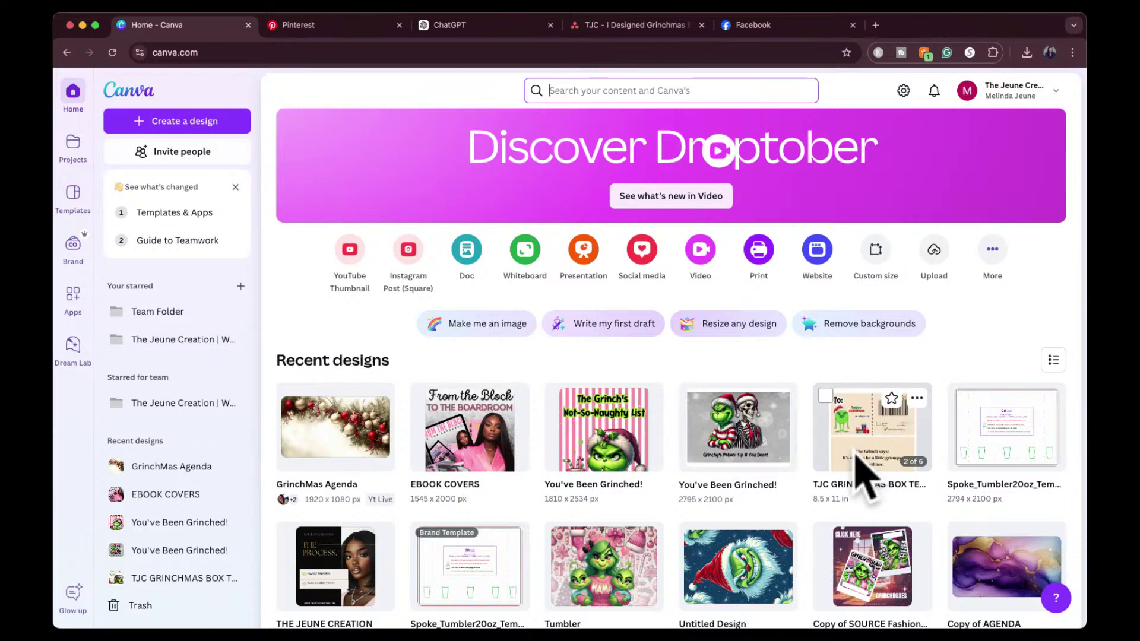
Open the TJC GRINCHMAS BOX template design from the recent designs and examine its first pages, including the boarding-pass style gift tag.
{"action": "left_click", "coordinate": [864, 469]}
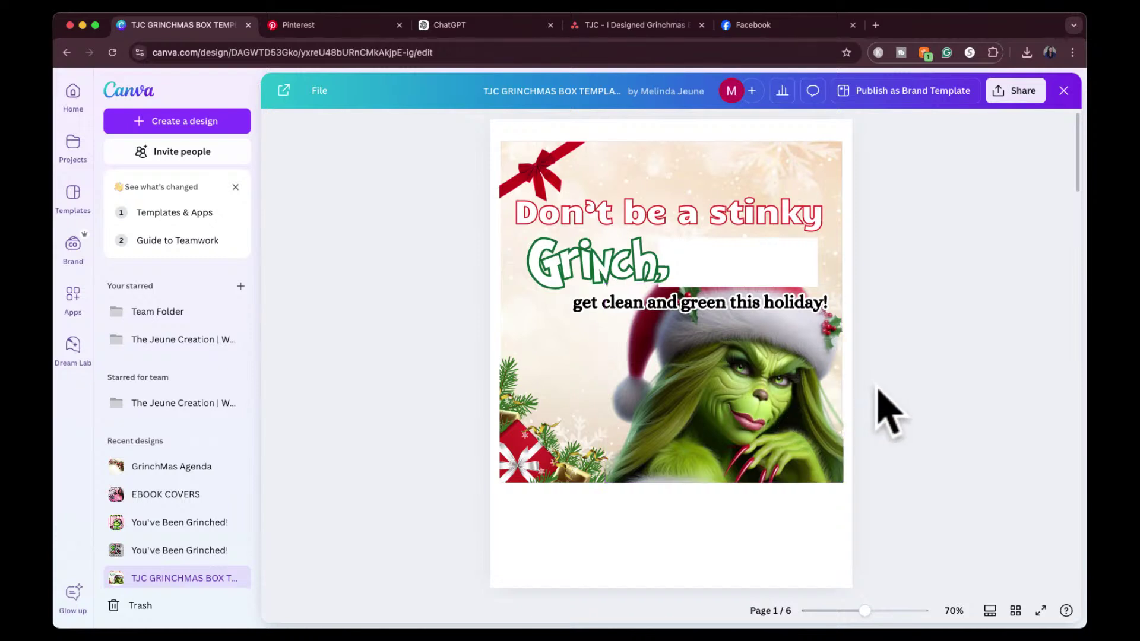
{"action": "scroll", "coordinate": [879, 427], "scroll_direction": "down", "scroll_amount": 3}
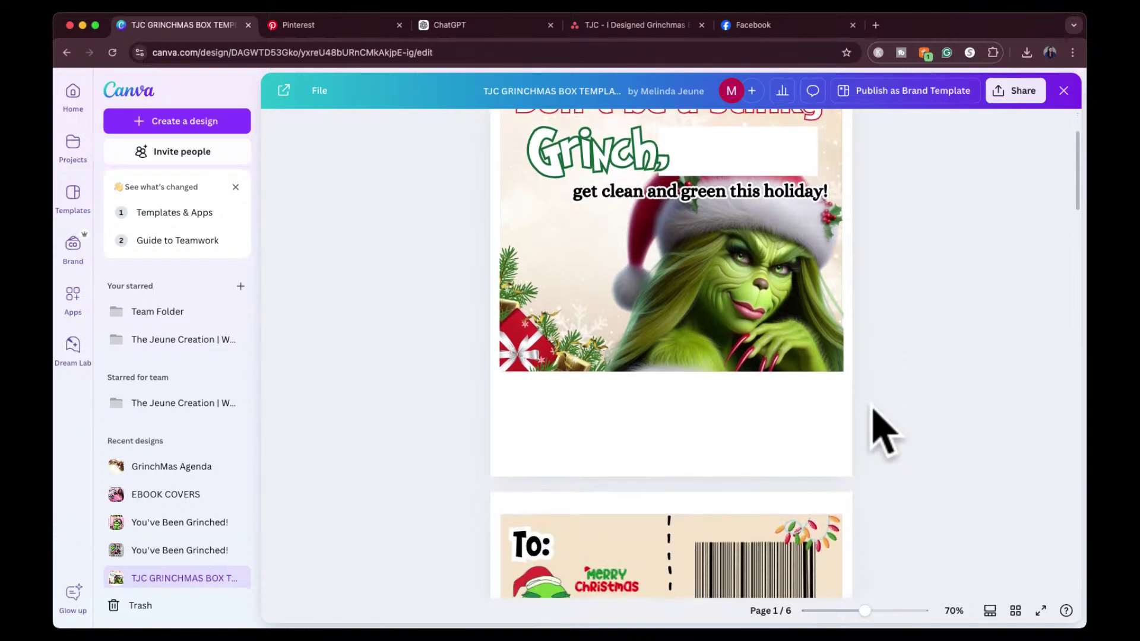
{"action": "scroll", "coordinate": [885, 433], "scroll_direction": "down", "scroll_amount": 10}
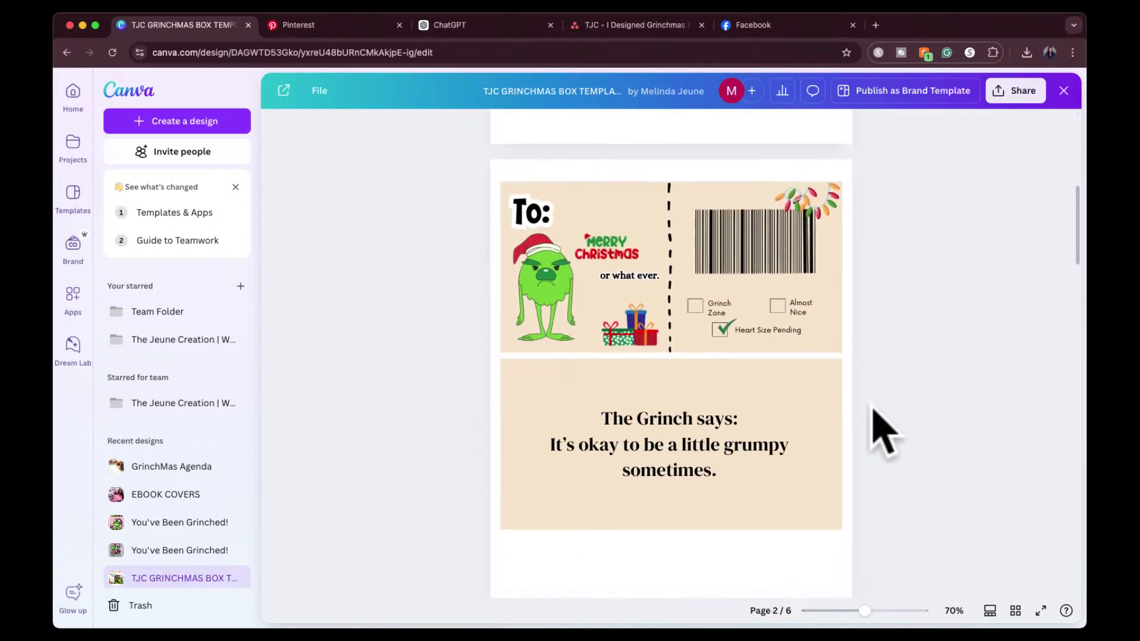
{"action": "scroll", "coordinate": [877, 293], "scroll_direction": "up", "scroll_amount": 10}
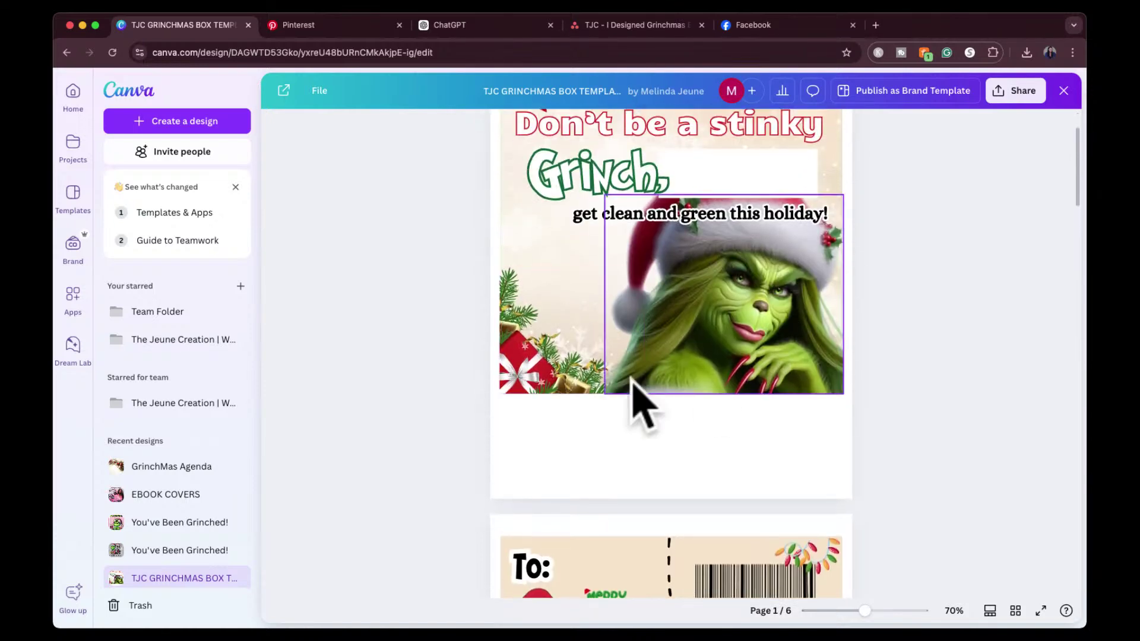
{"action": "scroll", "coordinate": [920, 404], "scroll_direction": "down", "scroll_amount": 1}
{"action": "scroll", "coordinate": [921, 405], "scroll_direction": "down", "scroll_amount": 20}
{"action": "scroll", "coordinate": [921, 406], "scroll_direction": "up", "scroll_amount": 20}
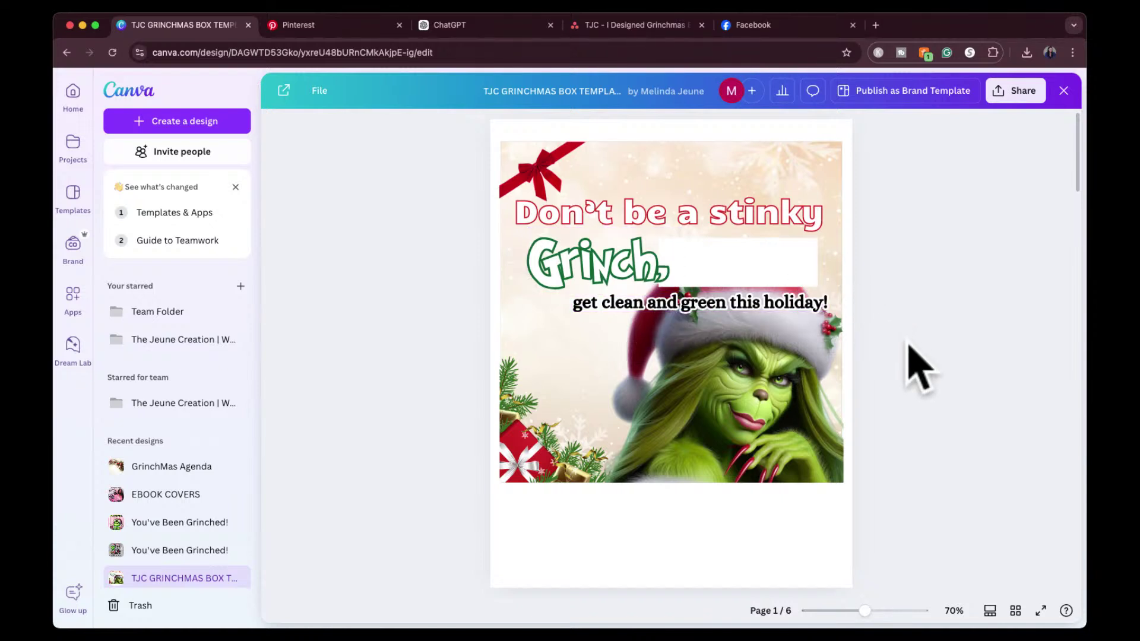
Look through the design's label pages, from the "To:" tag and "Enjoy this, Or don't." label to the blank grey template pages.
{"action": "scroll", "coordinate": [918, 368], "scroll_direction": "down", "scroll_amount": 10}
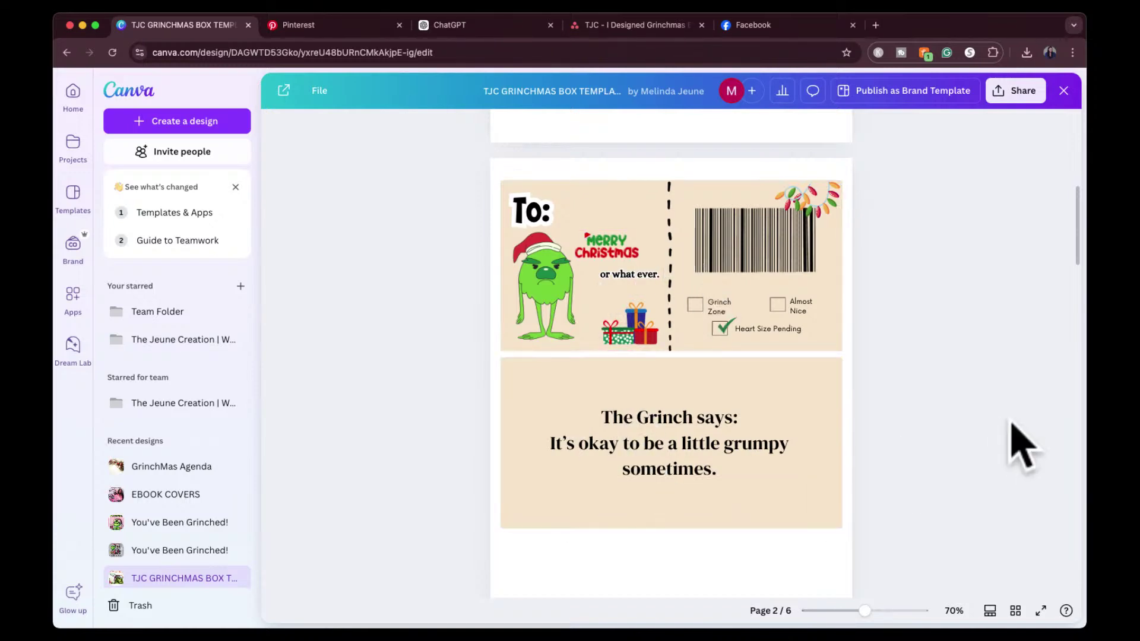
{"action": "scroll", "coordinate": [1024, 445], "scroll_direction": "down", "scroll_amount": 10}
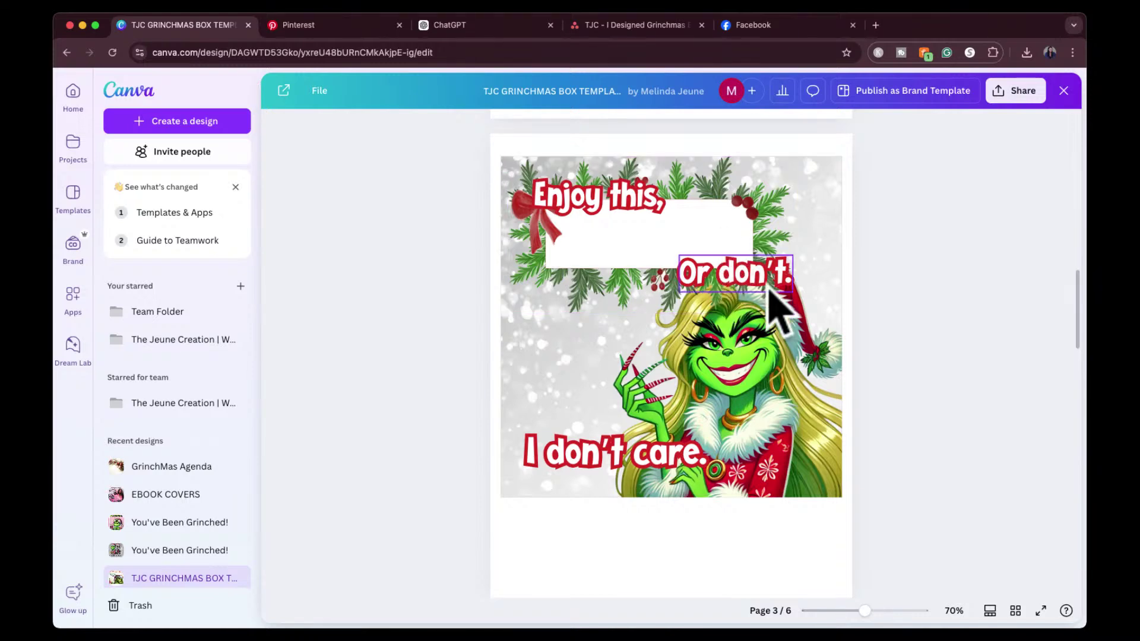
{"action": "scroll", "coordinate": [853, 399], "scroll_direction": "down", "scroll_amount": 10}
{"action": "scroll", "coordinate": [853, 399], "scroll_direction": "down", "scroll_amount": 6}
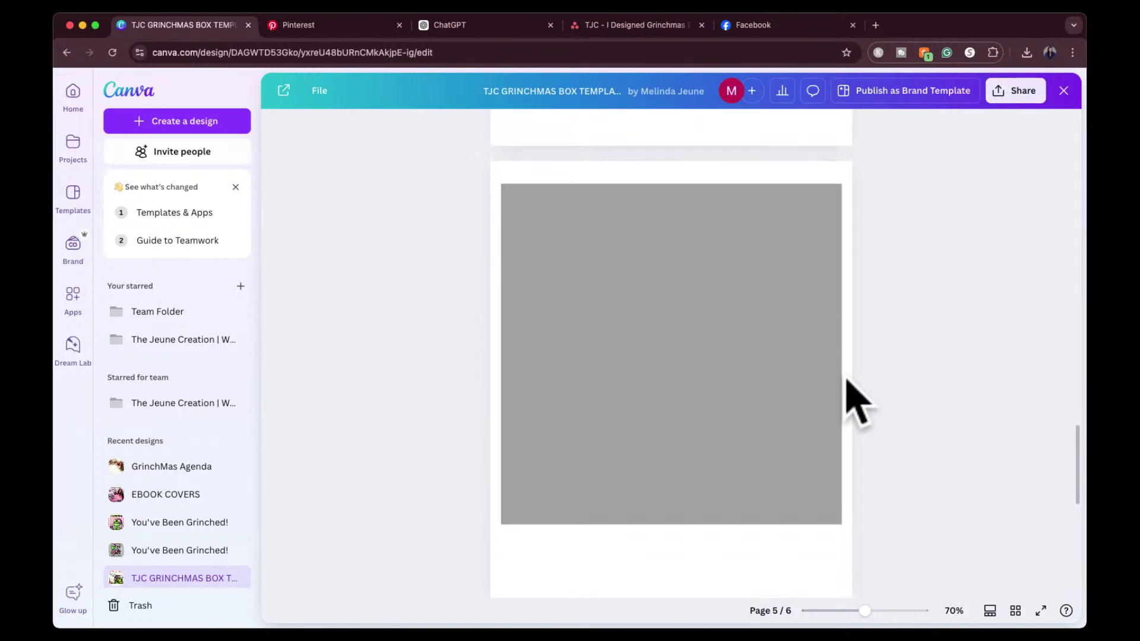
{"action": "scroll", "coordinate": [901, 411], "scroll_direction": "down", "scroll_amount": 8}
{"action": "scroll", "coordinate": [912, 434], "scroll_direction": "down", "scroll_amount": 1}
{"action": "scroll", "coordinate": [913, 460], "scroll_direction": "up", "scroll_amount": 8}
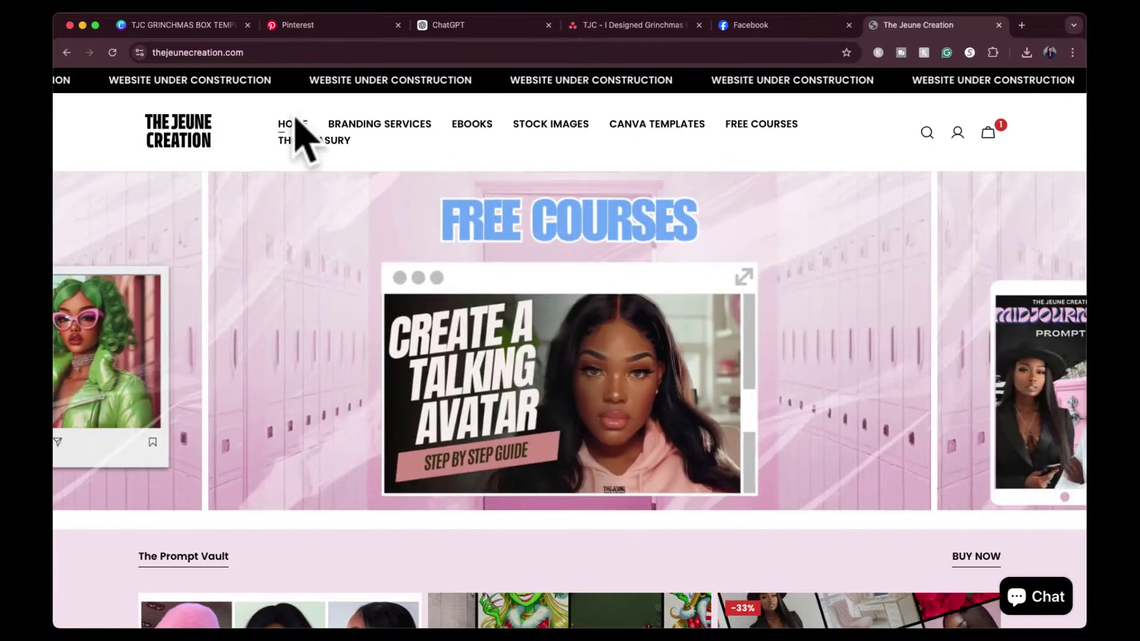
Open the Branding Services page on The Jeune Creation website and highlight the price of the 90-minute content creation consultation.
{"action": "left_click", "coordinate": [375, 125]}
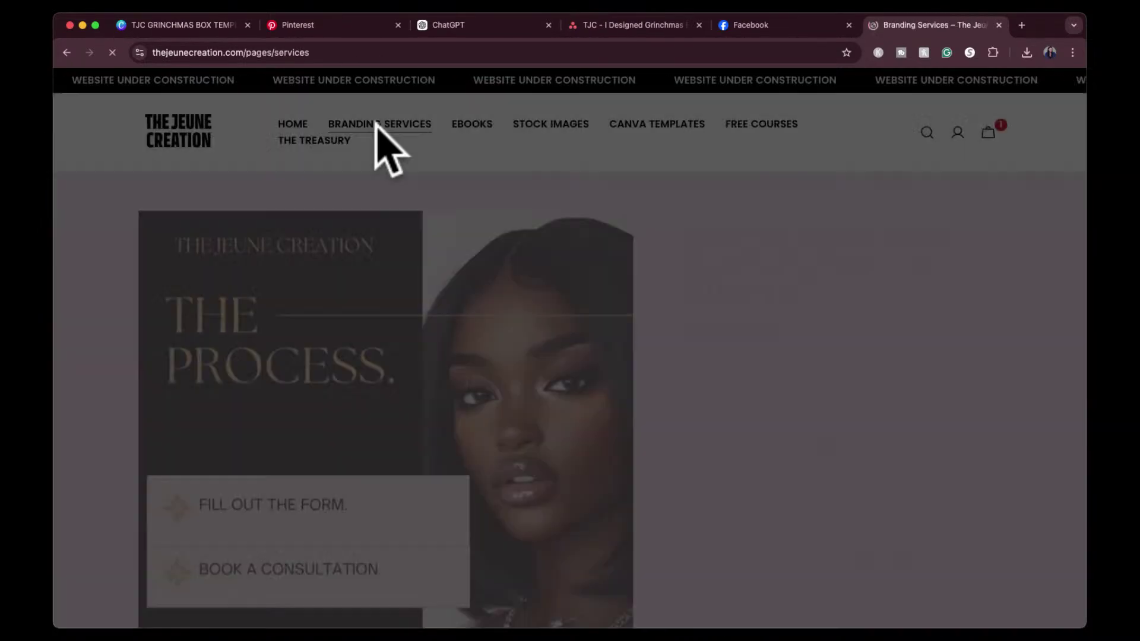
{"action": "scroll", "coordinate": [468, 410], "scroll_direction": "down", "scroll_amount": 2}
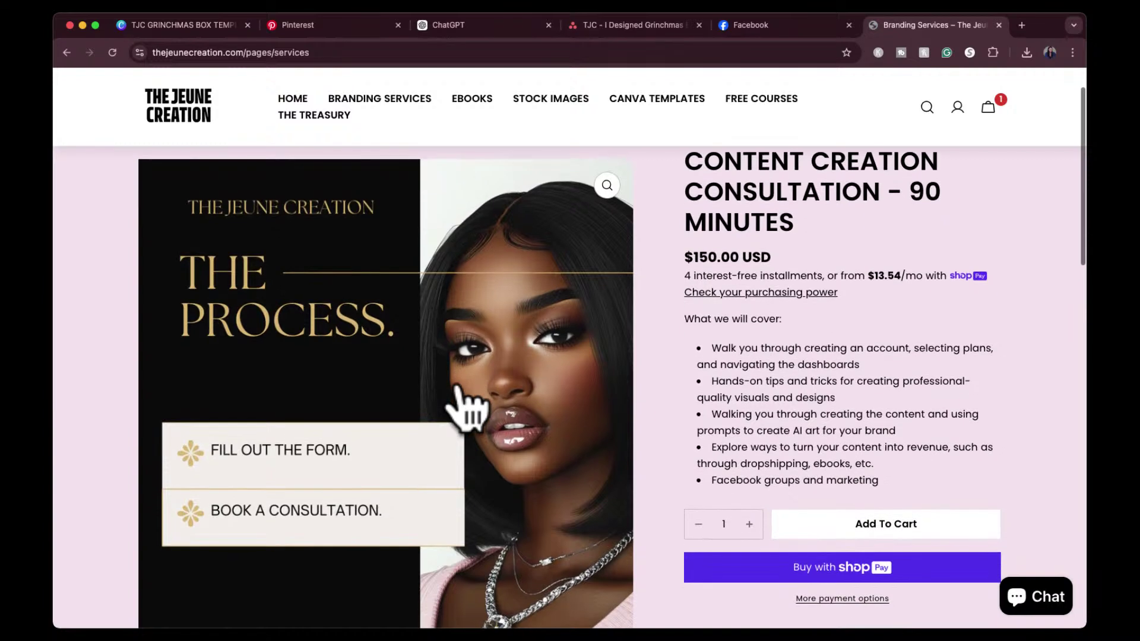
{"action": "left_click", "coordinate": [695, 265]}
{"action": "left_click_drag", "start_coordinate": [695, 265], "coordinate": [723, 265]}
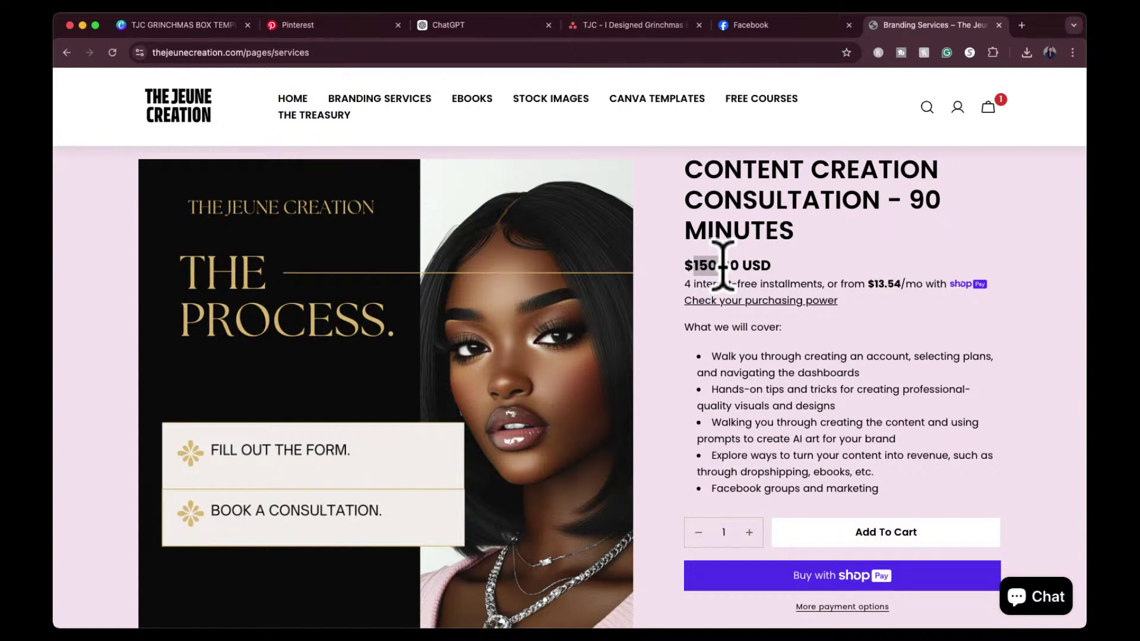
{"action": "left_click", "coordinate": [750, 261]}
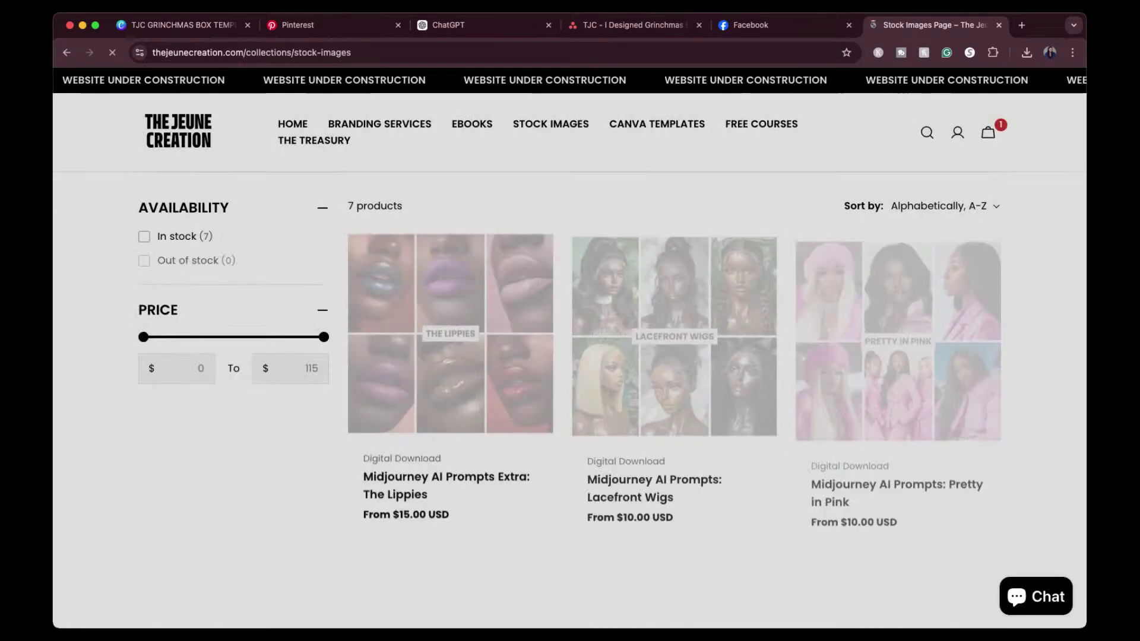
Browse the Stock Images collection, examining the Midjourney AI prompt packs, the Pretty Grinch Image Collection and The Boss Babe Ebook Cover Image Collection.
{"action": "mouse_move", "coordinate": [977, 389]}
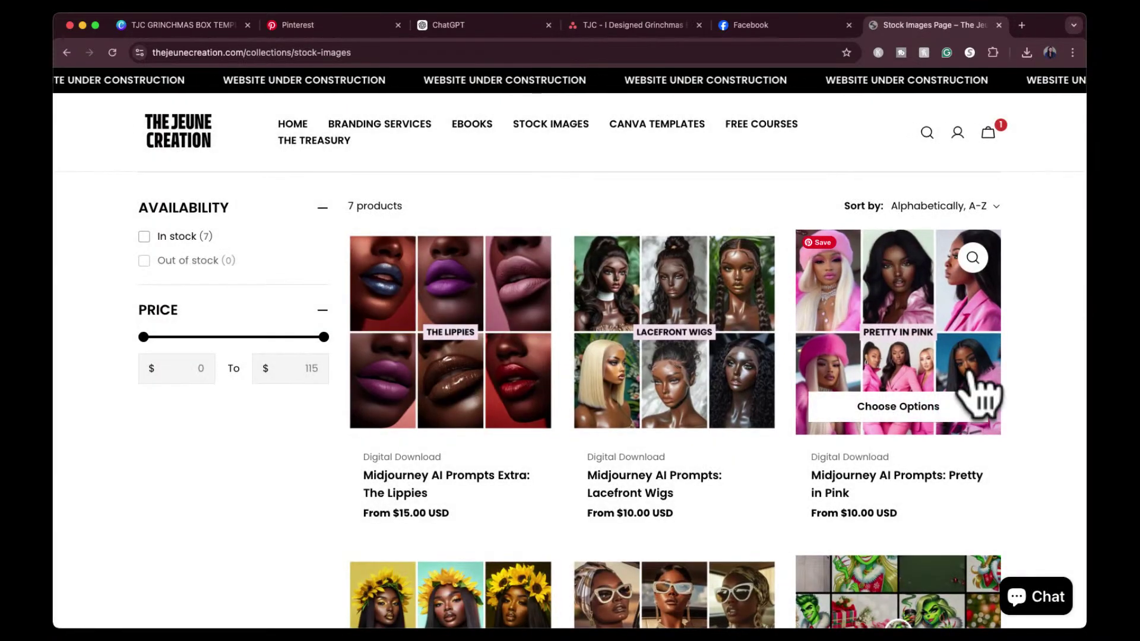
{"action": "scroll", "coordinate": [980, 392], "scroll_direction": "down", "scroll_amount": 2}
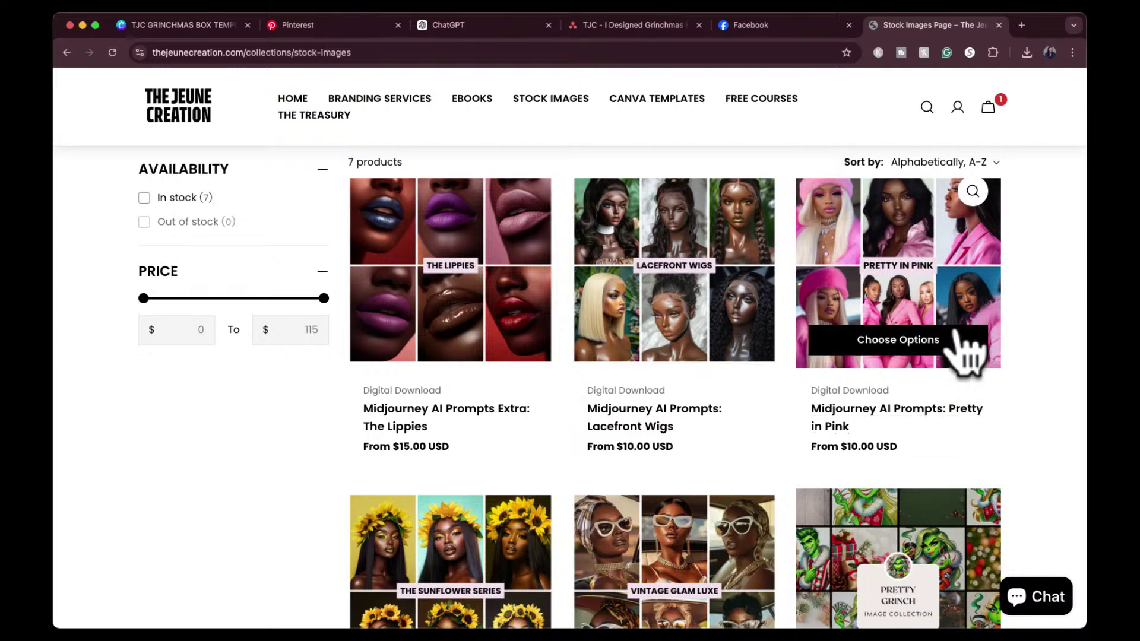
{"action": "scroll", "coordinate": [971, 344], "scroll_direction": "up", "scroll_amount": 2}
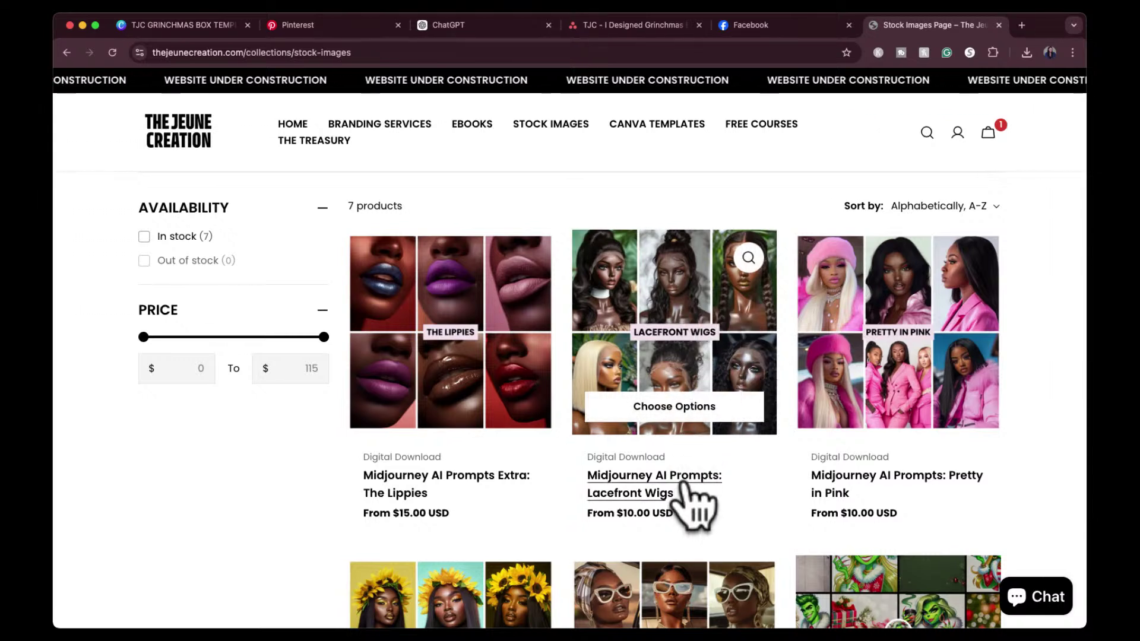
{"action": "scroll", "coordinate": [558, 466], "scroll_direction": "down", "scroll_amount": 5}
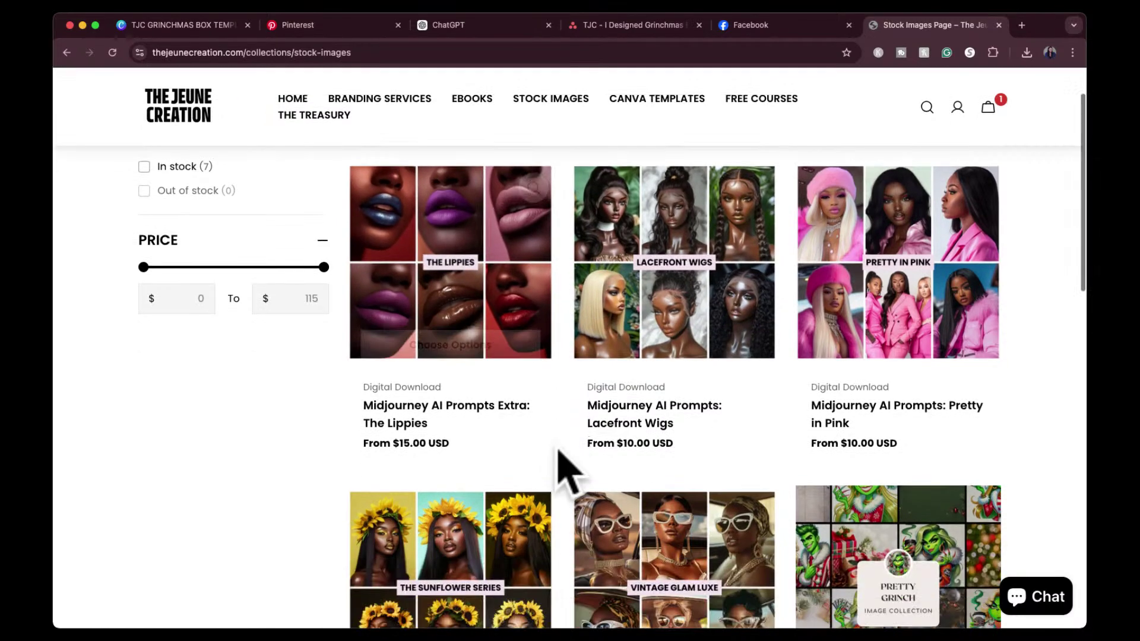
{"action": "scroll", "coordinate": [564, 469], "scroll_direction": "down", "scroll_amount": 2}
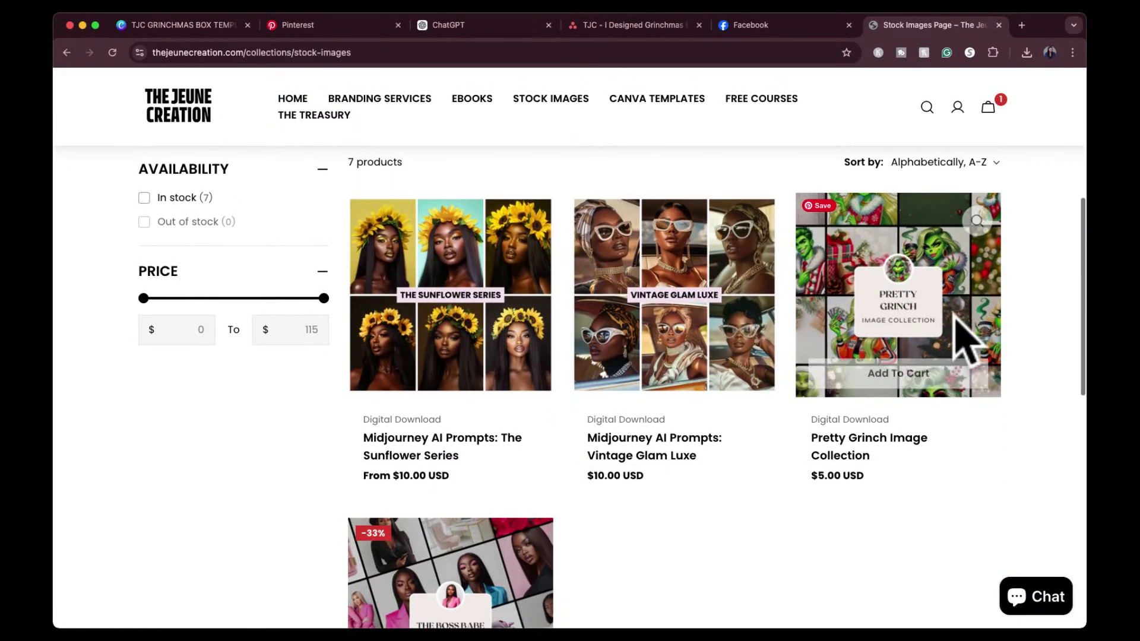
{"action": "scroll", "coordinate": [903, 508], "scroll_direction": "down", "scroll_amount": 1}
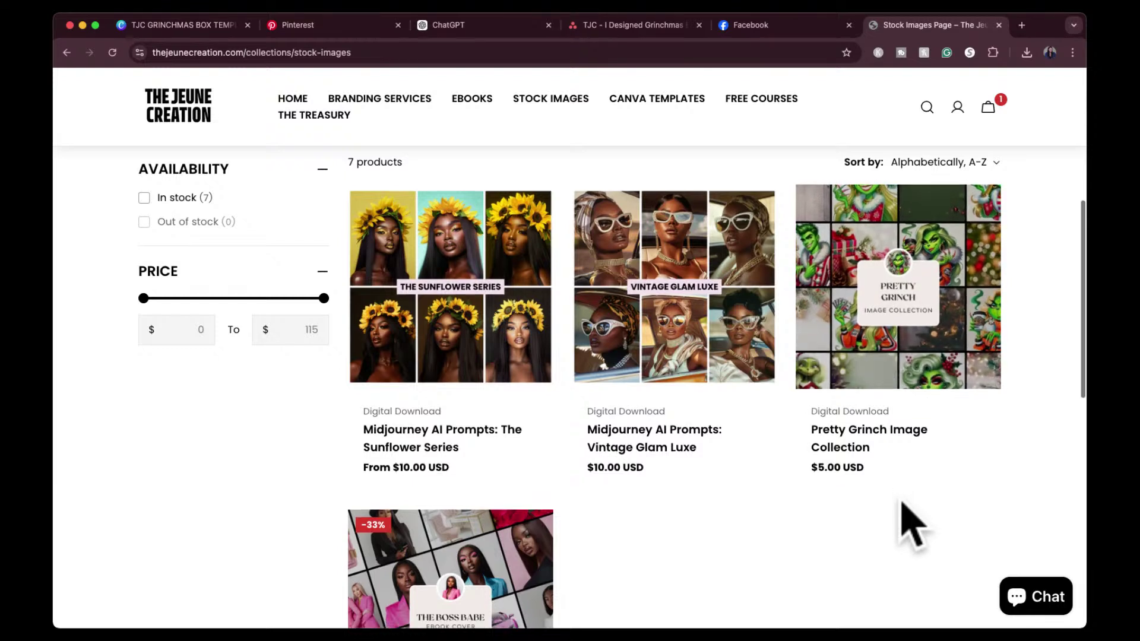
{"action": "scroll", "coordinate": [910, 525], "scroll_direction": "up", "scroll_amount": 1}
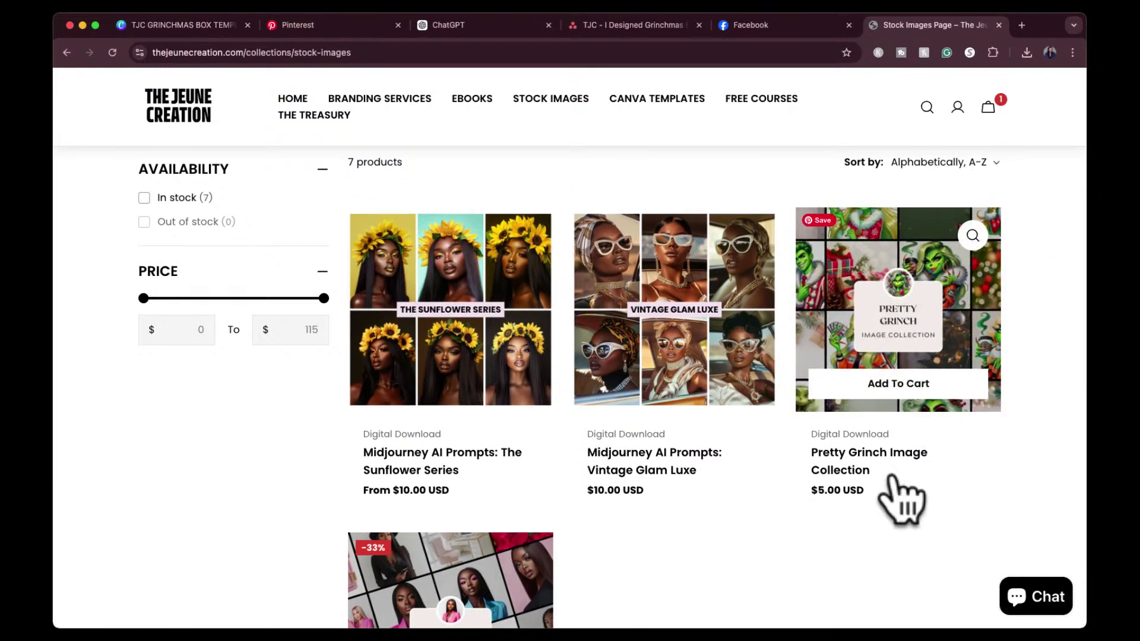
{"action": "scroll", "coordinate": [903, 493], "scroll_direction": "down", "scroll_amount": 5}
{"action": "mouse_move", "coordinate": [403, 532]}
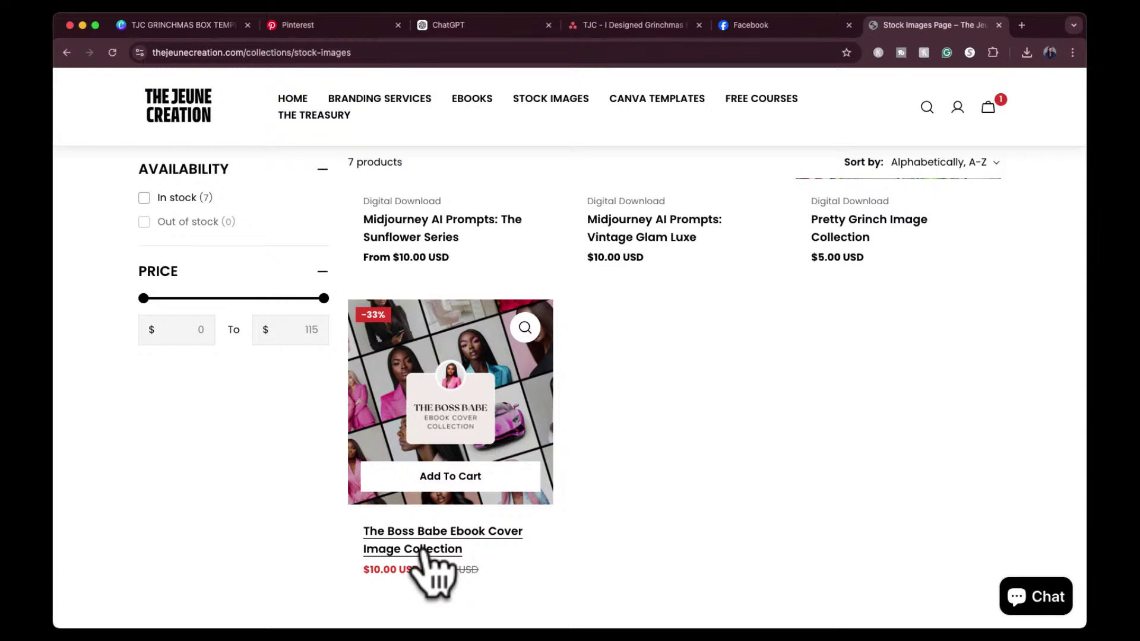
{"action": "scroll", "coordinate": [662, 376], "scroll_direction": "up", "scroll_amount": 10}
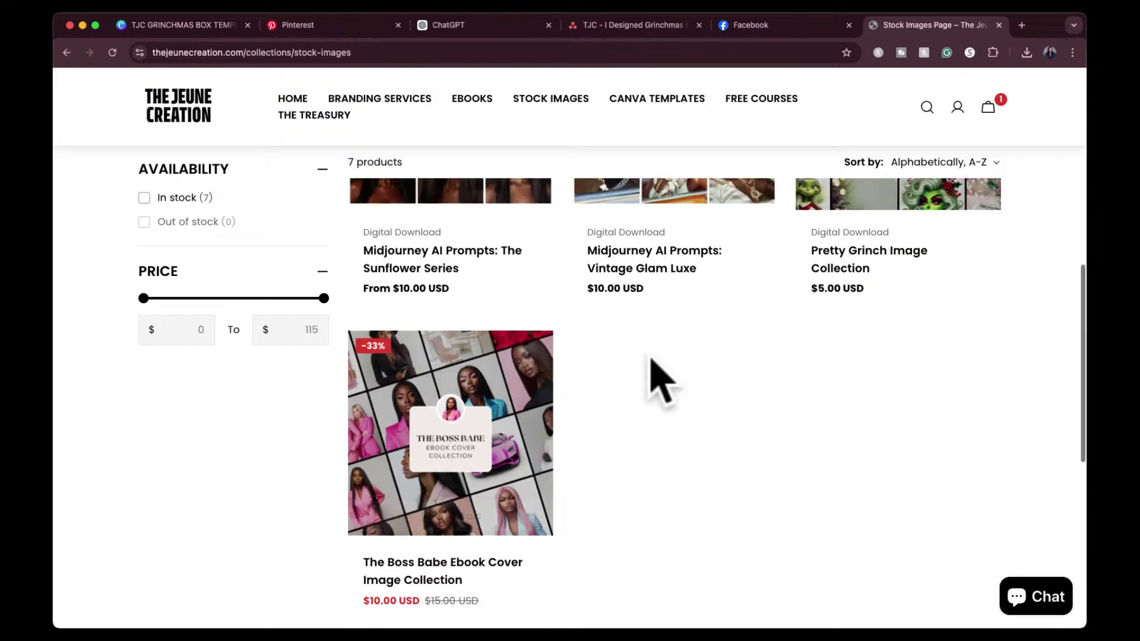
{"action": "scroll", "coordinate": [661, 376], "scroll_direction": "up", "scroll_amount": 1}
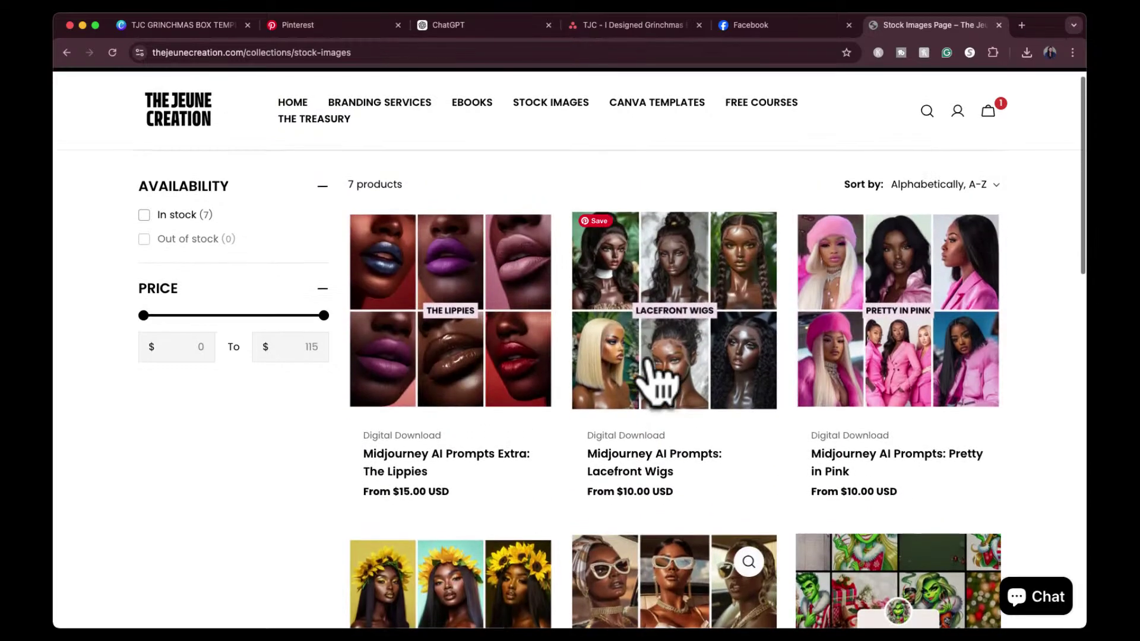
Open the Free Courses page and look through the courses from the Canva and Midjourney live stream to the Dream Lab guide.
{"action": "left_click", "coordinate": [735, 111]}
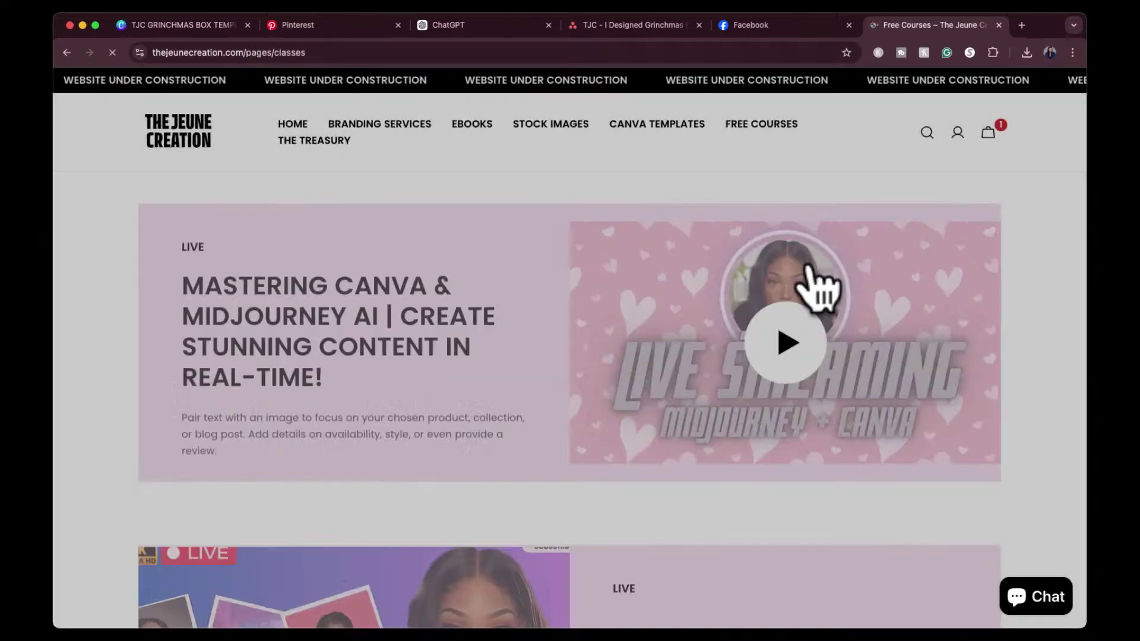
{"action": "scroll", "coordinate": [1031, 360], "scroll_direction": "down", "scroll_amount": 1}
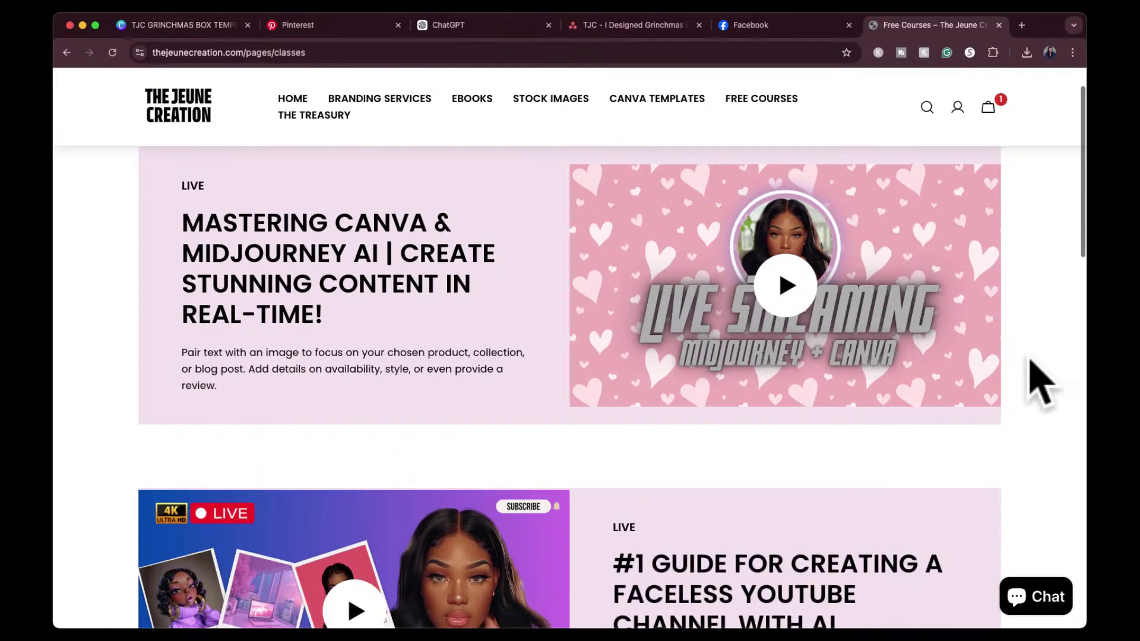
{"action": "scroll", "coordinate": [1034, 383], "scroll_direction": "up", "scroll_amount": 1}
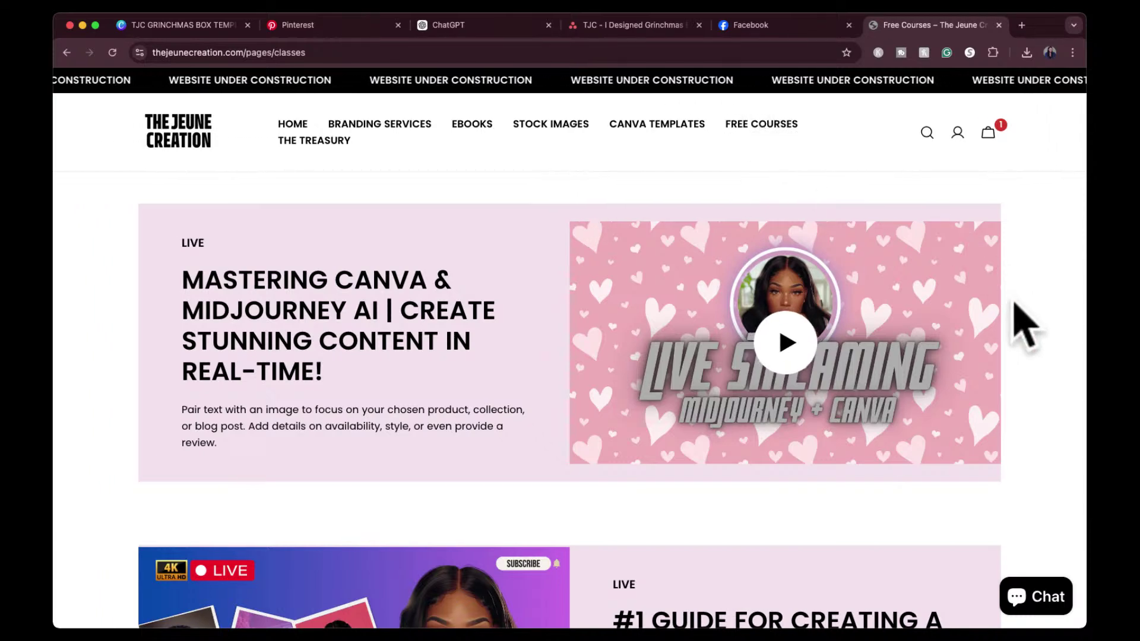
{"action": "scroll", "coordinate": [1024, 323], "scroll_direction": "down", "scroll_amount": 1}
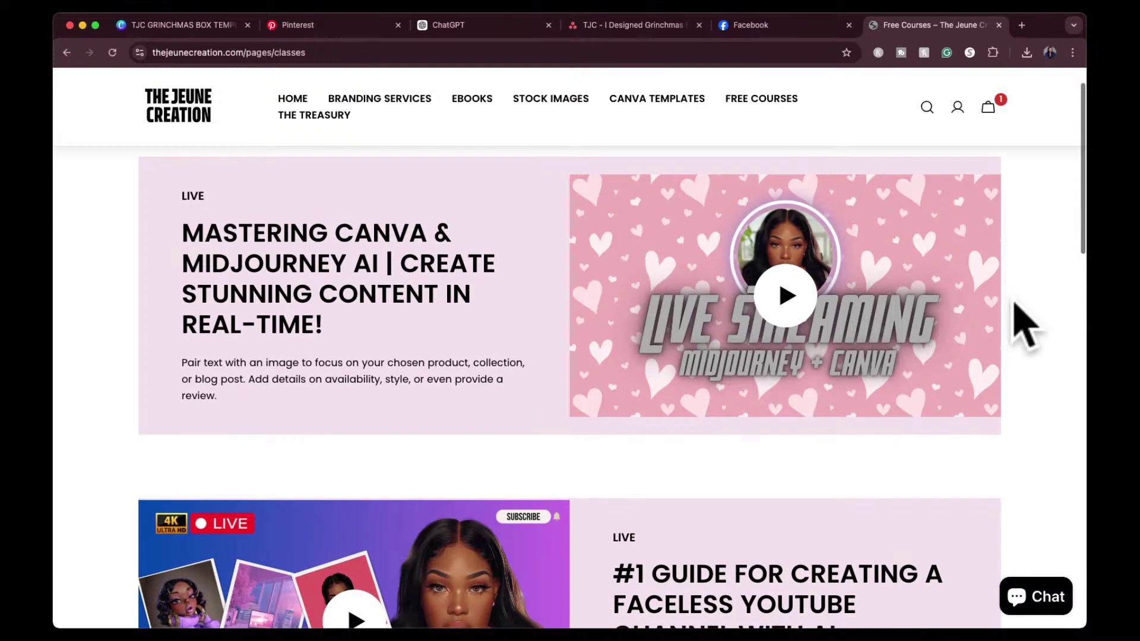
{"action": "scroll", "coordinate": [1025, 323], "scroll_direction": "down", "scroll_amount": 3}
{"action": "scroll", "coordinate": [1021, 321], "scroll_direction": "up", "scroll_amount": 3}
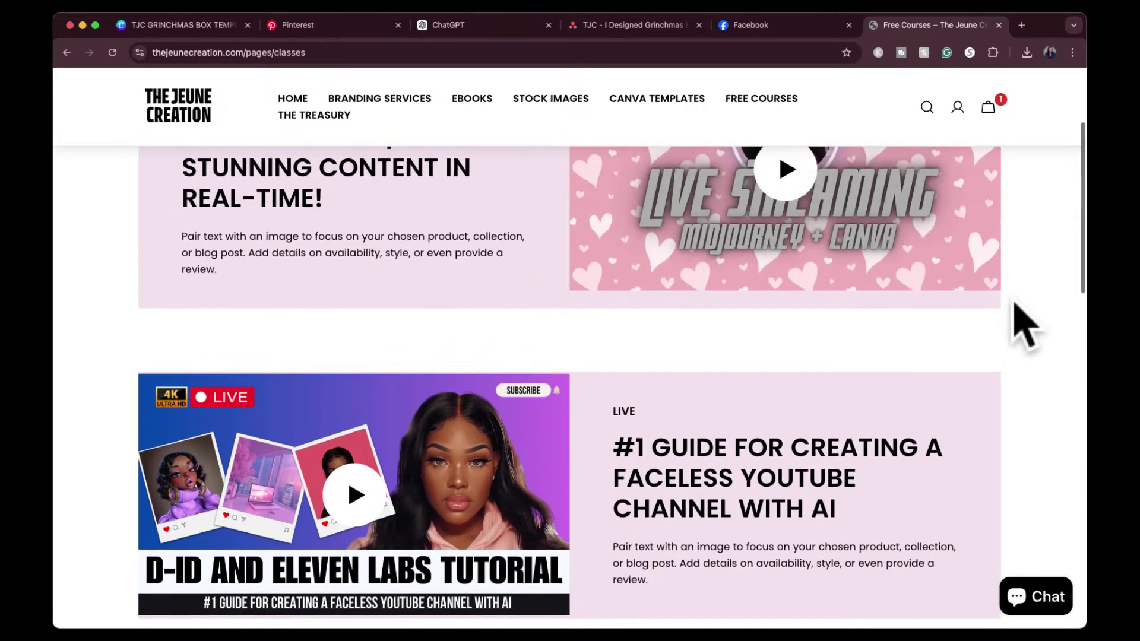
{"action": "scroll", "coordinate": [1021, 321], "scroll_direction": "up", "scroll_amount": 1}
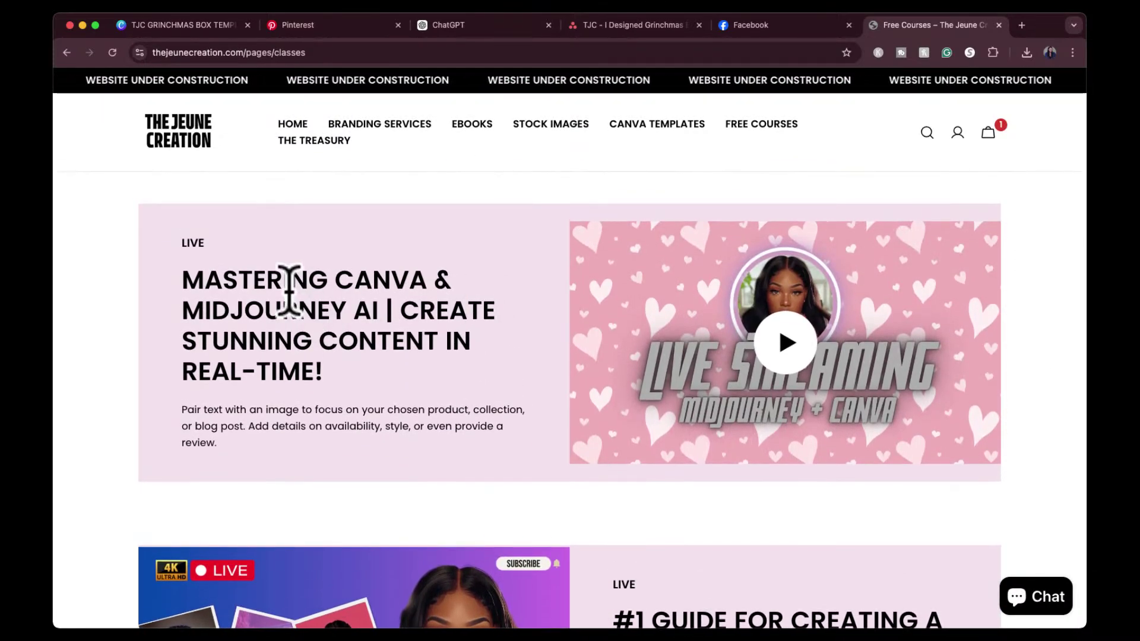
{"action": "scroll", "coordinate": [445, 377], "scroll_direction": "down", "scroll_amount": 3}
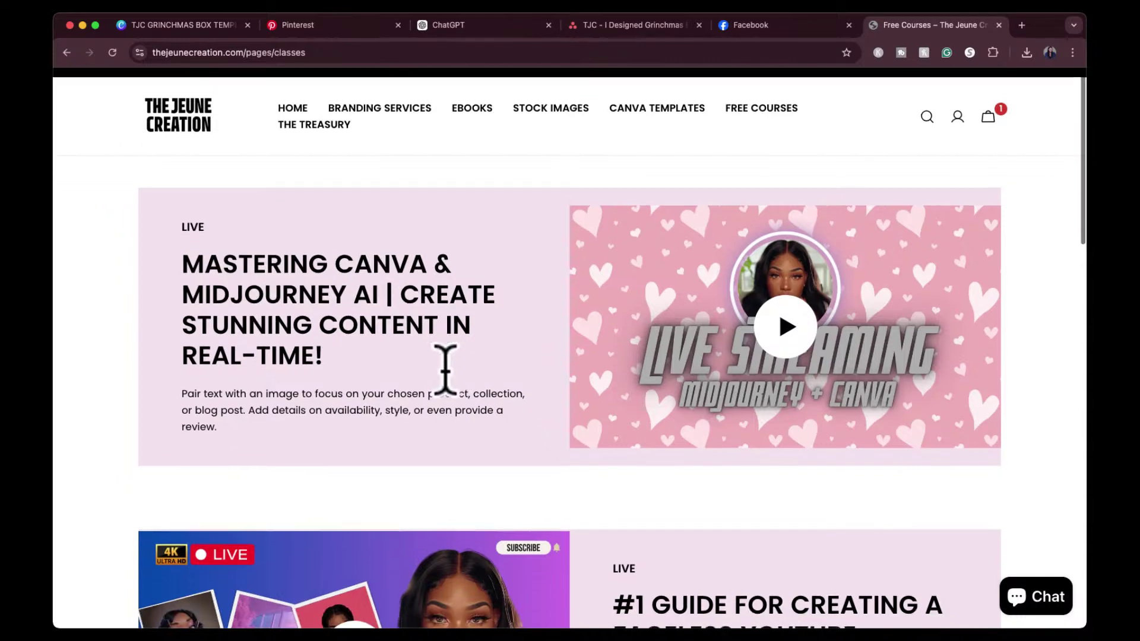
{"action": "scroll", "coordinate": [454, 392], "scroll_direction": "down", "scroll_amount": 2}
{"action": "scroll", "coordinate": [741, 425], "scroll_direction": "down", "scroll_amount": 7}
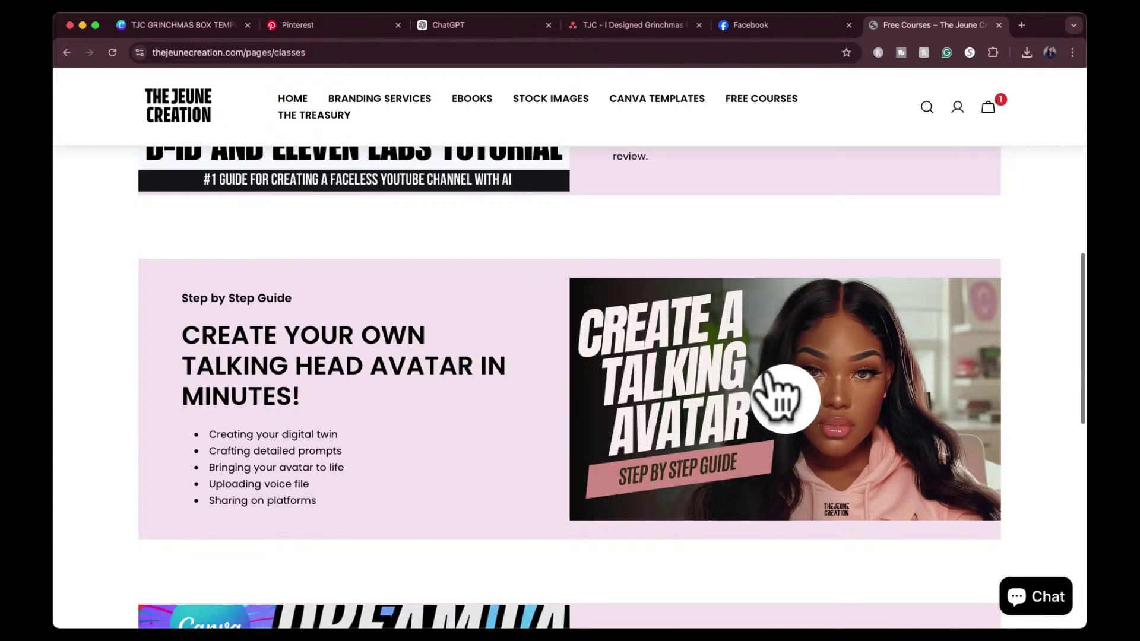
{"action": "scroll", "coordinate": [871, 499], "scroll_direction": "down", "scroll_amount": 5}
{"action": "scroll", "coordinate": [869, 502], "scroll_direction": "down", "scroll_amount": 2}
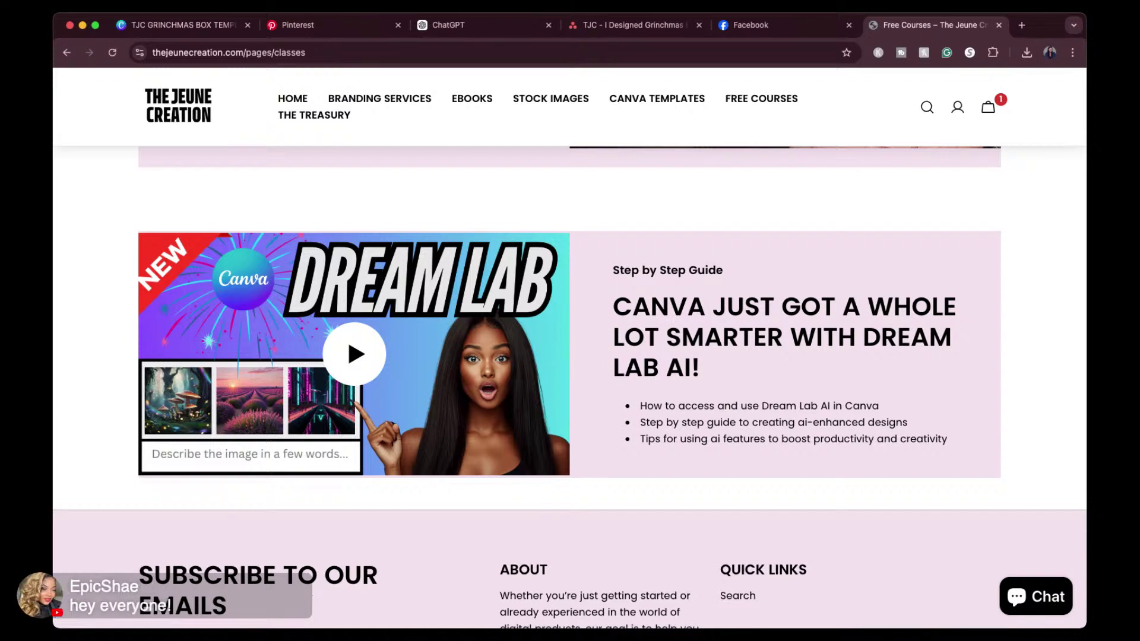
Switch back to Canva and open the TJC GRINCHMAS BOX TEMPLATE KIT from the brand templates.
{"action": "left_click", "coordinate": [184, 25]}
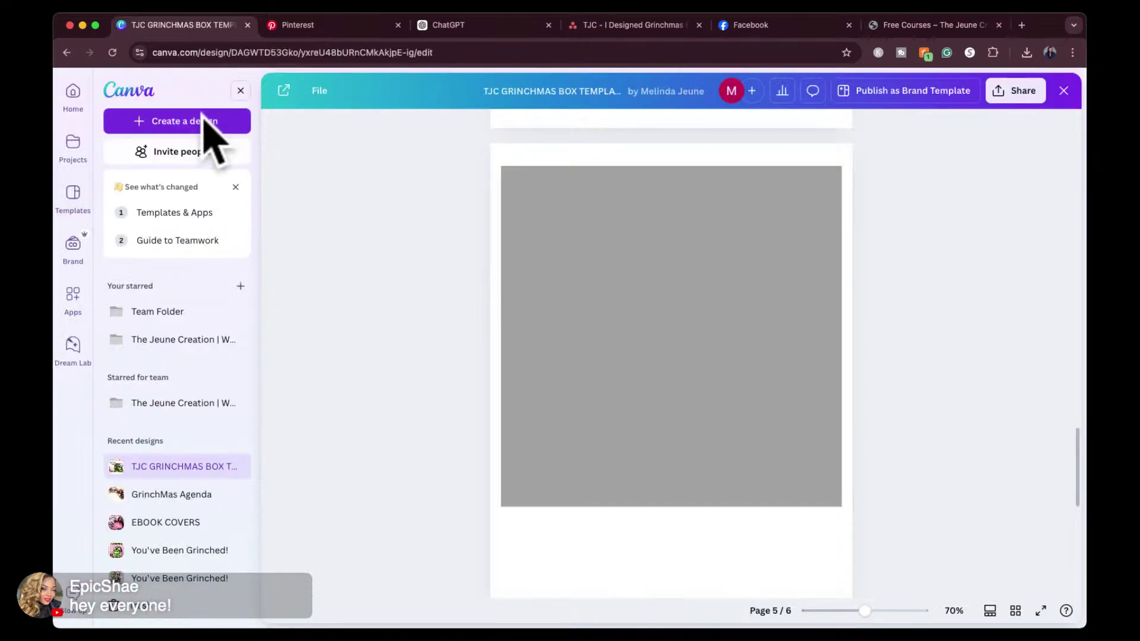
{"action": "left_click", "coordinate": [73, 243]}
{"action": "left_click", "coordinate": [181, 215]}
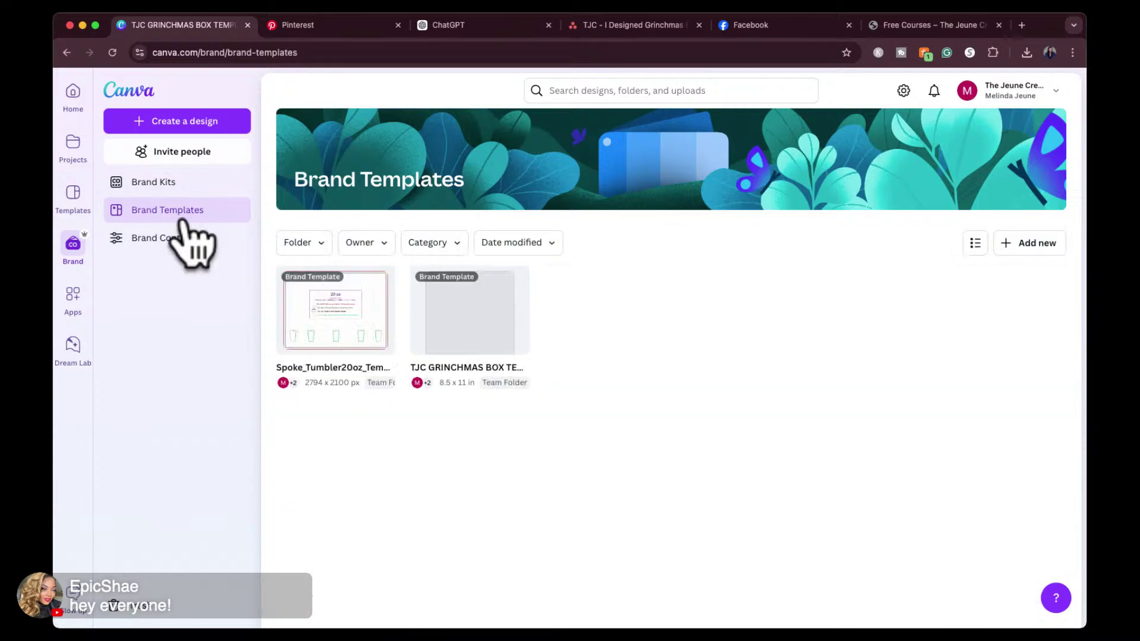
{"action": "left_click", "coordinate": [439, 317]}
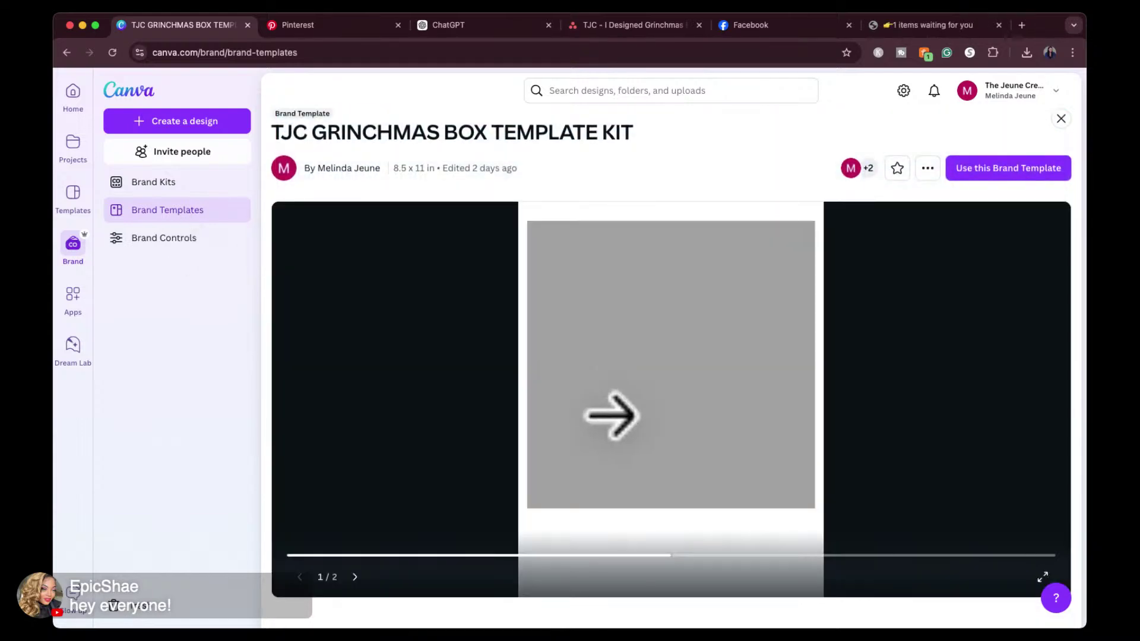
Create a new design from the TJC GRINCHMAS BOX TEMPLATE KIT and look over its blank top label and side label pages.
{"action": "left_click", "coordinate": [1006, 170]}
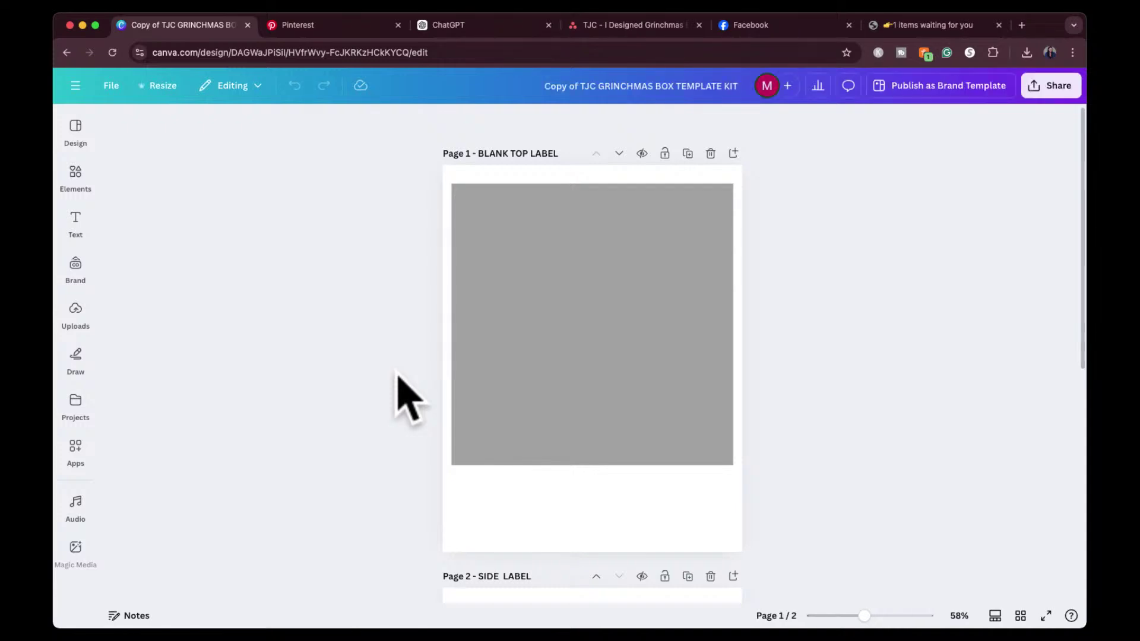
{"action": "scroll", "coordinate": [409, 398], "scroll_direction": "down", "scroll_amount": 6}
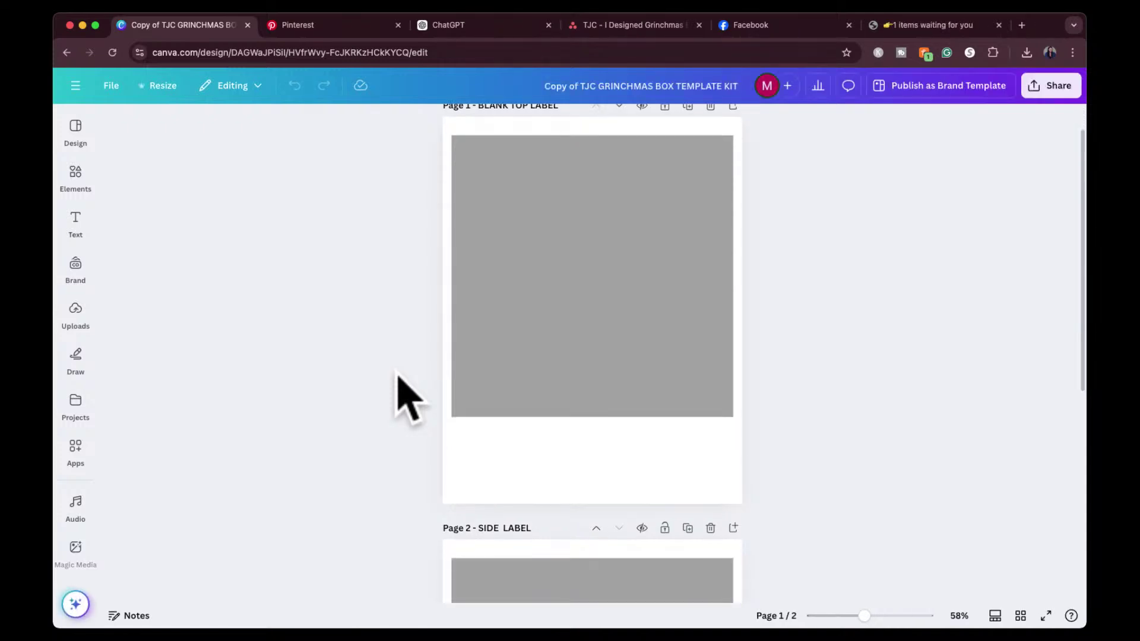
{"action": "scroll", "coordinate": [559, 171], "scroll_direction": "up", "scroll_amount": 1}
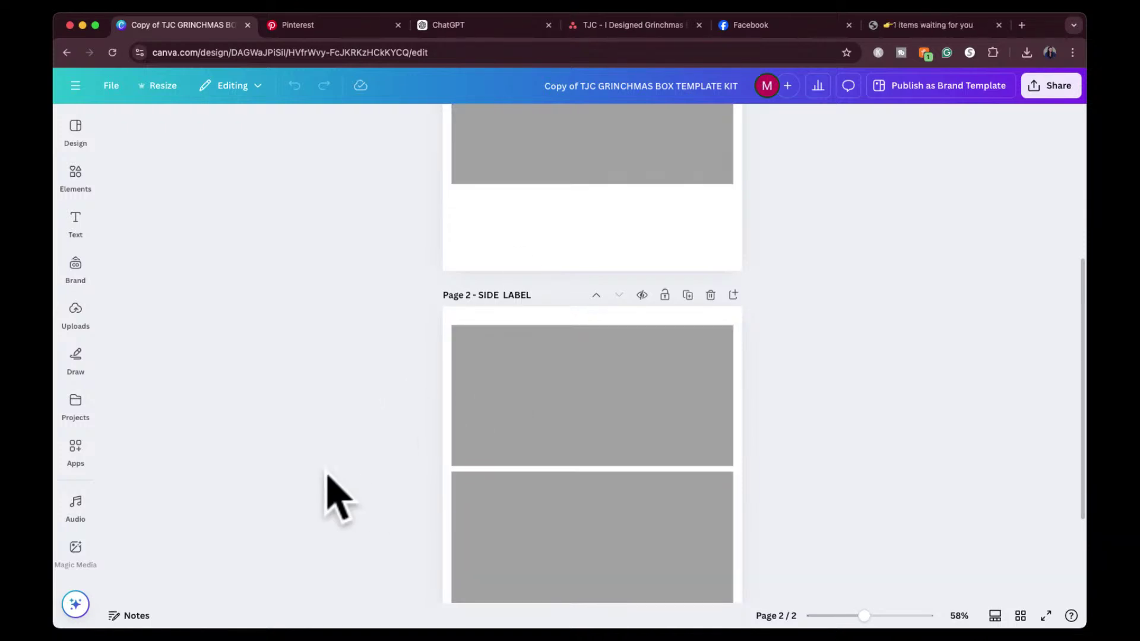
{"action": "scroll", "coordinate": [327, 484], "scroll_direction": "down", "scroll_amount": 2}
{"action": "scroll", "coordinate": [338, 498], "scroll_direction": "down", "scroll_amount": 1}
{"action": "scroll", "coordinate": [330, 478], "scroll_direction": "up", "scroll_amount": 6}
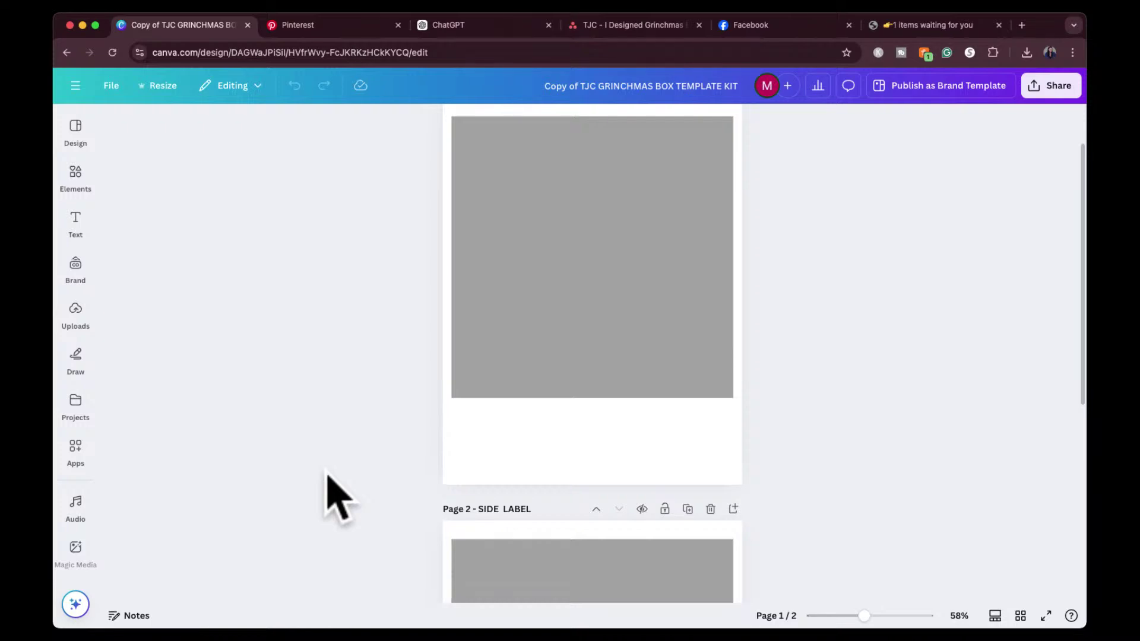
{"action": "scroll", "coordinate": [334, 496], "scroll_direction": "down", "scroll_amount": 5}
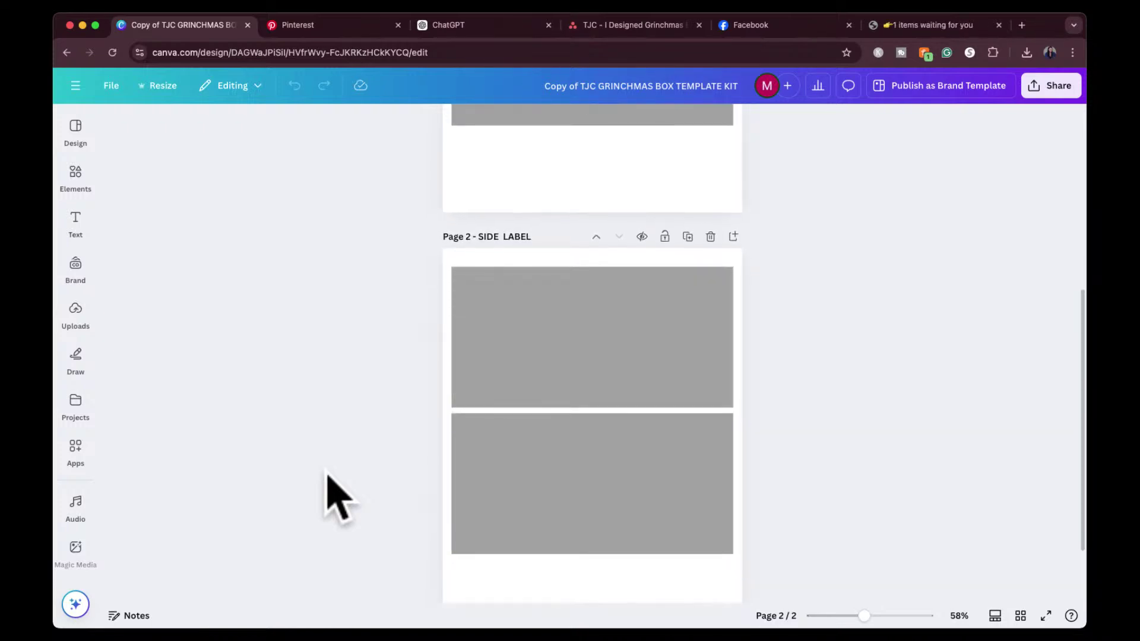
{"action": "scroll", "coordinate": [332, 495], "scroll_direction": "up", "scroll_amount": 6}
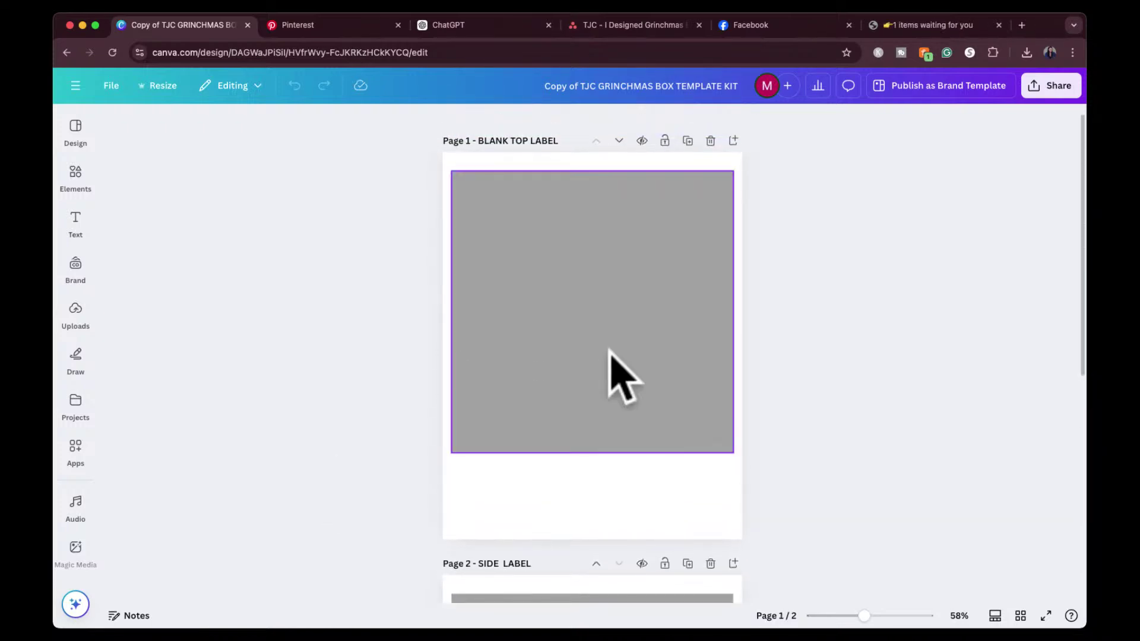
{"action": "scroll", "coordinate": [346, 540], "scroll_direction": "down", "scroll_amount": 4}
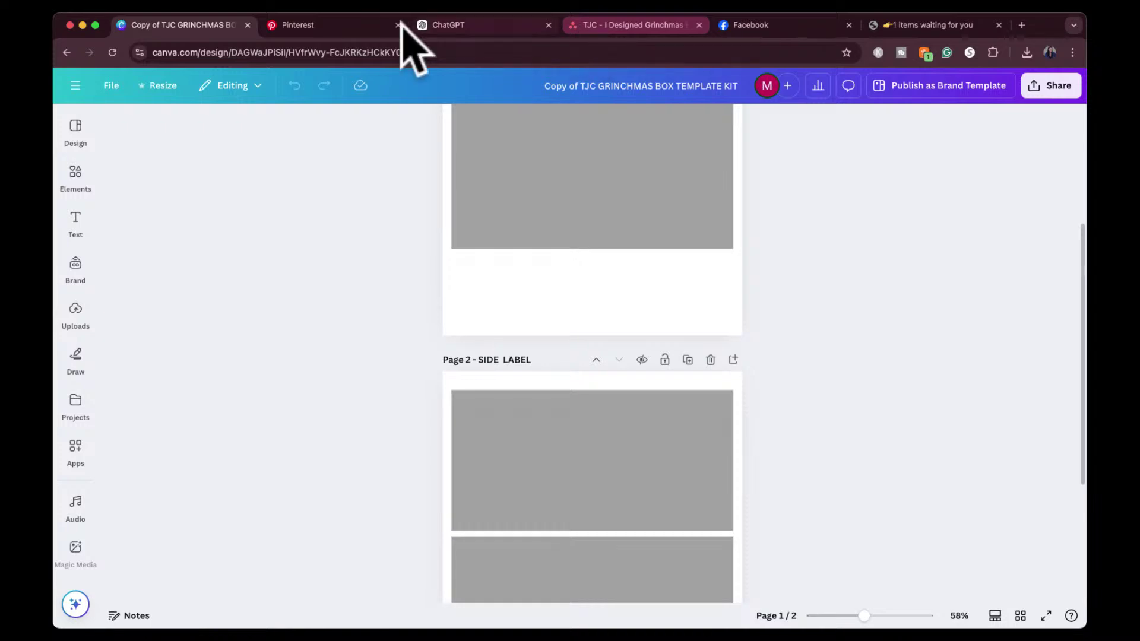
Check the Grinchbox products in The Jeune Creation's Canva Templates collection, and return to Canva to review both blank label pages.
{"action": "left_click", "coordinate": [891, 27]}
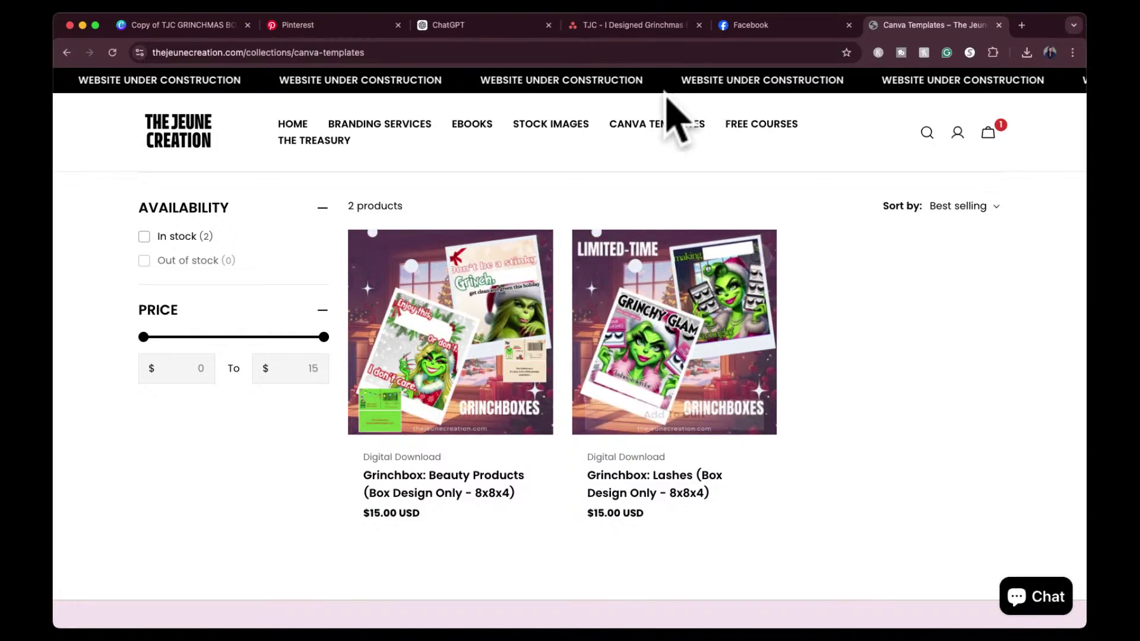
{"action": "left_click", "coordinate": [227, 28]}
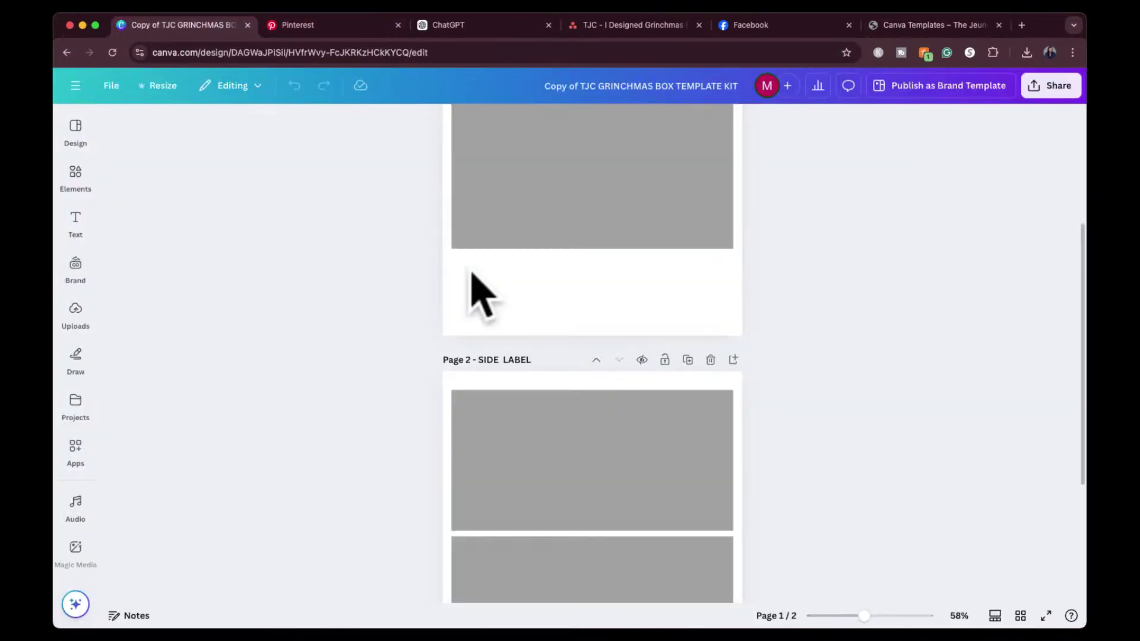
{"action": "scroll", "coordinate": [472, 273], "scroll_direction": "up", "scroll_amount": 4}
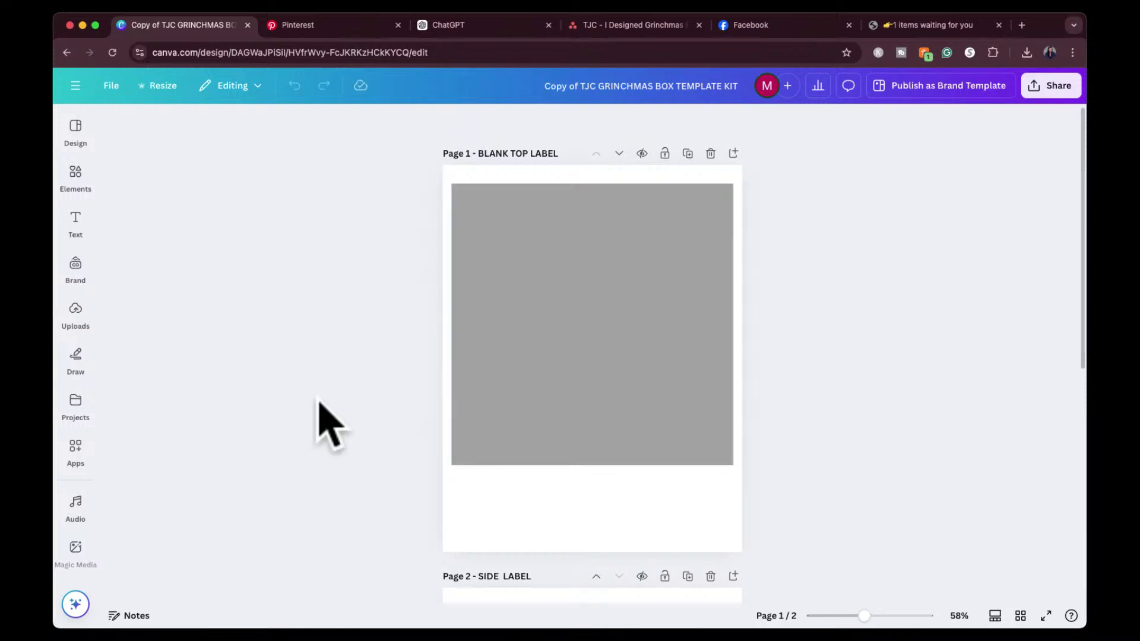
{"action": "scroll", "coordinate": [317, 402], "scroll_direction": "down", "scroll_amount": 6}
{"action": "scroll", "coordinate": [321, 415], "scroll_direction": "up", "scroll_amount": 6}
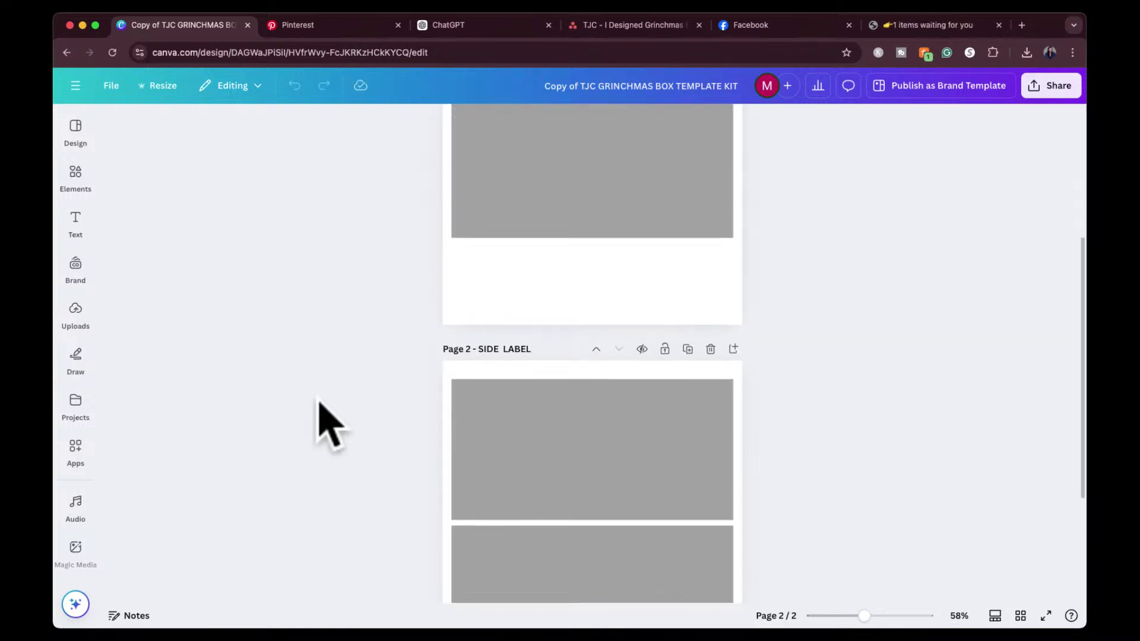
Search Pinterest for "grinch box" and open The Grinch Christmas Holiday Hangover Kit Box Template pin, advancing to its second image.
{"action": "left_click", "coordinate": [342, 27]}
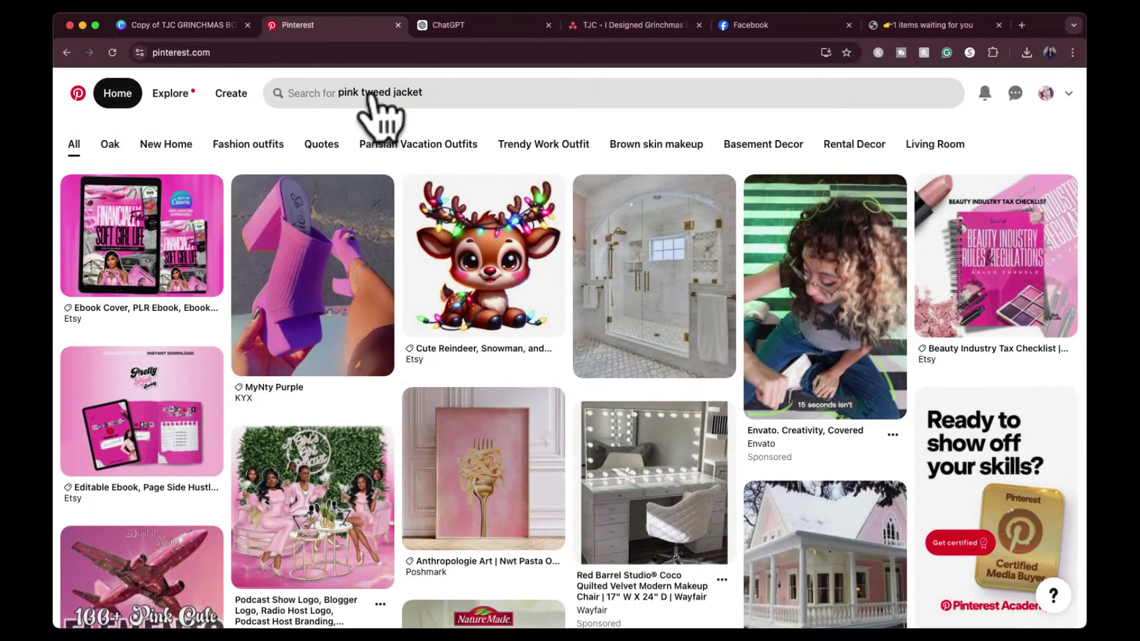
{"action": "left_click", "coordinate": [428, 93]}
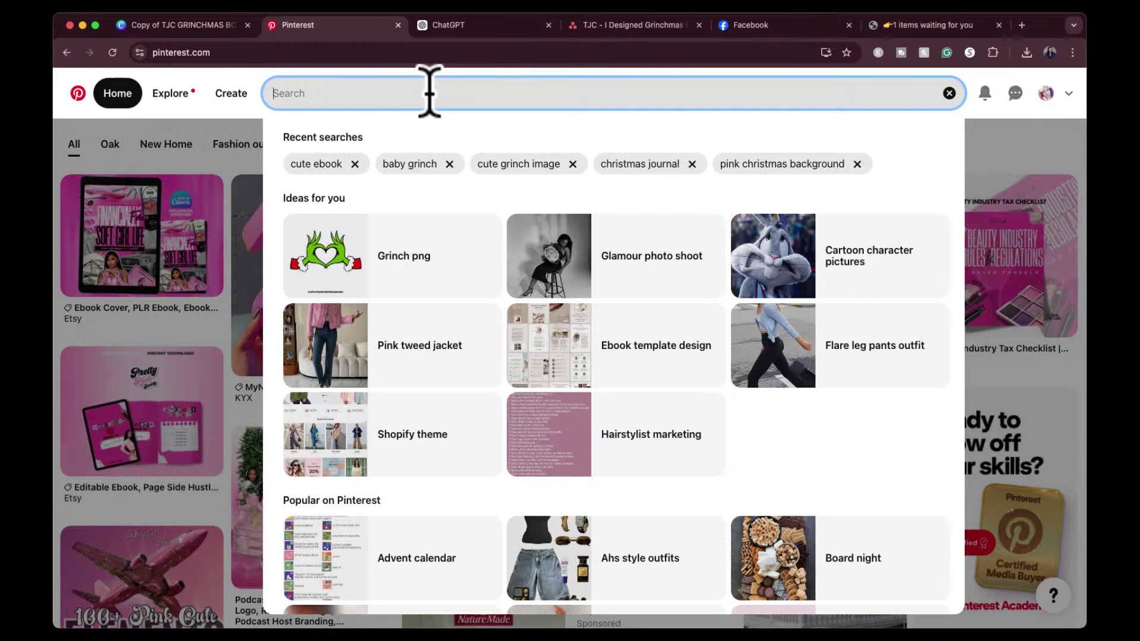
{"action": "type", "text": "grinch"}
{"action": "key", "text": "BackSpace"}
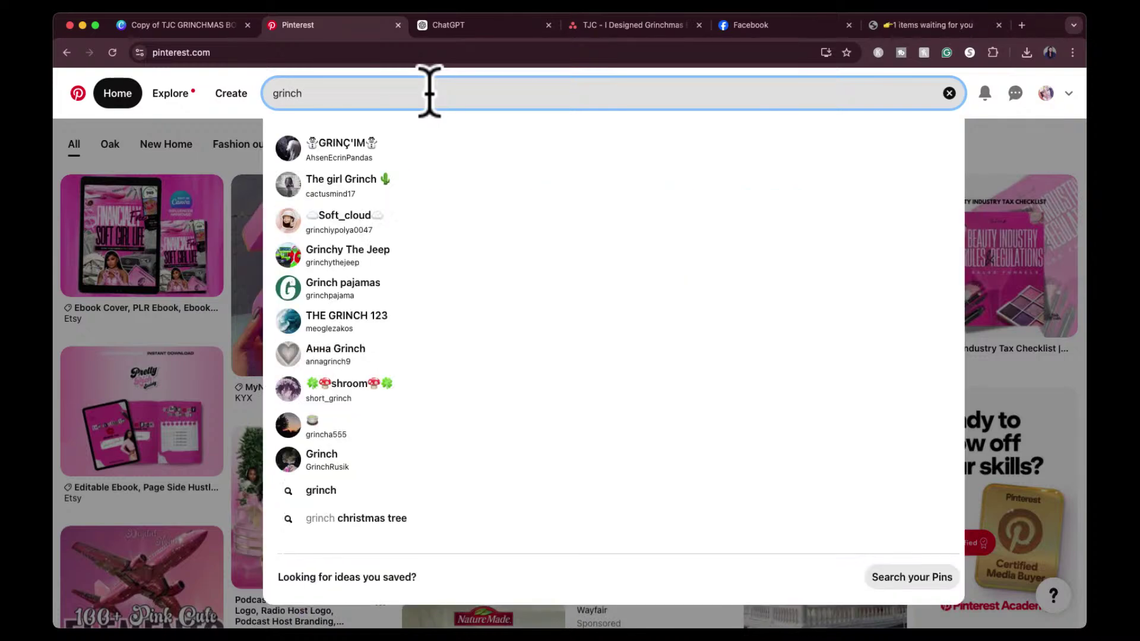
{"action": "type", "text": "box"}
{"action": "key", "text": "Return"}
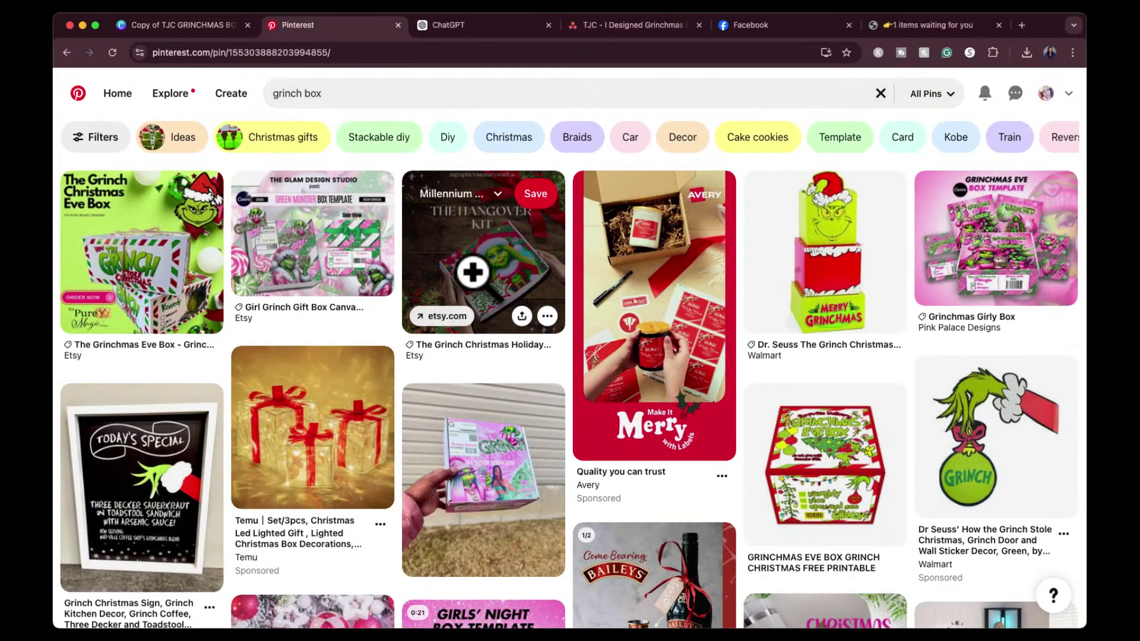
{"action": "left_click", "coordinate": [473, 272]}
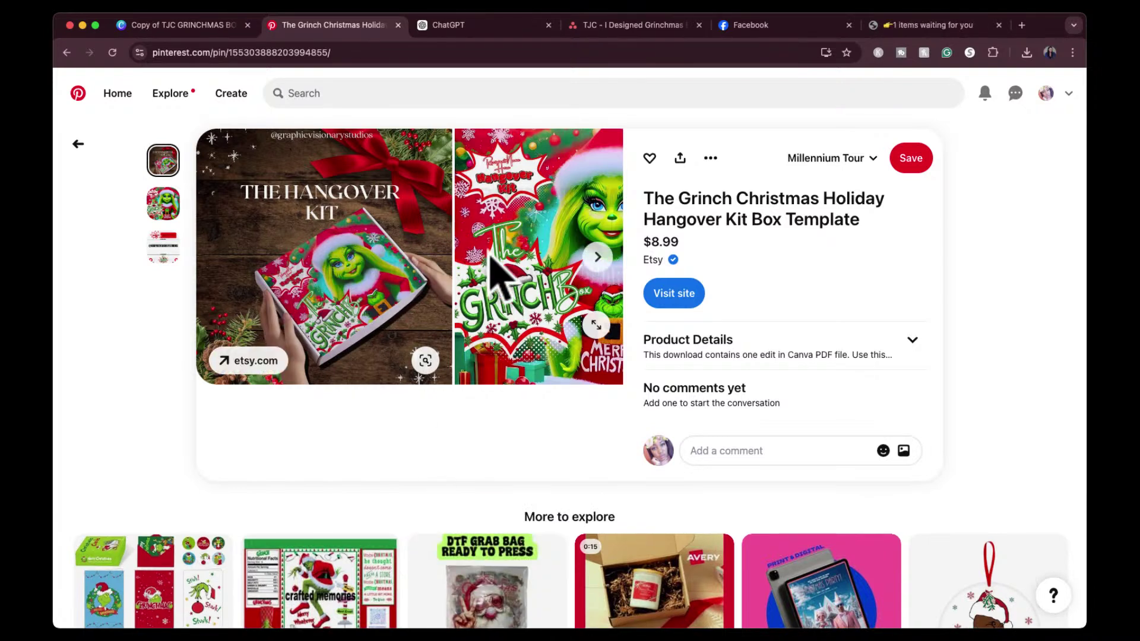
{"action": "left_click", "coordinate": [598, 256]}
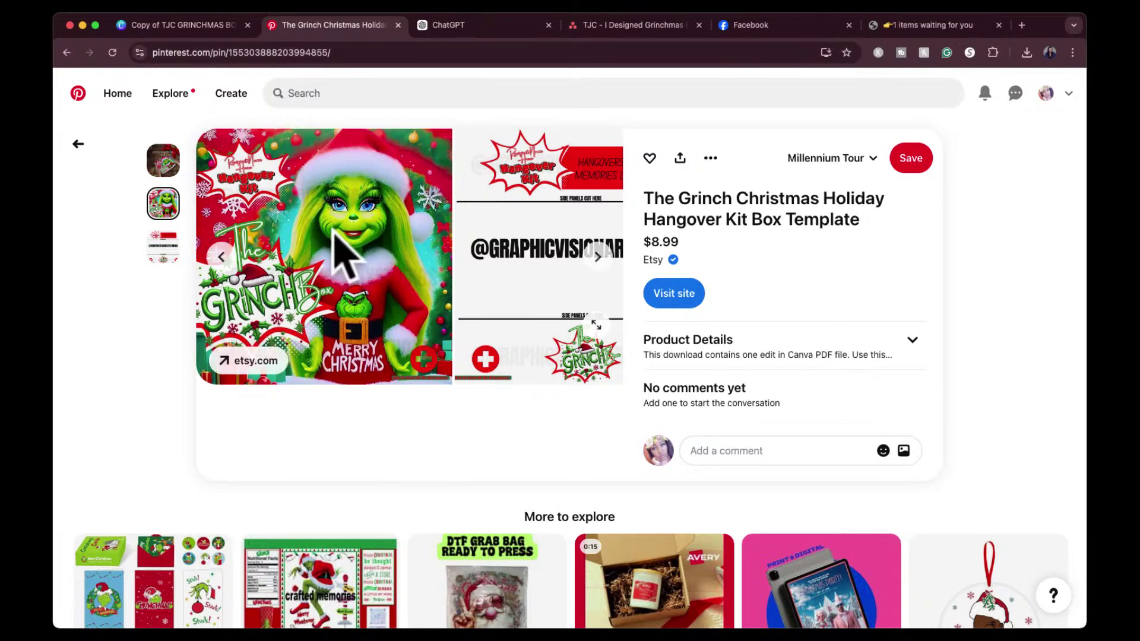
Switch to ChatGPT, find the official DALL·E GPT by searching "dall", and start a chat with it.
{"action": "left_click", "coordinate": [502, 24]}
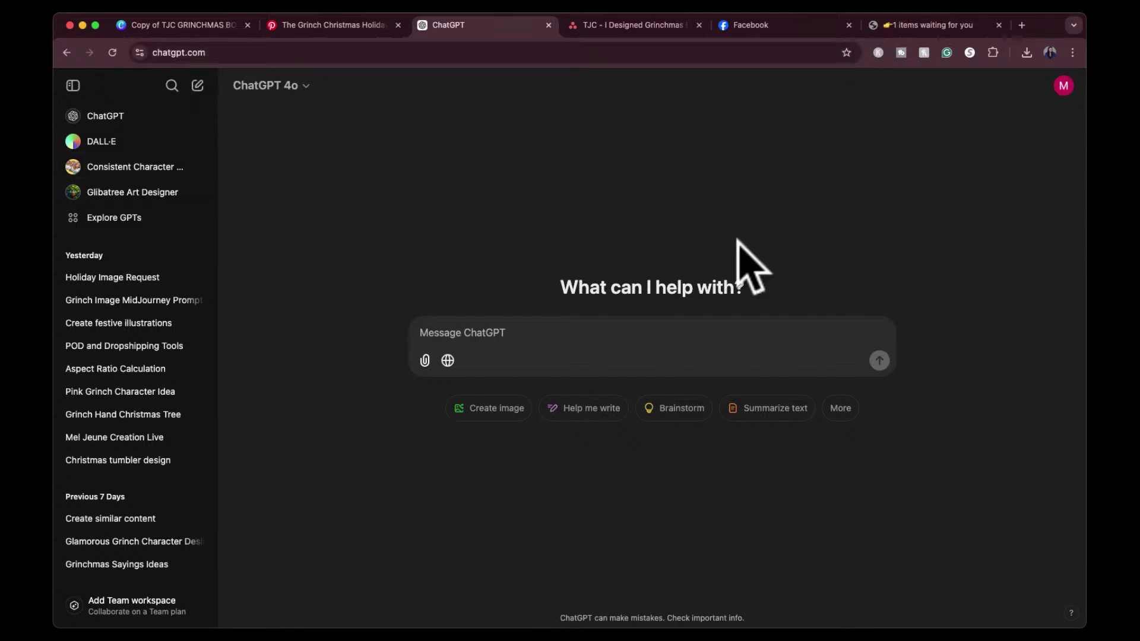
{"action": "left_click", "coordinate": [108, 217]}
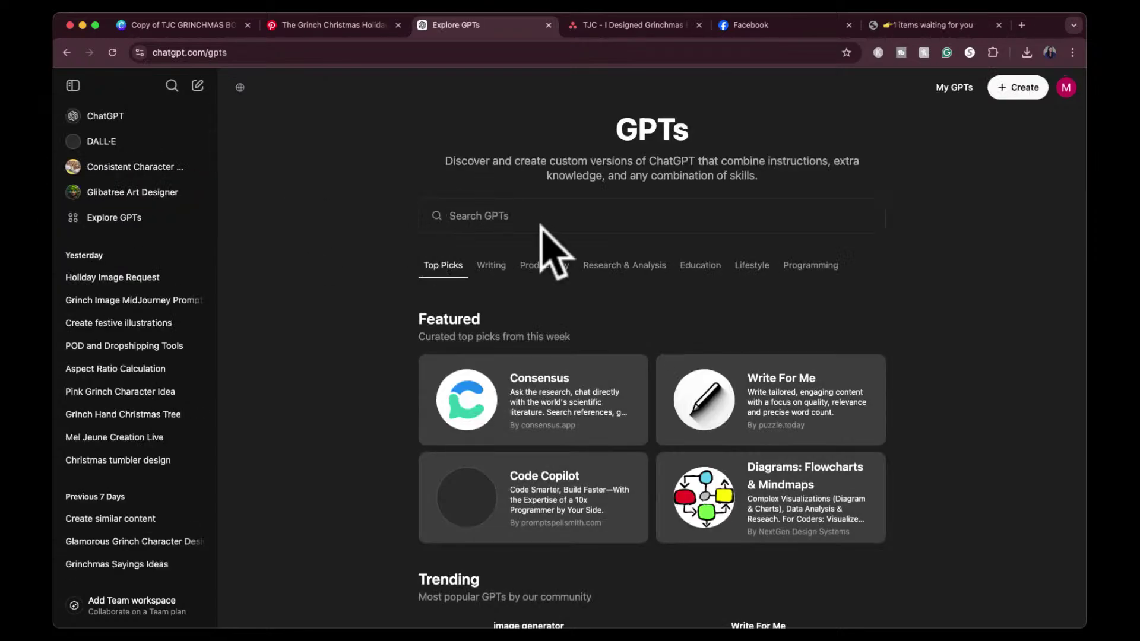
{"action": "type", "text": "dall"}
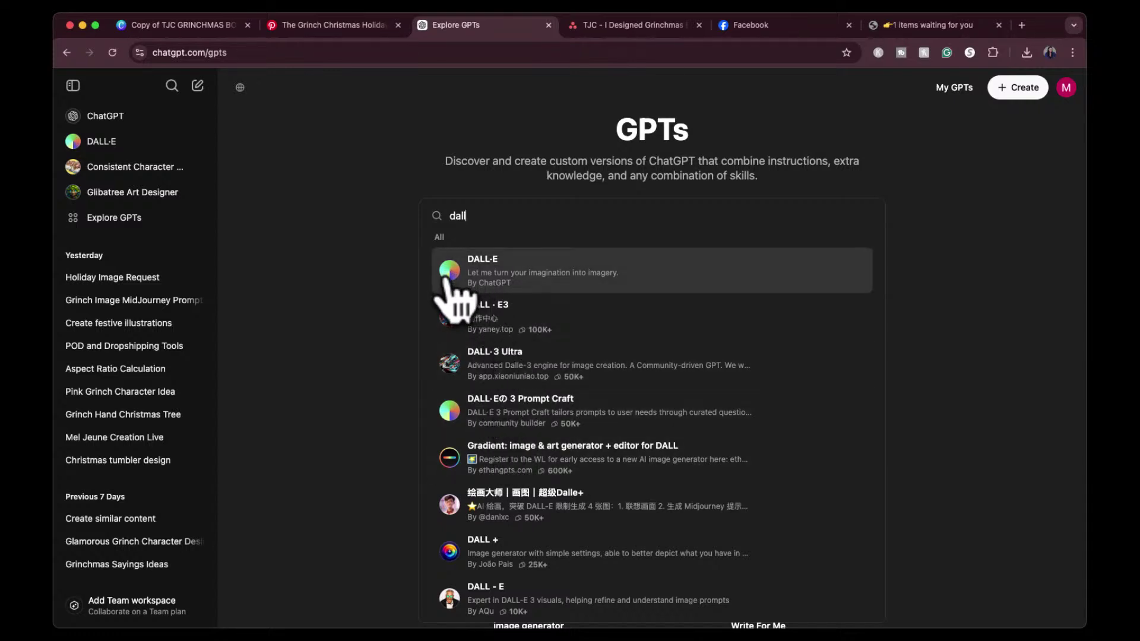
{"action": "left_click", "coordinate": [591, 274]}
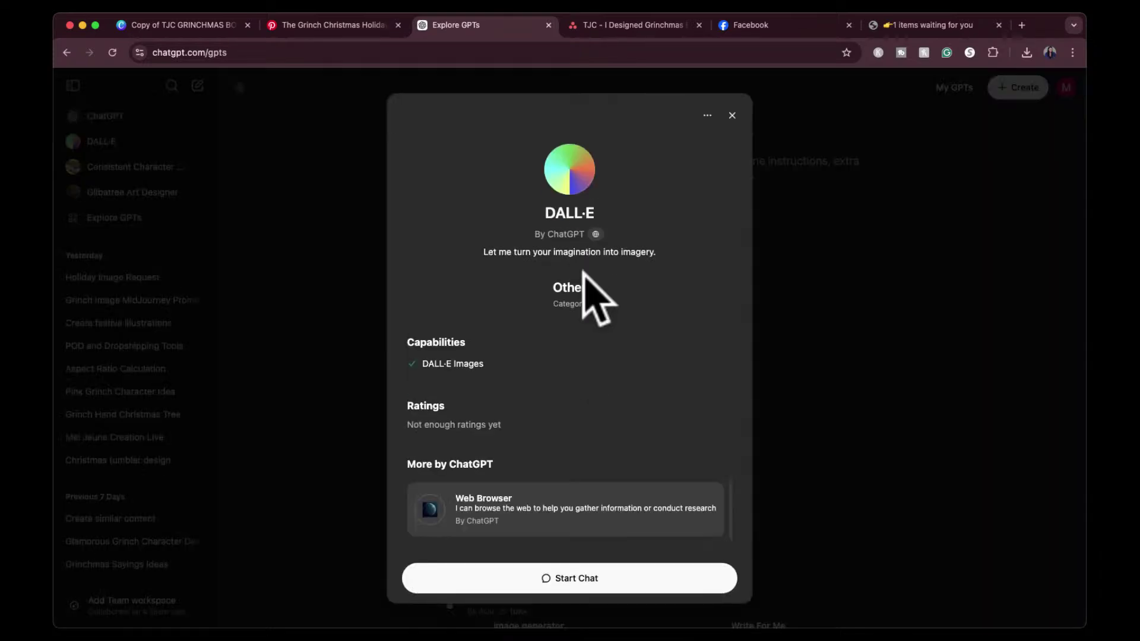
{"action": "left_click", "coordinate": [554, 574]}
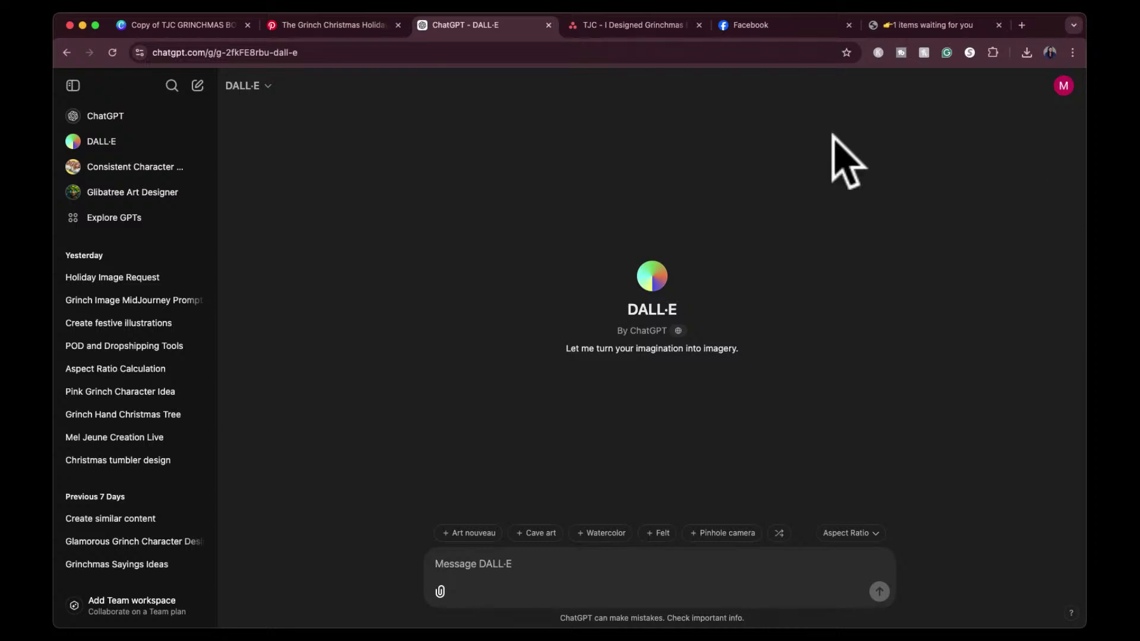
Go back to the Pinterest pin and take a cropped screenshot of the blonde Grinch's face and Santa hat.
{"action": "left_click", "coordinate": [319, 26]}
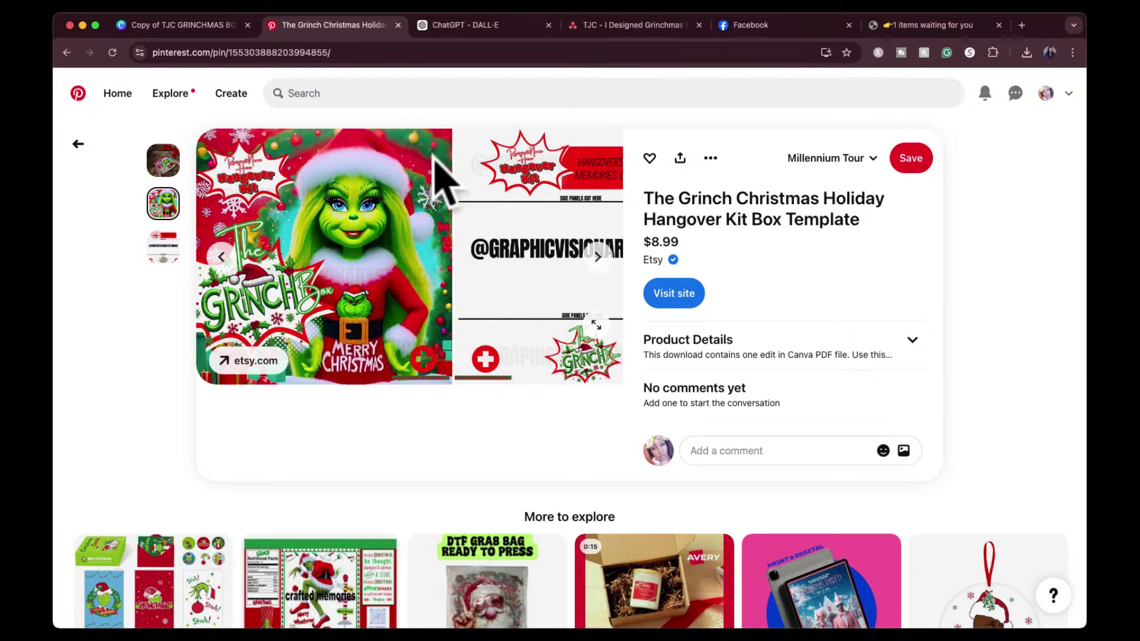
{"action": "key", "text": "super+shift+4"}
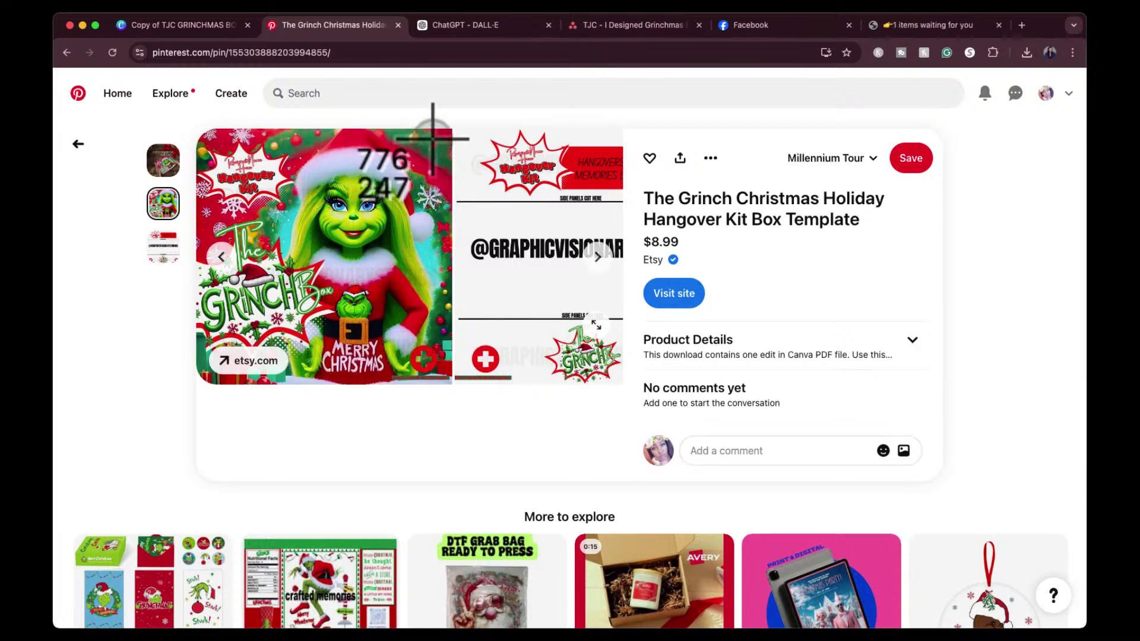
{"action": "left_click_drag", "start_coordinate": [405, 145], "coordinate": [294, 259]}
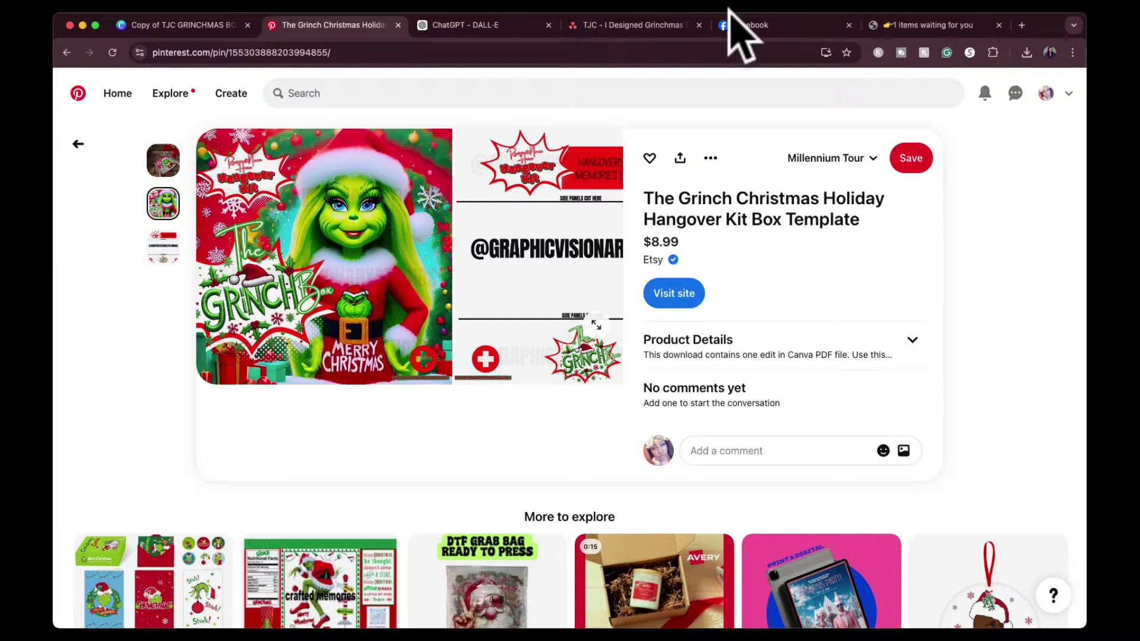
Attach the Grinch screenshot to the DALL·E chat and send the prompt "create something similar".
{"action": "left_click", "coordinate": [492, 27]}
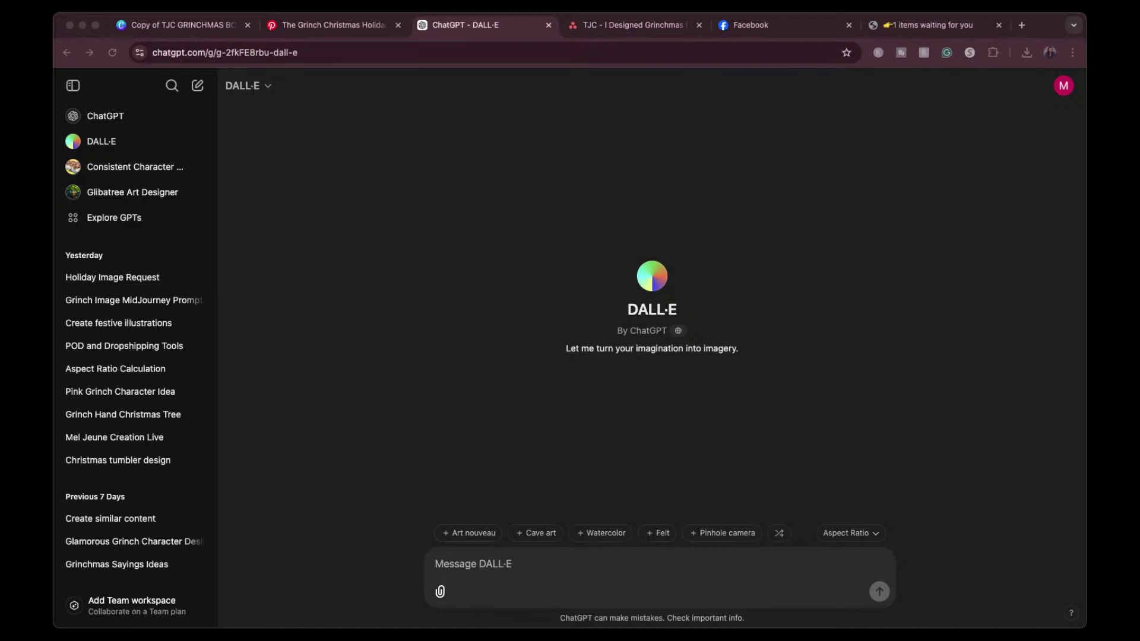
{"action": "left_click_drag", "start_coordinate": [728, 428], "coordinate": [654, 560]}
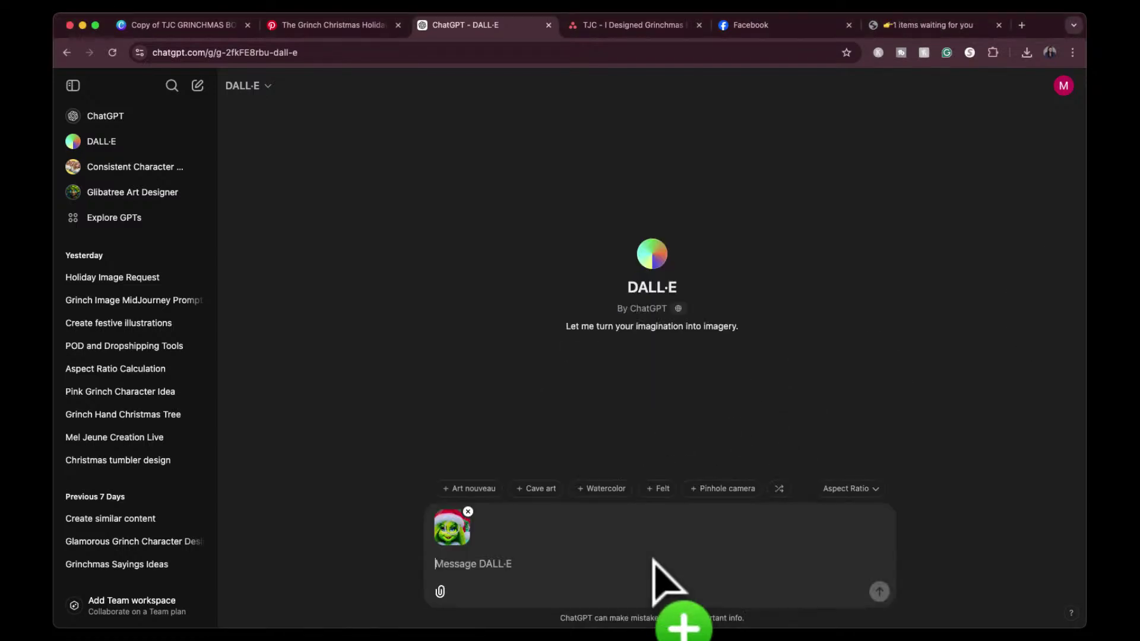
{"action": "left_click", "coordinate": [477, 563]}
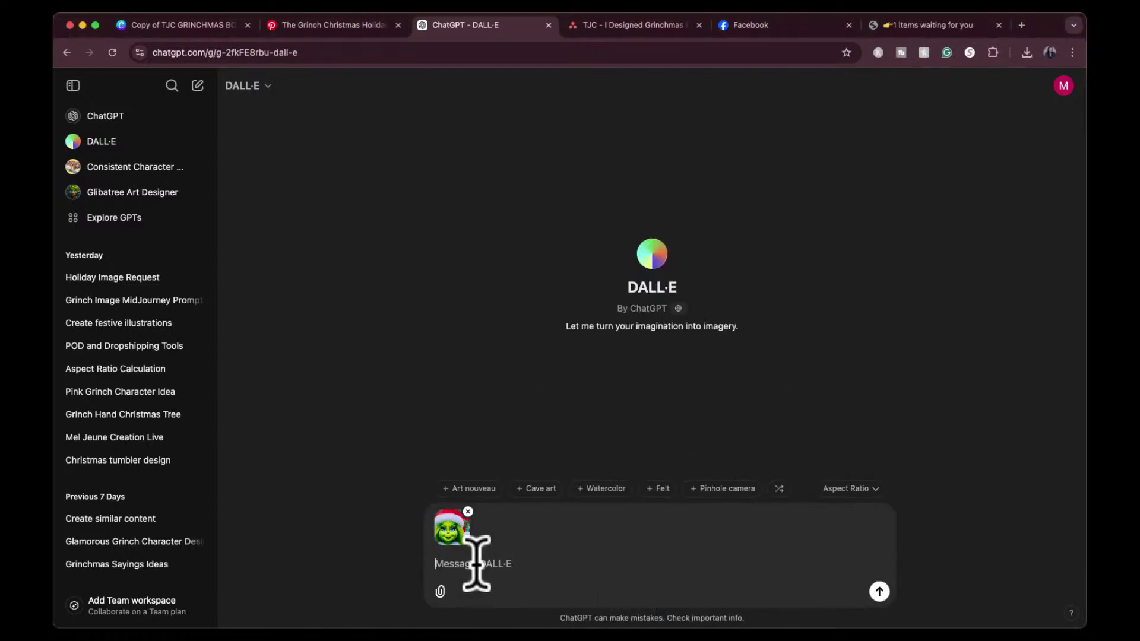
{"action": "type", "text": "create something similar"}
{"action": "key", "text": "Return"}
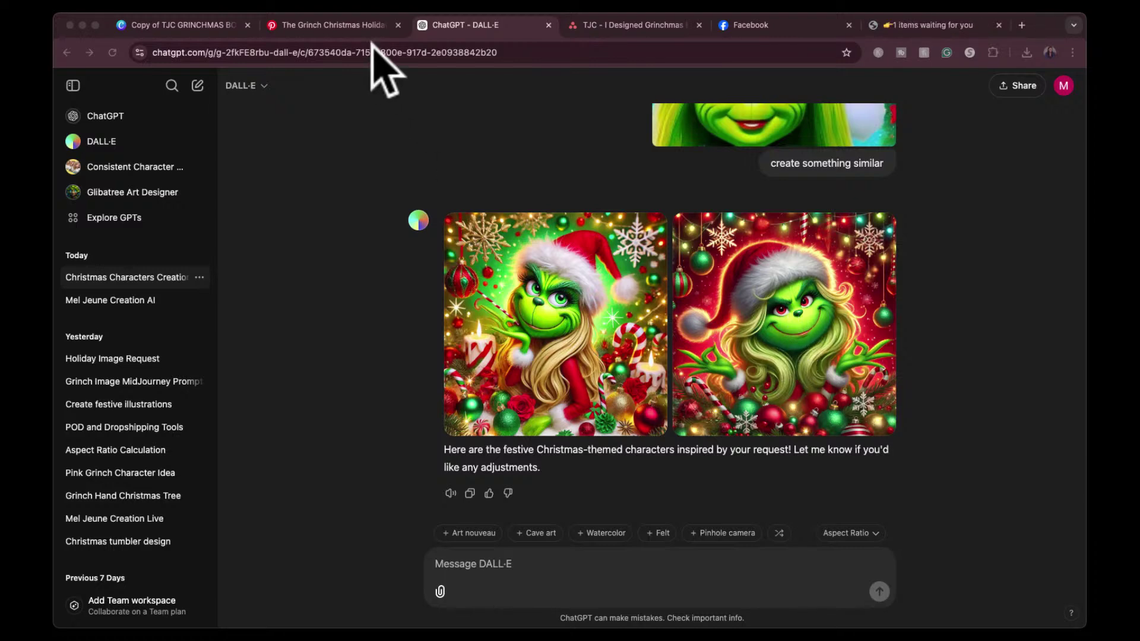
Revisit the Pinterest reference and Canva's blank top label, and download the generated red-background Grinch image from the DALL·E chat.
{"action": "left_click", "coordinate": [358, 27]}
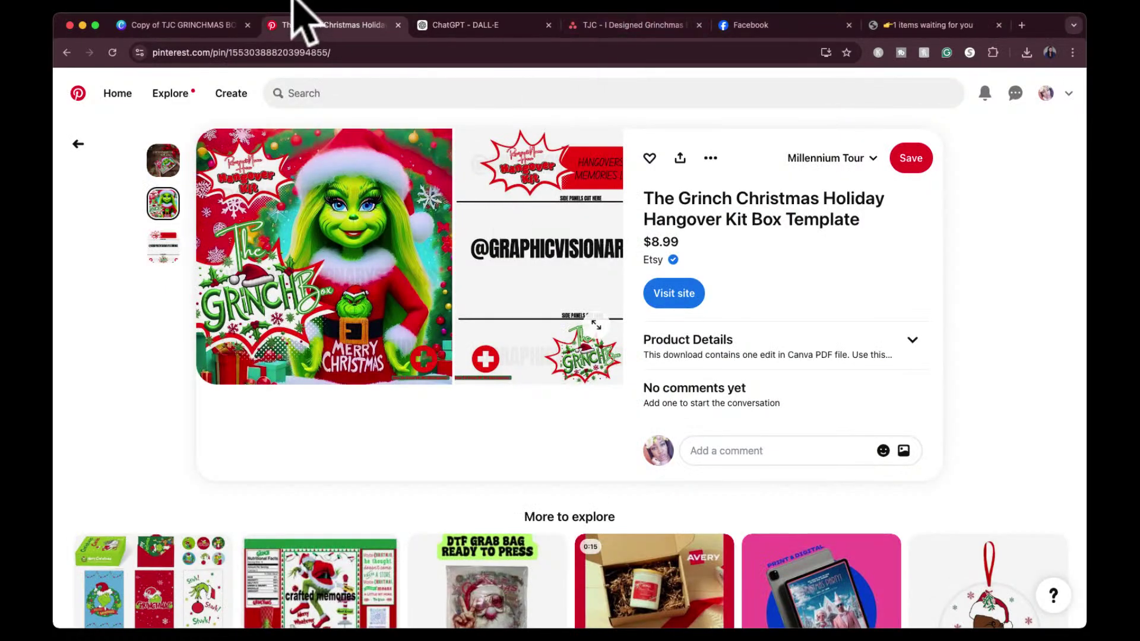
{"action": "left_click", "coordinate": [205, 25]}
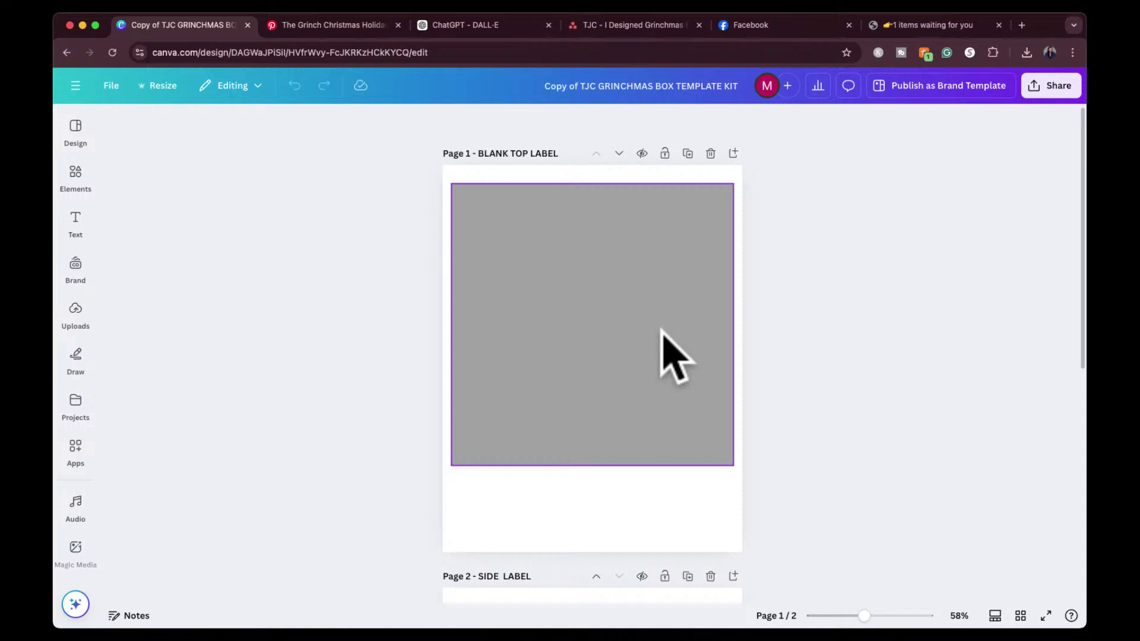
{"action": "left_click", "coordinate": [473, 26]}
{"action": "mouse_move", "coordinate": [873, 394]}
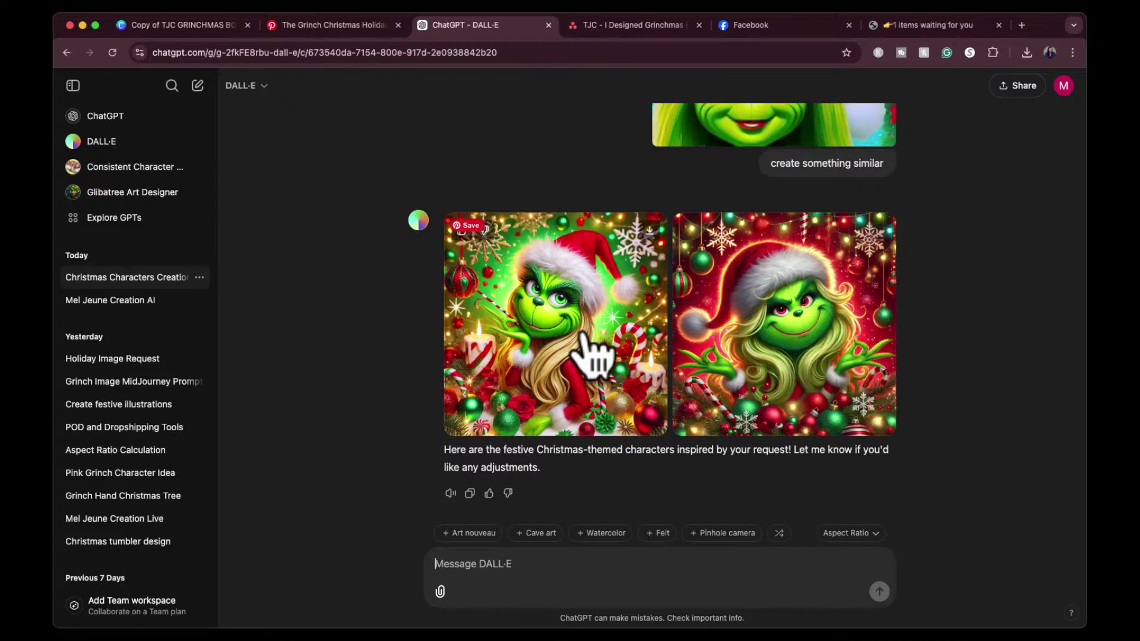
{"action": "left_click", "coordinate": [878, 231]}
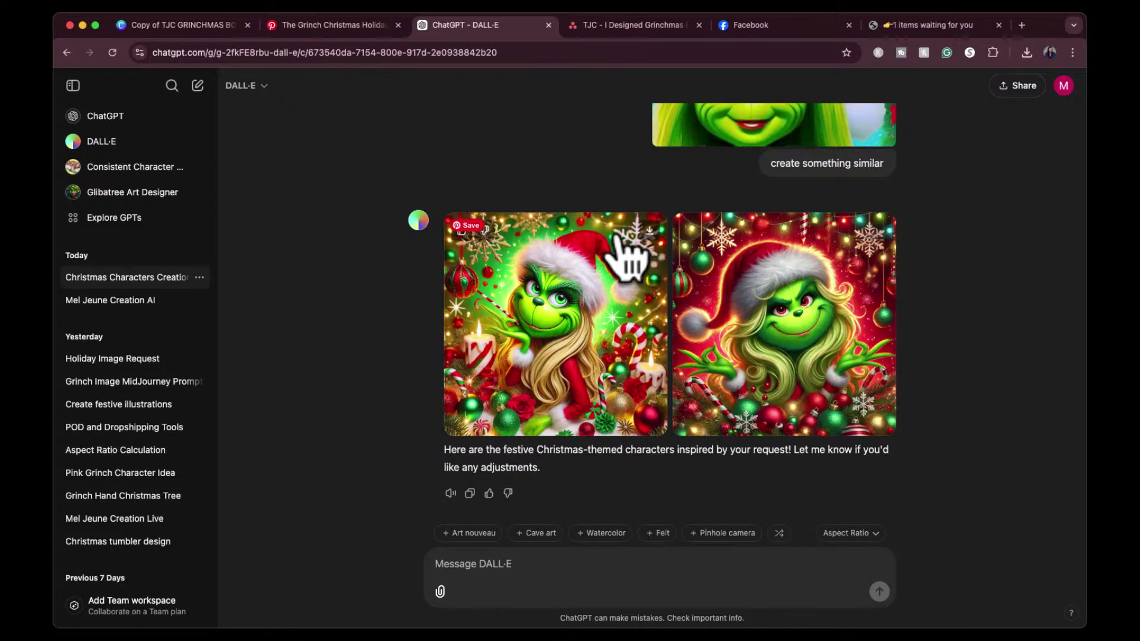
Request new versions of the Grinch images from DALL·E with the prompt "white background".
{"action": "left_click", "coordinate": [646, 567]}
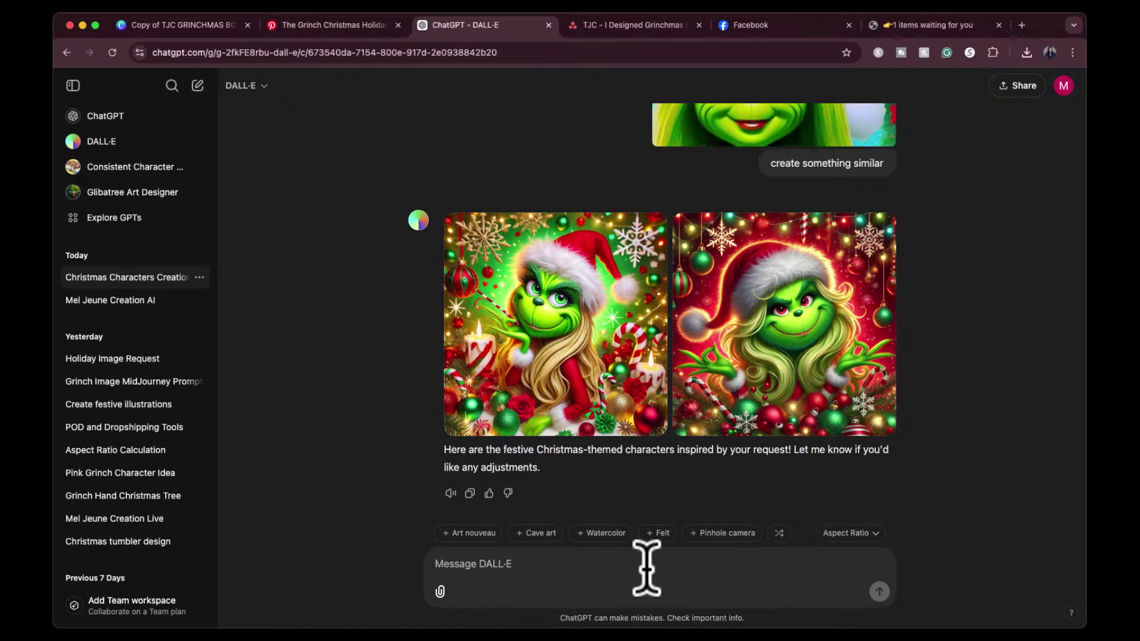
{"action": "type", "text": "white background"}
{"action": "key", "text": "Return"}
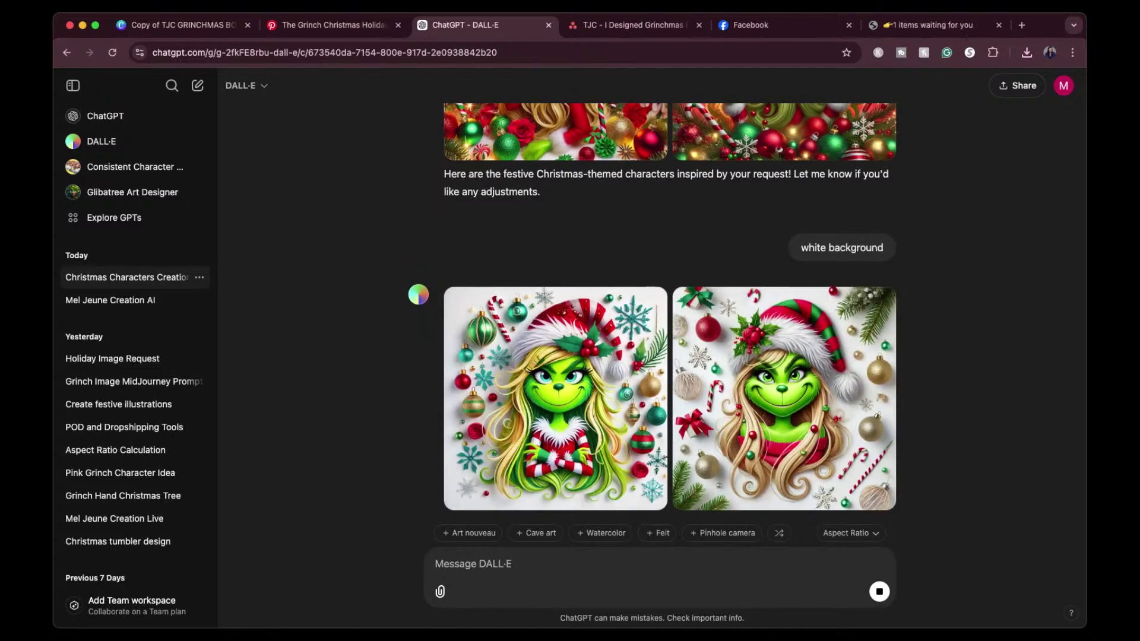
Compare the white-background Grinch images with Canva's blank top label, the earlier DALL·E versions and the reference screenshot.
{"action": "mouse_move", "coordinate": [842, 319]}
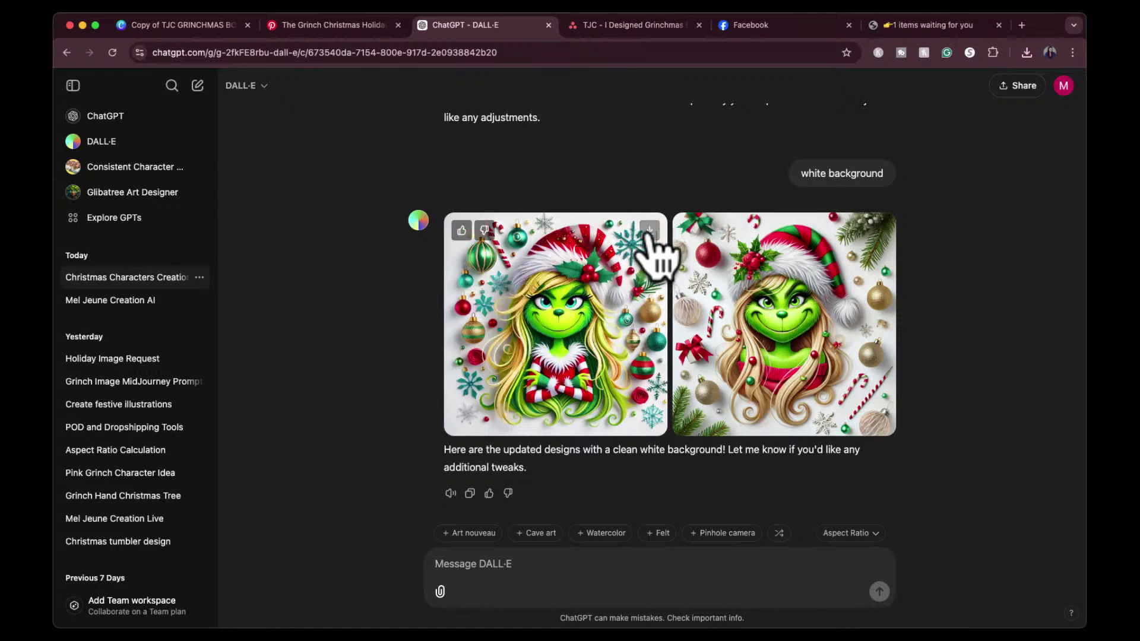
{"action": "left_click", "coordinate": [185, 25]}
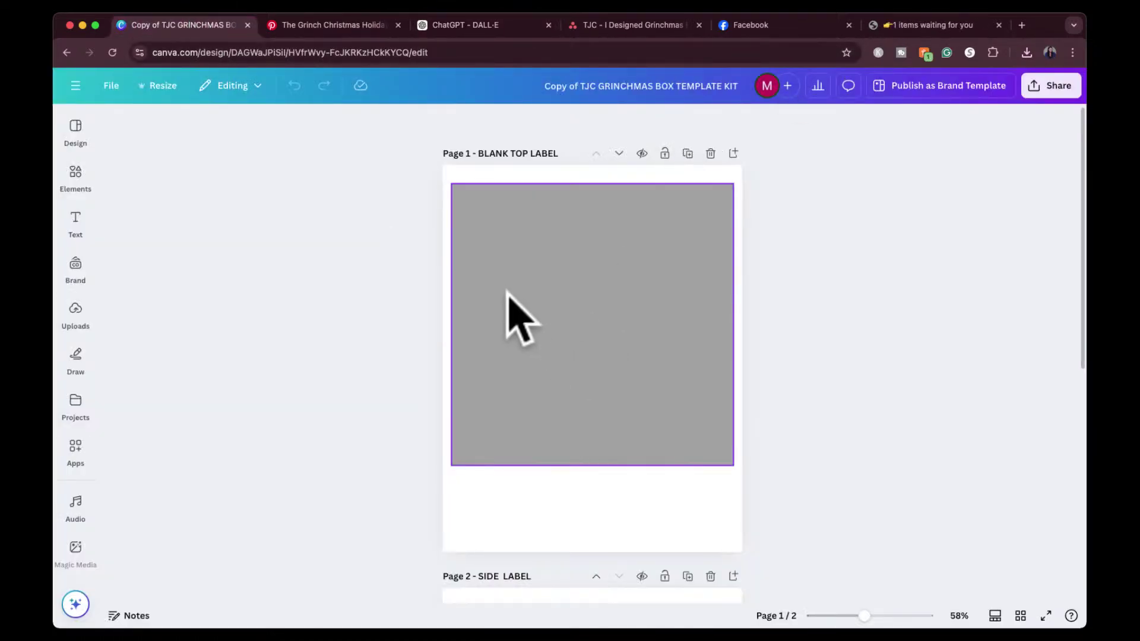
{"action": "left_click", "coordinate": [507, 25]}
{"action": "scroll", "coordinate": [633, 238], "scroll_direction": "up", "scroll_amount": 5}
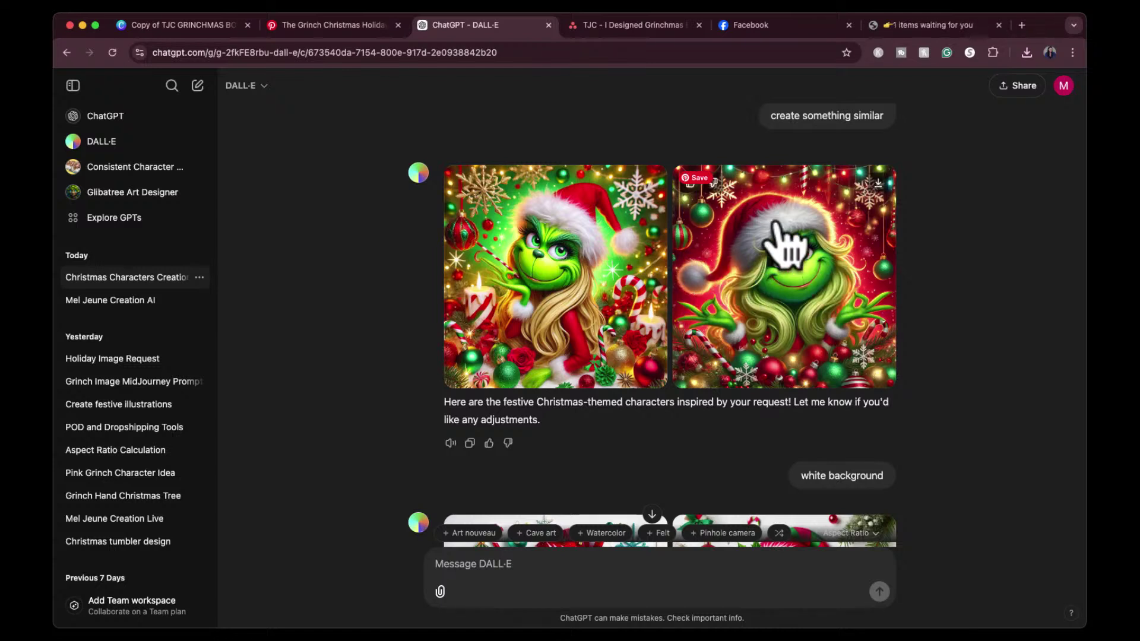
{"action": "scroll", "coordinate": [777, 224], "scroll_direction": "up", "scroll_amount": 3}
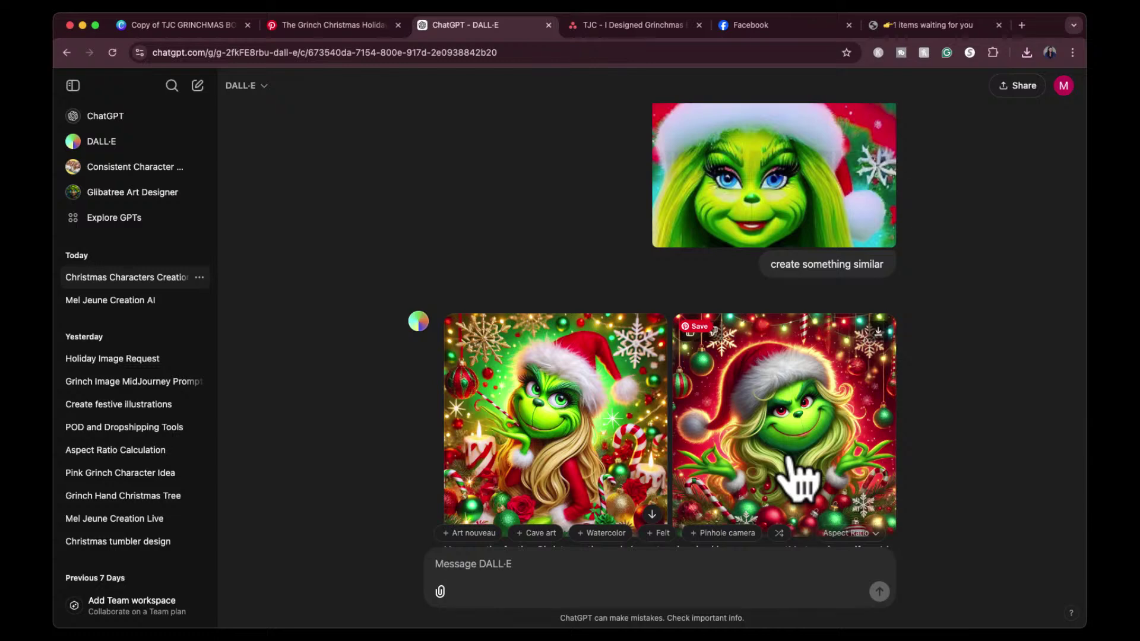
{"action": "scroll", "coordinate": [799, 481], "scroll_direction": "down", "scroll_amount": 6}
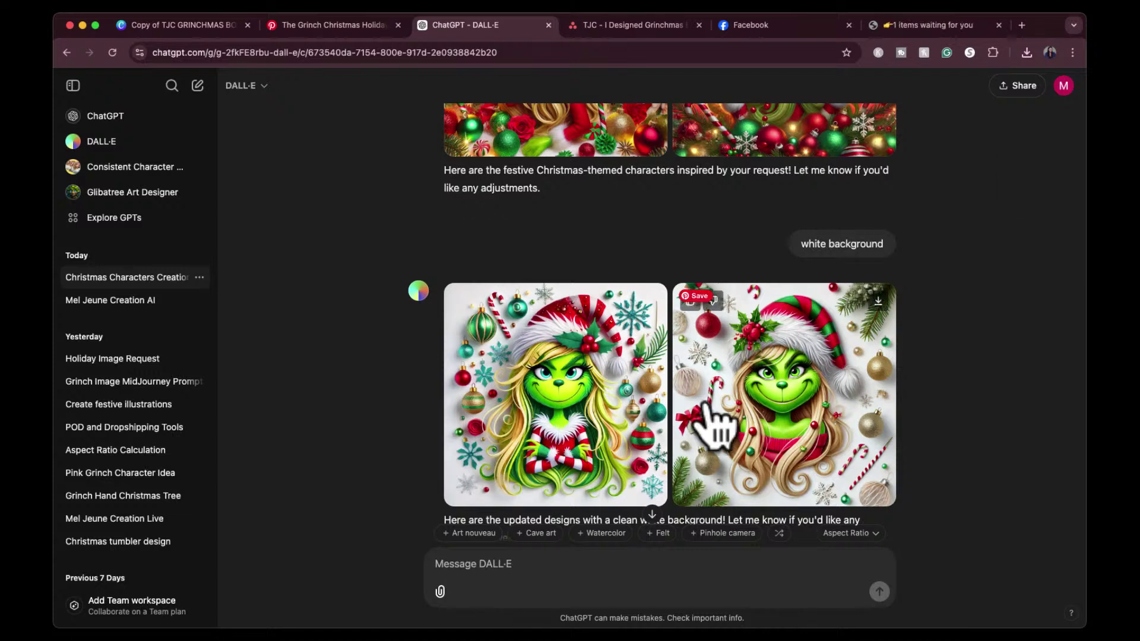
Open the white-background Grinch with the red-and-green striped hat and copy the prompt that generated it.
{"action": "left_click", "coordinate": [778, 395]}
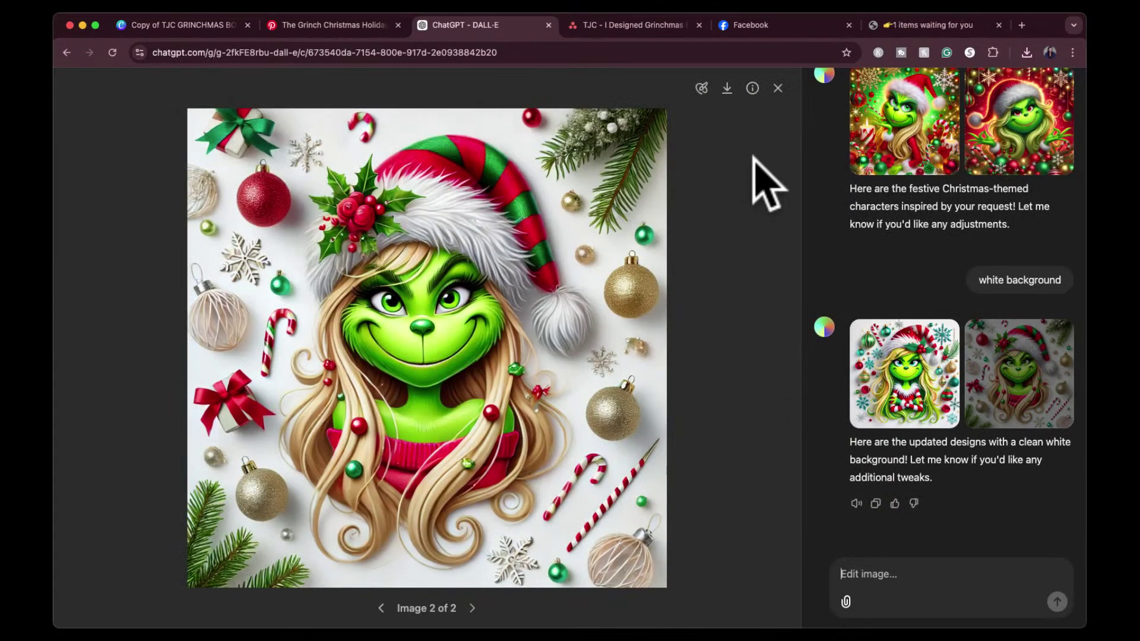
{"action": "left_click", "coordinate": [752, 88]}
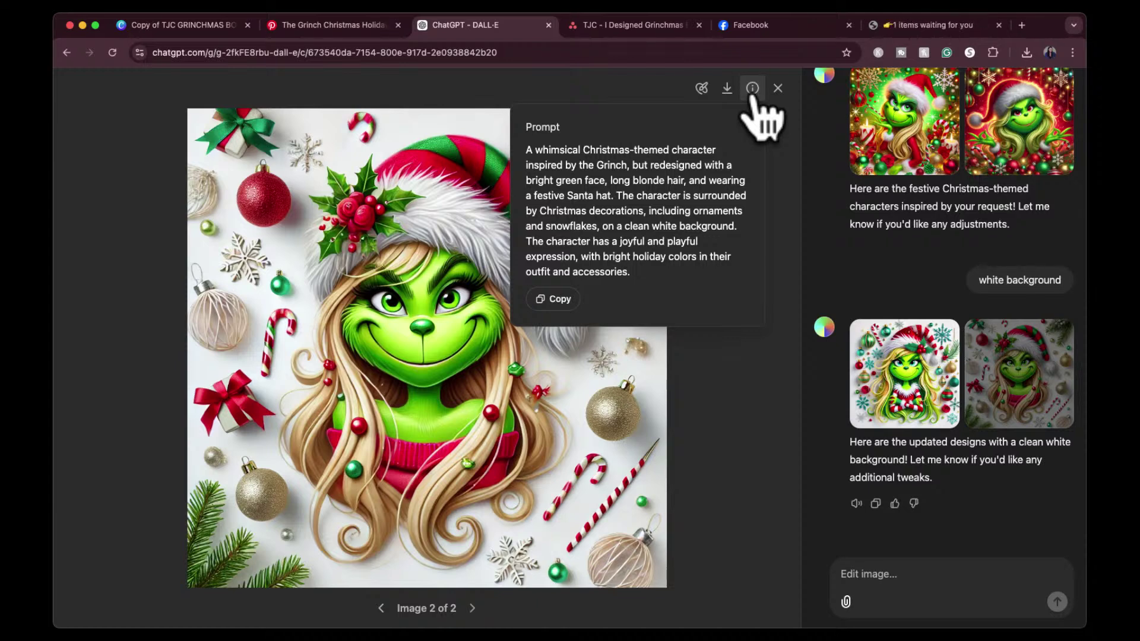
{"action": "left_click", "coordinate": [550, 310]}
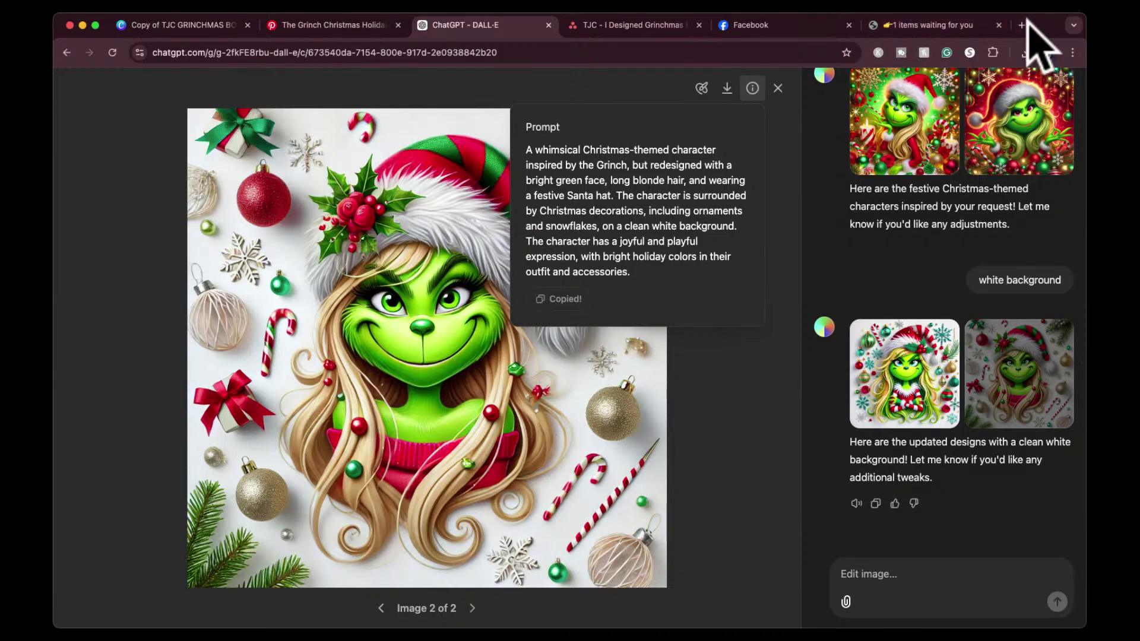
Search Google for "bing image creator" in a new browser tab and open the signed-in Bing Image Creator page.
{"action": "left_click", "coordinate": [1021, 25]}
{"action": "type", "text": "bing image creator"}
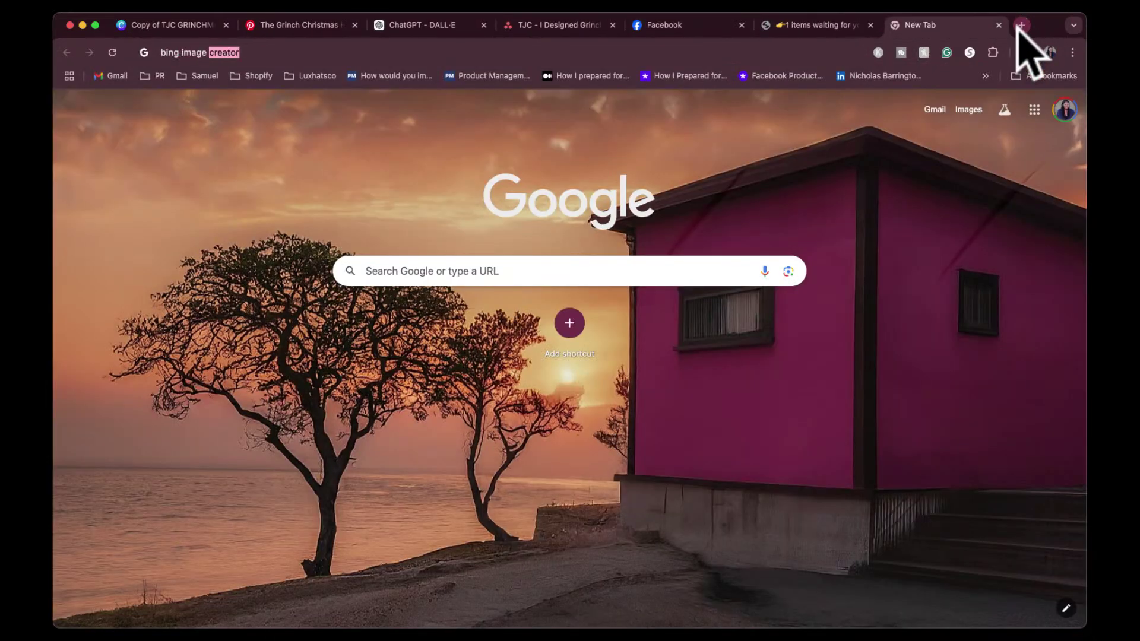
{"action": "key", "text": "Return"}
{"action": "left_click", "coordinate": [367, 204]}
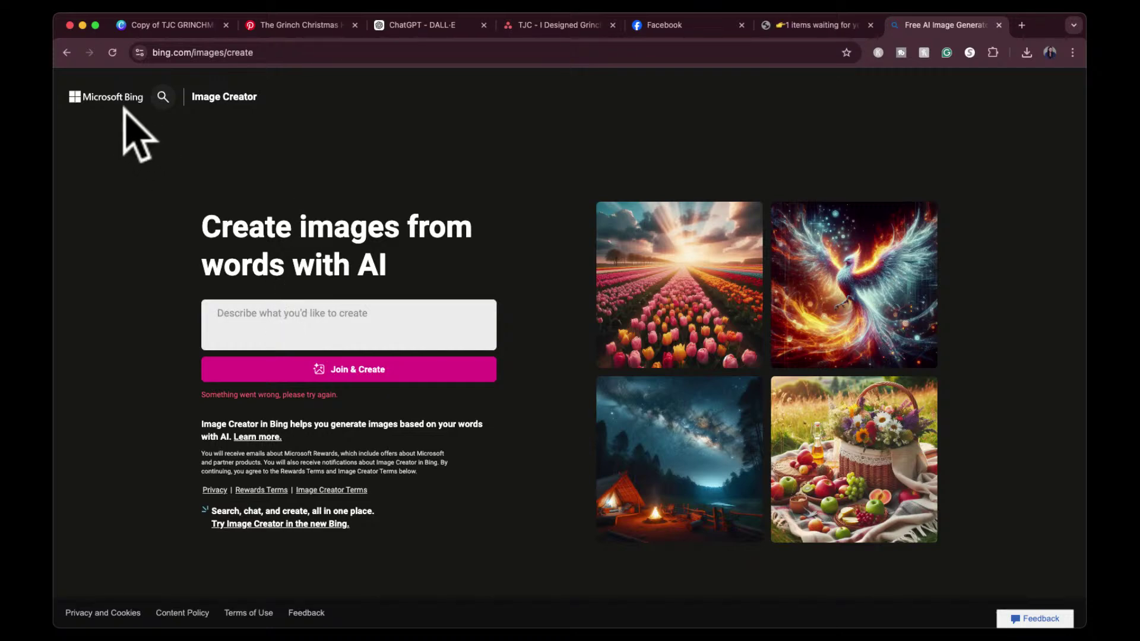
{"action": "left_click", "coordinate": [105, 96]}
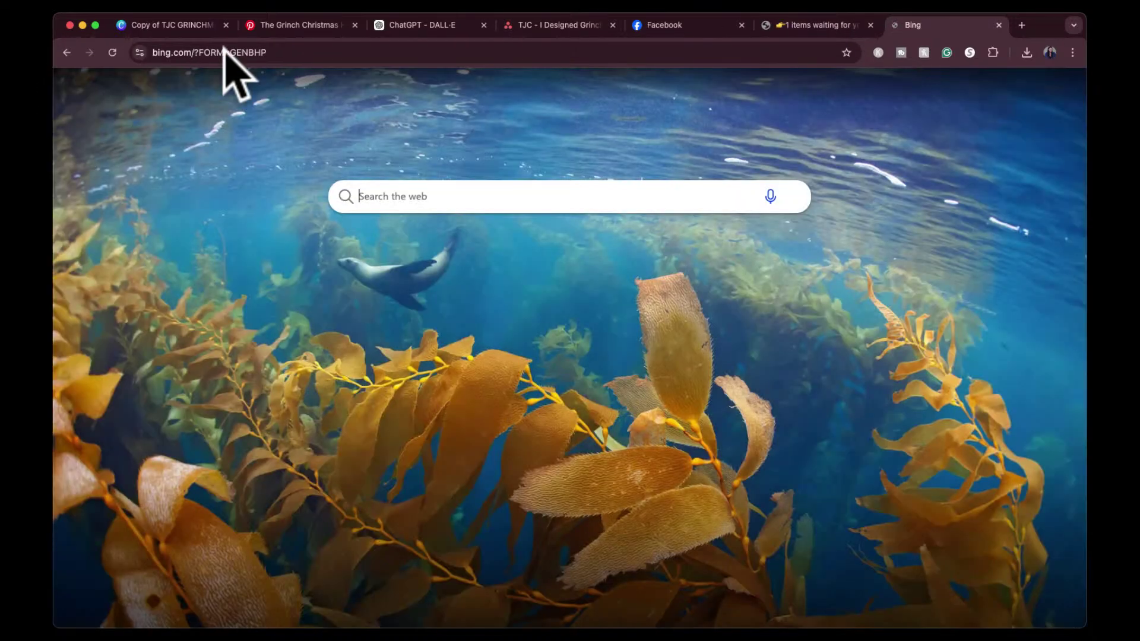
{"action": "left_click", "coordinate": [229, 53]}
{"action": "type", "text": "bing im"}
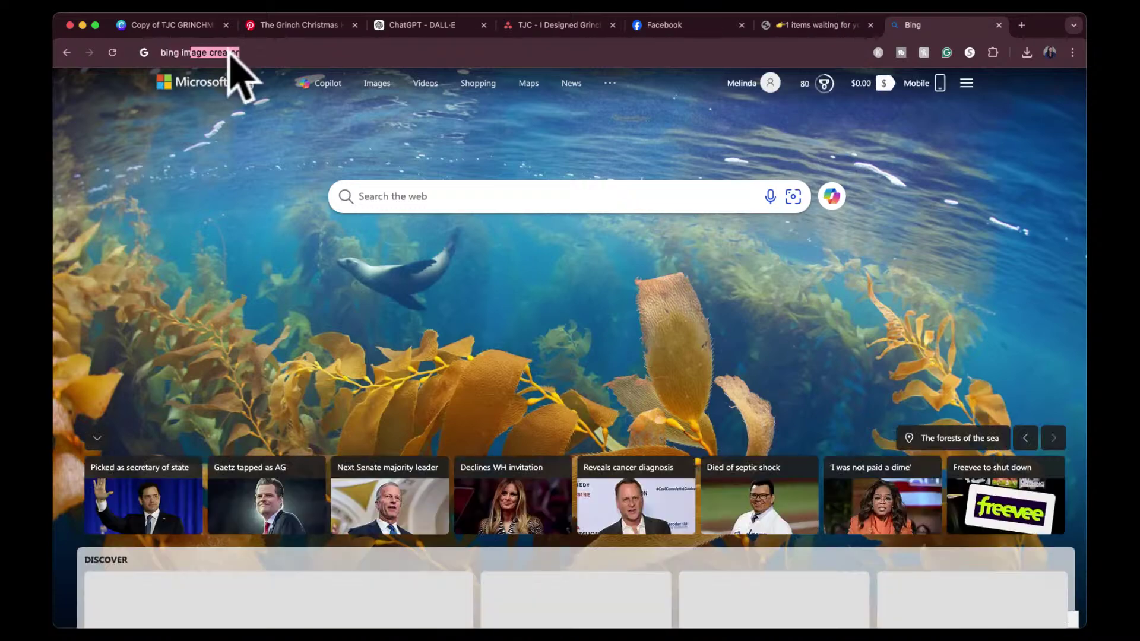
{"action": "key", "text": "Return"}
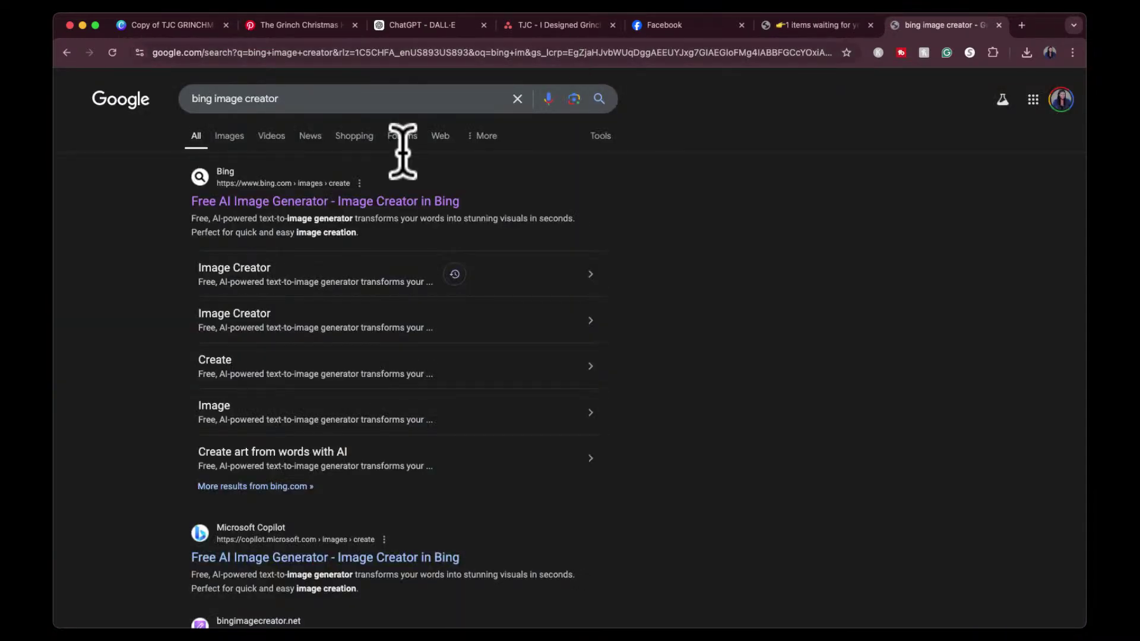
{"action": "left_click", "coordinate": [365, 202]}
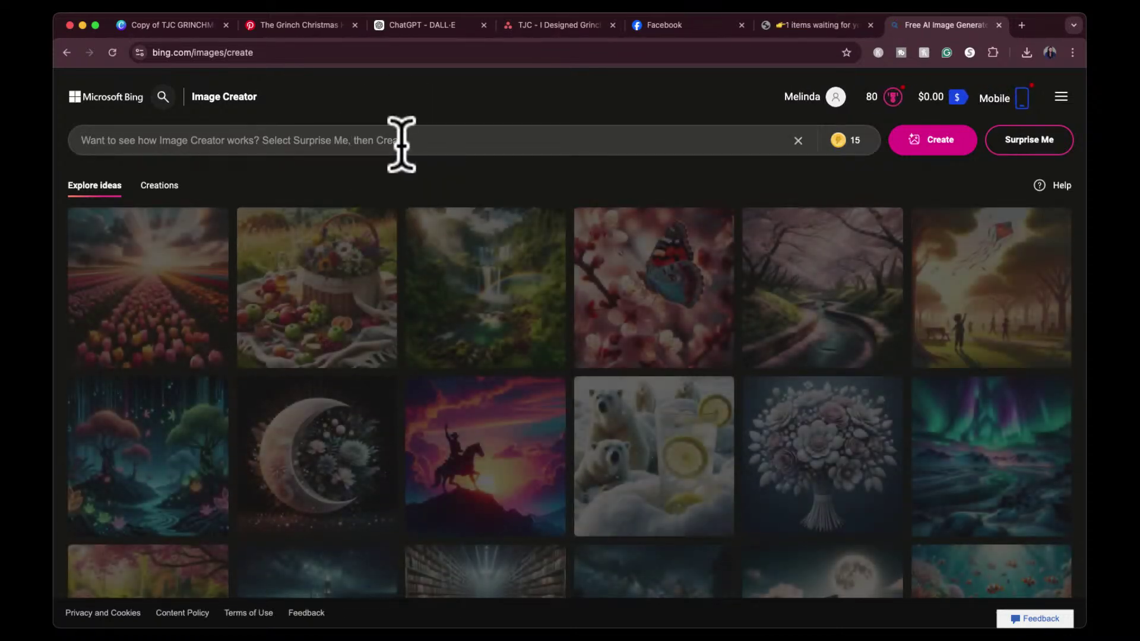
Generate images in Bing Image Creator from the copied whimsical Christmas Grinch prompt.
{"action": "left_click", "coordinate": [424, 26]}
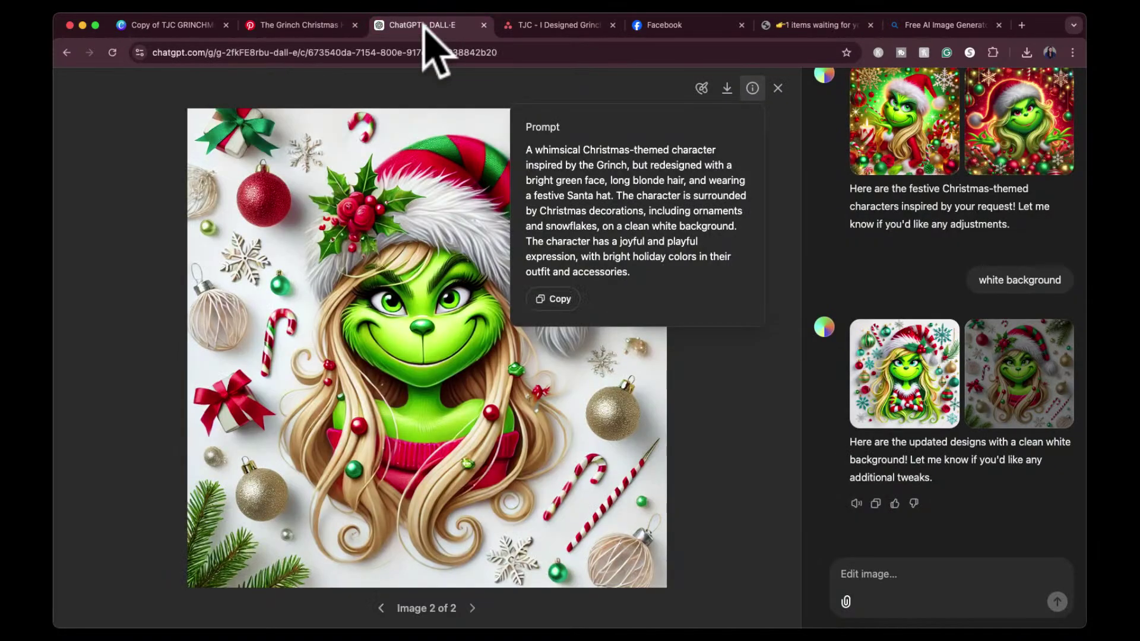
{"action": "left_click", "coordinate": [937, 26]}
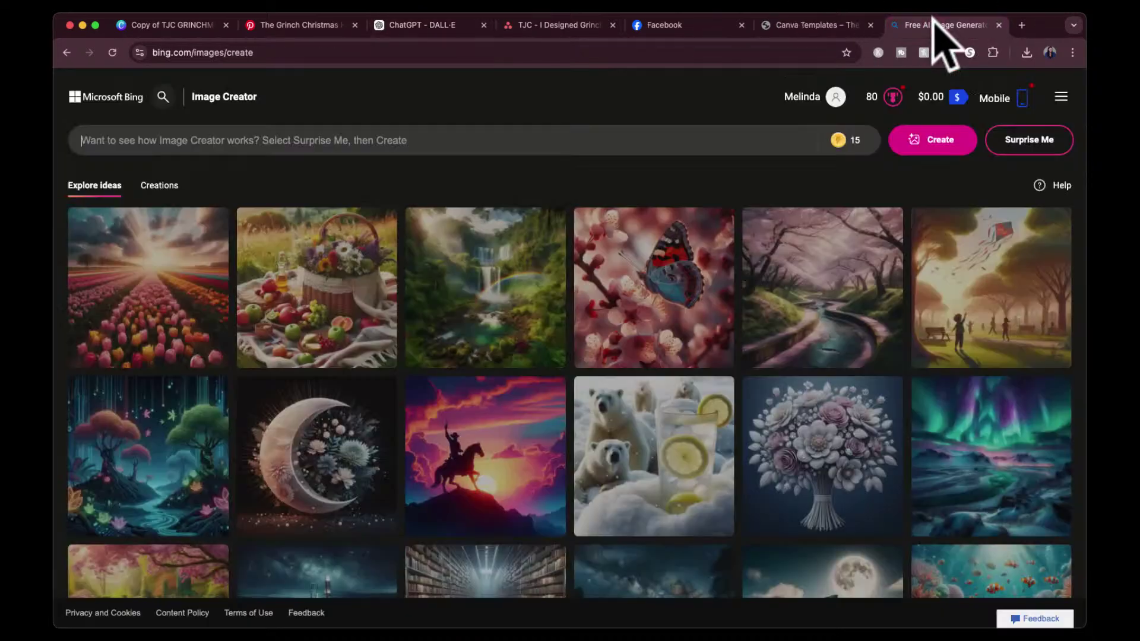
{"action": "left_click", "coordinate": [438, 140]}
{"action": "key", "text": "super+v"}
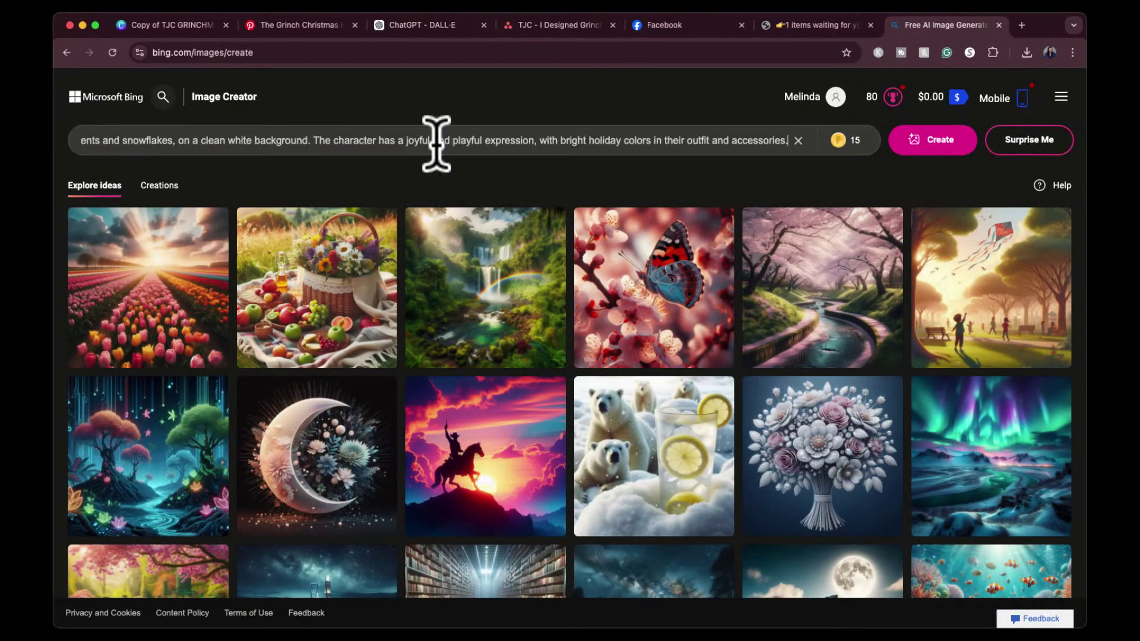
{"action": "left_click", "coordinate": [927, 148]}
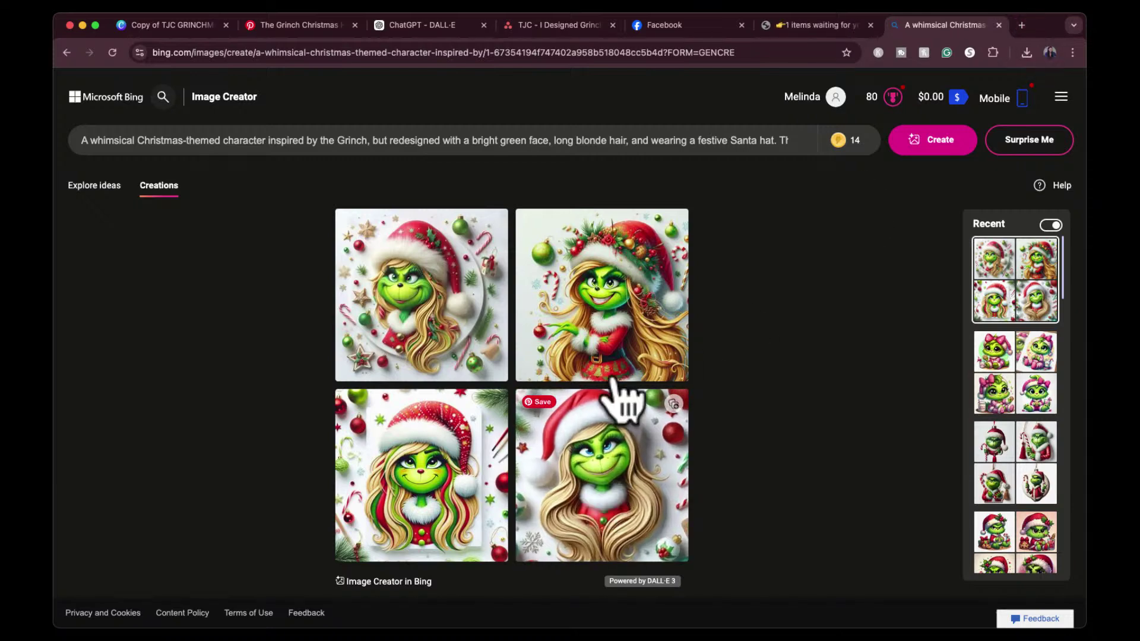
Go through the generated Bing images and download the blue-eyed blonde Grinch in the plain red Santa hat.
{"action": "left_click", "coordinate": [401, 332]}
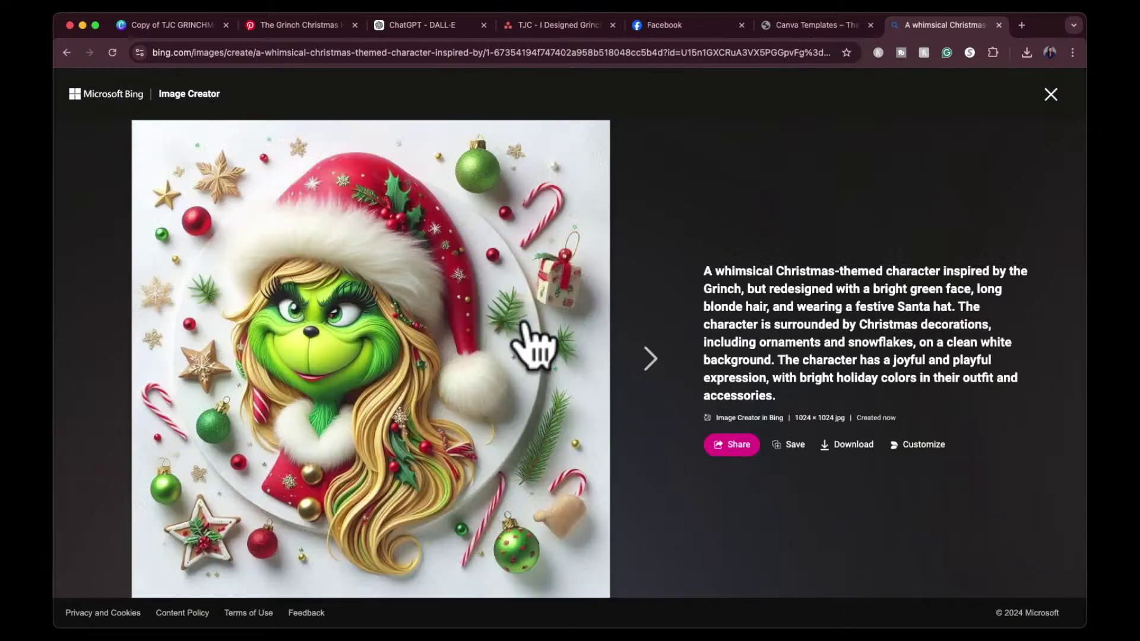
{"action": "left_click", "coordinate": [645, 358]}
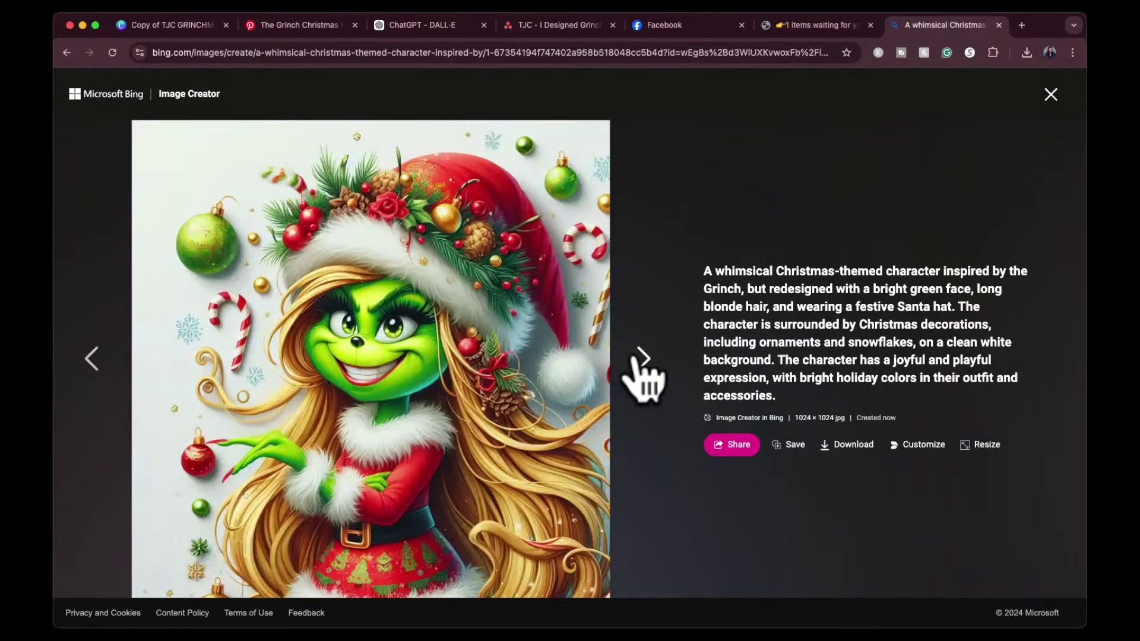
{"action": "left_click", "coordinate": [642, 358]}
{"action": "left_click", "coordinate": [642, 359]}
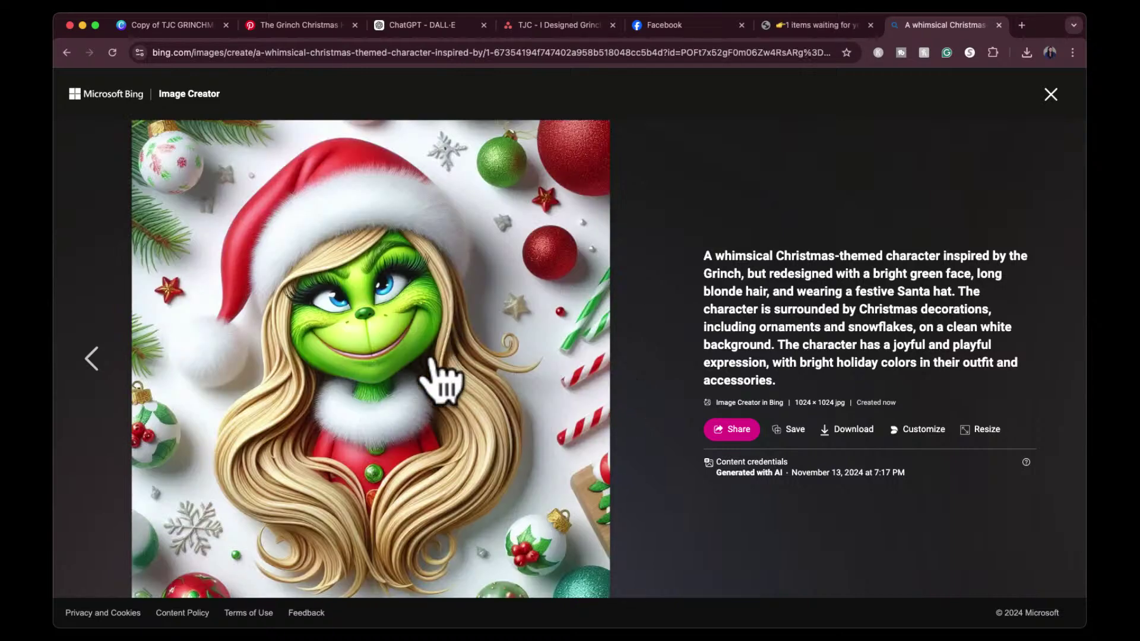
{"action": "left_click", "coordinate": [848, 429]}
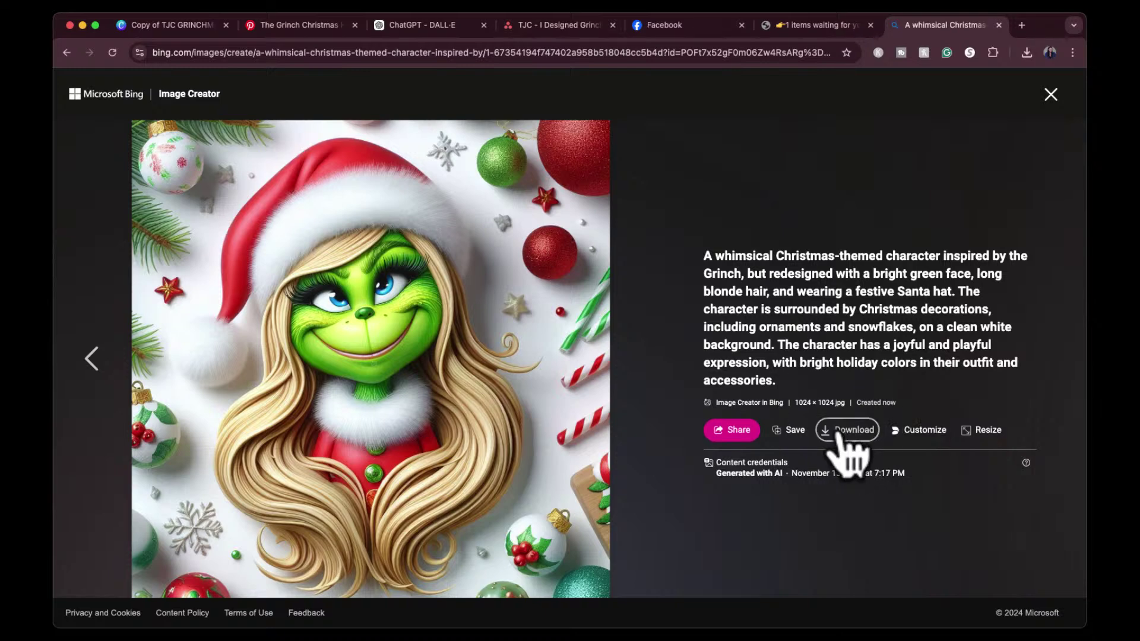
Open midjourney.com in a new browser tab and go to its image creation page.
{"action": "left_click", "coordinate": [1023, 26]}
{"action": "type", "text": "mid"}
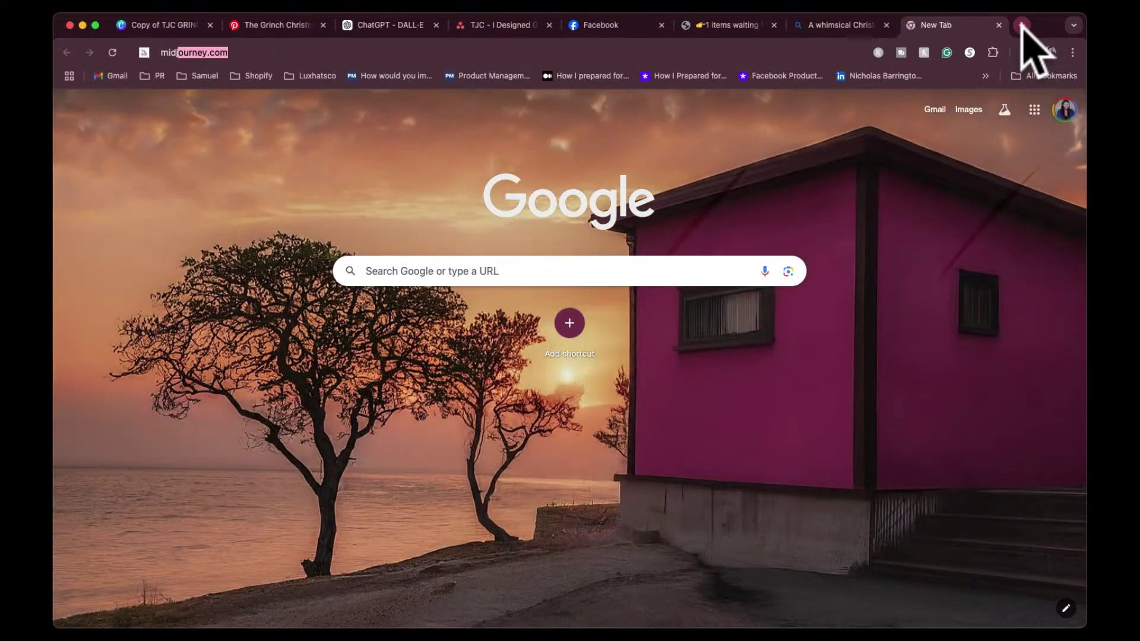
{"action": "type", "text": "jou"}
{"action": "key", "text": "Return"}
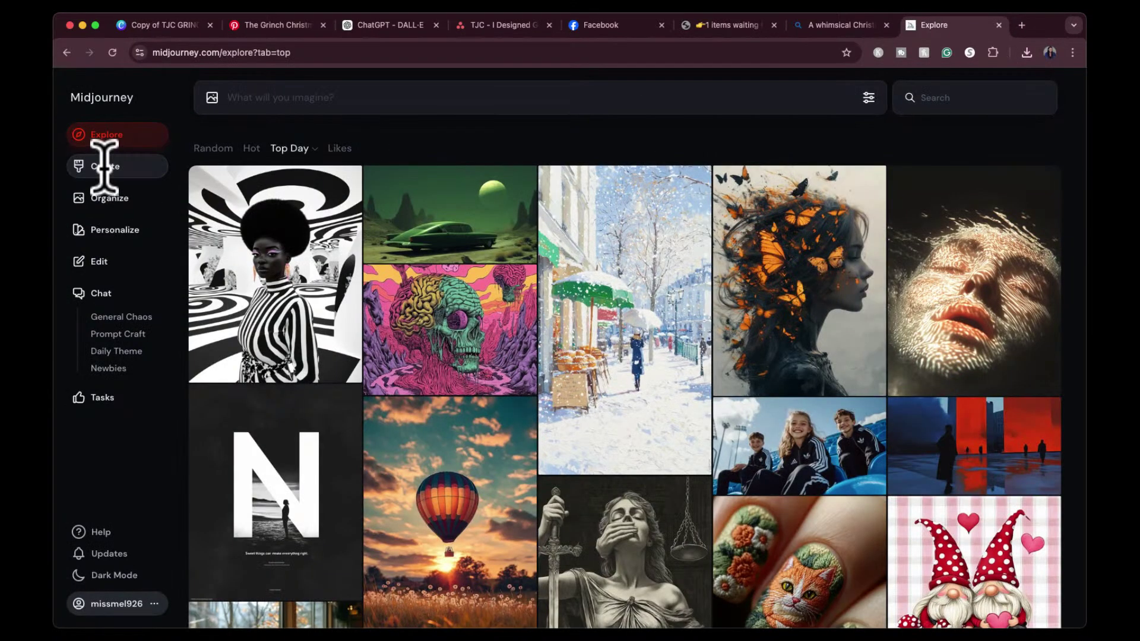
{"action": "left_click", "coordinate": [104, 166]}
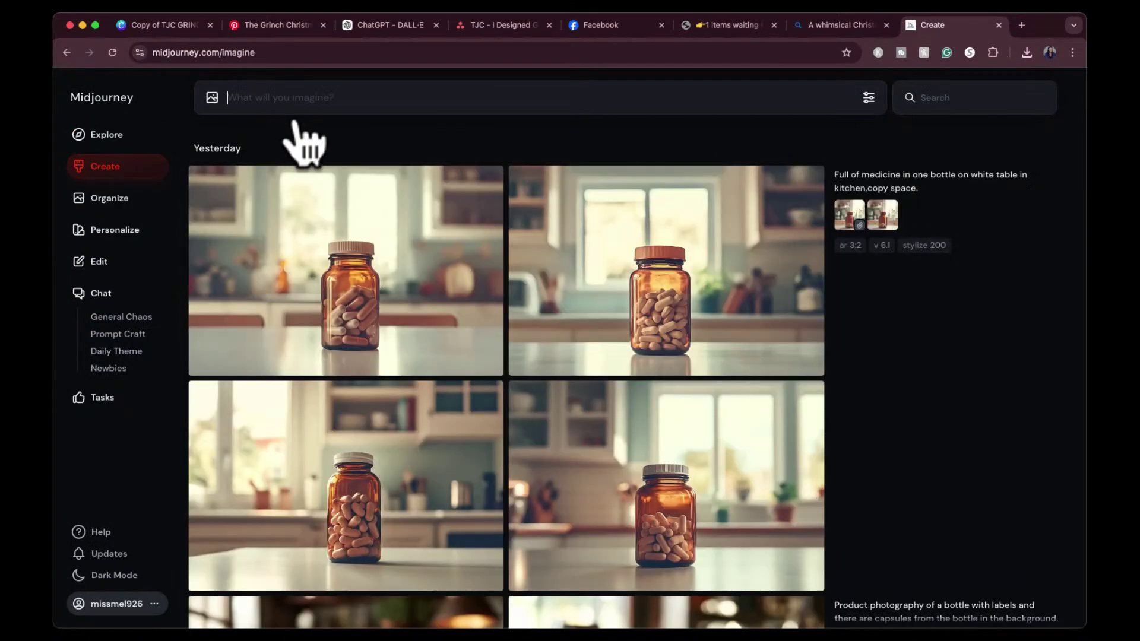
Submit the copied Grinch prompt in Midjourney with a square 1:1 image size and close the generation settings.
{"action": "left_click", "coordinate": [380, 97]}
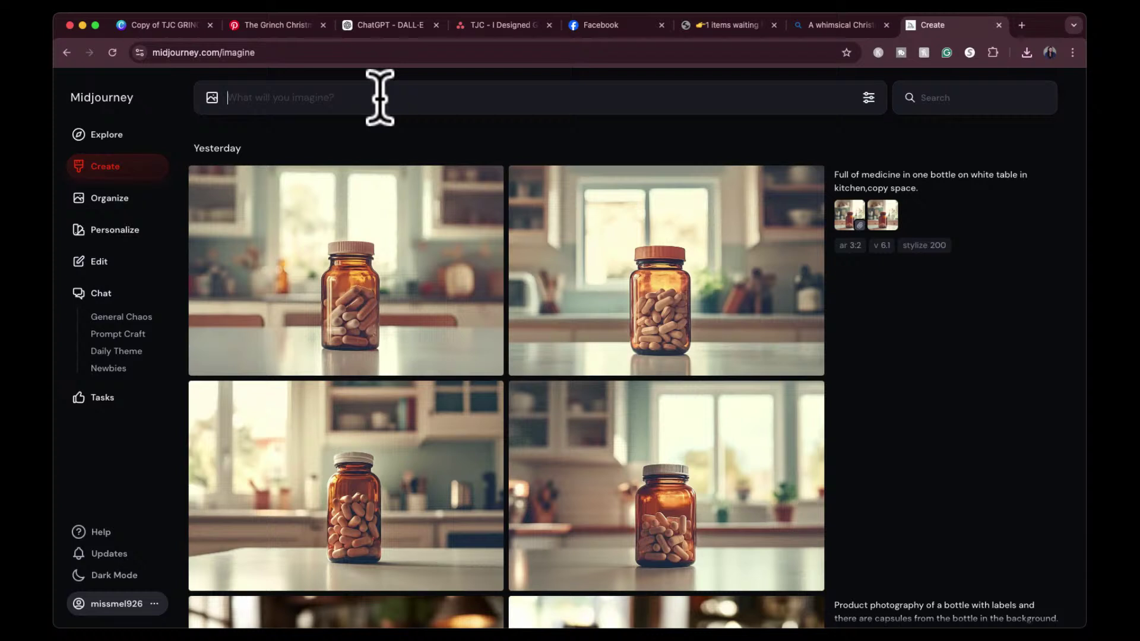
{"action": "key", "text": "super+v"}
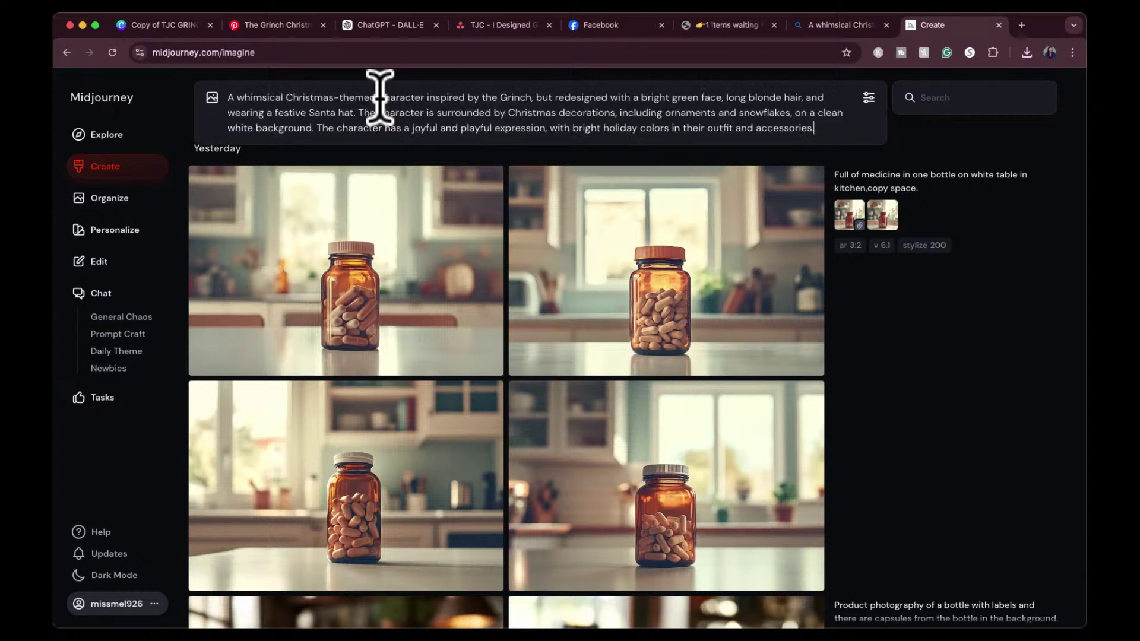
{"action": "left_click", "coordinate": [869, 98]}
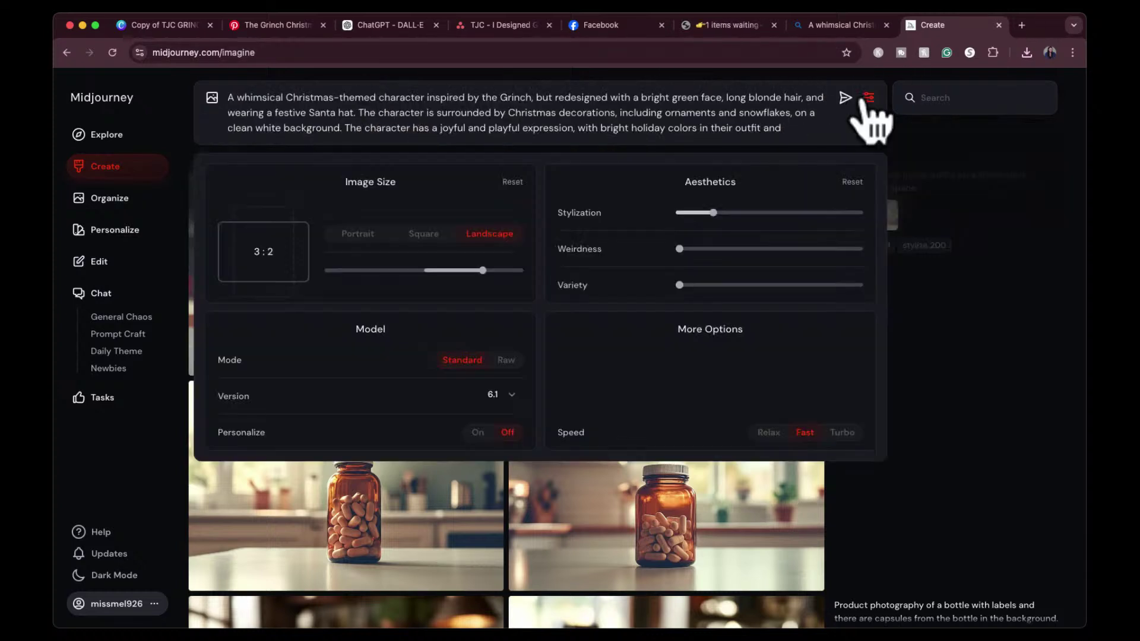
{"action": "left_click", "coordinate": [424, 233]}
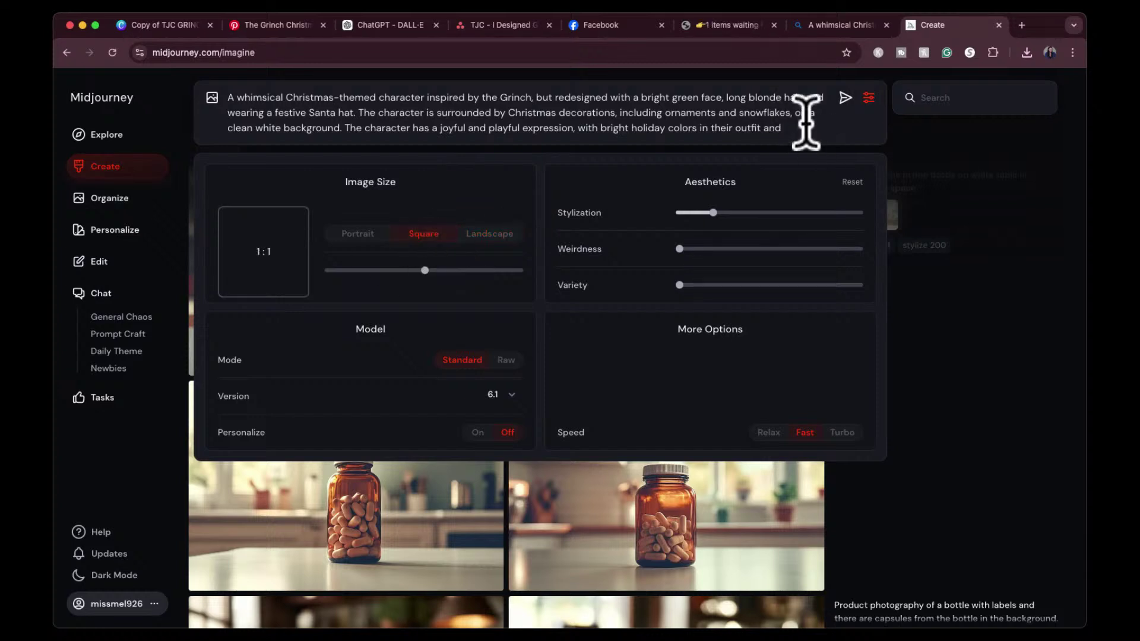
{"action": "key", "text": "Return"}
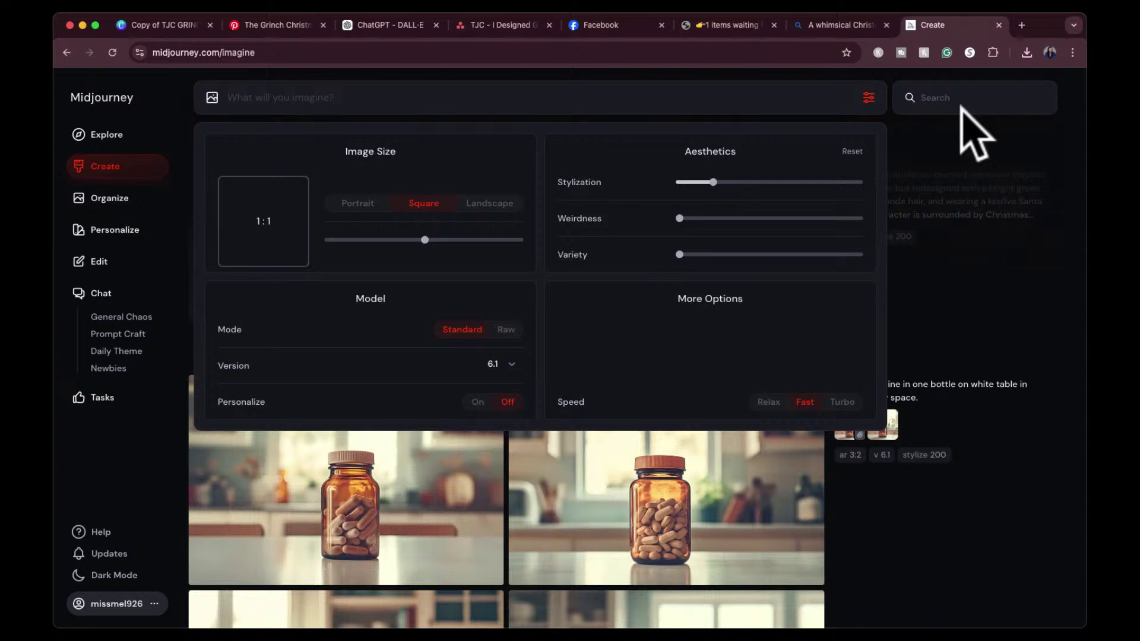
{"action": "left_click", "coordinate": [869, 98]}
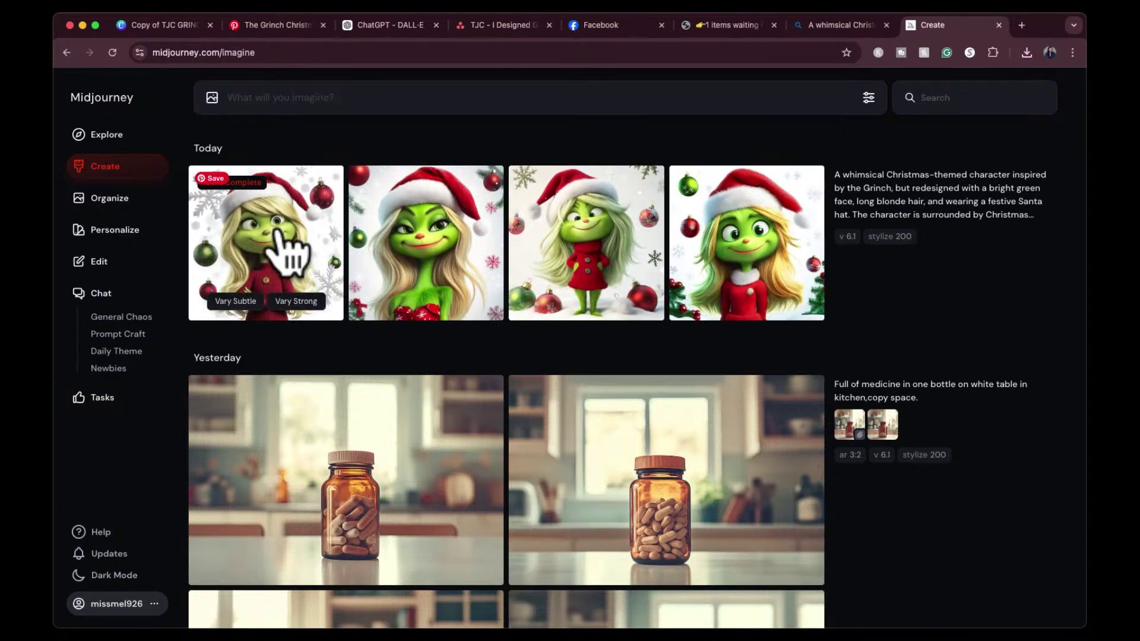
View the four generated Midjourney Grinch images one after another at full size.
{"action": "left_click", "coordinate": [288, 254]}
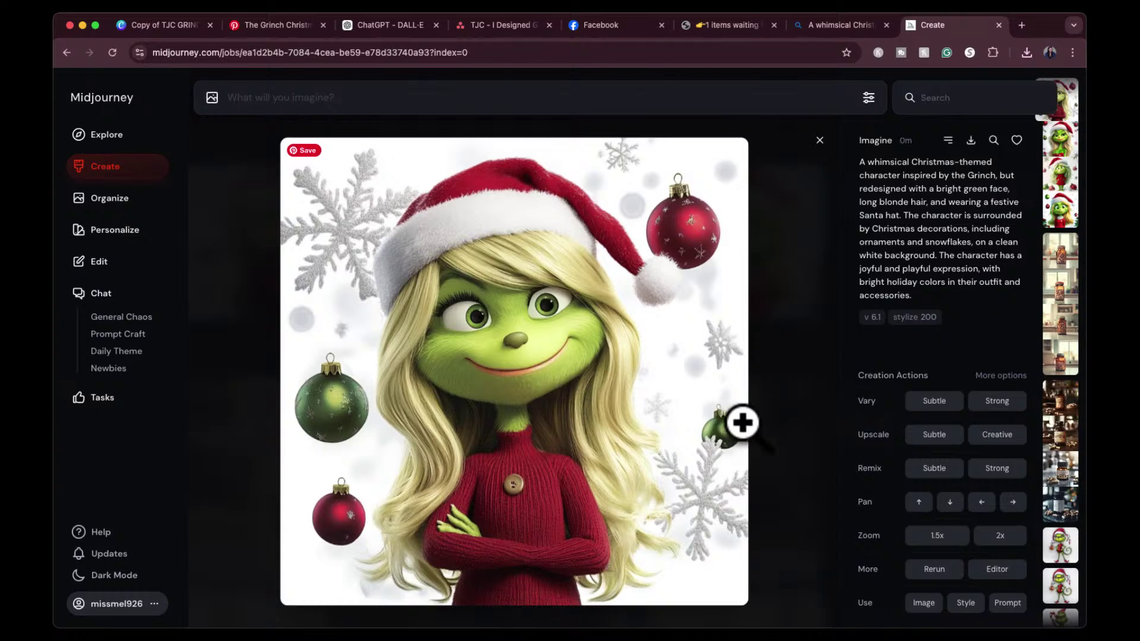
{"action": "key", "text": "Right"}
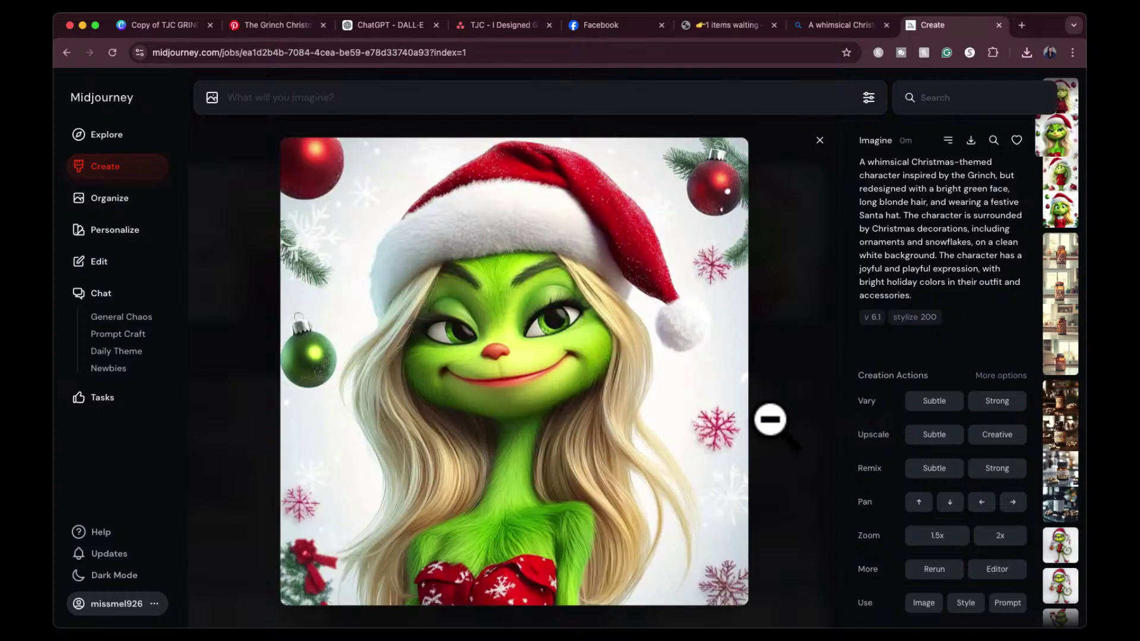
{"action": "key", "text": "Right"}
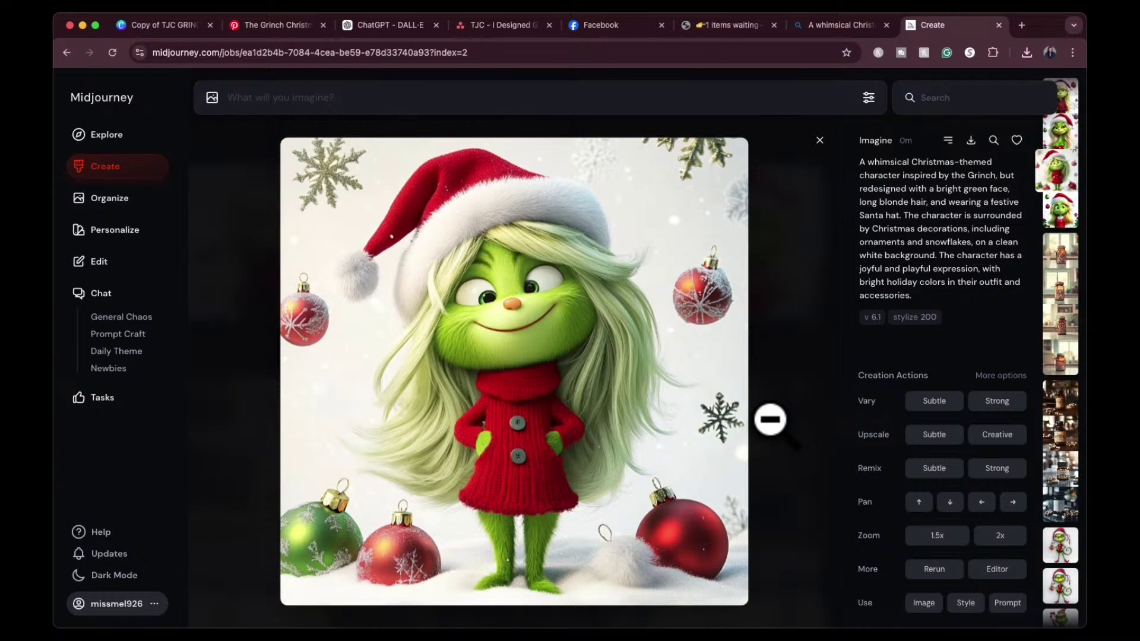
{"action": "key", "text": "Right"}
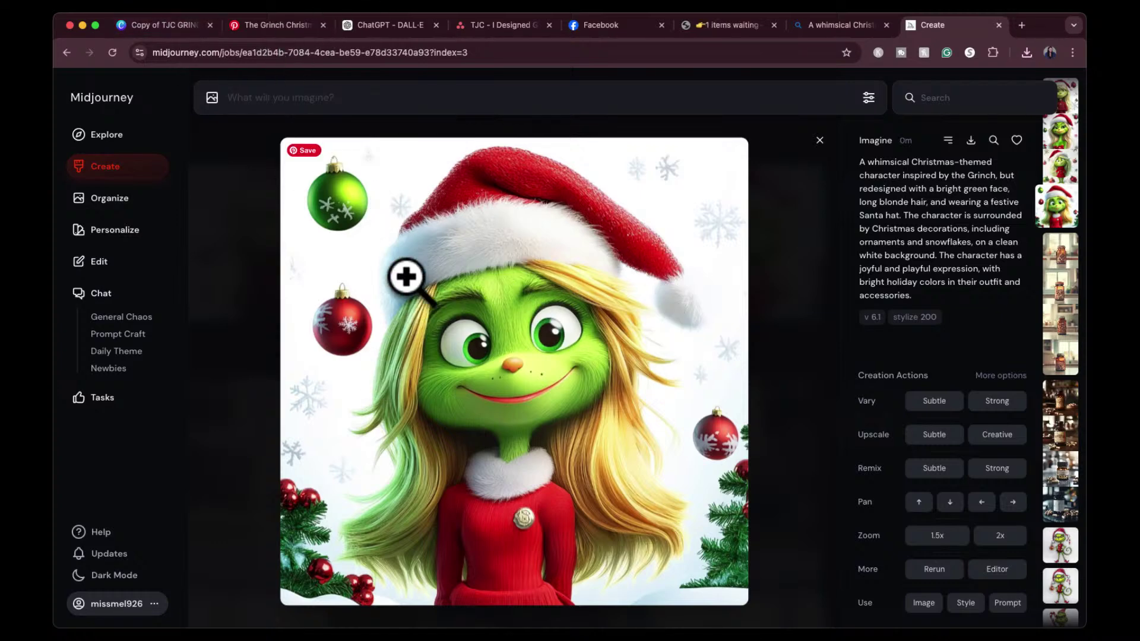
Switch to the Canva box template, duplicate the BLANK TOP LABEL page and add a square shape to the copy.
{"action": "left_click", "coordinate": [161, 25]}
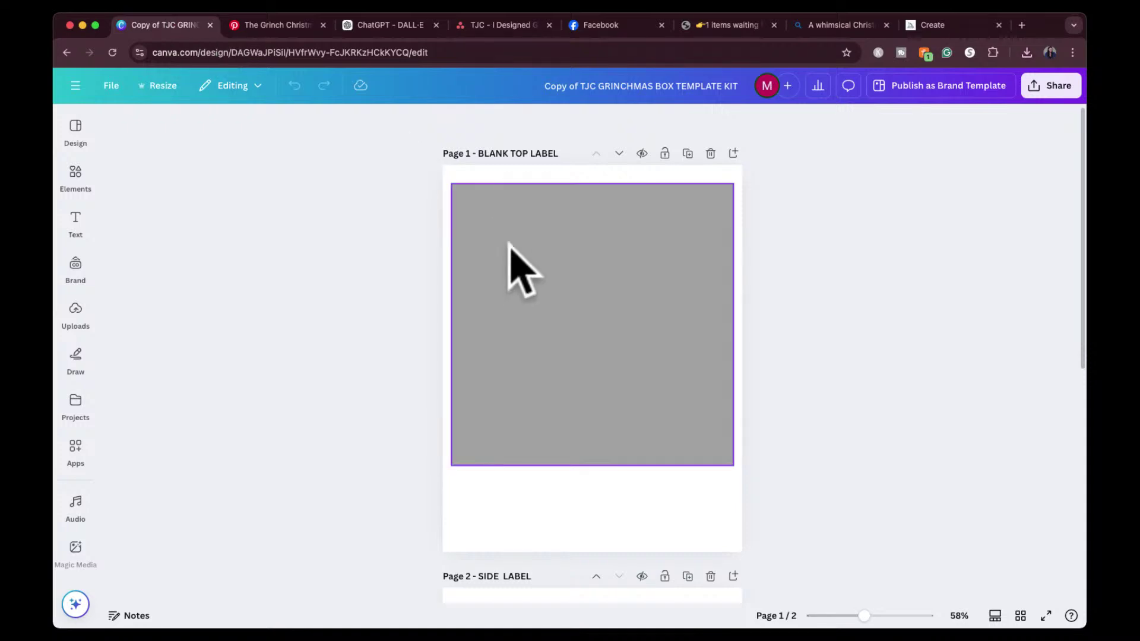
{"action": "left_click", "coordinate": [687, 154]}
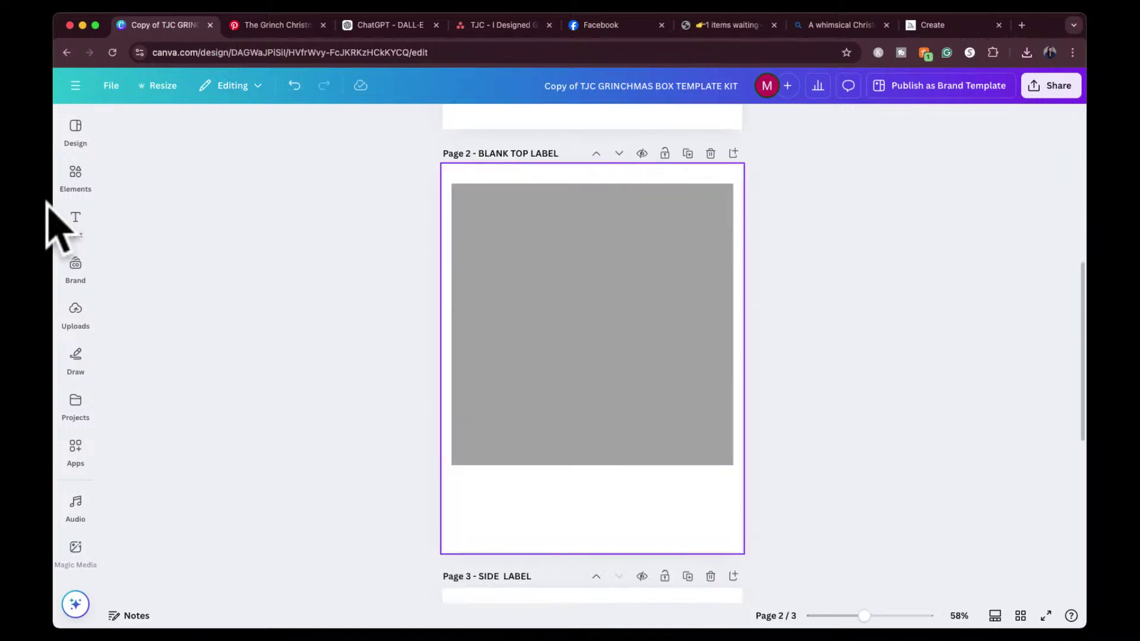
{"action": "left_click", "coordinate": [75, 175]}
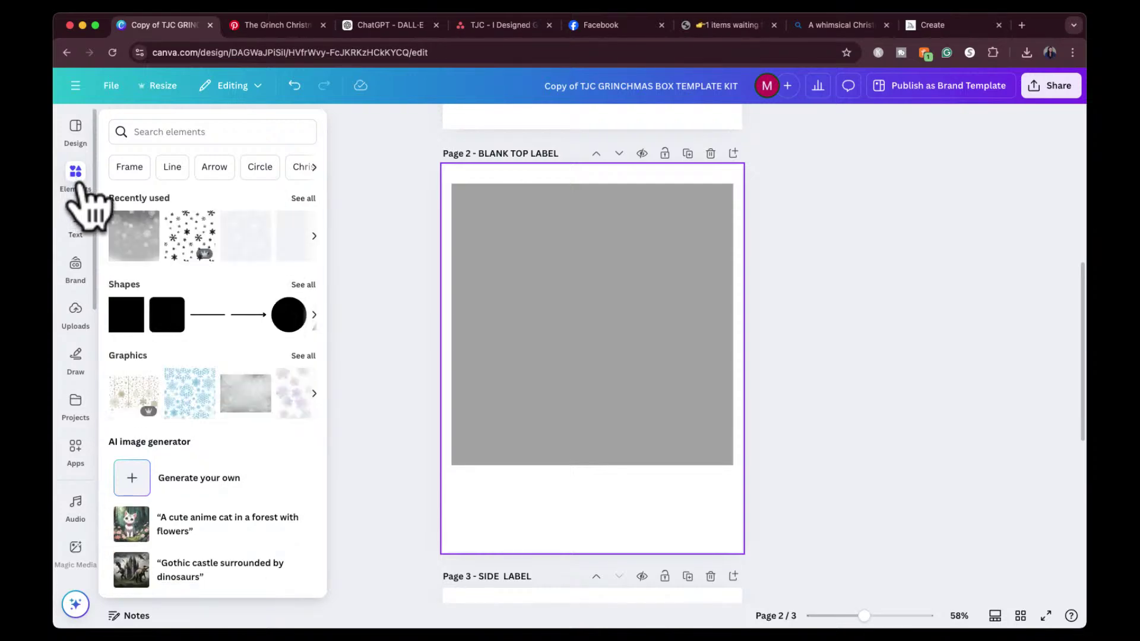
{"action": "left_click", "coordinate": [133, 307]}
{"action": "left_click", "coordinate": [115, 328]}
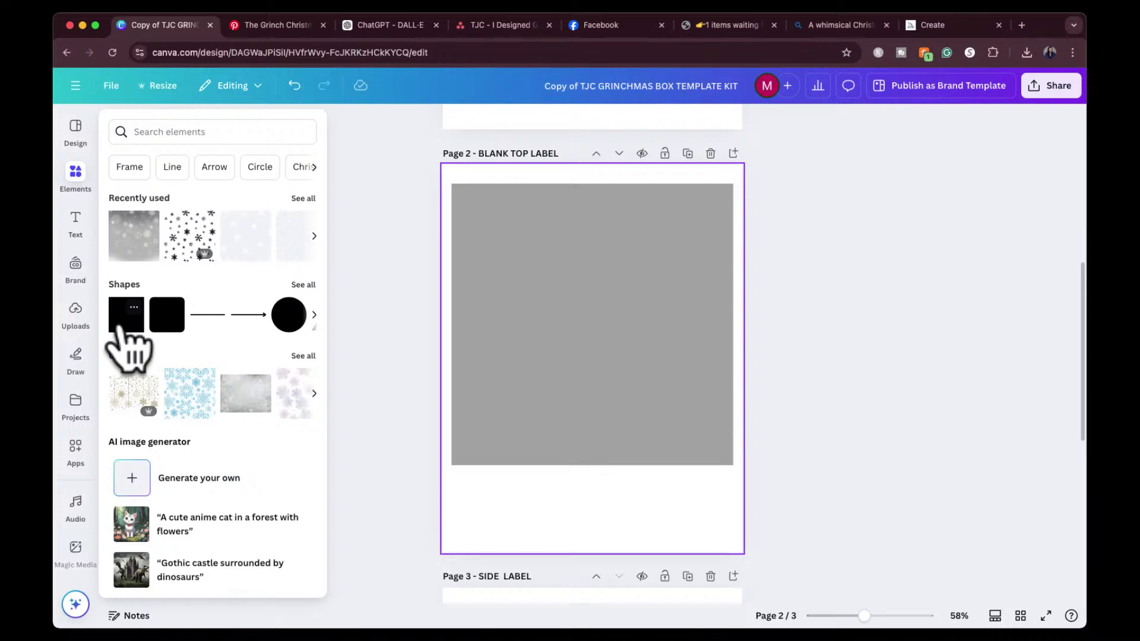
{"action": "left_click", "coordinate": [121, 328]}
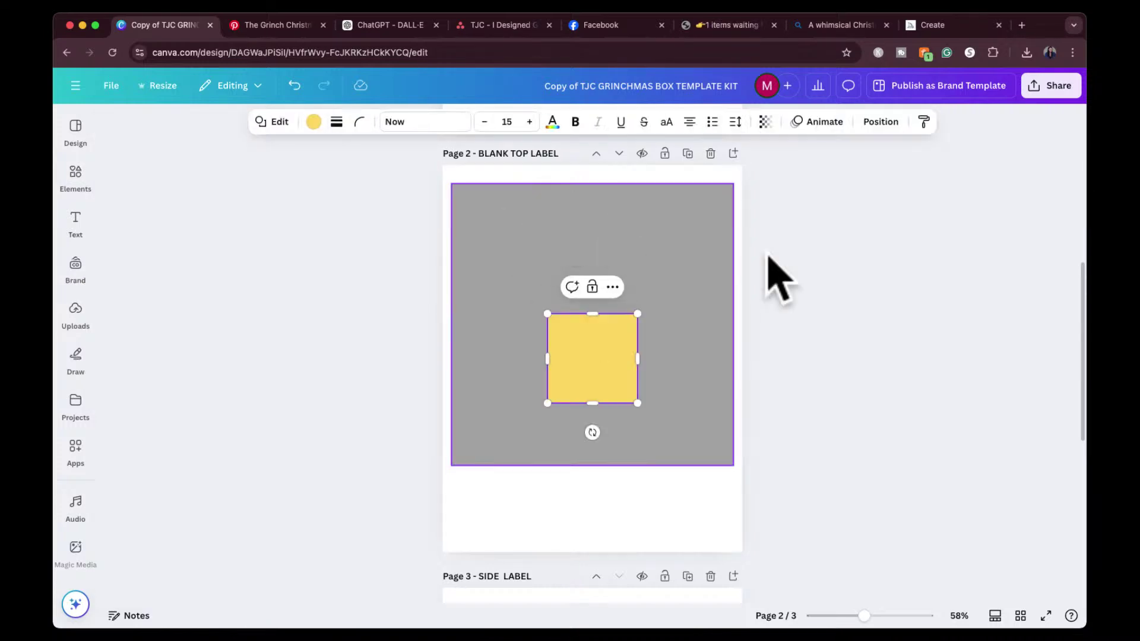
Stretch the square over the whole grey label area and fill it with red from the You've Been Grinched palette.
{"action": "left_click", "coordinate": [778, 280]}
{"action": "left_click_drag", "start_coordinate": [590, 369], "coordinate": [731, 234]}
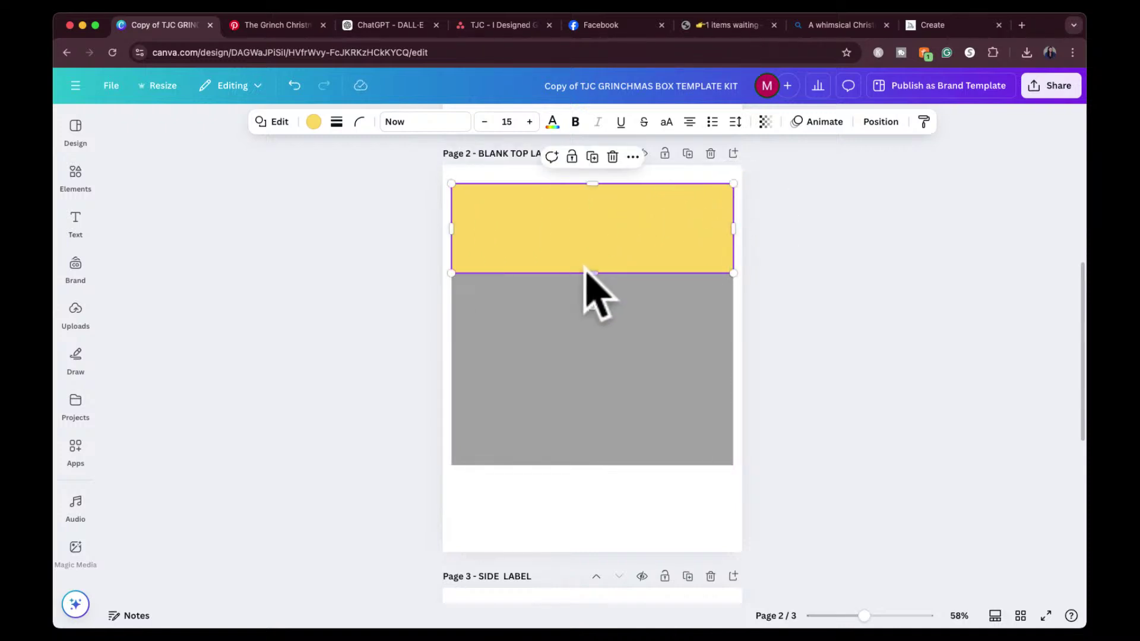
{"action": "left_click_drag", "start_coordinate": [586, 274], "coordinate": [576, 465]}
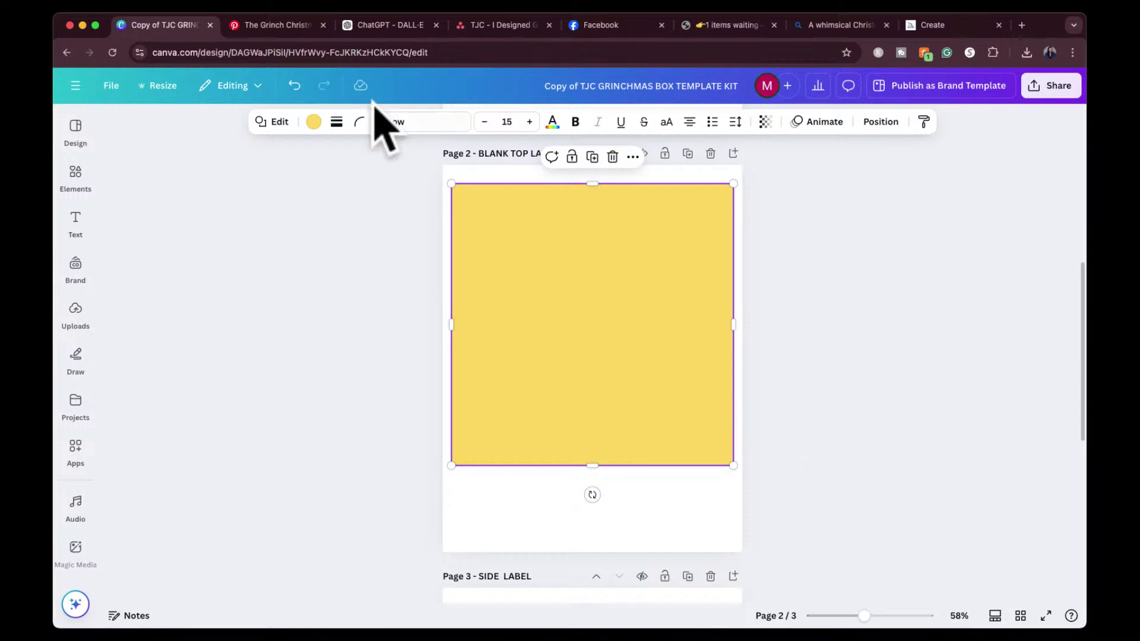
{"action": "left_click", "coordinate": [314, 121]}
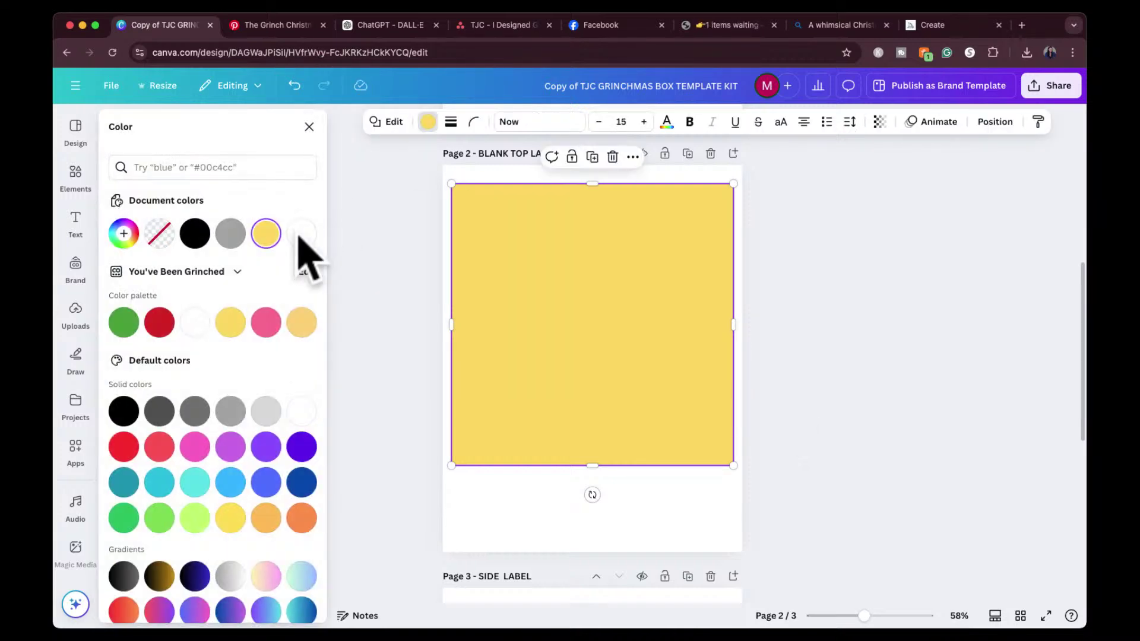
{"action": "left_click", "coordinate": [160, 322]}
{"action": "key", "text": "Escape"}
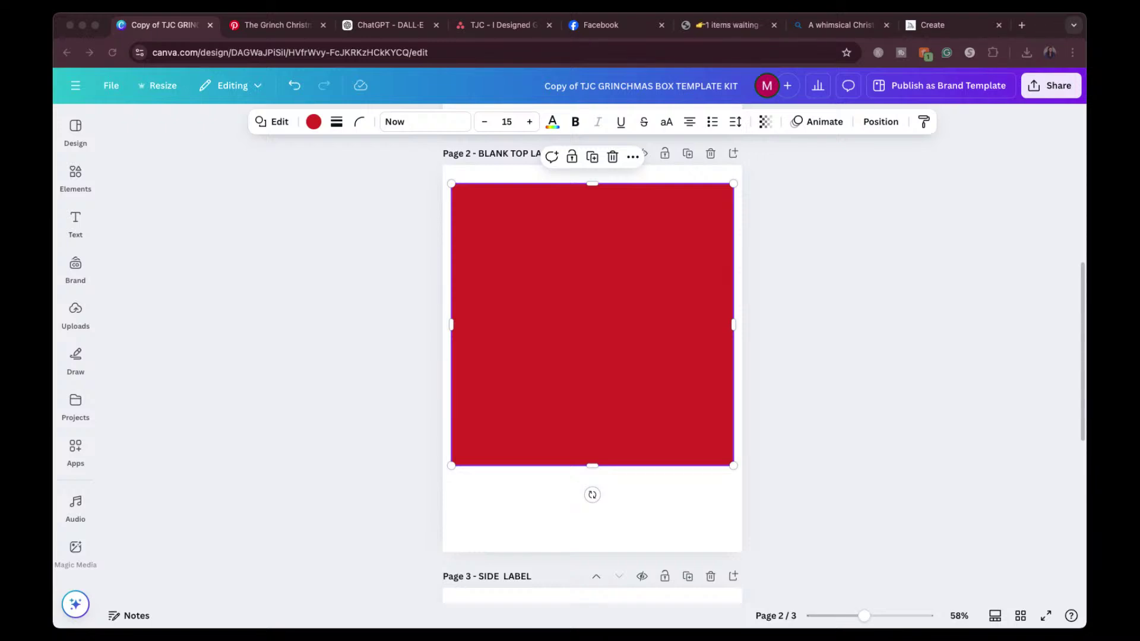
Place the downloaded Grinch image with the striped Santa hat on the red square and remove its background.
{"action": "left_click_drag", "start_coordinate": [1131, 243], "coordinate": [619, 343]}
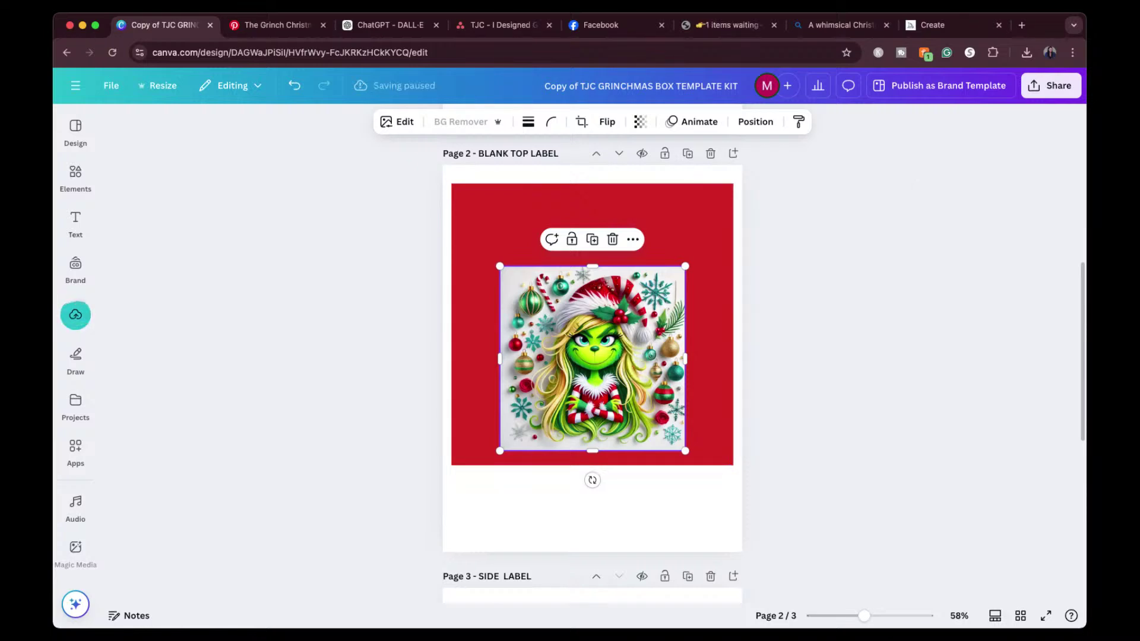
{"action": "left_click", "coordinate": [75, 313]}
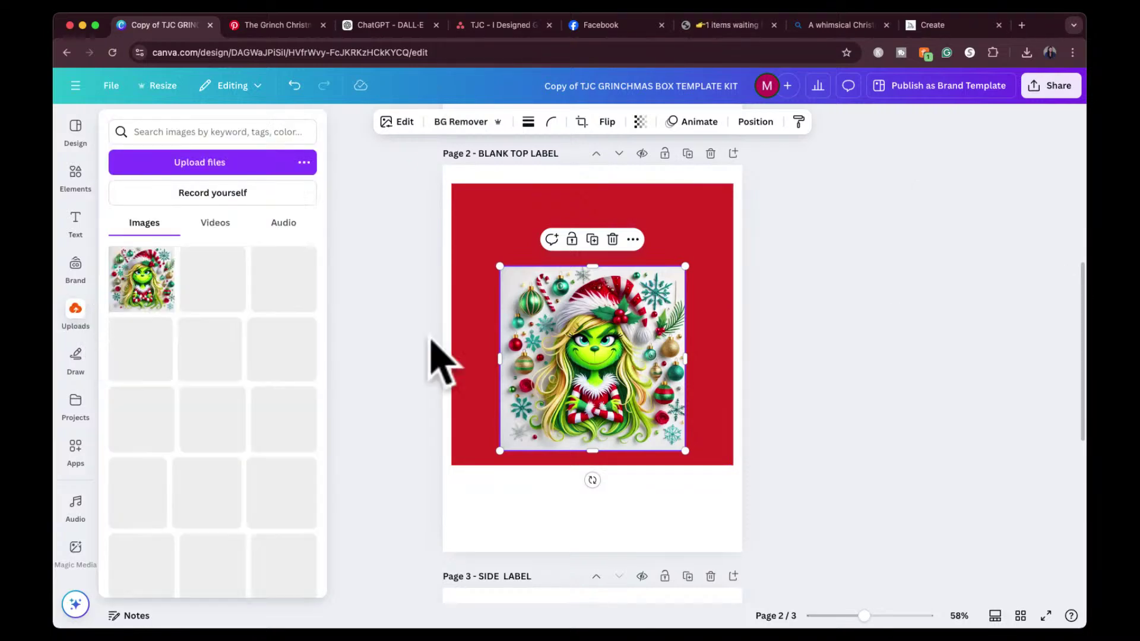
{"action": "left_click_drag", "start_coordinate": [592, 362], "coordinate": [584, 347]}
{"action": "left_click", "coordinate": [462, 121]}
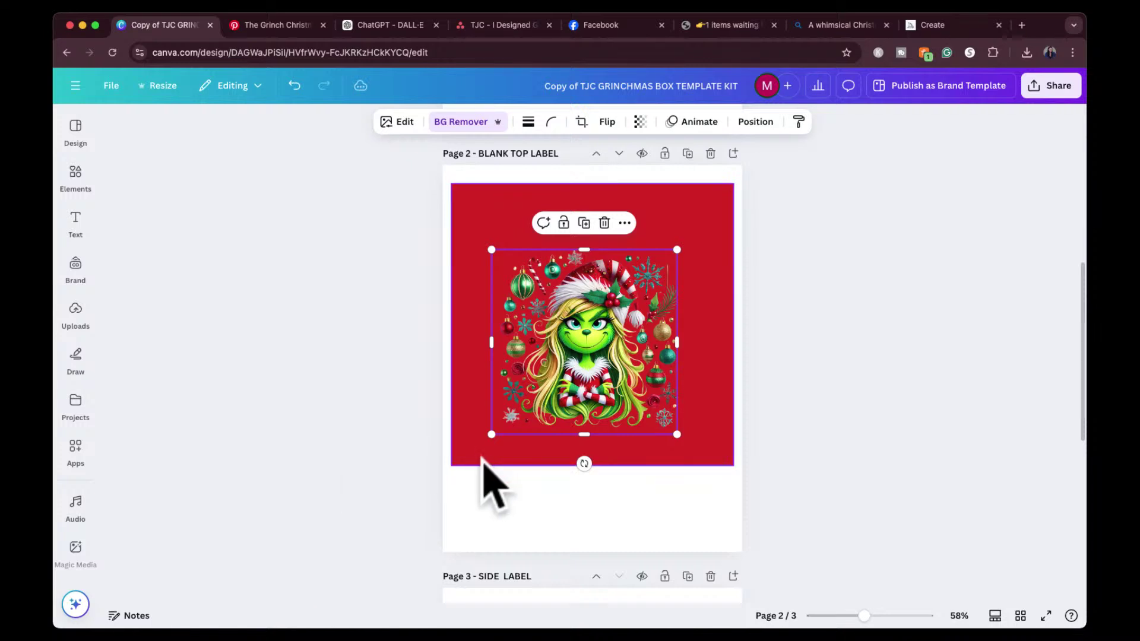
Enlarge the Grinch image until it fills the red square.
{"action": "left_click_drag", "start_coordinate": [491, 428], "coordinate": [460, 458]}
{"action": "left_click_drag", "start_coordinate": [677, 249], "coordinate": [695, 194]}
{"action": "left_click_drag", "start_coordinate": [463, 203], "coordinate": [451, 186]}
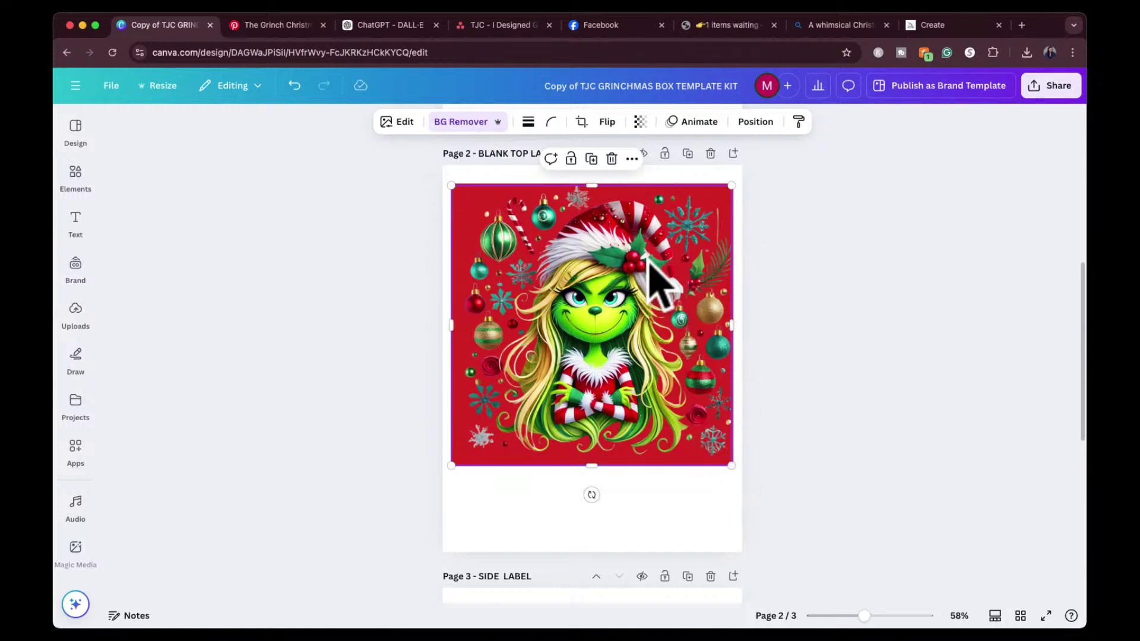
Erase the ornaments and snowflakes left of the Grinch in the Background Remover with a brush size of 37.
{"action": "left_click", "coordinate": [402, 132]}
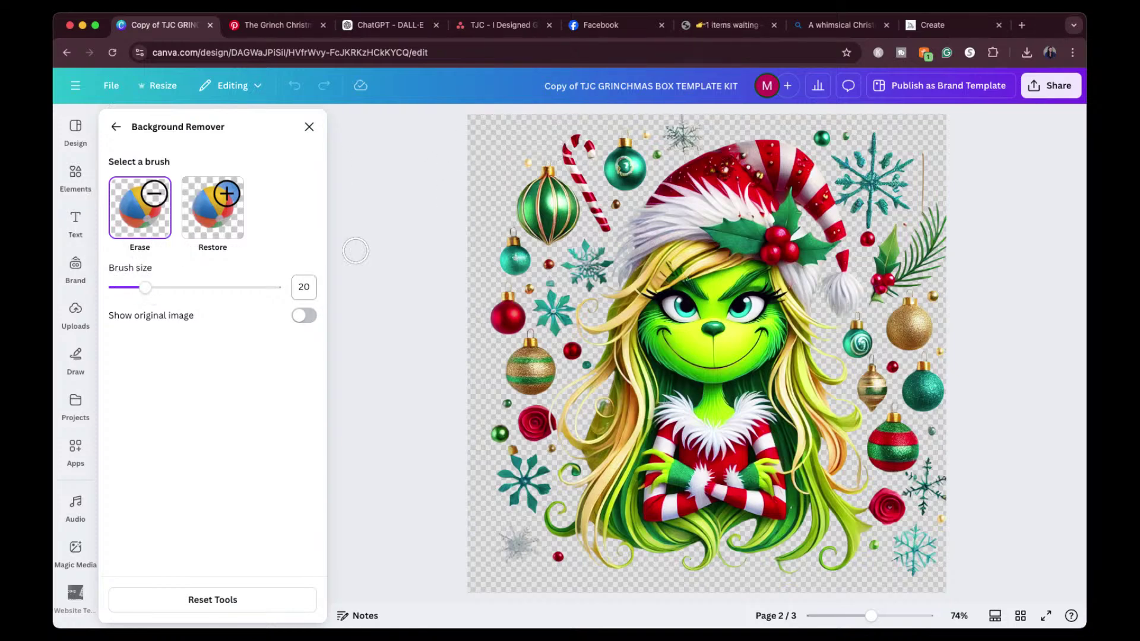
{"action": "left_click", "coordinate": [172, 288]}
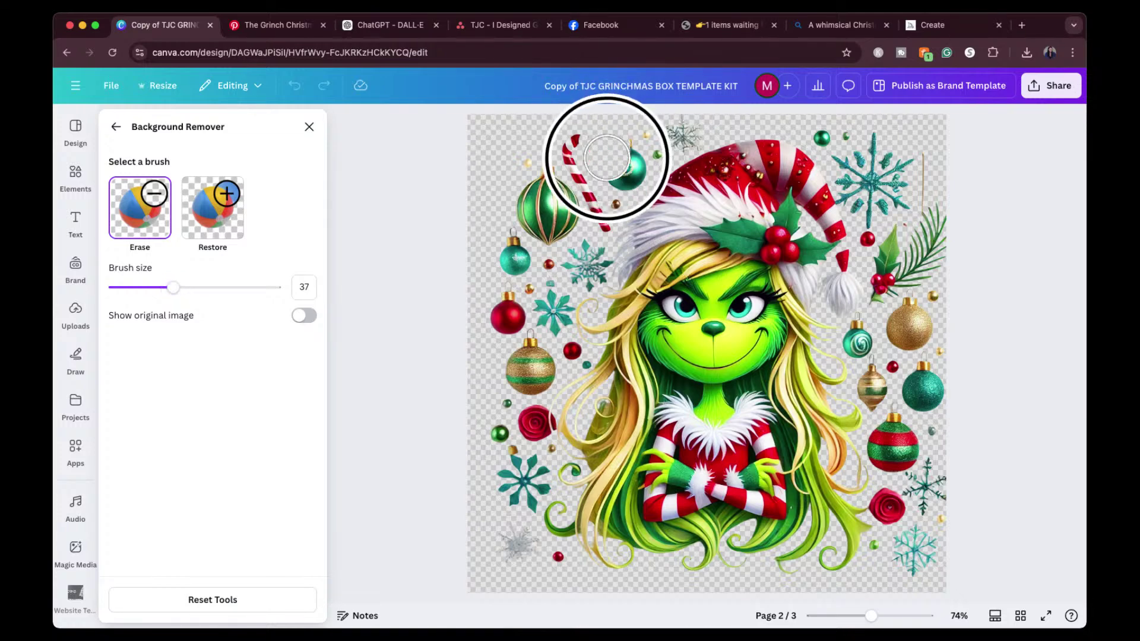
{"action": "mouse_move", "coordinate": [612, 134]}
{"action": "left_mouse_down"}
{"action": "mouse_move", "coordinate": [626, 138]}
{"action": "mouse_move", "coordinate": [624, 162]}
{"action": "mouse_move", "coordinate": [686, 128]}
{"action": "mouse_move", "coordinate": [661, 142]}
{"action": "mouse_move", "coordinate": [629, 130]}
{"action": "mouse_move", "coordinate": [588, 159]}
{"action": "mouse_move", "coordinate": [620, 172]}
{"action": "mouse_move", "coordinate": [600, 204]}
{"action": "mouse_move", "coordinate": [565, 133]}
{"action": "mouse_move", "coordinate": [529, 183]}
{"action": "mouse_move", "coordinate": [535, 239]}
{"action": "mouse_move", "coordinate": [544, 198]}
{"action": "mouse_move", "coordinate": [567, 262]}
{"action": "mouse_move", "coordinate": [589, 260]}
{"action": "mouse_move", "coordinate": [585, 249]}
{"action": "mouse_move", "coordinate": [575, 262]}
{"action": "mouse_move", "coordinate": [507, 252]}
{"action": "mouse_move", "coordinate": [499, 536]}
{"action": "mouse_move", "coordinate": [522, 543]}
{"action": "mouse_move", "coordinate": [542, 573]}
{"action": "mouse_move", "coordinate": [515, 554]}
{"action": "mouse_move", "coordinate": [509, 497]}
{"action": "mouse_move", "coordinate": [522, 491]}
{"action": "mouse_move", "coordinate": [522, 469]}
{"action": "mouse_move", "coordinate": [533, 484]}
{"action": "mouse_move", "coordinate": [518, 425]}
{"action": "left_mouse_up"}
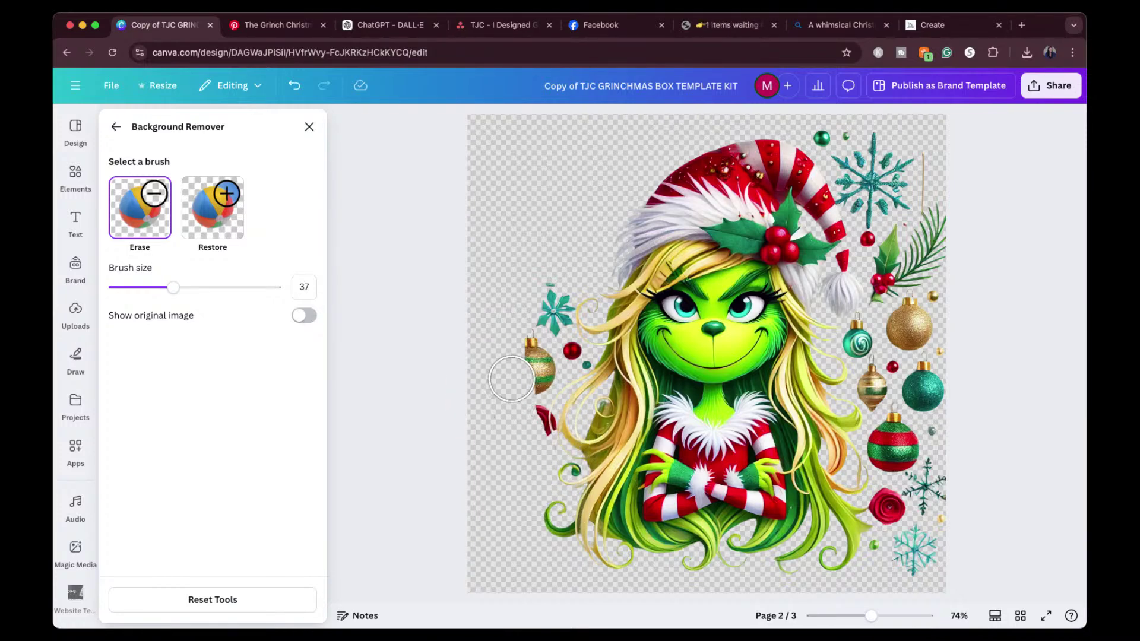
{"action": "mouse_move", "coordinate": [511, 375]}
{"action": "left_mouse_down"}
{"action": "mouse_move", "coordinate": [534, 276]}
{"action": "mouse_move", "coordinate": [535, 315]}
{"action": "mouse_move", "coordinate": [547, 291]}
{"action": "left_mouse_up"}
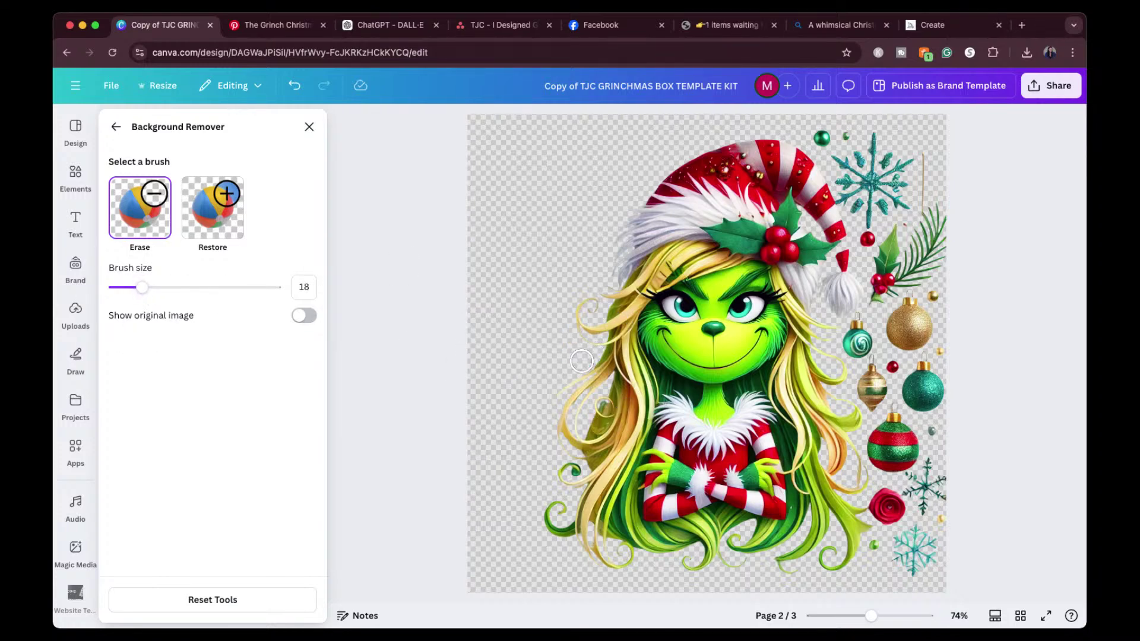
Erase the decorations right of the Grinch, restore the hat's edge with a size 14 brush and close the Background Remover.
{"action": "mouse_move", "coordinate": [827, 128]}
{"action": "left_mouse_down"}
{"action": "mouse_move", "coordinate": [851, 126]}
{"action": "mouse_move", "coordinate": [906, 155]}
{"action": "mouse_move", "coordinate": [867, 153]}
{"action": "mouse_move", "coordinate": [872, 186]}
{"action": "mouse_move", "coordinate": [940, 214]}
{"action": "mouse_move", "coordinate": [897, 238]}
{"action": "mouse_move", "coordinate": [917, 322]}
{"action": "mouse_move", "coordinate": [917, 432]}
{"action": "mouse_move", "coordinate": [905, 448]}
{"action": "mouse_move", "coordinate": [933, 468]}
{"action": "mouse_move", "coordinate": [935, 489]}
{"action": "mouse_move", "coordinate": [927, 471]}
{"action": "mouse_move", "coordinate": [907, 504]}
{"action": "mouse_move", "coordinate": [931, 539]}
{"action": "mouse_move", "coordinate": [904, 558]}
{"action": "mouse_move", "coordinate": [930, 538]}
{"action": "mouse_move", "coordinate": [954, 458]}
{"action": "mouse_move", "coordinate": [912, 383]}
{"action": "mouse_move", "coordinate": [931, 537]}
{"action": "mouse_move", "coordinate": [919, 386]}
{"action": "mouse_move", "coordinate": [852, 343]}
{"action": "mouse_move", "coordinate": [858, 323]}
{"action": "mouse_move", "coordinate": [871, 337]}
{"action": "mouse_move", "coordinate": [878, 323]}
{"action": "mouse_move", "coordinate": [865, 282]}
{"action": "left_mouse_up"}
{"action": "left_click", "coordinate": [215, 287]}
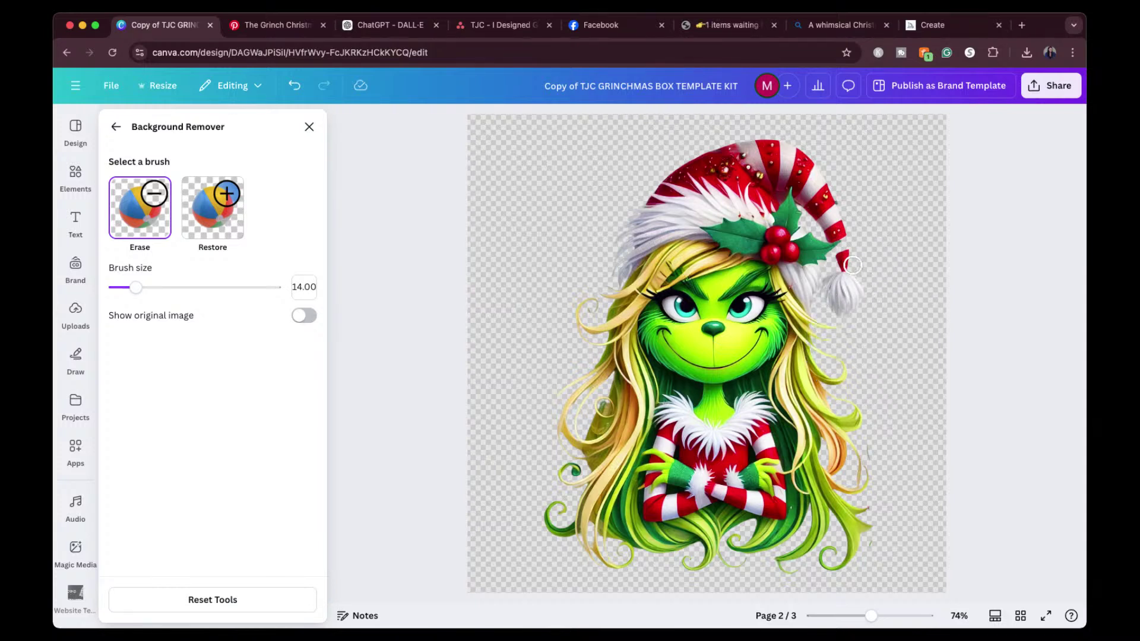
{"action": "left_click_drag", "start_coordinate": [843, 200], "coordinate": [851, 207]}
{"action": "left_click", "coordinate": [236, 238]}
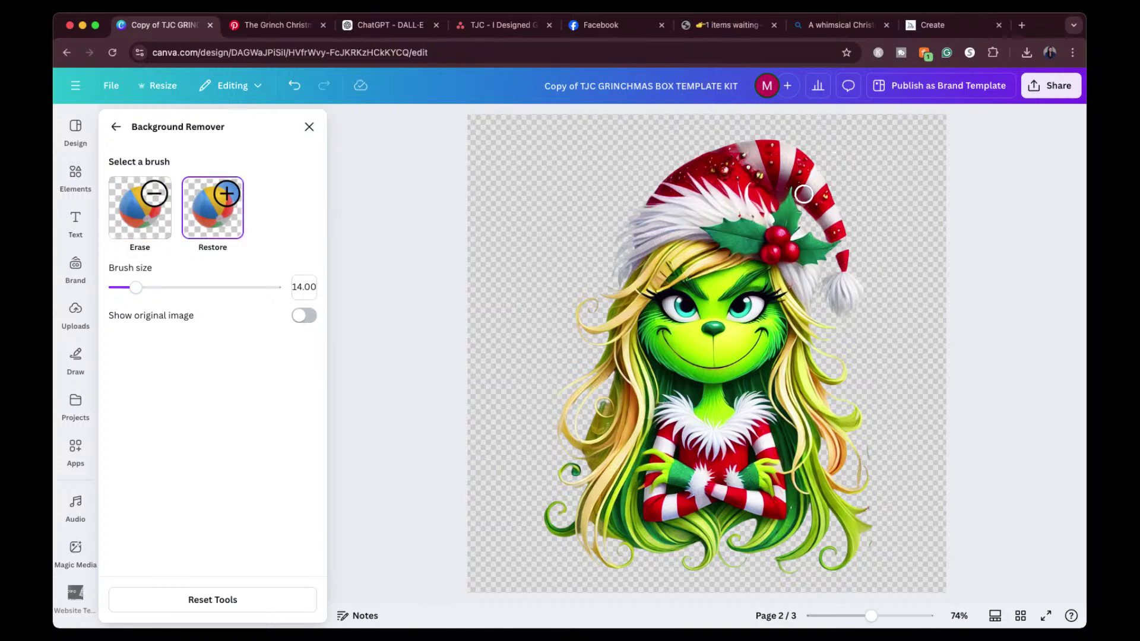
{"action": "left_click_drag", "start_coordinate": [833, 226], "coordinate": [839, 248]}
{"action": "left_click", "coordinate": [308, 126]}
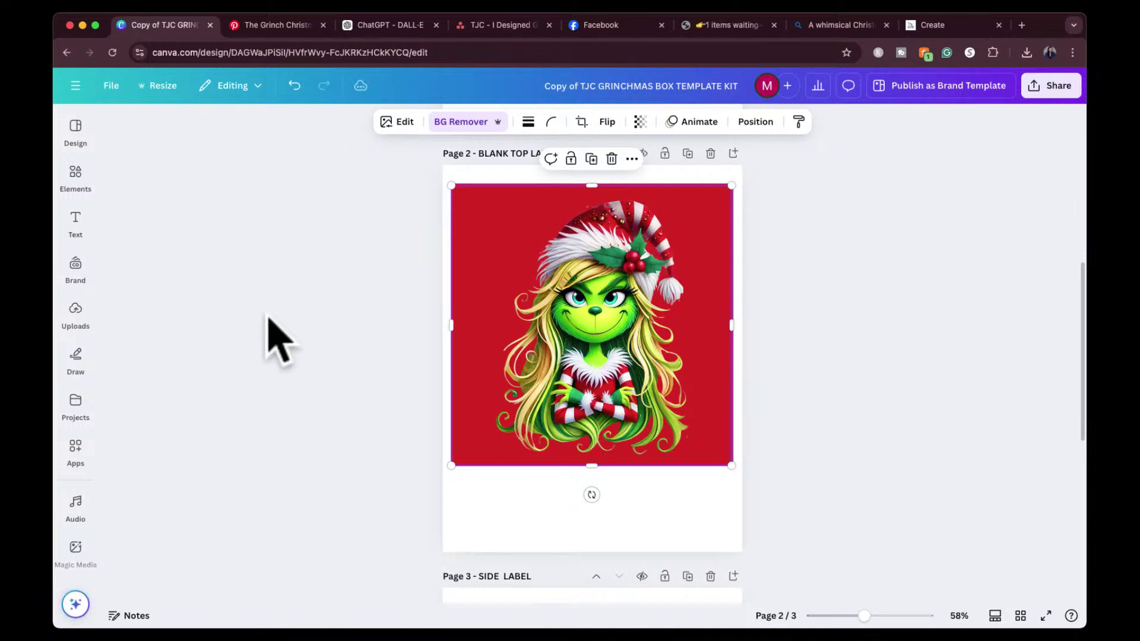
Select the Grinch image in the layer list, shrink it and centre it on the red square.
{"action": "left_click", "coordinate": [357, 261]}
{"action": "left_click", "coordinate": [579, 280]}
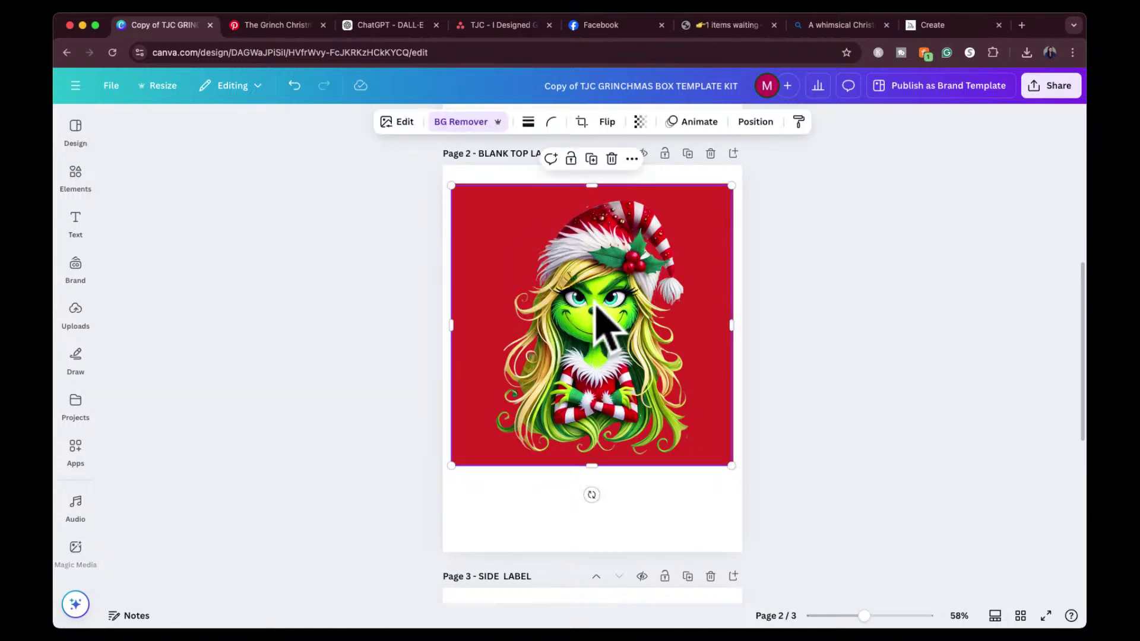
{"action": "left_click", "coordinate": [755, 122]}
{"action": "left_click", "coordinate": [266, 158]}
{"action": "left_click", "coordinate": [215, 237]}
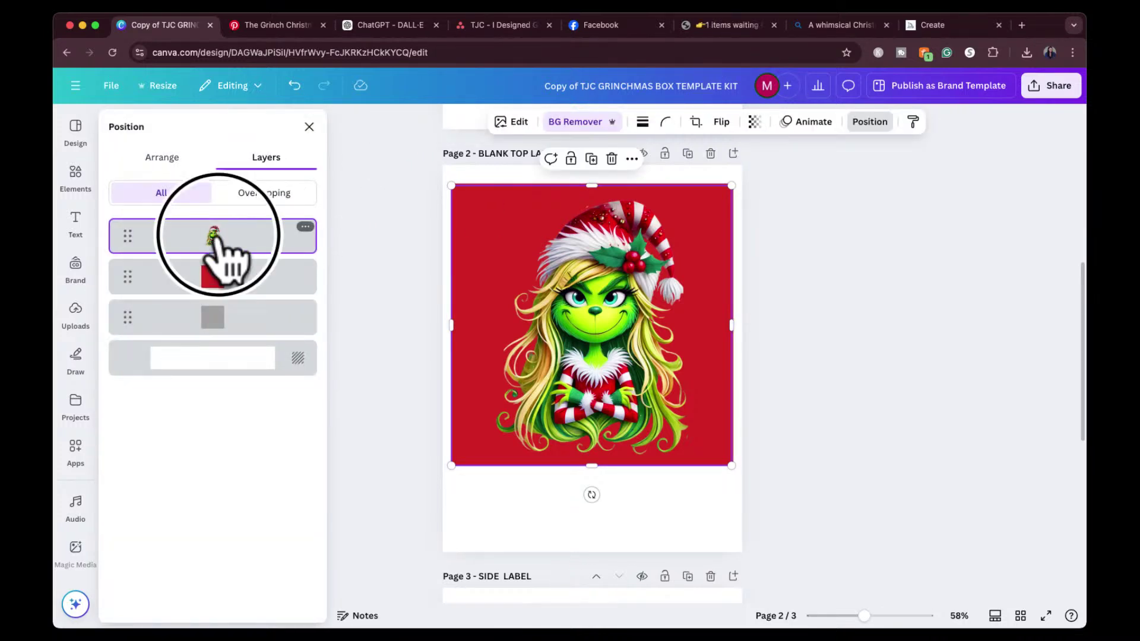
{"action": "left_click_drag", "start_coordinate": [451, 186], "coordinate": [493, 227]}
{"action": "left_click_drag", "start_coordinate": [636, 324], "coordinate": [618, 297]}
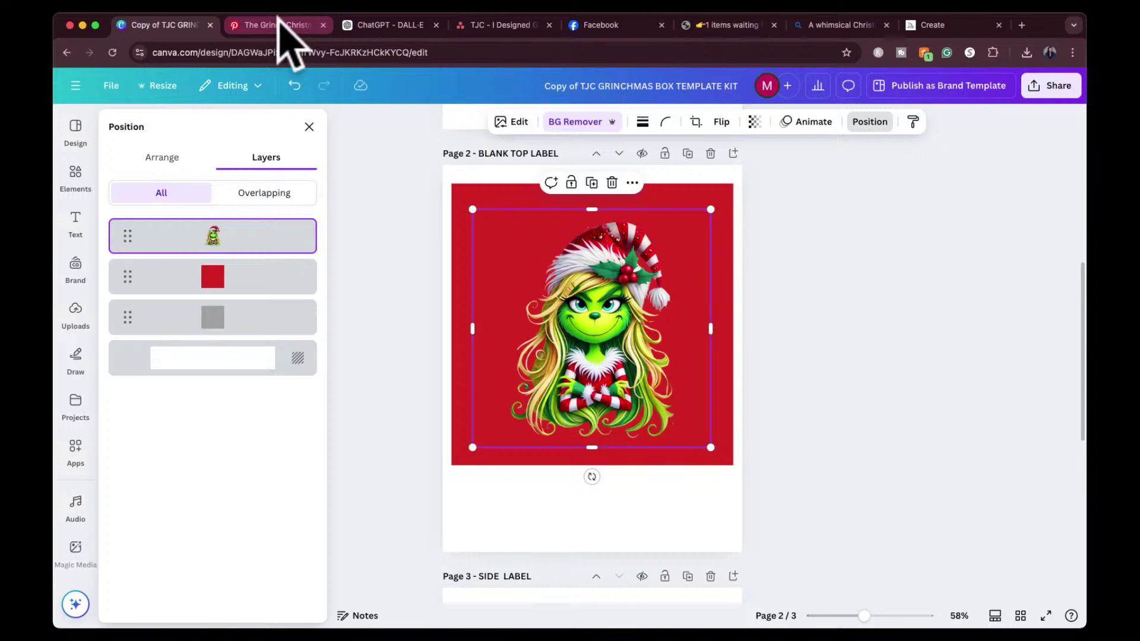
Examine the Pinterest hangover kit design and the earlier DALL·E Grinch images for background decoration ideas.
{"action": "left_click", "coordinate": [266, 27]}
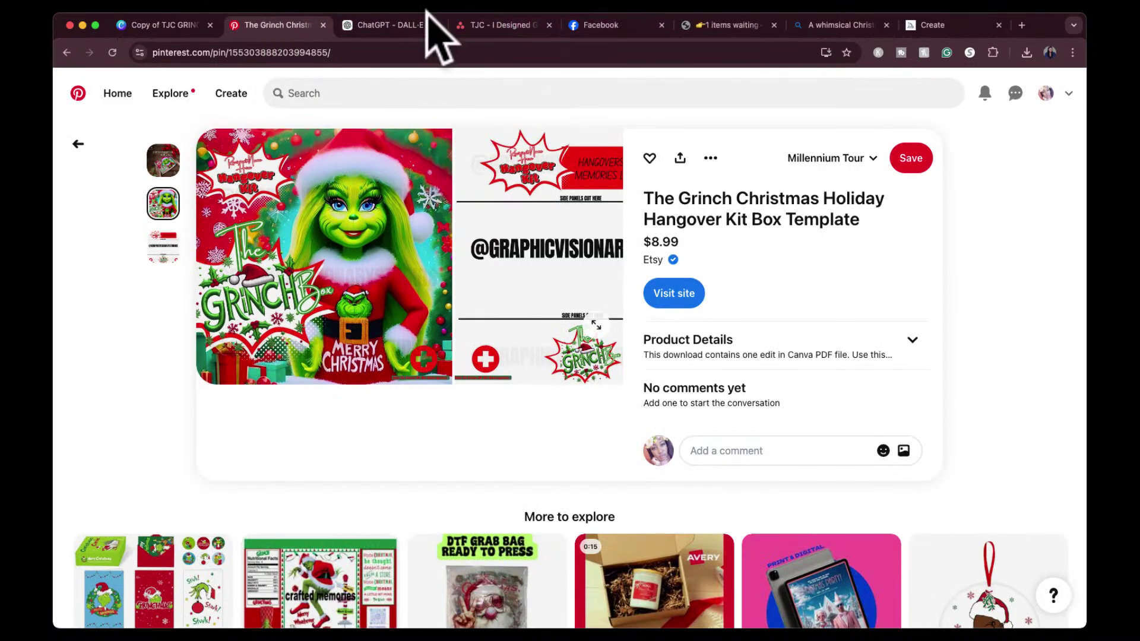
{"action": "left_click", "coordinate": [395, 30]}
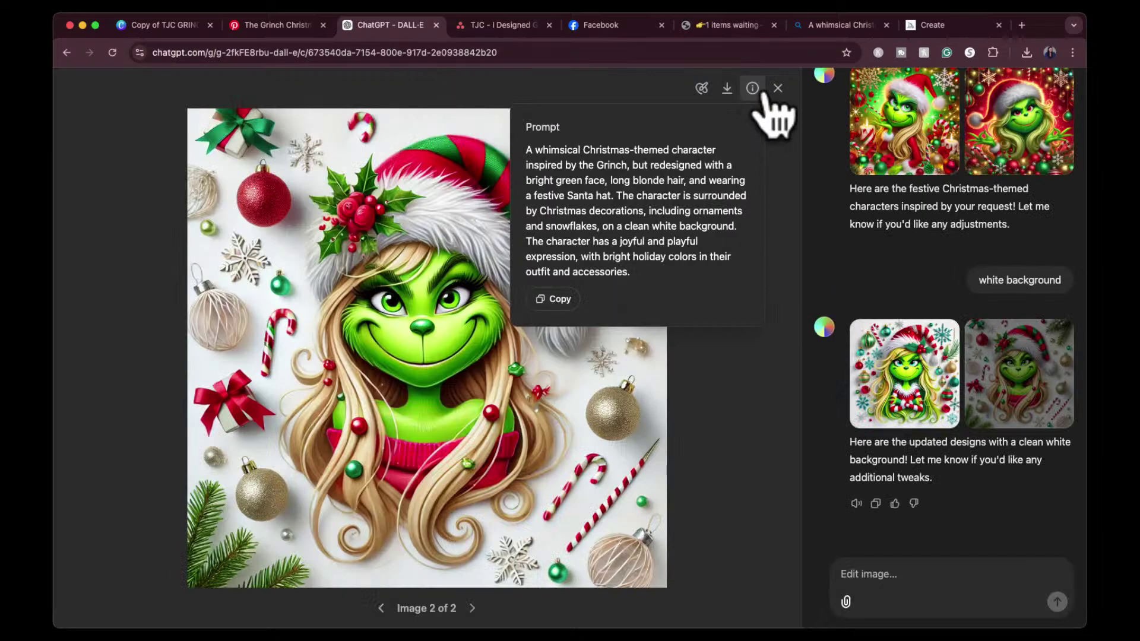
{"action": "left_click", "coordinate": [777, 90]}
{"action": "scroll", "coordinate": [689, 297], "scroll_direction": "up", "scroll_amount": 4}
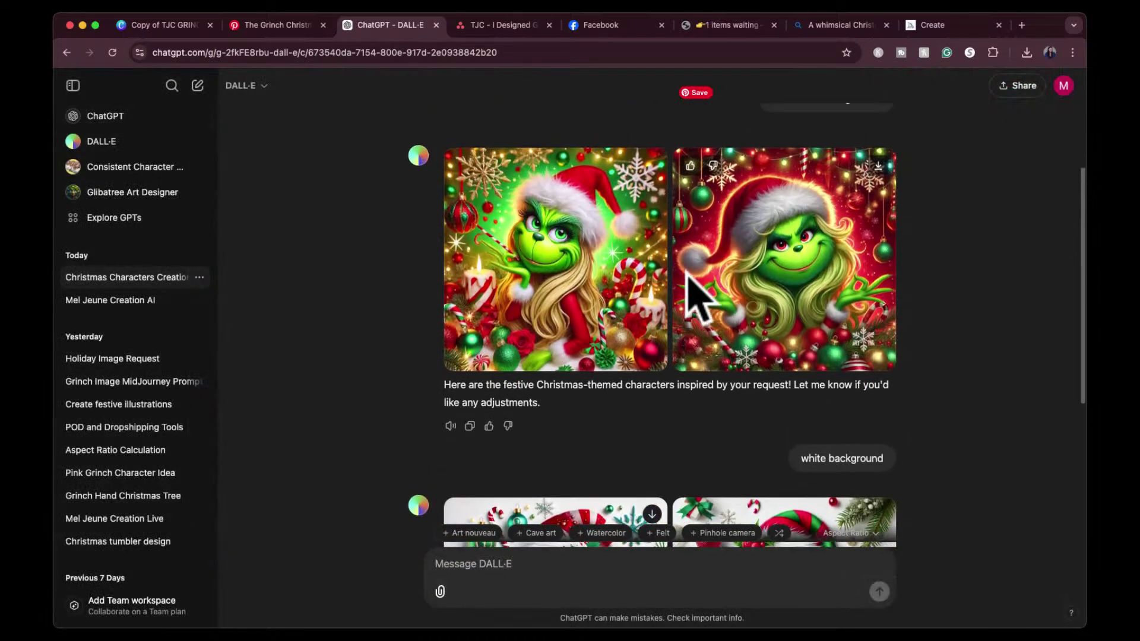
{"action": "scroll", "coordinate": [697, 294], "scroll_direction": "up", "scroll_amount": 1}
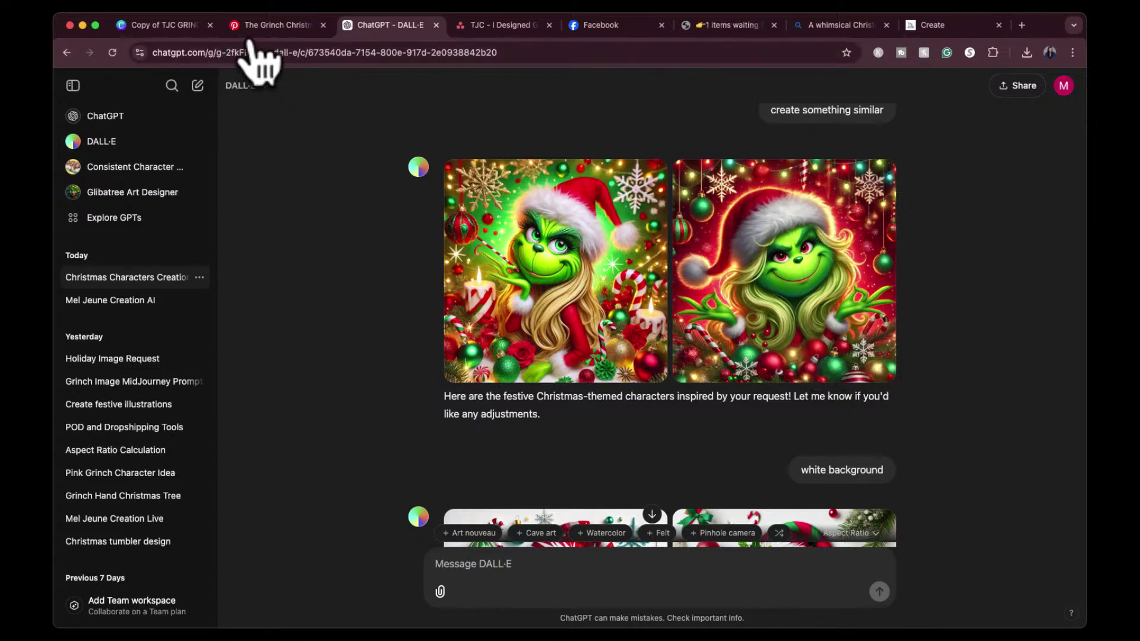
{"action": "left_click", "coordinate": [270, 25]}
Put the Canva tab after the Pinterest tab, search the design elements for "sparkle" and show all matching graphics.
{"action": "left_click_drag", "start_coordinate": [158, 25], "coordinate": [255, 27]}
{"action": "left_click", "coordinate": [75, 175]}
{"action": "left_click", "coordinate": [159, 127]}
{"action": "type", "text": "sparkle"}
{"action": "key", "text": "Return"}
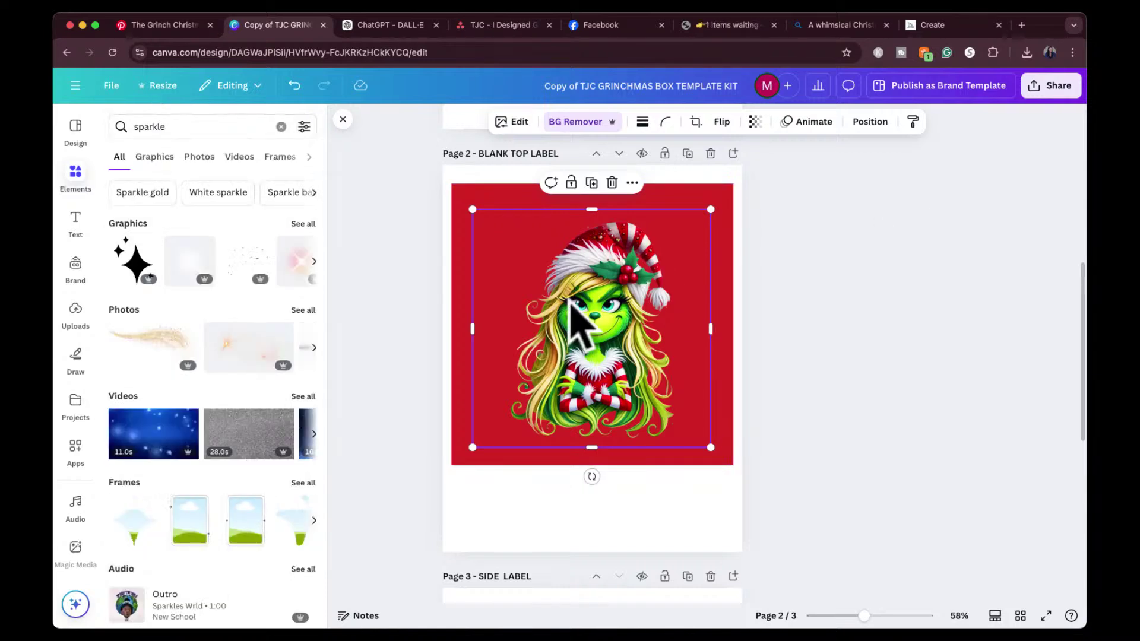
{"action": "left_click", "coordinate": [297, 225]}
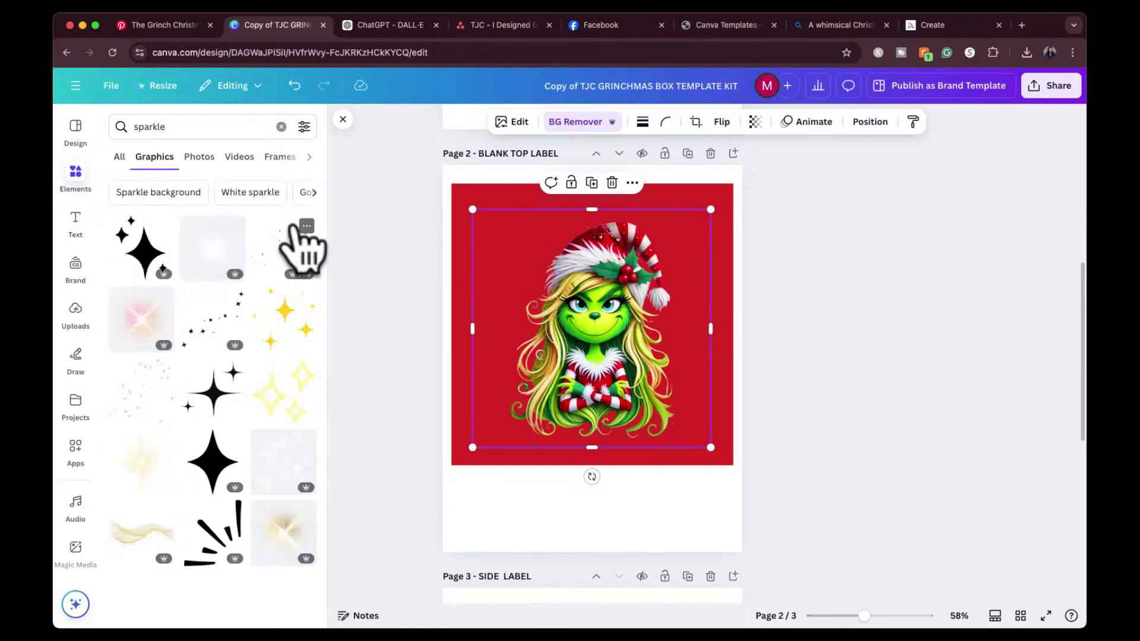
Place the scattered star sparkle graphic in the red square's upper-left corner and duplicate it across the top and down the right side.
{"action": "left_click", "coordinate": [145, 393]}
{"action": "left_click_drag", "start_coordinate": [588, 332], "coordinate": [506, 225]}
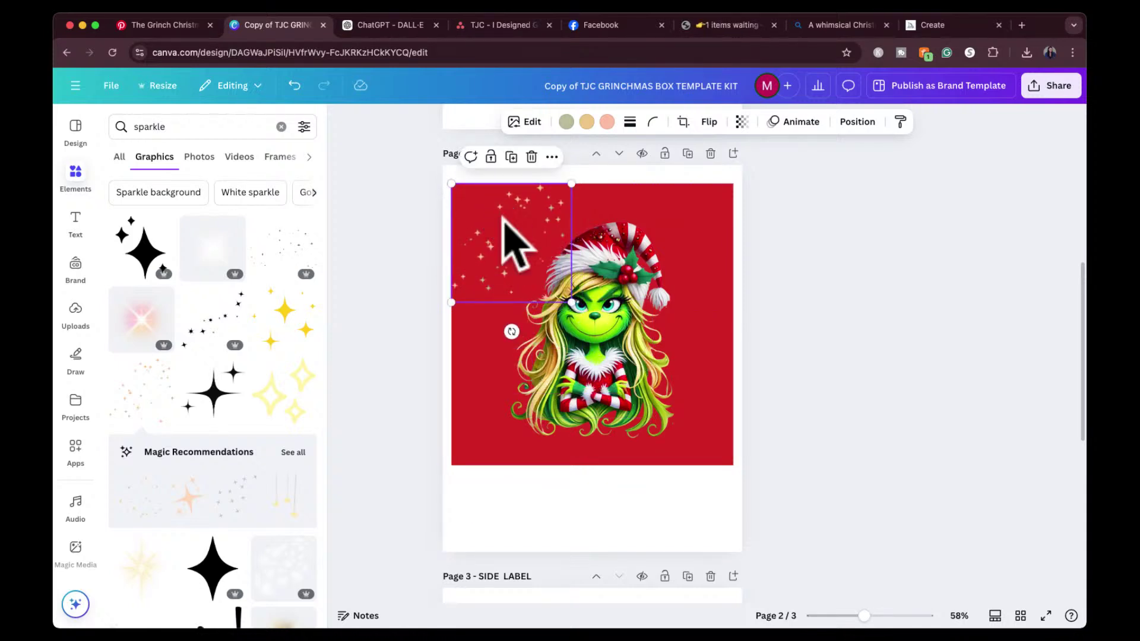
{"action": "left_click", "coordinate": [512, 158]}
{"action": "left_click_drag", "start_coordinate": [539, 244], "coordinate": [622, 212]}
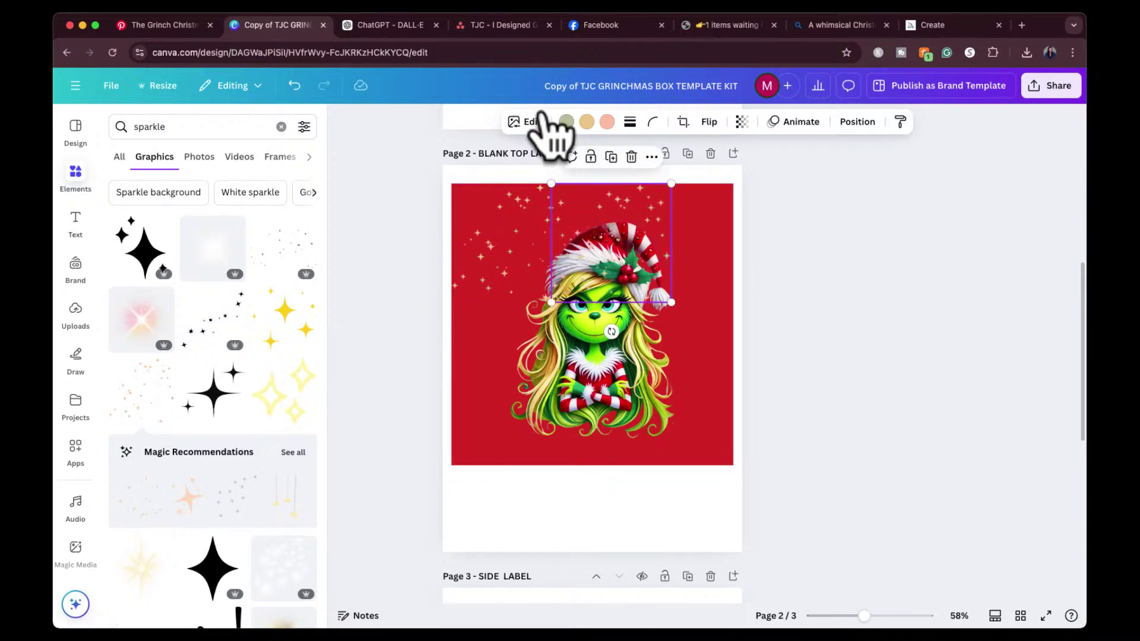
{"action": "left_click_drag", "start_coordinate": [600, 234], "coordinate": [710, 237]}
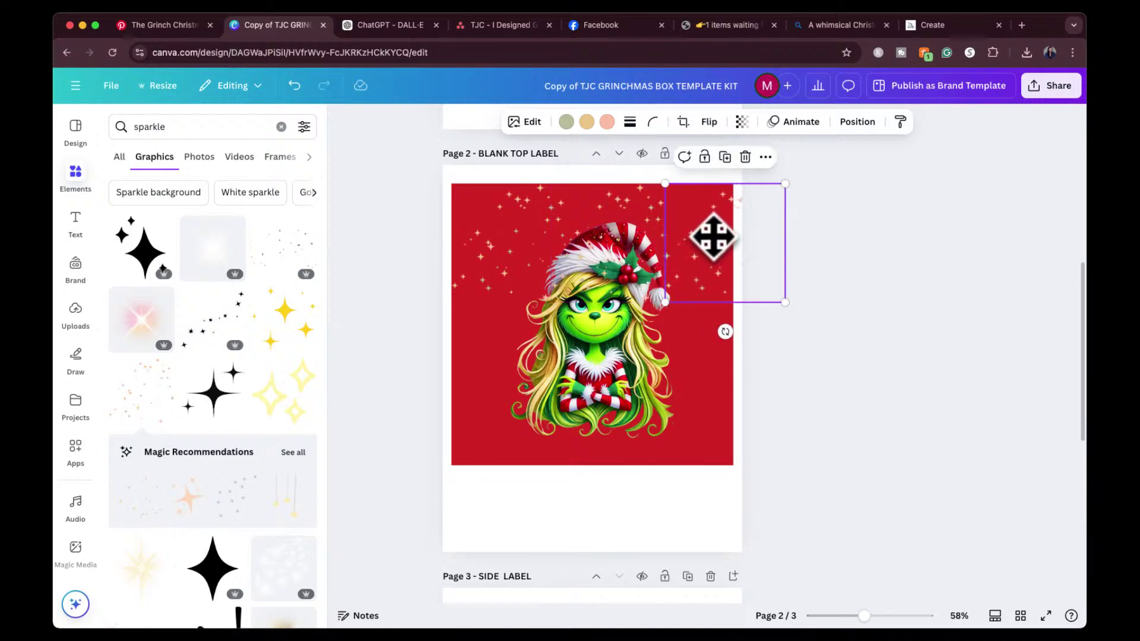
{"action": "left_click", "coordinate": [772, 242]}
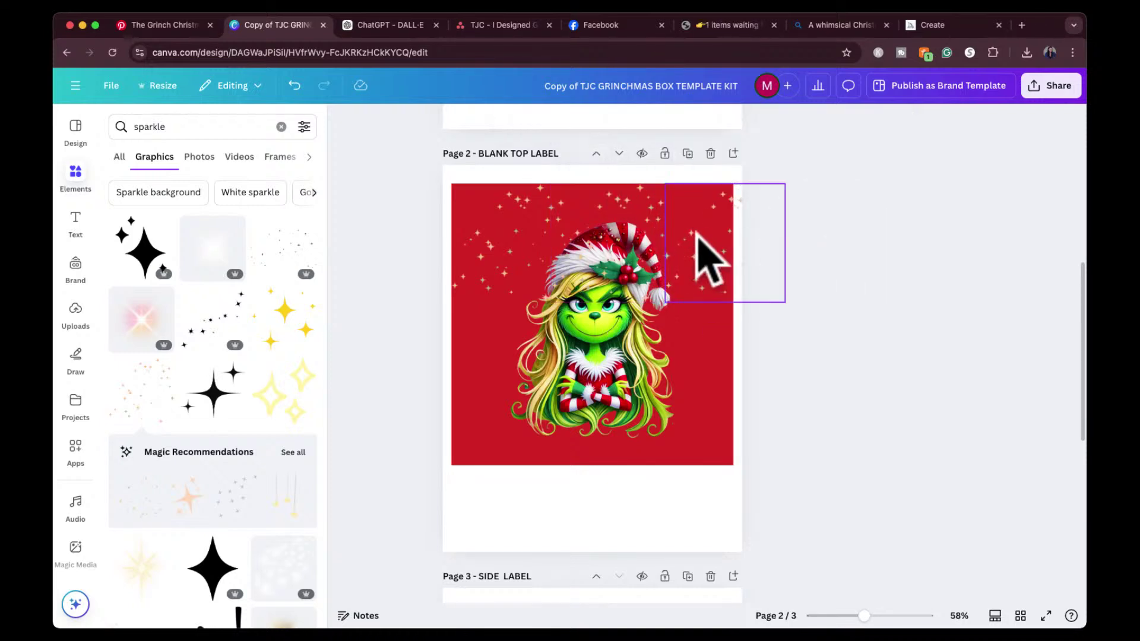
{"action": "left_click", "coordinate": [709, 256]}
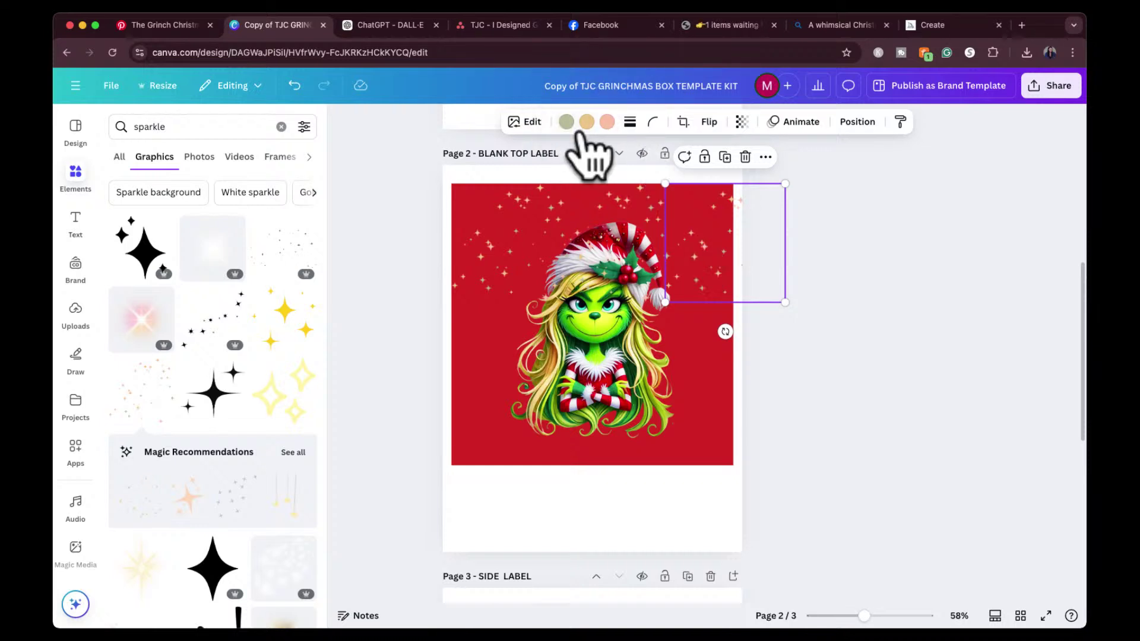
{"action": "left_click_drag", "start_coordinate": [729, 244], "coordinate": [713, 349]}
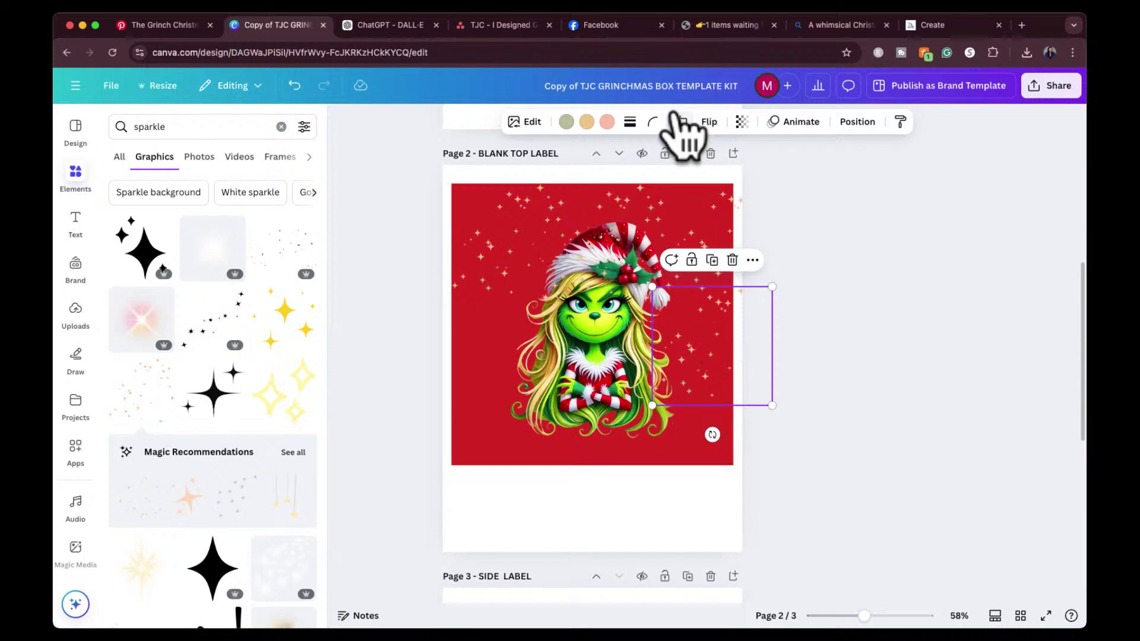
Place sparkle graphic copies along the red square's bottom edge and lower-left corner, and duplicate one more onto its left side.
{"action": "left_click_drag", "start_coordinate": [718, 300], "coordinate": [607, 410]}
{"action": "left_click_drag", "start_coordinate": [620, 347], "coordinate": [517, 380]}
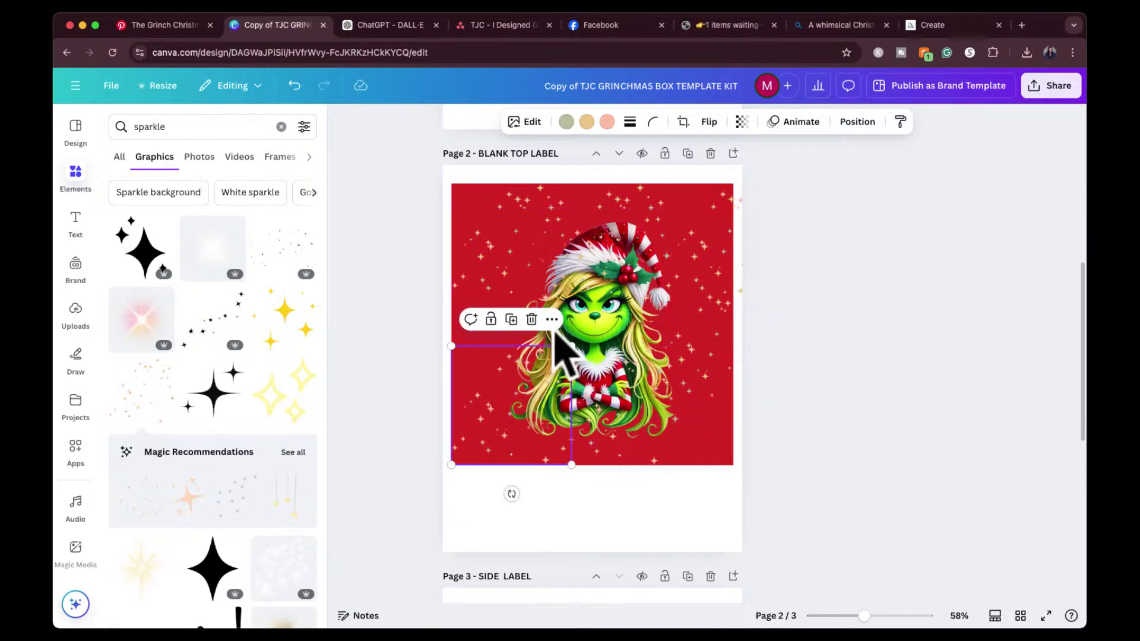
{"action": "left_click", "coordinate": [511, 319]}
{"action": "left_click_drag", "start_coordinate": [410, 417], "coordinate": [701, 261]}
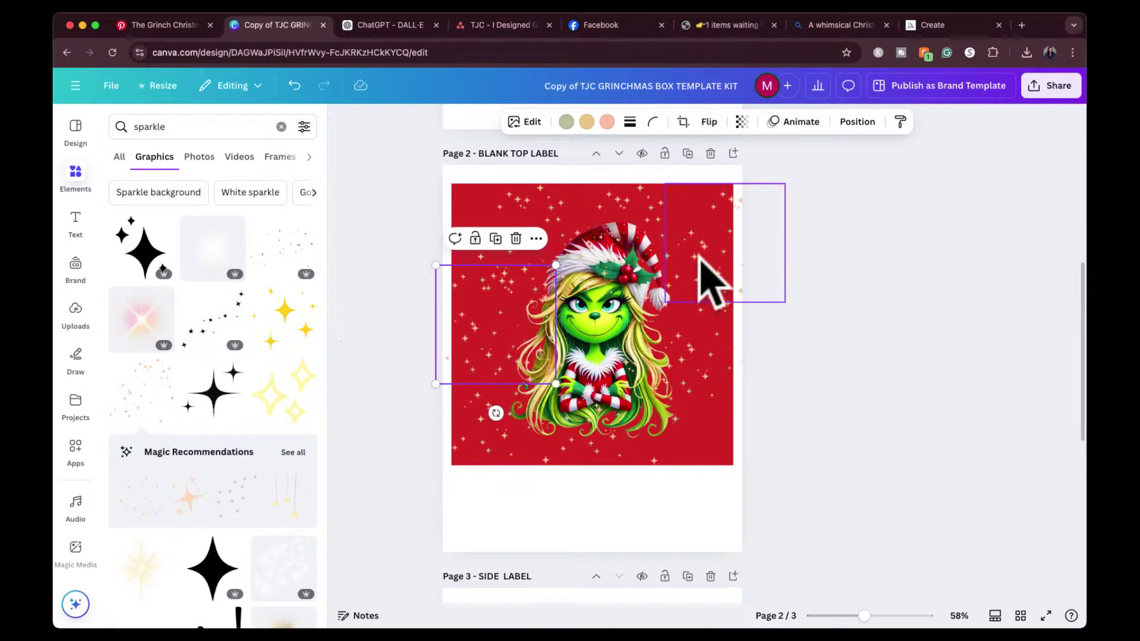
Shrink the overhanging upper-right sparkle graphic so it fits inside the red square's corner.
{"action": "left_click", "coordinate": [792, 249]}
{"action": "left_click", "coordinate": [731, 271]}
{"action": "left_click_drag", "start_coordinate": [782, 302], "coordinate": [701, 282]}
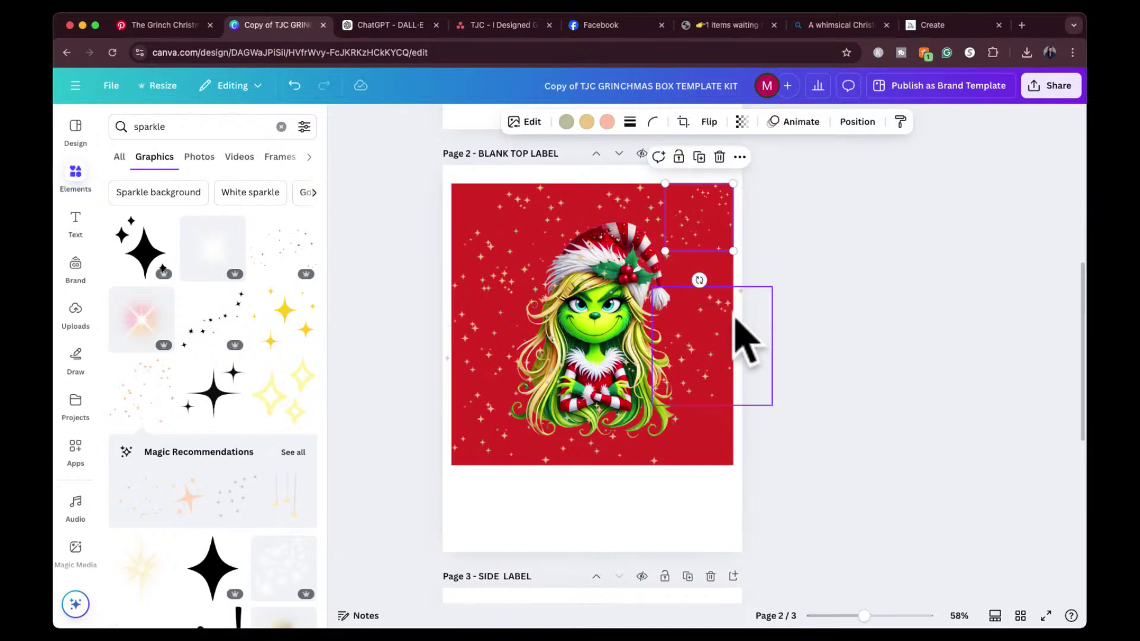
Shrink the right-side sparkle graphic to fit inside the red square's edge, shift it up slightly and duplicate it into the lower-right corner.
{"action": "left_click", "coordinate": [717, 322]}
{"action": "left_click_drag", "start_coordinate": [772, 406], "coordinate": [725, 377]}
{"action": "mouse_move", "coordinate": [720, 326]}
{"action": "left_mouse_down"}
{"action": "mouse_move", "coordinate": [713, 261]}
{"action": "mouse_move", "coordinate": [720, 305]}
{"action": "left_mouse_up"}
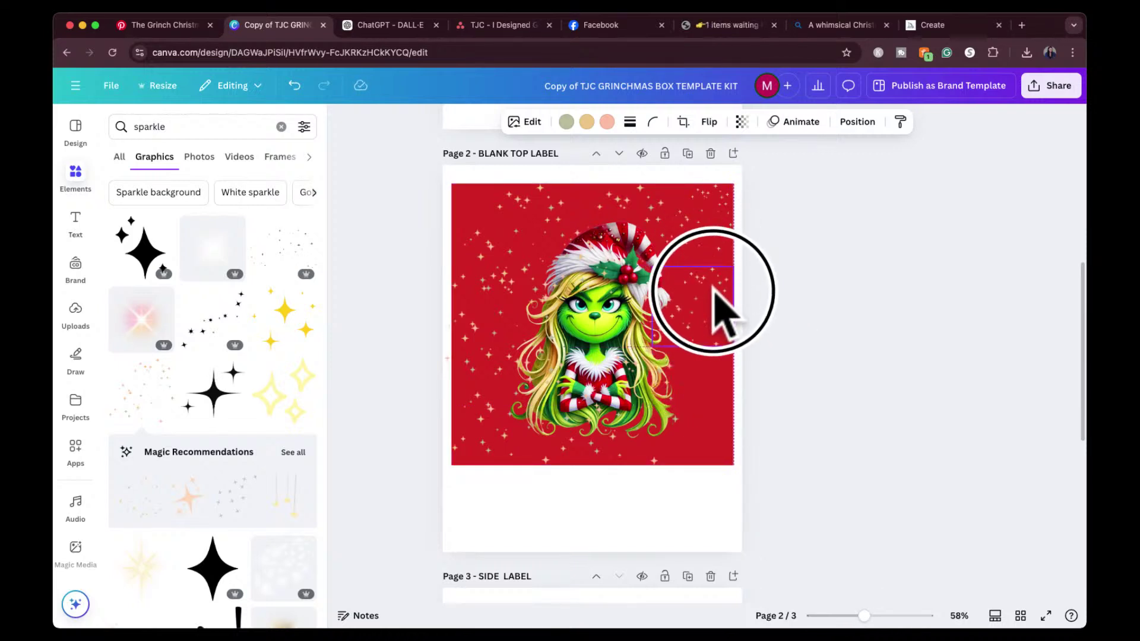
{"action": "left_click", "coordinate": [629, 458]}
{"action": "left_click", "coordinate": [720, 305]}
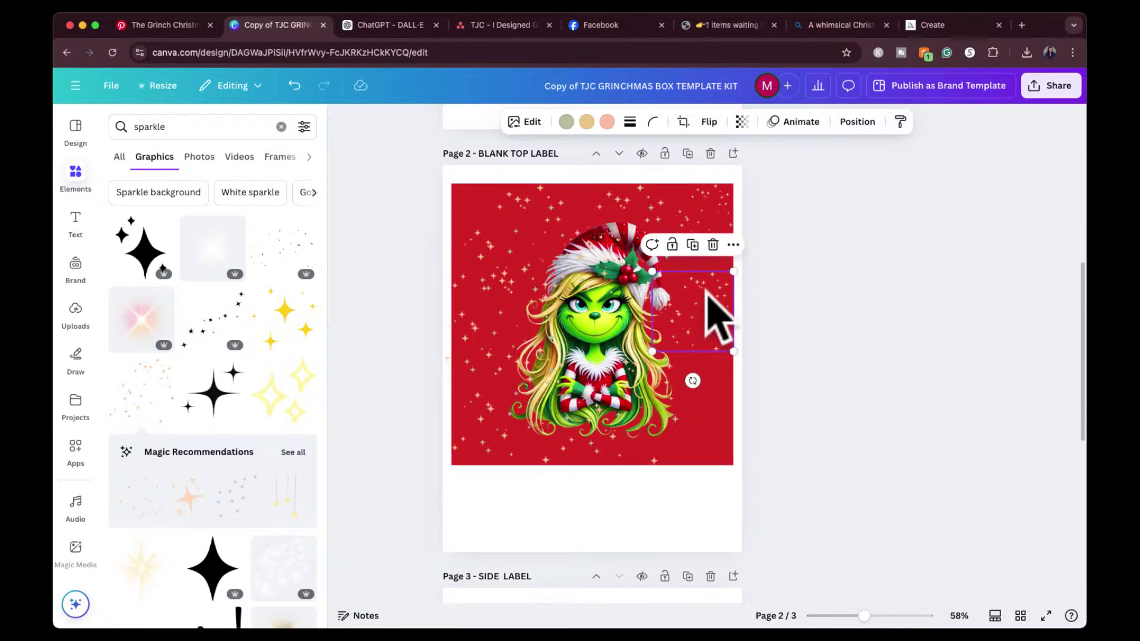
{"action": "left_click", "coordinate": [717, 334]}
{"action": "left_click_drag", "start_coordinate": [717, 333], "coordinate": [713, 433]}
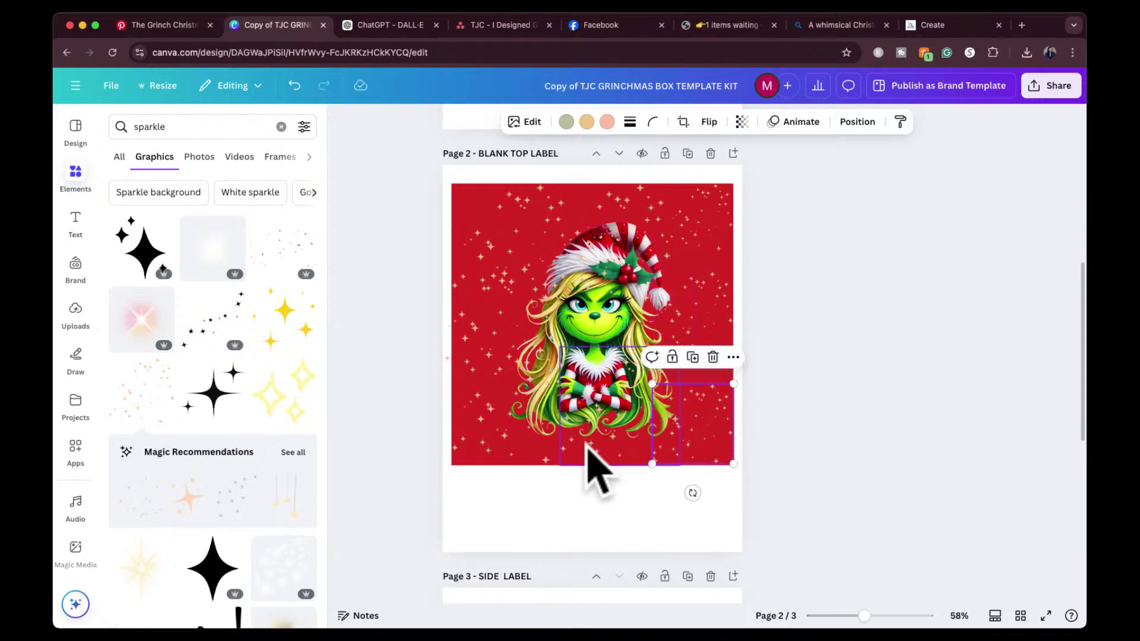
Move the overhanging left-side sparkle graphic inward until it is flush with the red square's left edge.
{"action": "left_click", "coordinate": [472, 330]}
{"action": "left_click_drag", "start_coordinate": [473, 332], "coordinate": [496, 318]}
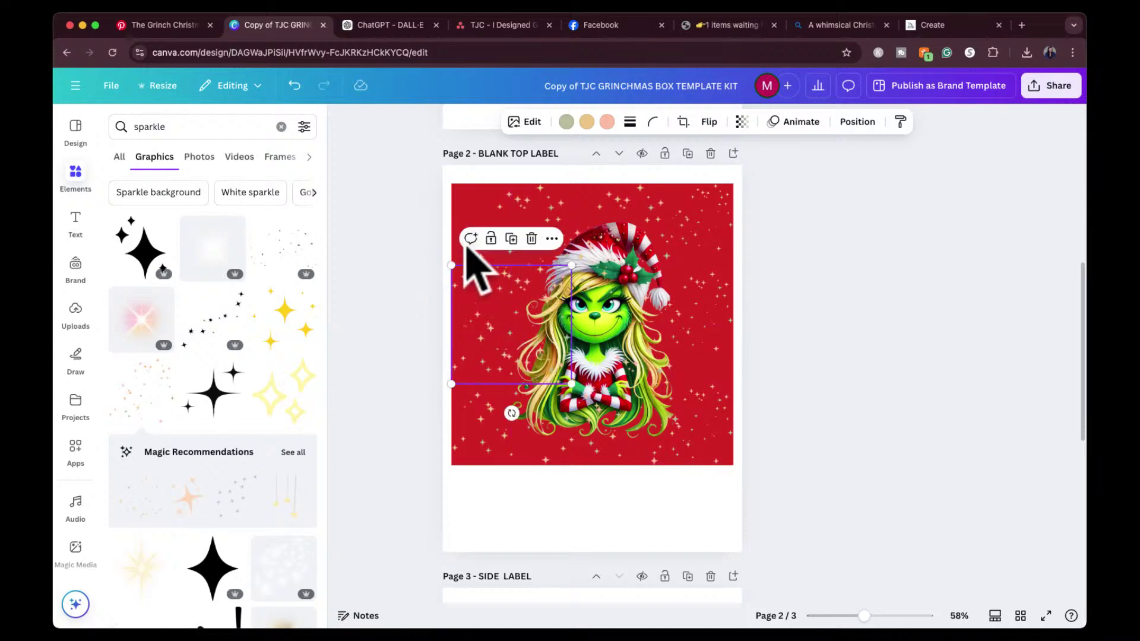
{"action": "left_click", "coordinate": [502, 216]}
{"action": "left_click", "coordinate": [505, 443]}
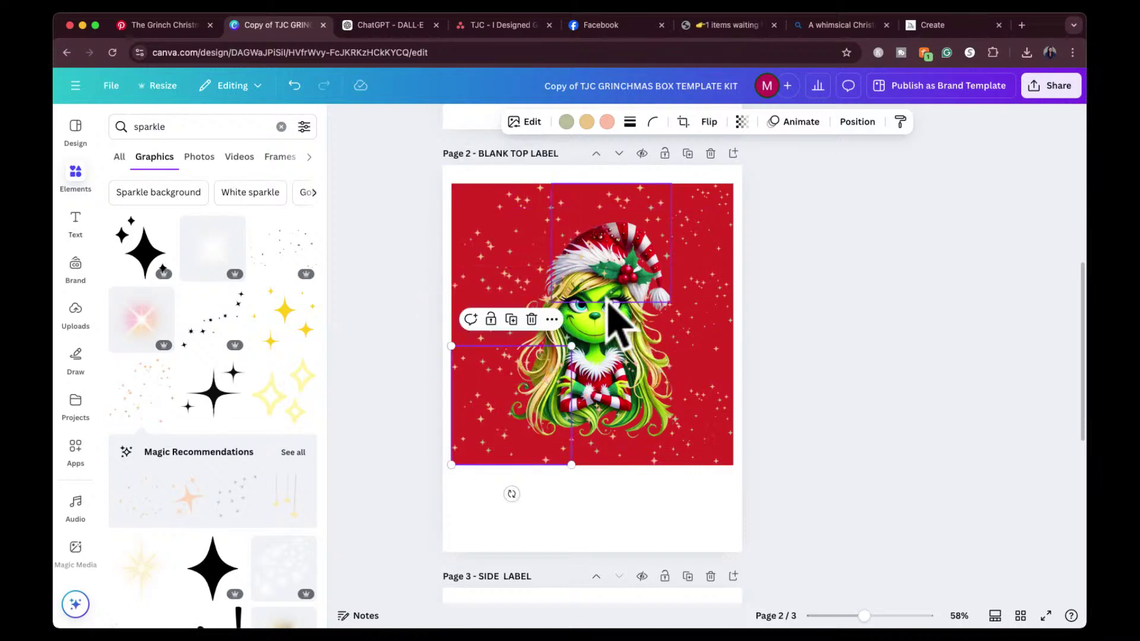
{"action": "left_click", "coordinate": [828, 302]}
Select the Grinch image and move its layer above all the sparkle graphics.
{"action": "left_click", "coordinate": [700, 267]}
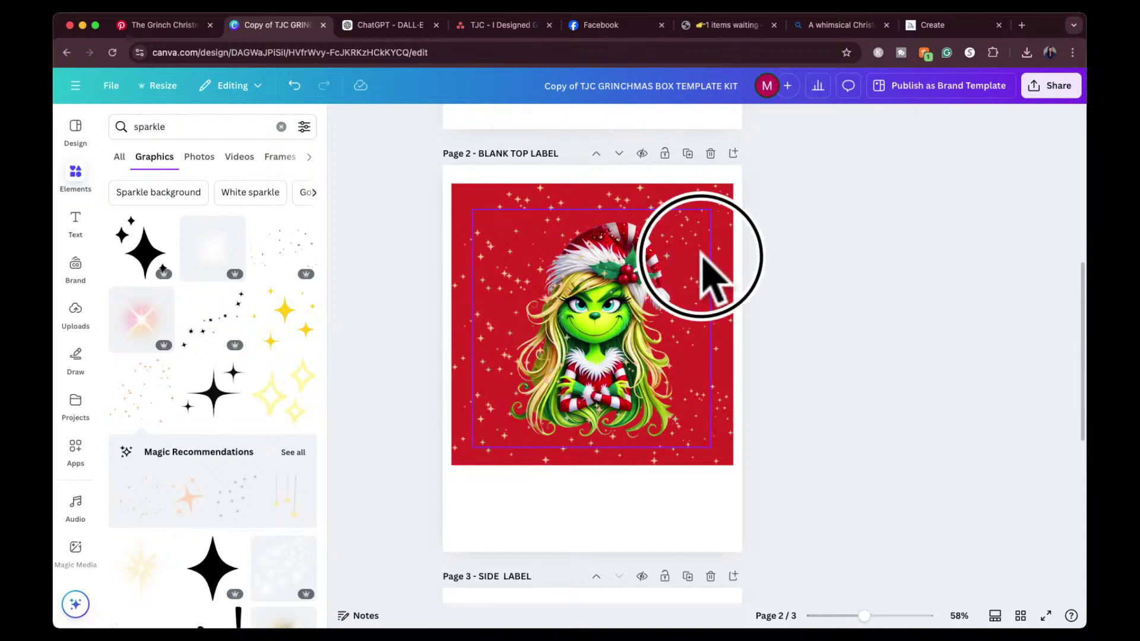
{"action": "left_click", "coordinate": [871, 121]}
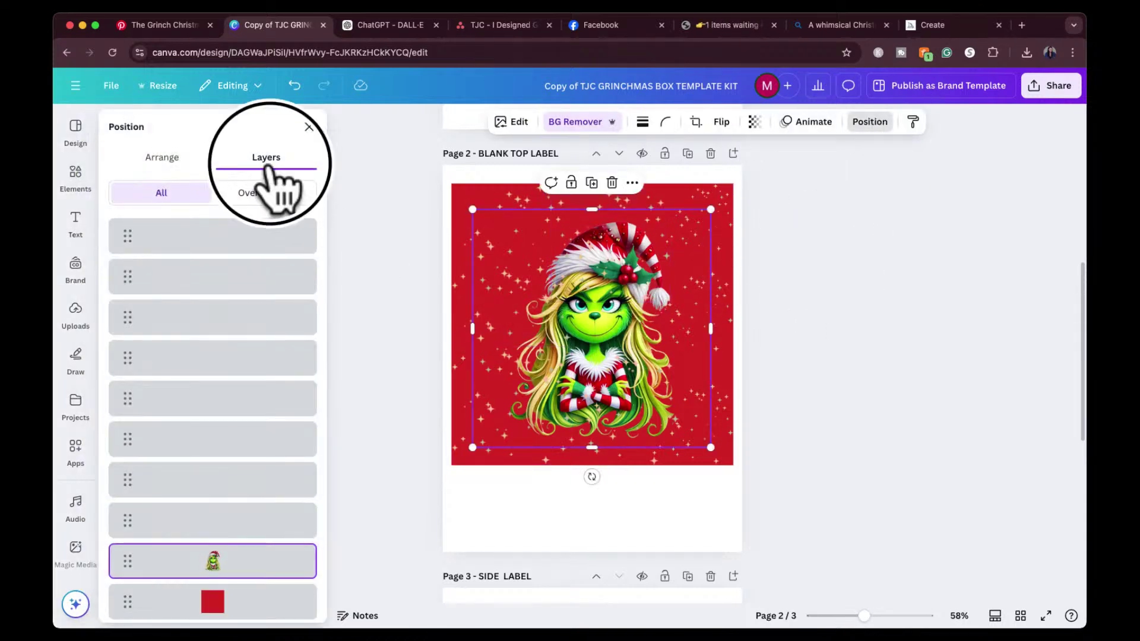
{"action": "left_click_drag", "start_coordinate": [237, 561], "coordinate": [241, 244]}
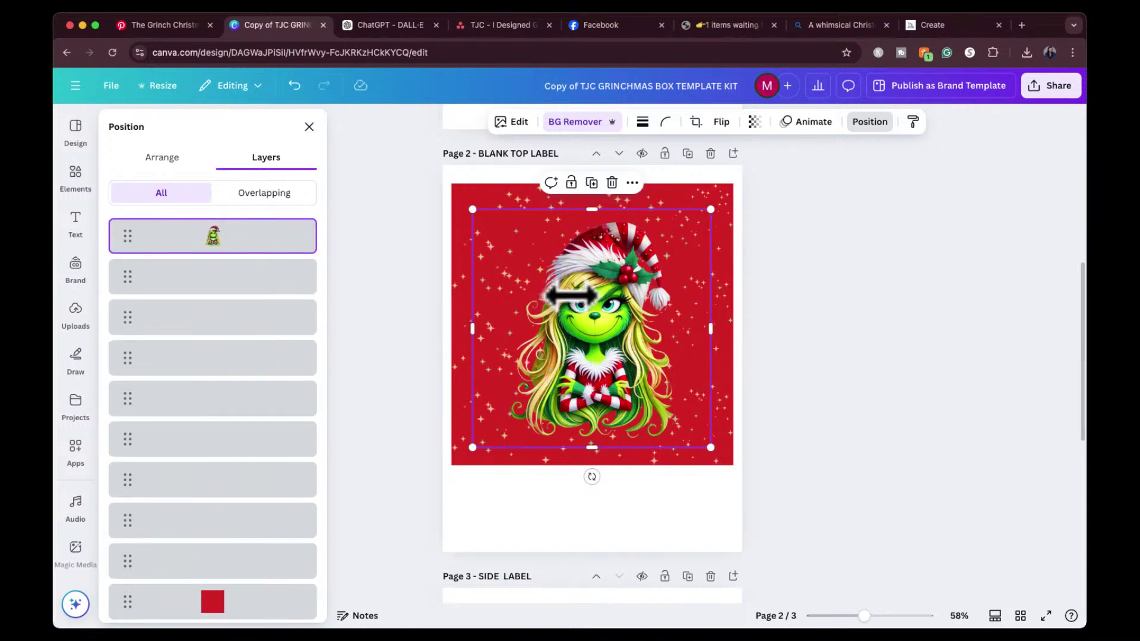
Move the Grinch image down to the red square's lower edge and centre it horizontally.
{"action": "left_click_drag", "start_coordinate": [591, 301], "coordinate": [590, 339]}
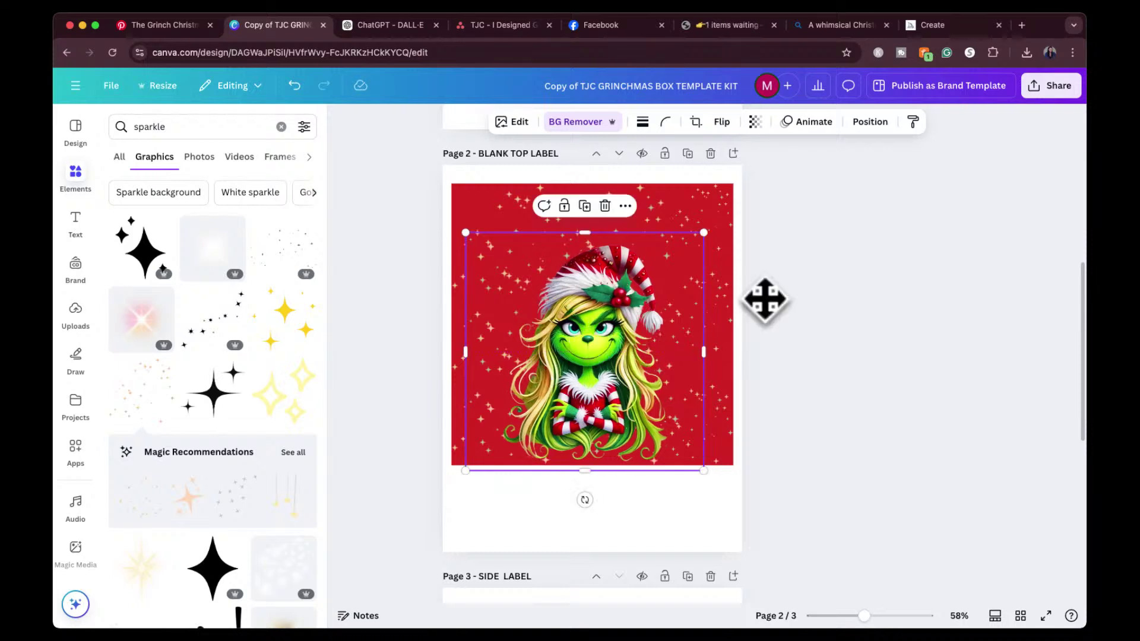
{"action": "left_click", "coordinate": [840, 310]}
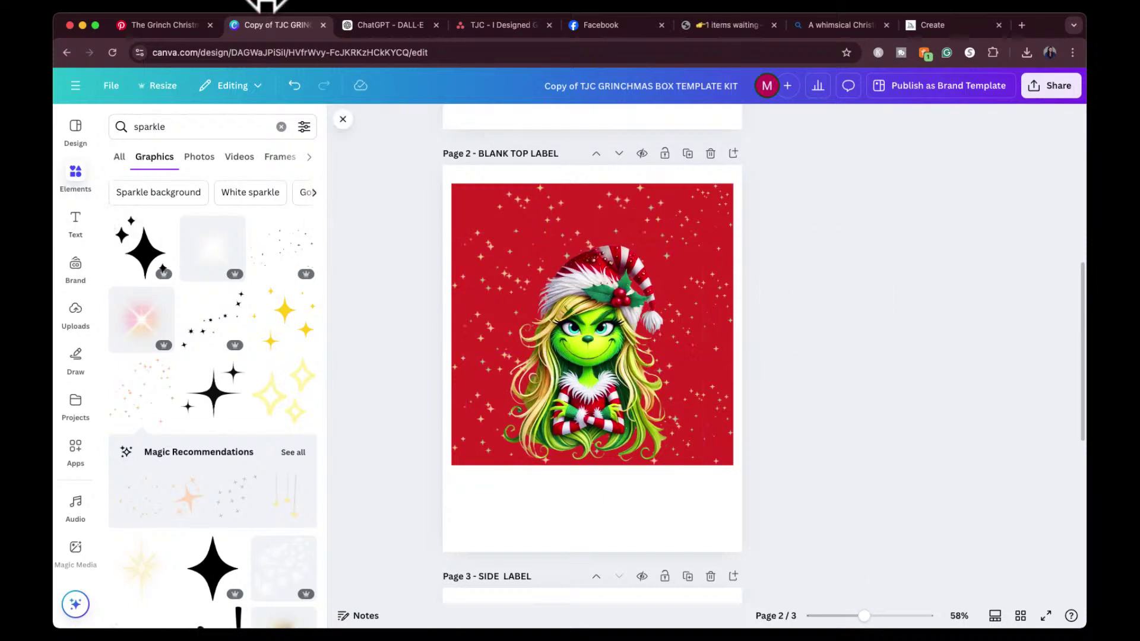
{"action": "left_click_drag", "start_coordinate": [580, 364], "coordinate": [581, 349]}
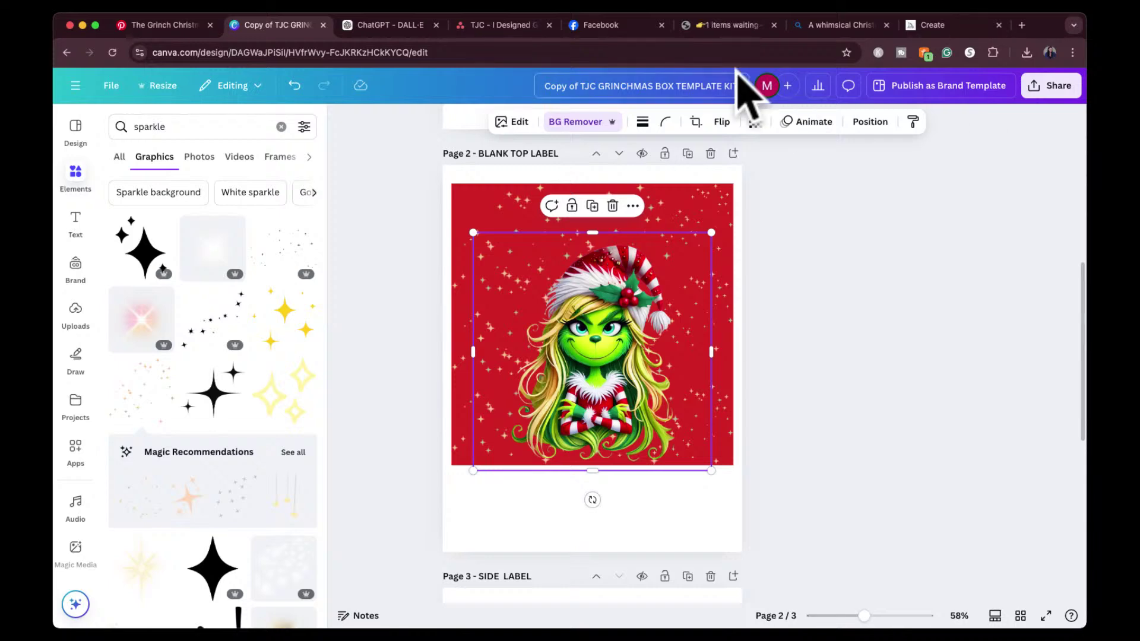
Switch to ChatGPT and, in a new chat, ask for a few short, funny Grinch-themed phrases for a Grinchmas box including the customer's name.
{"action": "left_click", "coordinate": [392, 24]}
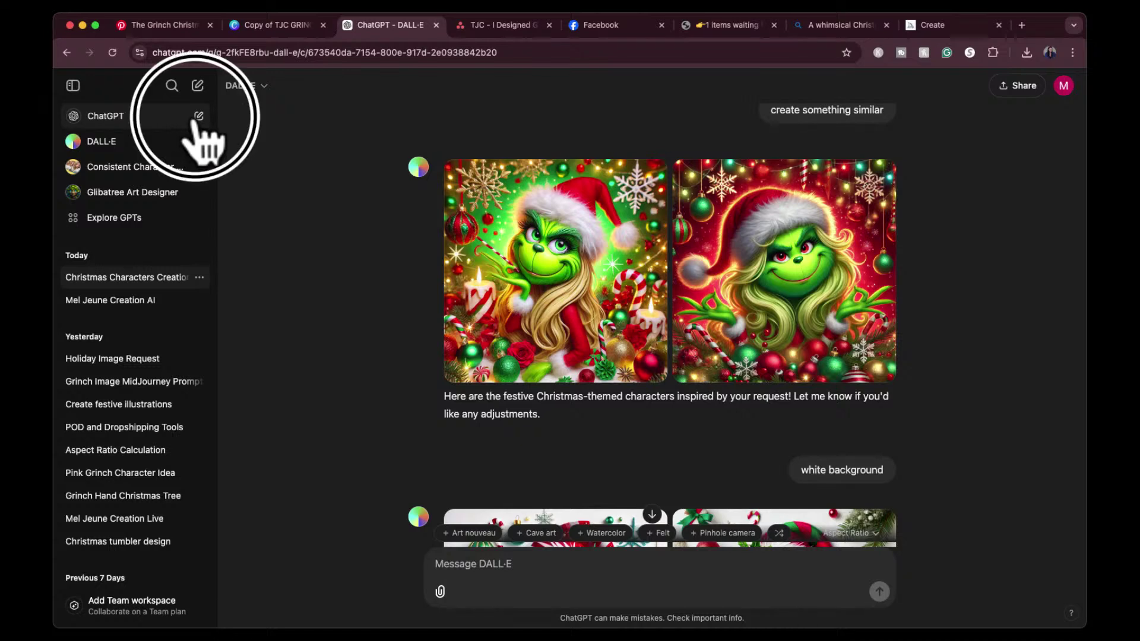
{"action": "left_click", "coordinate": [199, 116]}
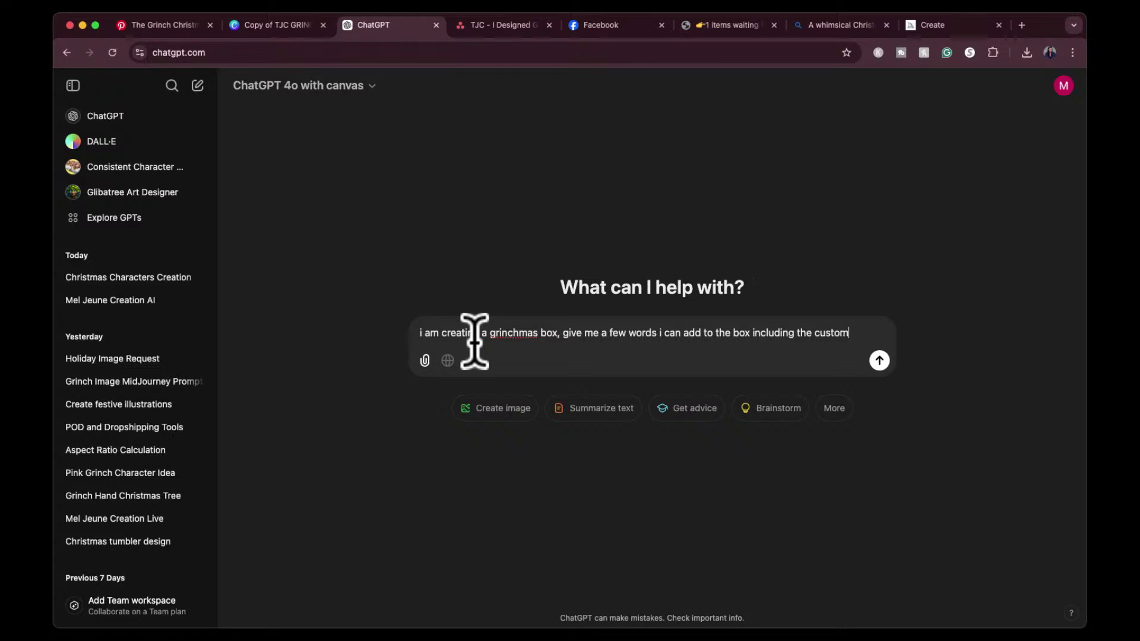
{"action": "type", "text": "name (Mel). Make it grinch themed and funny. Make it sho"}
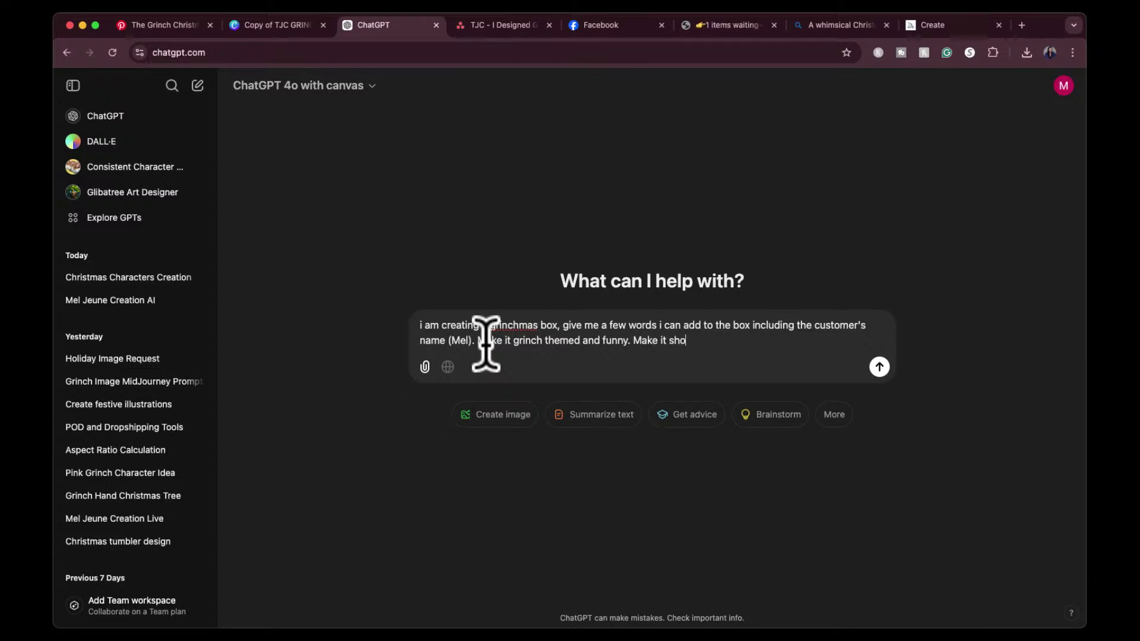
{"action": "type", "text": "t"}
{"action": "key", "text": "Return"}
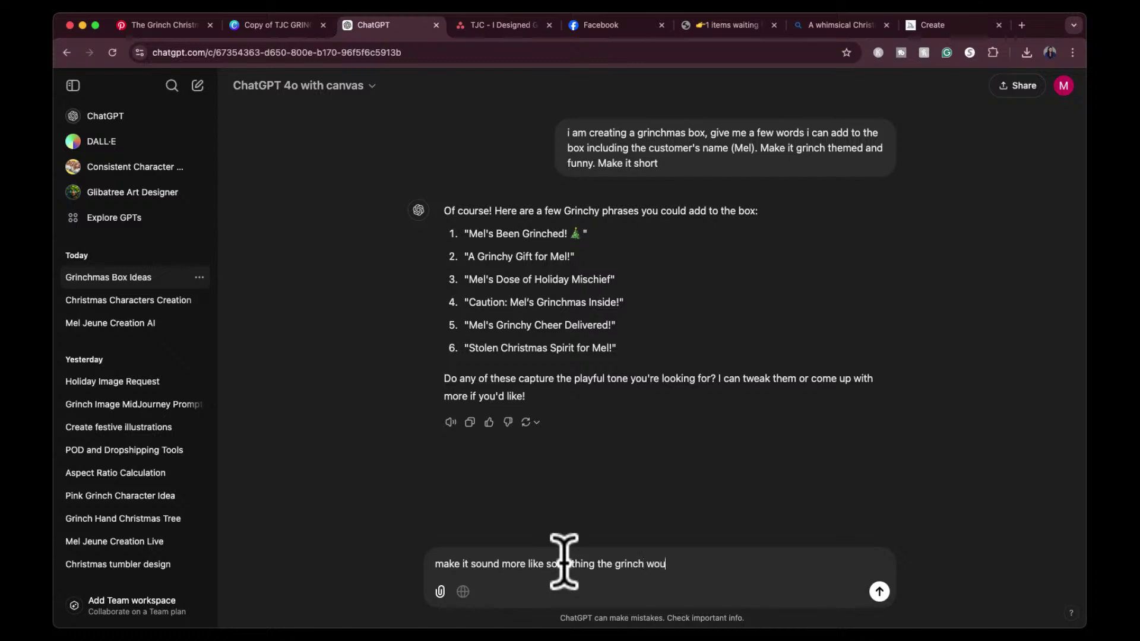
Ask ChatGPT to "make it sound more like something the grinch would say", select the "I stole this just for you" phrase and return to Canva.
{"action": "key", "text": "Return"}
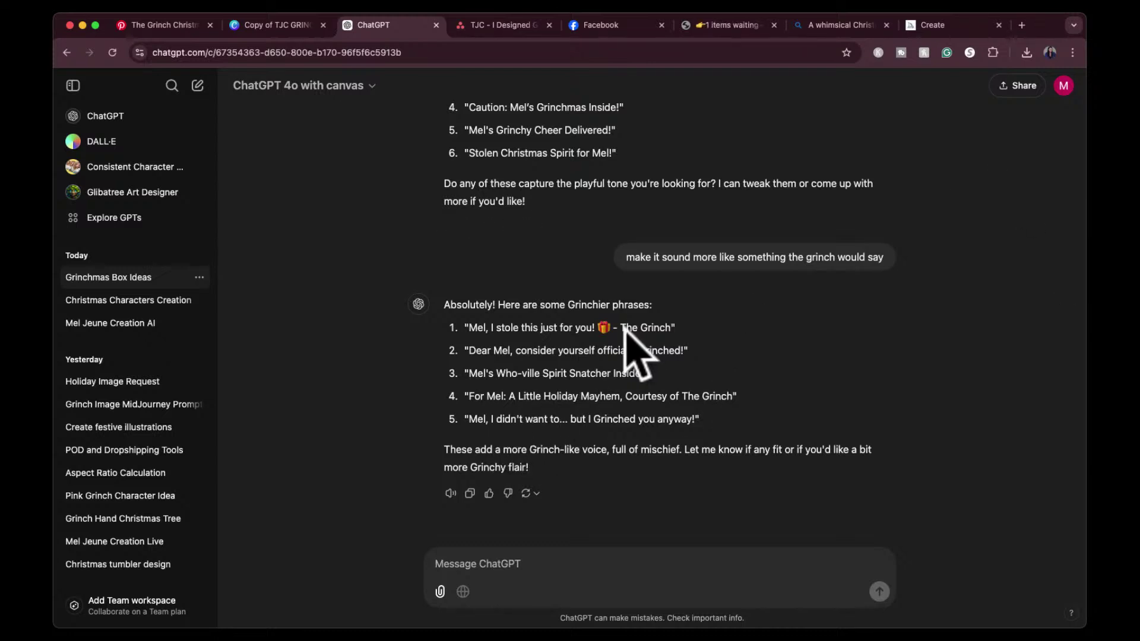
{"action": "left_click_drag", "start_coordinate": [472, 328], "coordinate": [592, 327]}
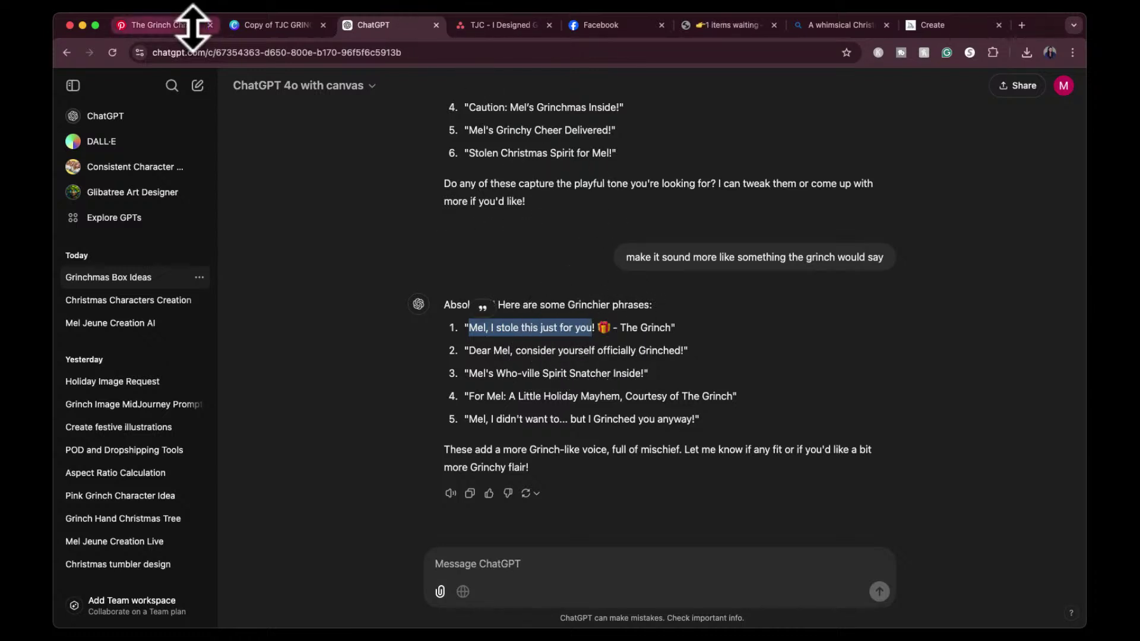
{"action": "left_click", "coordinate": [276, 27]}
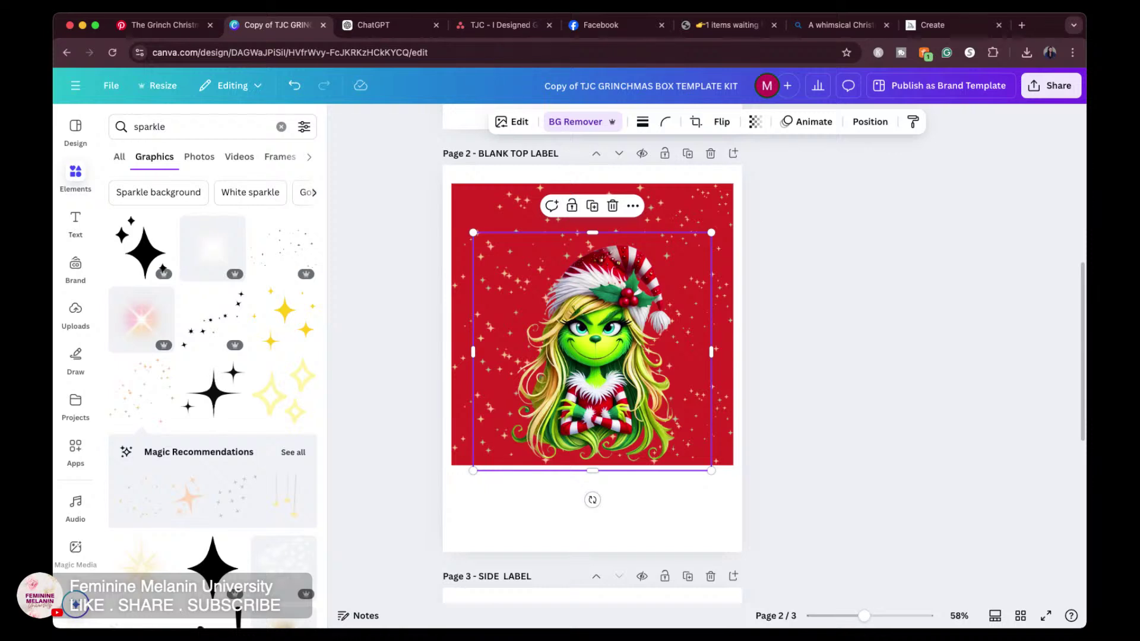
Search the design elements for "shape", add a plain square and place it in the red background's upper-left corner.
{"action": "left_click", "coordinate": [415, 300]}
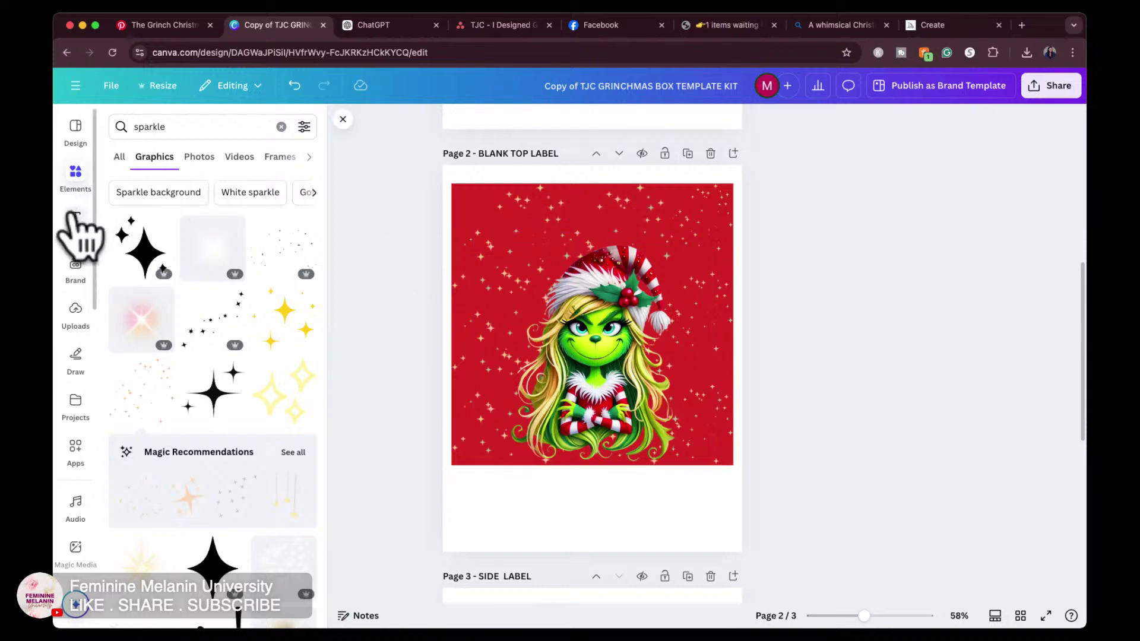
{"action": "double_click", "coordinate": [154, 127]}
{"action": "type", "text": "shape"}
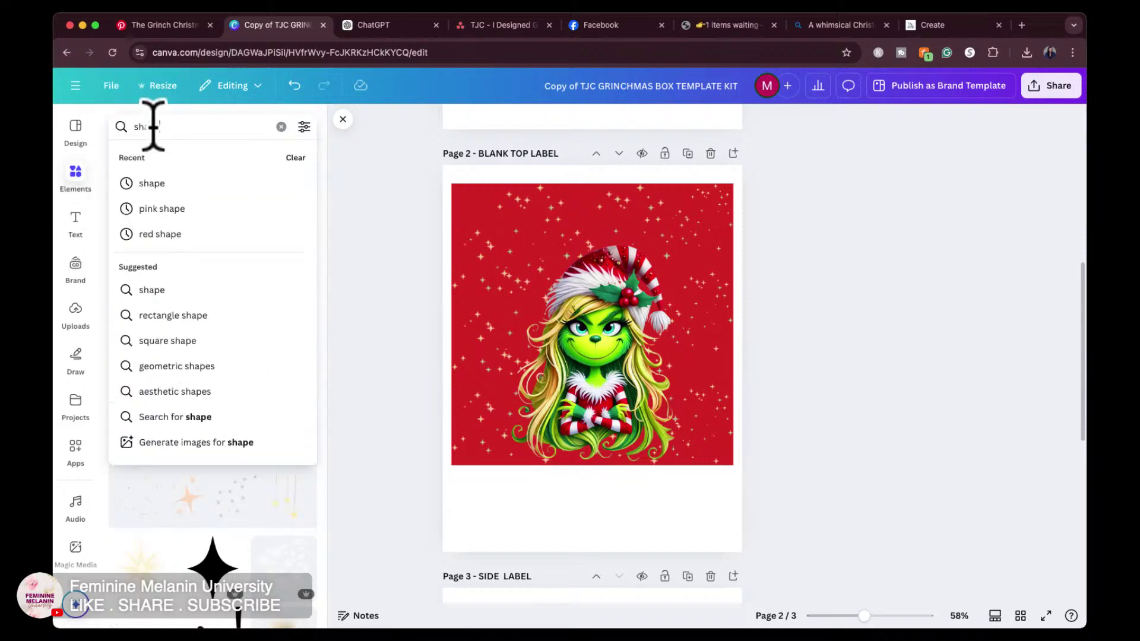
{"action": "key", "text": "Return"}
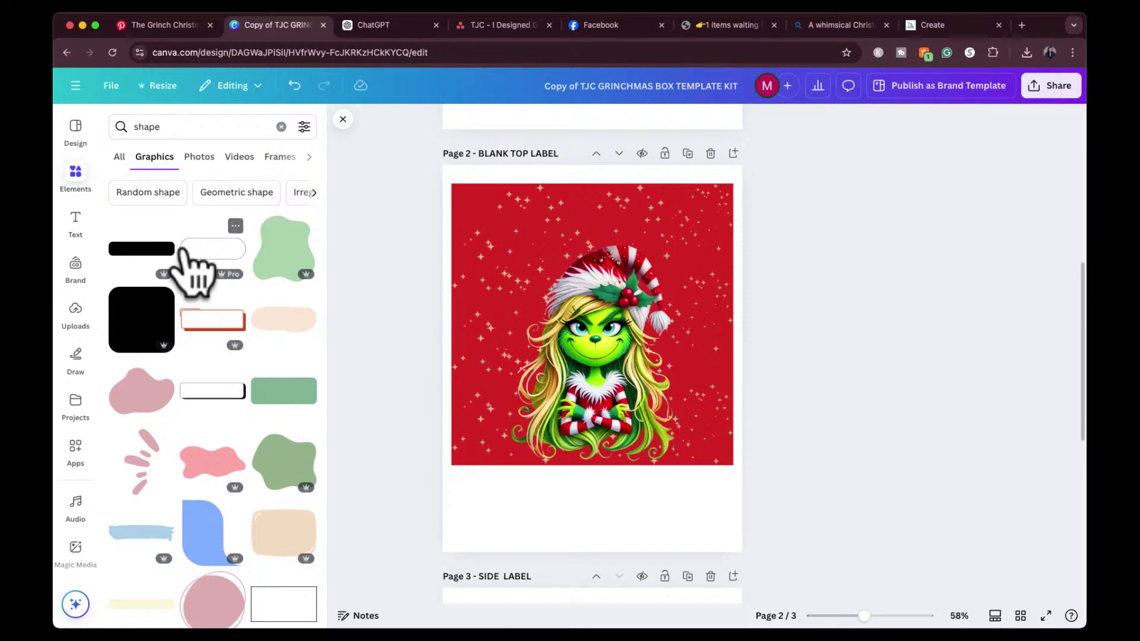
{"action": "left_click", "coordinate": [120, 158]}
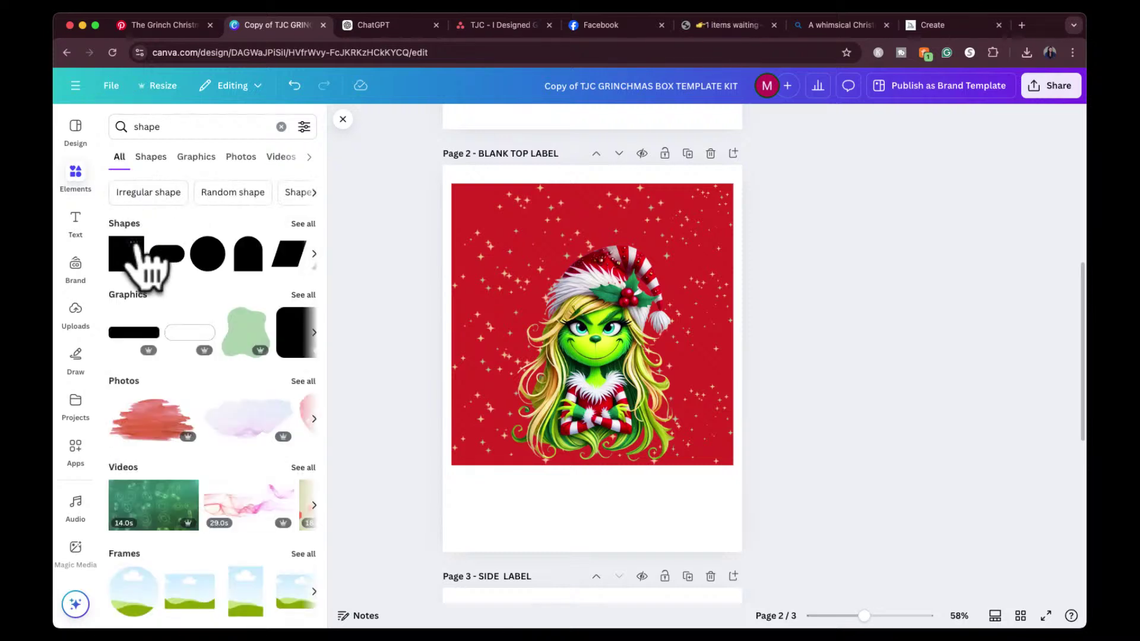
{"action": "left_click", "coordinate": [125, 256]}
{"action": "left_click", "coordinate": [865, 364]}
{"action": "left_click_drag", "start_coordinate": [592, 362], "coordinate": [511, 237]}
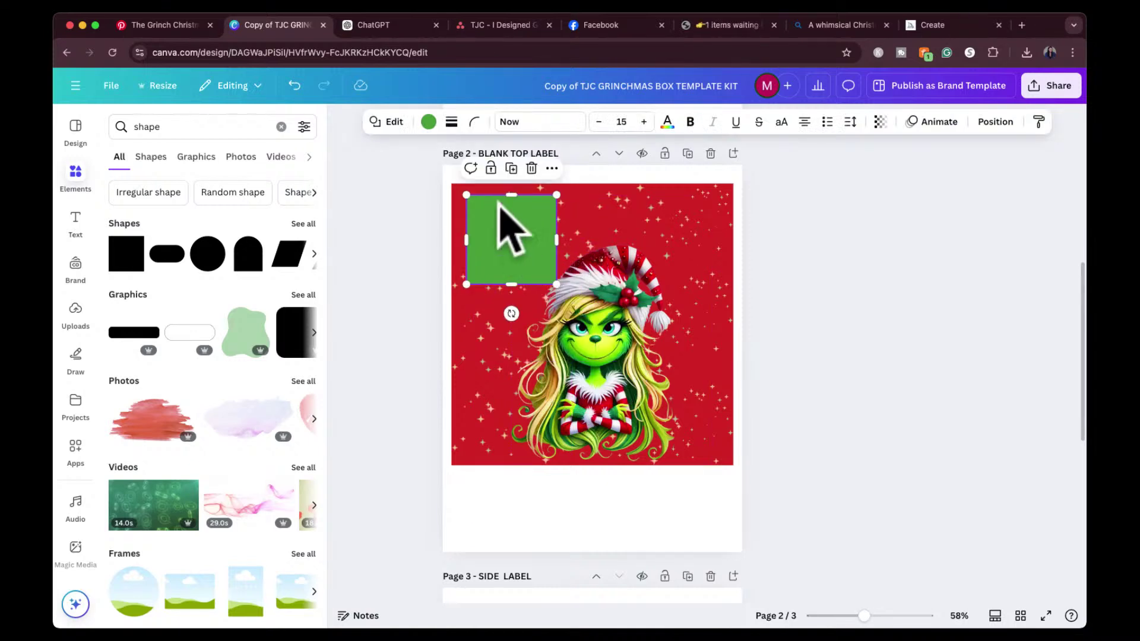
Recolour the new square white and reshape it into a wide, flat rectangle above the Grinch's hat.
{"action": "left_click", "coordinate": [428, 122]}
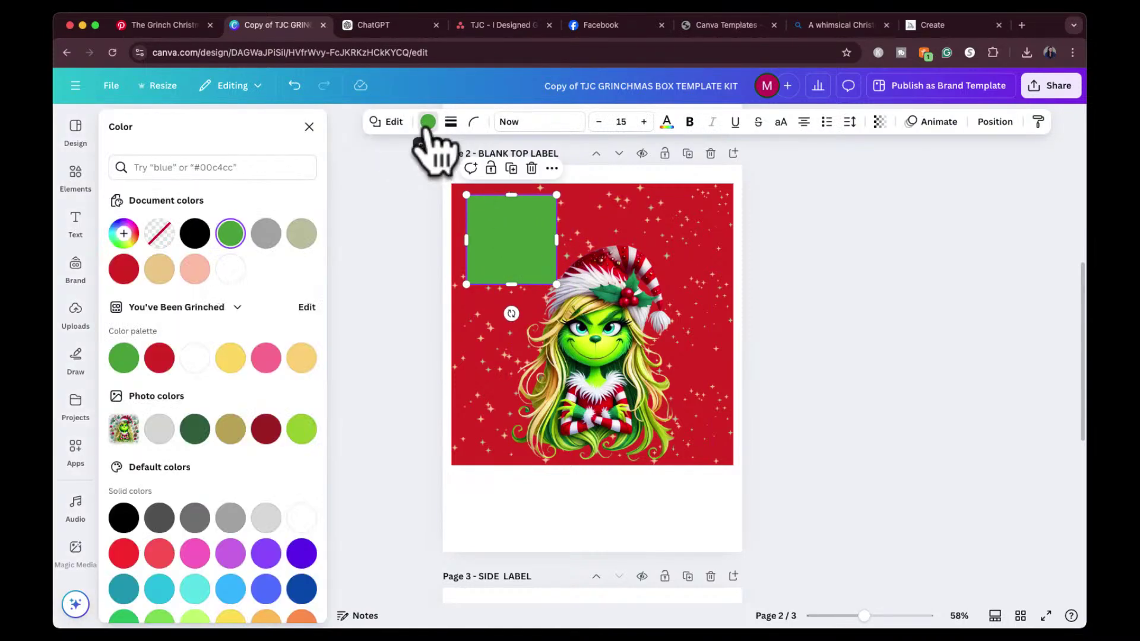
{"action": "left_click", "coordinate": [195, 358]}
{"action": "left_click_drag", "start_coordinate": [511, 285], "coordinate": [551, 212]}
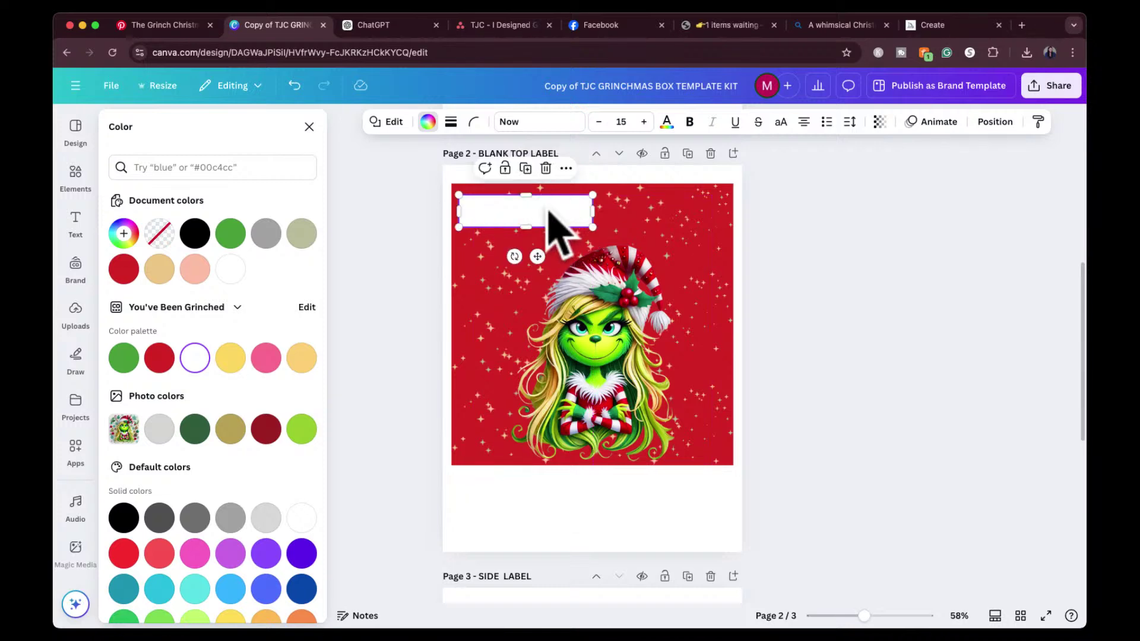
{"action": "left_click", "coordinate": [418, 275]}
Recheck the chosen ChatGPT phrase and add brand text in the Grinchmas font reading ", I stole this just for you!".
{"action": "left_click", "coordinate": [380, 25]}
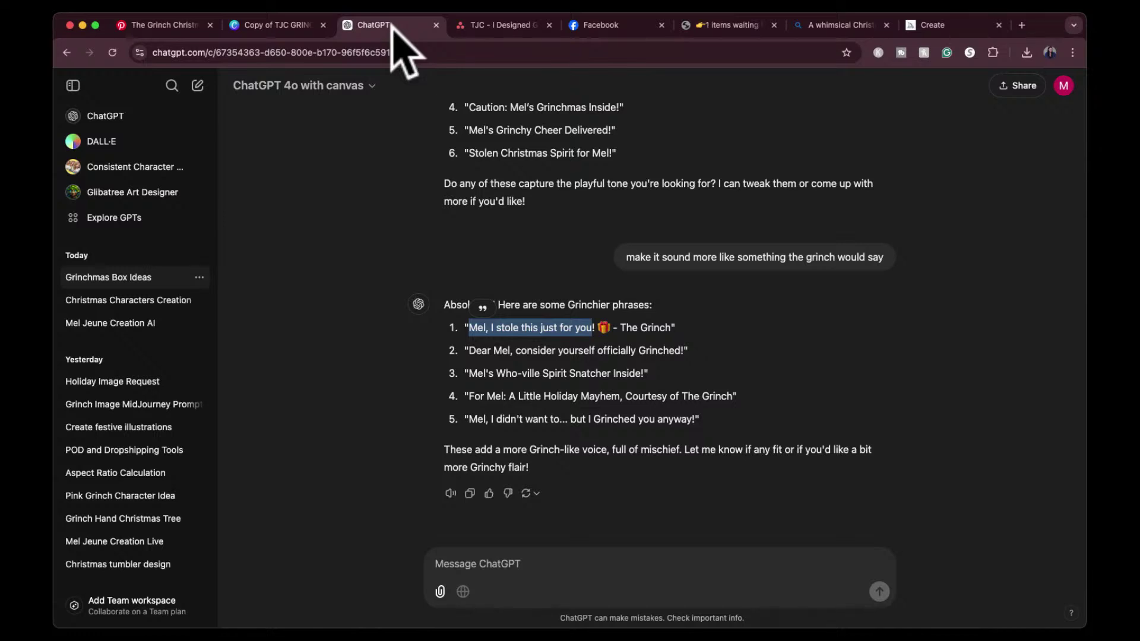
{"action": "left_click", "coordinate": [279, 25]}
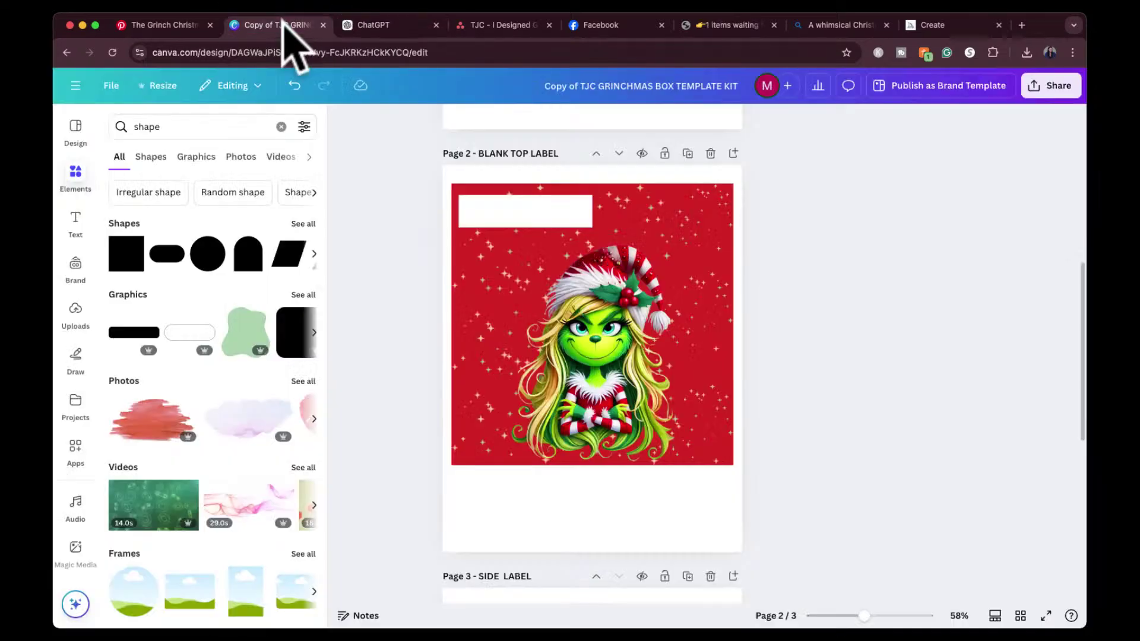
{"action": "left_click", "coordinate": [73, 224]}
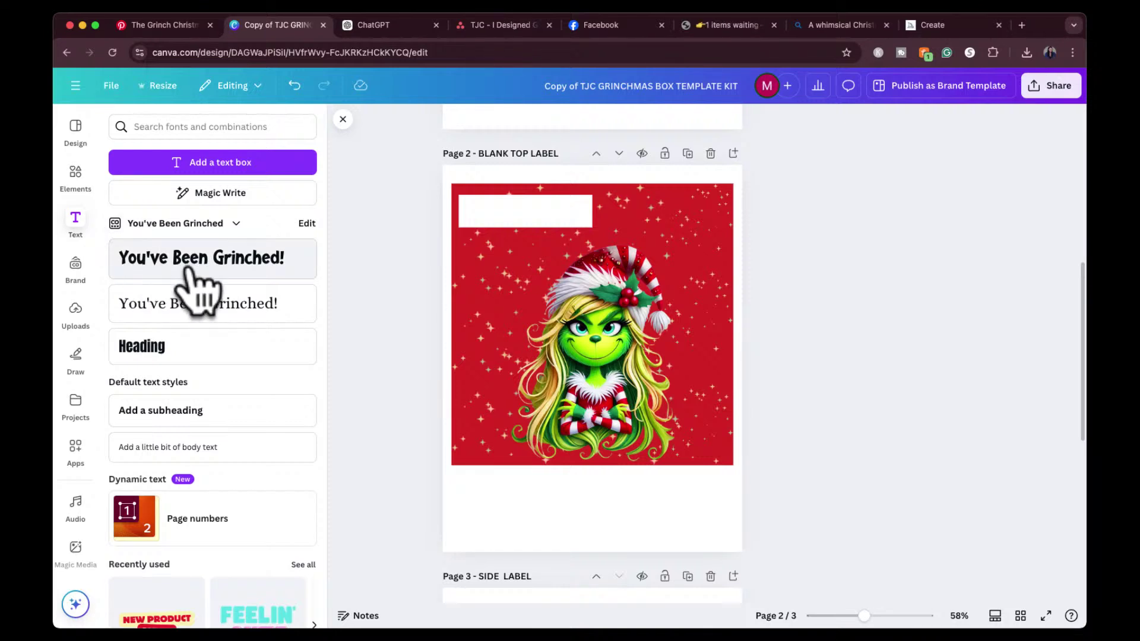
{"action": "left_click", "coordinate": [188, 270]}
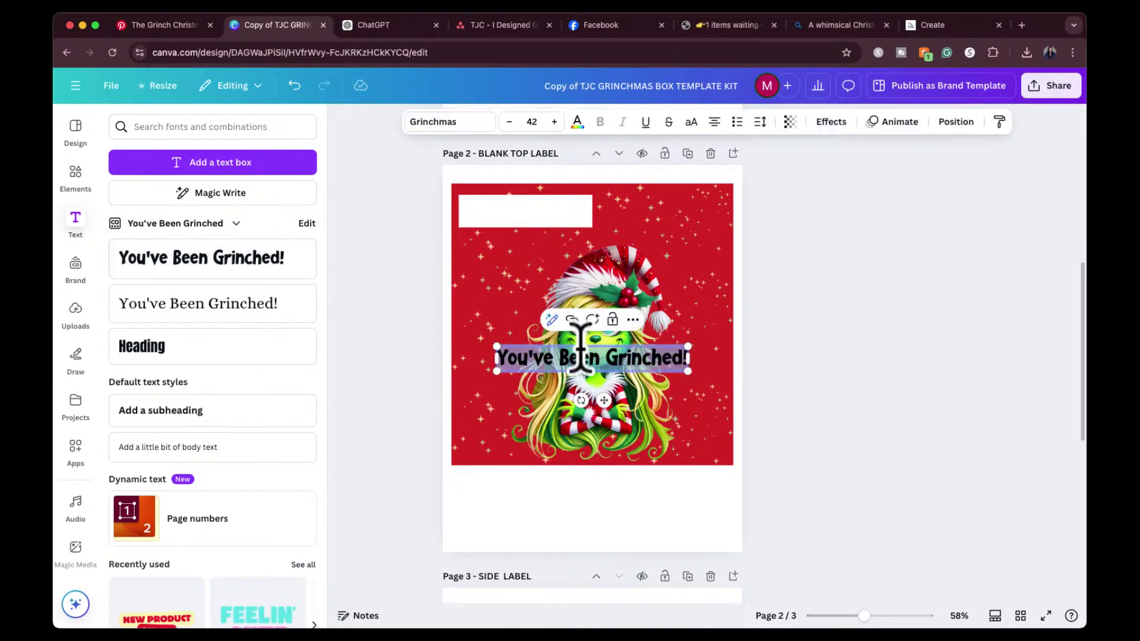
{"action": "key", "text": "BackSpace"}
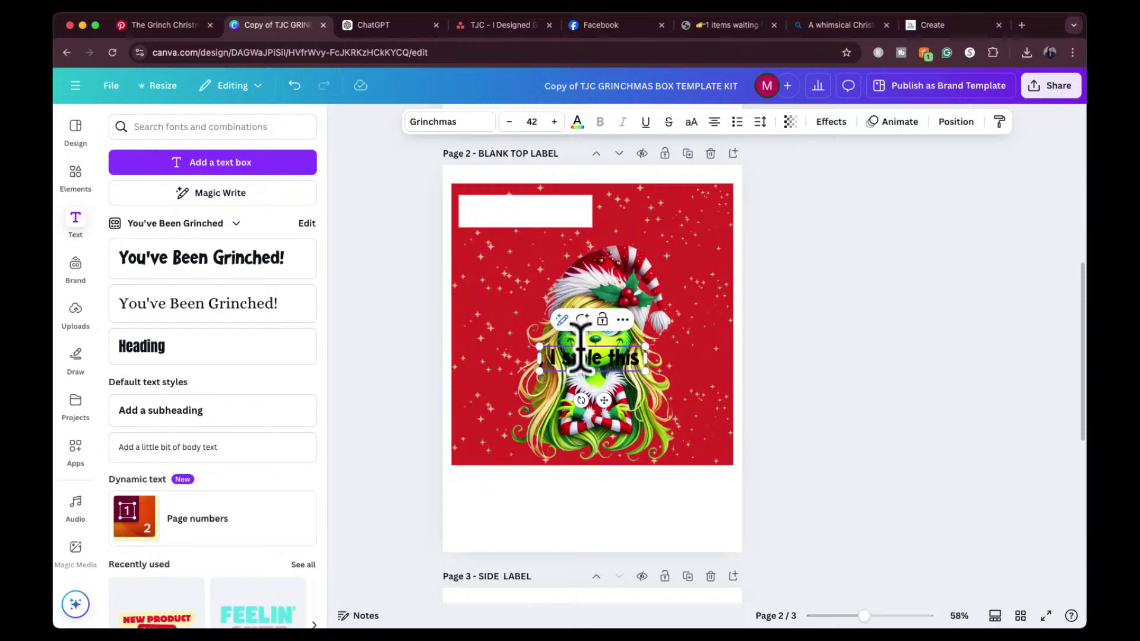
{"action": "type", "text": "I stole this just for you!"}
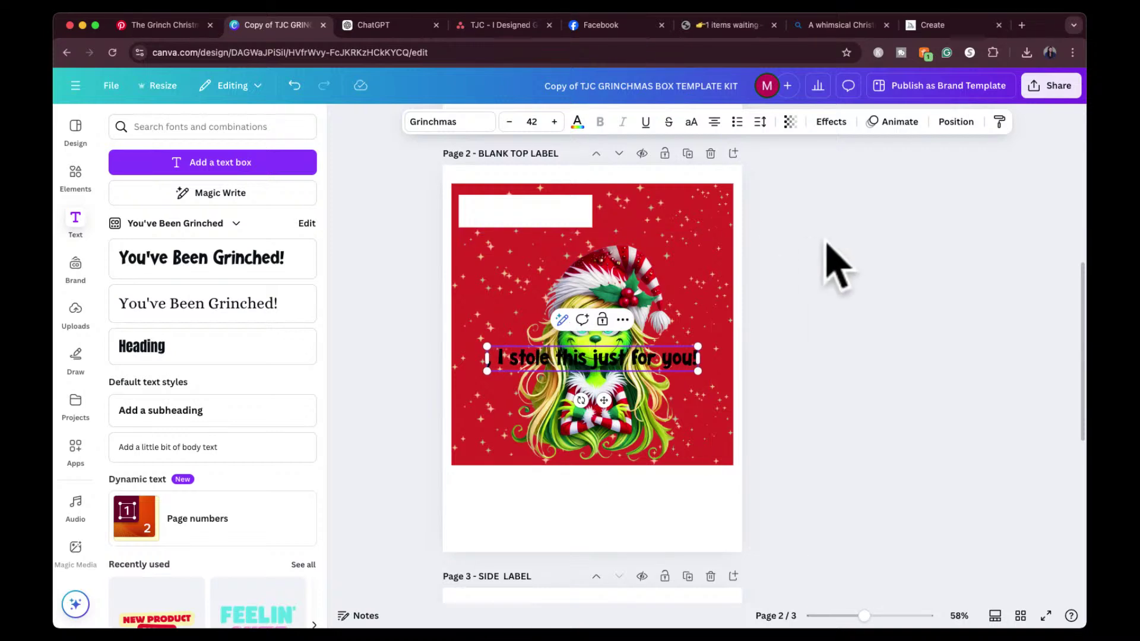
Place the black phrase text beside the white name box and shorten it to ", I stole this".
{"action": "left_click", "coordinate": [809, 251]}
{"action": "left_click_drag", "start_coordinate": [558, 362], "coordinate": [809, 209]}
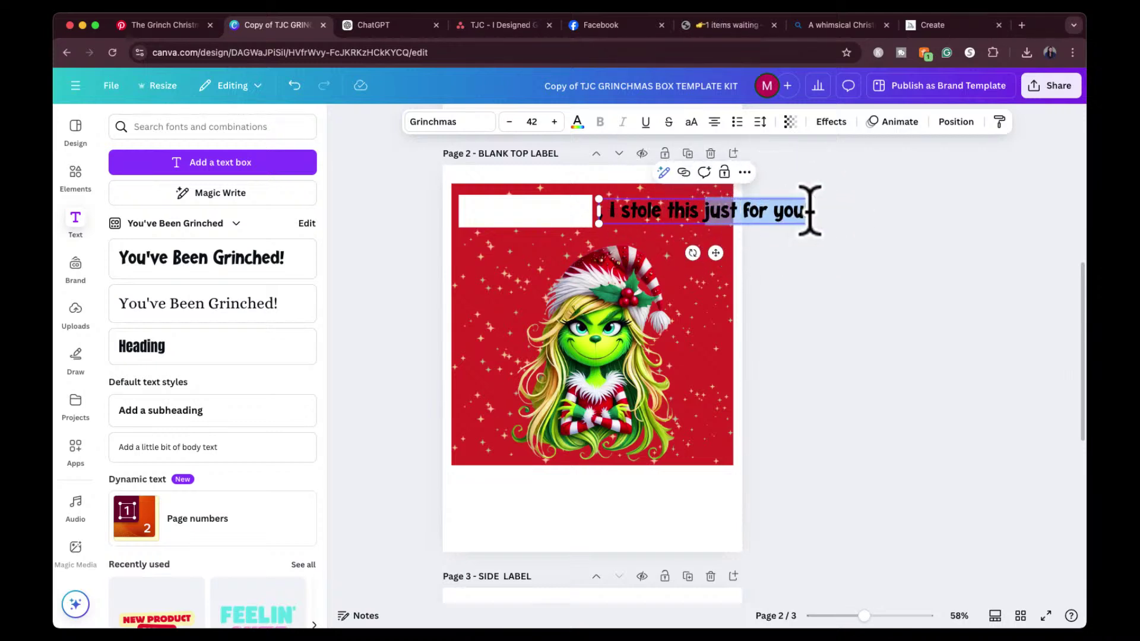
{"action": "key", "text": "BackSpace"}
{"action": "left_click_drag", "start_coordinate": [689, 211], "coordinate": [633, 209]}
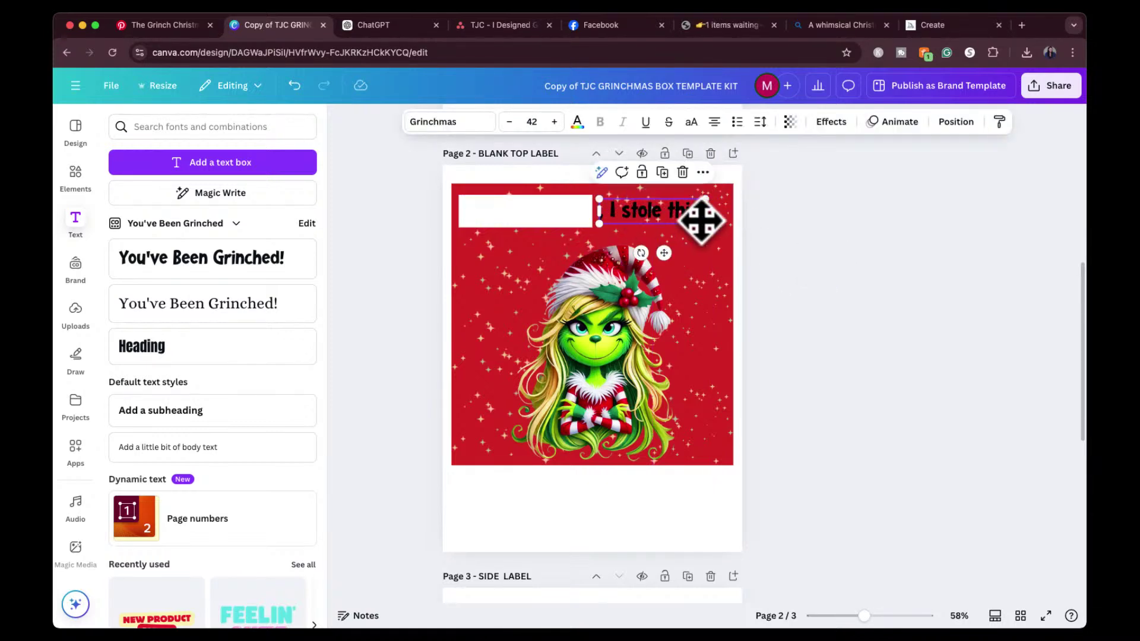
Enlarge the ", I stole this" text to size 54.8 and fit it between the white box and the red background's right edge.
{"action": "left_click_drag", "start_coordinate": [706, 224], "coordinate": [745, 233]}
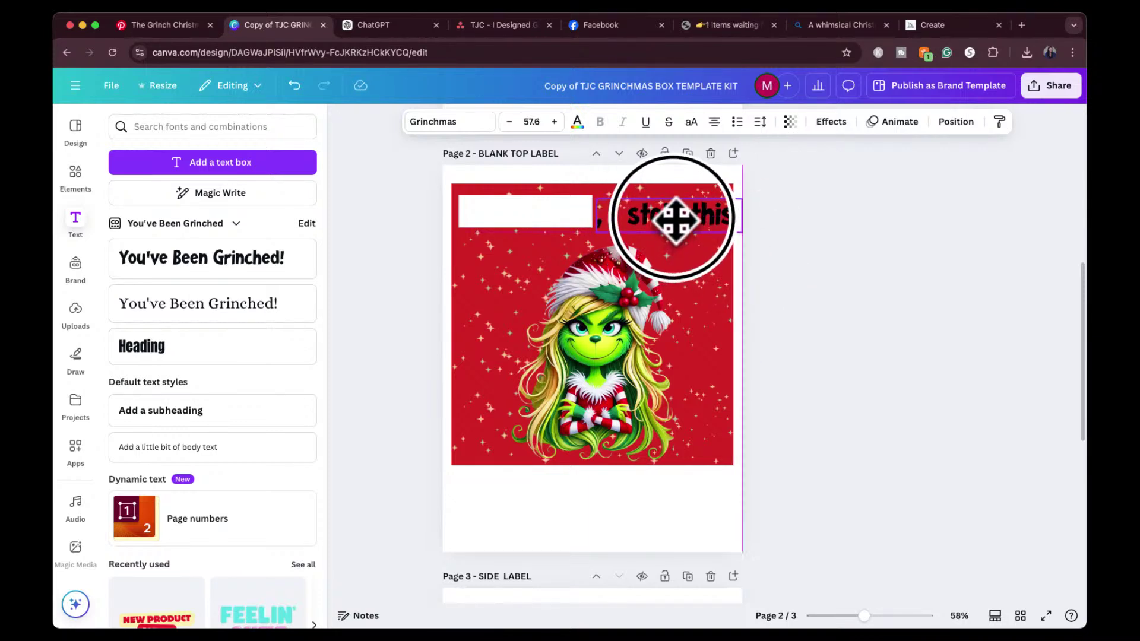
{"action": "left_click_drag", "start_coordinate": [676, 220], "coordinate": [673, 217]}
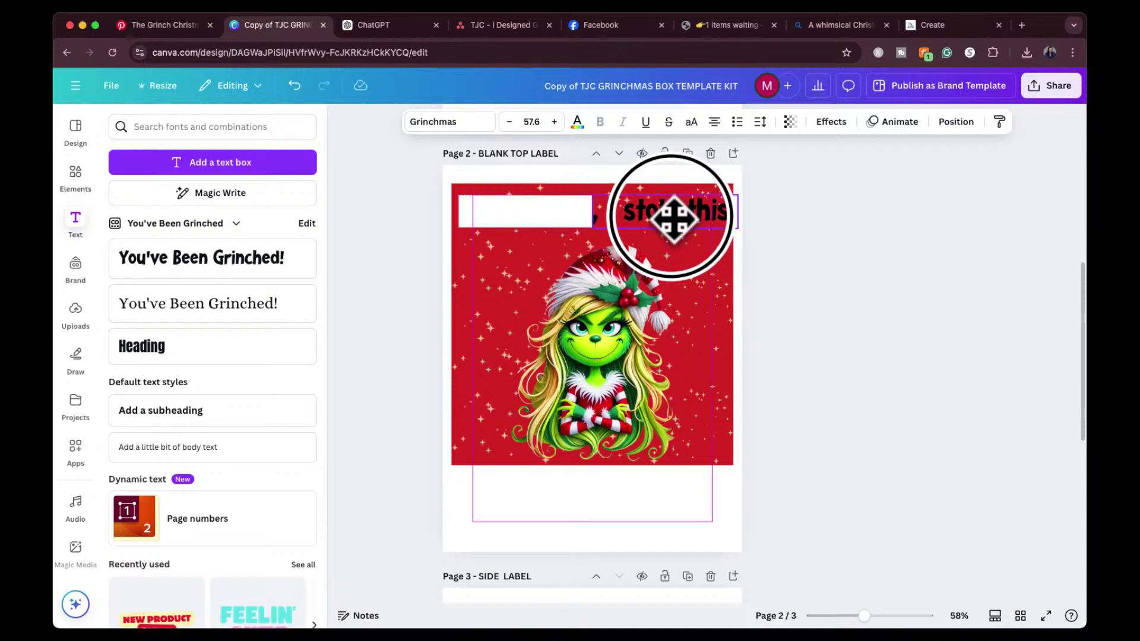
{"action": "mouse_move", "coordinate": [674, 218]}
{"action": "left_mouse_down"}
{"action": "mouse_move", "coordinate": [720, 224]}
{"action": "mouse_move", "coordinate": [662, 221]}
{"action": "left_mouse_up"}
{"action": "mouse_move", "coordinate": [569, 215]}
{"action": "left_mouse_down"}
{"action": "mouse_move", "coordinate": [587, 228]}
{"action": "mouse_move", "coordinate": [553, 218]}
{"action": "left_mouse_up"}
{"action": "left_click", "coordinate": [668, 219]}
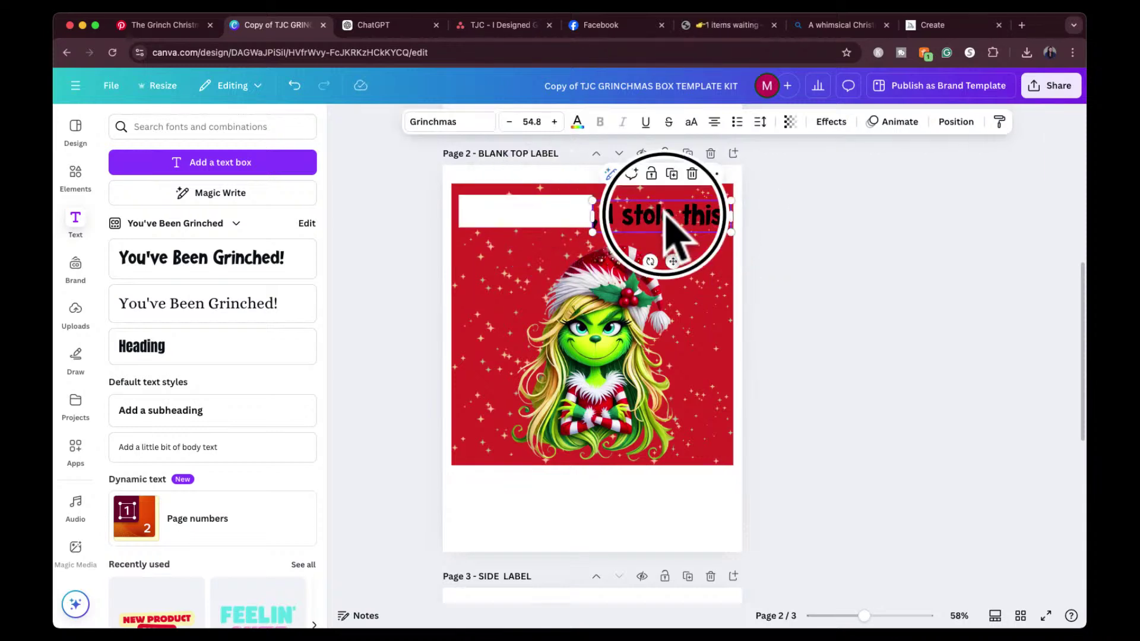
{"action": "left_click", "coordinate": [843, 237]}
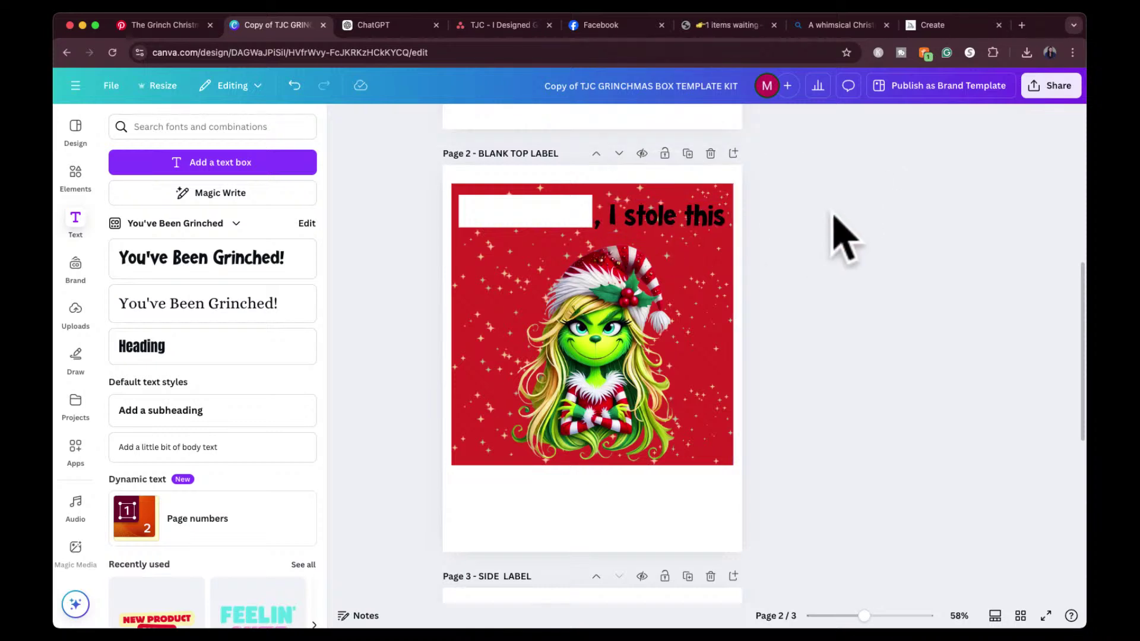
Shrink the Grinch image and centre it beneath the top text, leaving room below it.
{"action": "left_click", "coordinate": [600, 352]}
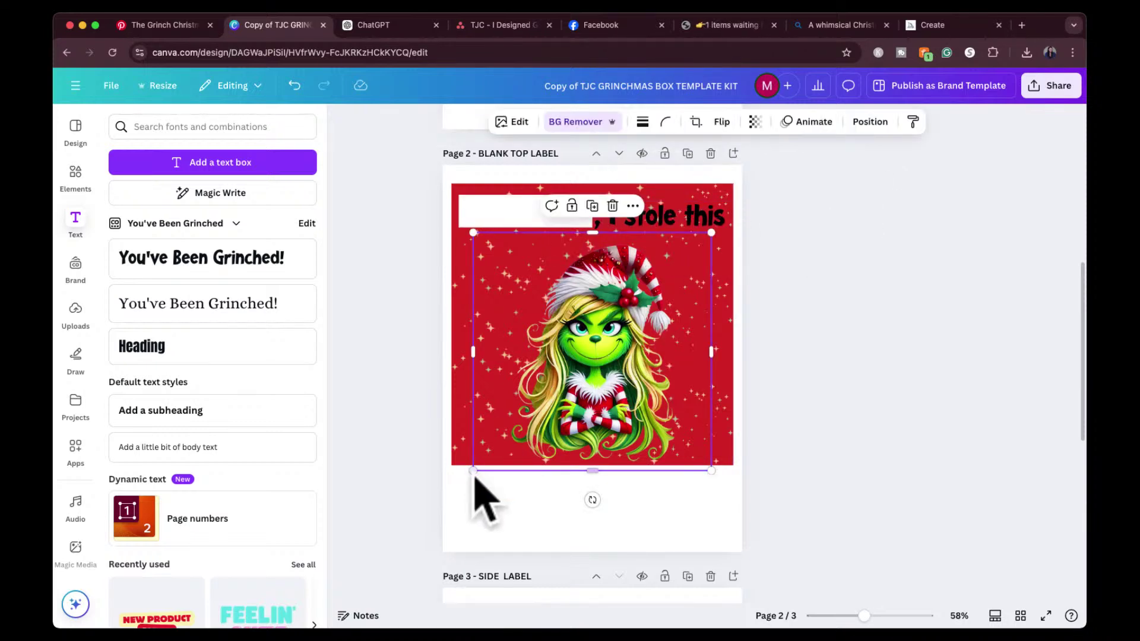
{"action": "left_click_drag", "start_coordinate": [473, 471], "coordinate": [511, 433]}
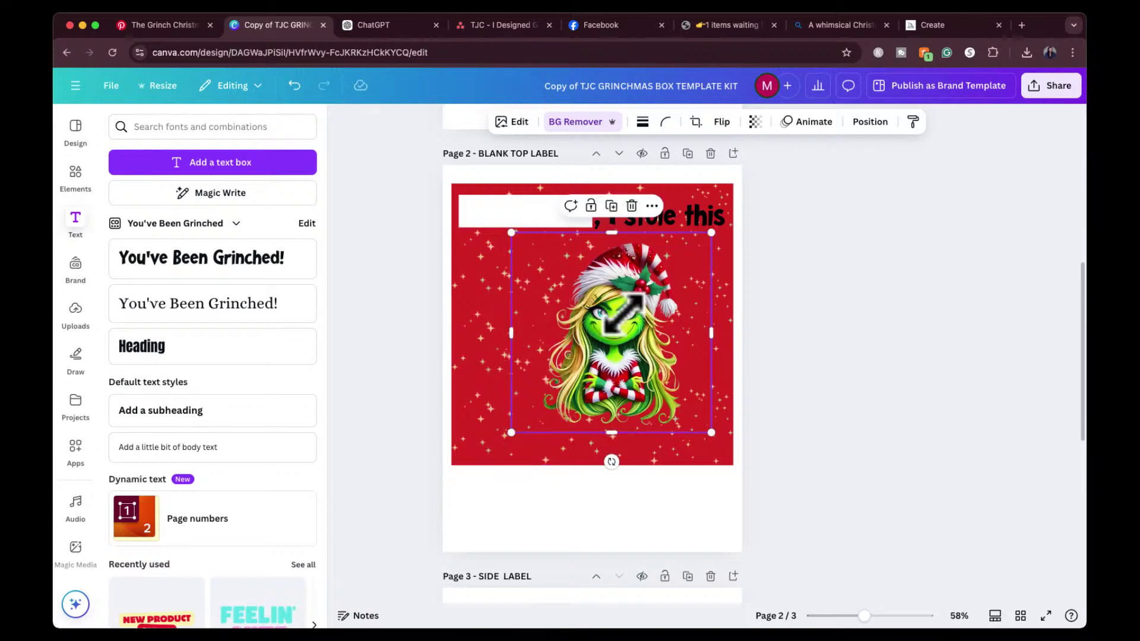
{"action": "left_click_drag", "start_coordinate": [630, 307], "coordinate": [612, 312]}
{"action": "left_click", "coordinate": [823, 291]}
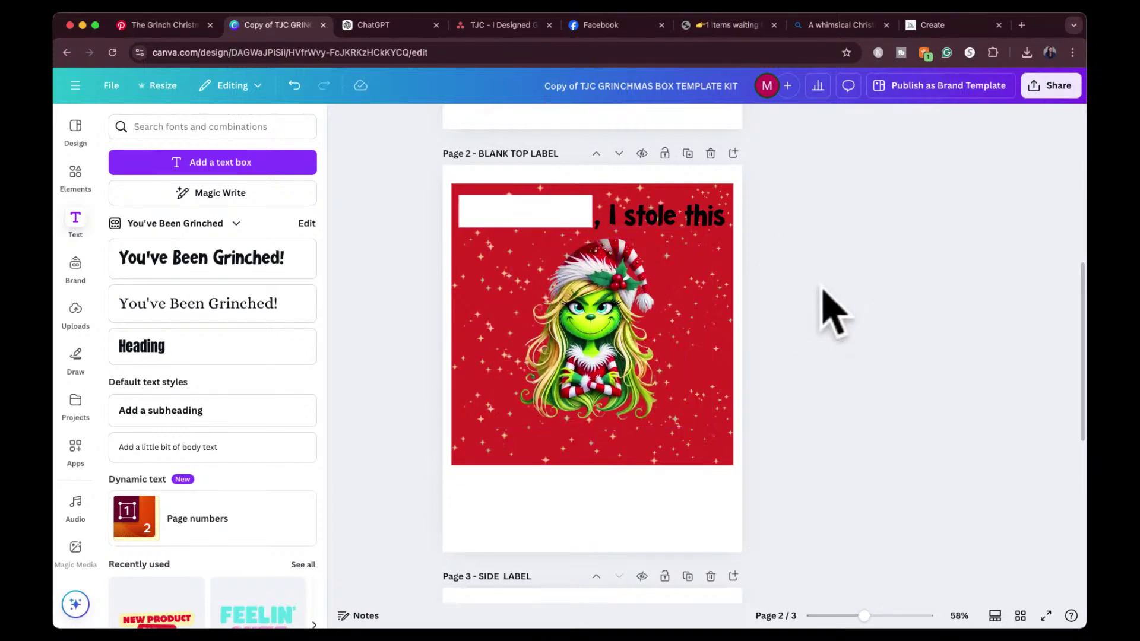
Delete the extra sparkle graphics around the Grinch, keeping only the lower-left and upper-right clusters.
{"action": "left_click", "coordinate": [726, 318]}
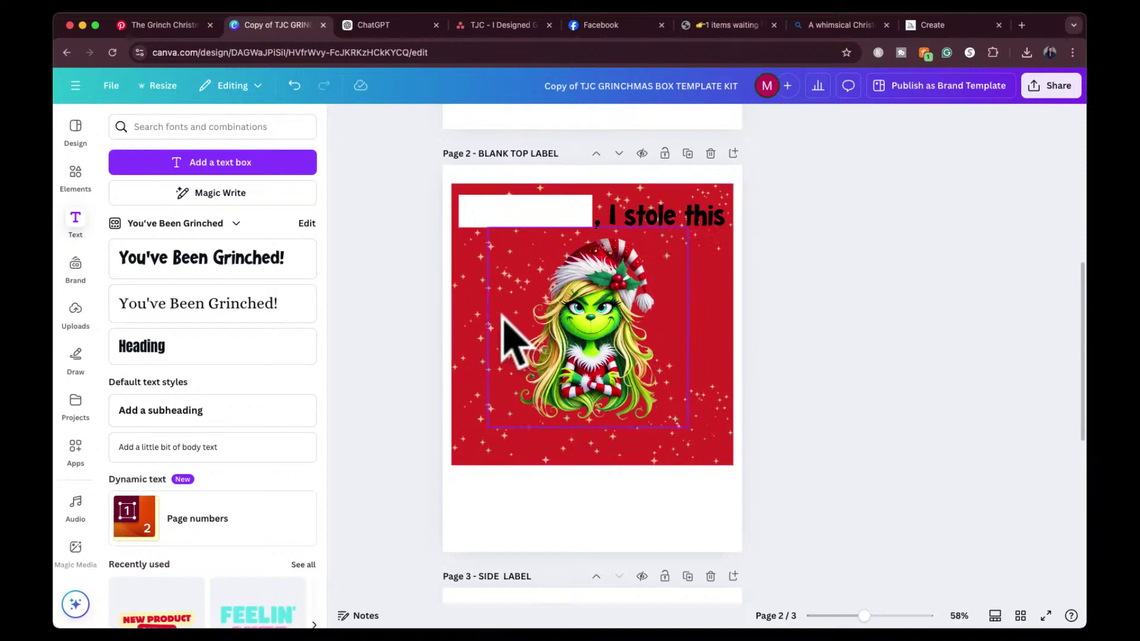
{"action": "left_click", "coordinate": [487, 338]}
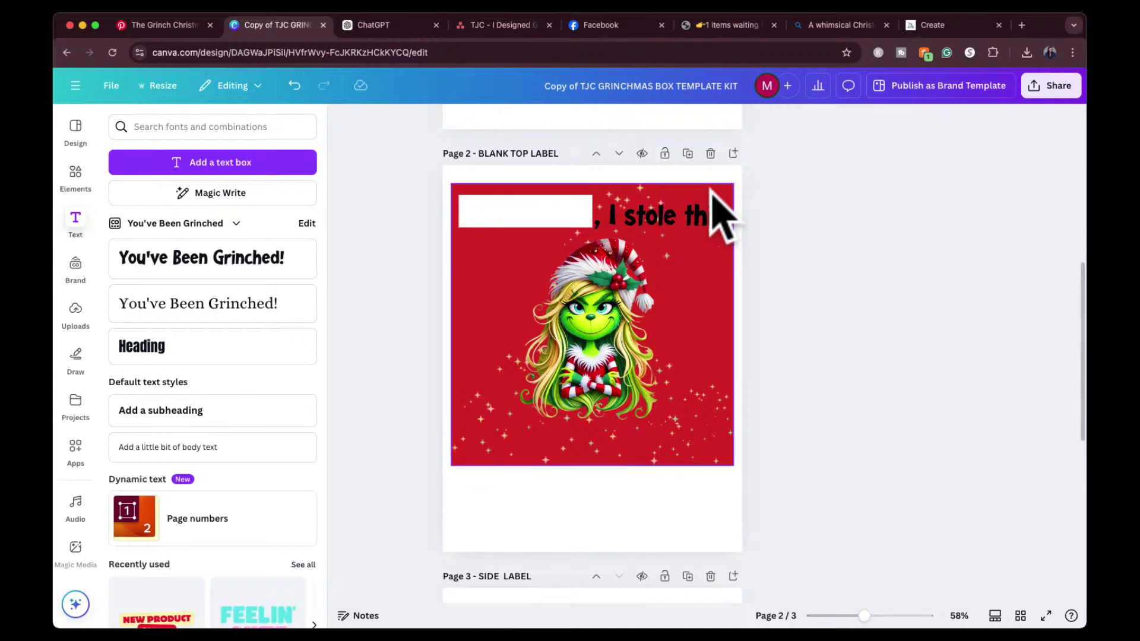
{"action": "left_click", "coordinate": [632, 452]}
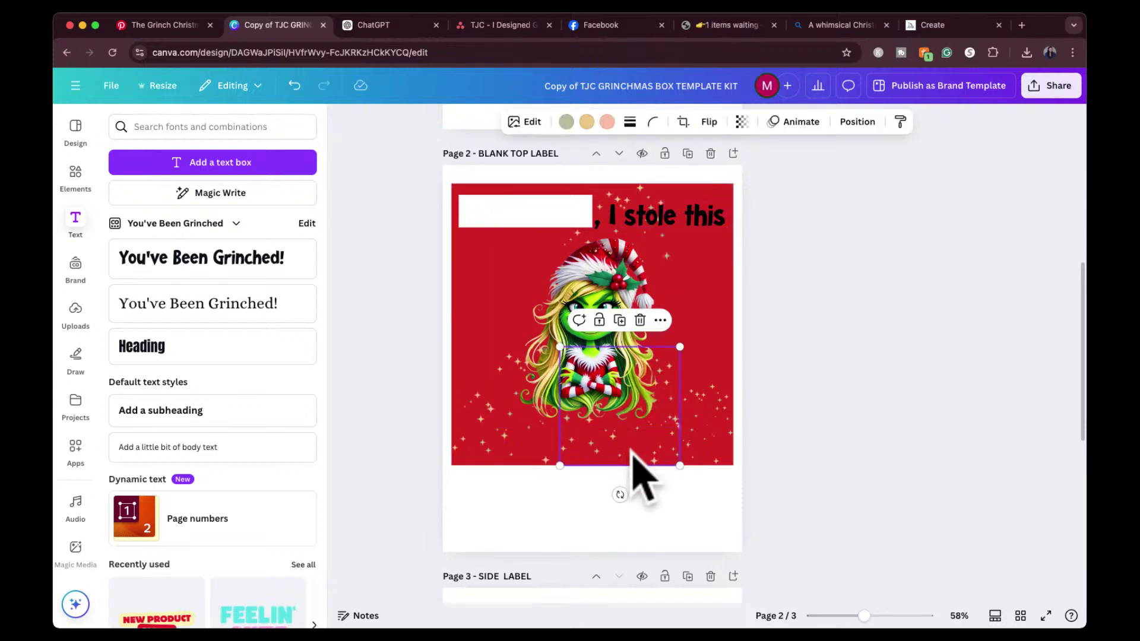
{"action": "left_click", "coordinate": [667, 471]}
{"action": "left_click", "coordinate": [693, 477]}
{"action": "left_click", "coordinate": [693, 472]}
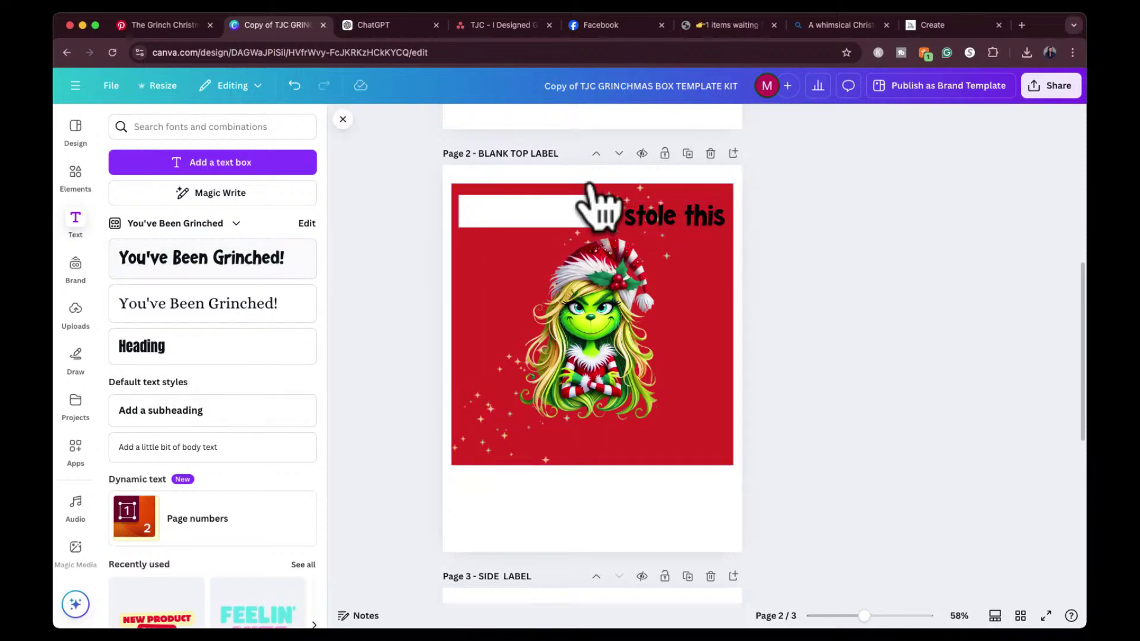
Duplicate the top text, place the copy below the Grinch and reword it to "just for you!".
{"action": "left_click", "coordinate": [668, 205]}
{"action": "left_click", "coordinate": [674, 174]}
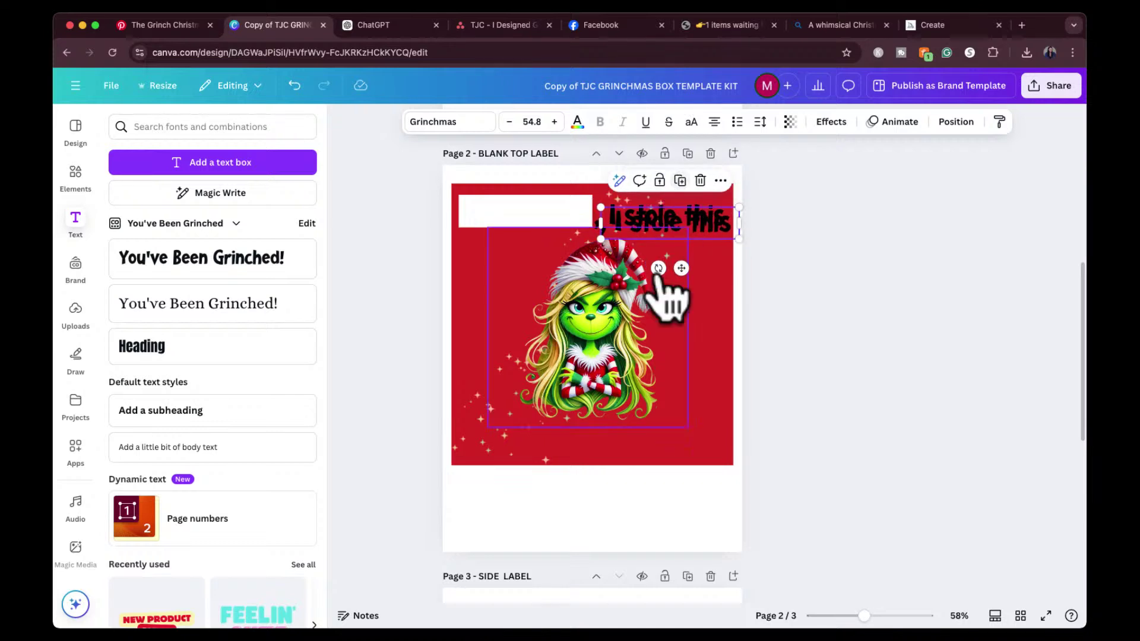
{"action": "left_click_drag", "start_coordinate": [674, 226], "coordinate": [593, 454]}
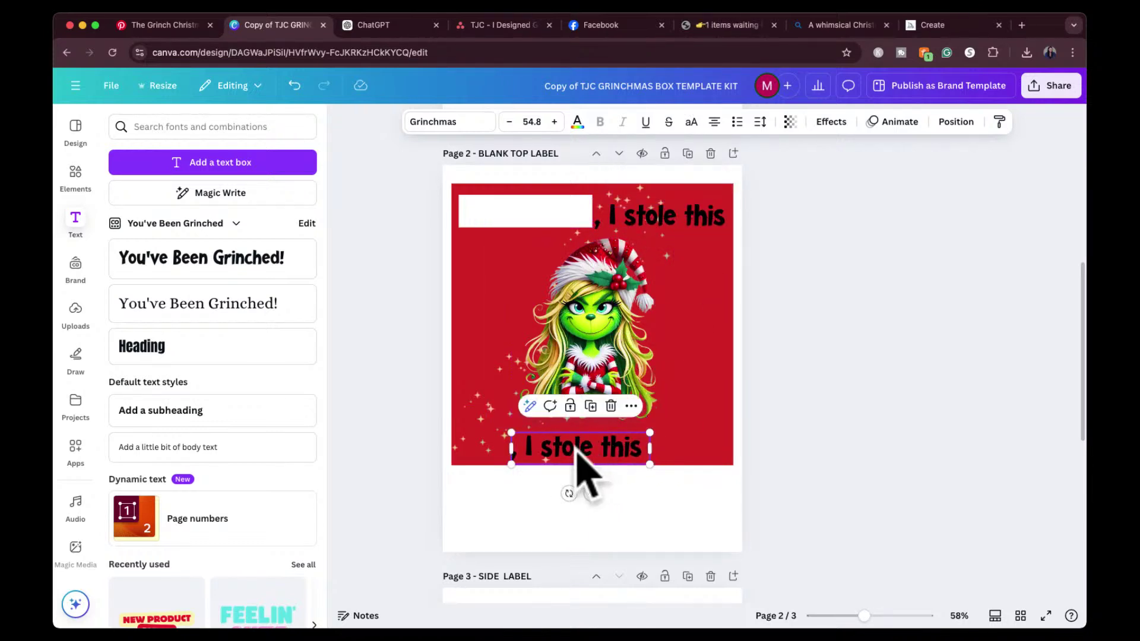
{"action": "left_click", "coordinate": [577, 450]}
{"action": "type", "text": "it's"}
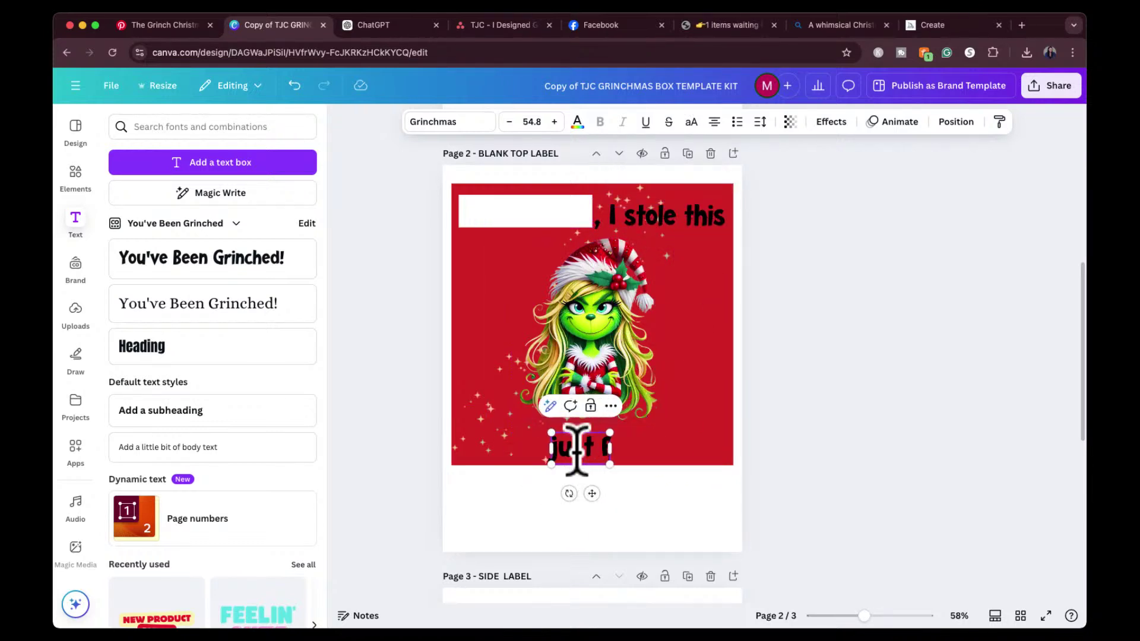
{"action": "left_click", "coordinate": [839, 433]}
{"action": "left_click_drag", "start_coordinate": [571, 469], "coordinate": [574, 450]}
Move the lower-left sparkles slightly higher and the upper sparkles further into the background's upper-right corner.
{"action": "left_click_drag", "start_coordinate": [497, 432], "coordinate": [497, 405]}
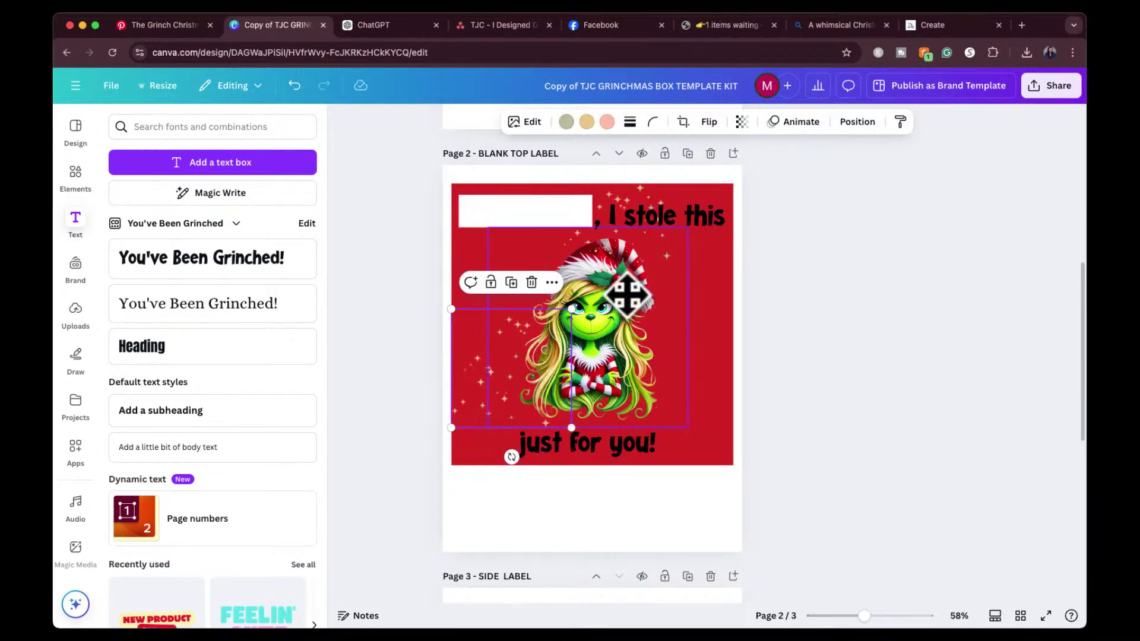
{"action": "left_click_drag", "start_coordinate": [657, 216], "coordinate": [697, 198]}
{"action": "left_click", "coordinate": [854, 275]}
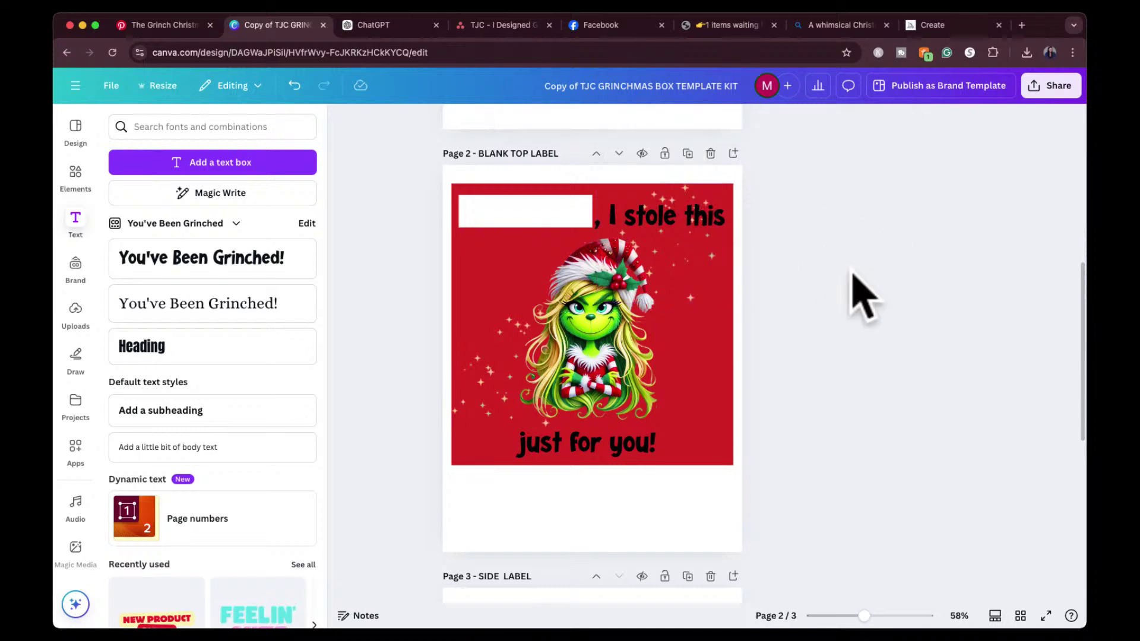
Search the design elements for "ornaments".
{"action": "left_click", "coordinate": [76, 178]}
{"action": "left_click", "coordinate": [166, 126]}
{"action": "type", "text": "shape"}
{"action": "key", "text": "Return"}
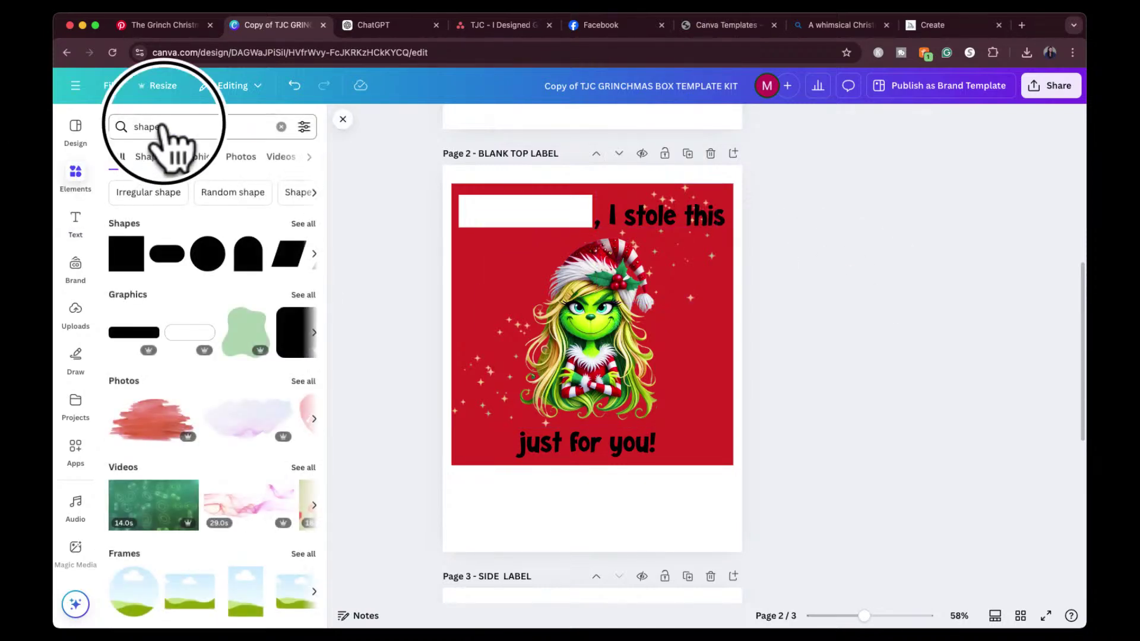
{"action": "double_click", "coordinate": [167, 126]}
{"action": "type", "text": "or"}
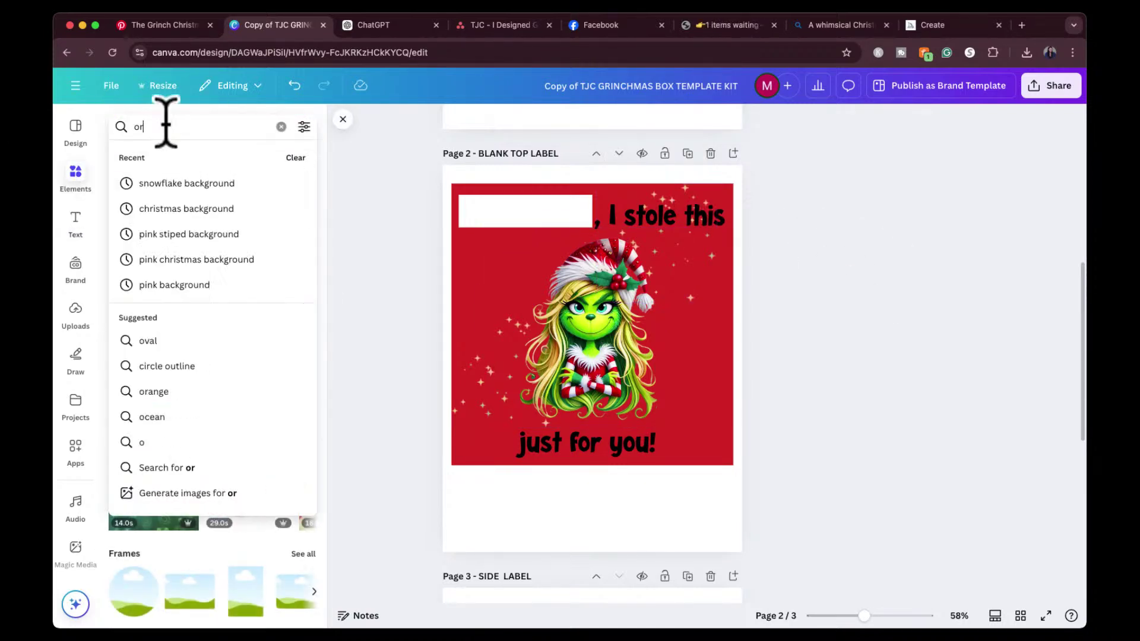
{"action": "type", "text": "naments"}
{"action": "key", "text": "Return"}
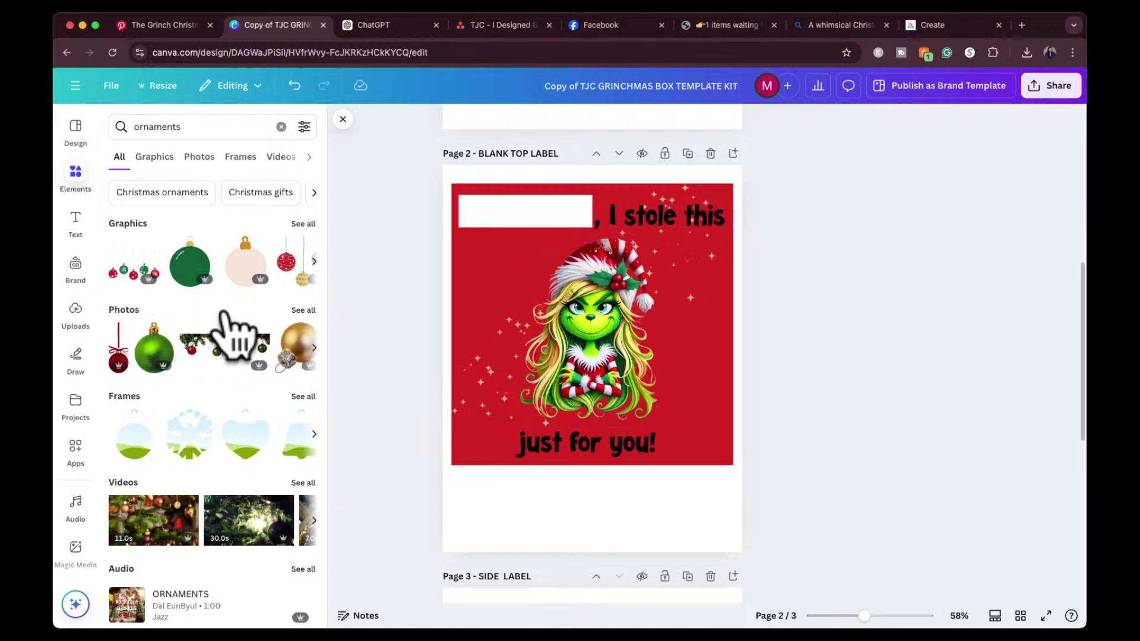
Try the evergreen garland photo with hanging ornaments over the label and delete it.
{"action": "left_click", "coordinate": [237, 367]}
{"action": "mouse_move", "coordinate": [597, 343]}
{"action": "left_mouse_down"}
{"action": "mouse_move", "coordinate": [606, 224]}
{"action": "mouse_move", "coordinate": [600, 204]}
{"action": "mouse_move", "coordinate": [577, 202]}
{"action": "mouse_move", "coordinate": [593, 364]}
{"action": "left_mouse_up"}
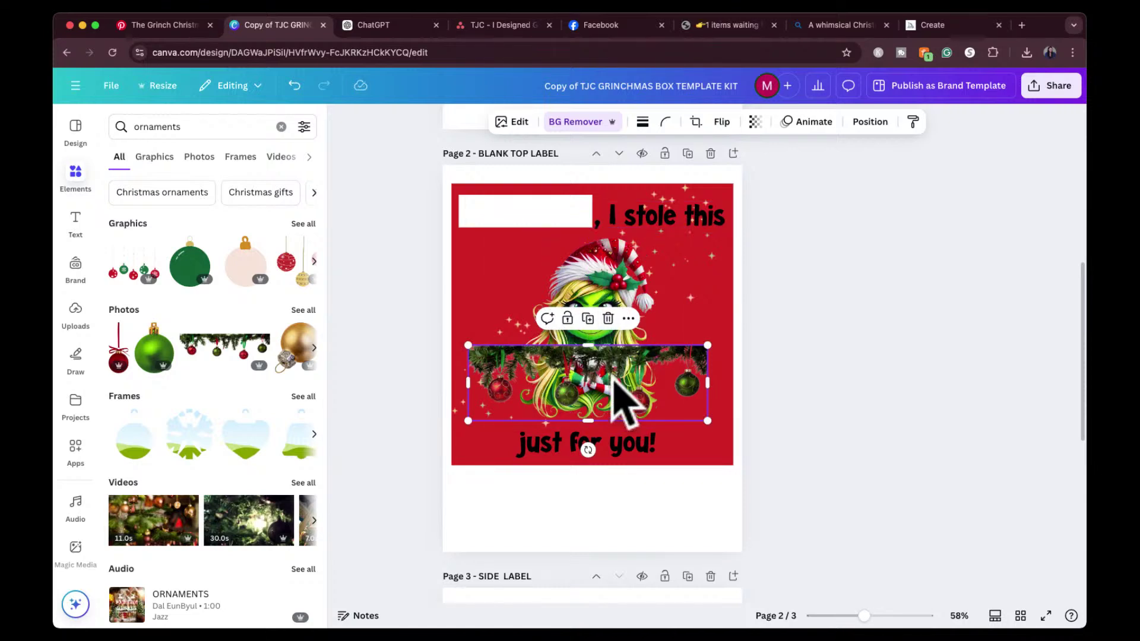
{"action": "key", "text": "Delete"}
{"action": "scroll", "coordinate": [250, 421], "scroll_direction": "down", "scroll_amount": 1}
{"action": "scroll", "coordinate": [249, 421], "scroll_direction": "up", "scroll_amount": 1}
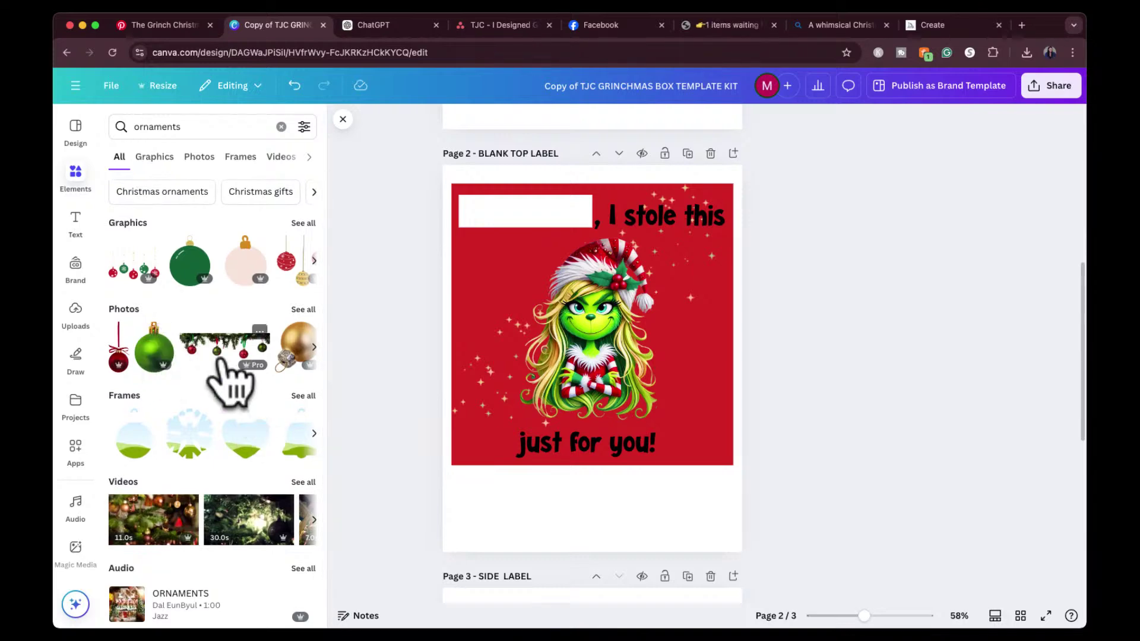
Add the red hanging ornament photo, shrink it and hang it below the white name box.
{"action": "left_click", "coordinate": [116, 352]}
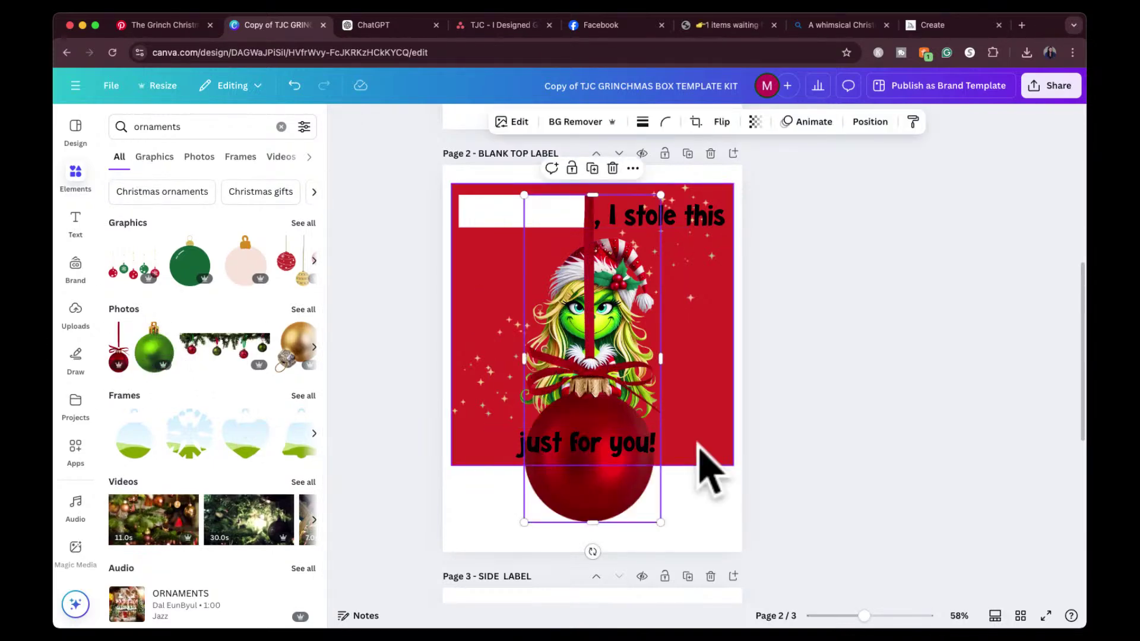
{"action": "left_click_drag", "start_coordinate": [662, 522], "coordinate": [481, 297]}
{"action": "left_click", "coordinate": [382, 376]}
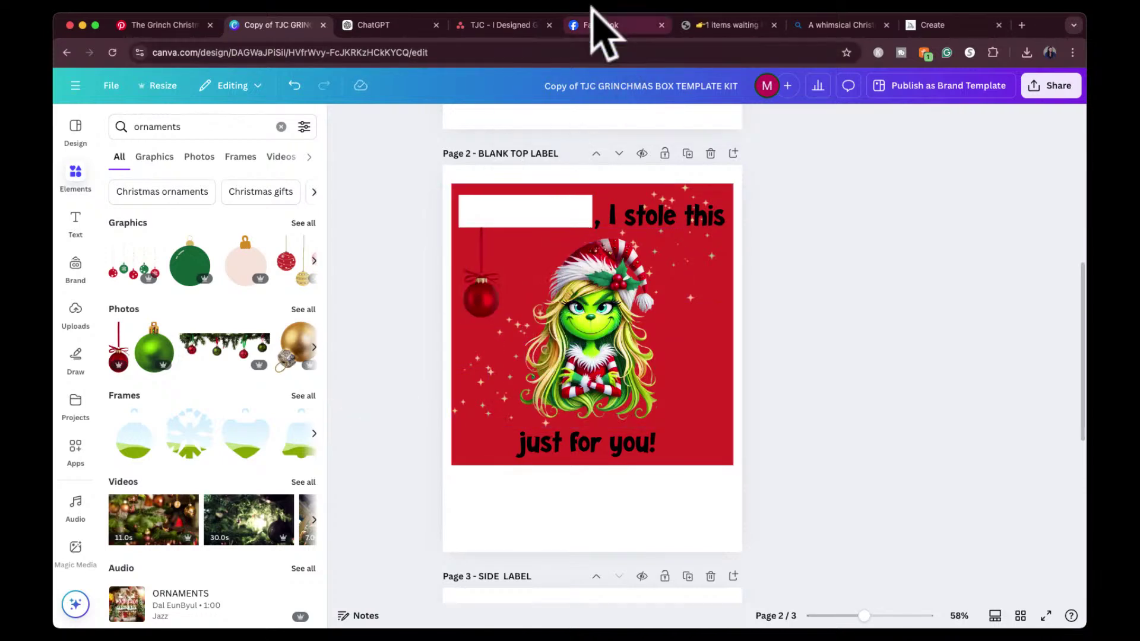
Review the Grinch box template on Pinterest for decoration ideas and return to the Canva design.
{"action": "left_click", "coordinate": [167, 25]}
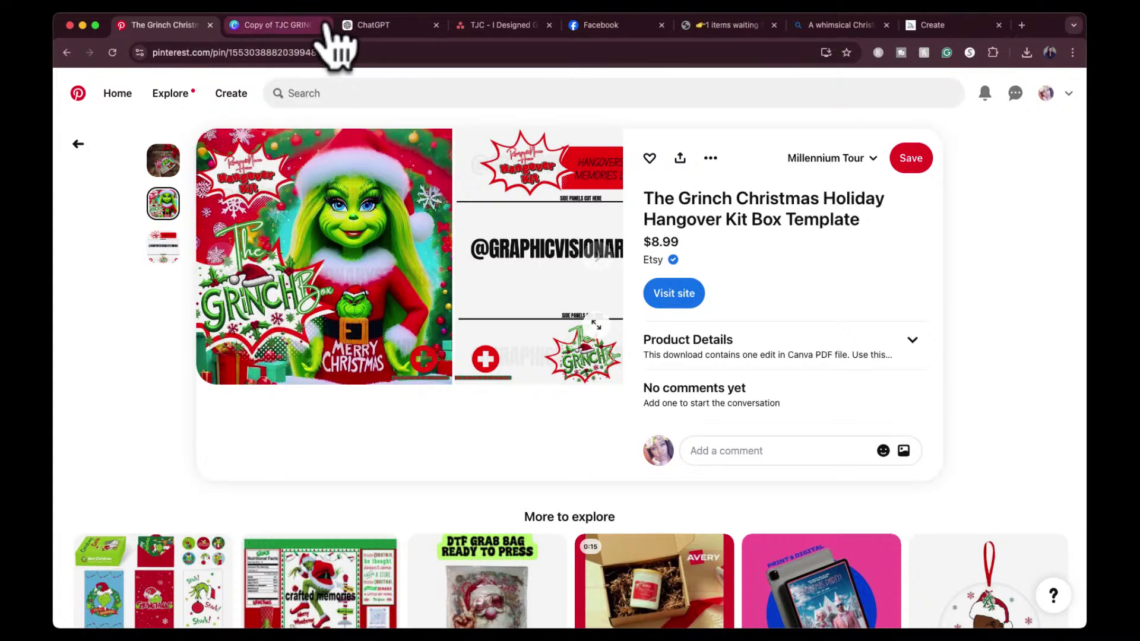
{"action": "left_click", "coordinate": [278, 26]}
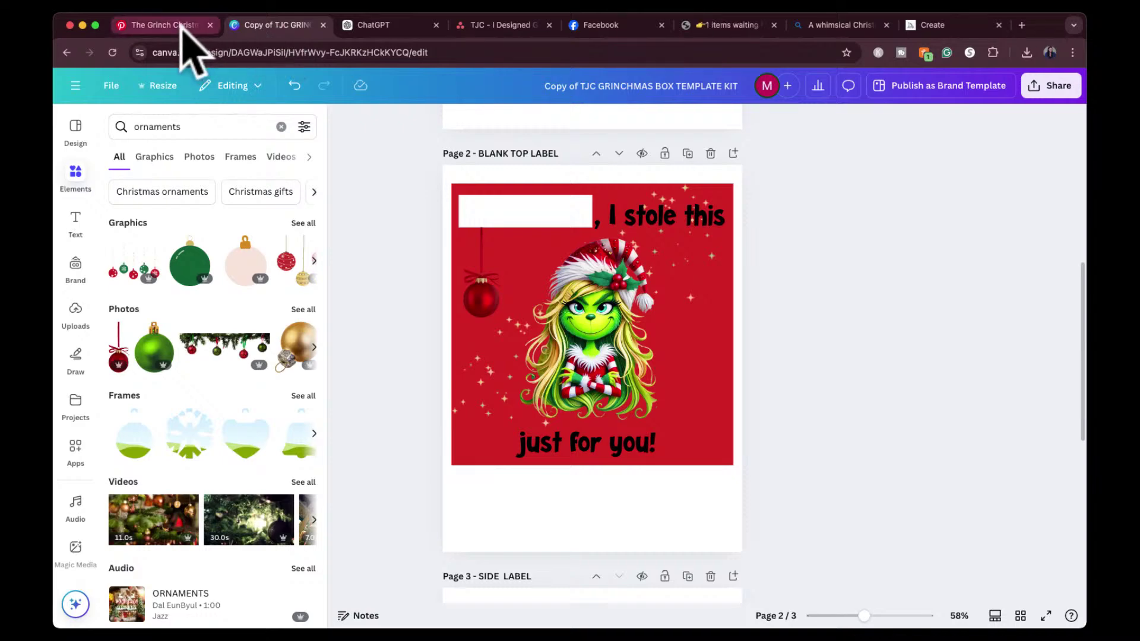
{"action": "left_click", "coordinate": [160, 25]}
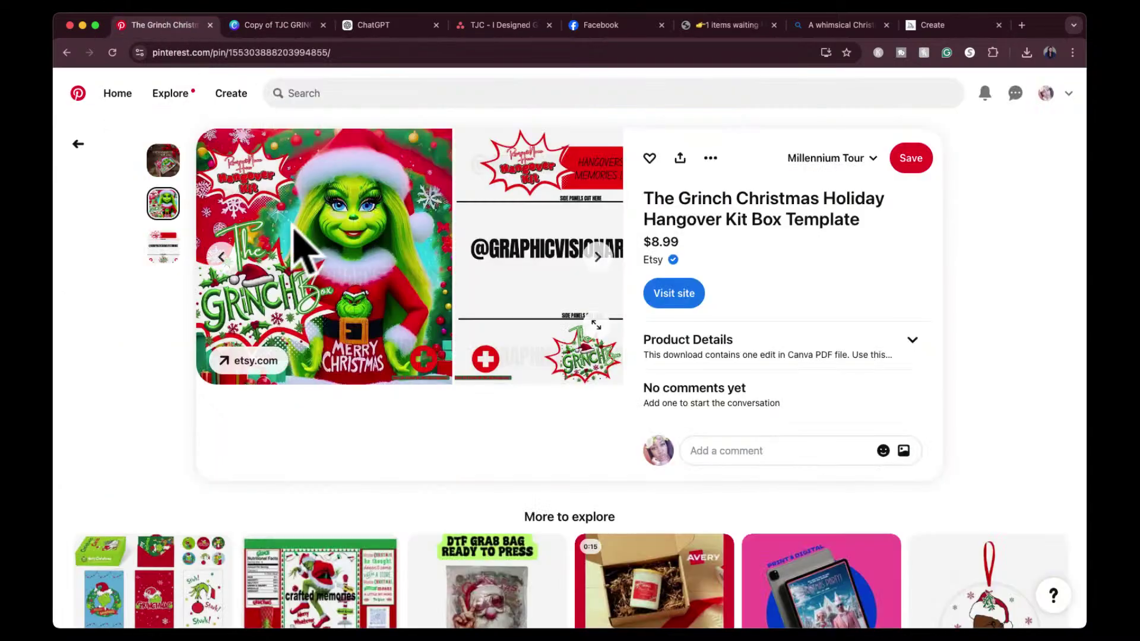
{"action": "left_click", "coordinate": [275, 26]}
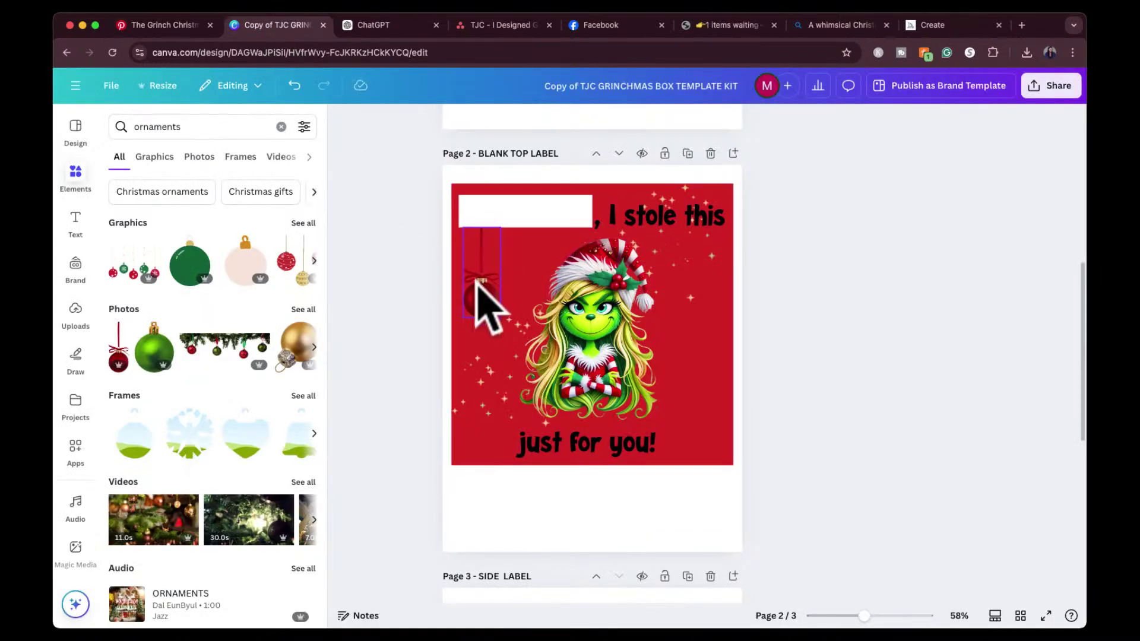
Replace the red ornament with the red-bowed, ornamented wreath graphic found by searching for "christmas wreath".
{"action": "double_click", "coordinate": [187, 127]}
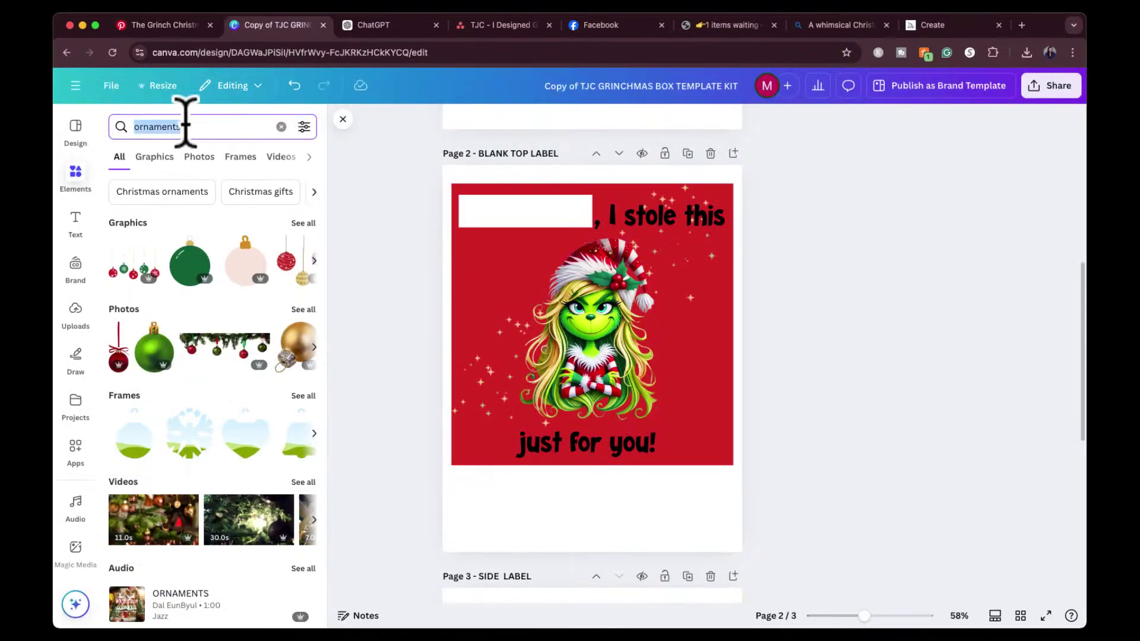
{"action": "type", "text": "christma"}
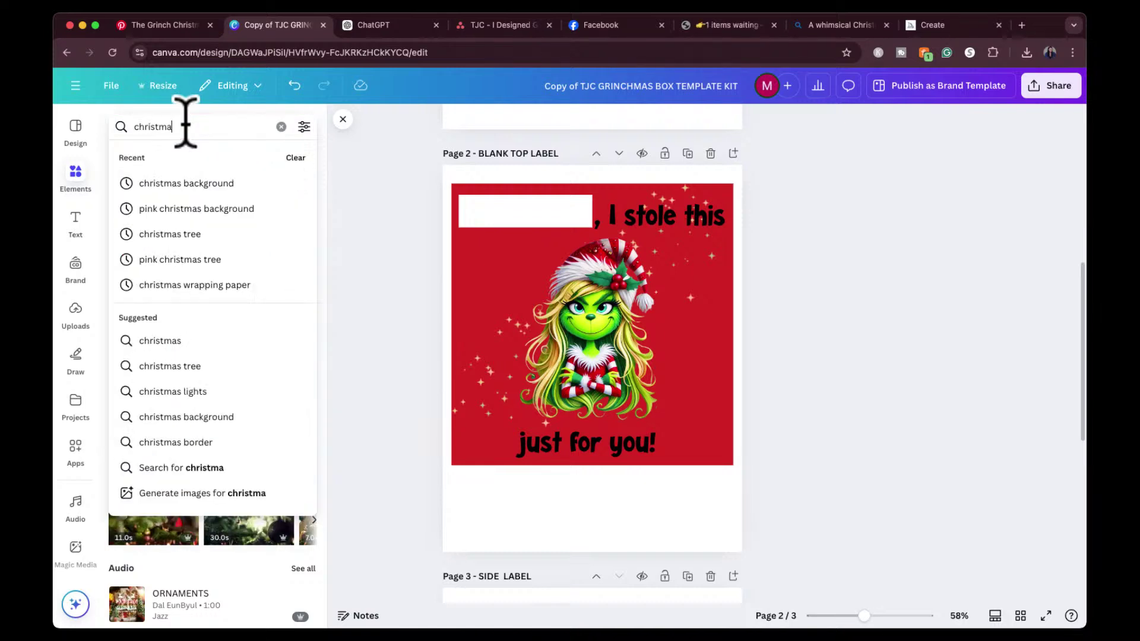
{"action": "type", "text": "s wreath"}
{"action": "key", "text": "Return"}
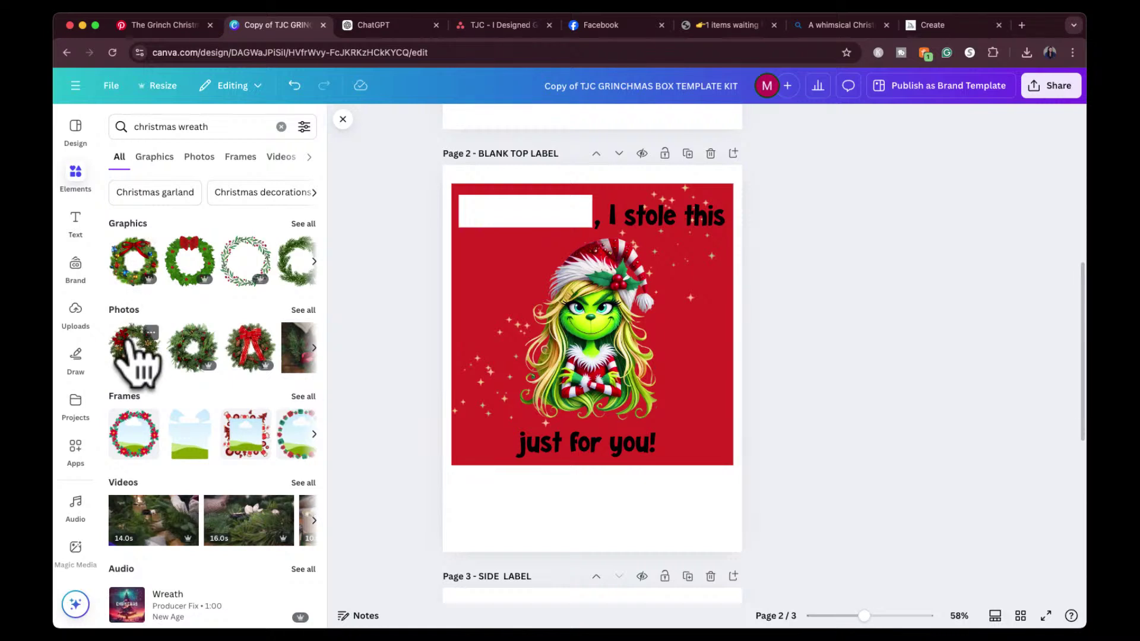
{"action": "left_click", "coordinate": [136, 264]}
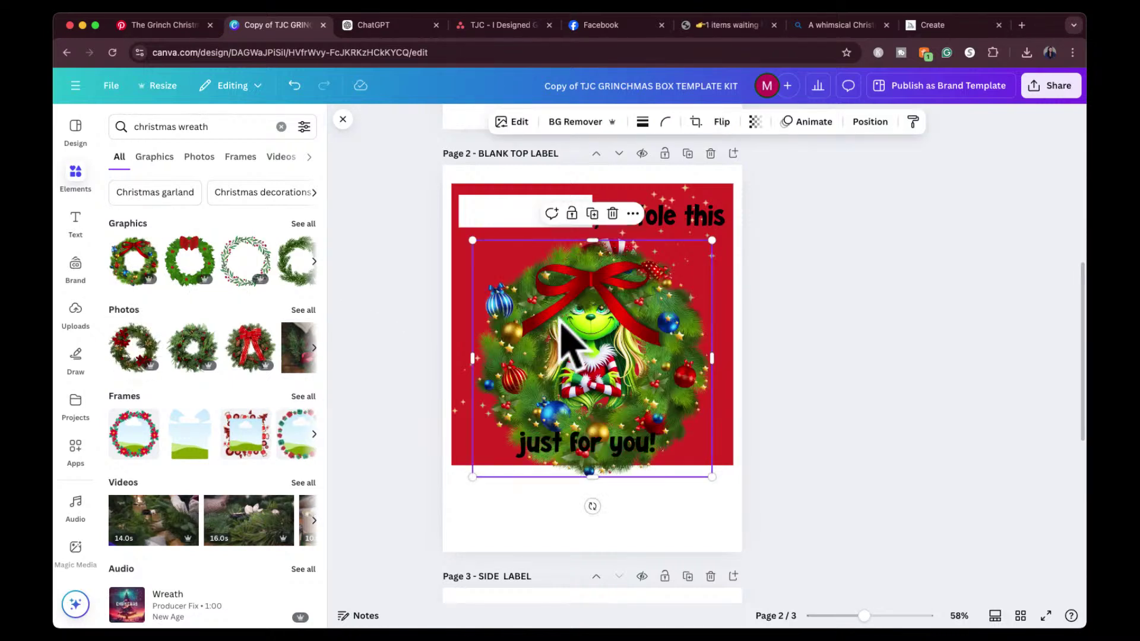
Move the wreath up so it surrounds the Grinch and send it behind the character.
{"action": "left_click_drag", "start_coordinate": [539, 321], "coordinate": [540, 300]}
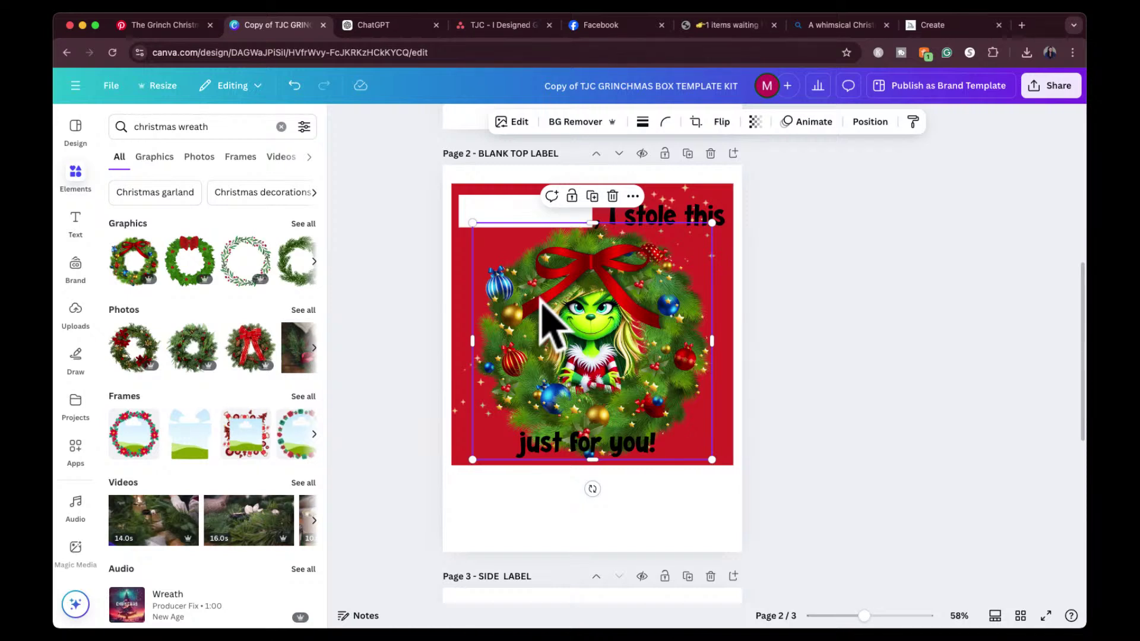
{"action": "key", "text": "super+bracketleft"}
{"action": "left_click", "coordinate": [853, 272]}
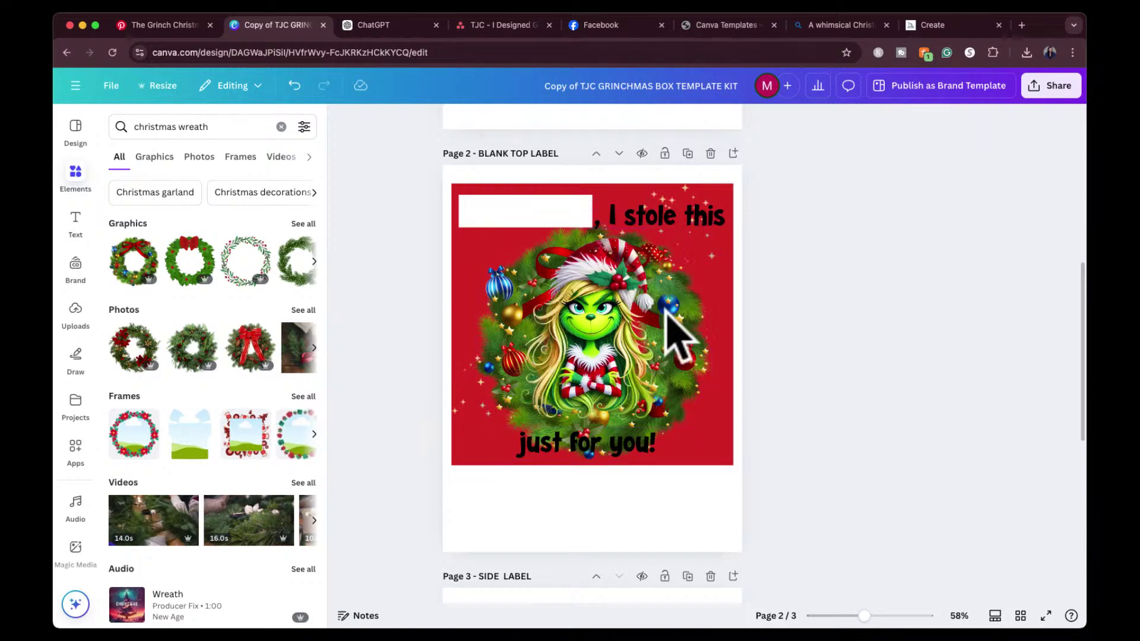
Enlarge the Grinch character slightly and re-centre it inside the Christmas wreath.
{"action": "left_click", "coordinate": [588, 336]}
{"action": "left_click_drag", "start_coordinate": [588, 332], "coordinate": [583, 345]}
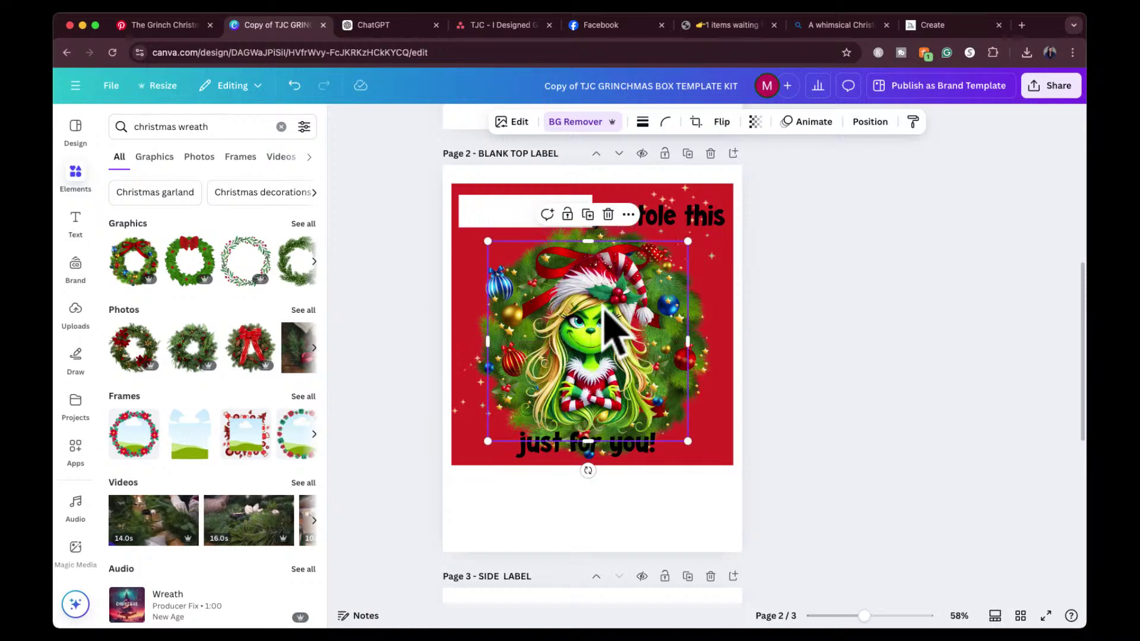
{"action": "left_click_drag", "start_coordinate": [687, 242], "coordinate": [712, 217]}
{"action": "mouse_move", "coordinate": [592, 314]}
{"action": "left_mouse_down"}
{"action": "mouse_move", "coordinate": [573, 313]}
{"action": "mouse_move", "coordinate": [582, 318]}
{"action": "left_mouse_up"}
{"action": "left_click", "coordinate": [808, 324]}
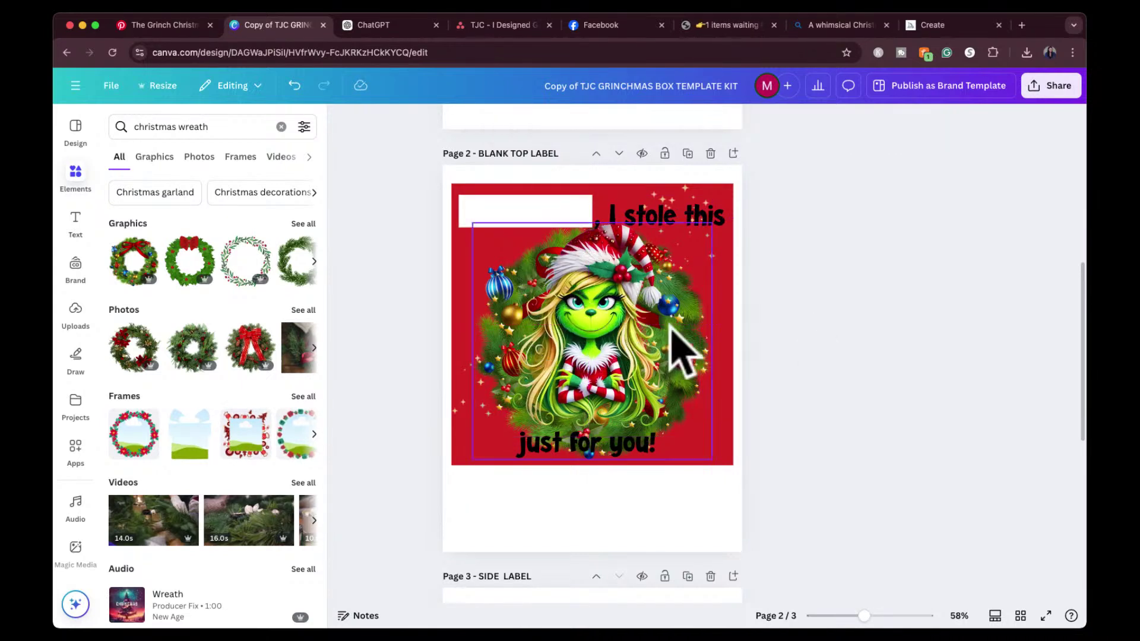
Increase the saturation of the lime-green tones in the Grinch image using the image's colour adjustments.
{"action": "left_click", "coordinate": [611, 330]}
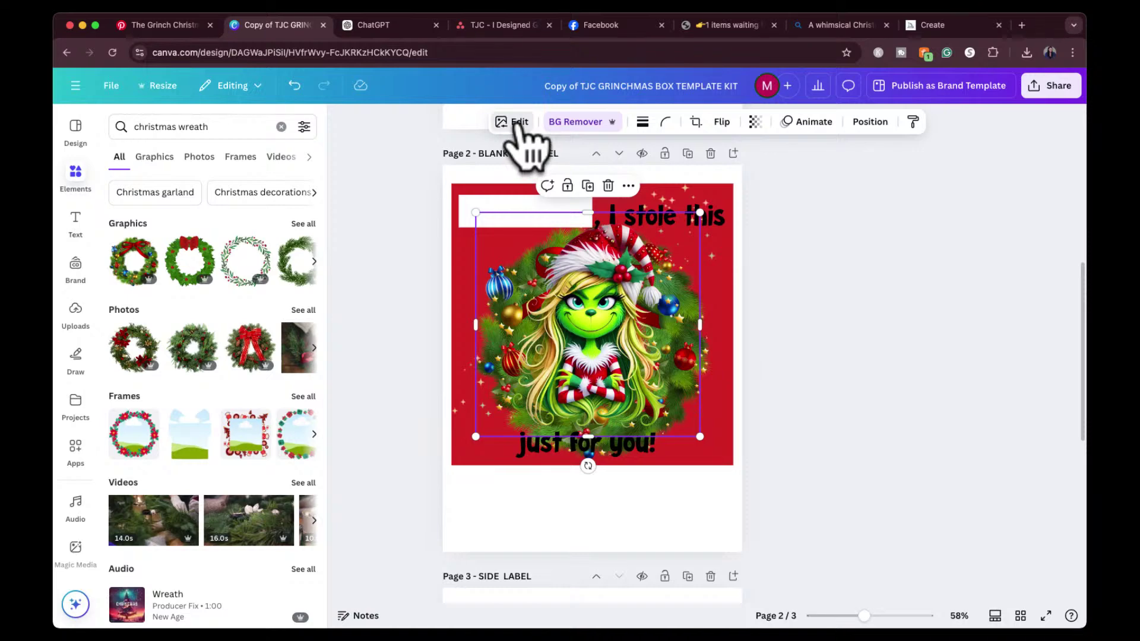
{"action": "left_click", "coordinate": [518, 125]}
{"action": "left_click", "coordinate": [242, 164]}
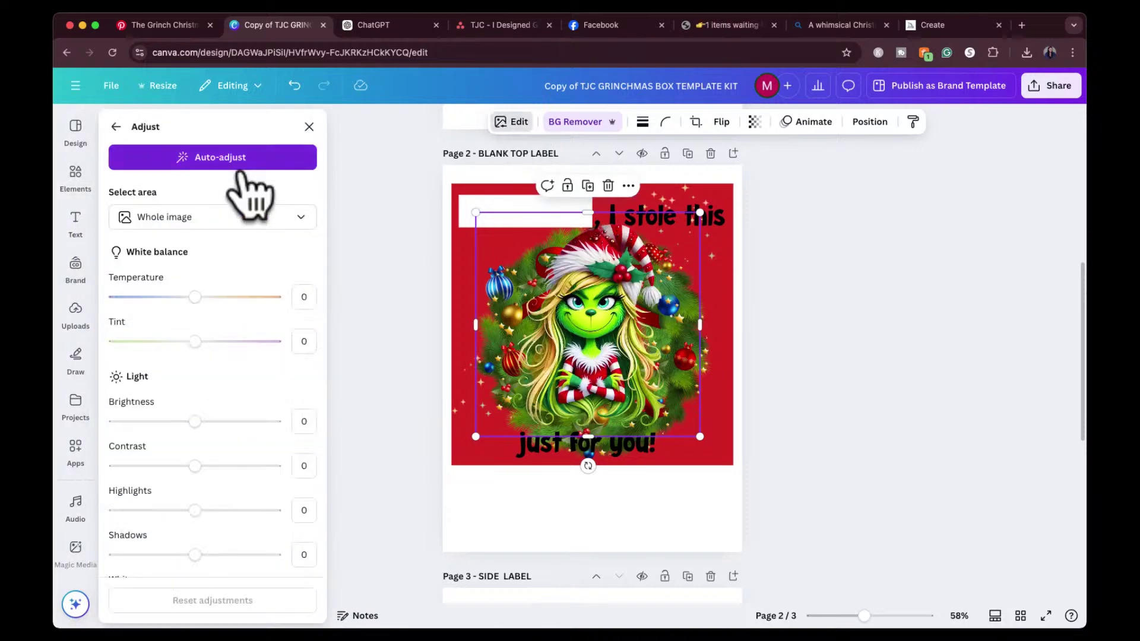
{"action": "scroll", "coordinate": [191, 420], "scroll_direction": "down", "scroll_amount": 10}
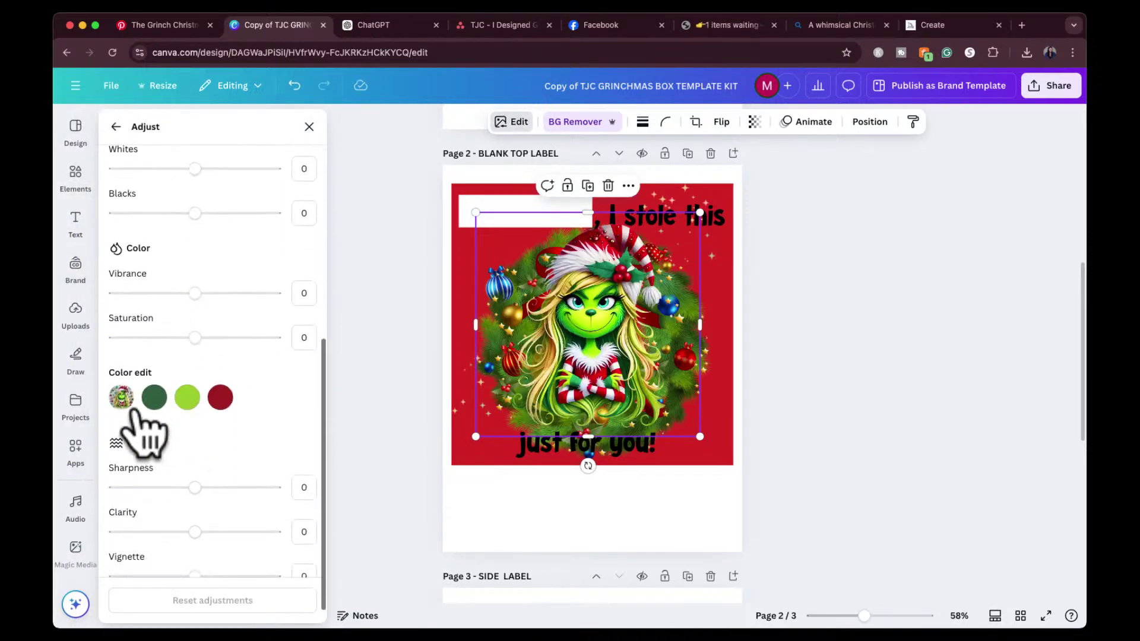
{"action": "left_click", "coordinate": [188, 399]}
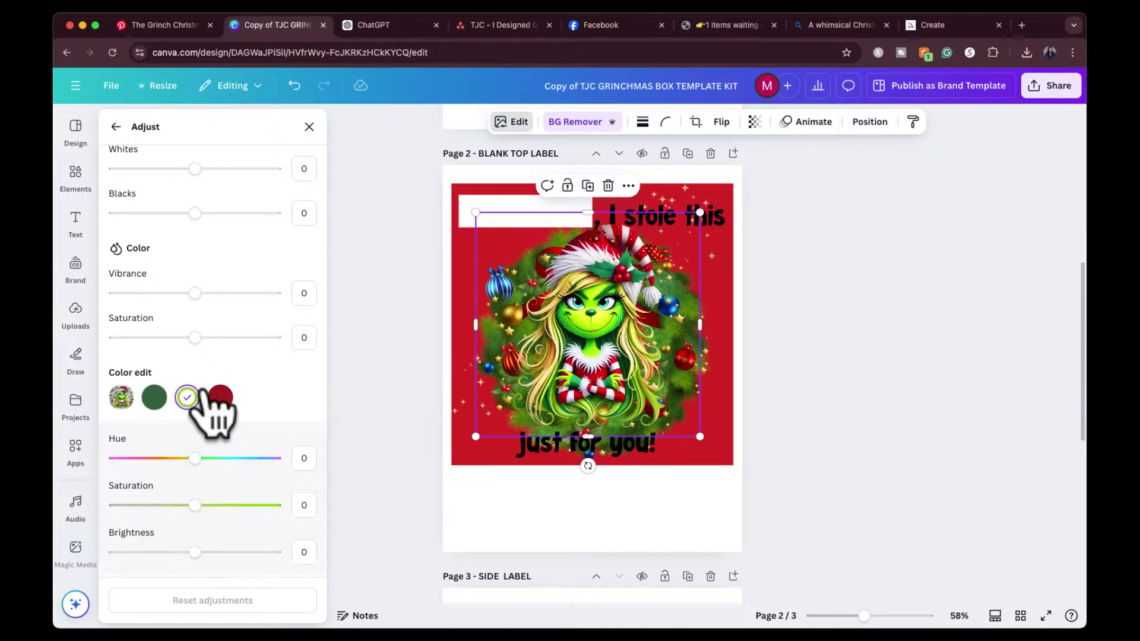
{"action": "mouse_move", "coordinate": [195, 458]}
{"action": "left_mouse_down"}
{"action": "mouse_move", "coordinate": [265, 459]}
{"action": "mouse_move", "coordinate": [114, 458]}
{"action": "mouse_move", "coordinate": [196, 458]}
{"action": "left_mouse_up"}
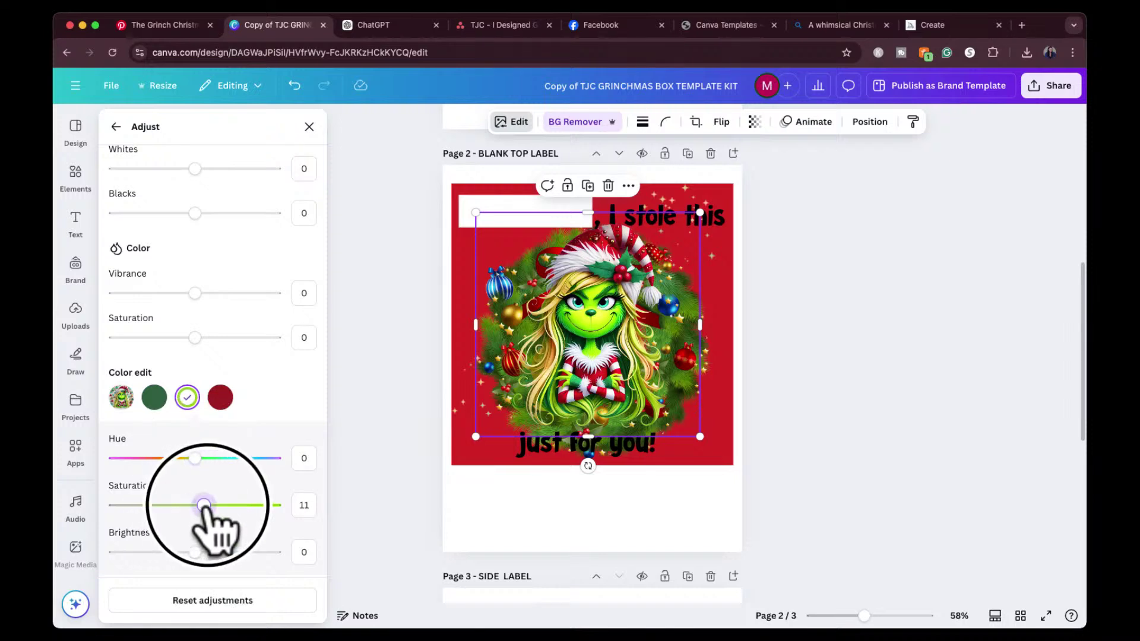
{"action": "left_click_drag", "start_coordinate": [172, 506], "coordinate": [222, 505]}
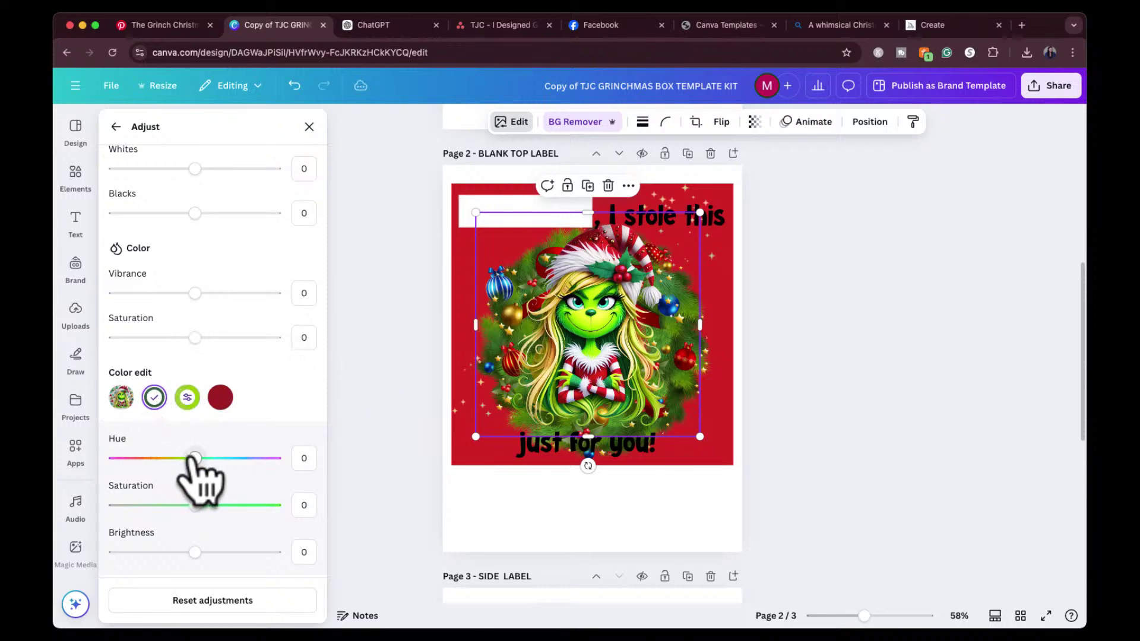
Adjust the hue and raise the saturation of the dark-green tones in the Grinch image.
{"action": "left_click_drag", "start_coordinate": [183, 458], "coordinate": [194, 457]}
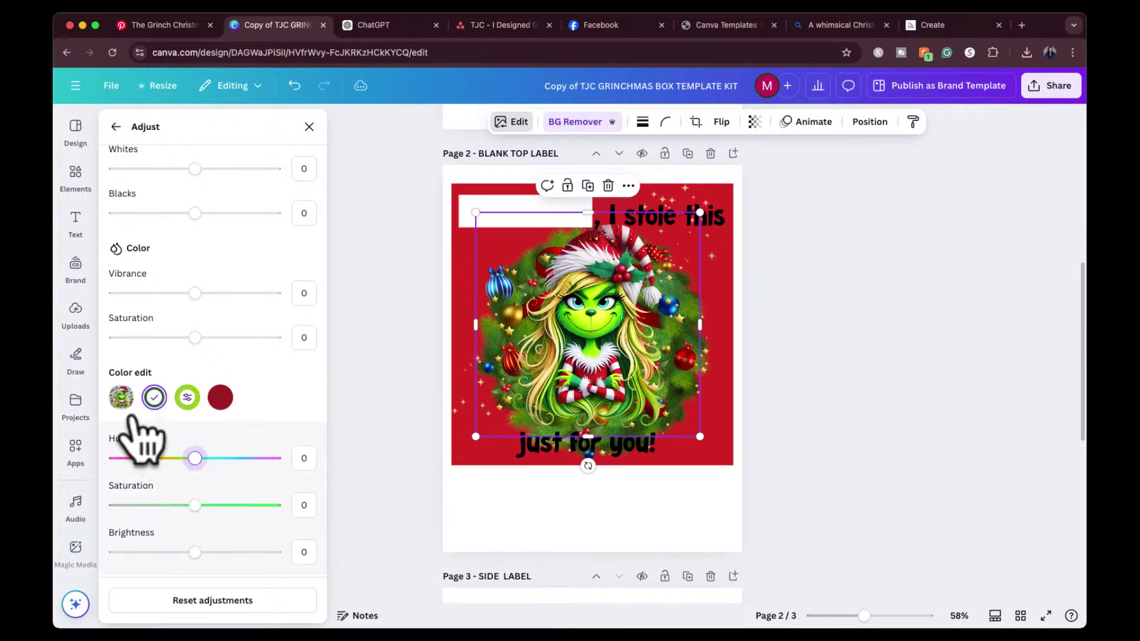
{"action": "left_click", "coordinate": [194, 458]}
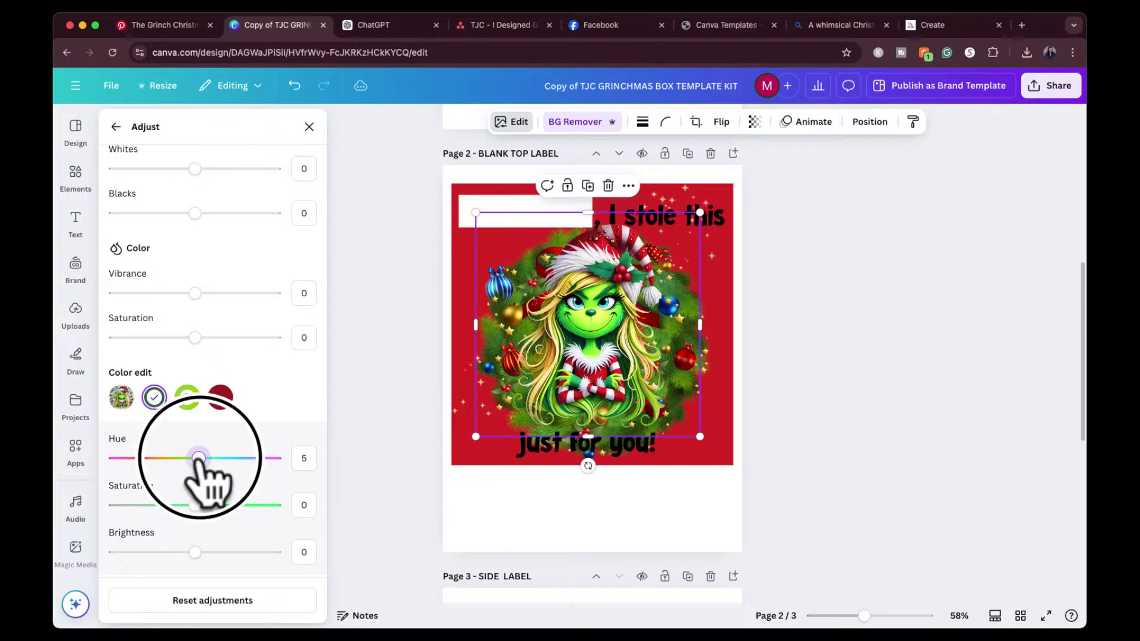
{"action": "left_click_drag", "start_coordinate": [195, 506], "coordinate": [220, 505]}
{"action": "left_click", "coordinate": [361, 421]}
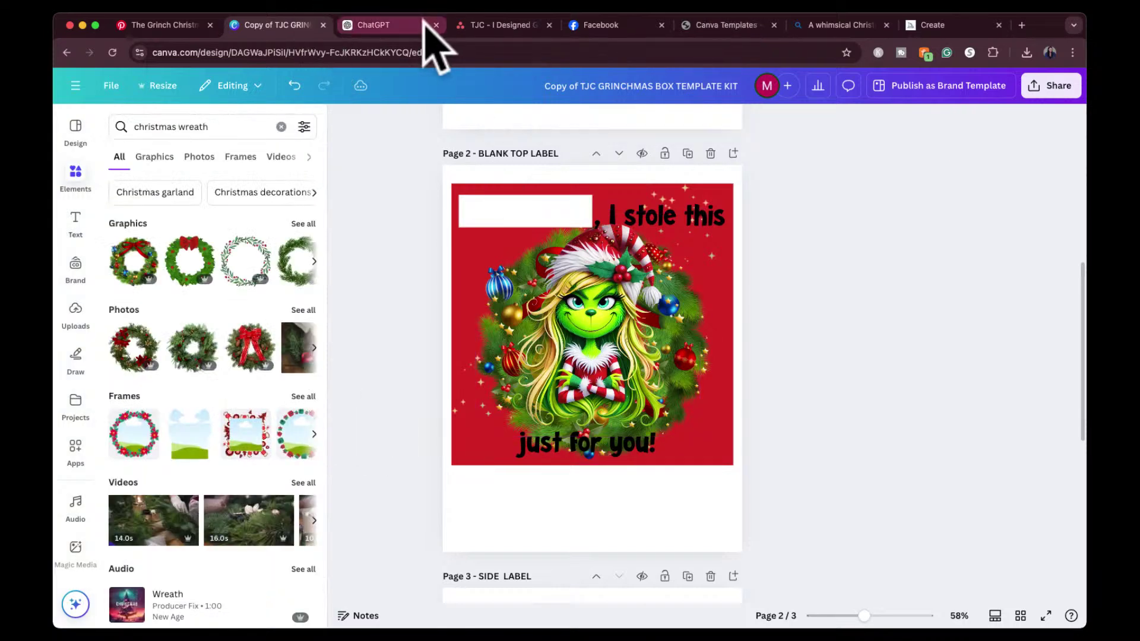
Compare the Grinch hangover kit box template on Pinterest with the Canva top label for more decoration ideas.
{"action": "left_click", "coordinate": [179, 25]}
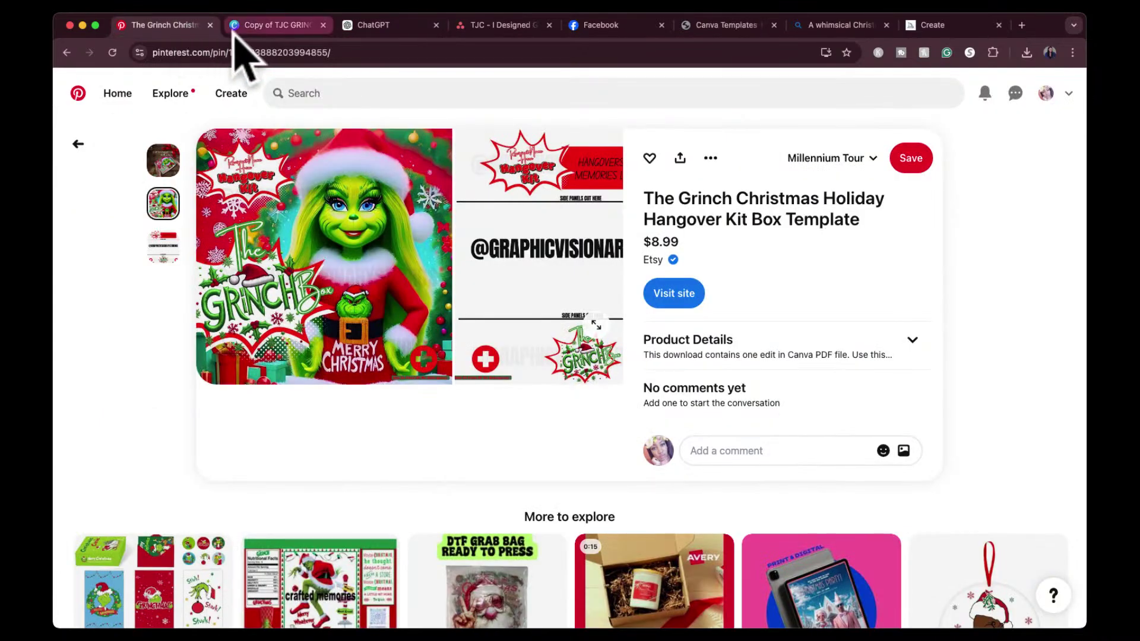
{"action": "left_click", "coordinate": [275, 25]}
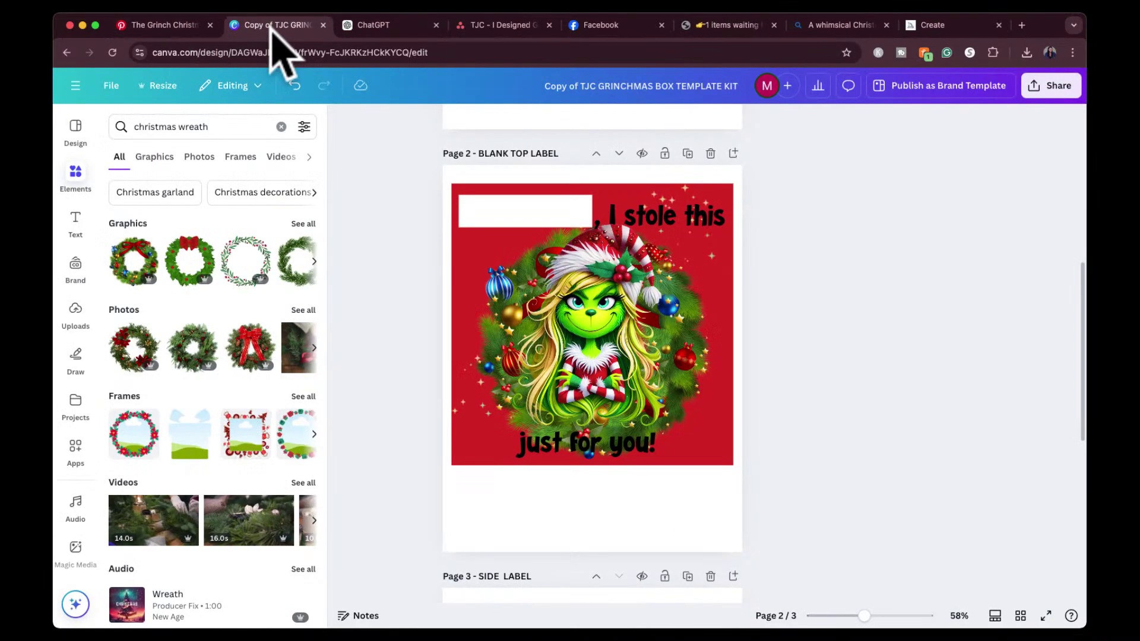
{"action": "left_click", "coordinate": [159, 25]}
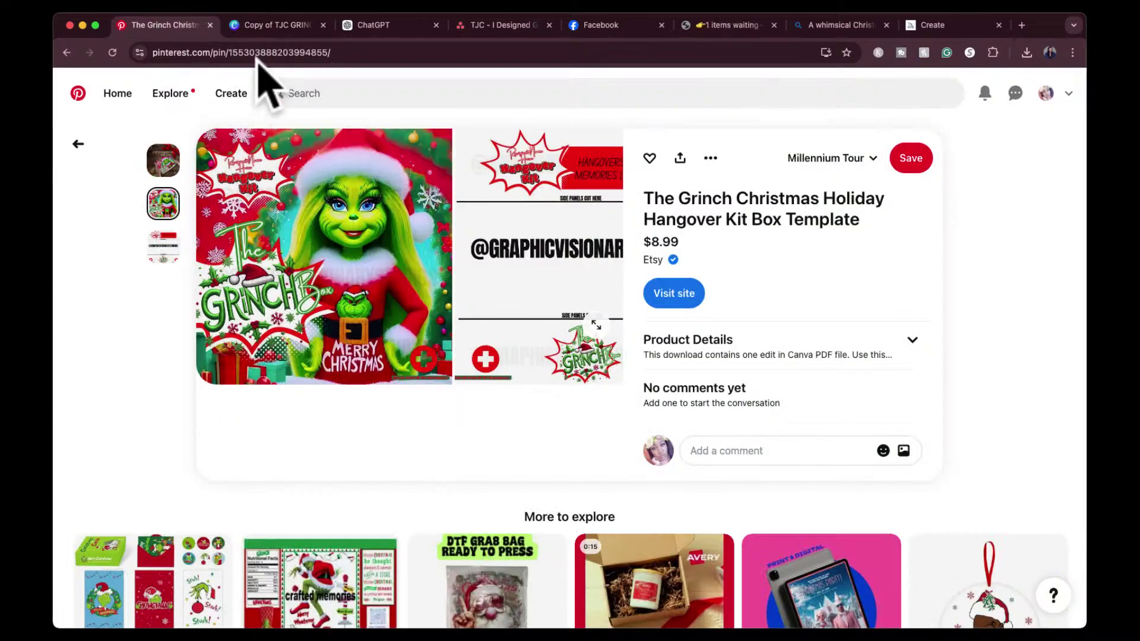
{"action": "left_click", "coordinate": [270, 25]}
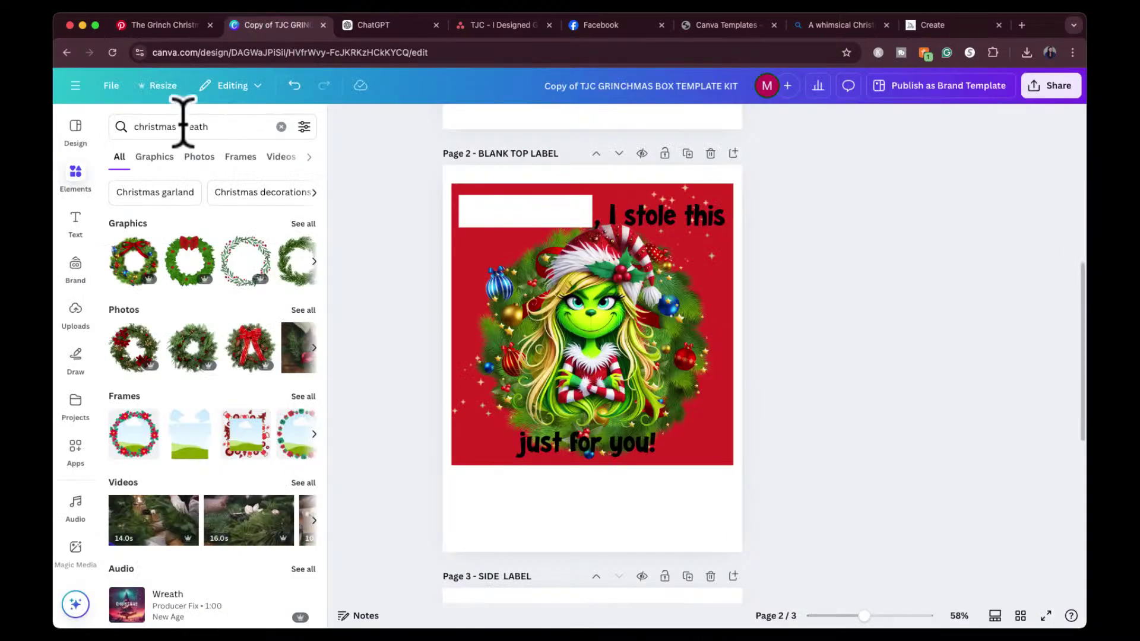
Search the elements for "Snowflake" and place the light-blue snowflake cluster over the label's upper-left corner.
{"action": "triple_click", "coordinate": [141, 126]}
{"action": "type", "text": "snowlake"}
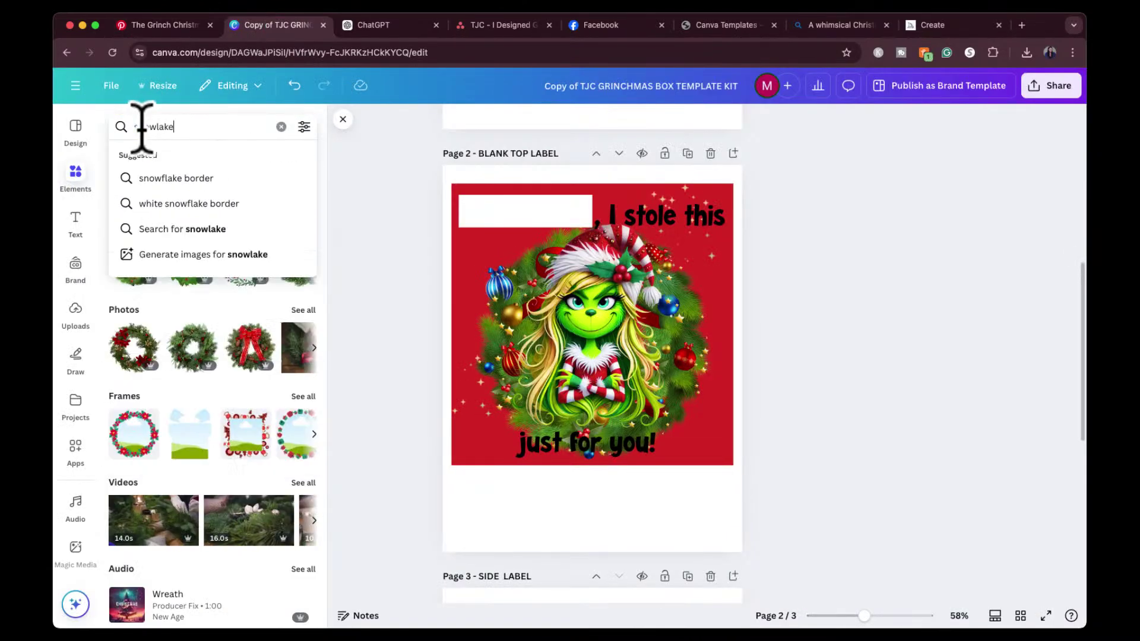
{"action": "key", "text": "Return"}
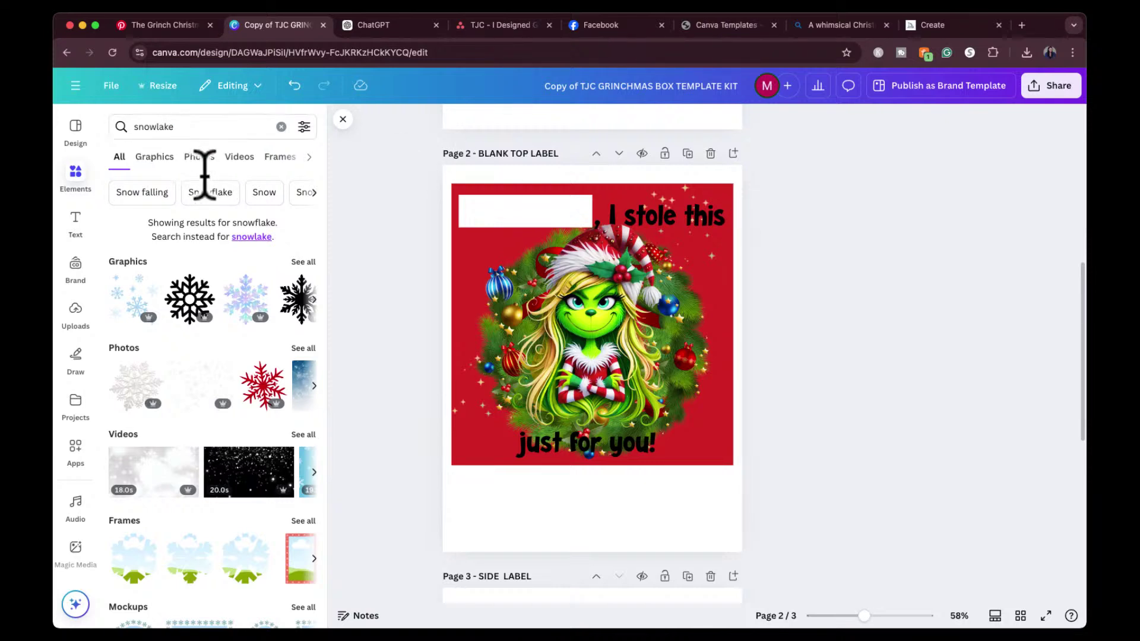
{"action": "left_click", "coordinate": [215, 194]}
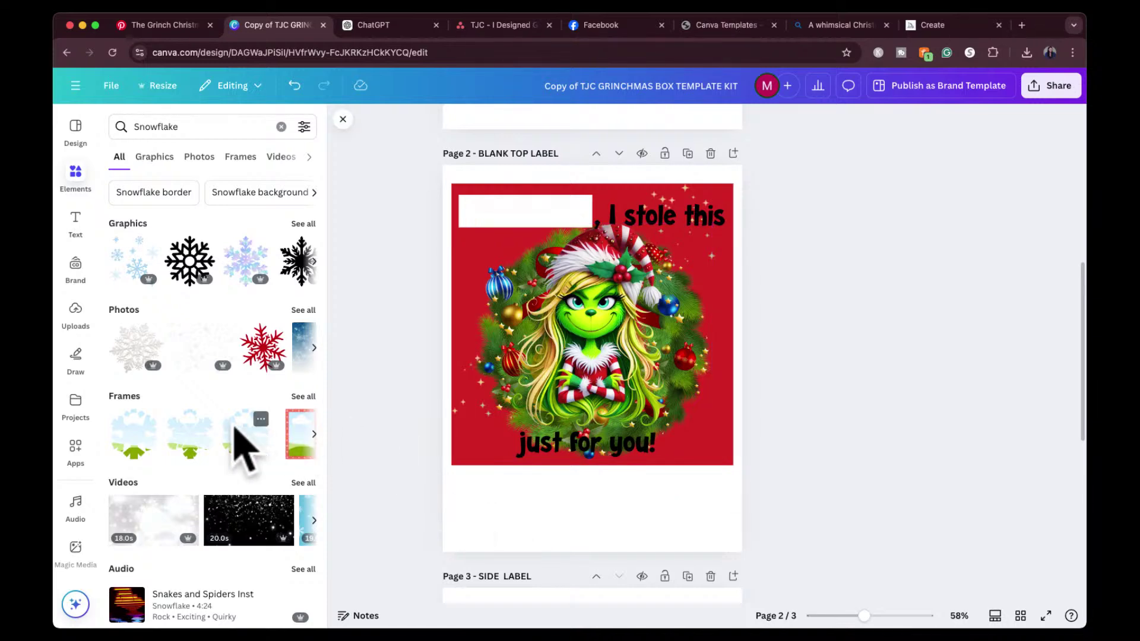
{"action": "left_click", "coordinate": [132, 266]}
{"action": "left_click_drag", "start_coordinate": [607, 351], "coordinate": [518, 256]}
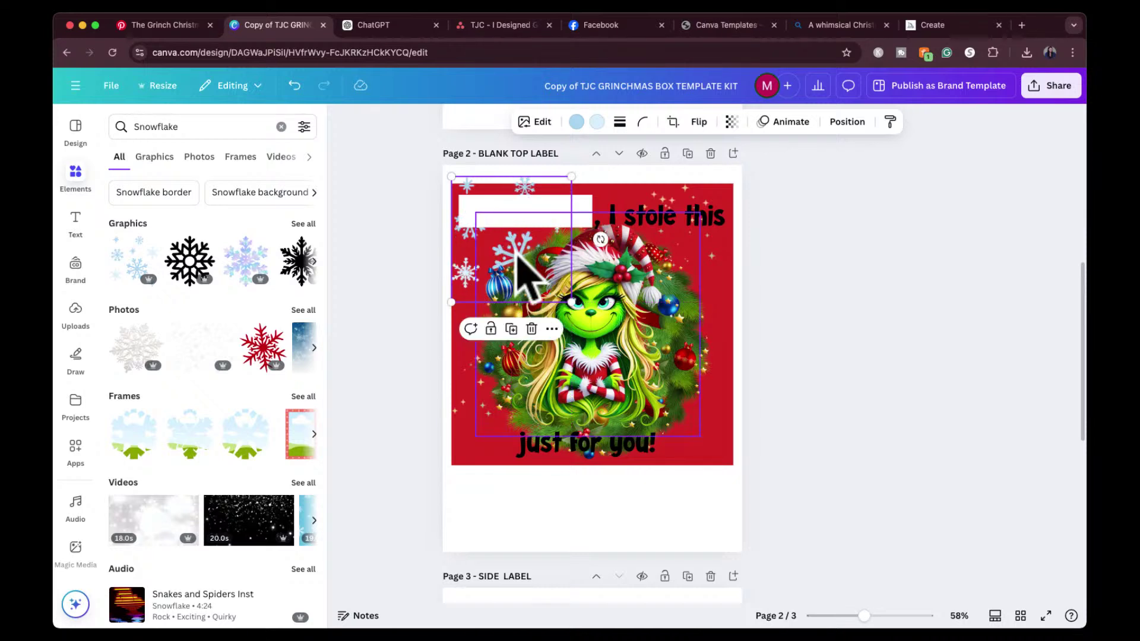
Recolour the medium-blue part of the snowflake cluster to white and shrink the cluster in the label's corner.
{"action": "left_click", "coordinate": [576, 123]}
{"action": "left_click", "coordinate": [231, 270]}
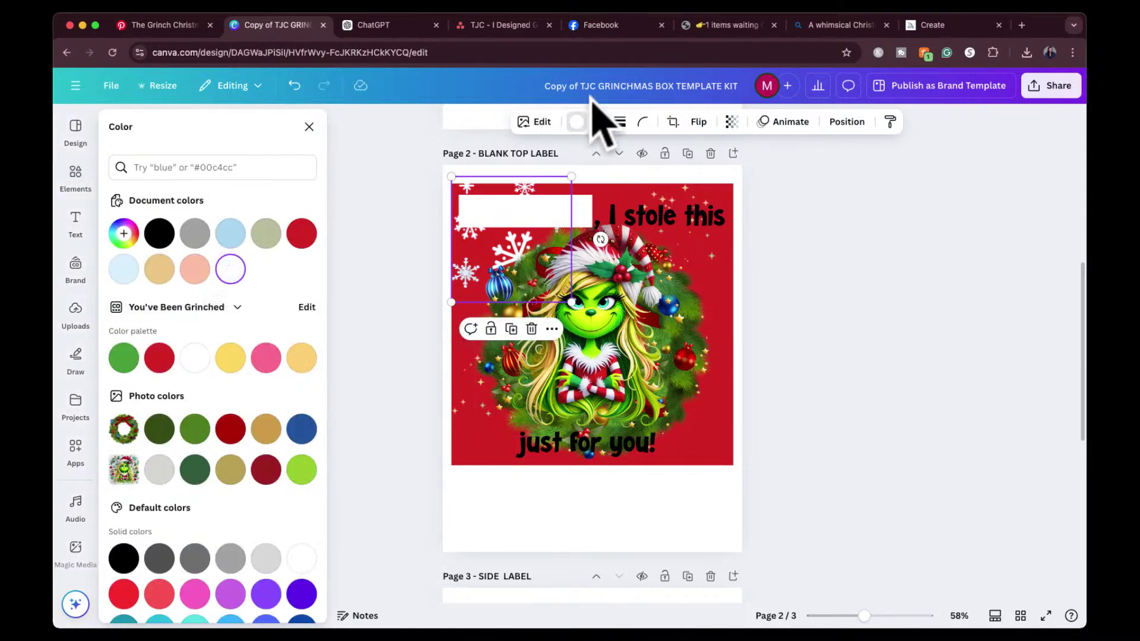
{"action": "left_click_drag", "start_coordinate": [463, 269], "coordinate": [463, 274]}
{"action": "left_click_drag", "start_coordinate": [572, 309], "coordinate": [534, 272]}
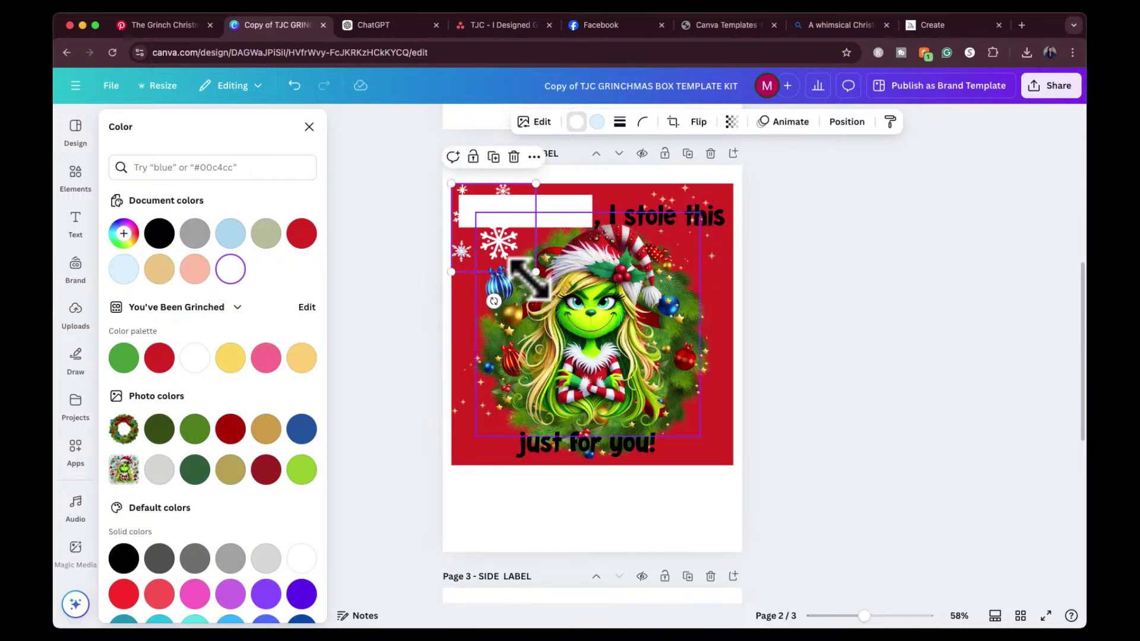
Move the snowflake cluster just below the white name box and delete it.
{"action": "left_click_drag", "start_coordinate": [459, 250], "coordinate": [469, 287]}
{"action": "key", "text": "Escape"}
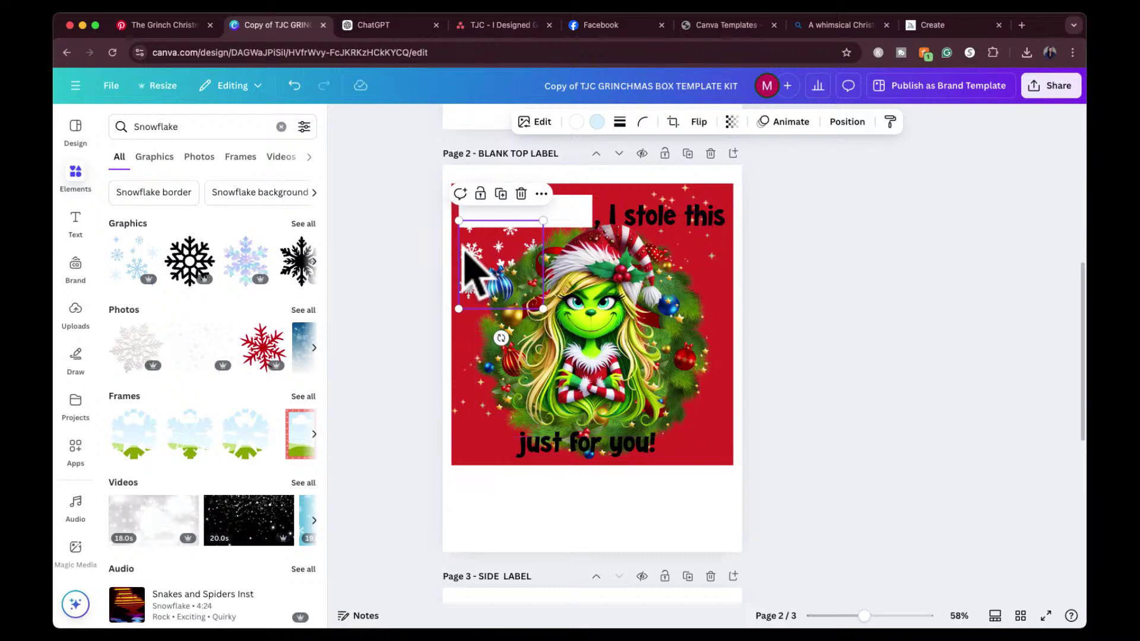
{"action": "key", "text": "Delete"}
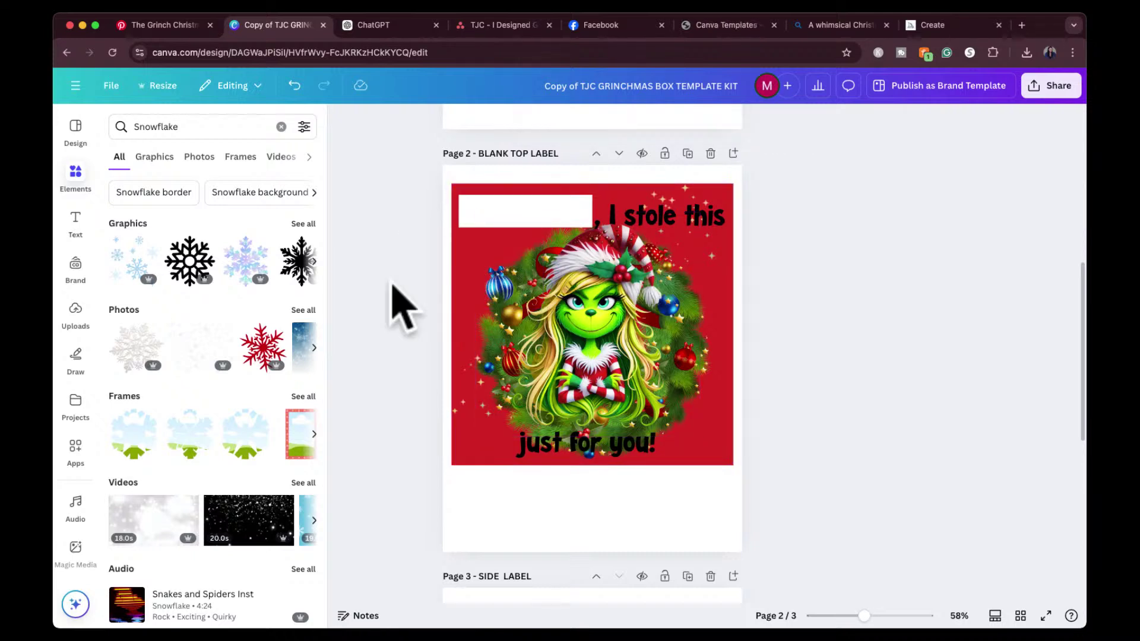
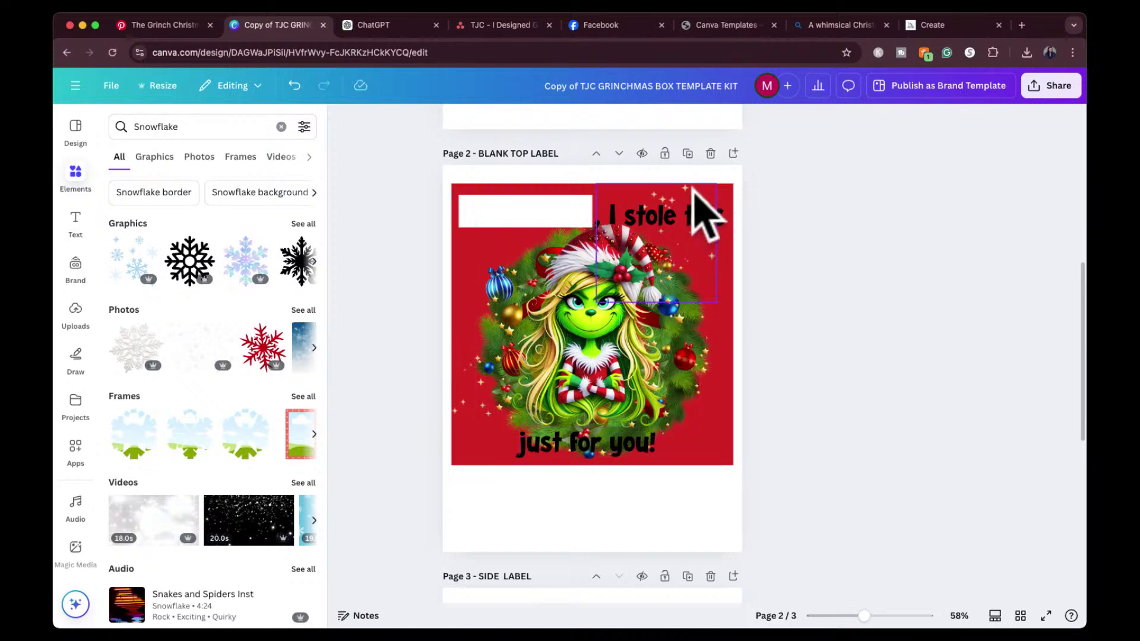
Search the elements for "shape" and add a square in the label's red to the design.
{"action": "scroll", "coordinate": [559, 451], "scroll_direction": "down", "scroll_amount": 10}
{"action": "scroll", "coordinate": [573, 431], "scroll_direction": "down", "scroll_amount": 1}
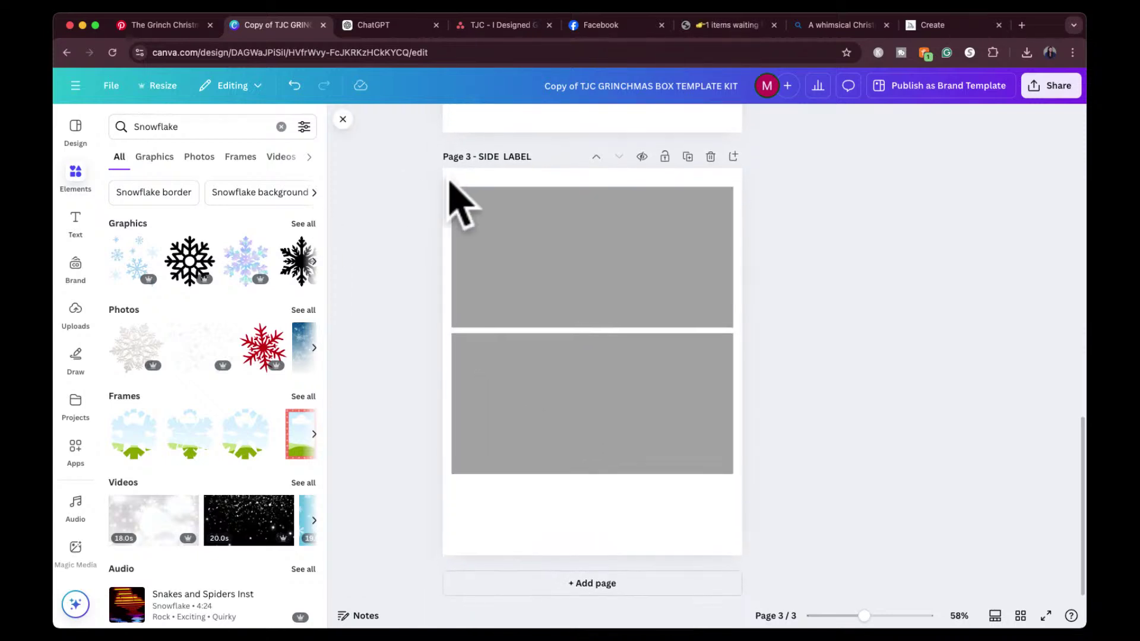
{"action": "scroll", "coordinate": [454, 194], "scroll_direction": "up", "scroll_amount": 8}
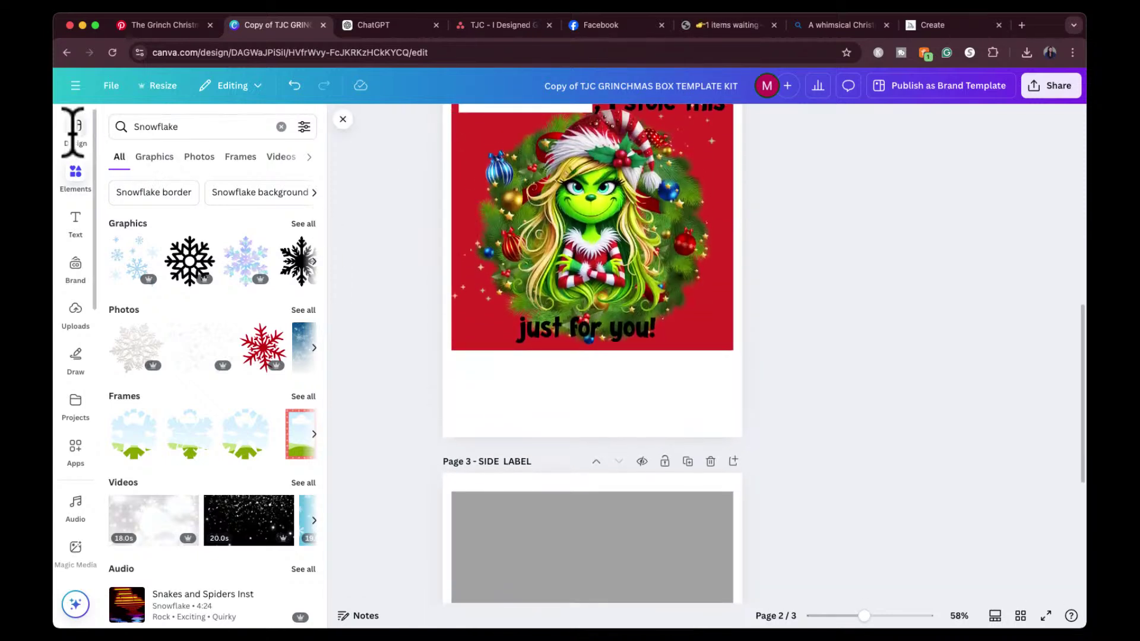
{"action": "left_click", "coordinate": [72, 132]}
{"action": "left_click", "coordinate": [73, 175]}
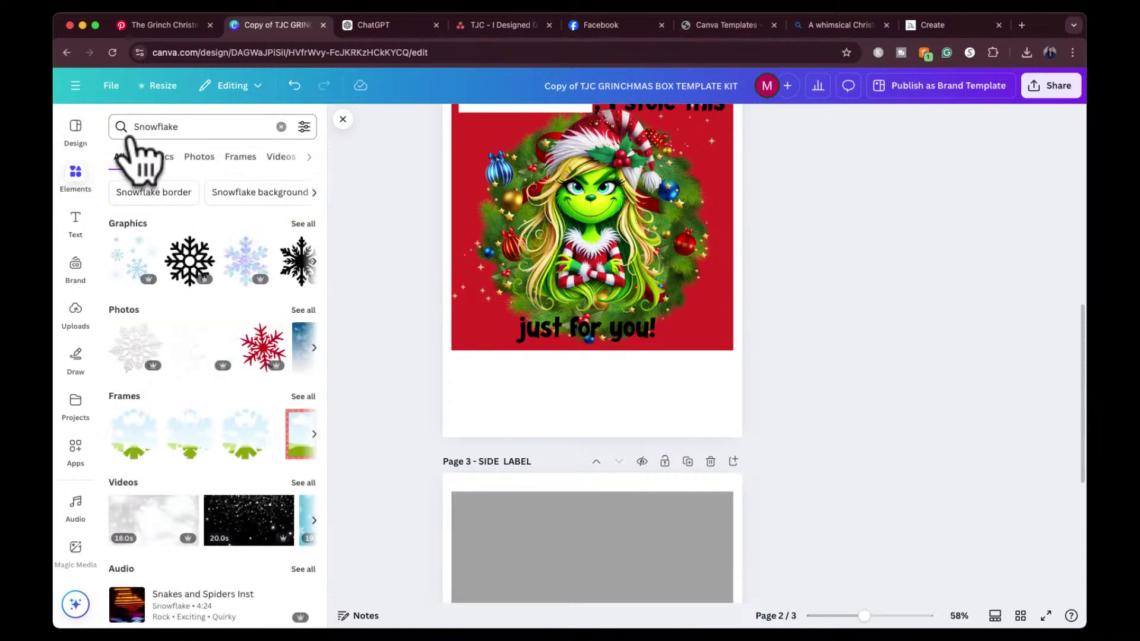
{"action": "left_click", "coordinate": [196, 126]}
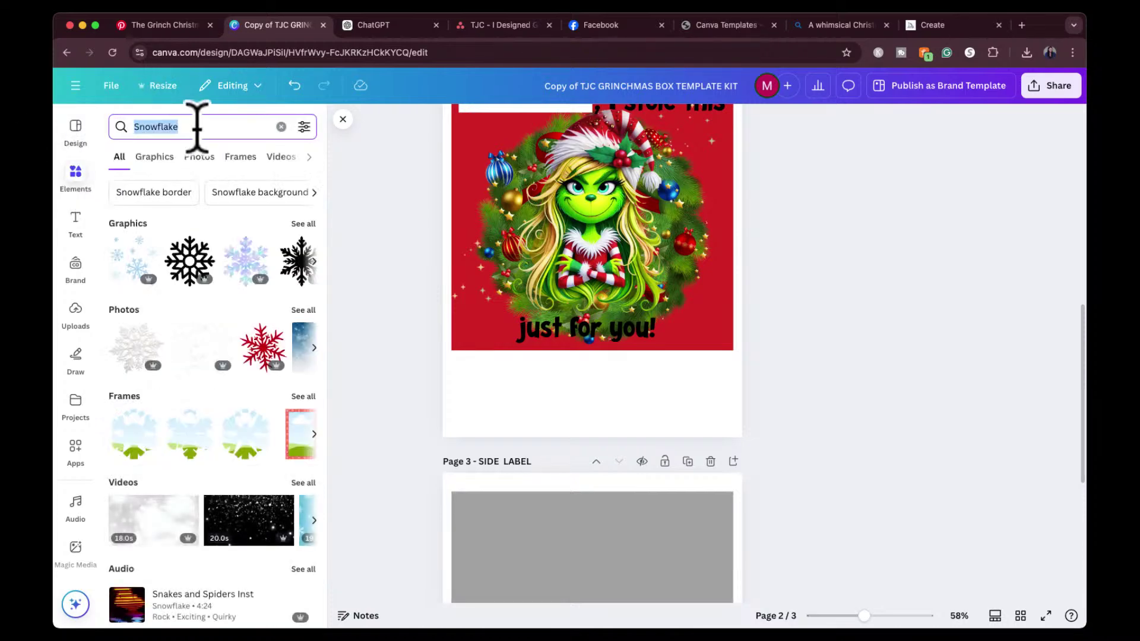
{"action": "type", "text": "shape"}
{"action": "key", "text": "Return"}
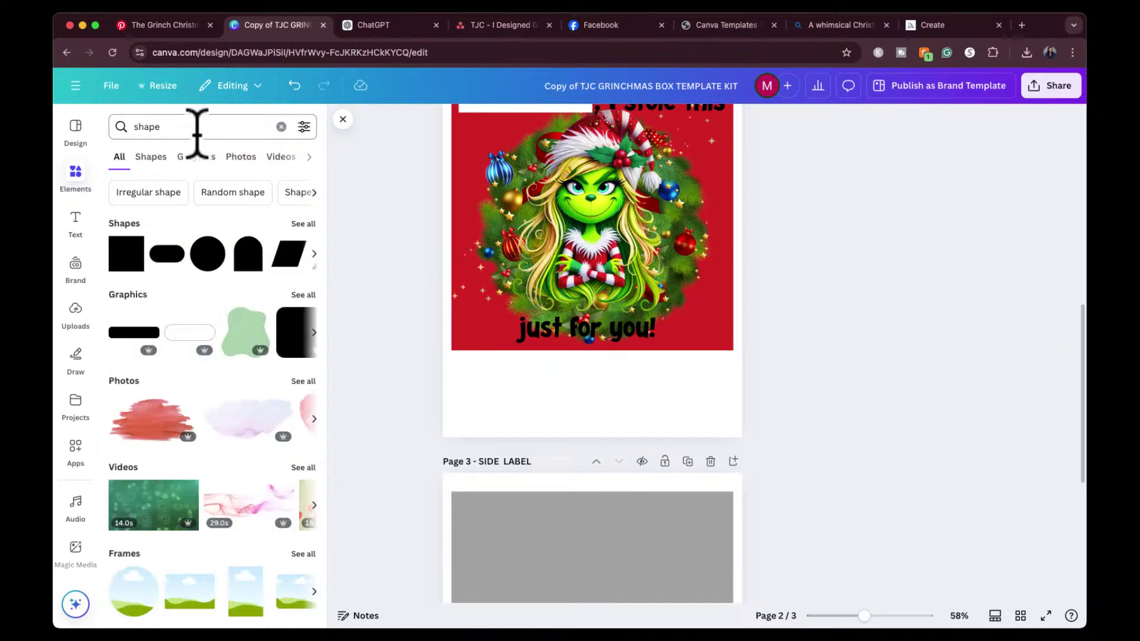
{"action": "left_click", "coordinate": [137, 243]}
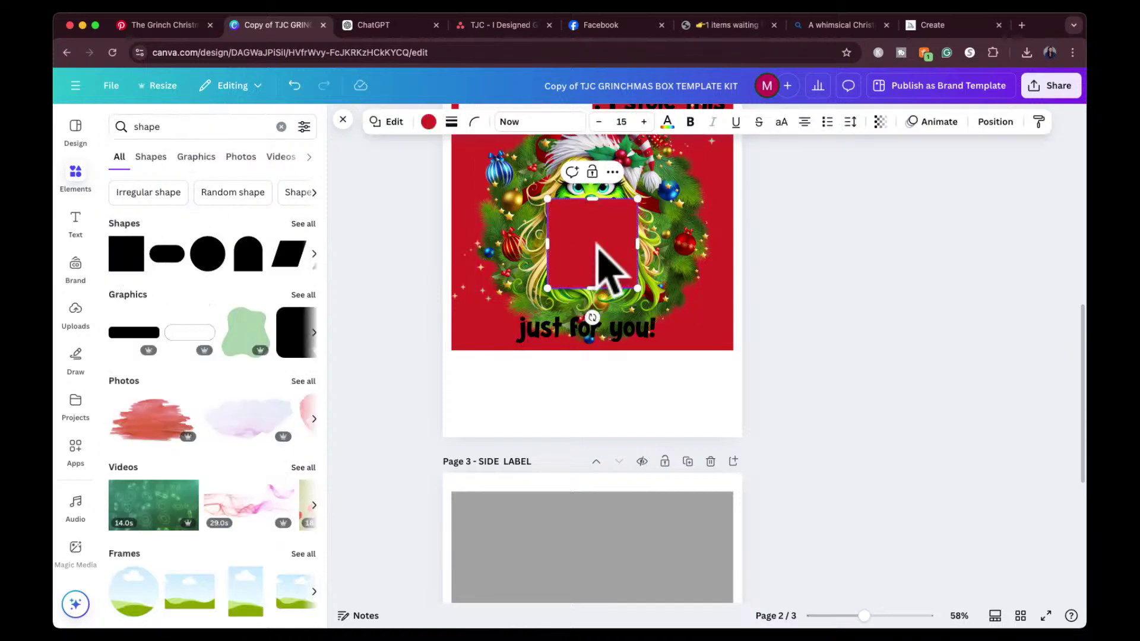
Move the red square off the Grinch to the lower right of the top label page and duplicate the side label page.
{"action": "left_click_drag", "start_coordinate": [579, 249], "coordinate": [532, 544]}
{"action": "scroll", "coordinate": [827, 496], "scroll_direction": "down", "scroll_amount": 5}
{"action": "left_click_drag", "start_coordinate": [516, 402], "coordinate": [639, 218]}
{"action": "left_click", "coordinate": [687, 337]}
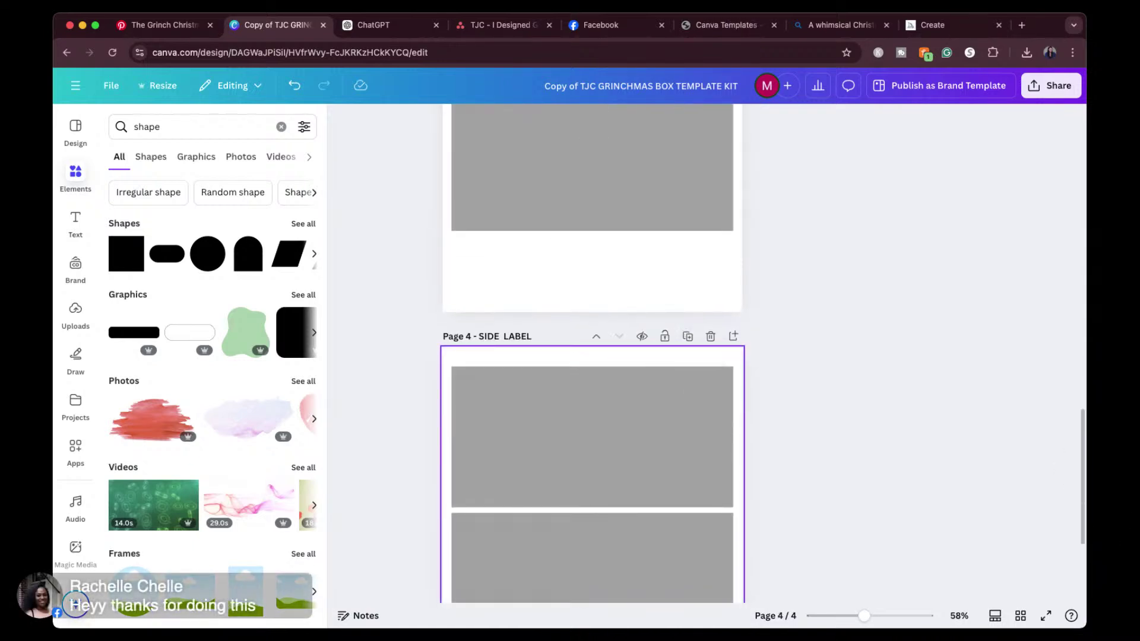
Move the red square to page 3 and stretch it to cover the upper grey side label panel.
{"action": "scroll", "coordinate": [592, 357], "scroll_direction": "up", "scroll_amount": 3}
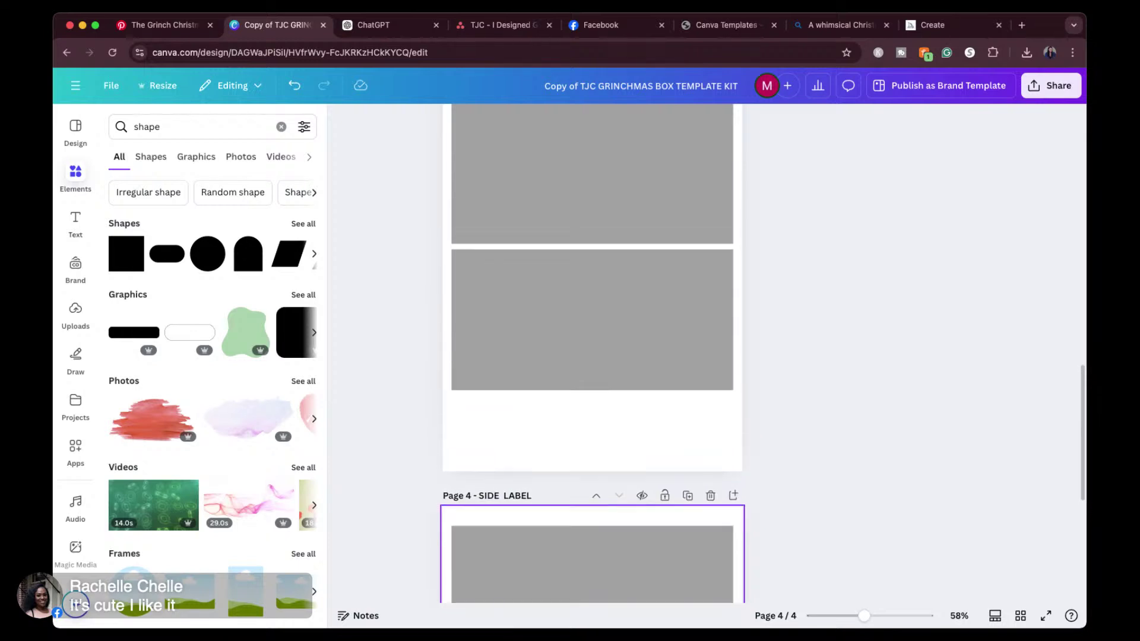
{"action": "scroll", "coordinate": [592, 357], "scroll_direction": "up", "scroll_amount": 5}
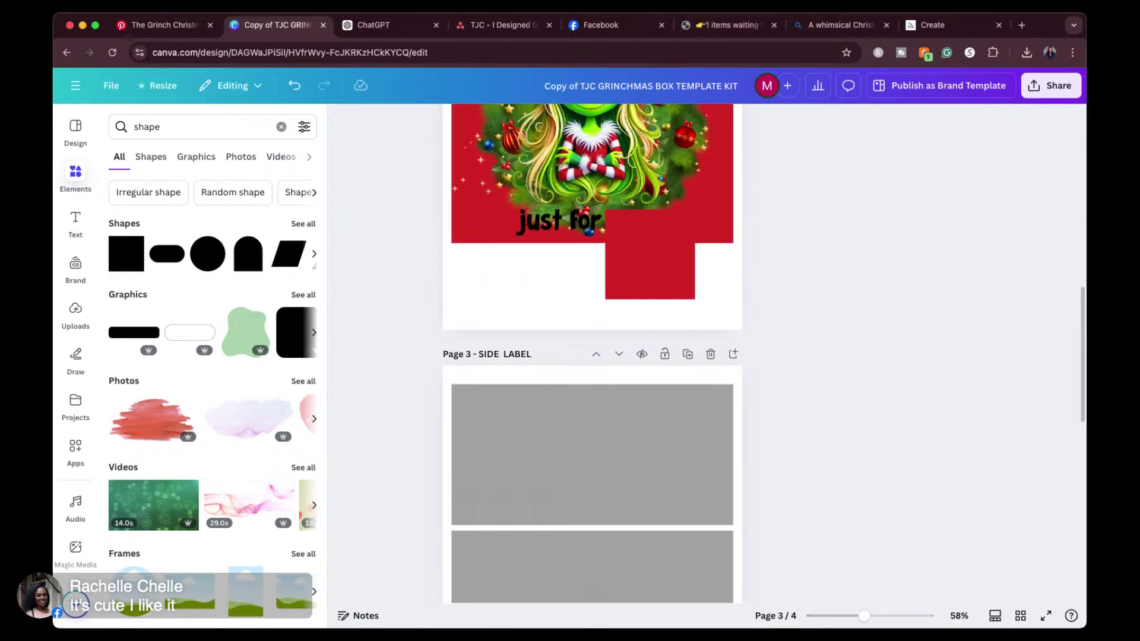
{"action": "left_click_drag", "start_coordinate": [692, 273], "coordinate": [733, 424]}
{"action": "left_click_drag", "start_coordinate": [593, 473], "coordinate": [593, 525]}
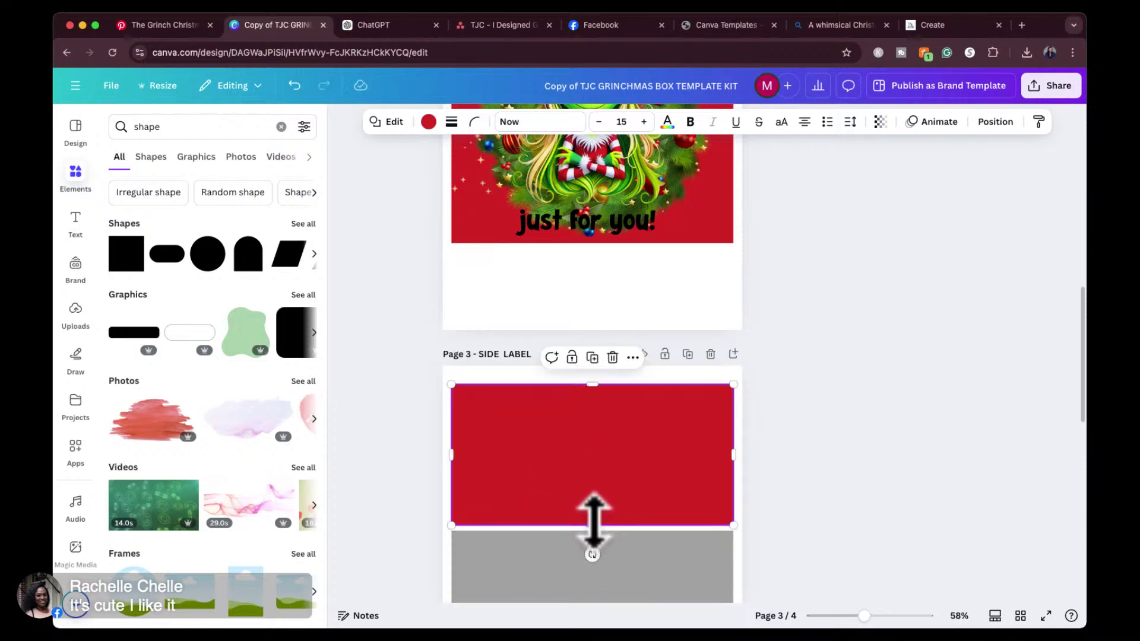
Duplicate the red rectangle on page 3 and place the copy over the lower grey side label panel.
{"action": "left_click", "coordinate": [592, 358]}
{"action": "scroll", "coordinate": [618, 451], "scroll_direction": "down", "scroll_amount": 3}
{"action": "left_click_drag", "start_coordinate": [594, 380], "coordinate": [587, 514]}
{"action": "left_click", "coordinate": [833, 403]}
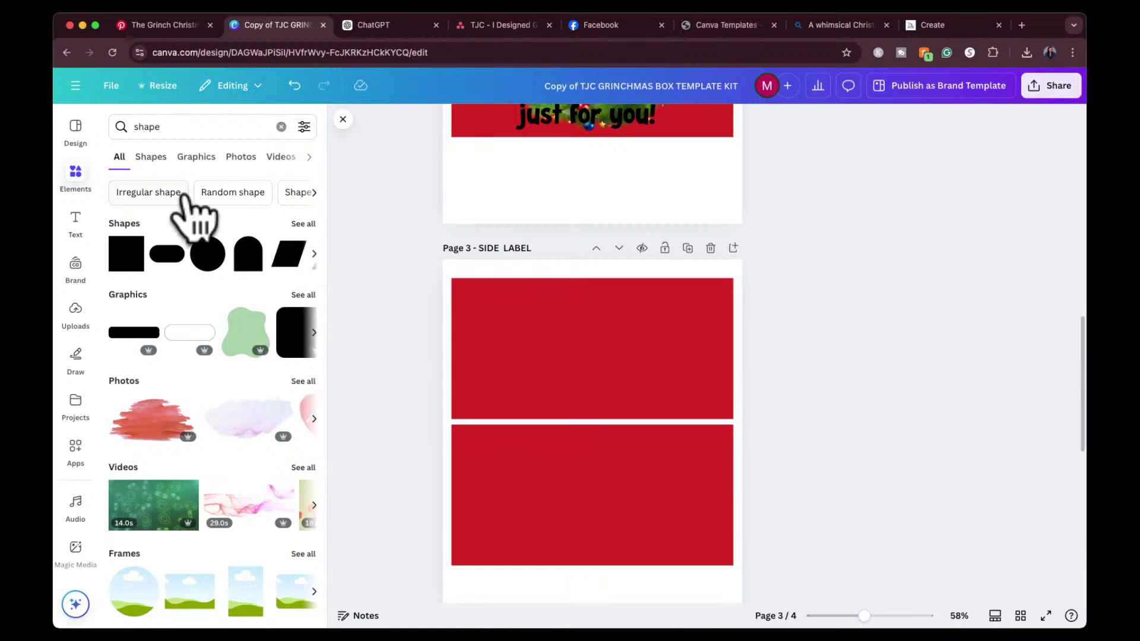
Search the elements for "bar code" and place a black numbered barcode graphic on the right half of page 3's upper red panel.
{"action": "left_click", "coordinate": [185, 127]}
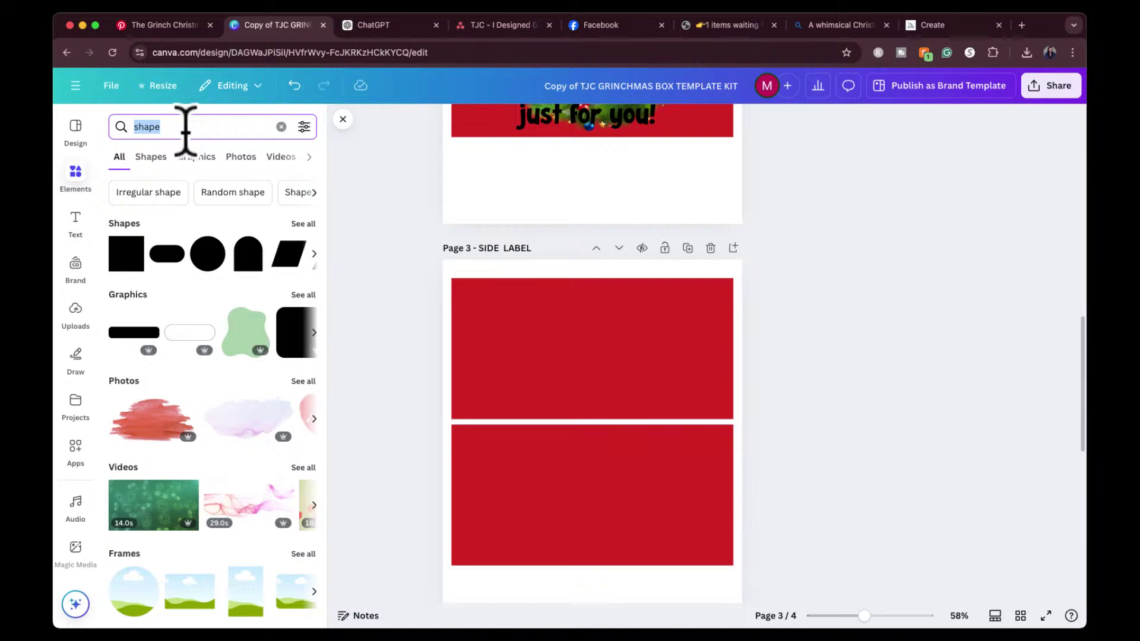
{"action": "type", "text": "bar code"}
{"action": "key", "text": "Return"}
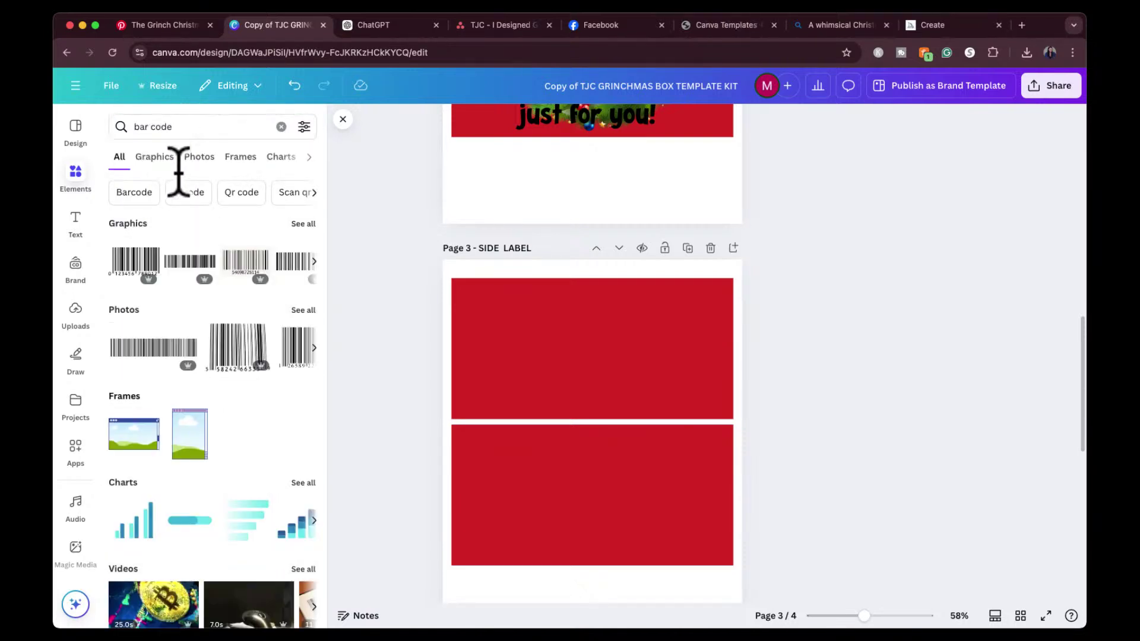
{"action": "left_click", "coordinate": [136, 261]}
{"action": "left_click_drag", "start_coordinate": [600, 457], "coordinate": [657, 343]}
{"action": "left_click", "coordinate": [839, 356]}
{"action": "scroll", "coordinate": [529, 344], "scroll_direction": "up", "scroll_amount": 2}
{"action": "scroll", "coordinate": [521, 326], "scroll_direction": "up", "scroll_amount": 5}
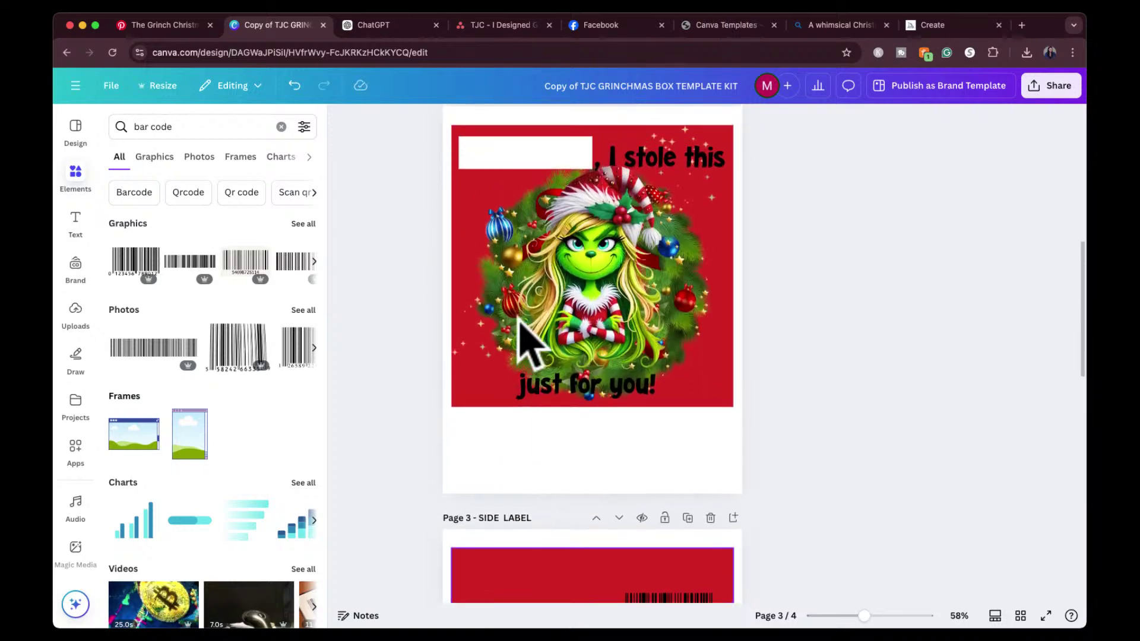
{"action": "scroll", "coordinate": [521, 333], "scroll_direction": "down", "scroll_amount": 5}
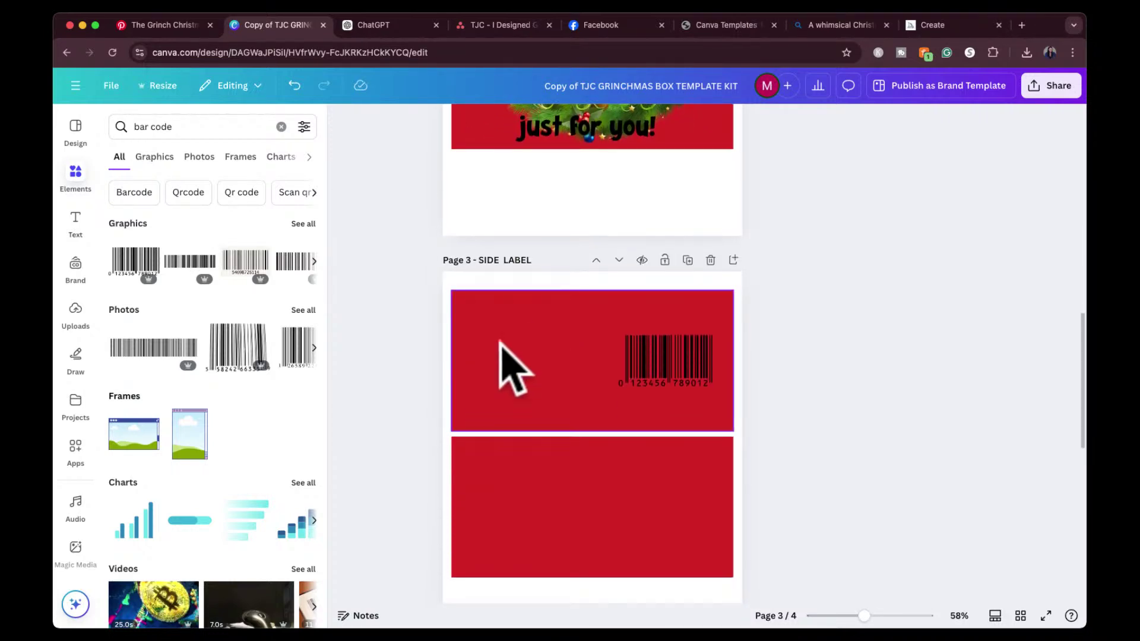
Add the uploaded image of the Grinch in a wreath ornament and move it onto the page 3 side label.
{"action": "left_click", "coordinate": [74, 314]}
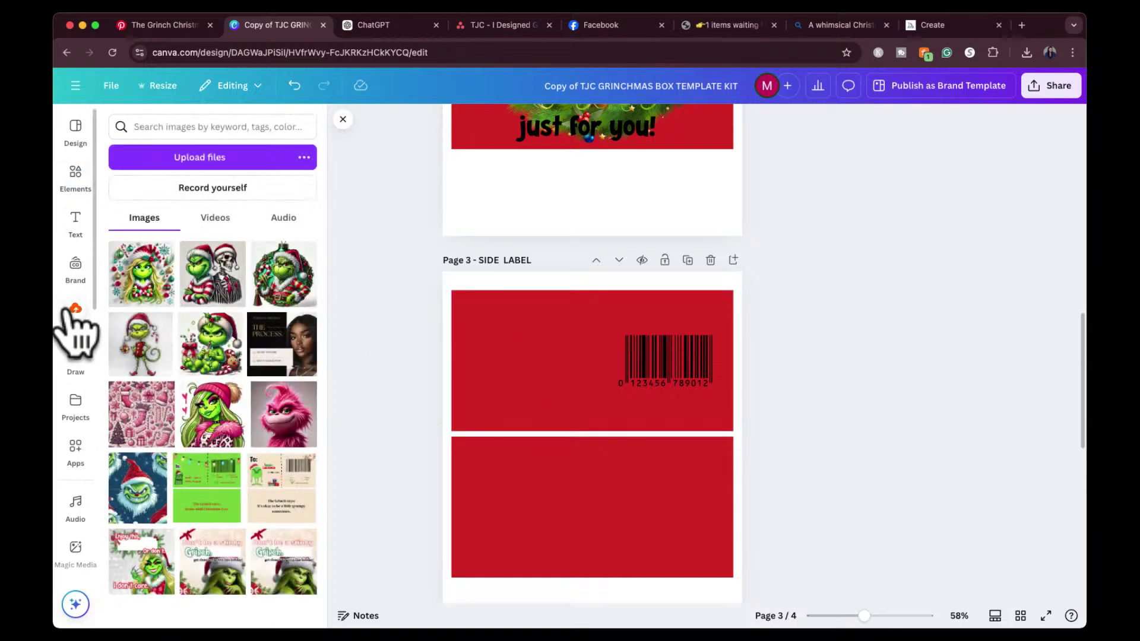
{"action": "scroll", "coordinate": [376, 311], "scroll_direction": "up", "scroll_amount": 5}
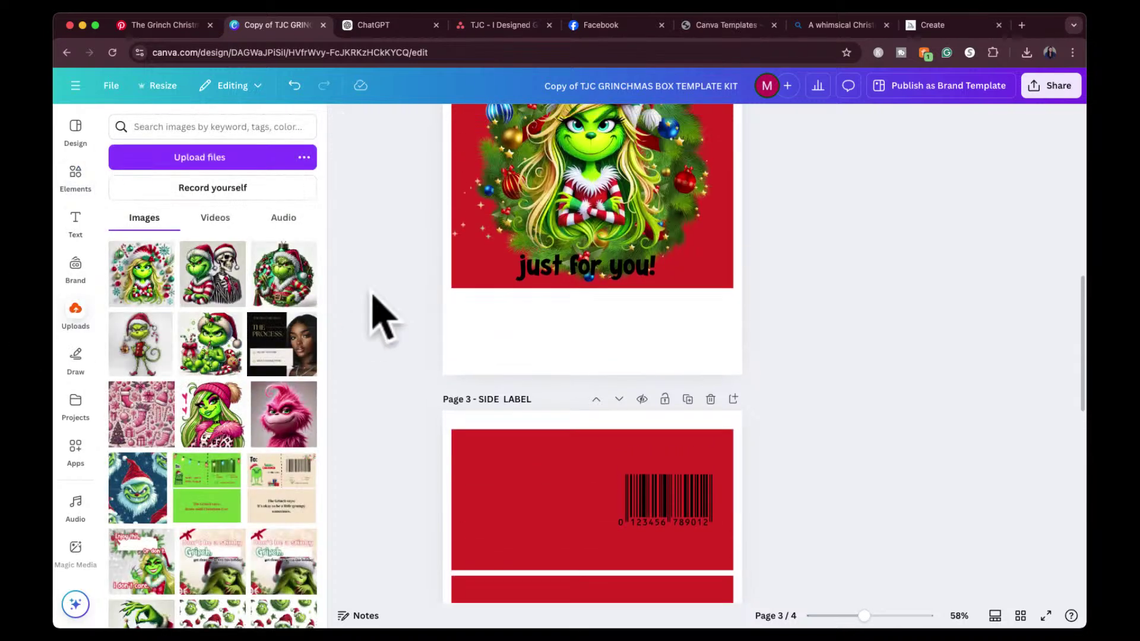
{"action": "scroll", "coordinate": [191, 386], "scroll_direction": "down", "scroll_amount": 1}
{"action": "scroll", "coordinate": [186, 399], "scroll_direction": "up", "scroll_amount": 1}
{"action": "left_click", "coordinate": [284, 277]}
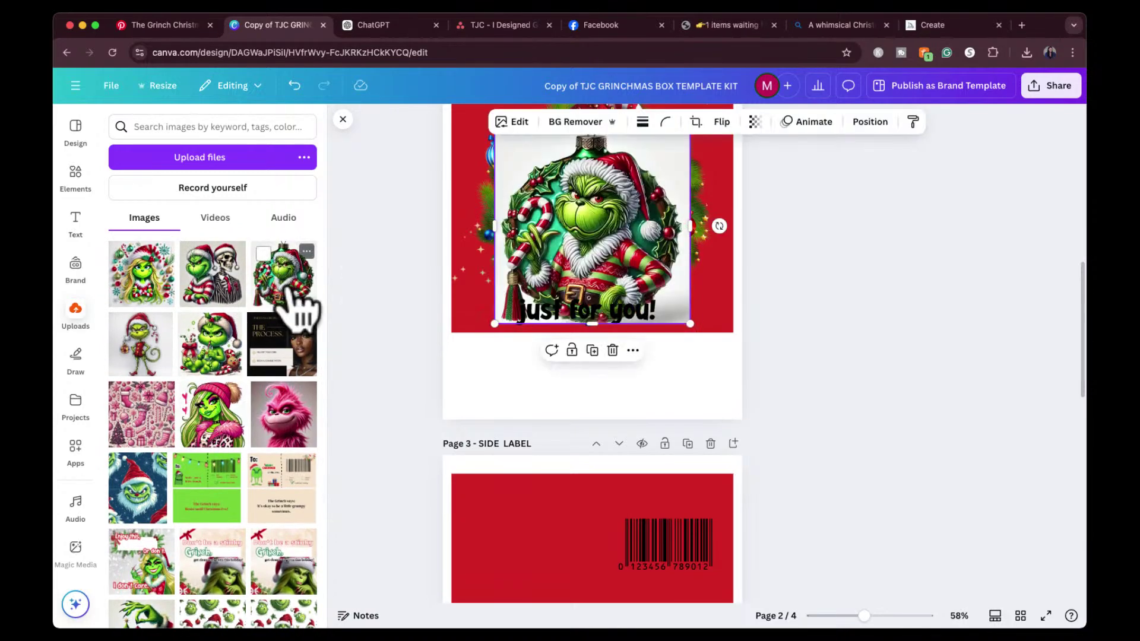
{"action": "left_click_drag", "start_coordinate": [622, 213], "coordinate": [556, 524]}
{"action": "scroll", "coordinate": [855, 409], "scroll_direction": "down", "scroll_amount": 1}
{"action": "scroll", "coordinate": [855, 410], "scroll_direction": "down", "scroll_amount": 1}
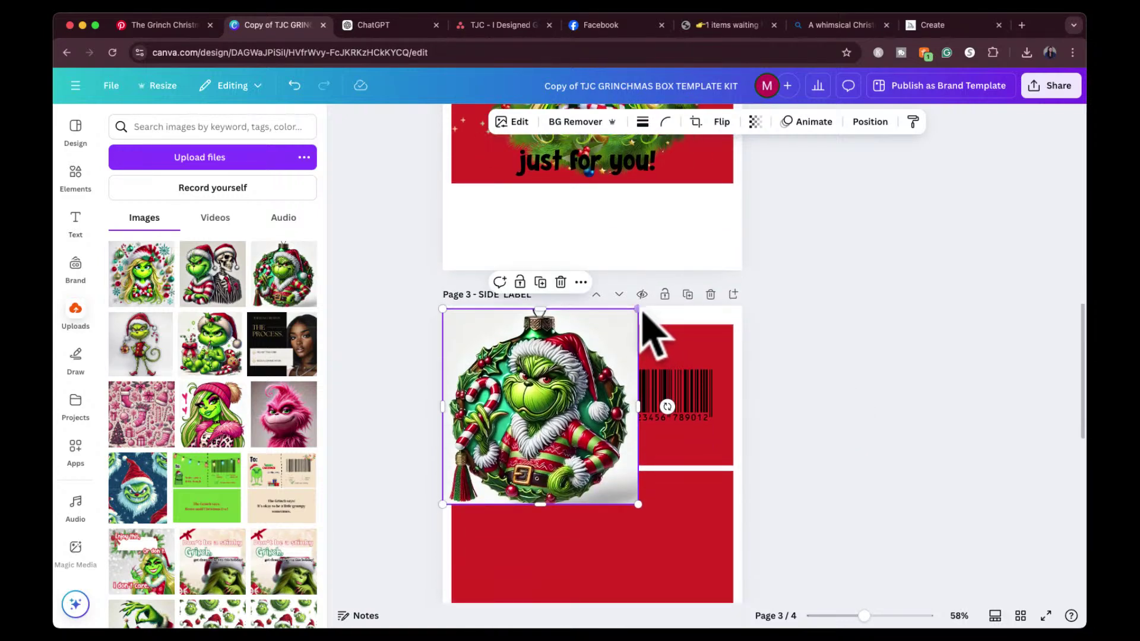
Shrink the Grinch ornament to fit the left half of the upper red panel and remove its background.
{"action": "left_click_drag", "start_coordinate": [637, 310], "coordinate": [556, 392]}
{"action": "left_click_drag", "start_coordinate": [499, 457], "coordinate": [524, 400]}
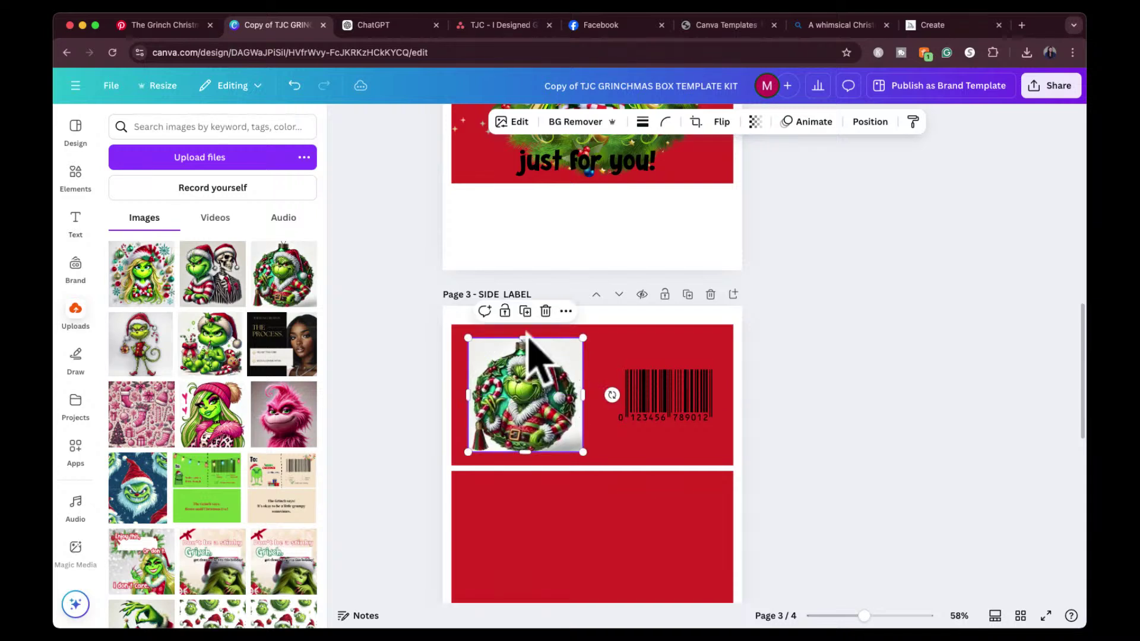
{"action": "left_click", "coordinate": [579, 118]}
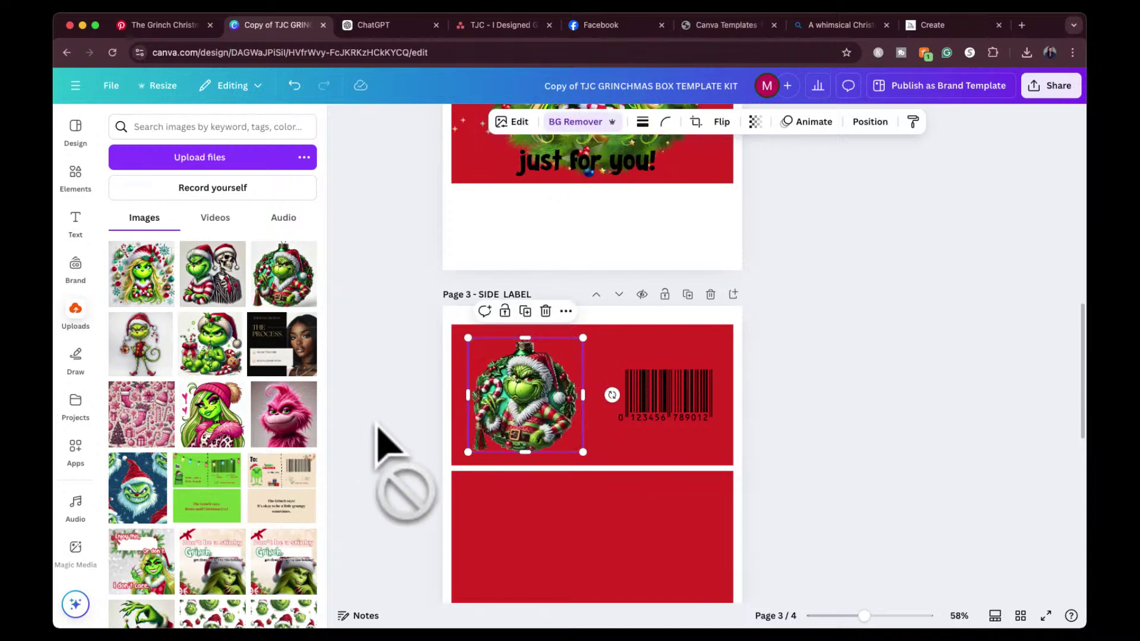
{"action": "left_click", "coordinate": [509, 416]}
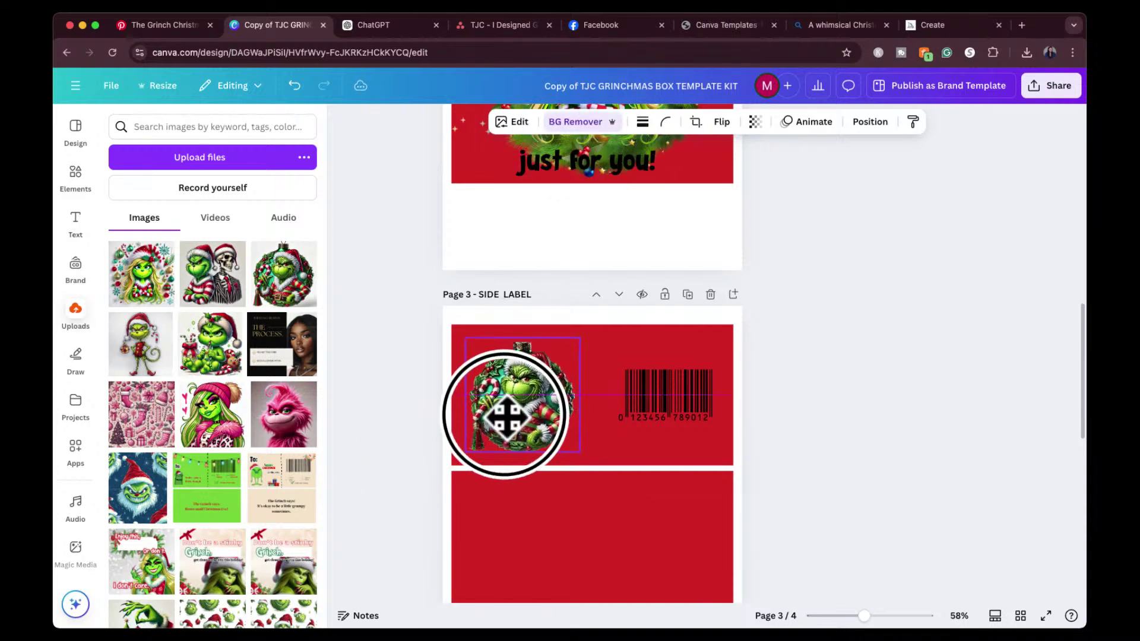
{"action": "left_click", "coordinate": [841, 439]}
{"action": "scroll", "coordinate": [831, 438], "scroll_direction": "up", "scroll_amount": 5}
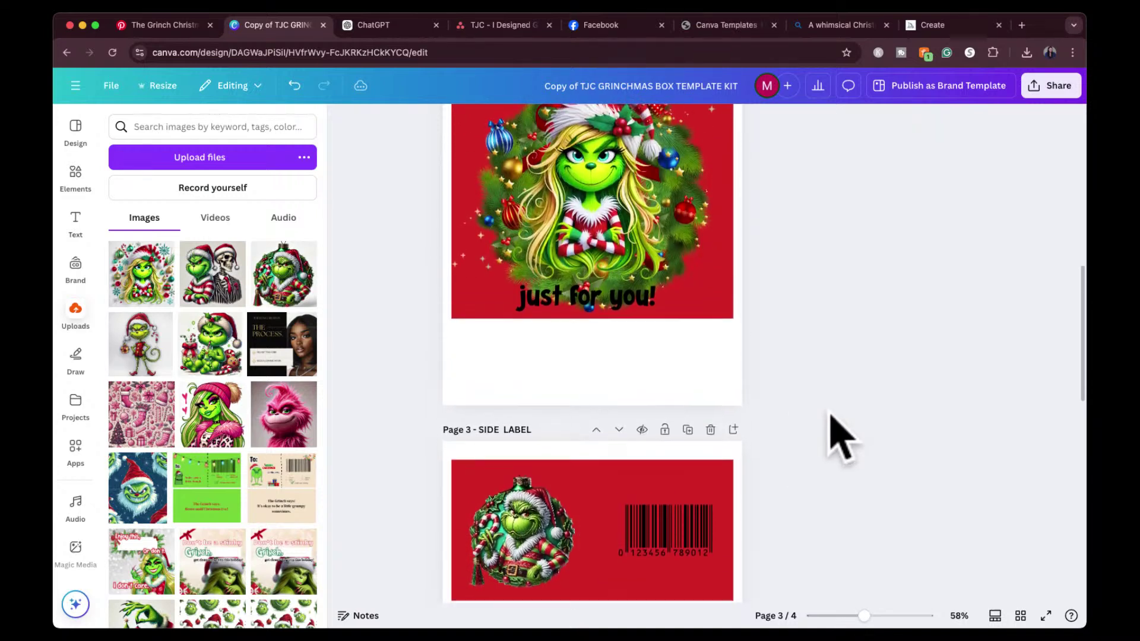
Try repositioning and enlarging the barcode on the upper red panel, and delete it from the label.
{"action": "scroll", "coordinate": [832, 438], "scroll_direction": "down", "scroll_amount": 3}
{"action": "left_click_drag", "start_coordinate": [658, 459], "coordinate": [650, 448]}
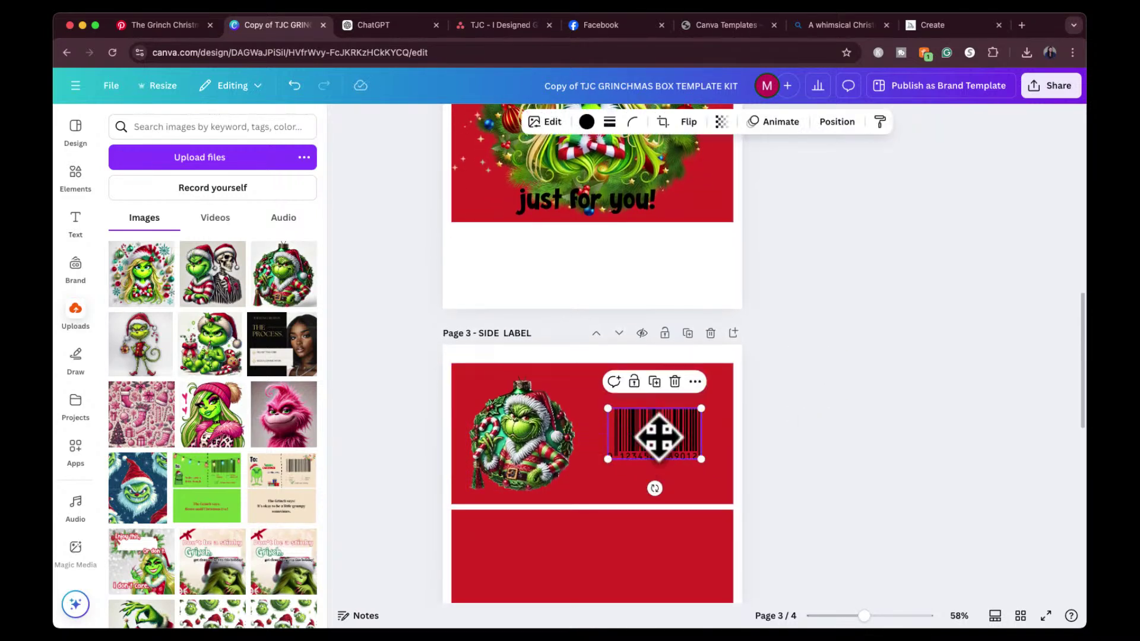
{"action": "left_click_drag", "start_coordinate": [701, 409], "coordinate": [716, 401]}
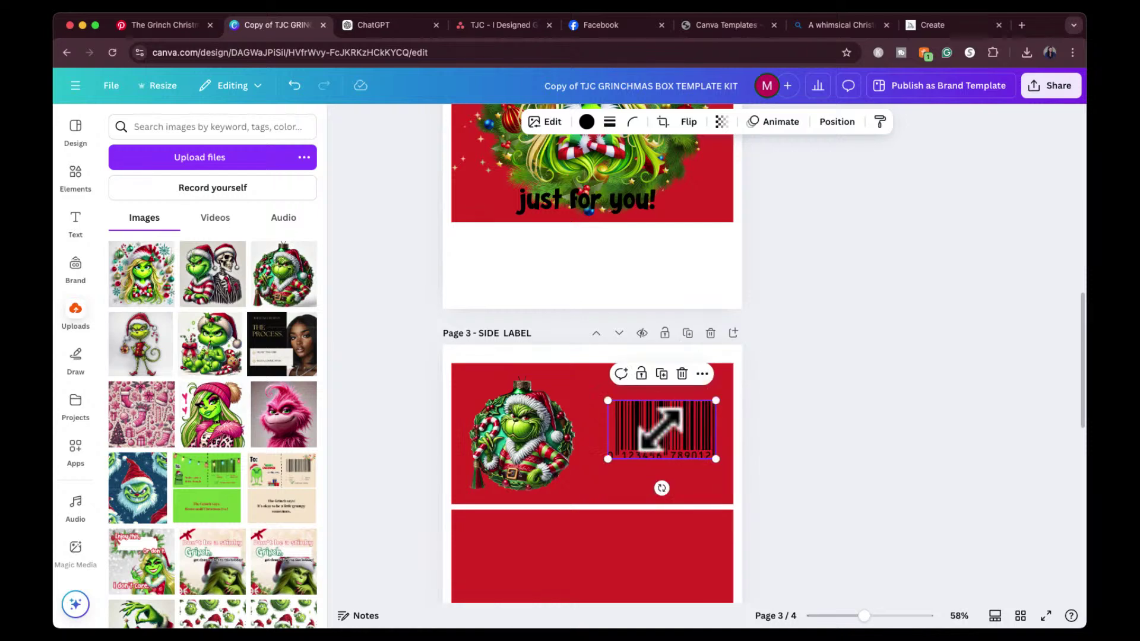
{"action": "left_click", "coordinate": [806, 450]}
{"action": "left_click", "coordinate": [654, 418]}
{"action": "key", "text": "Delete"}
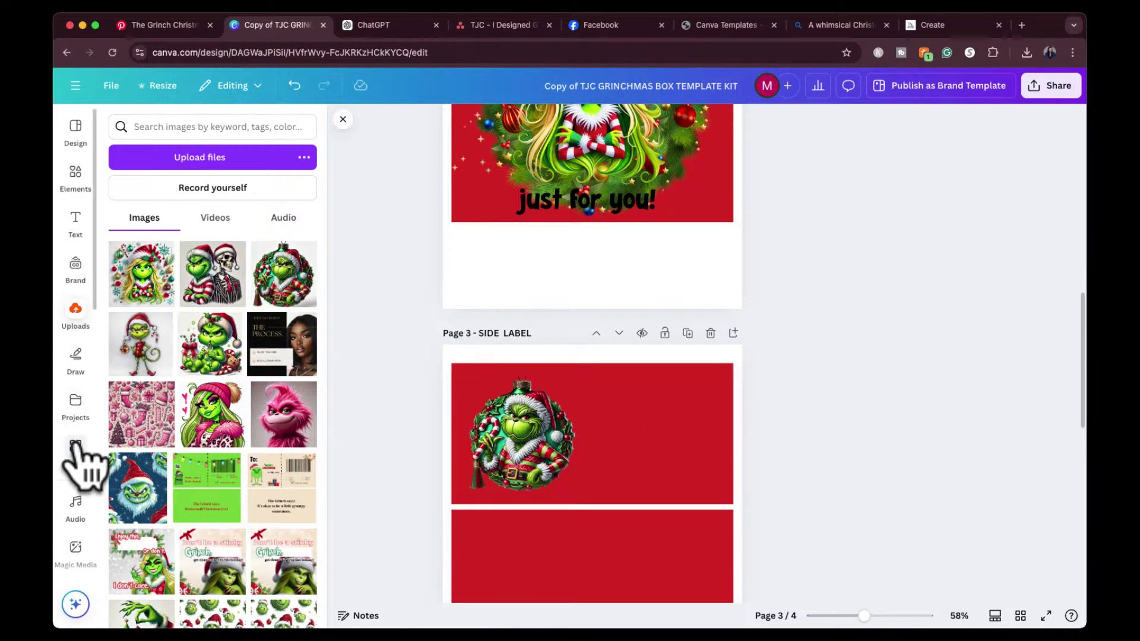
Generate a QR code for thejeunecreation.com with the QR code app and add it to page 3.
{"action": "scroll", "coordinate": [74, 464], "scroll_direction": "down", "scroll_amount": 5}
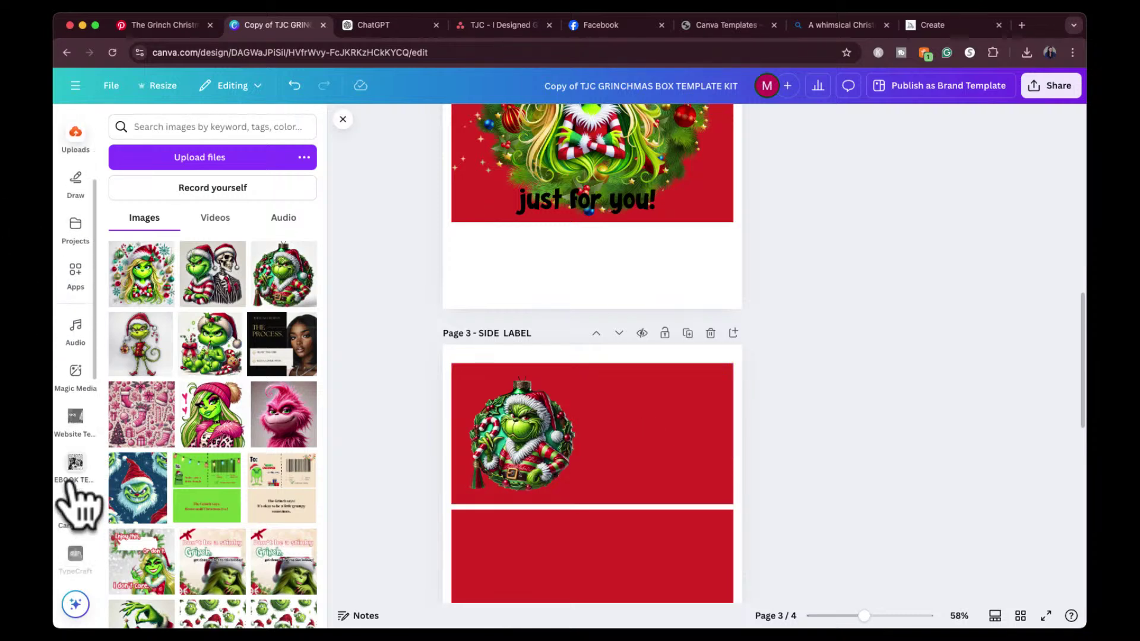
{"action": "scroll", "coordinate": [70, 482], "scroll_direction": "down", "scroll_amount": 5}
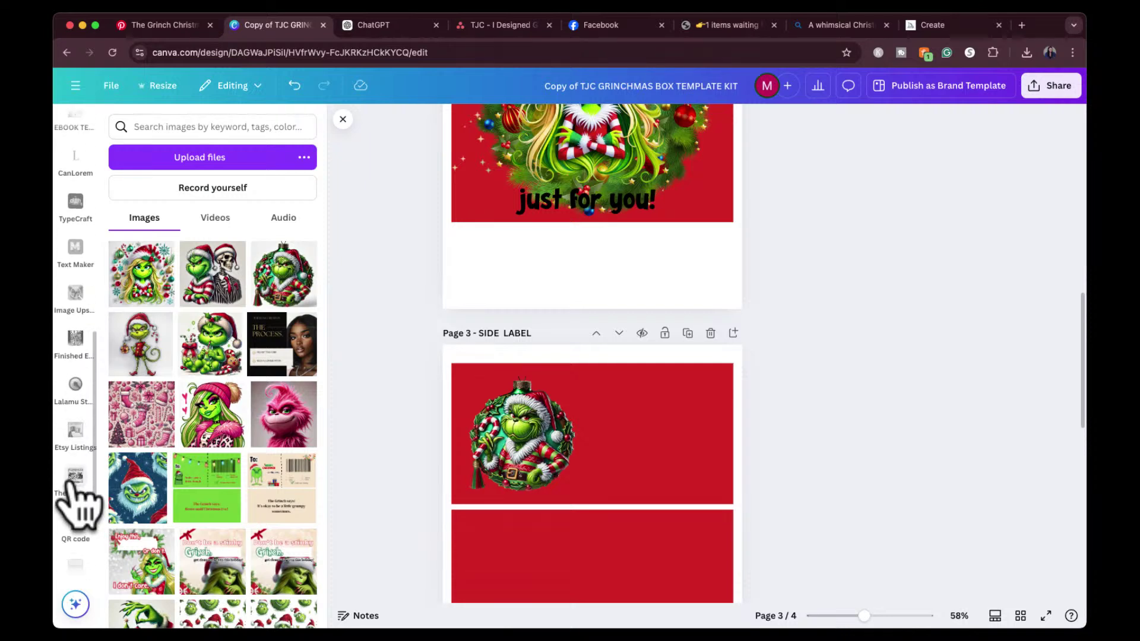
{"action": "left_click", "coordinate": [76, 430]}
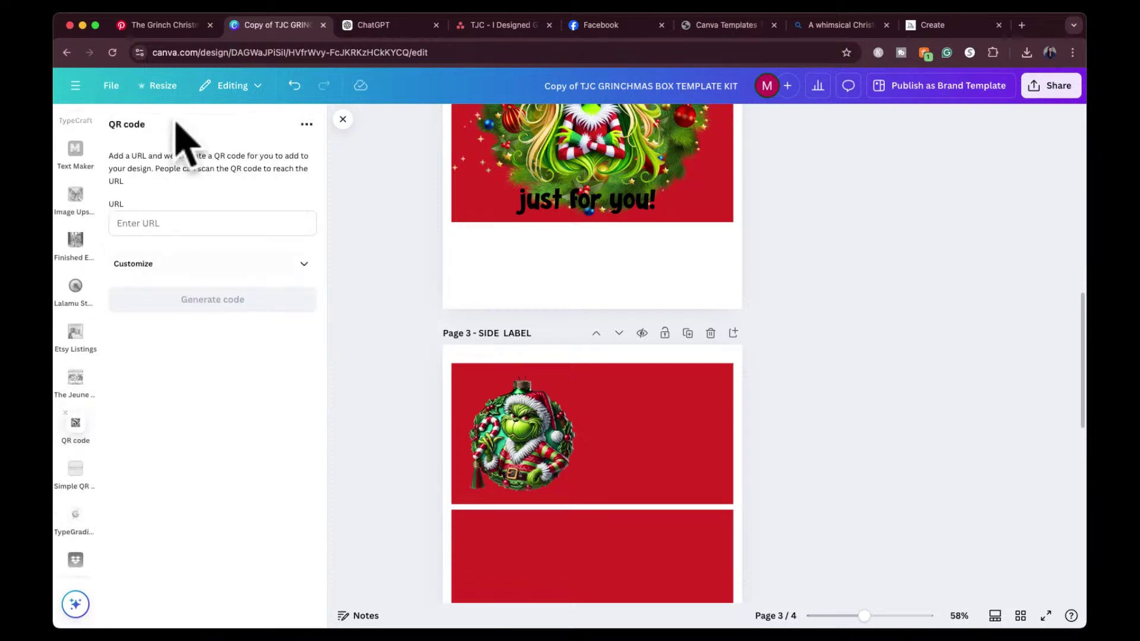
{"action": "left_click", "coordinate": [162, 229]}
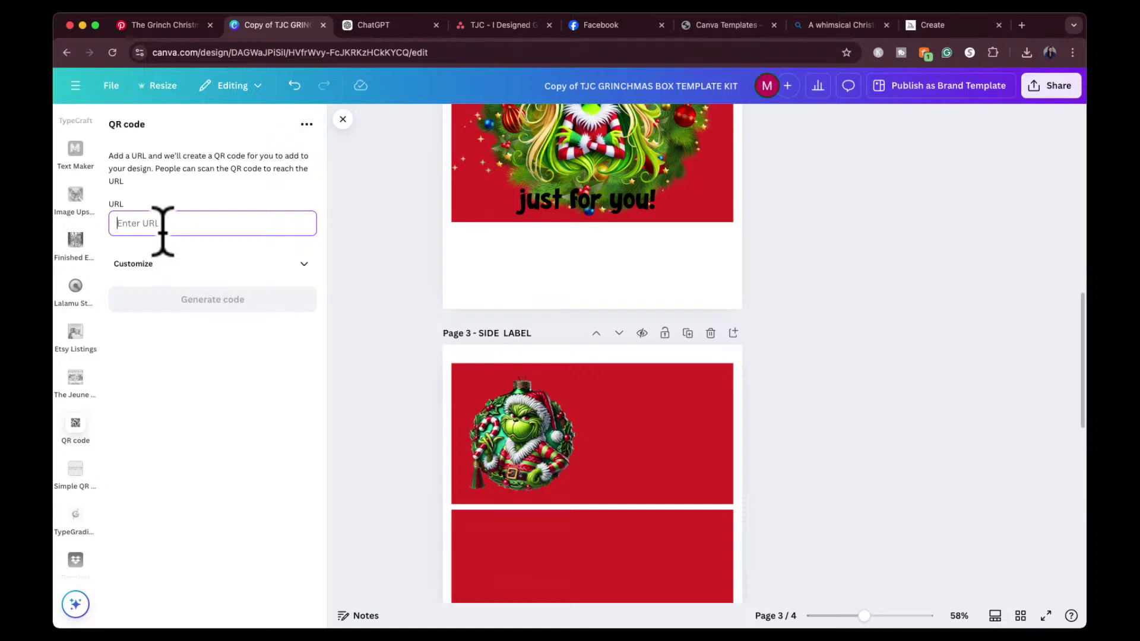
{"action": "type", "text": "thejeunecreation.com"}
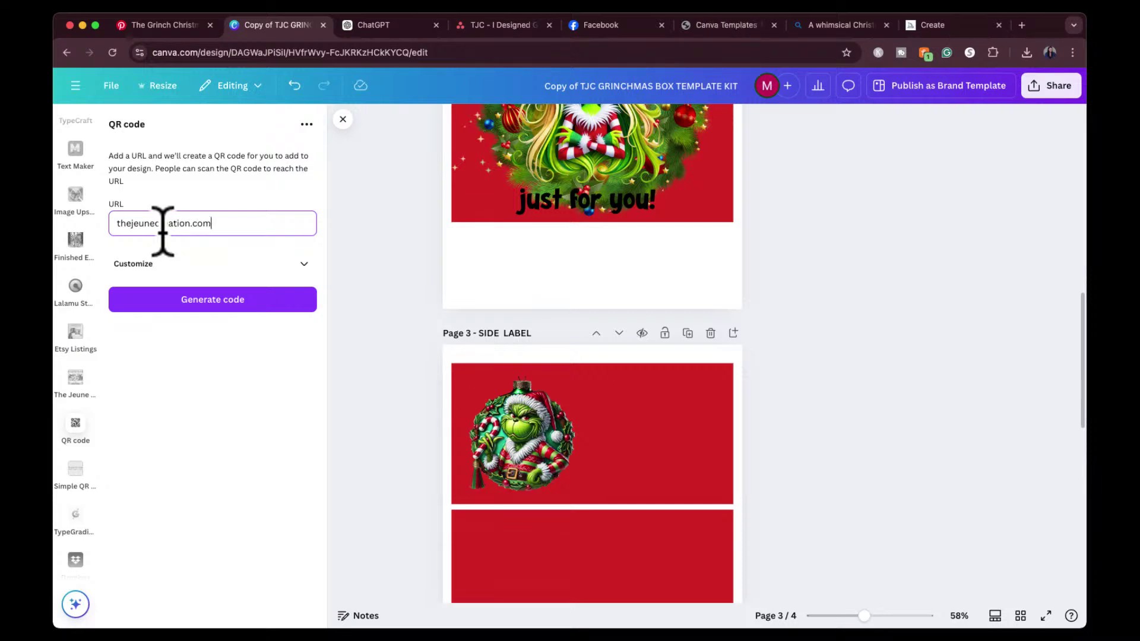
{"action": "left_click", "coordinate": [197, 300]}
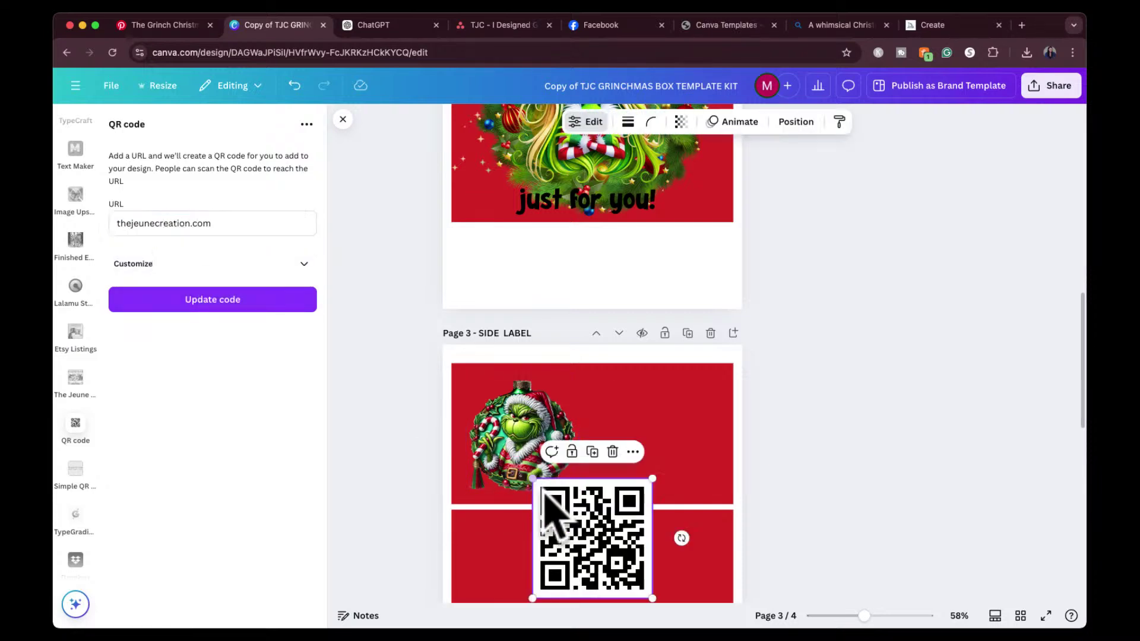
Move the QR code beside the Grinch ornament on the upper red panel and shrink it to fit with a margin.
{"action": "left_click_drag", "start_coordinate": [590, 538], "coordinate": [652, 420]}
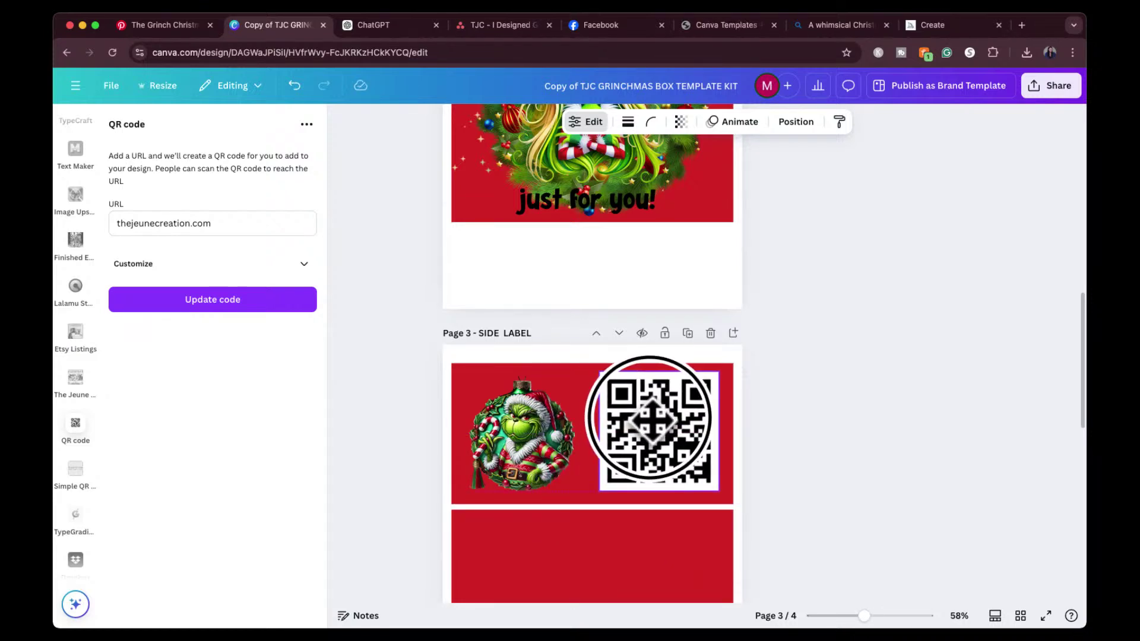
{"action": "left_click_drag", "start_coordinate": [600, 490], "coordinate": [621, 465]}
{"action": "left_click_drag", "start_coordinate": [661, 419], "coordinate": [662, 430]}
{"action": "left_click", "coordinate": [215, 226]}
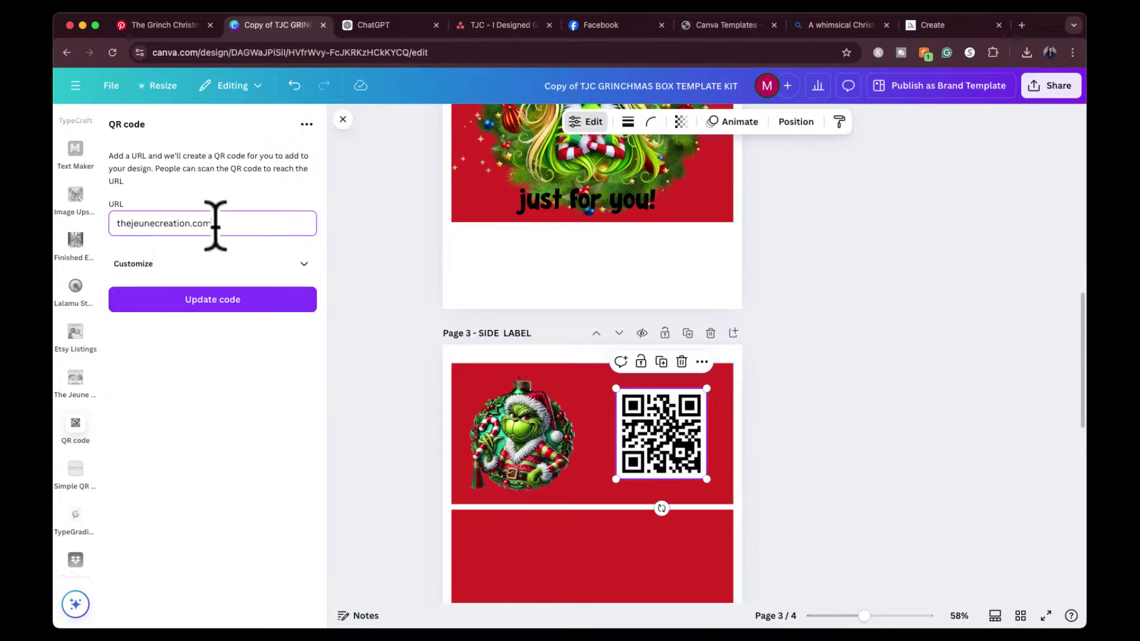
{"action": "left_click", "coordinate": [381, 380]}
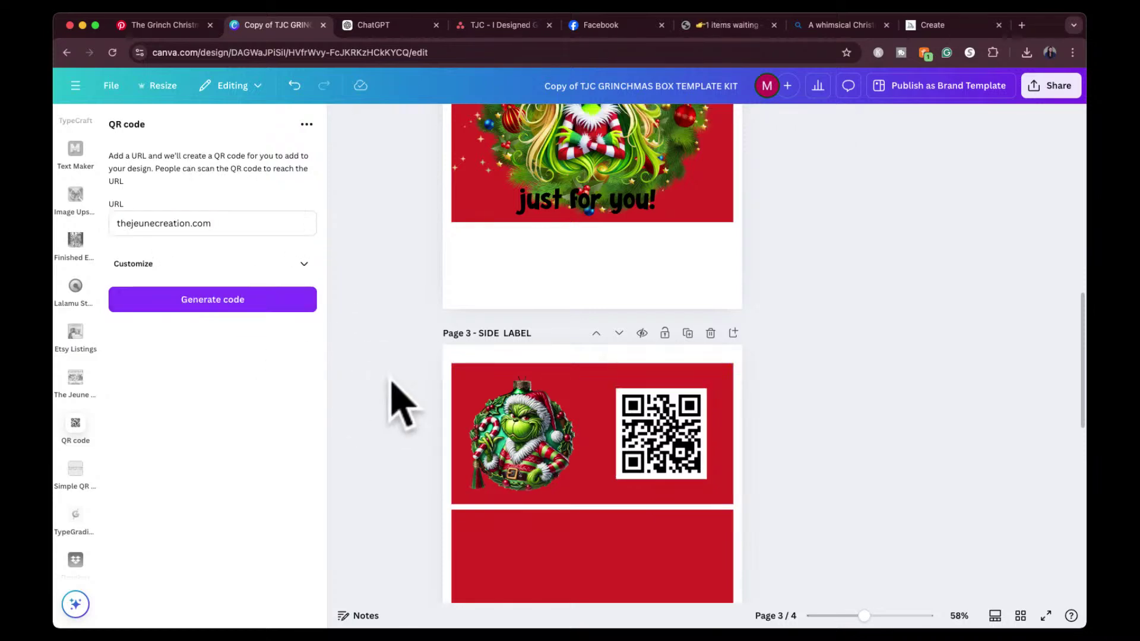
Shift the Grinch ornament slightly inward, shrink the QR code a little more and centre it vertically on the upper panel.
{"action": "left_click", "coordinate": [682, 441]}
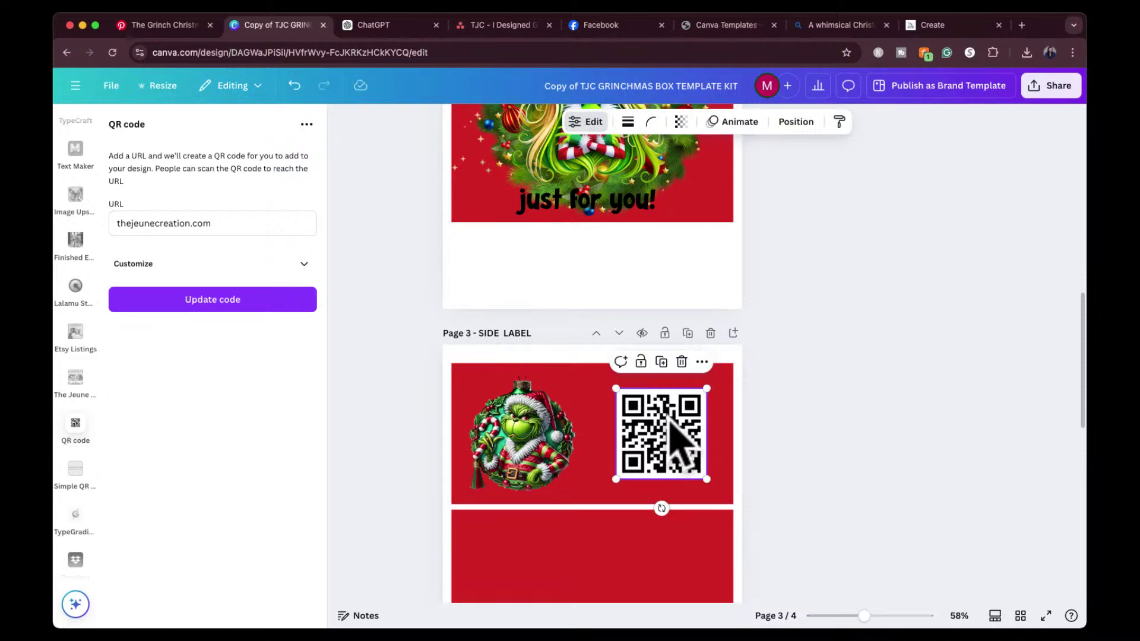
{"action": "mouse_move", "coordinate": [534, 457]}
{"action": "left_mouse_down"}
{"action": "mouse_move", "coordinate": [522, 430]}
{"action": "mouse_move", "coordinate": [531, 440]}
{"action": "left_mouse_up"}
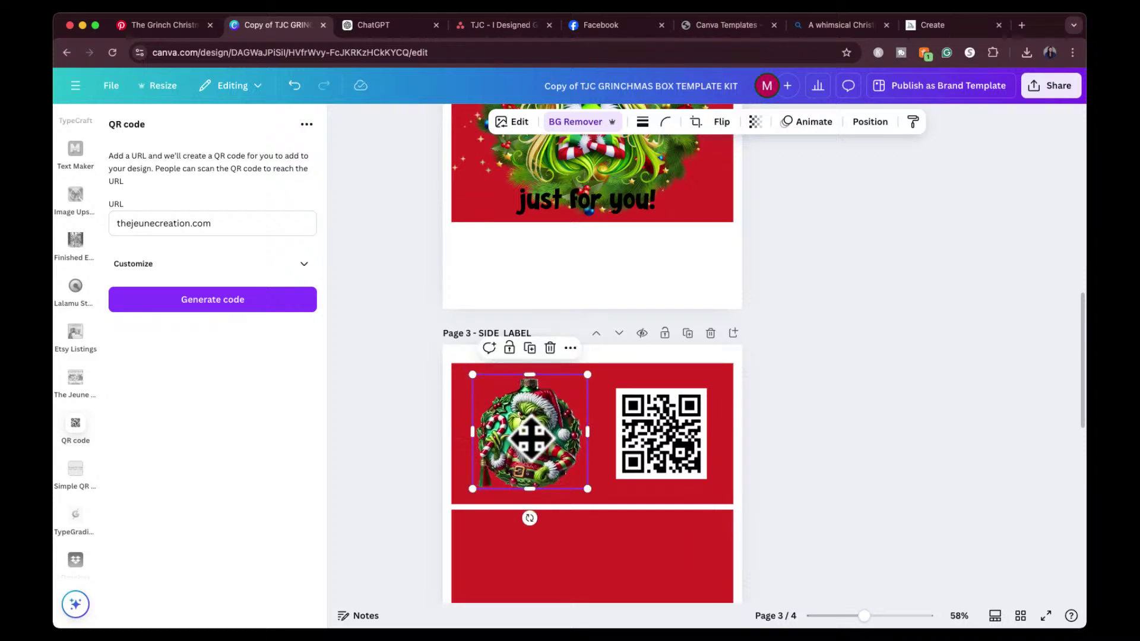
{"action": "left_click", "coordinate": [691, 462]}
{"action": "left_click_drag", "start_coordinate": [614, 473], "coordinate": [626, 469]}
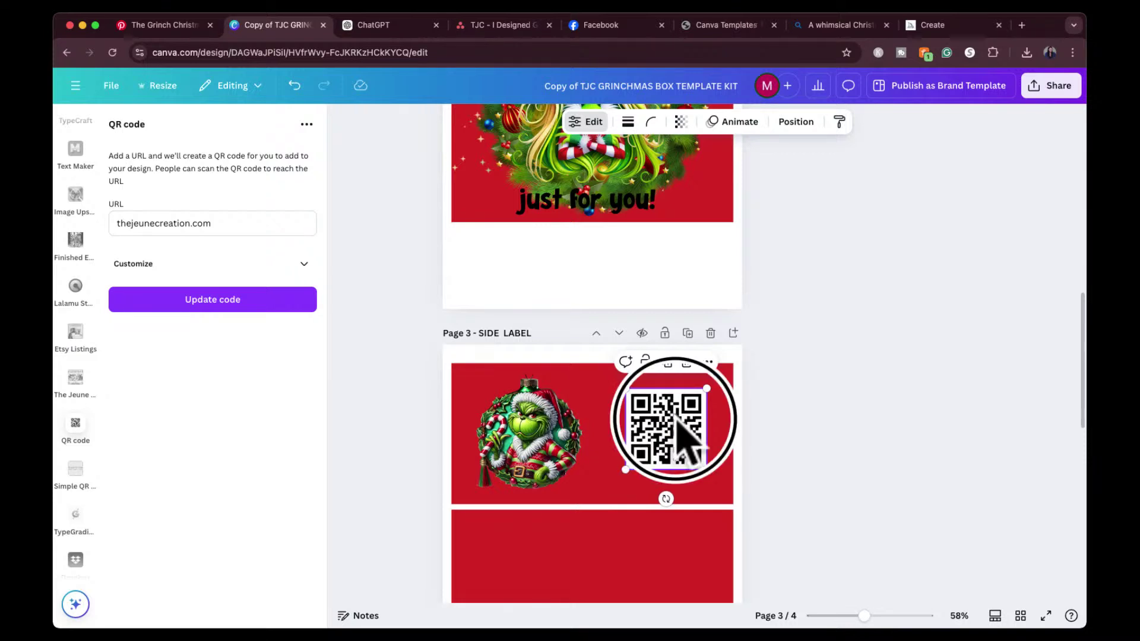
{"action": "left_click_drag", "start_coordinate": [678, 421], "coordinate": [678, 427]}
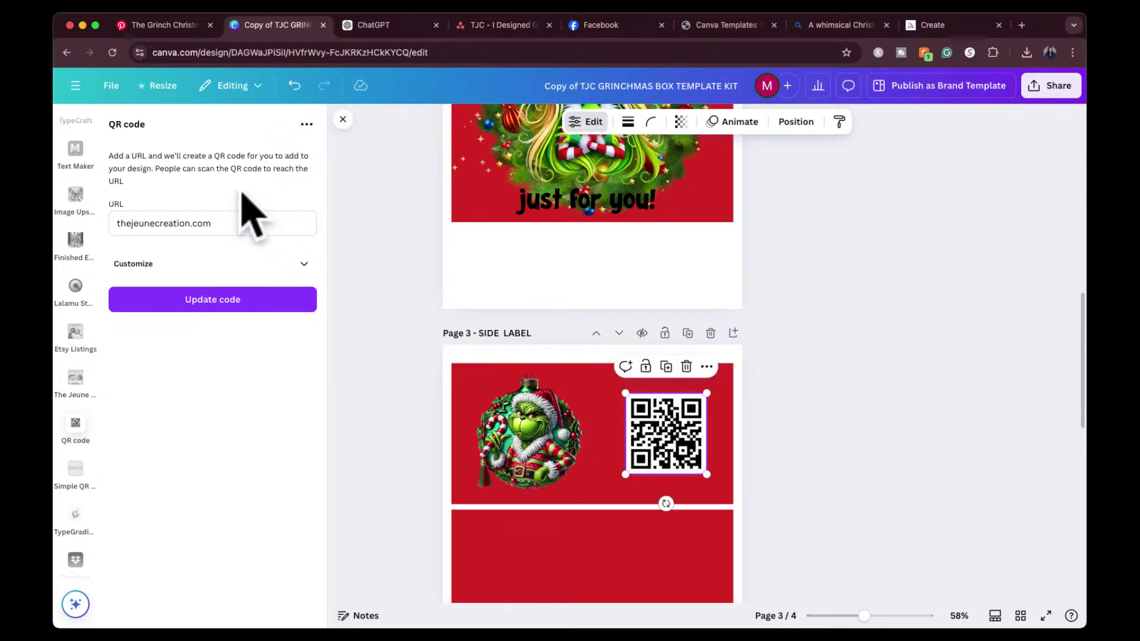
Search the elements for "garland" and add the pine garland photo with pinecones to page 3.
{"action": "scroll", "coordinate": [77, 166], "scroll_direction": "up", "scroll_amount": 7}
{"action": "scroll", "coordinate": [76, 159], "scroll_direction": "up", "scroll_amount": 5}
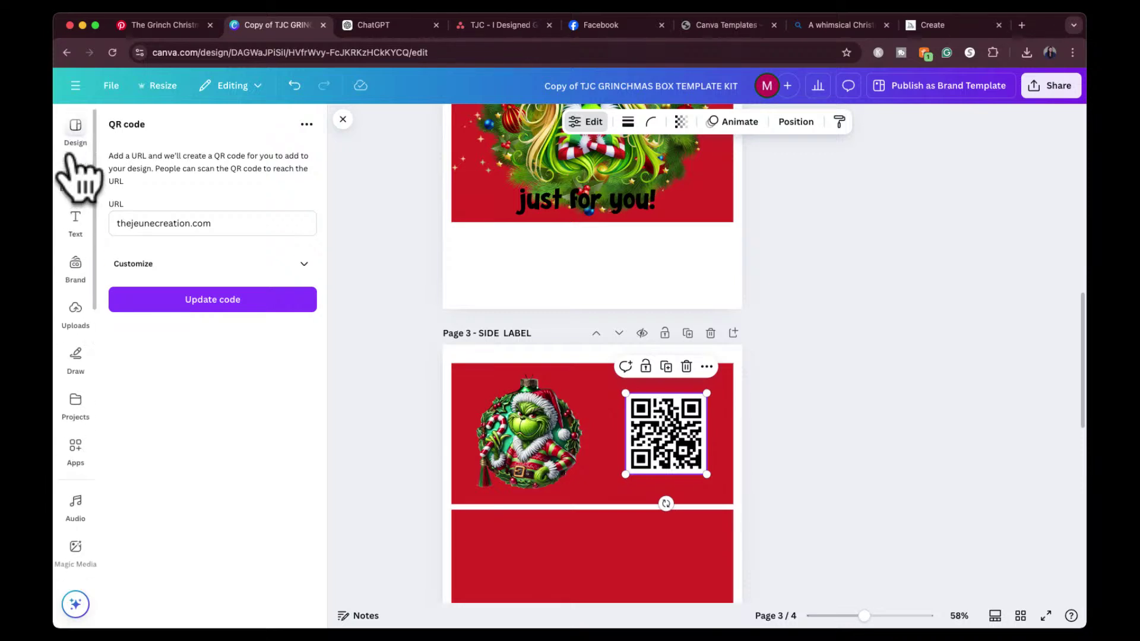
{"action": "left_click", "coordinate": [79, 176]}
{"action": "triple_click", "coordinate": [160, 125]}
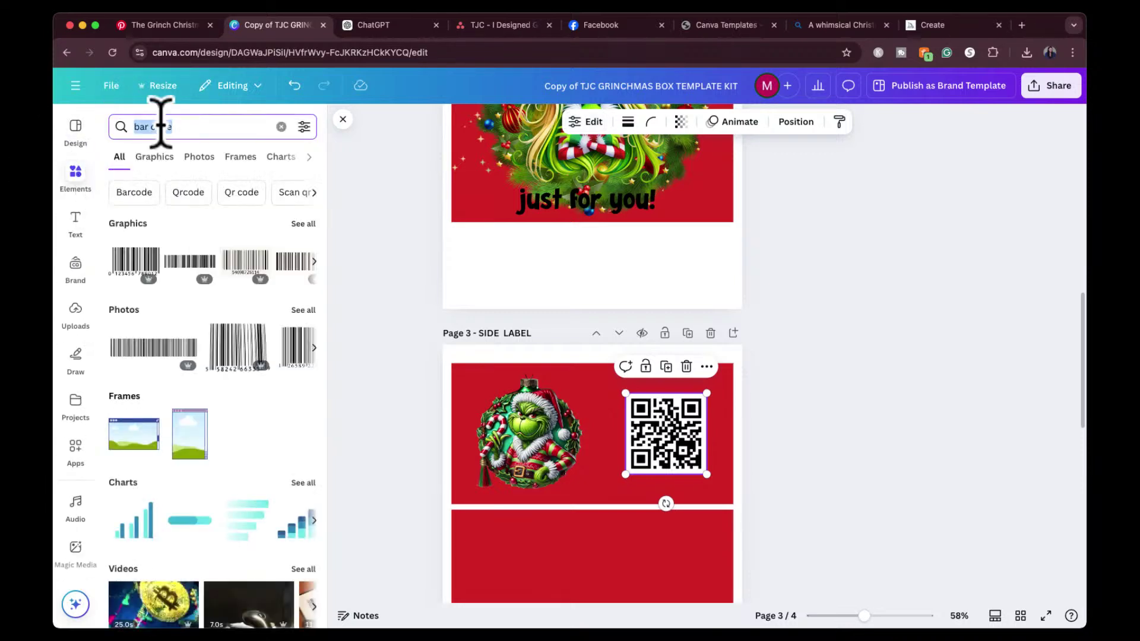
{"action": "type", "text": "garland"}
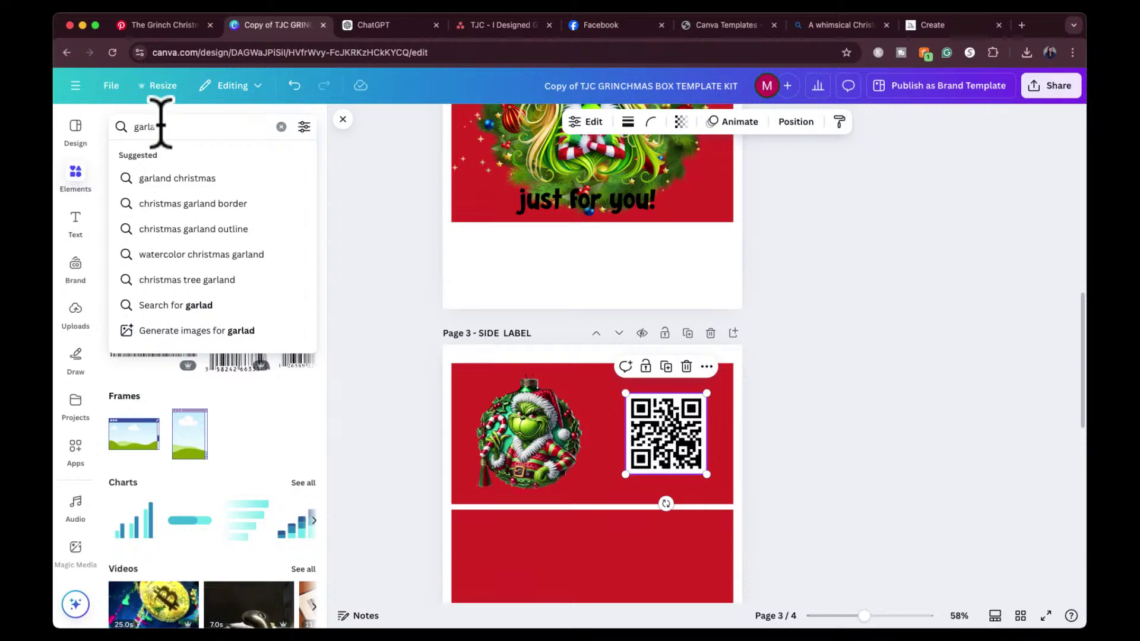
{"action": "key", "text": "Return"}
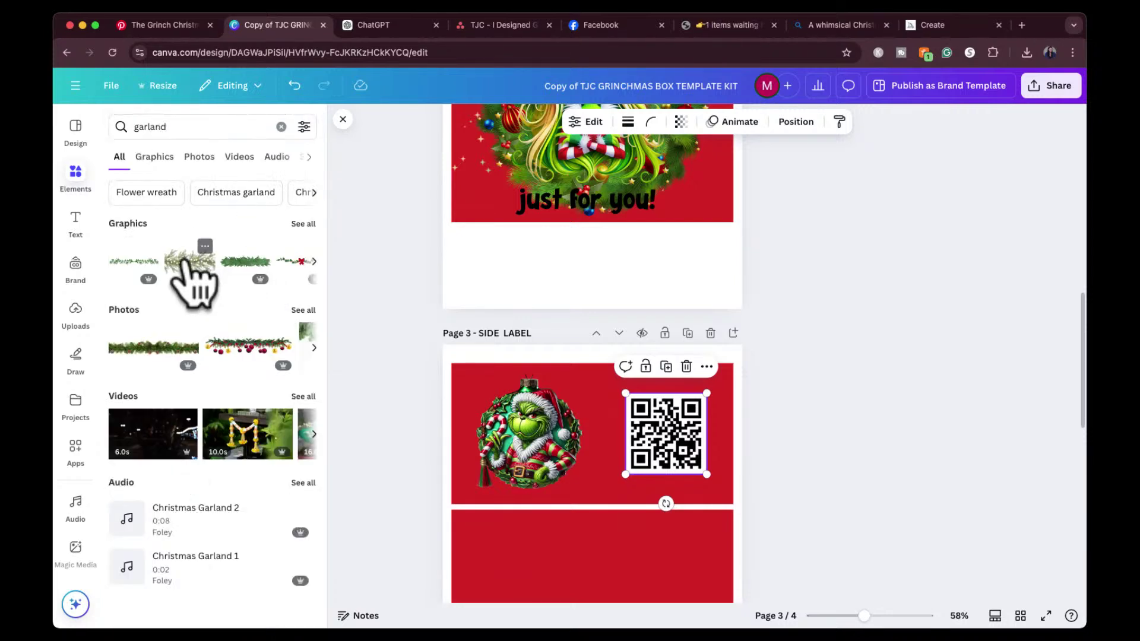
{"action": "left_click", "coordinate": [149, 349]}
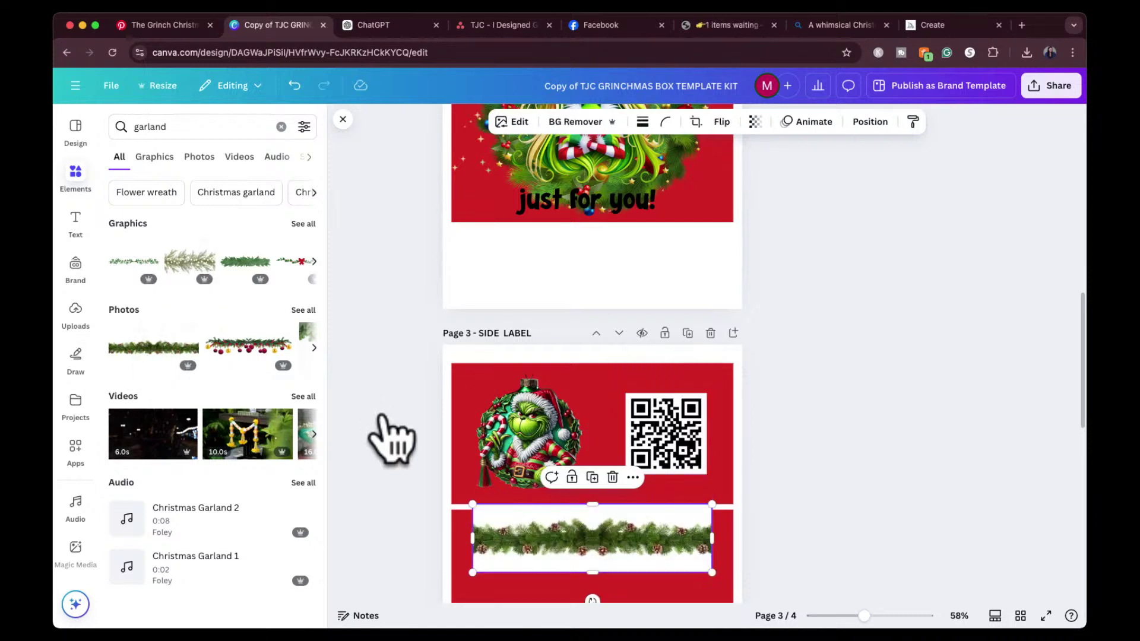
Move the garland to page 2, remove its background and place it in the blank area below the top label.
{"action": "scroll", "coordinate": [510, 507], "scroll_direction": "down", "scroll_amount": 2}
{"action": "left_click_drag", "start_coordinate": [611, 459], "coordinate": [591, 499]}
{"action": "scroll", "coordinate": [594, 505], "scroll_direction": "up", "scroll_amount": 4}
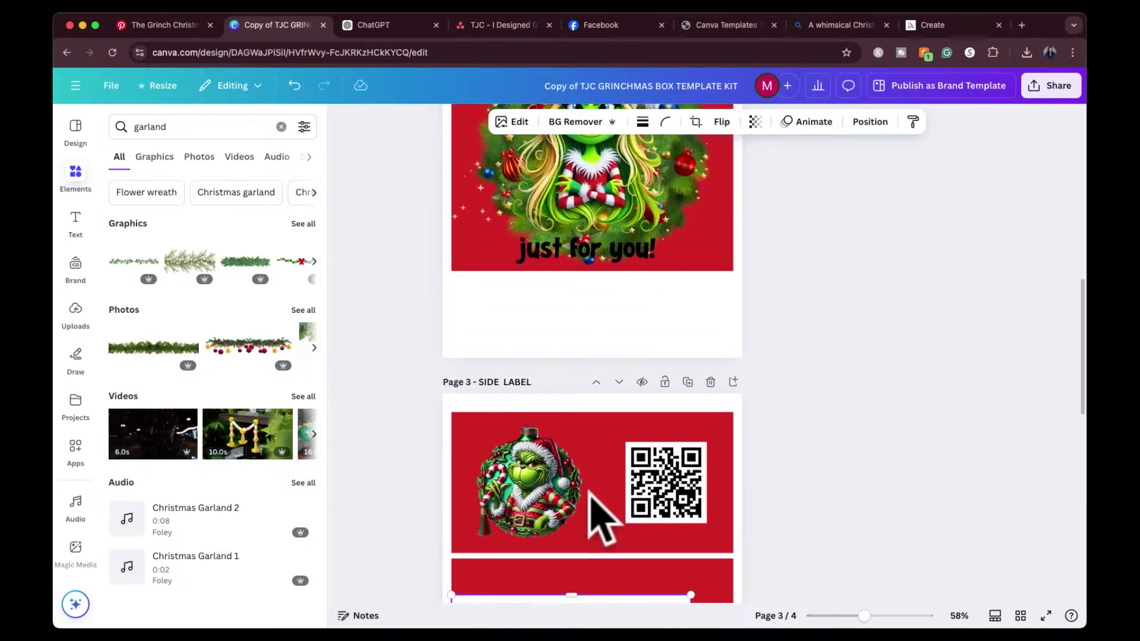
{"action": "scroll", "coordinate": [594, 523], "scroll_direction": "down", "scroll_amount": 3}
{"action": "left_click_drag", "start_coordinate": [590, 547], "coordinate": [605, 196]}
{"action": "scroll", "coordinate": [606, 196], "scroll_direction": "up", "scroll_amount": 4}
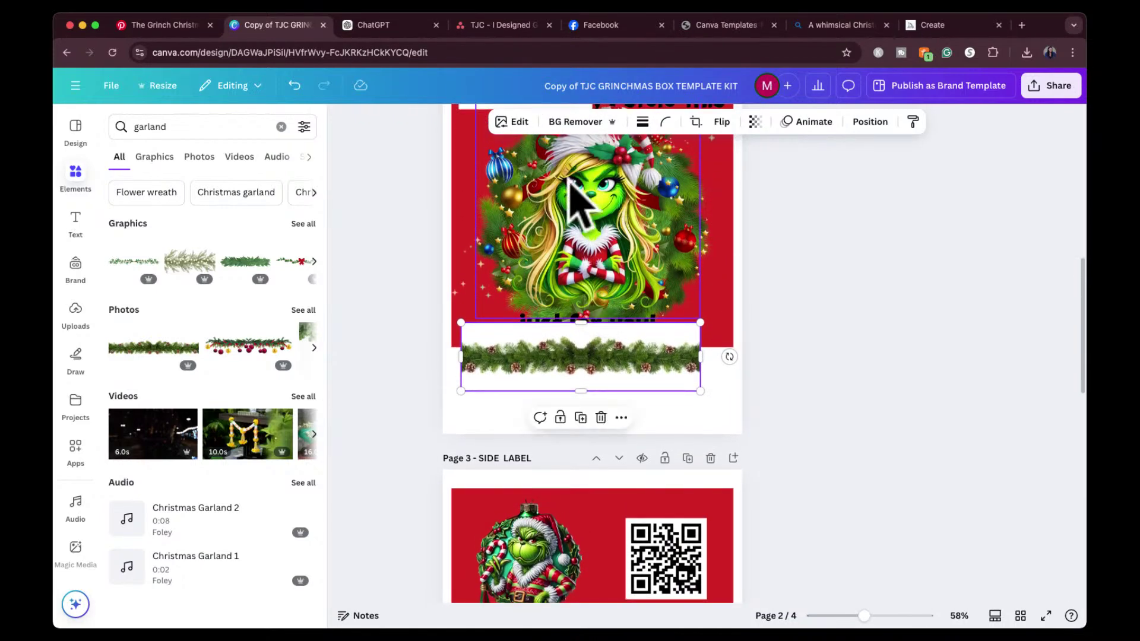
{"action": "left_click_drag", "start_coordinate": [578, 381], "coordinate": [600, 224]}
{"action": "scroll", "coordinate": [612, 279], "scroll_direction": "up", "scroll_amount": 3}
{"action": "left_click_drag", "start_coordinate": [612, 282], "coordinate": [594, 502]}
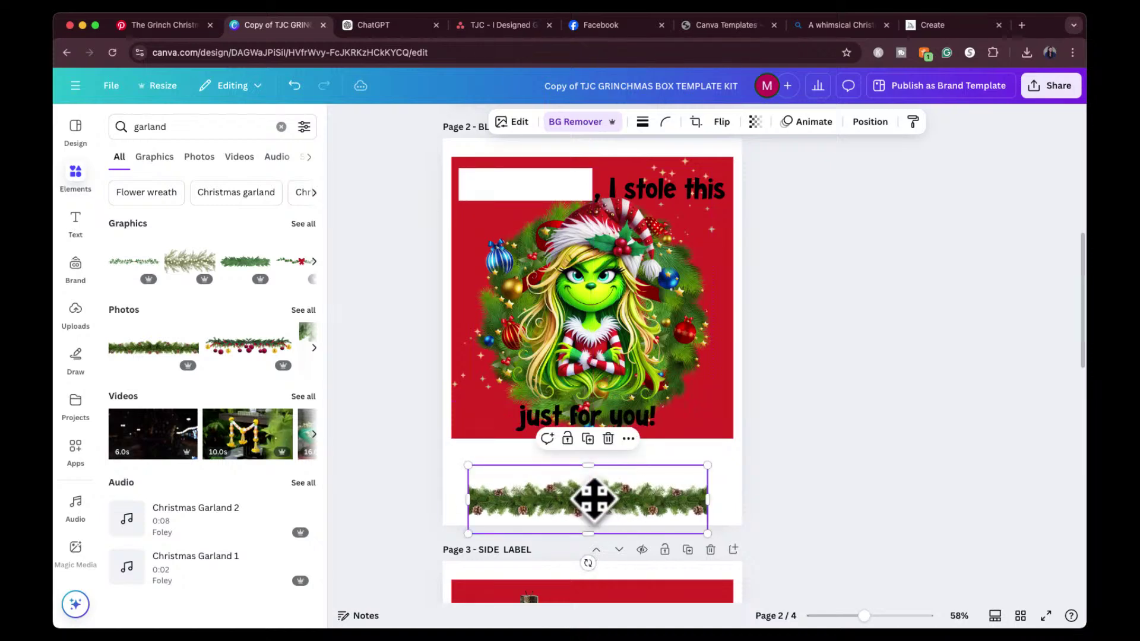
Bring the background-free garland back to page 3 and place it against the left edge of the lower red panel.
{"action": "scroll", "coordinate": [593, 493], "scroll_direction": "down", "scroll_amount": 5}
{"action": "left_click_drag", "start_coordinate": [616, 249], "coordinate": [595, 521]}
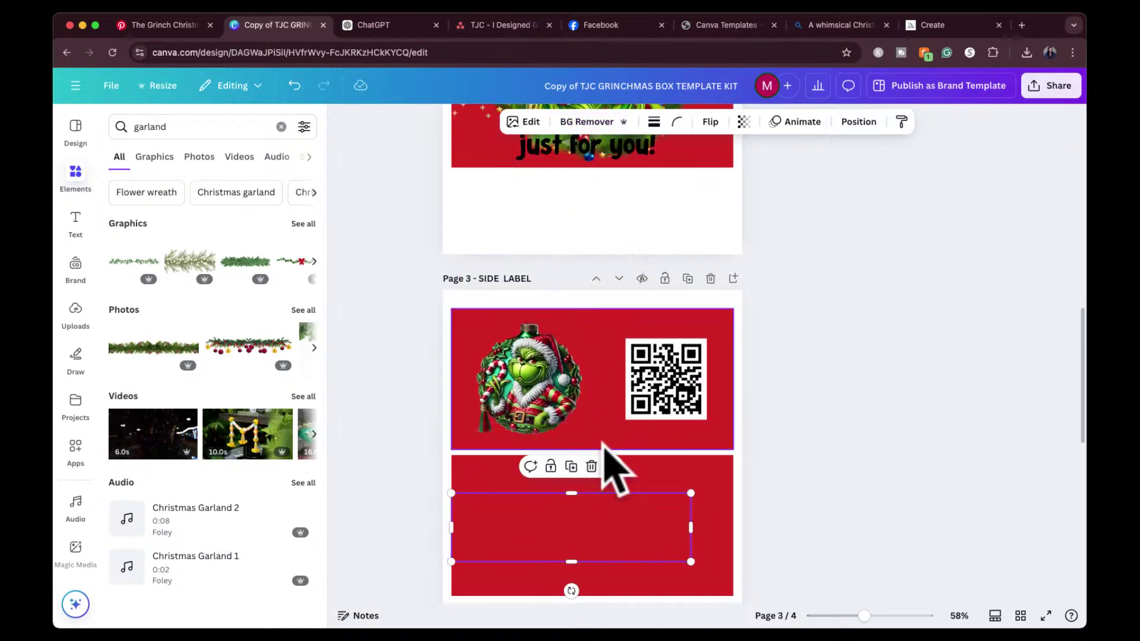
{"action": "scroll", "coordinate": [606, 465], "scroll_direction": "up", "scroll_amount": 3}
{"action": "scroll", "coordinate": [609, 470], "scroll_direction": "down", "scroll_amount": 1}
{"action": "scroll", "coordinate": [612, 475], "scroll_direction": "down", "scroll_amount": 3}
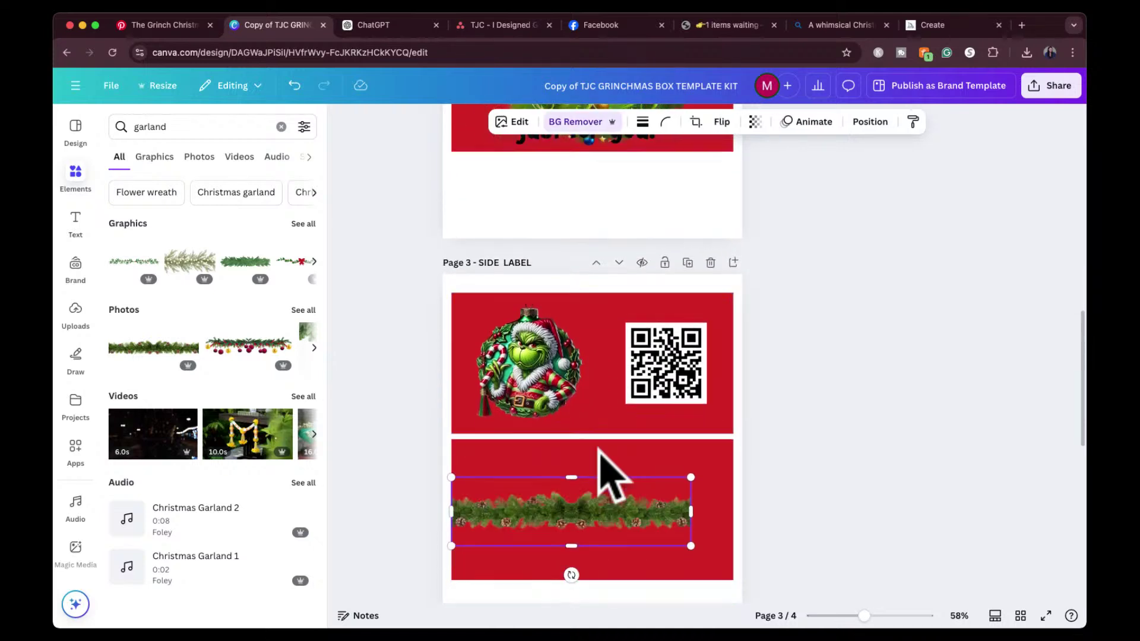
Extend the garland's right side so that it spans the full width of the lower red panel.
{"action": "left_click", "coordinate": [870, 122]}
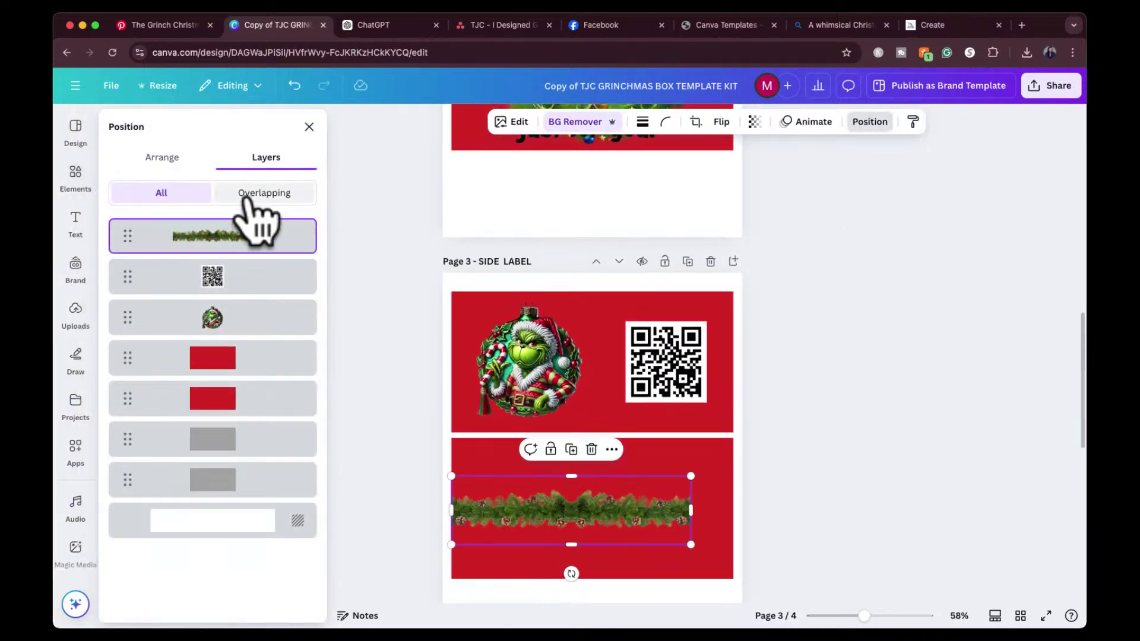
{"action": "left_click", "coordinate": [599, 494]}
{"action": "left_click_drag", "start_coordinate": [689, 510], "coordinate": [734, 509]}
{"action": "left_click", "coordinate": [855, 458]}
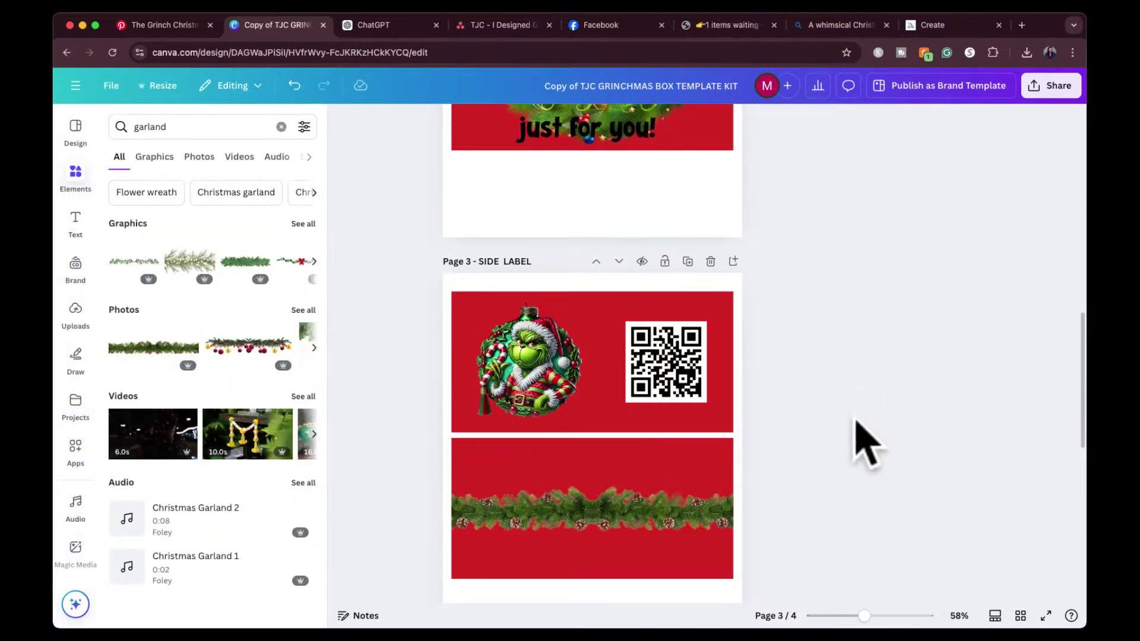
Center the QR code in front of the garland on the page 3 lower label and delete the Grinch ornament above it.
{"action": "scroll", "coordinate": [848, 389], "scroll_direction": "up", "scroll_amount": 1}
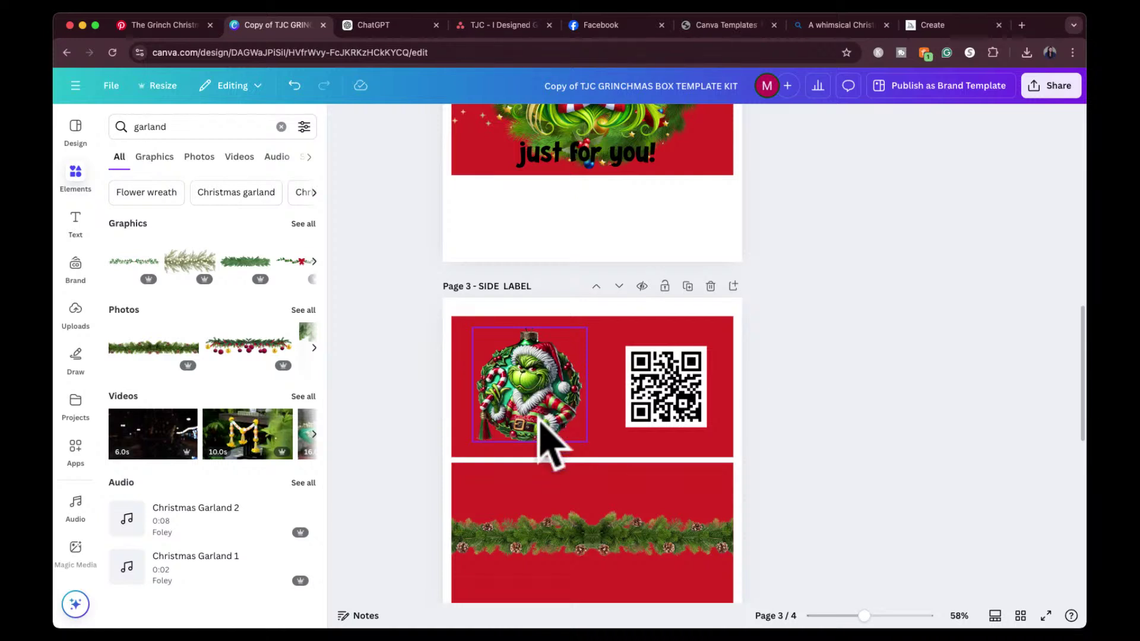
{"action": "scroll", "coordinate": [540, 419], "scroll_direction": "down", "scroll_amount": 2}
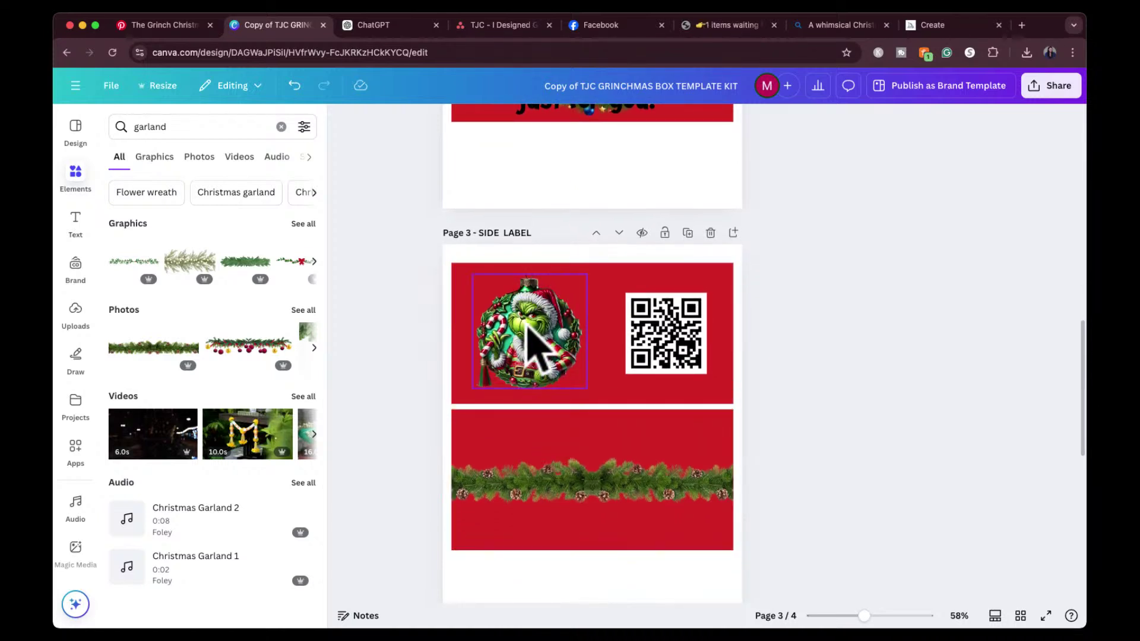
{"action": "left_click_drag", "start_coordinate": [666, 350], "coordinate": [585, 486]}
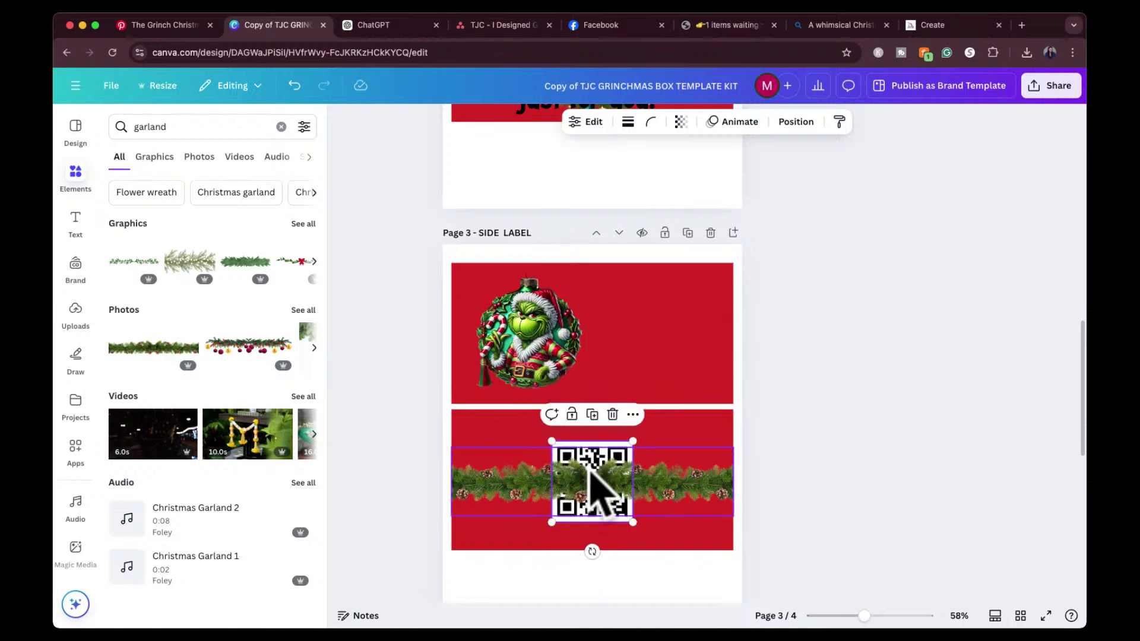
{"action": "key", "text": "super+bracketright"}
{"action": "left_click", "coordinate": [810, 422]}
{"action": "left_click", "coordinate": [527, 340]}
{"action": "key", "text": "Delete"}
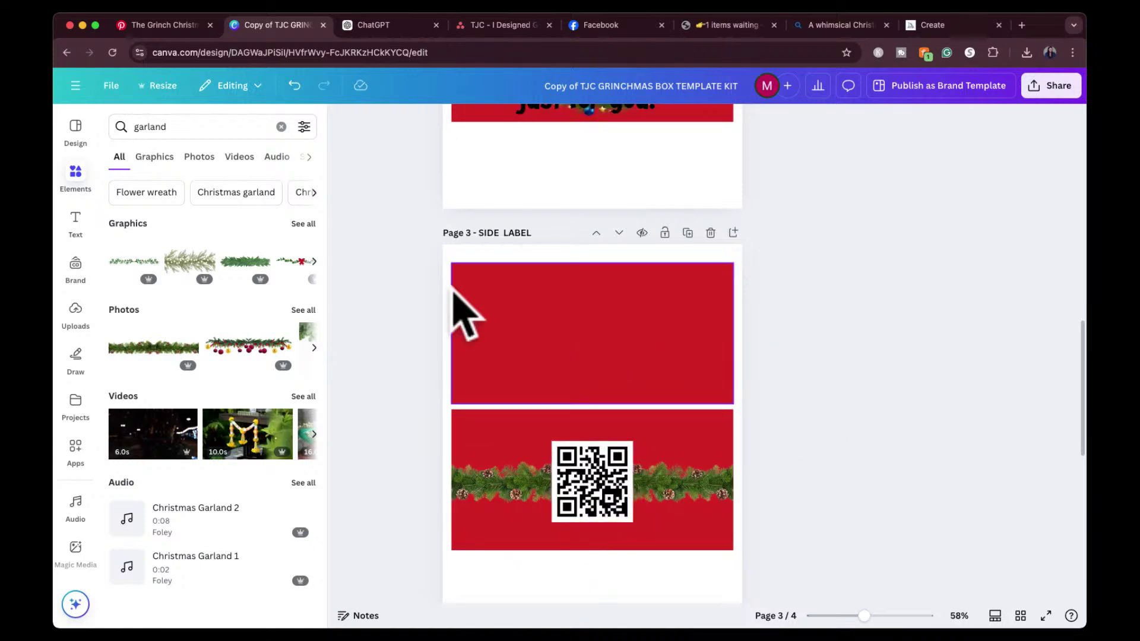
Add a text in the Alice style reading "The Grinch Says: Resist Until Xmas Eve" and center it on the upper red side label.
{"action": "left_click", "coordinate": [76, 225]}
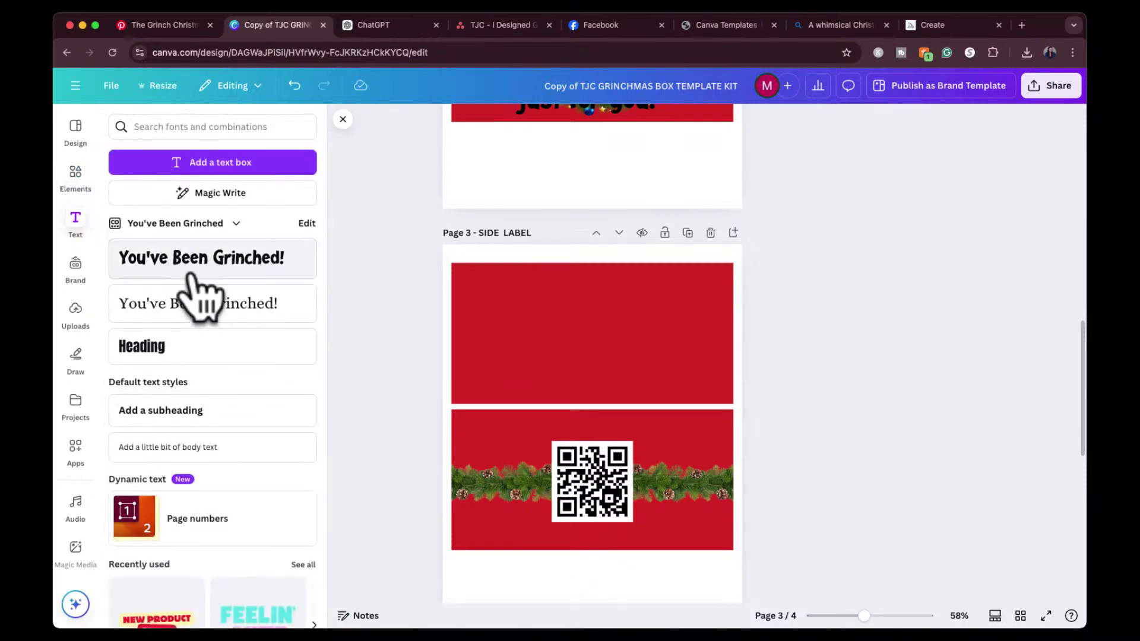
{"action": "left_click", "coordinate": [186, 301]}
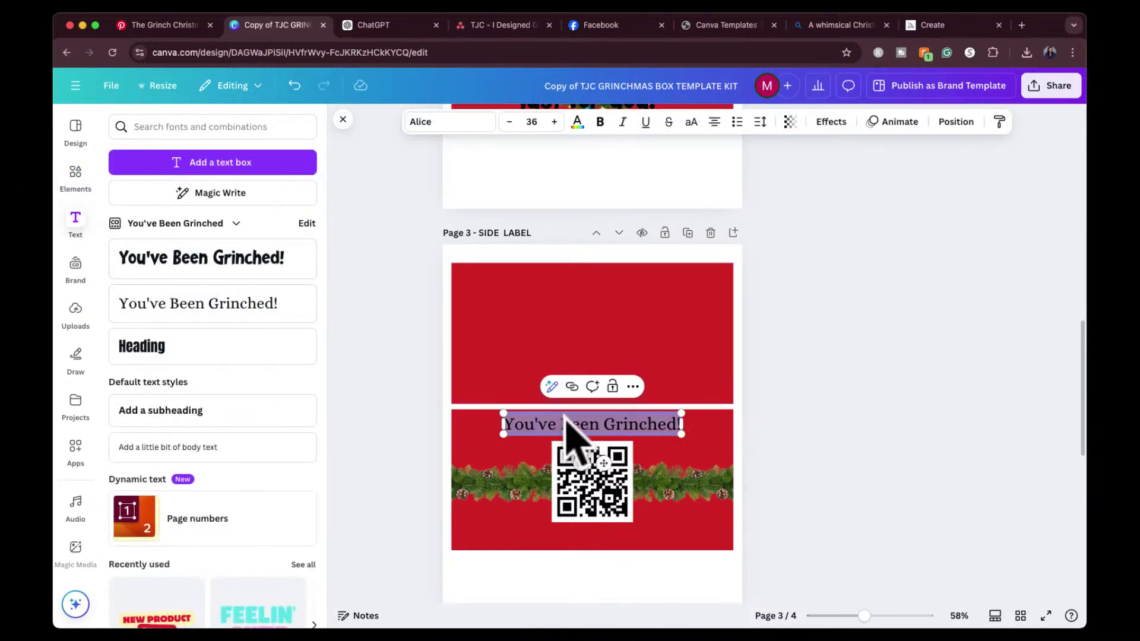
{"action": "left_click_drag", "start_coordinate": [610, 469], "coordinate": [606, 376]}
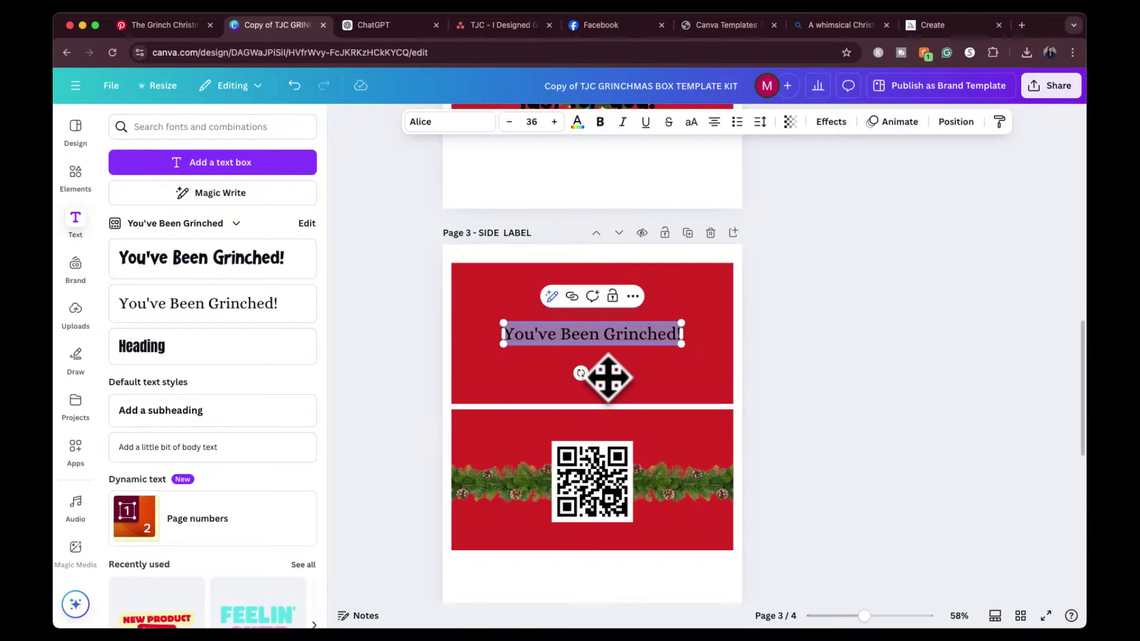
{"action": "type", "text": "The Grinch"}
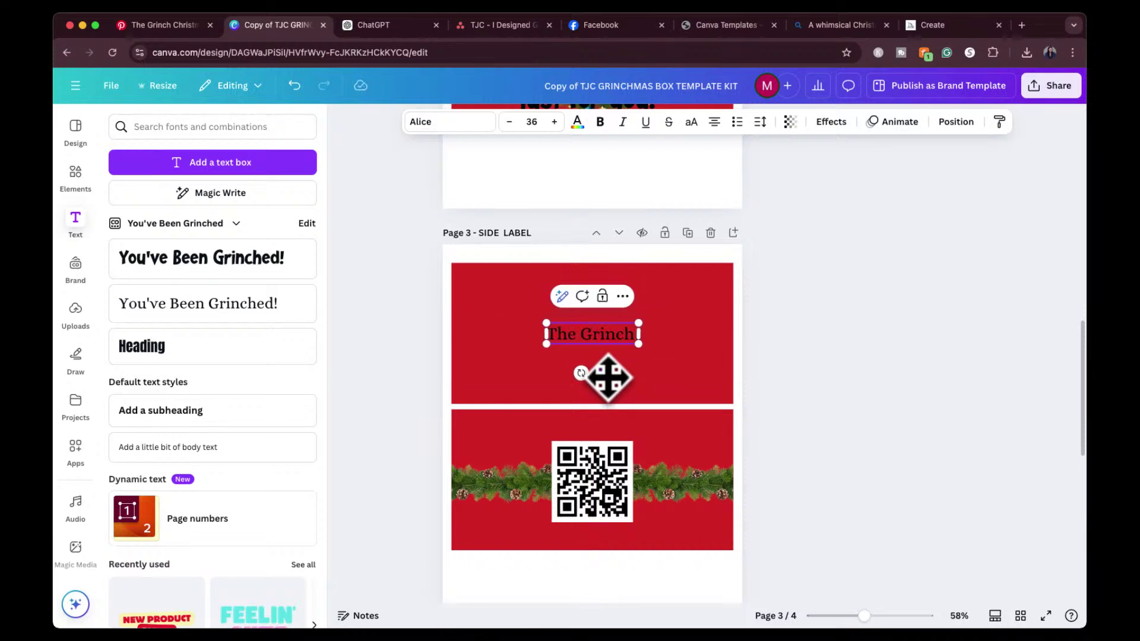
{"action": "type", "text": " Says:"}
{"action": "key", "text": "Return"}
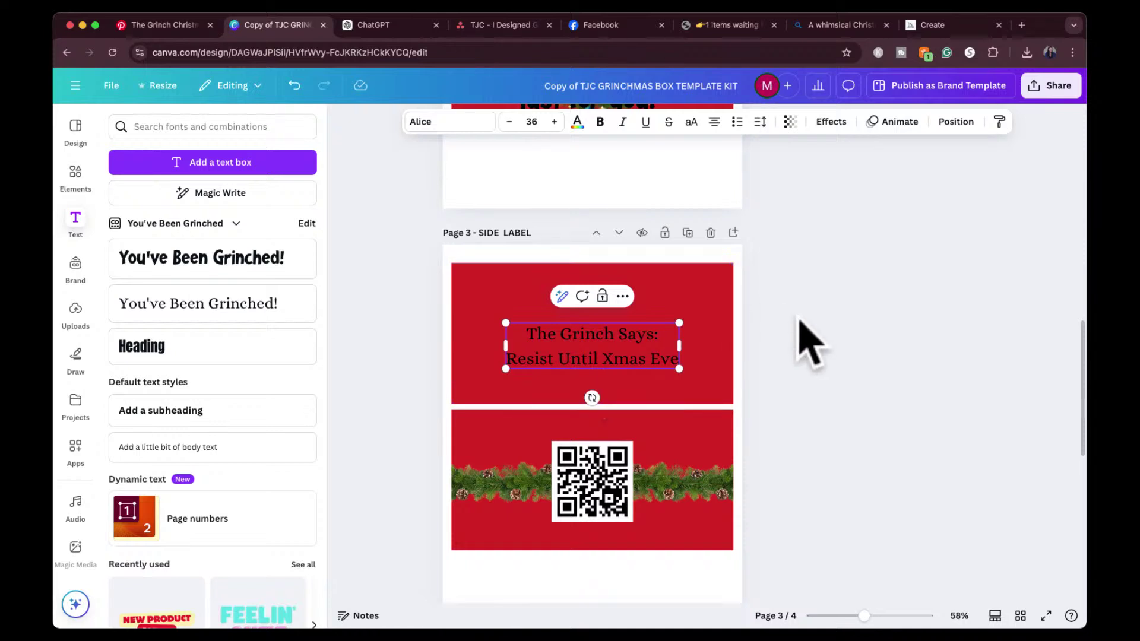
{"action": "left_click_drag", "start_coordinate": [585, 377], "coordinate": [575, 349]}
{"action": "left_click", "coordinate": [838, 359]}
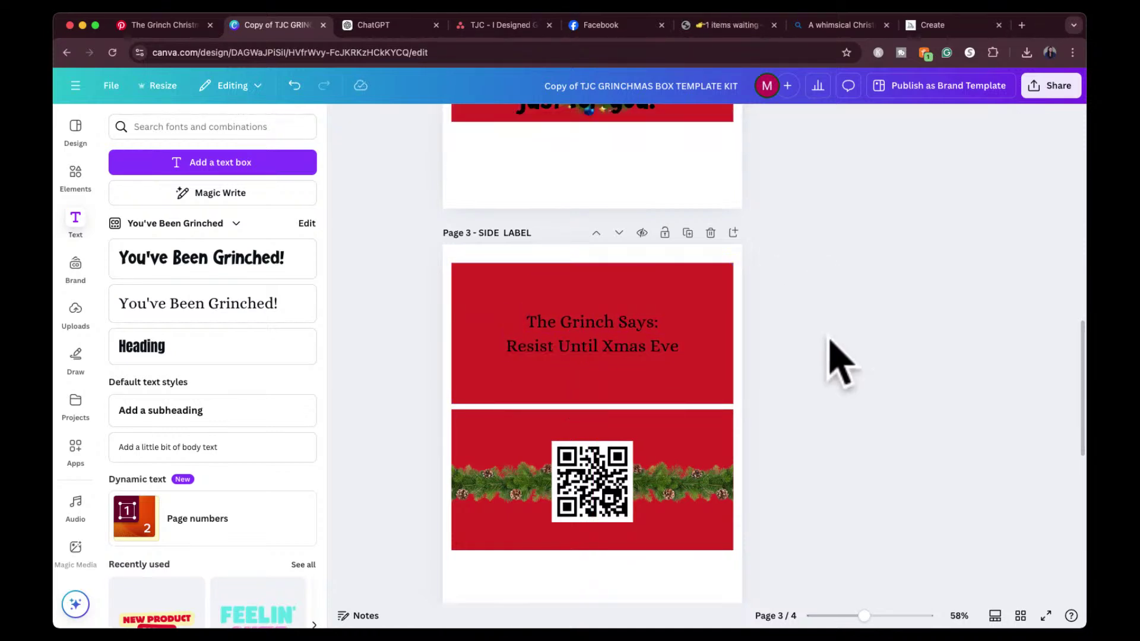
Examine the designed top label and side labels on pages 2 to 4 together as a set.
{"action": "scroll", "coordinate": [790, 332], "scroll_direction": "up", "scroll_amount": 5}
{"action": "scroll", "coordinate": [785, 310], "scroll_direction": "down", "scroll_amount": 5}
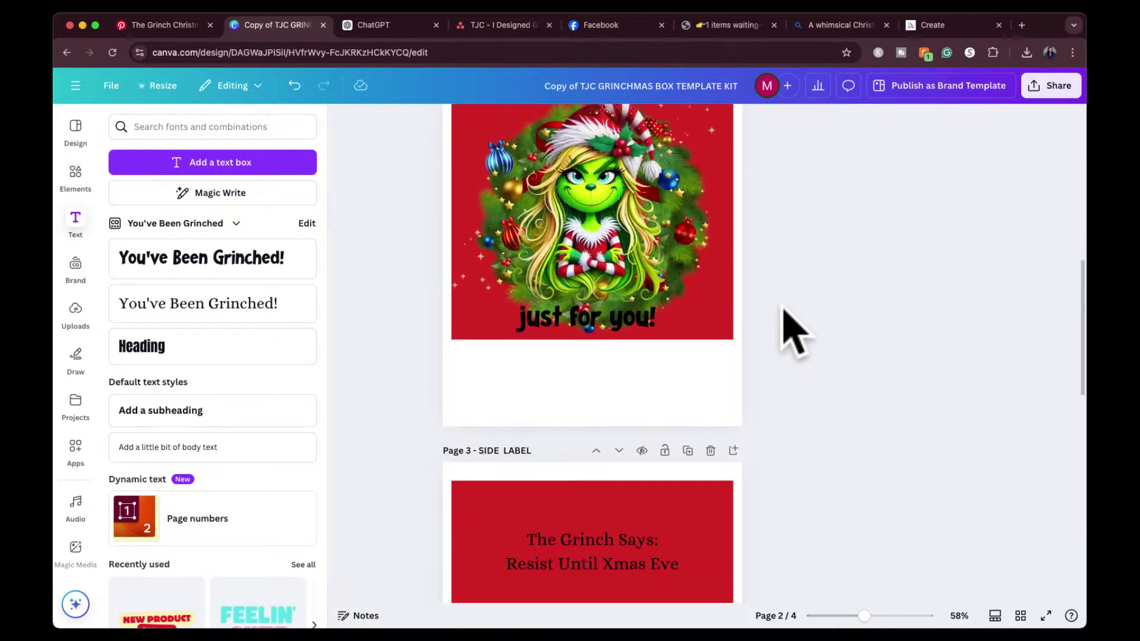
{"action": "scroll", "coordinate": [785, 310], "scroll_direction": "up", "scroll_amount": 4}
{"action": "scroll", "coordinate": [784, 310], "scroll_direction": "up", "scroll_amount": 3}
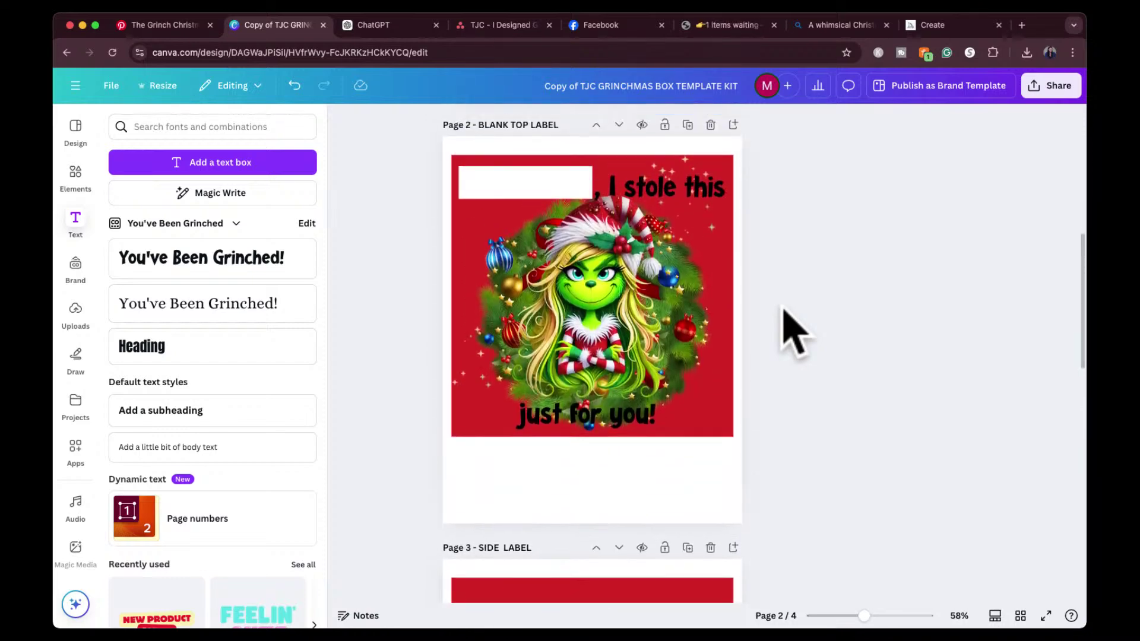
{"action": "scroll", "coordinate": [784, 310], "scroll_direction": "down", "scroll_amount": 1}
{"action": "scroll", "coordinate": [783, 312], "scroll_direction": "down", "scroll_amount": 3}
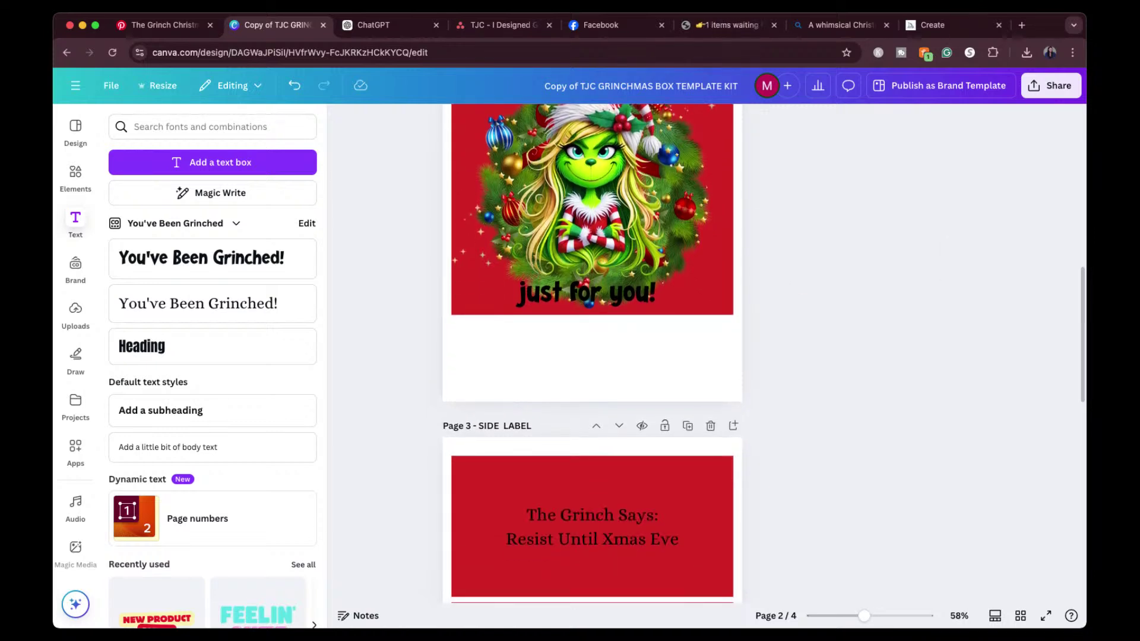
{"action": "scroll", "coordinate": [828, 326], "scroll_direction": "down", "scroll_amount": 10}
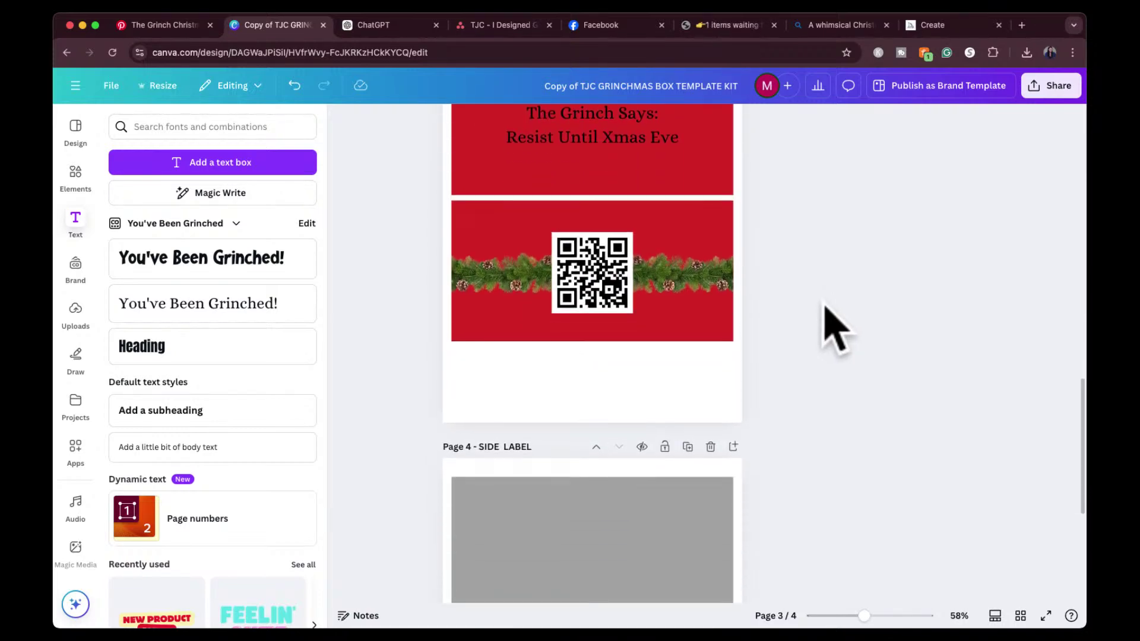
{"action": "scroll", "coordinate": [835, 327], "scroll_direction": "down", "scroll_amount": 4}
{"action": "scroll", "coordinate": [835, 327], "scroll_direction": "up", "scroll_amount": 14}
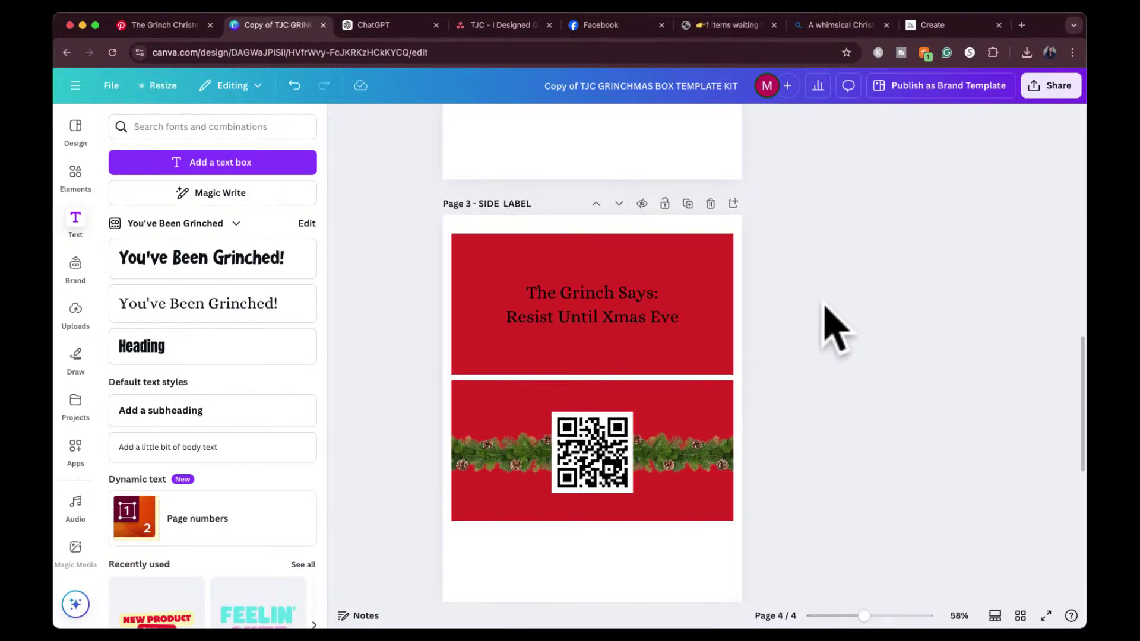
Duplicate the blank top label page and cover the copy's gray square completely with the festive blonde Grinch image on a red background.
{"action": "scroll", "coordinate": [831, 327], "scroll_direction": "up", "scroll_amount": 12}
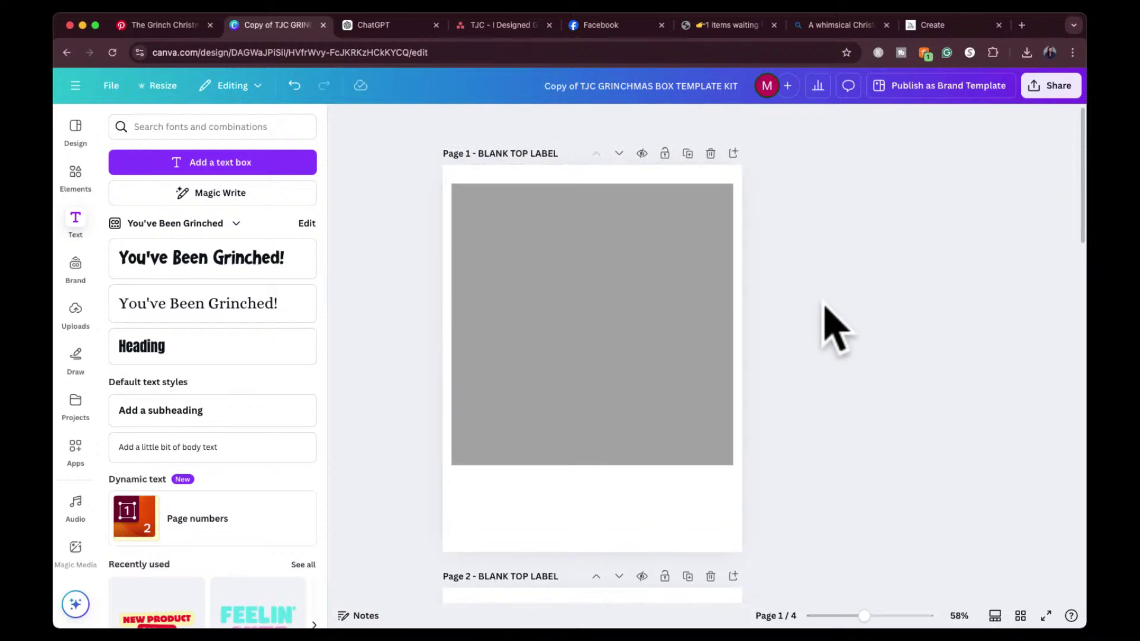
{"action": "left_click", "coordinate": [688, 154]}
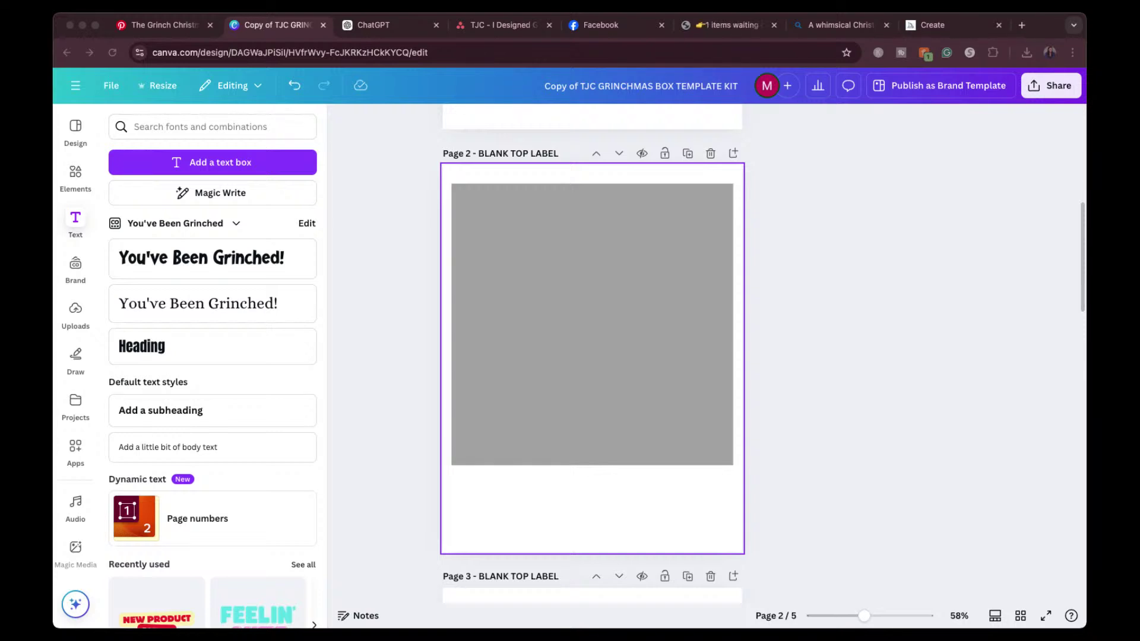
{"action": "left_click_drag", "start_coordinate": [979, 232], "coordinate": [611, 300]}
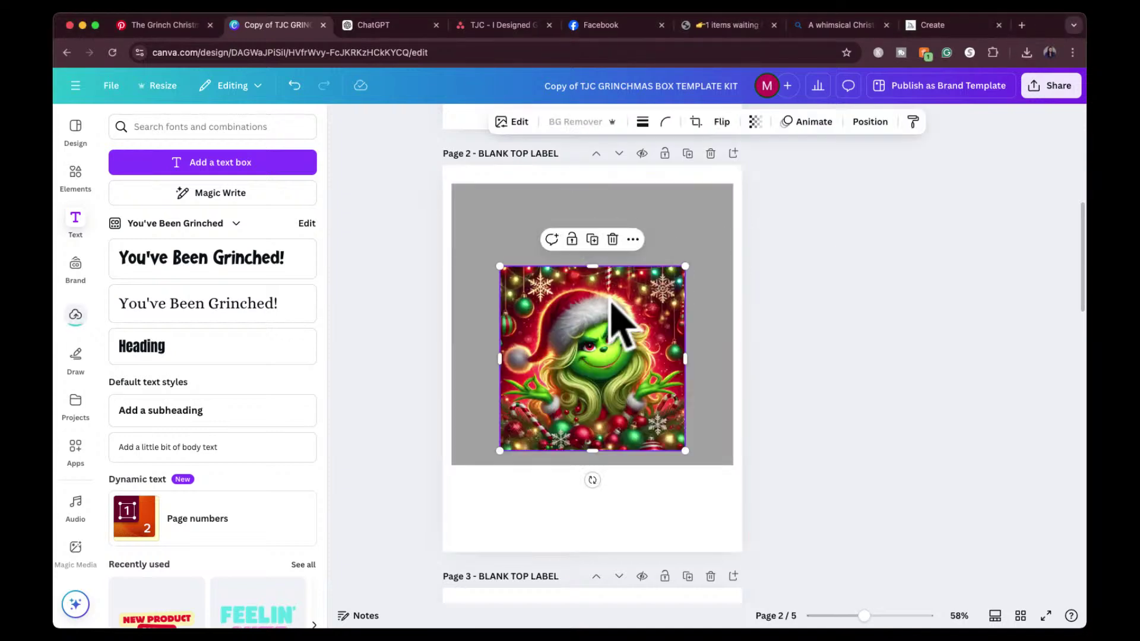
{"action": "left_click_drag", "start_coordinate": [588, 392], "coordinate": [543, 311]}
{"action": "left_click_drag", "start_coordinate": [637, 368], "coordinate": [731, 466]}
{"action": "left_click", "coordinate": [841, 402]}
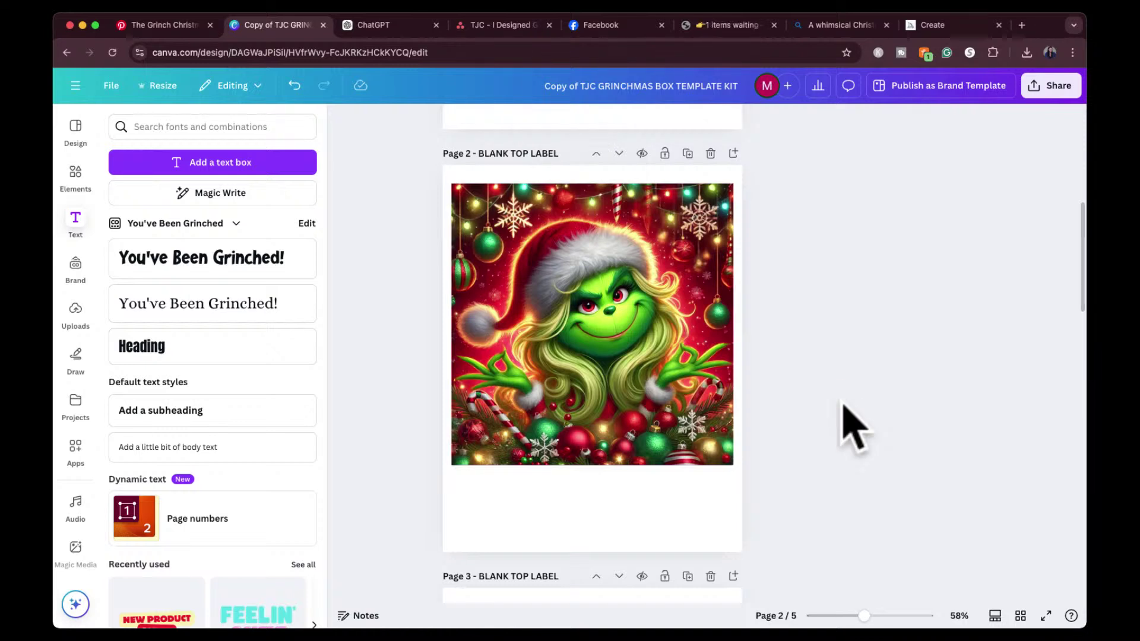
Duplicate the blank side label page and move one copy up to page 3, directly after the new Grinch top label.
{"action": "scroll", "coordinate": [844, 403], "scroll_direction": "down", "scroll_amount": 5}
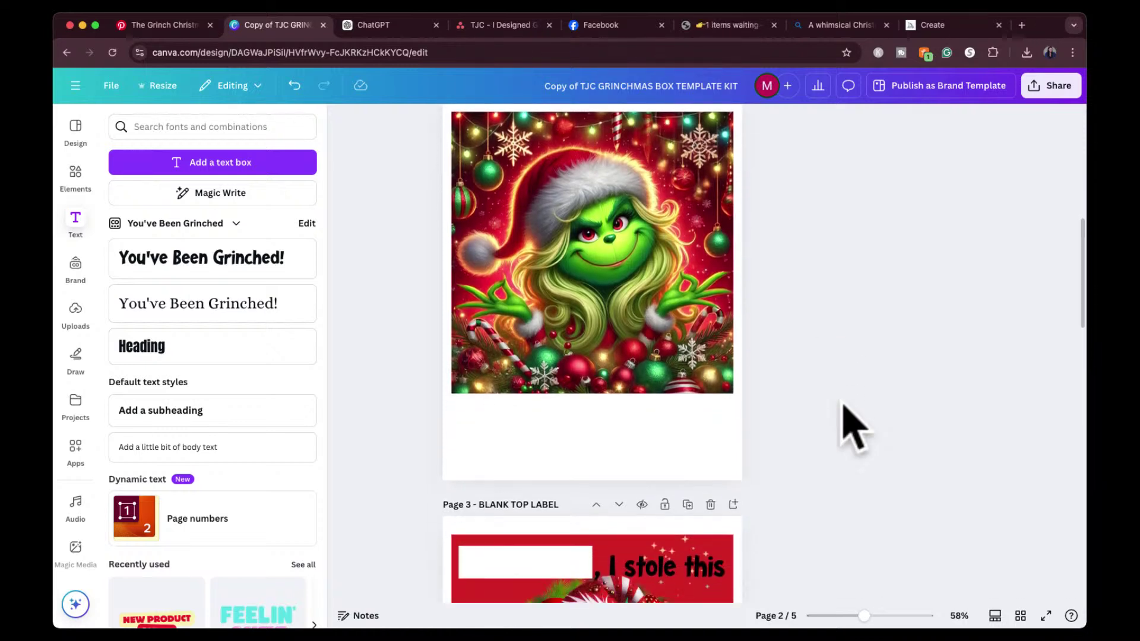
{"action": "scroll", "coordinate": [854, 426], "scroll_direction": "down", "scroll_amount": 15}
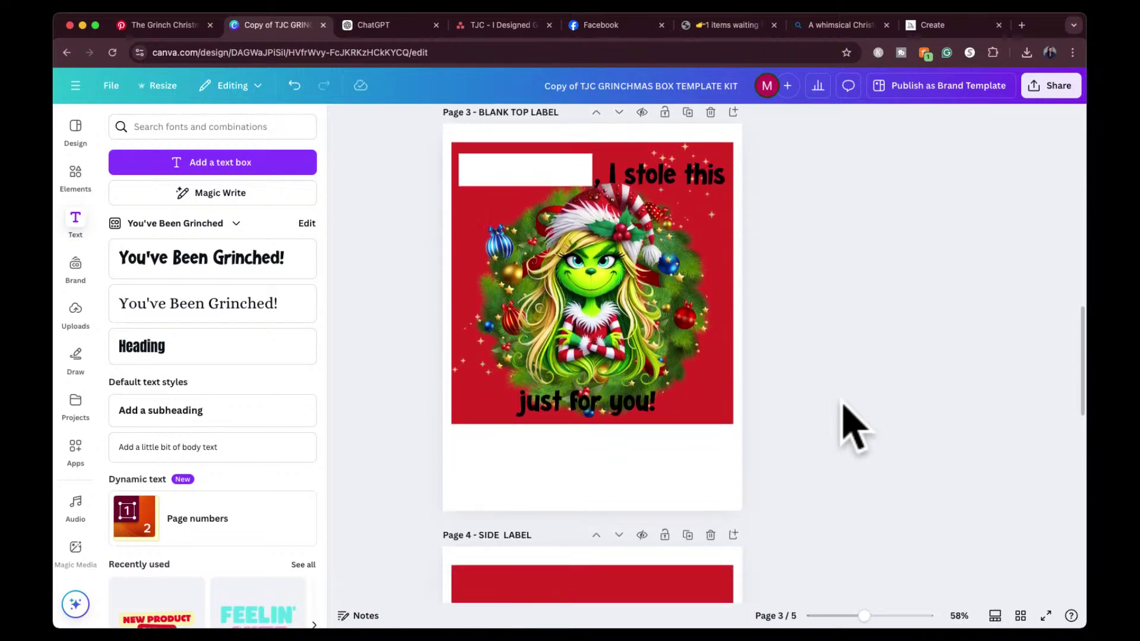
{"action": "scroll", "coordinate": [725, 318], "scroll_direction": "down", "scroll_amount": 12}
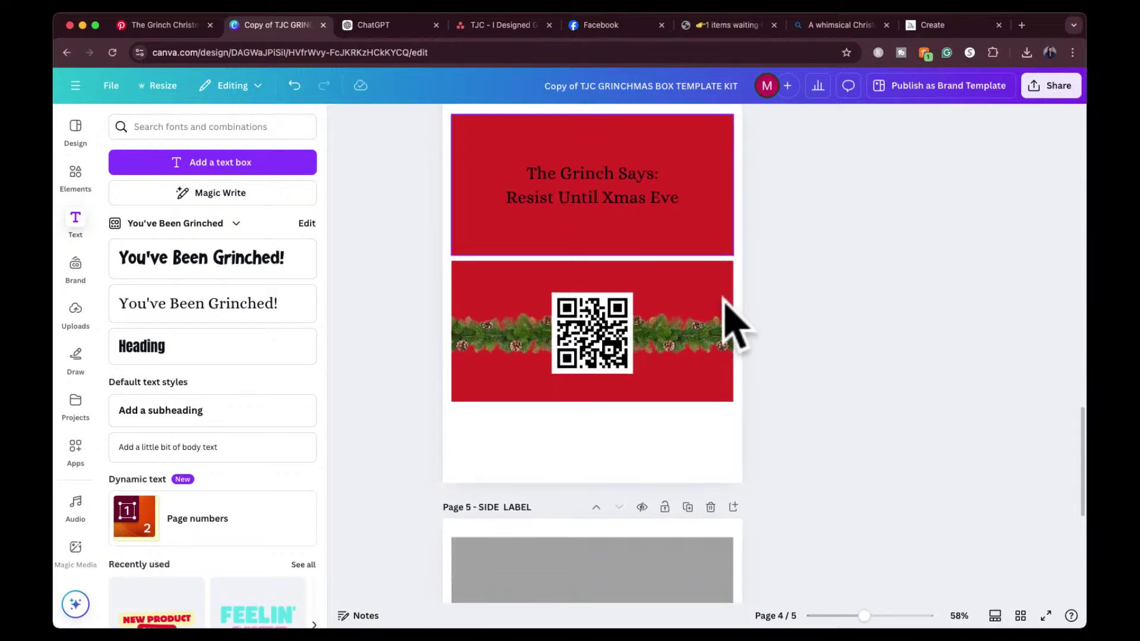
{"action": "left_click", "coordinate": [687, 332]}
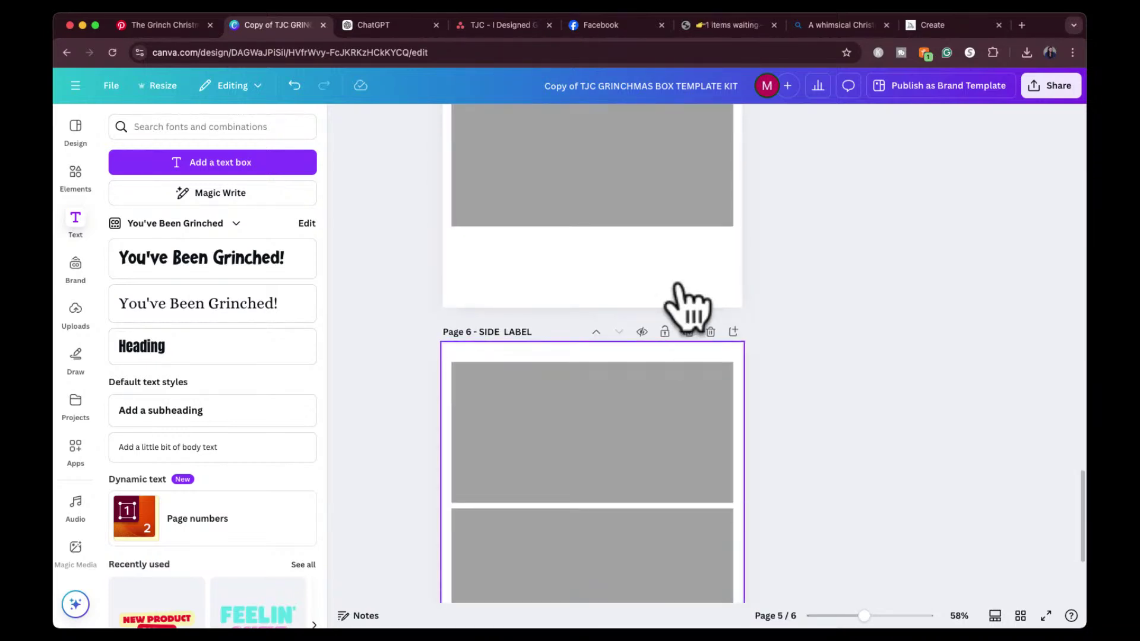
{"action": "scroll", "coordinate": [701, 216], "scroll_direction": "up", "scroll_amount": 8}
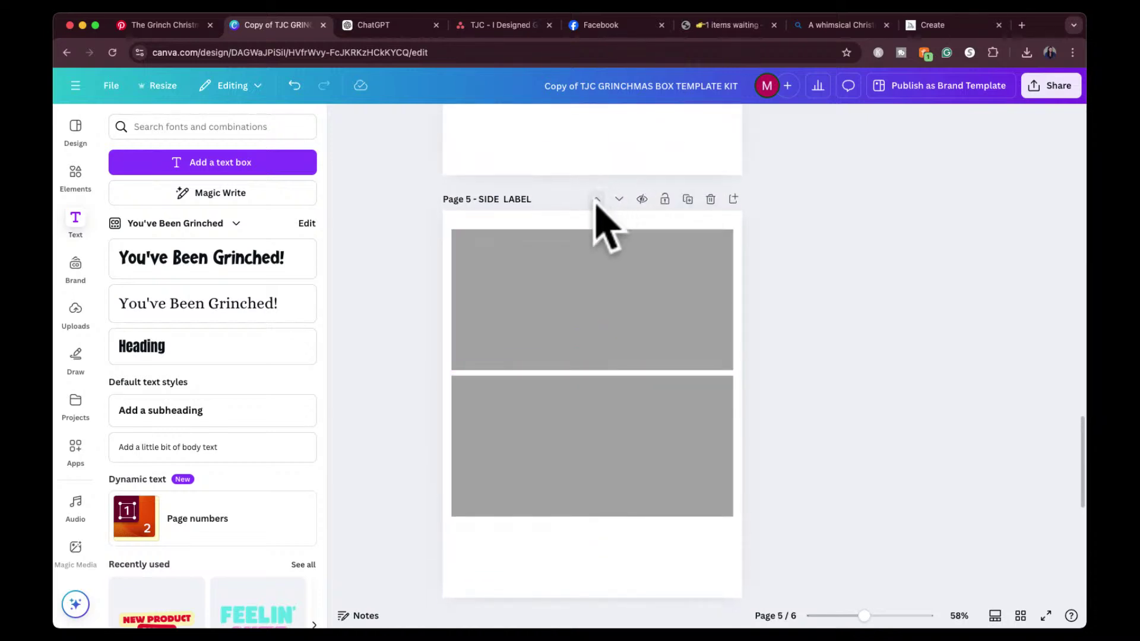
{"action": "left_click", "coordinate": [596, 194]}
{"action": "left_click", "coordinate": [596, 196]}
{"action": "scroll", "coordinate": [594, 214], "scroll_direction": "up", "scroll_amount": 20}
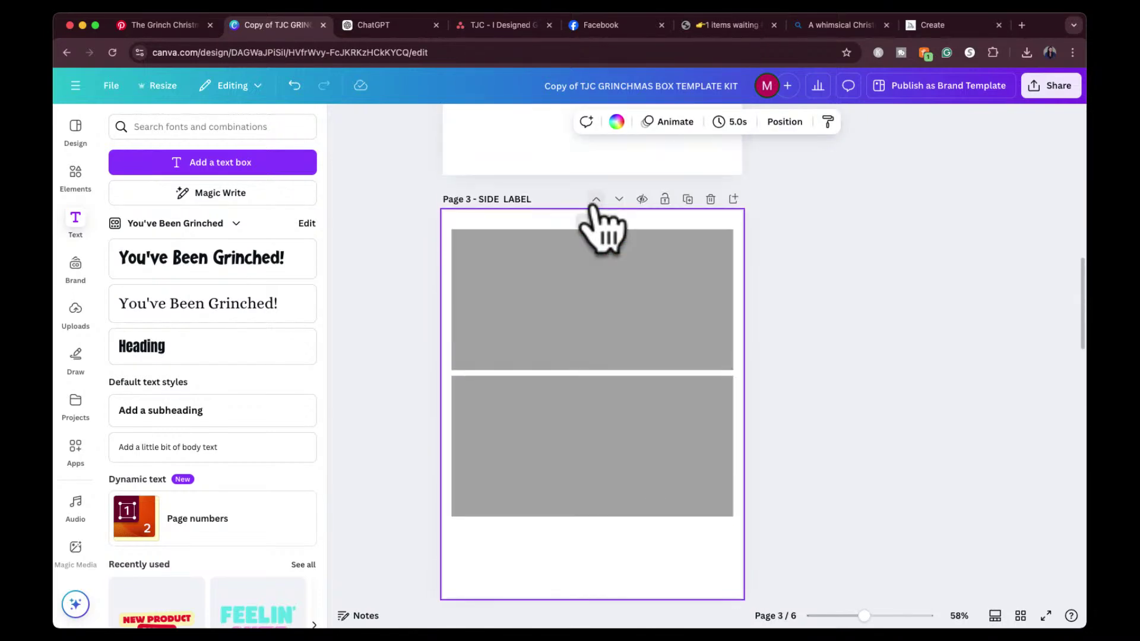
{"action": "scroll", "coordinate": [597, 202], "scroll_direction": "down", "scroll_amount": 6}
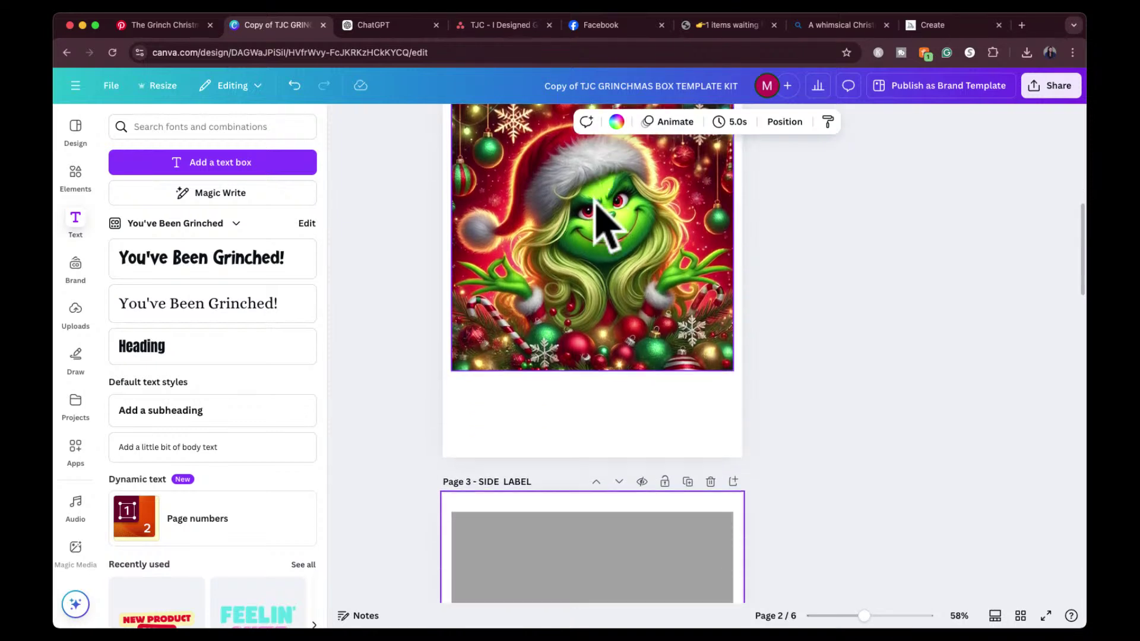
{"action": "scroll", "coordinate": [597, 203], "scroll_direction": "down", "scroll_amount": 1}
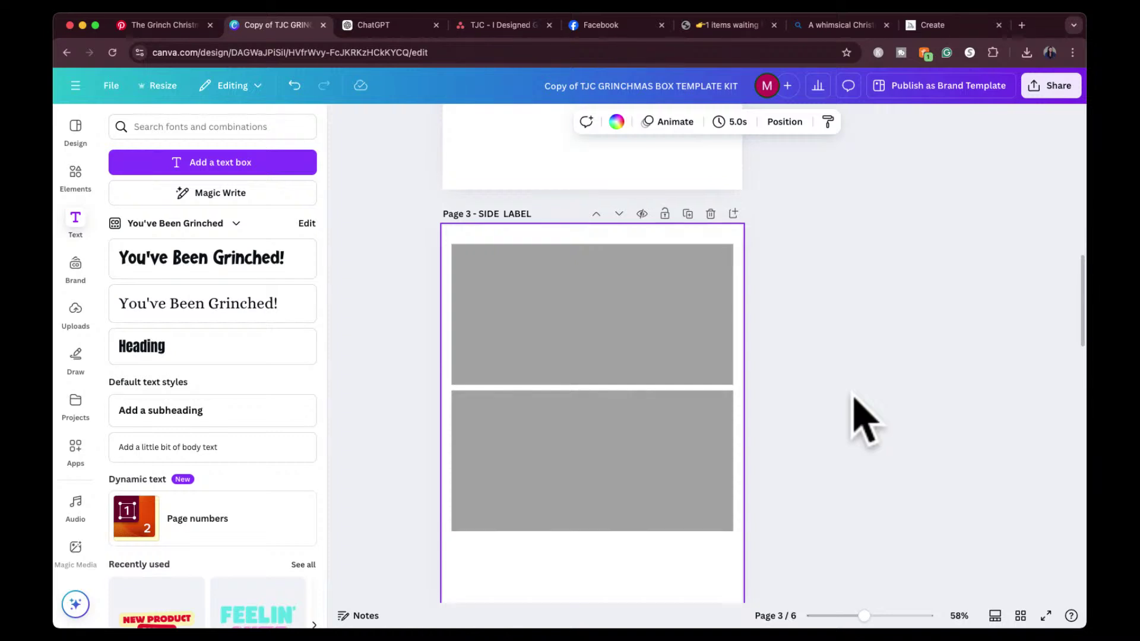
Switch to ChatGPT and examine the DALL·E Grinch images in the Christmas Characters Creation conversation.
{"action": "scroll", "coordinate": [864, 421], "scroll_direction": "up", "scroll_amount": 6}
{"action": "left_click", "coordinate": [628, 292]}
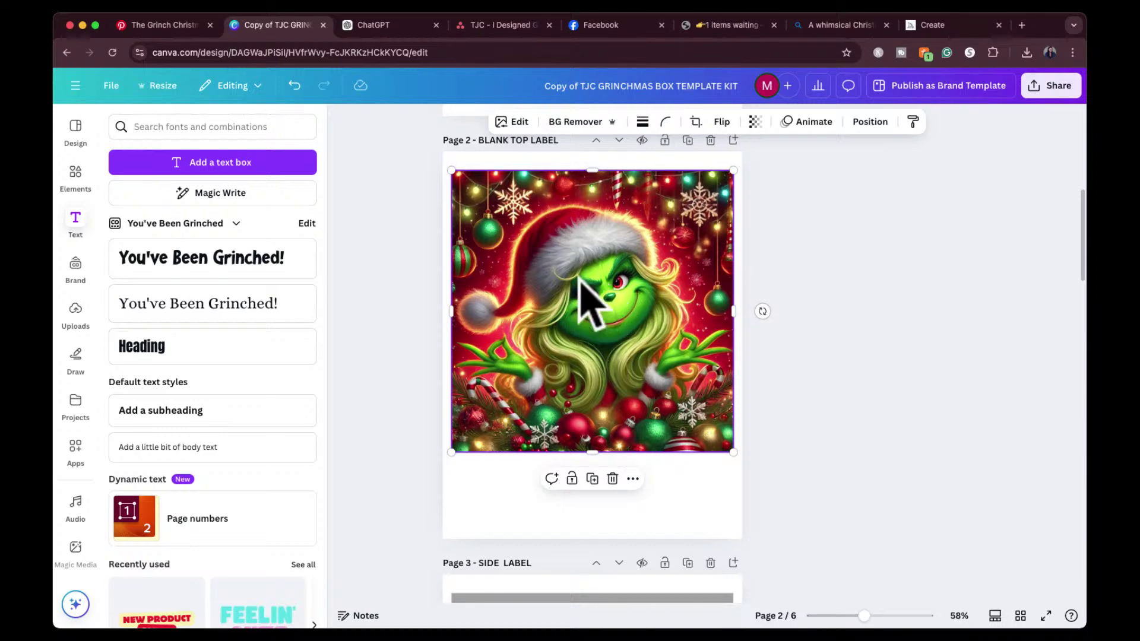
{"action": "left_click", "coordinate": [404, 25]}
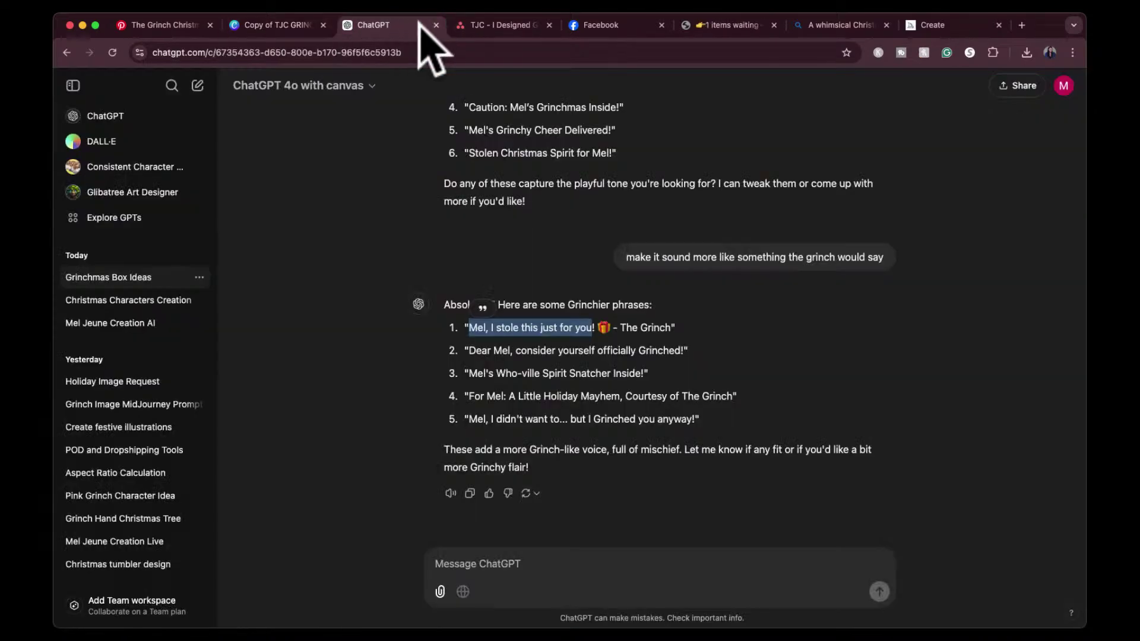
{"action": "left_click", "coordinate": [123, 303]}
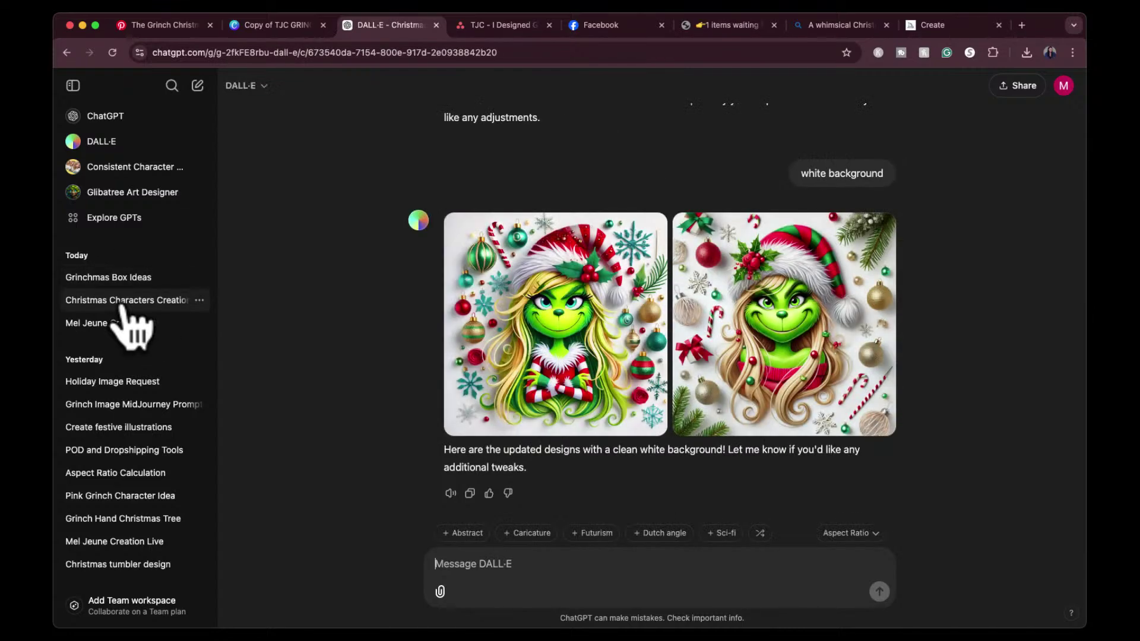
{"action": "scroll", "coordinate": [413, 189], "scroll_direction": "up", "scroll_amount": 5}
{"action": "scroll", "coordinate": [422, 207], "scroll_direction": "up", "scroll_amount": 2}
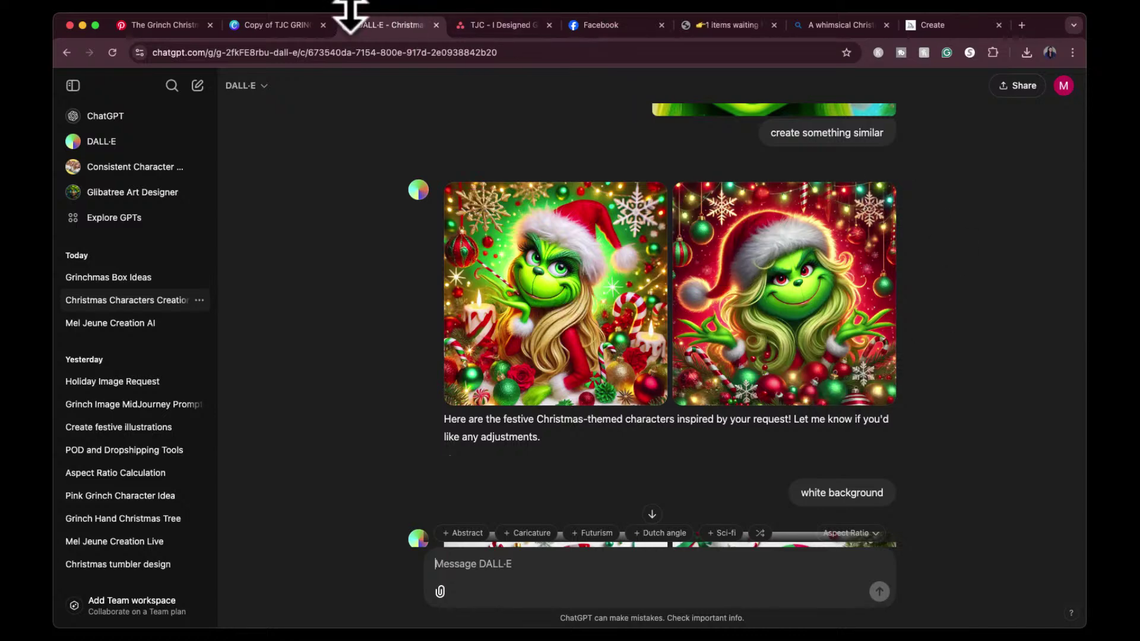
Return to Canva and add the brand heading "You've Been Grinched!" across the full width of page 3's upper gray rectangle.
{"action": "left_click", "coordinate": [280, 30]}
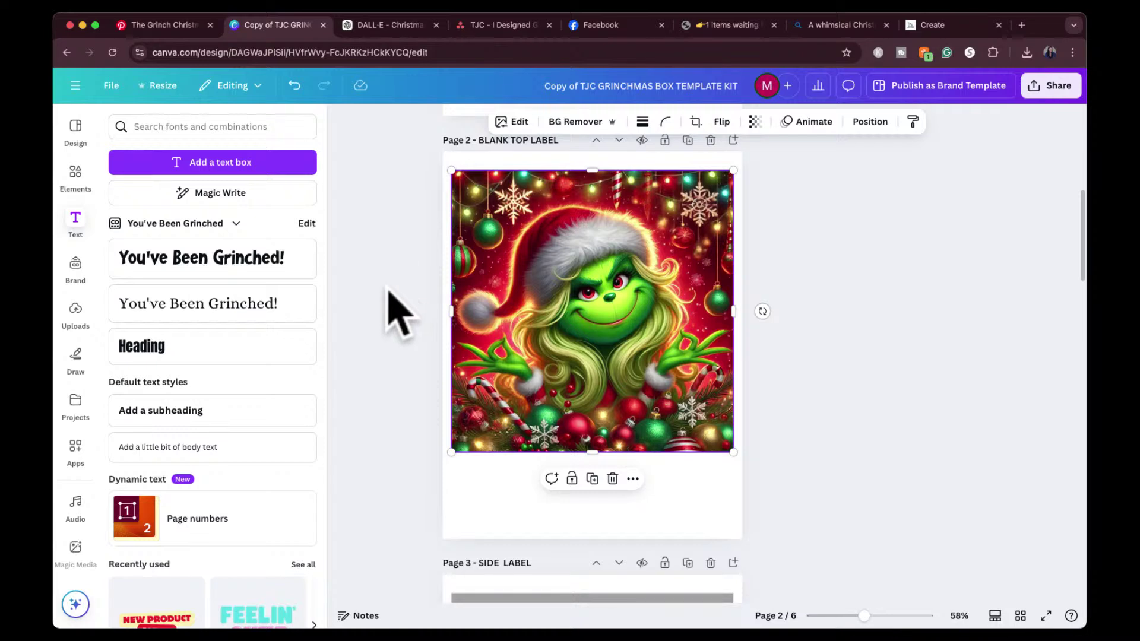
{"action": "scroll", "coordinate": [392, 312], "scroll_direction": "down", "scroll_amount": 5}
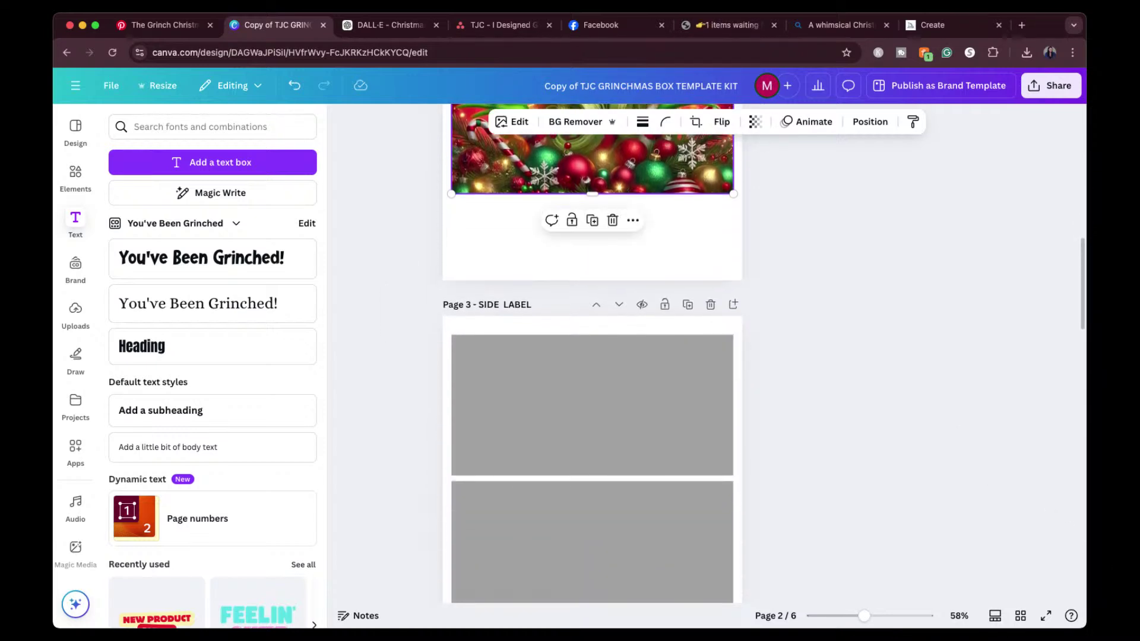
{"action": "scroll", "coordinate": [592, 357], "scroll_direction": "down", "scroll_amount": 3}
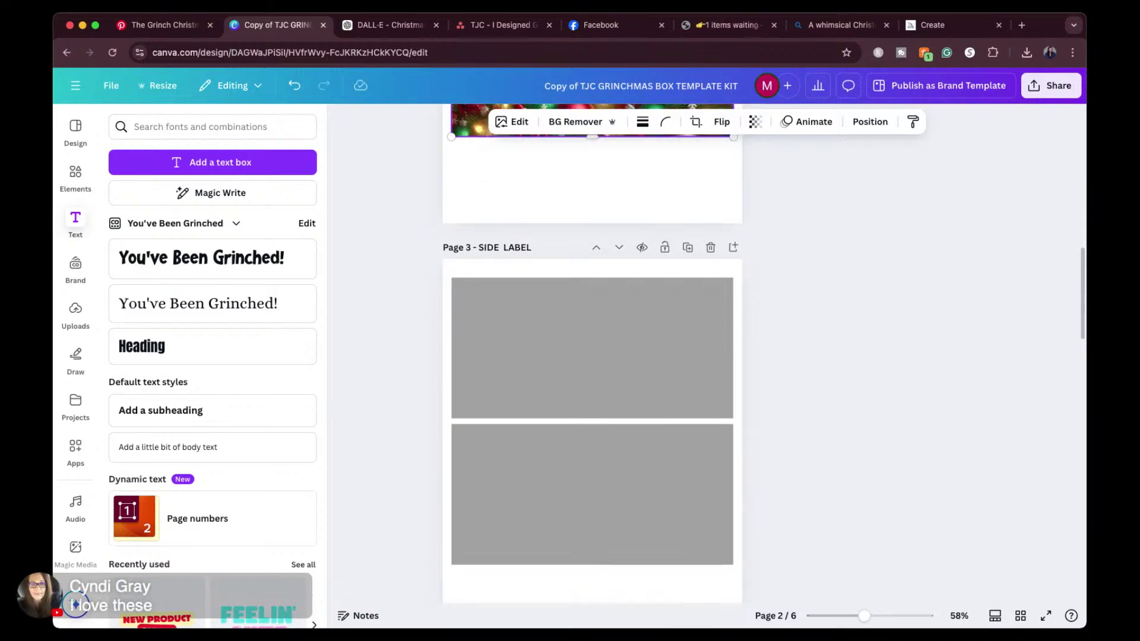
{"action": "left_click", "coordinate": [237, 266]}
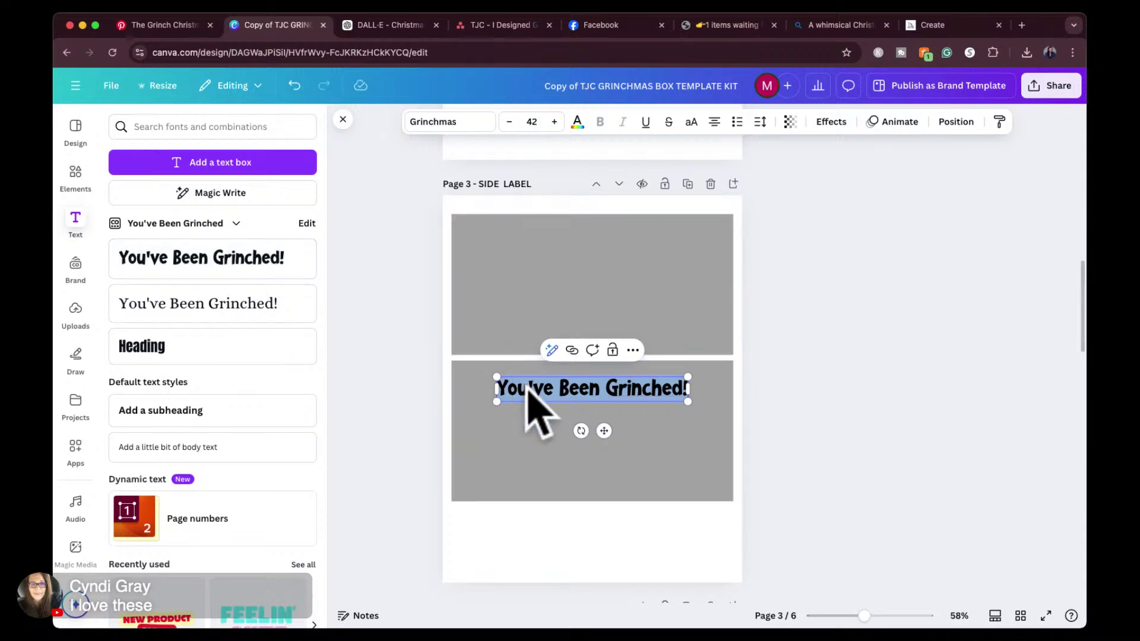
{"action": "left_click_drag", "start_coordinate": [607, 433], "coordinate": [606, 326]}
{"action": "left_click_drag", "start_coordinate": [688, 273], "coordinate": [730, 256]}
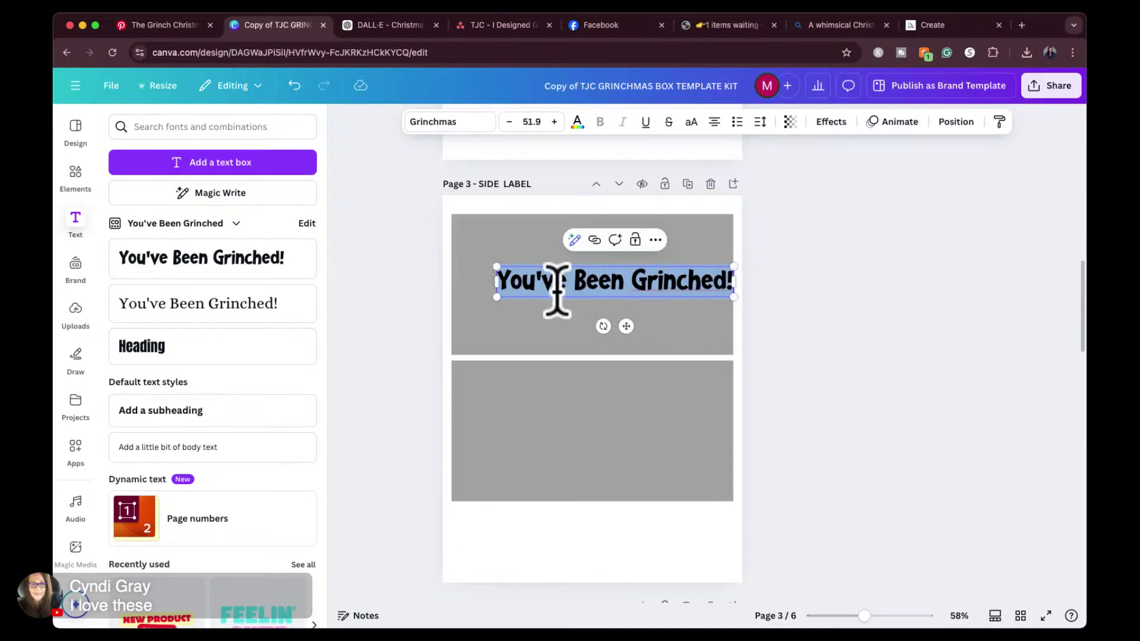
{"action": "left_click_drag", "start_coordinate": [498, 297], "coordinate": [457, 322]}
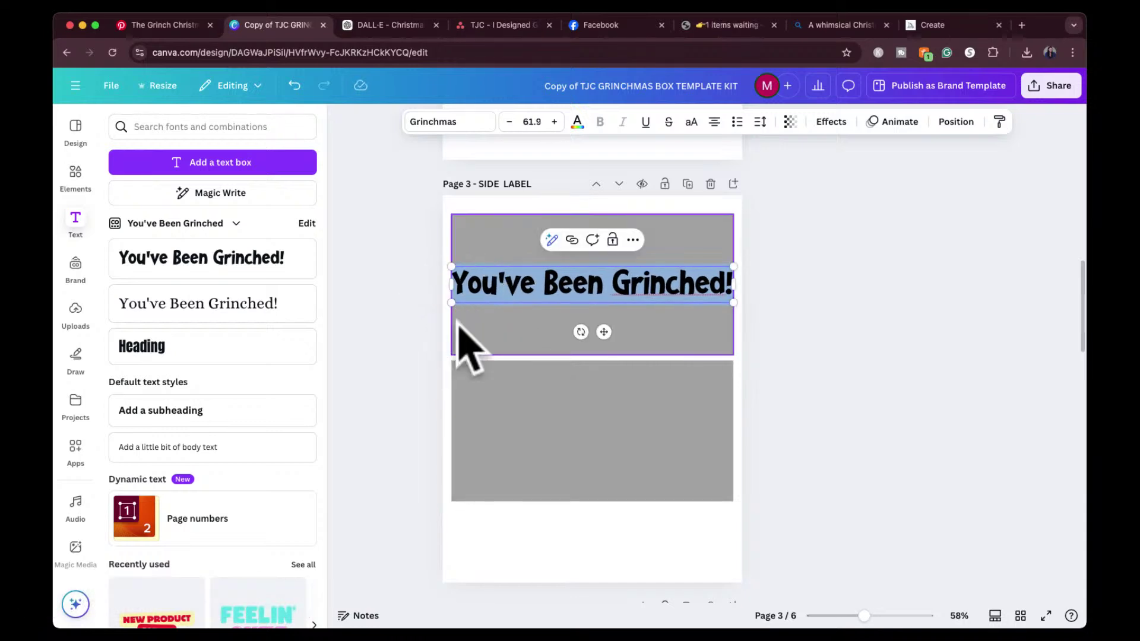
Shrink the "You've Been Grinched!" heading to font size 59.6 and center it in the upper rectangle with small side margins.
{"action": "left_click", "coordinate": [829, 287]}
{"action": "left_click", "coordinate": [638, 284]}
{"action": "left_click_drag", "start_coordinate": [638, 284], "coordinate": [637, 284]}
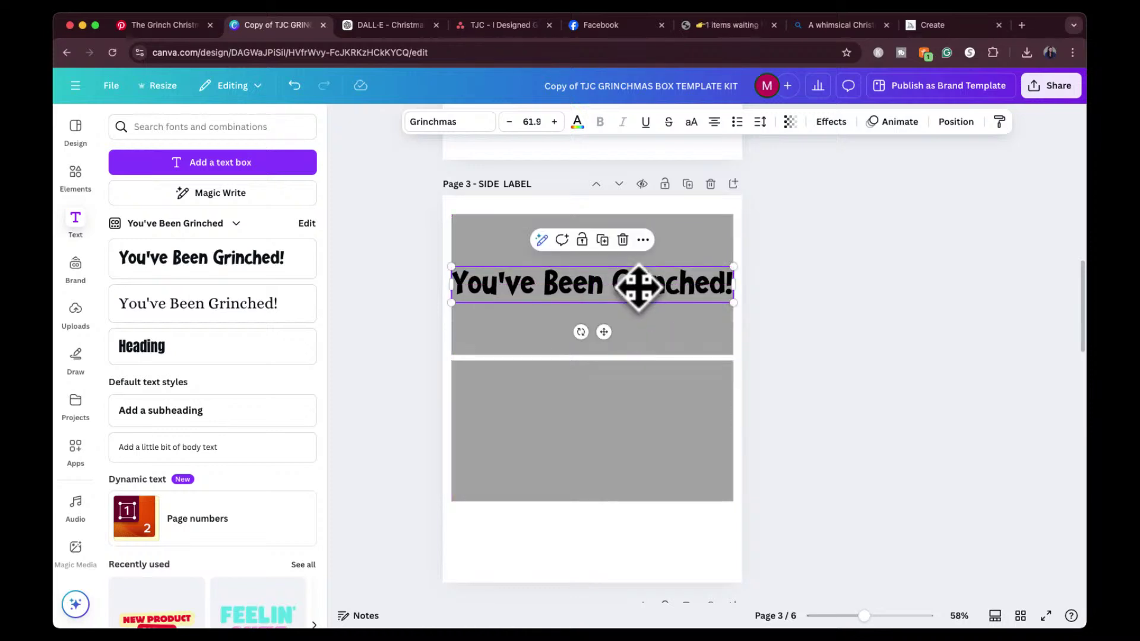
{"action": "left_click_drag", "start_coordinate": [452, 267], "coordinate": [458, 268]}
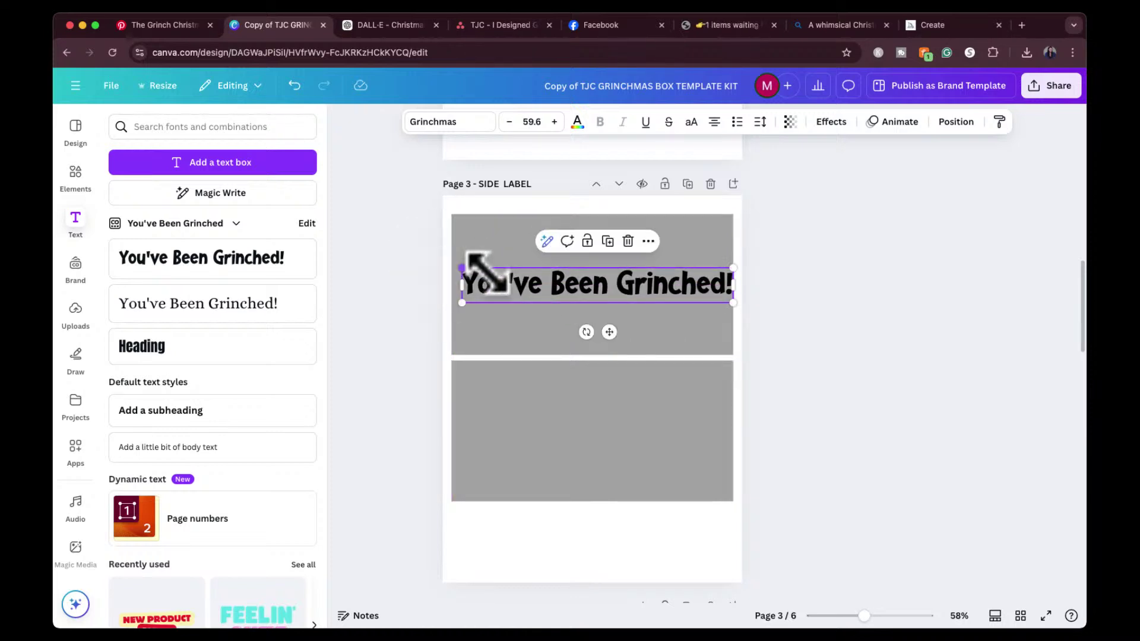
{"action": "left_click_drag", "start_coordinate": [611, 289], "coordinate": [603, 292]}
{"action": "left_click", "coordinate": [808, 325]}
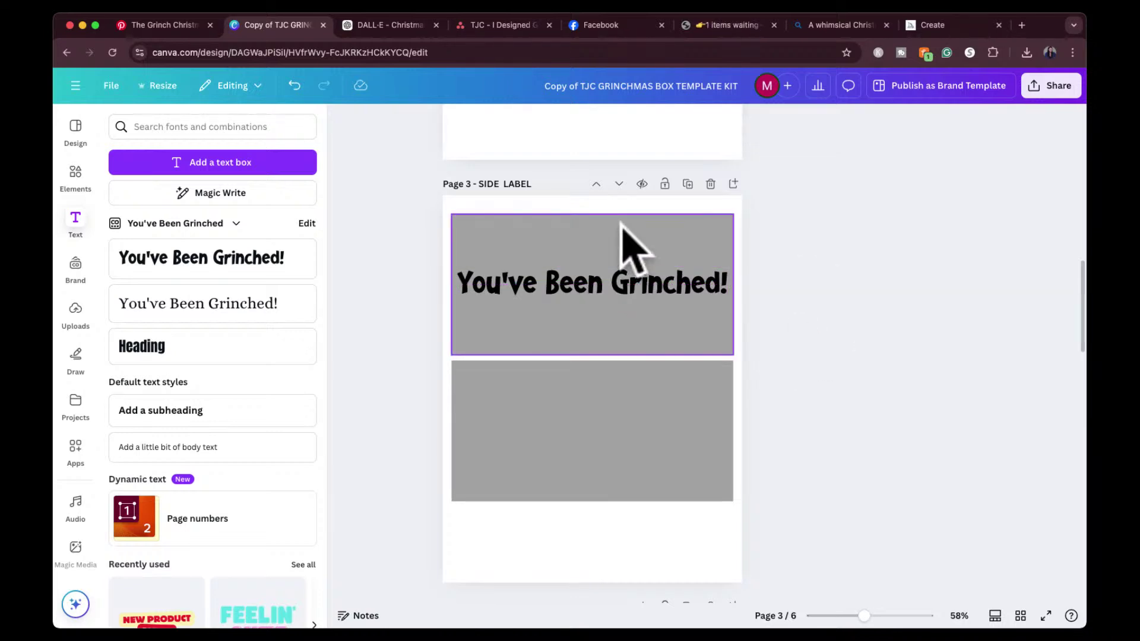
Search the elements for "shape", add a square to page 3 and stretch it over the whole upper gray rectangle behind the heading.
{"action": "left_click", "coordinate": [75, 173]}
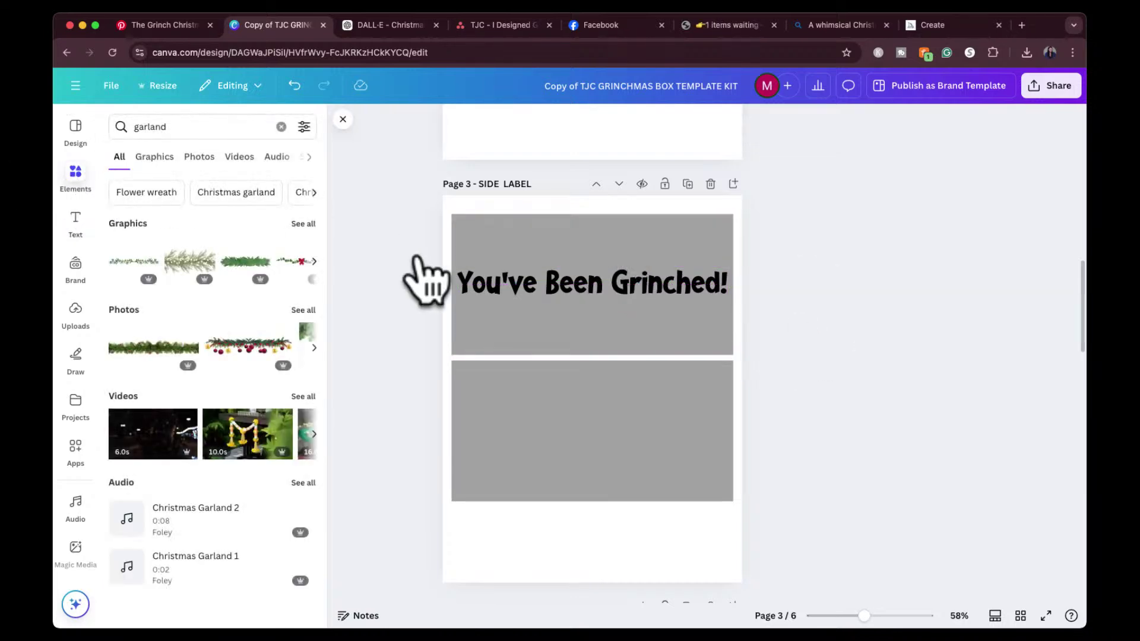
{"action": "scroll", "coordinate": [583, 234], "scroll_direction": "up", "scroll_amount": 2}
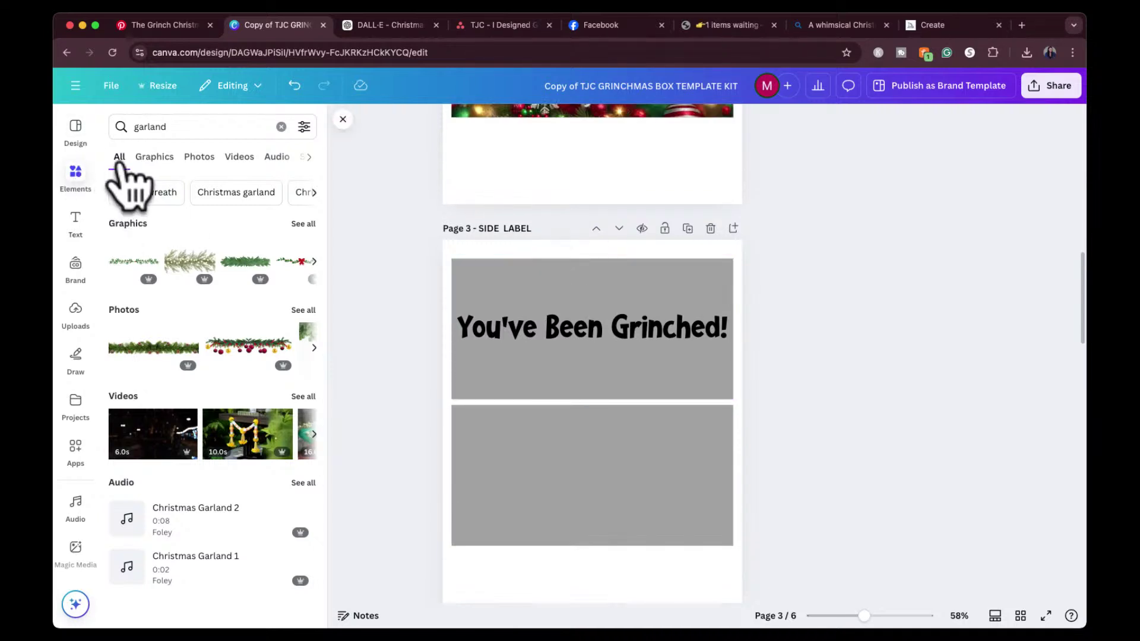
{"action": "left_click", "coordinate": [165, 127]}
{"action": "key", "text": "BackSpace"}
{"action": "type", "text": "shape"}
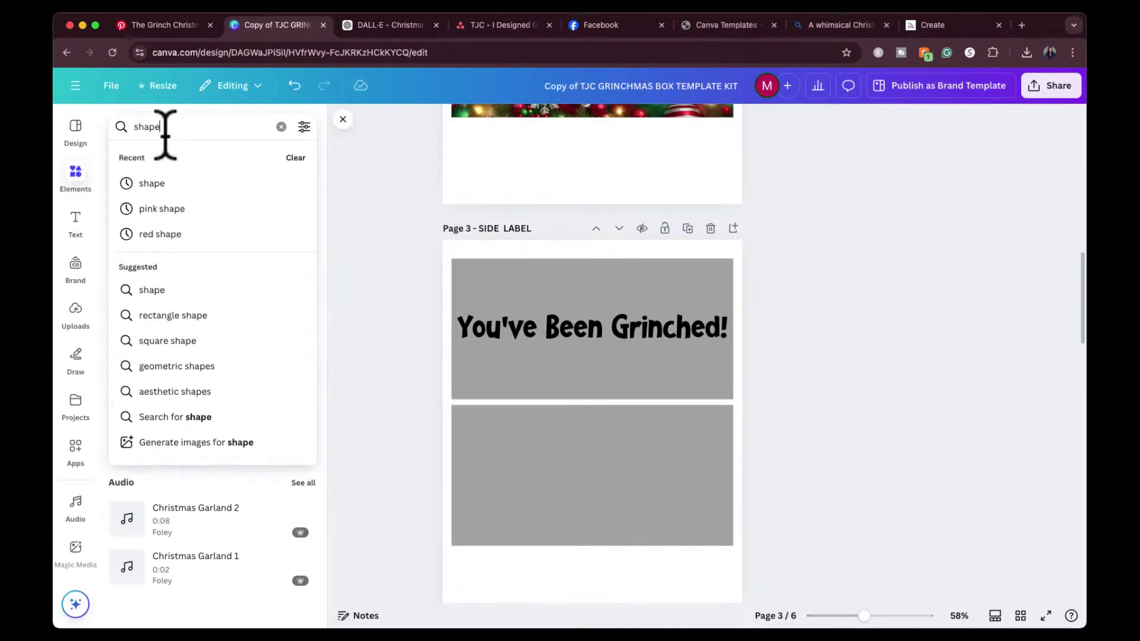
{"action": "key", "text": "Return"}
{"action": "left_click", "coordinate": [132, 254]}
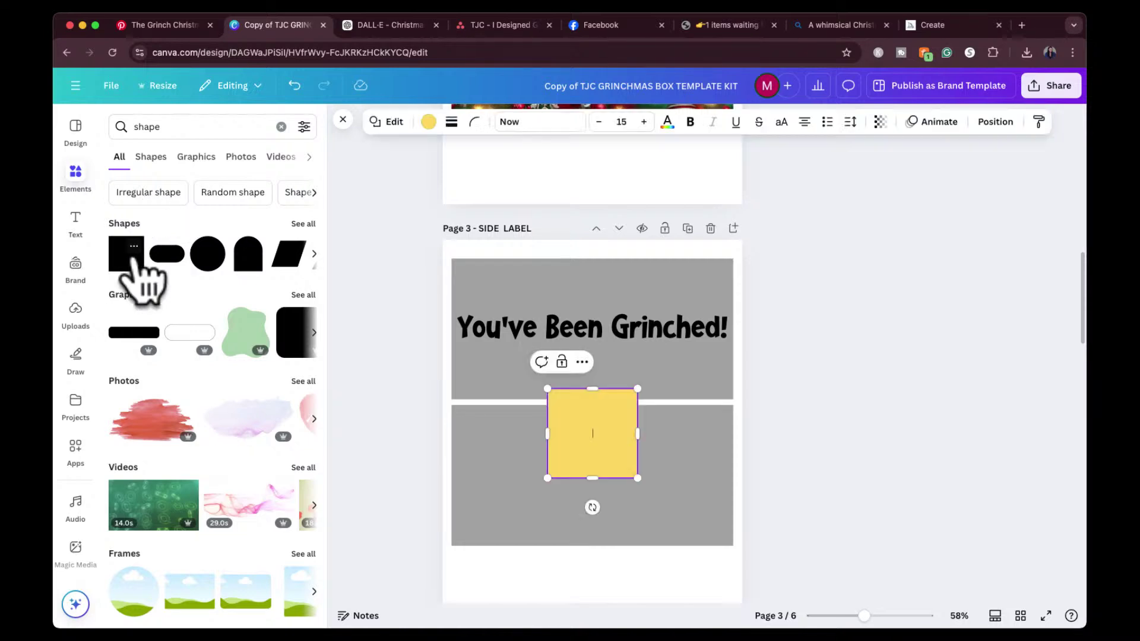
{"action": "left_click_drag", "start_coordinate": [606, 428], "coordinate": [763, 300]}
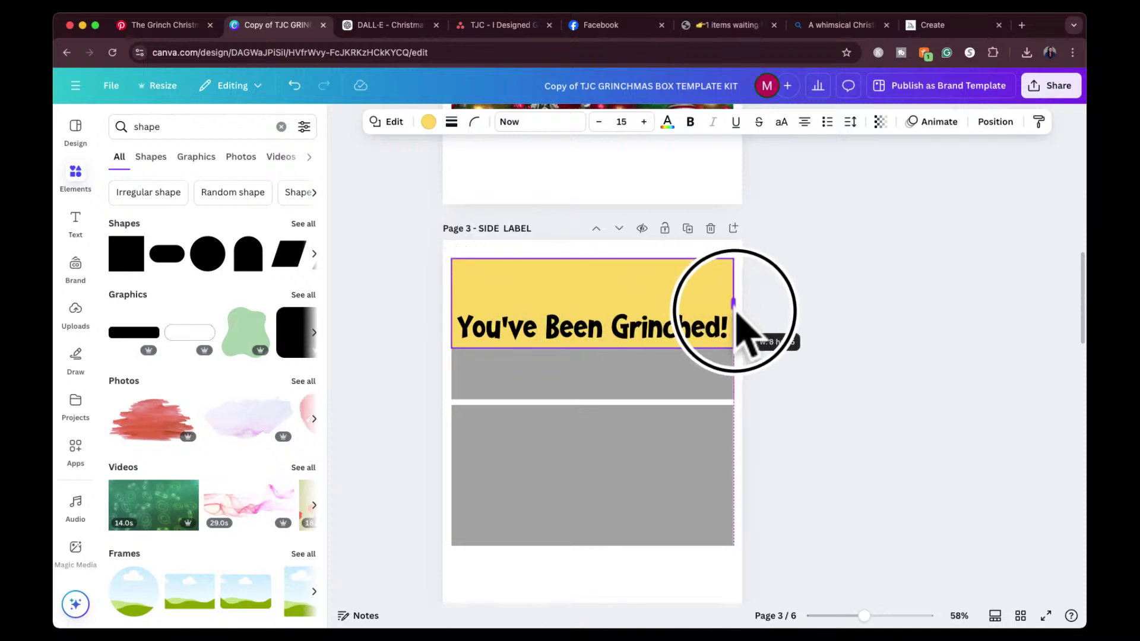
{"action": "left_click_drag", "start_coordinate": [593, 349], "coordinate": [593, 395]}
Recolor the rectangle behind the heading with the light green photo color taken from page 2's Grinch image.
{"action": "scroll", "coordinate": [603, 330], "scroll_direction": "up", "scroll_amount": 5}
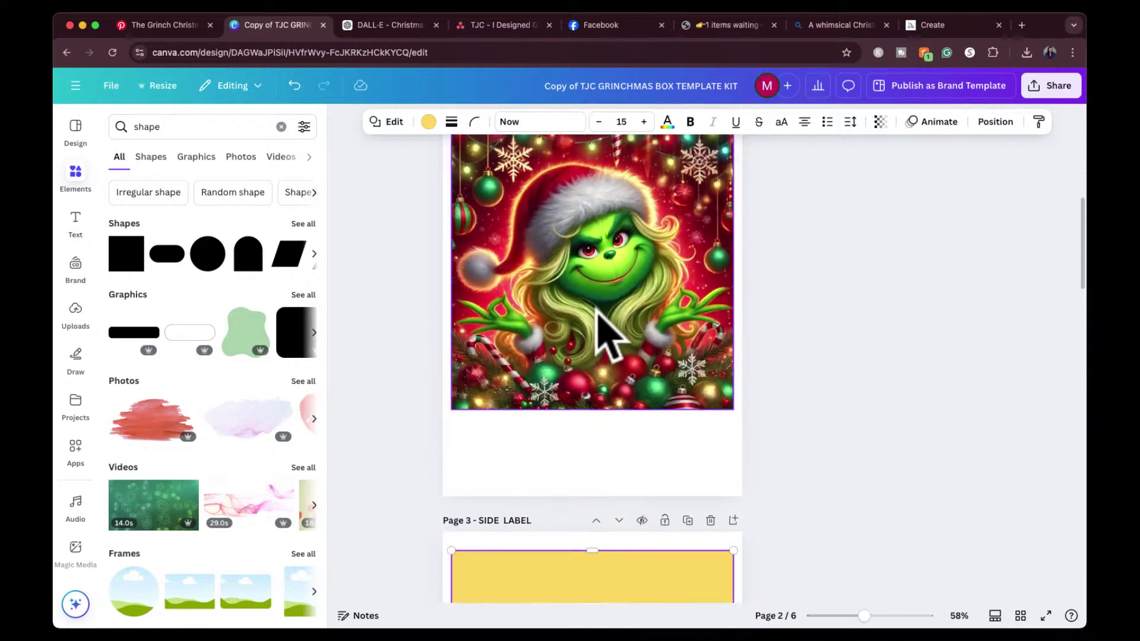
{"action": "left_click", "coordinate": [428, 123]}
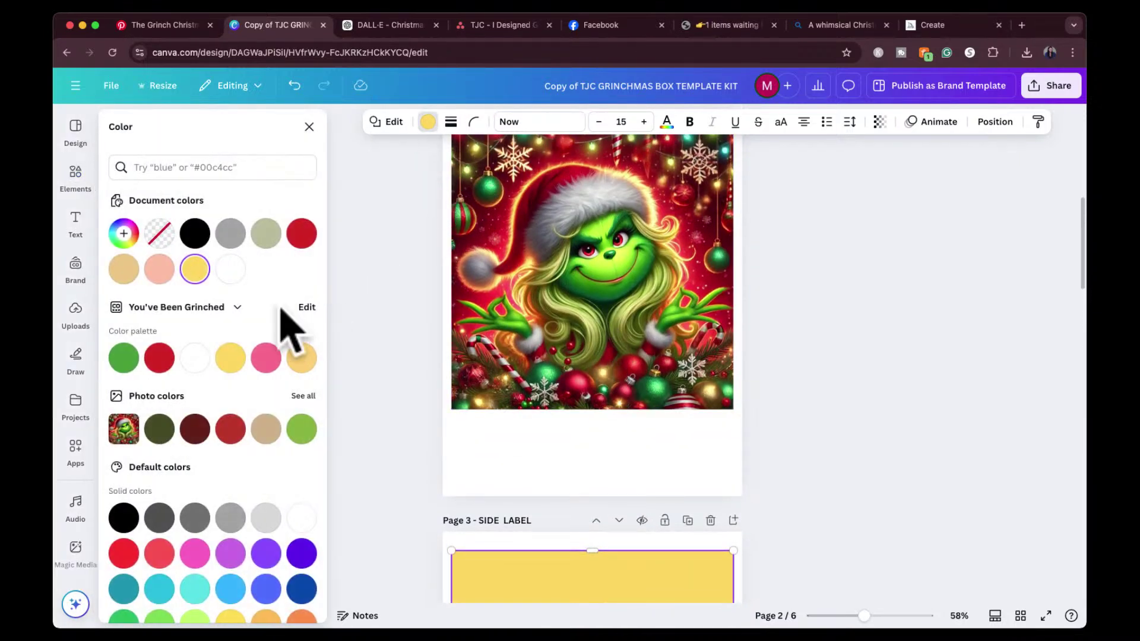
{"action": "scroll", "coordinate": [471, 305], "scroll_direction": "up", "scroll_amount": 1}
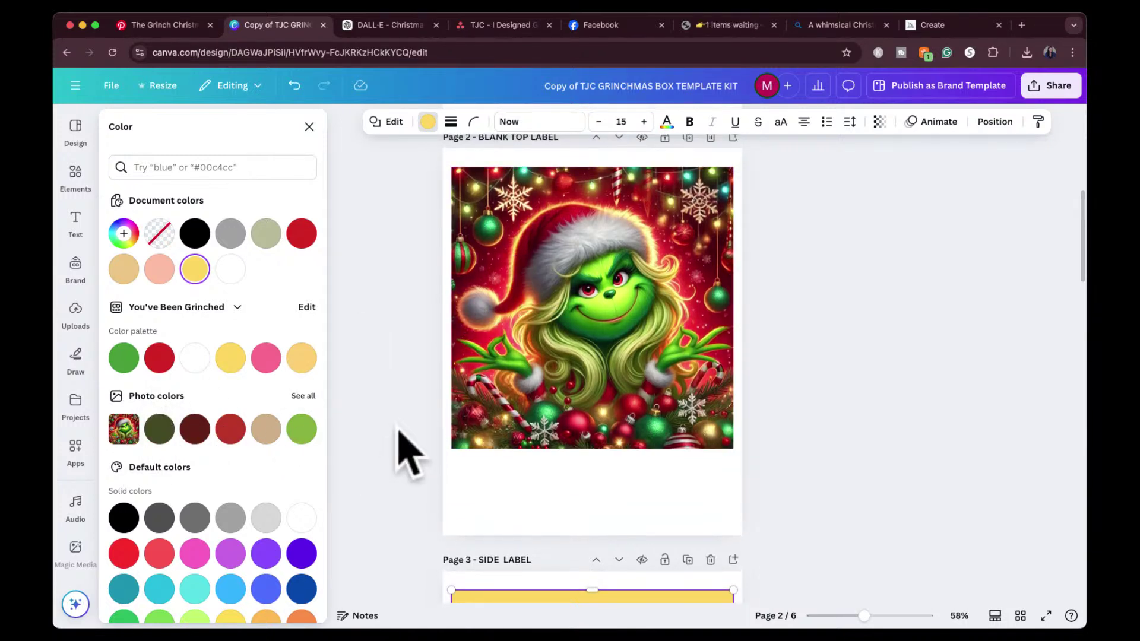
{"action": "scroll", "coordinate": [547, 302], "scroll_direction": "down", "scroll_amount": 7}
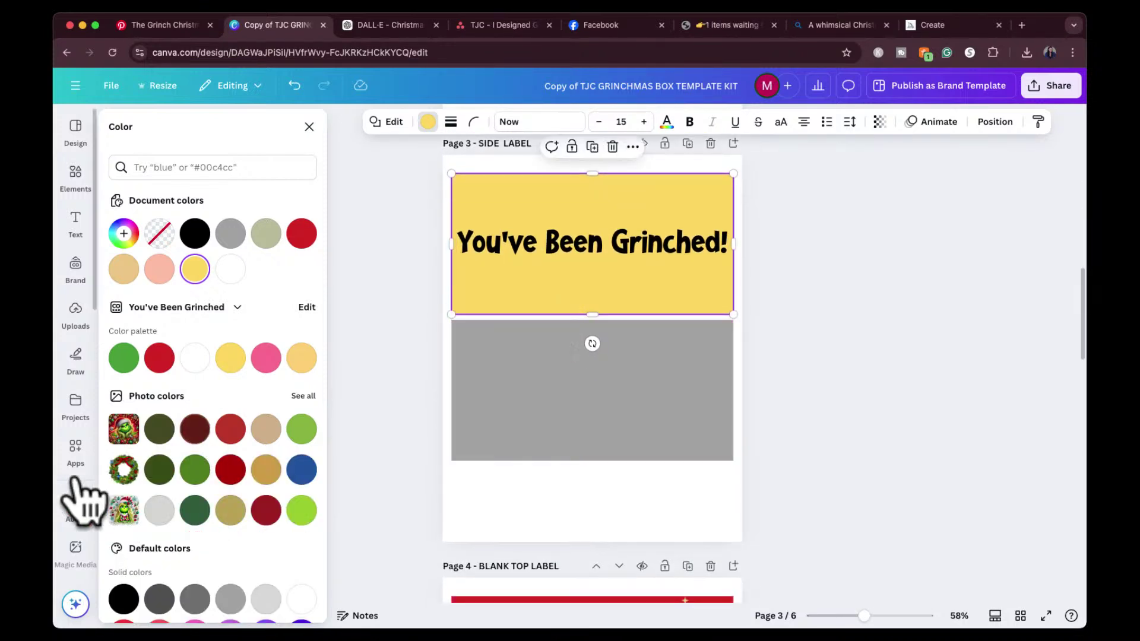
{"action": "scroll", "coordinate": [466, 517], "scroll_direction": "down", "scroll_amount": 5}
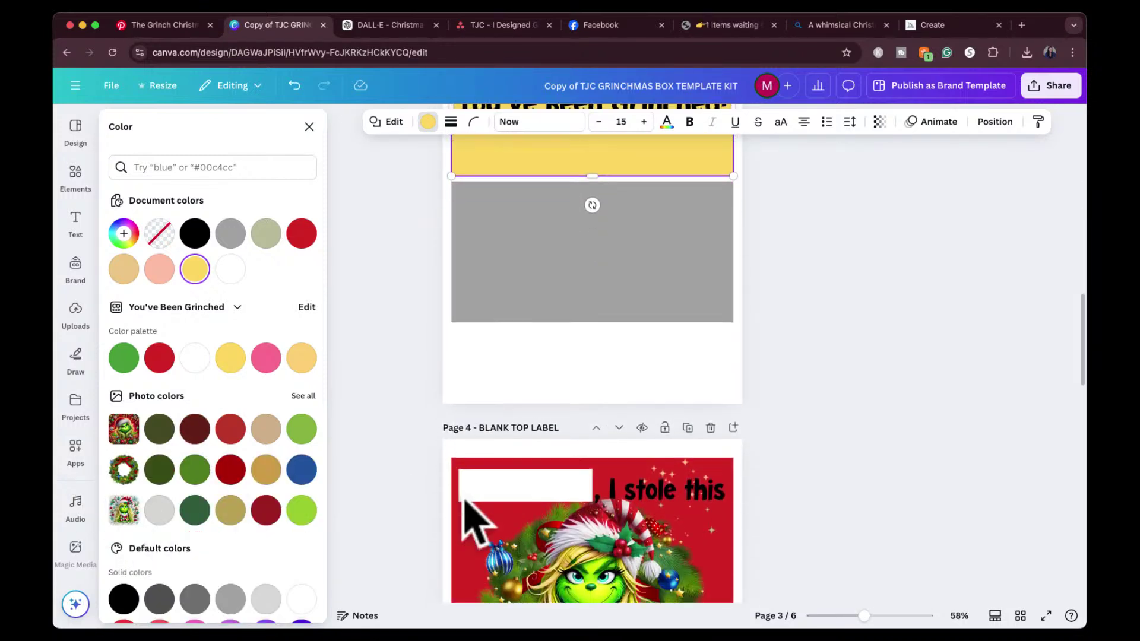
{"action": "scroll", "coordinate": [616, 395], "scroll_direction": "up", "scroll_amount": 6}
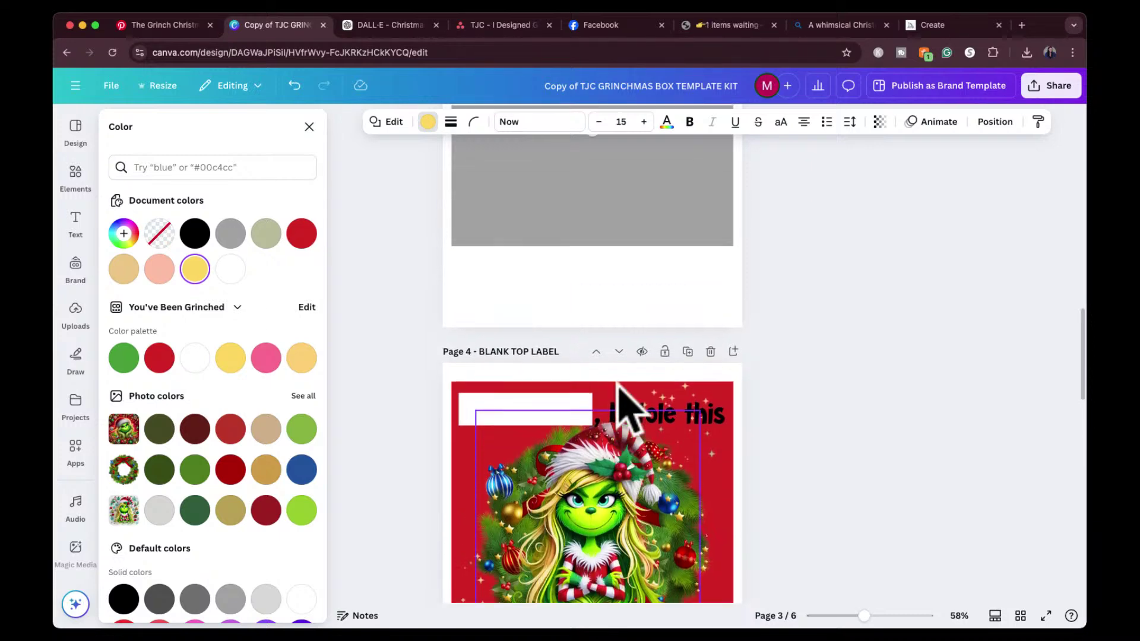
{"action": "scroll", "coordinate": [624, 404], "scroll_direction": "up", "scroll_amount": 6}
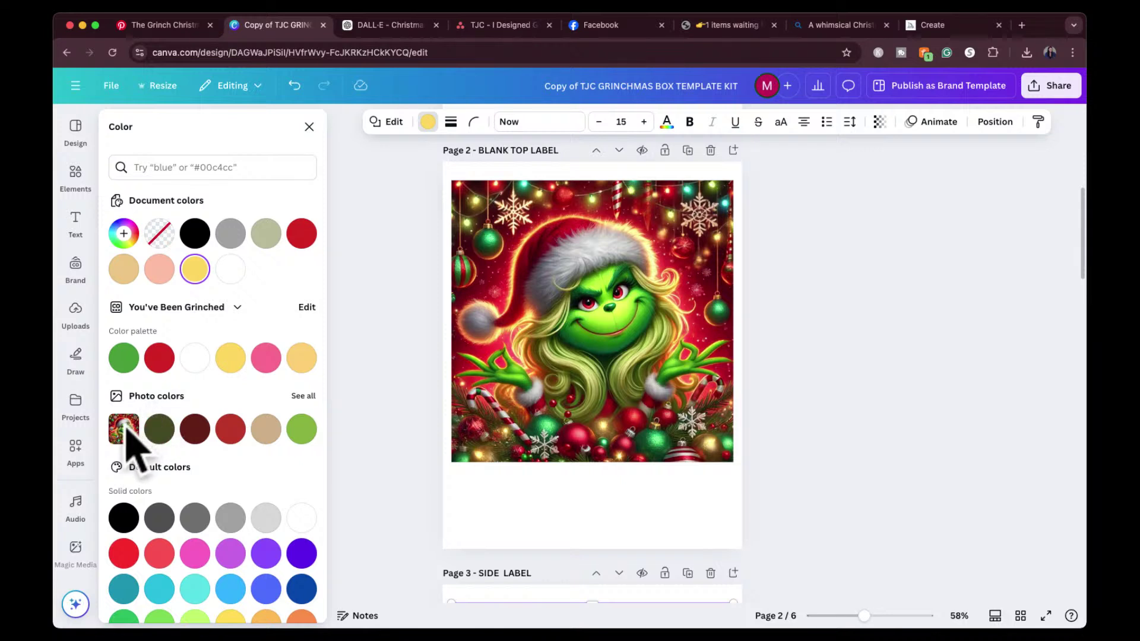
{"action": "left_click", "coordinate": [299, 431]}
{"action": "scroll", "coordinate": [383, 423], "scroll_direction": "down", "scroll_amount": 4}
{"action": "scroll", "coordinate": [383, 423], "scroll_direction": "up", "scroll_amount": 1}
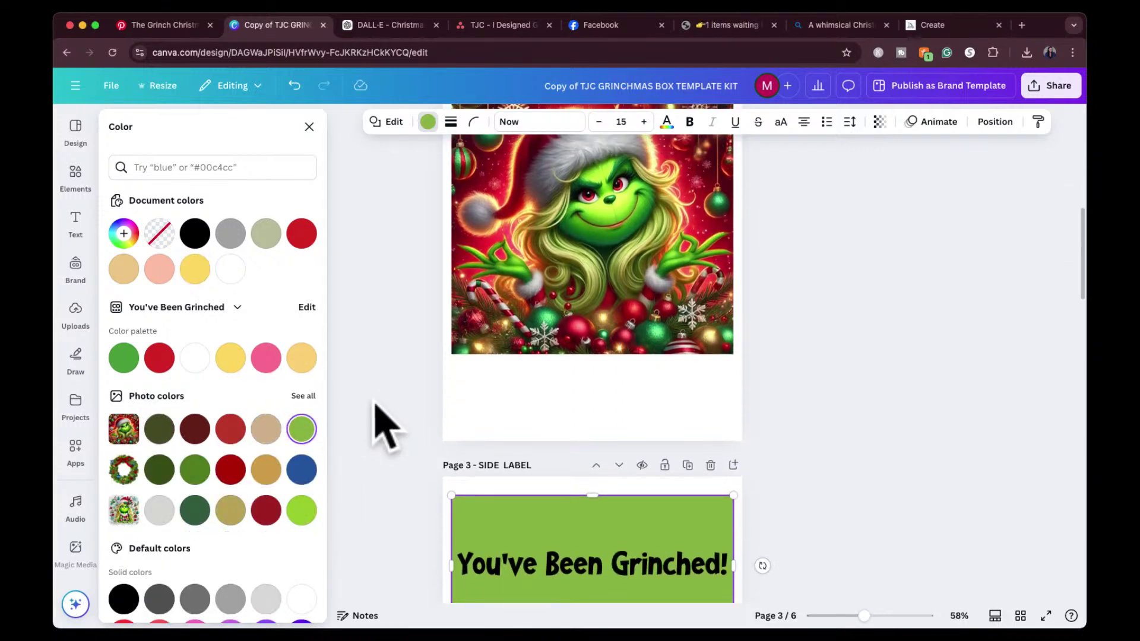
Try the dark olive, dark maroon and red photo colors on the upper rectangle and return it to light green.
{"action": "left_click", "coordinate": [159, 429]}
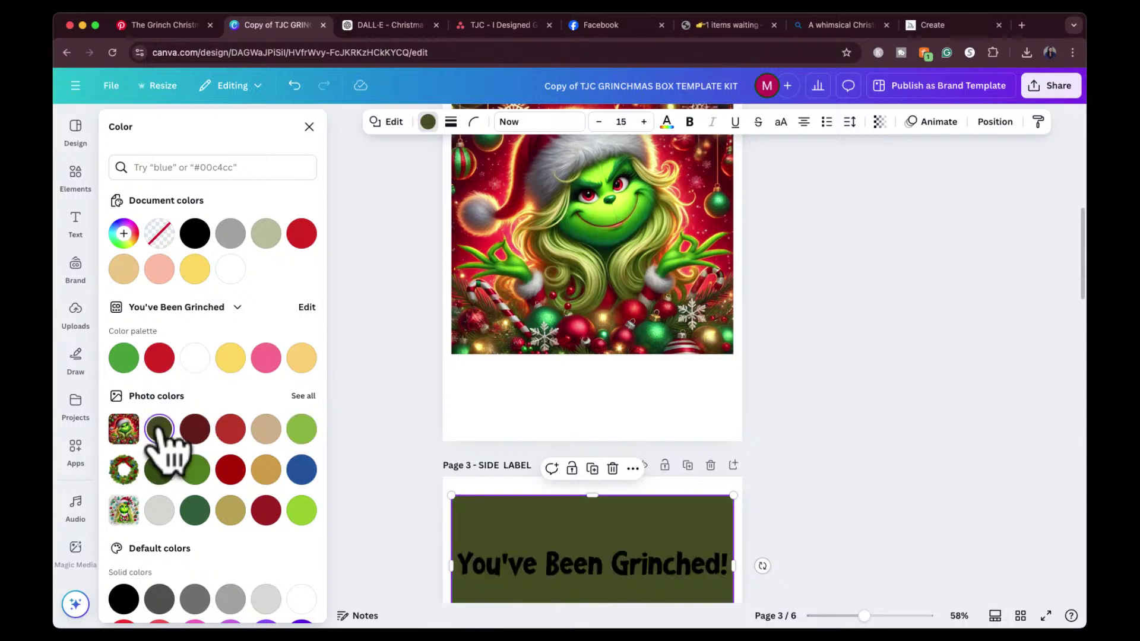
{"action": "left_click", "coordinate": [195, 428]}
{"action": "left_click", "coordinate": [231, 429]}
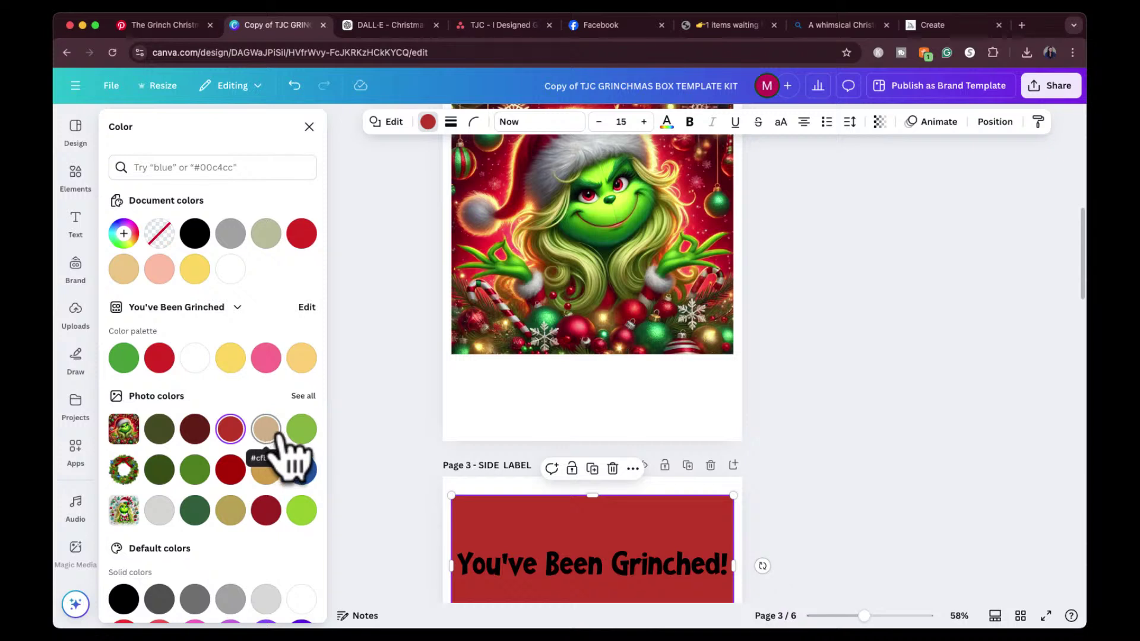
{"action": "left_click", "coordinate": [301, 430]}
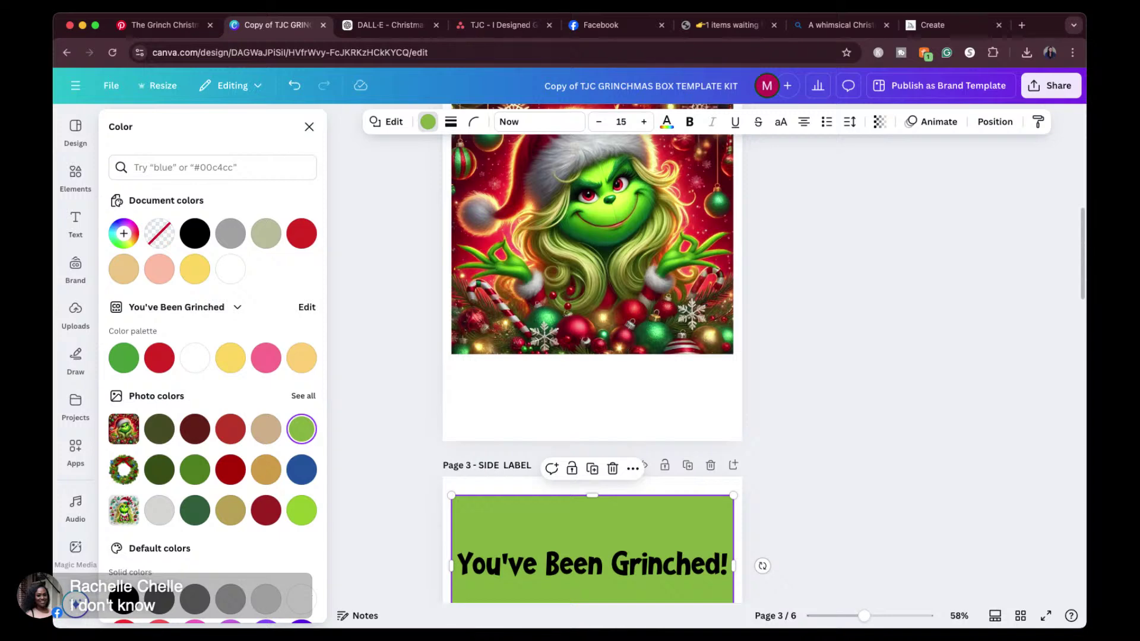
Duplicate the light green rectangle and place the copy exactly over the lower gray rectangle on page 3.
{"action": "scroll", "coordinate": [592, 356], "scroll_direction": "up", "scroll_amount": 2}
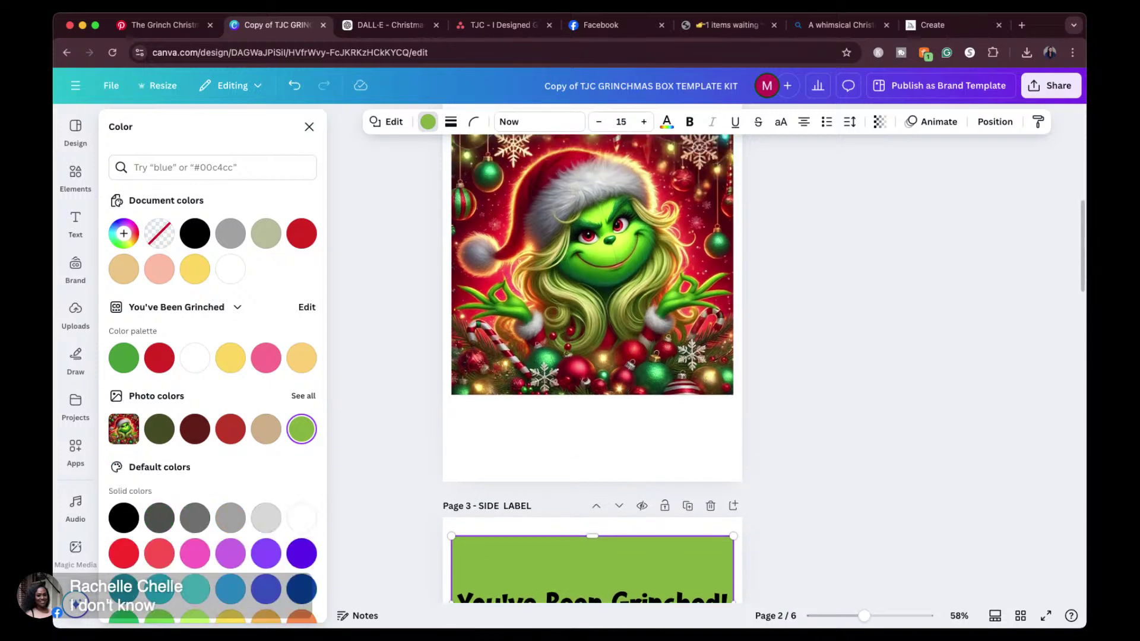
{"action": "scroll", "coordinate": [820, 438], "scroll_direction": "down", "scroll_amount": 5}
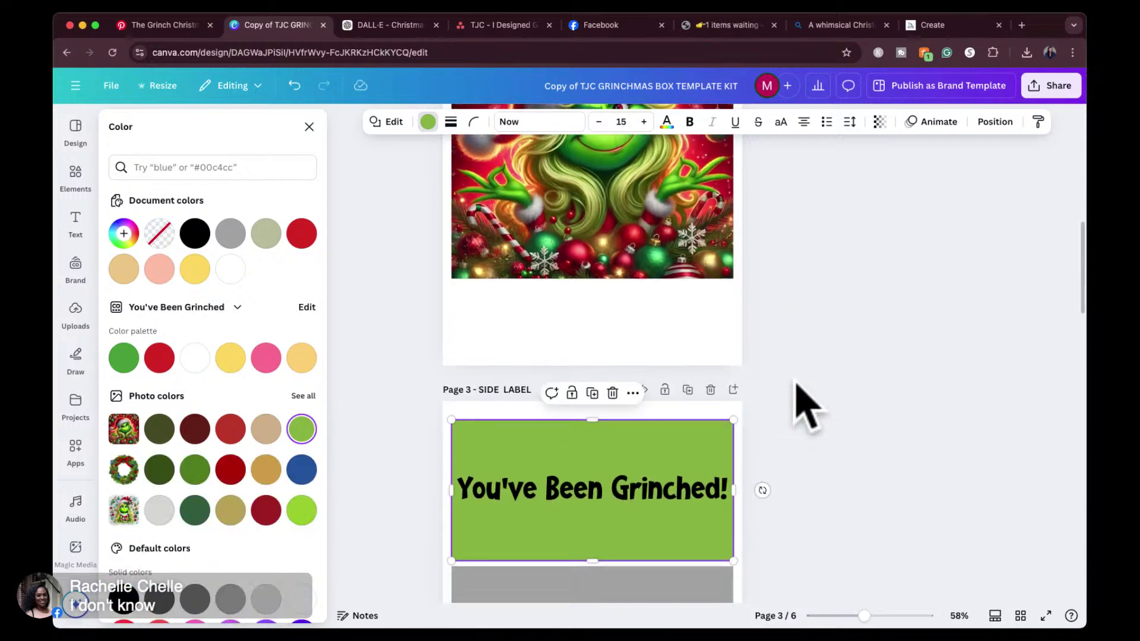
{"action": "key", "text": "Escape"}
{"action": "scroll", "coordinate": [689, 469], "scroll_direction": "down", "scroll_amount": 5}
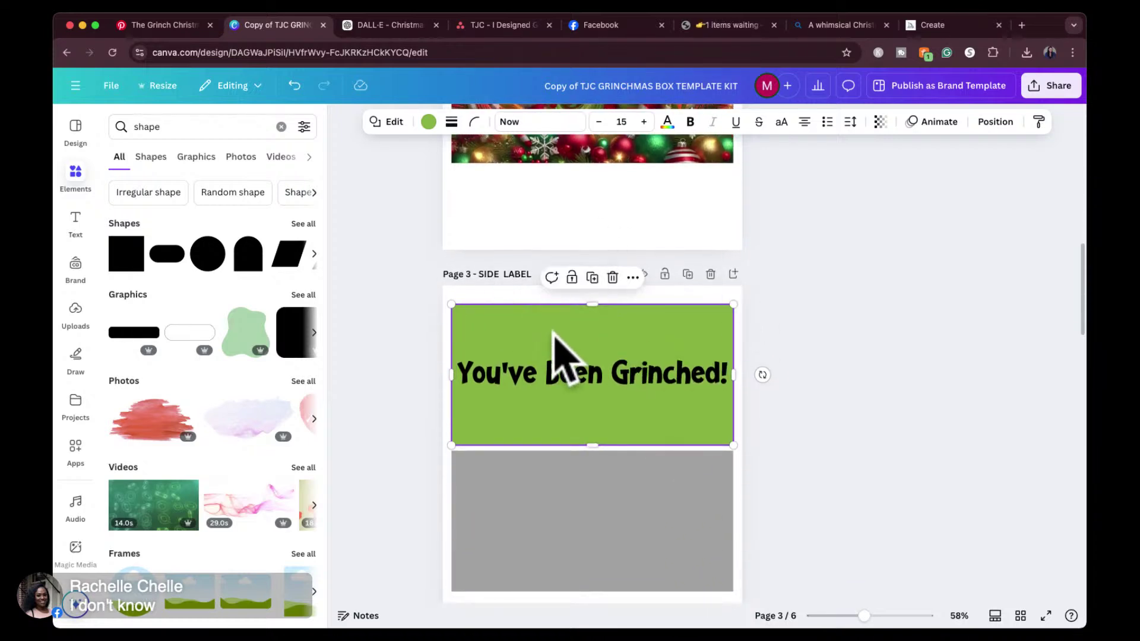
{"action": "left_click", "coordinate": [592, 277]}
{"action": "left_click_drag", "start_coordinate": [590, 394], "coordinate": [580, 522]}
{"action": "left_click", "coordinate": [853, 437]}
{"action": "scroll", "coordinate": [810, 389], "scroll_direction": "down", "scroll_amount": 2}
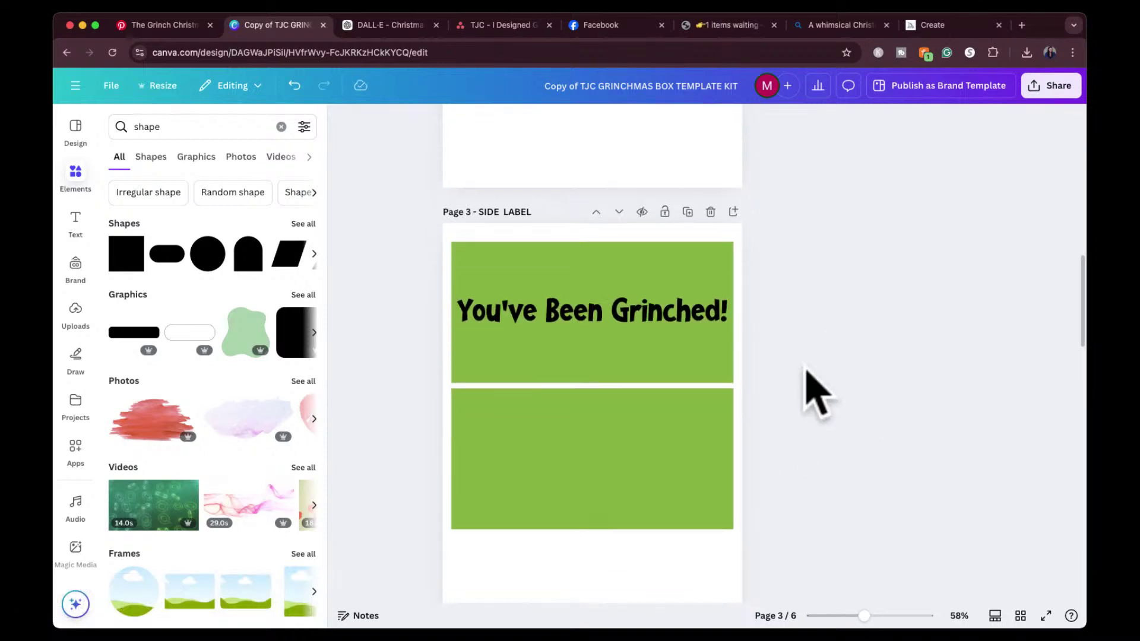
Switch to ChatGPT's Grinchmas Box Ideas conversation and copy the fourth Grinch phrase, the one about "A Little Holiday Mayhem".
{"action": "scroll", "coordinate": [812, 388], "scroll_direction": "up", "scroll_amount": 3}
{"action": "left_click", "coordinate": [393, 24]}
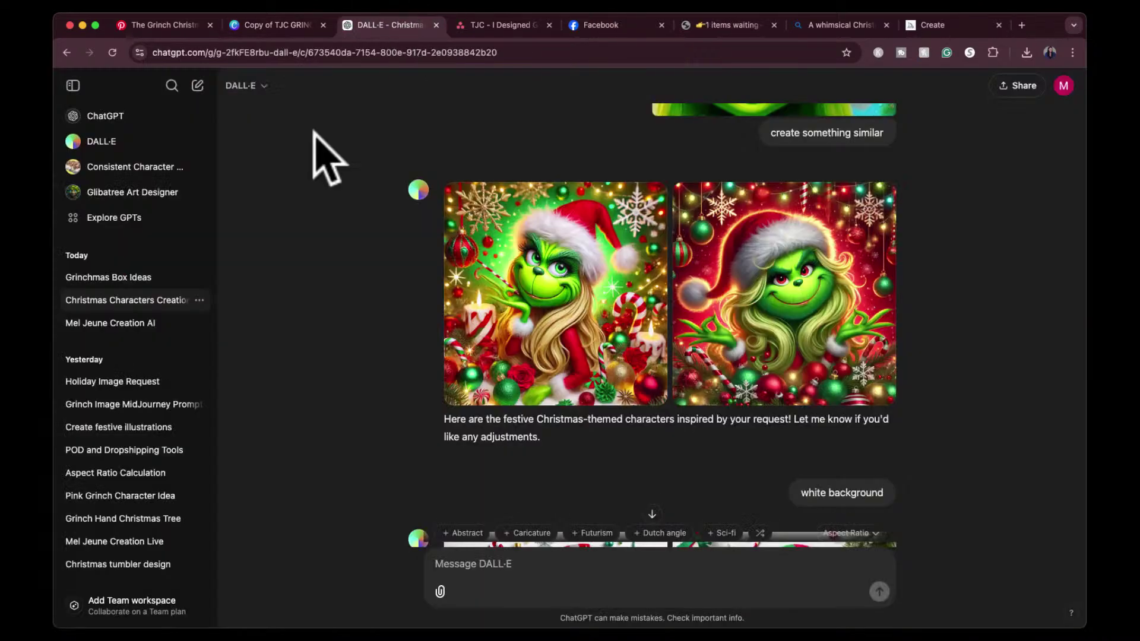
{"action": "left_click", "coordinate": [113, 279]}
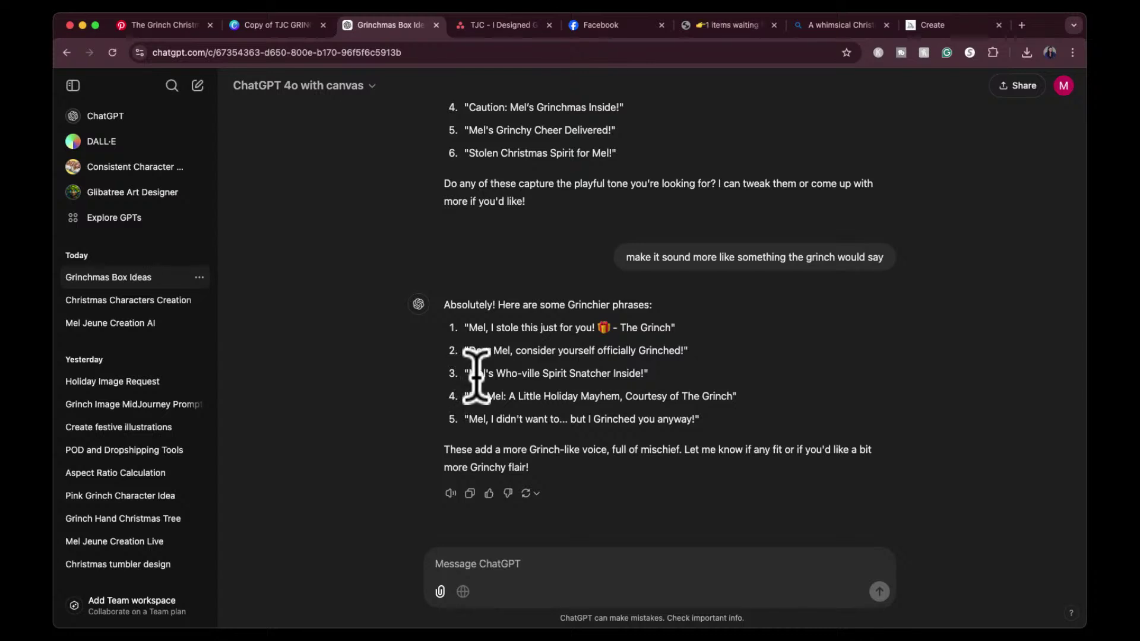
{"action": "left_click_drag", "start_coordinate": [470, 396], "coordinate": [728, 400]}
{"action": "key", "text": "super+c"}
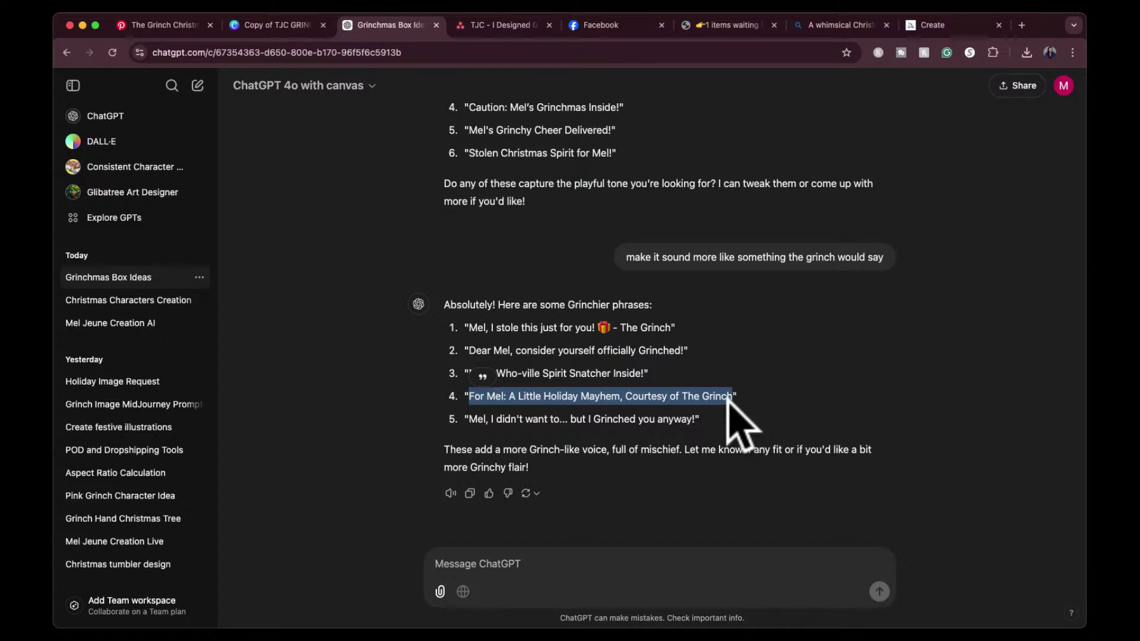
Switch back to the Canva label kit, duplicate page 3's heading onto the lower green rectangle and replace its text with the copied Grinch phrase.
{"action": "left_click", "coordinate": [270, 25]}
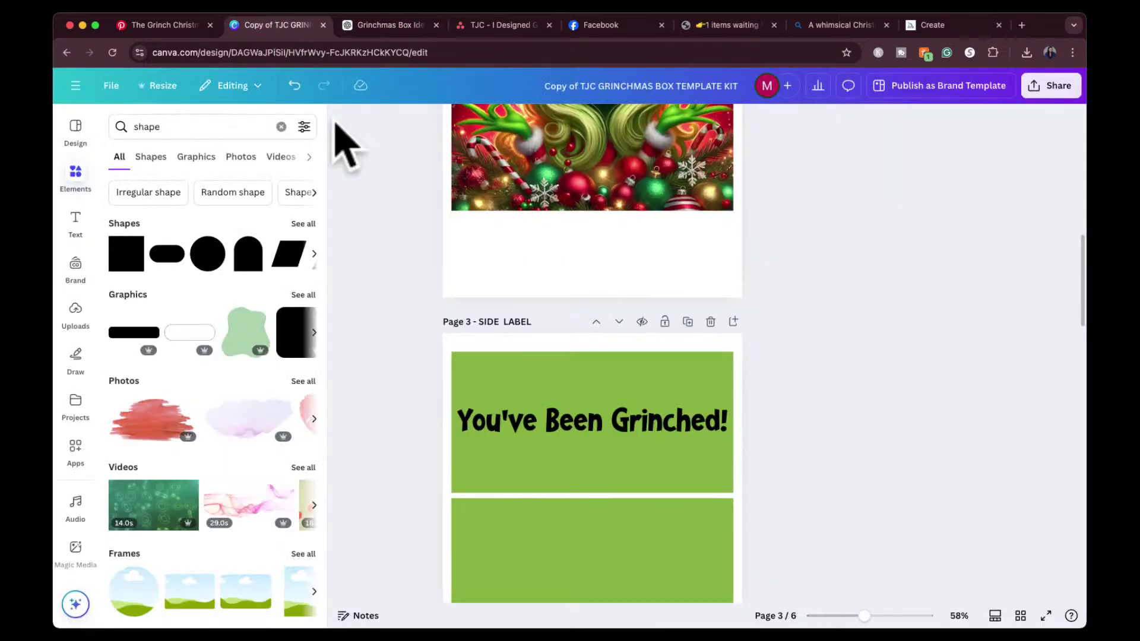
{"action": "scroll", "coordinate": [496, 451], "scroll_direction": "down", "scroll_amount": 3}
{"action": "left_click", "coordinate": [545, 410]}
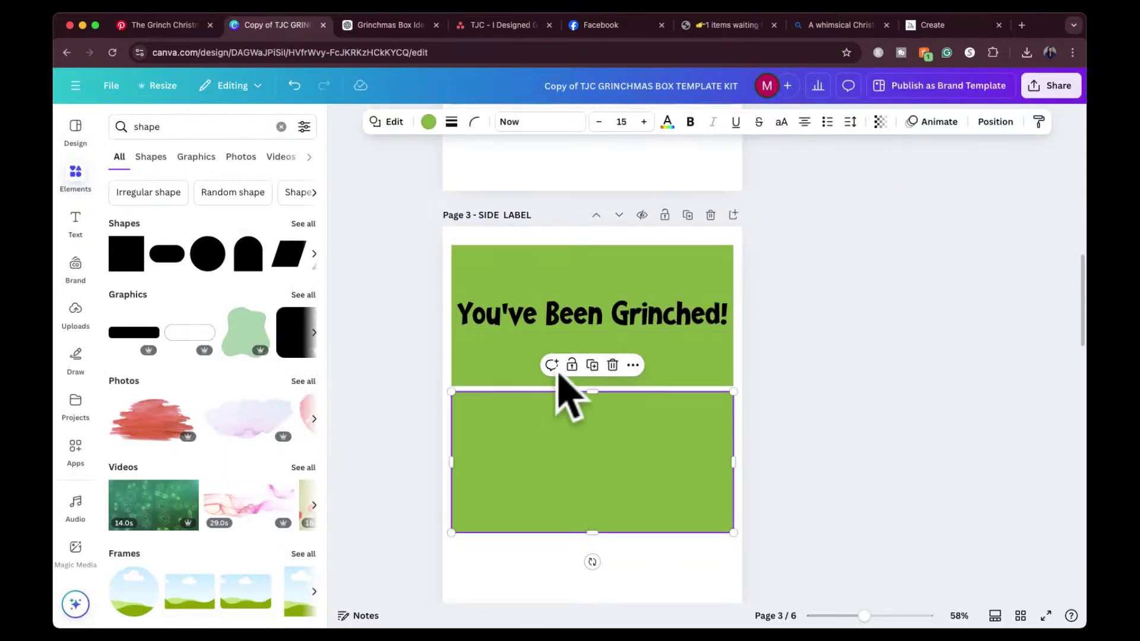
{"action": "left_click", "coordinate": [585, 297]}
{"action": "left_click", "coordinate": [603, 272]}
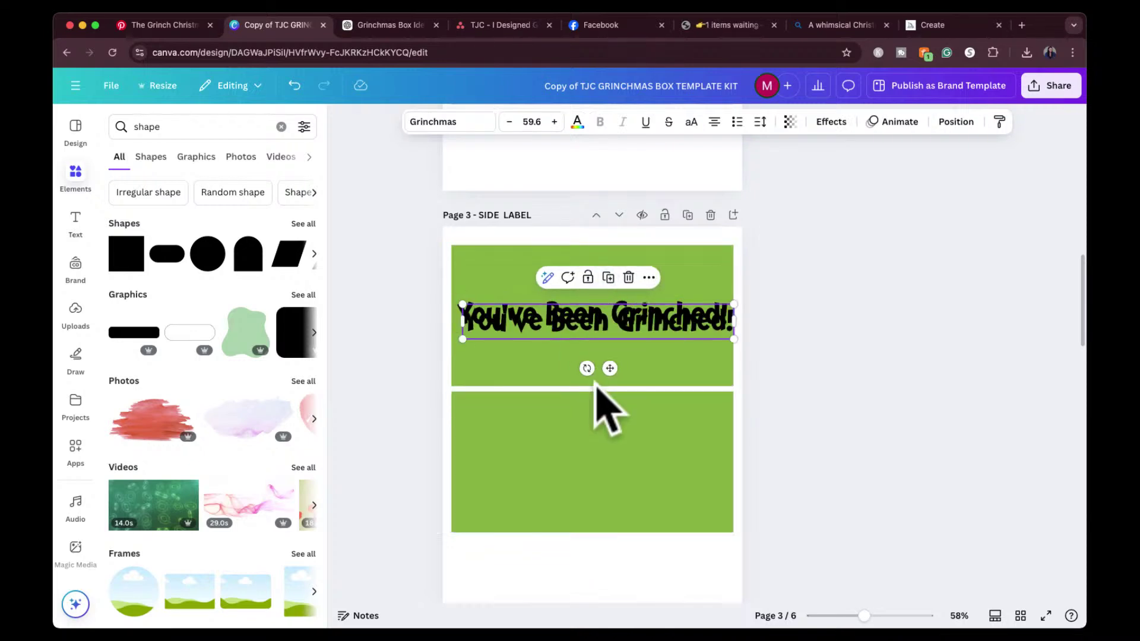
{"action": "left_click_drag", "start_coordinate": [602, 333], "coordinate": [584, 461]}
{"action": "double_click", "coordinate": [584, 459]}
{"action": "key", "text": "super+v"}
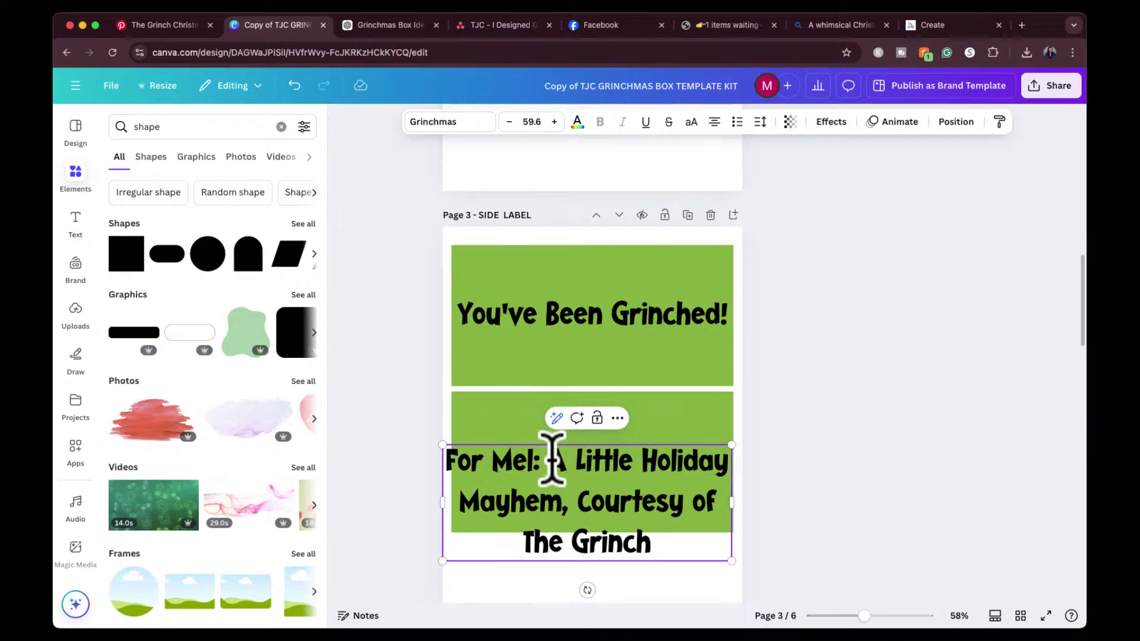
Delete the opening "For" and recipient name so the pasted phrase starts with "A Little Holiday Mayhem".
{"action": "key", "text": "BackSpace"}
{"action": "key", "text": "BackSpace"}
{"action": "key", "text": "BackSpace"}
{"action": "key", "text": "BackSpace"}
{"action": "key", "text": "BackSpace"}
{"action": "key", "text": "BackSpace"}
{"action": "key", "text": "BackSpace"}
{"action": "key", "text": "BackSpace"}
{"action": "key", "text": "BackSpace"}
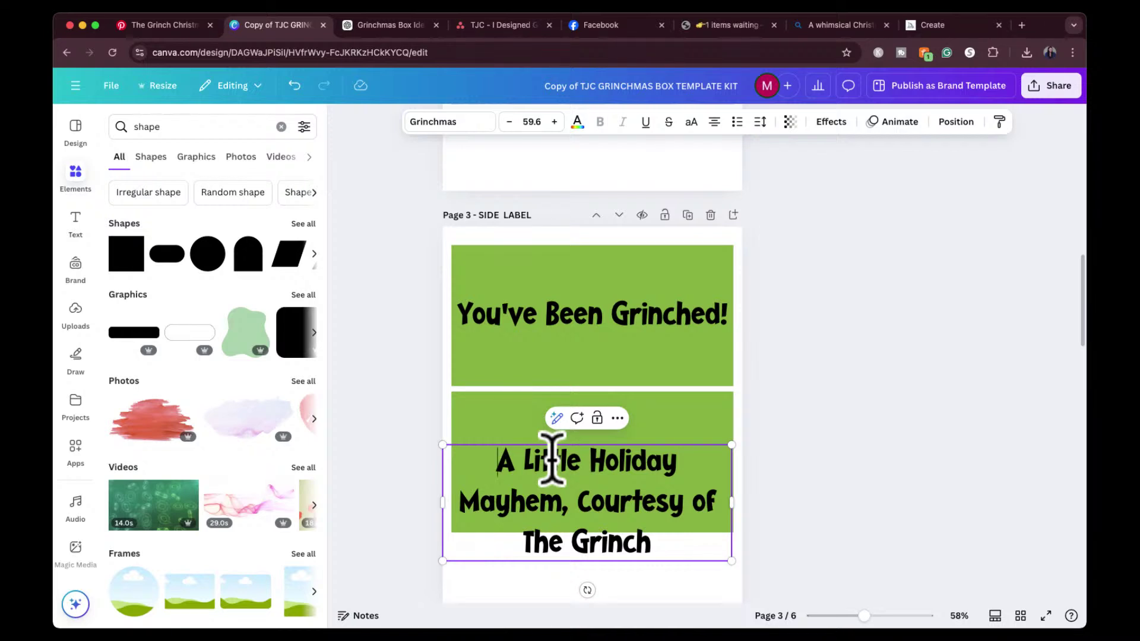
{"action": "left_click", "coordinate": [410, 423]}
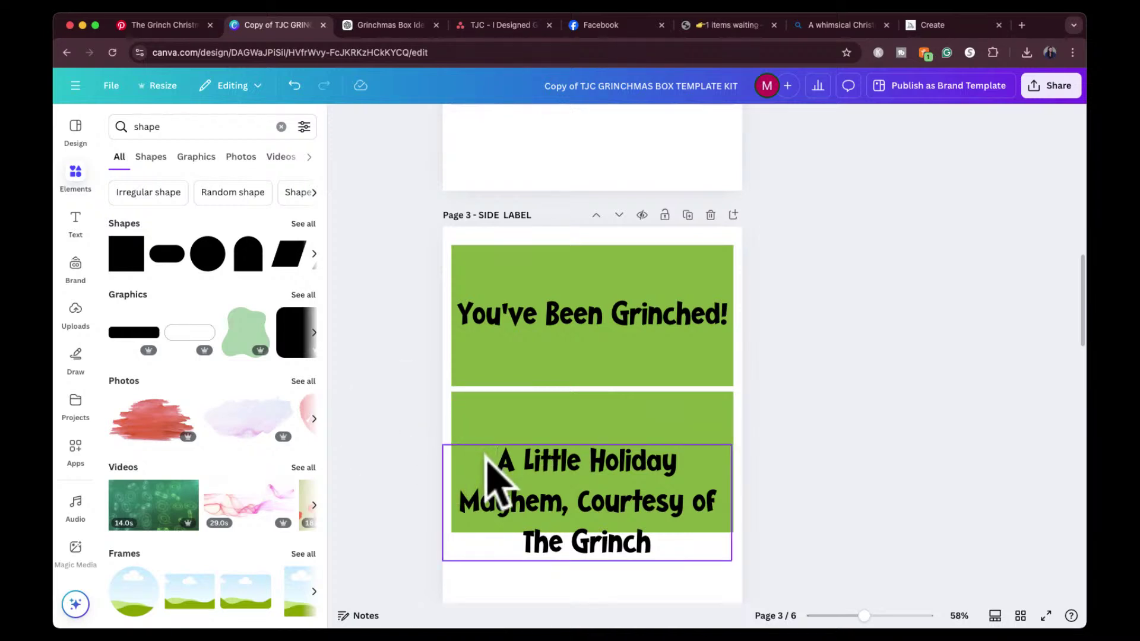
Shrink the phrase to font size 45.1, widen its box to two lines and place it in the lower part of the lower green rectangle.
{"action": "left_click", "coordinate": [520, 524]}
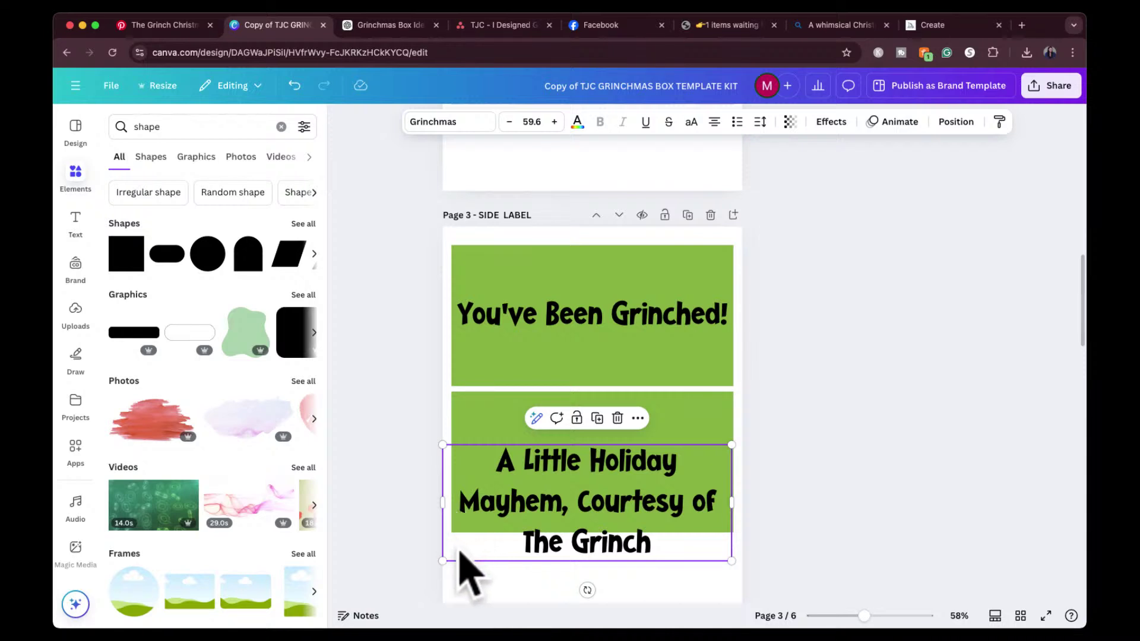
{"action": "left_click_drag", "start_coordinate": [443, 562], "coordinate": [513, 532]}
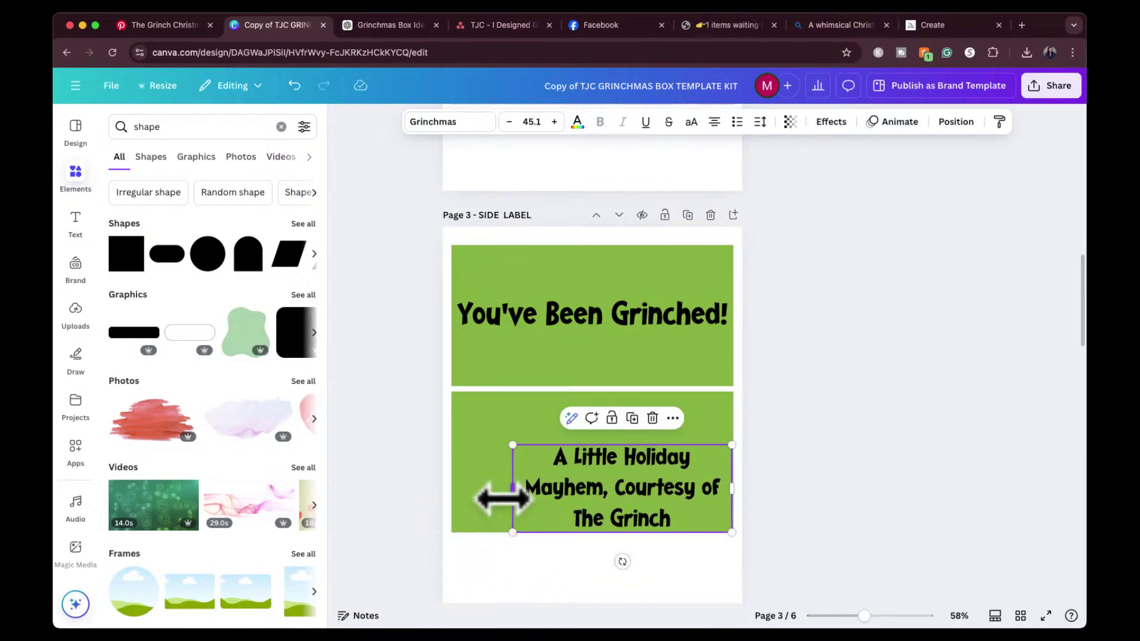
{"action": "left_click_drag", "start_coordinate": [513, 488], "coordinate": [467, 482]}
{"action": "mouse_move", "coordinate": [555, 497]}
{"action": "left_mouse_down"}
{"action": "mouse_move", "coordinate": [552, 483]}
{"action": "mouse_move", "coordinate": [554, 496]}
{"action": "left_mouse_up"}
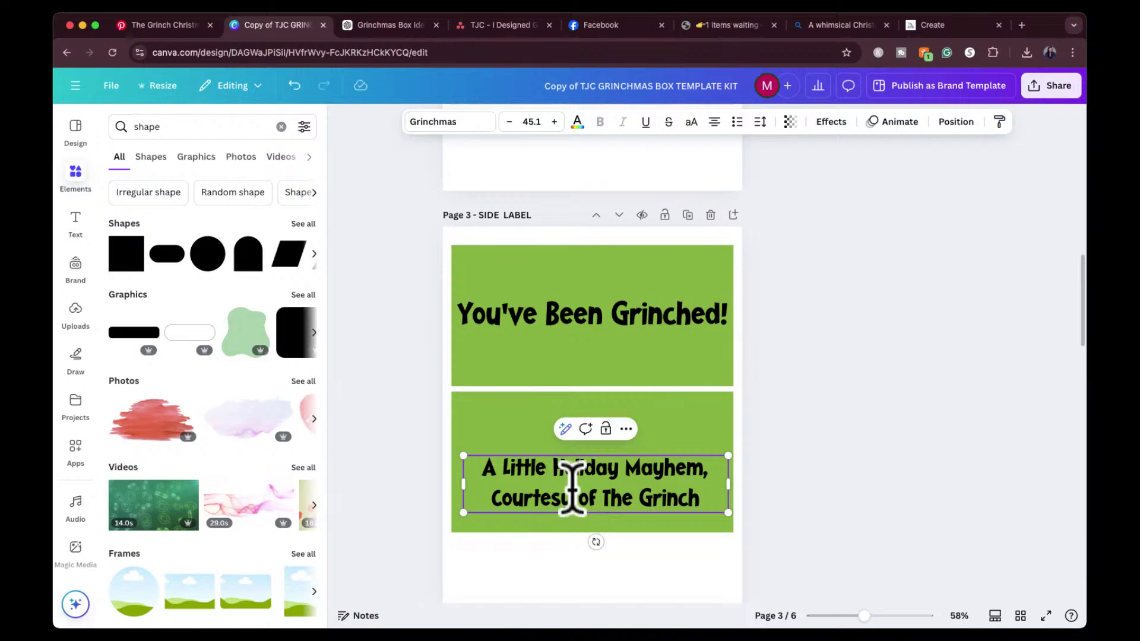
{"action": "left_click", "coordinate": [779, 484]}
Duplicate the phrase, change the copy's text to "For," and place it narrowed at the upper left of the lower green rectangle.
{"action": "left_click", "coordinate": [659, 469]}
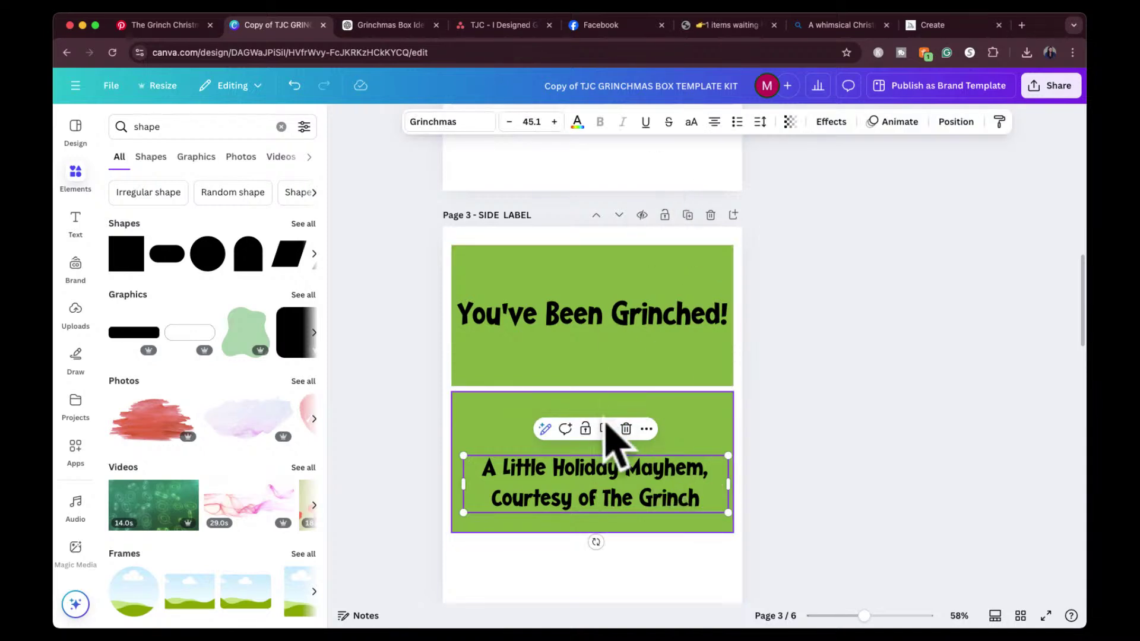
{"action": "left_click_drag", "start_coordinate": [619, 491], "coordinate": [601, 419]}
{"action": "left_click", "coordinate": [597, 425]}
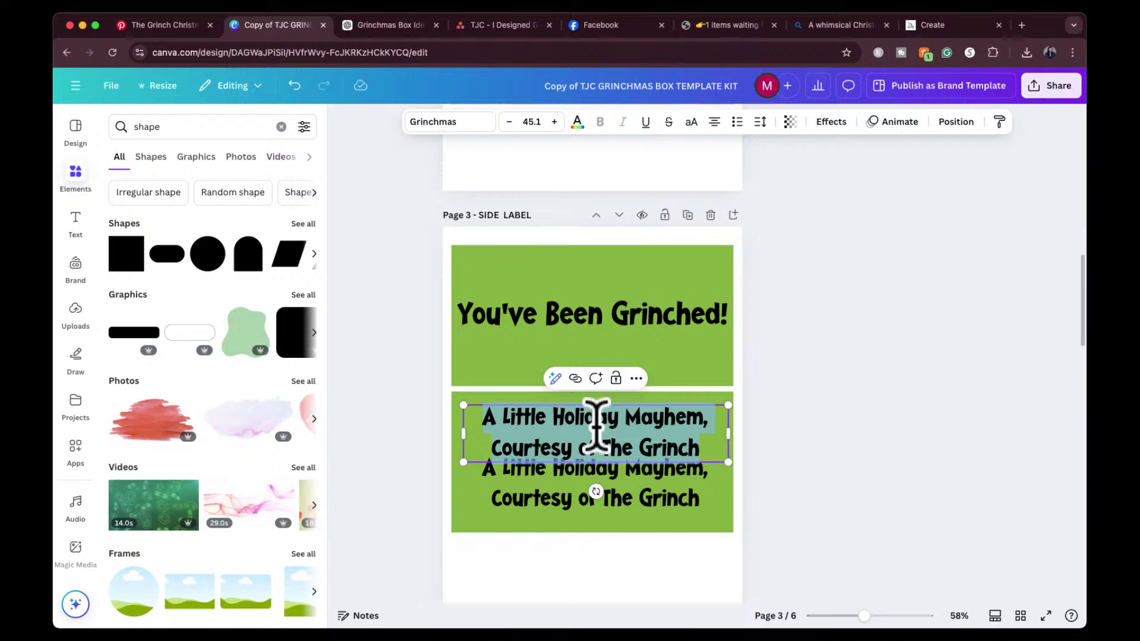
{"action": "key", "text": "BackSpace"}
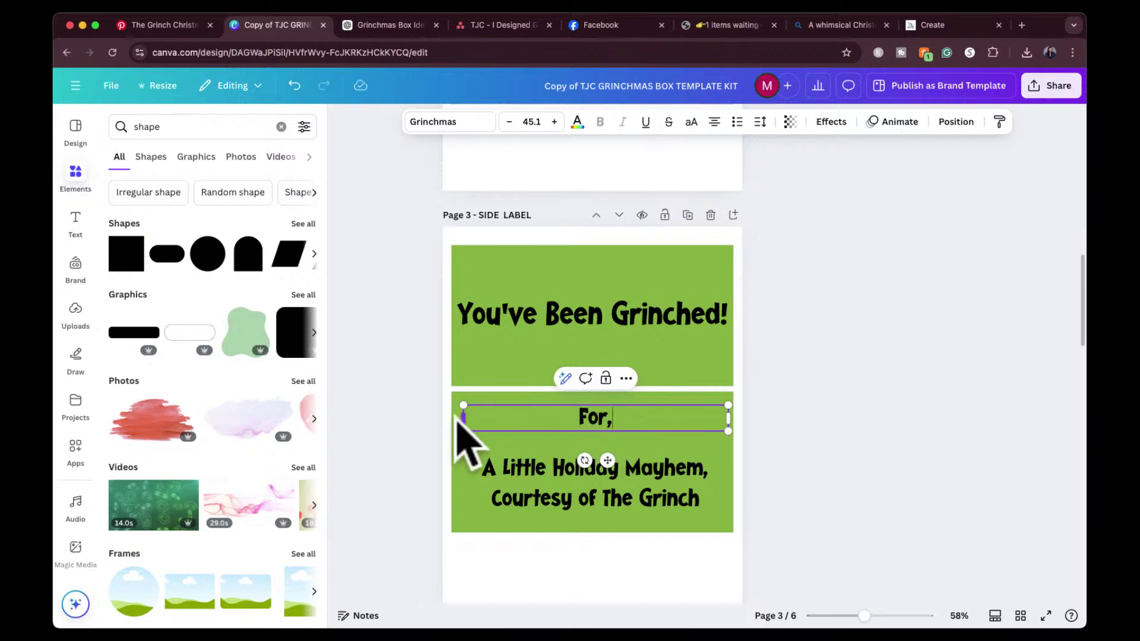
{"action": "left_click_drag", "start_coordinate": [466, 419], "coordinate": [509, 421]}
{"action": "left_click", "coordinate": [856, 453]}
Add a square shape to page 3 and fill it with white.
{"action": "left_click", "coordinate": [127, 250]}
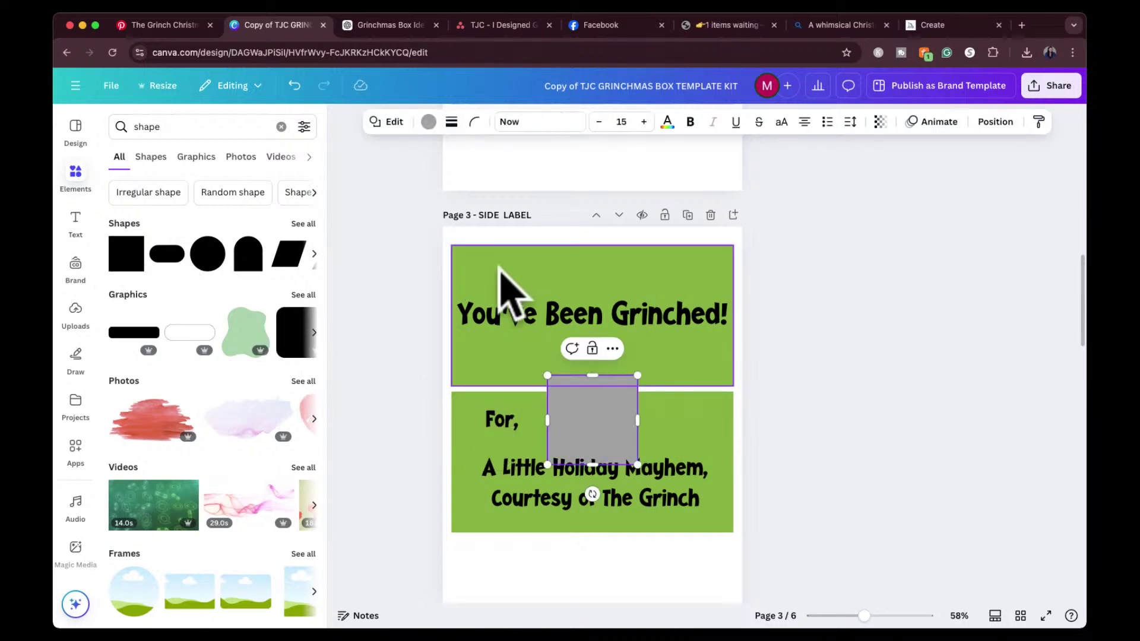
{"action": "left_click", "coordinate": [428, 122]}
{"action": "left_click", "coordinate": [230, 269]}
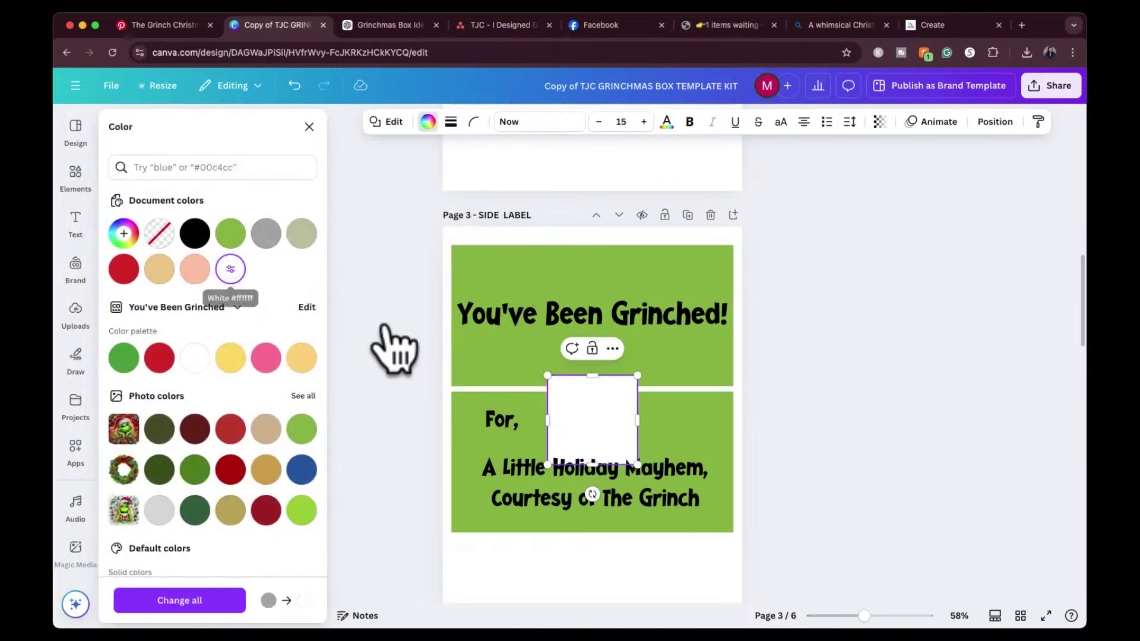
{"action": "left_click", "coordinate": [593, 419]}
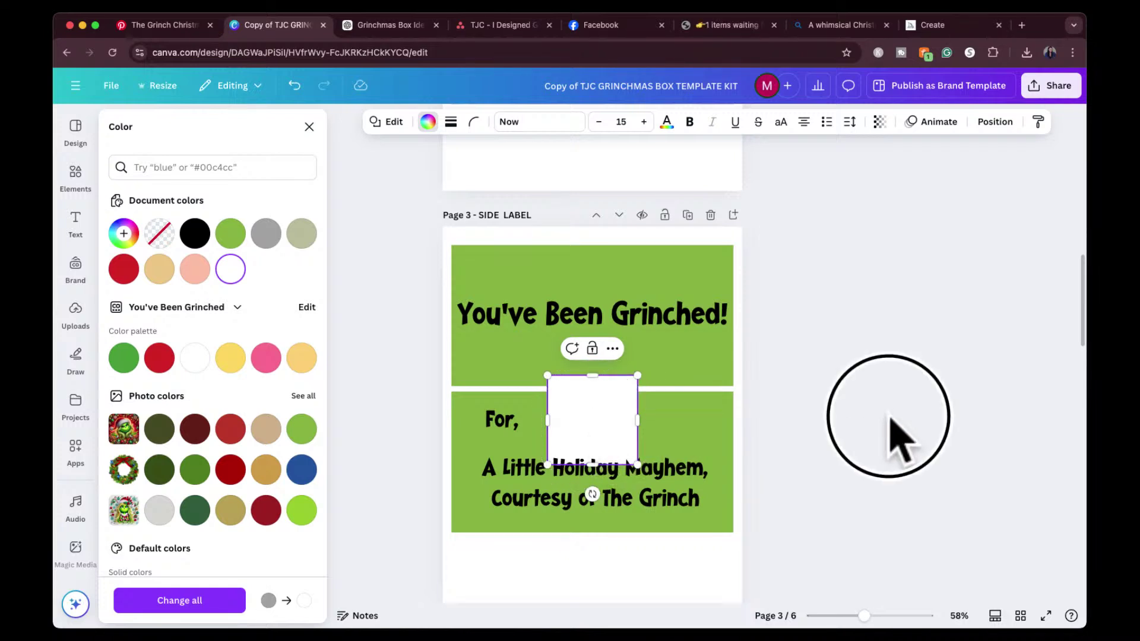
{"action": "left_click", "coordinate": [890, 432]}
Reshape the white square into a wide name strip and place it beside "For," above the two-line phrase.
{"action": "mouse_move", "coordinate": [565, 438]}
{"action": "left_mouse_down"}
{"action": "mouse_move", "coordinate": [590, 428]}
{"action": "mouse_move", "coordinate": [571, 427]}
{"action": "left_mouse_up"}
{"action": "left_click_drag", "start_coordinate": [577, 484], "coordinate": [624, 438]}
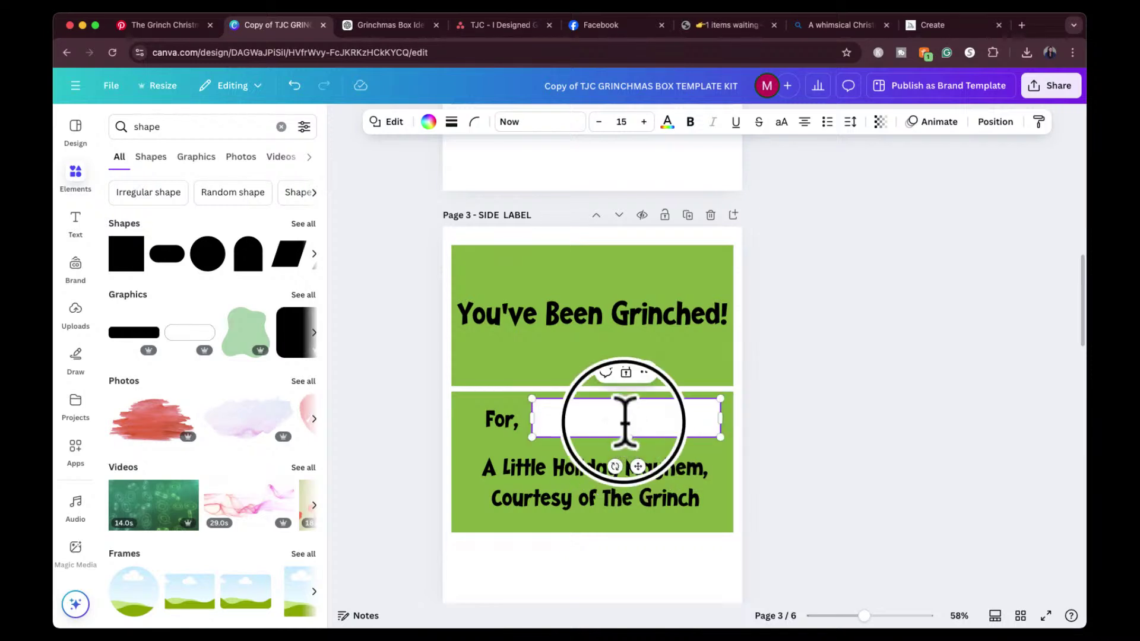
{"action": "left_click", "coordinate": [840, 412]}
{"action": "left_click", "coordinate": [604, 410]}
{"action": "left_click_drag", "start_coordinate": [607, 412], "coordinate": [611, 415]}
{"action": "left_click", "coordinate": [863, 359]}
{"action": "scroll", "coordinate": [836, 362], "scroll_direction": "up", "scroll_amount": 5}
{"action": "scroll", "coordinate": [838, 359], "scroll_direction": "down", "scroll_amount": 2}
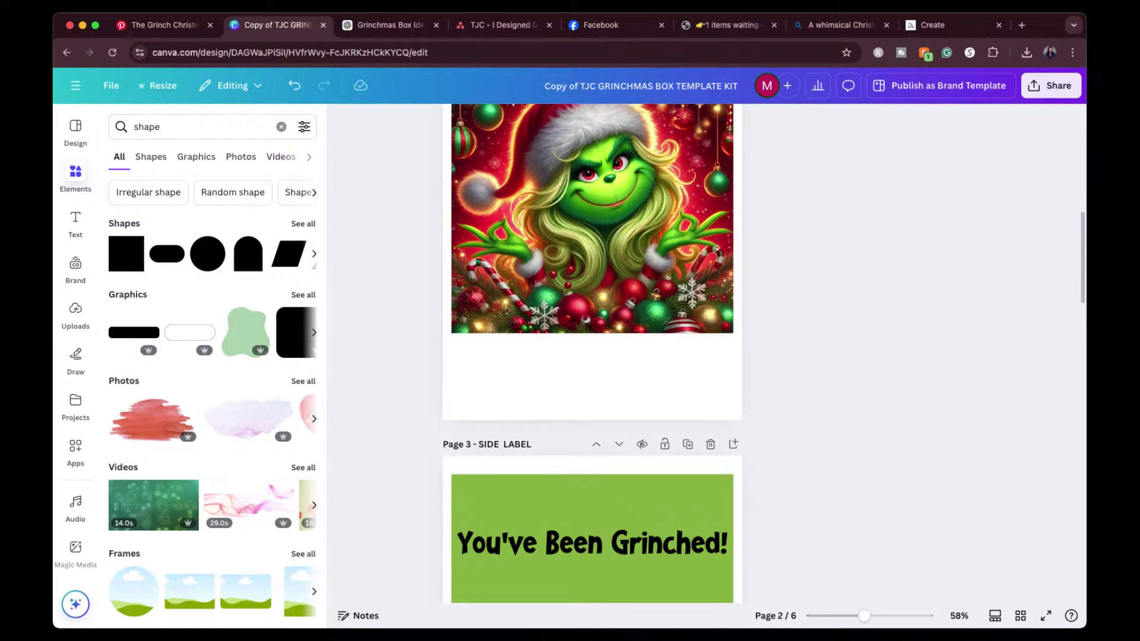
{"action": "scroll", "coordinate": [728, 415], "scroll_direction": "down", "scroll_amount": 5}
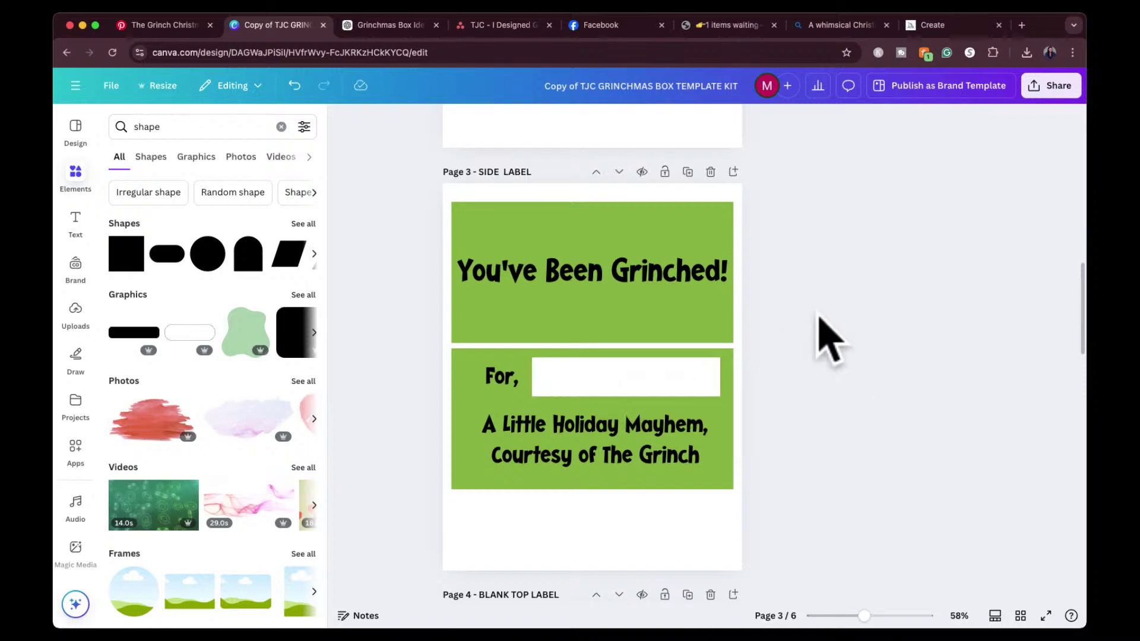
{"action": "scroll", "coordinate": [828, 342], "scroll_direction": "up", "scroll_amount": 7}
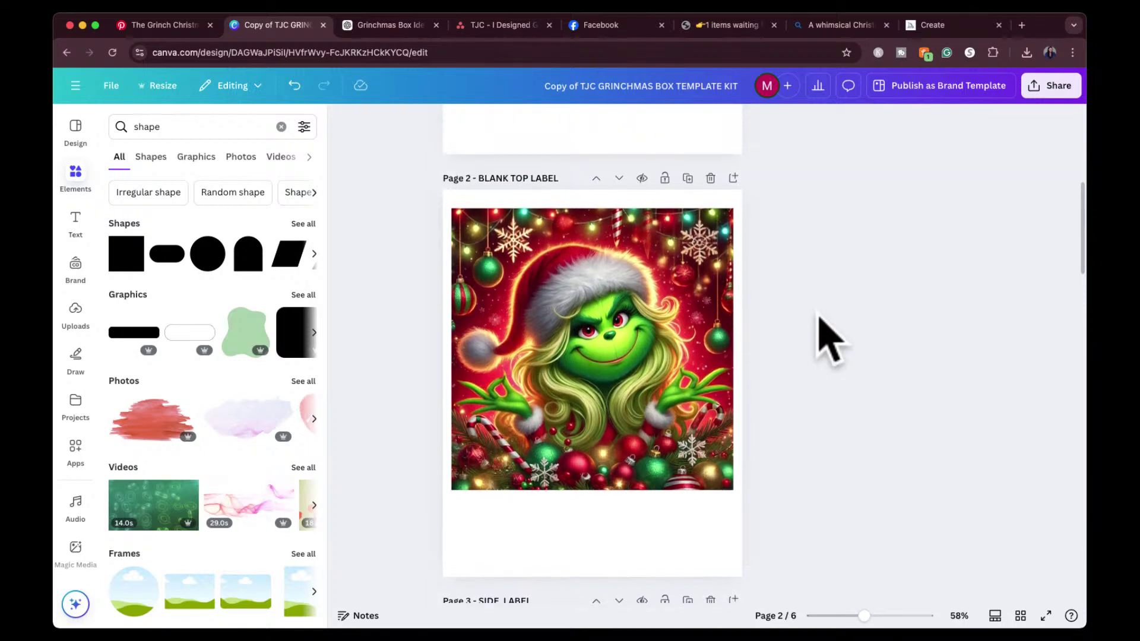
{"action": "scroll", "coordinate": [829, 342], "scroll_direction": "down", "scroll_amount": 3}
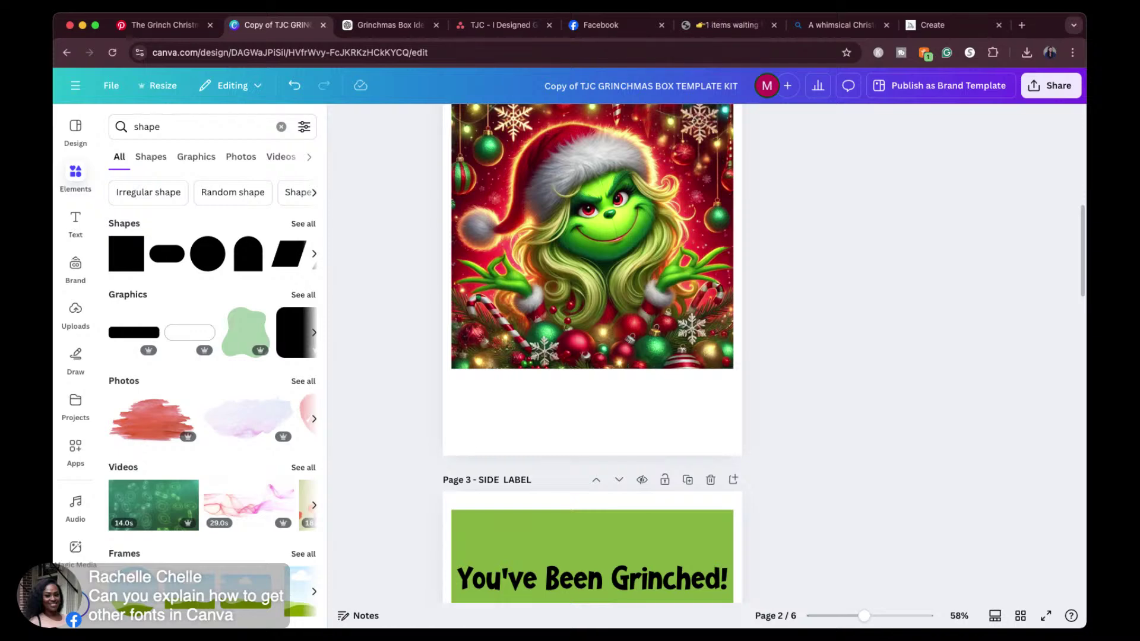
Open dafont.com in a new browser tab and search its fonts for "grinch".
{"action": "left_click", "coordinate": [1022, 25]}
{"action": "type", "text": "dafo"}
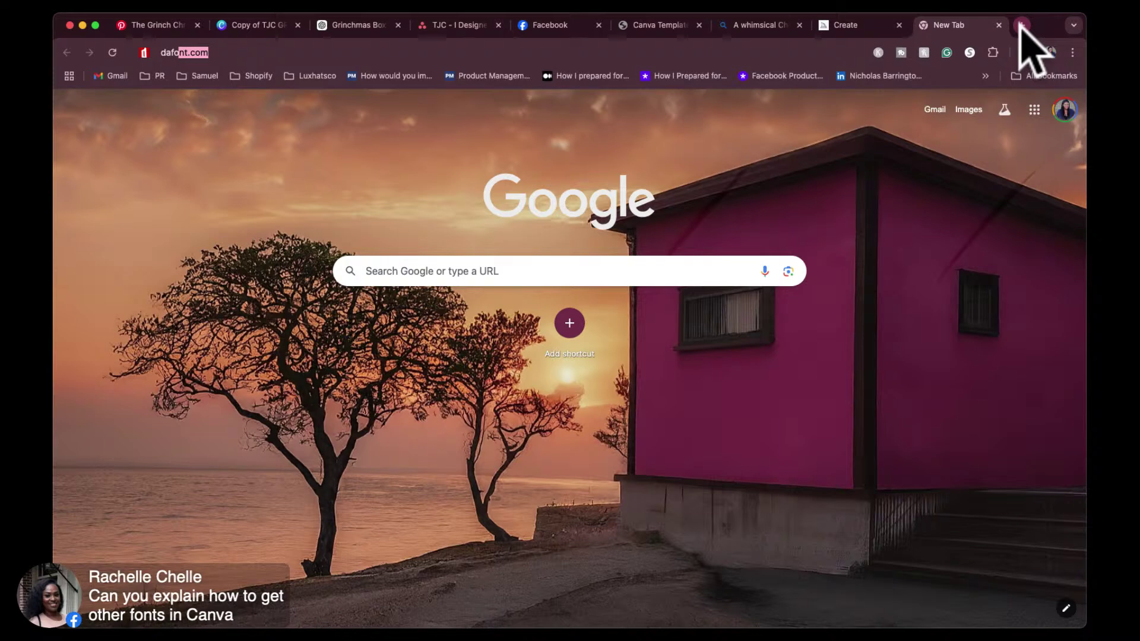
{"action": "key", "text": "Return"}
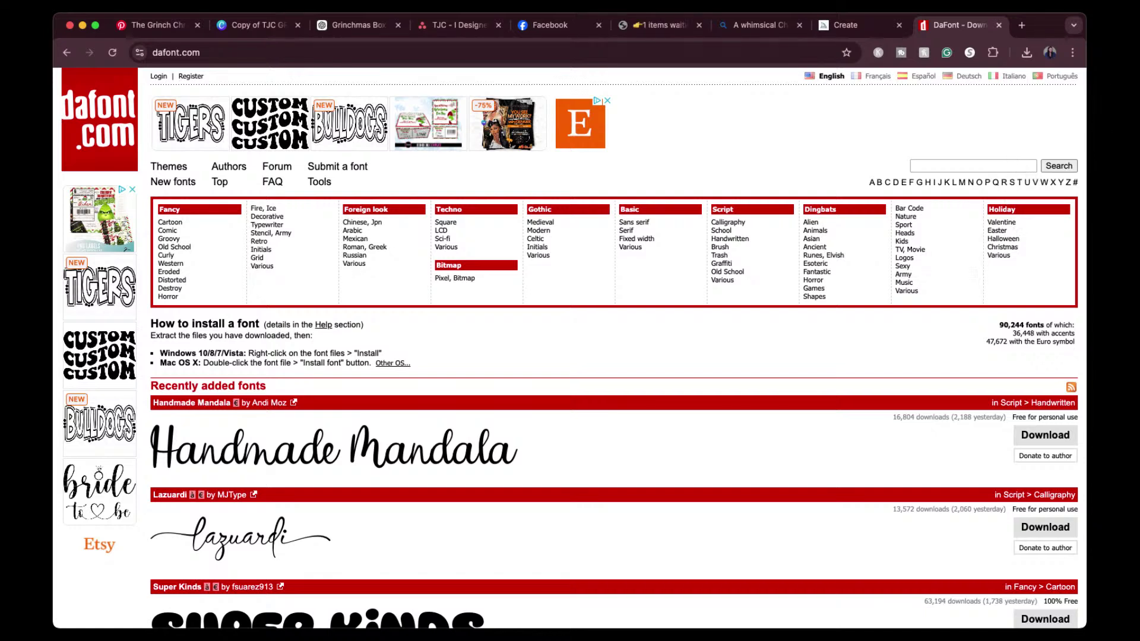
{"action": "left_click", "coordinate": [945, 165]}
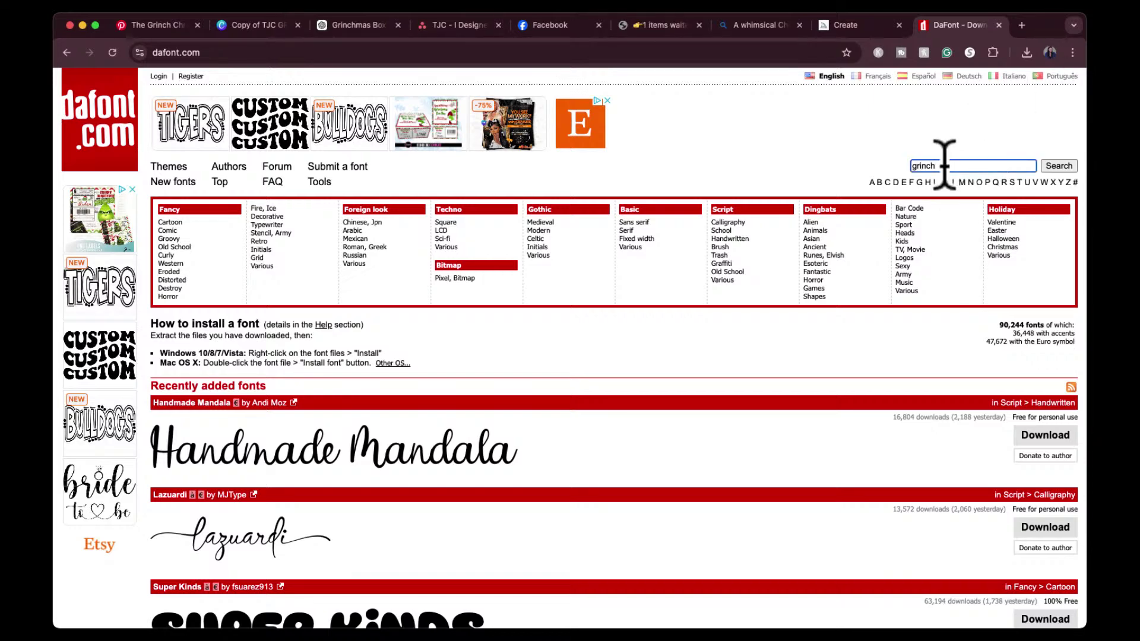
{"action": "type", "text": "grinch"}
{"action": "key", "text": "Return"}
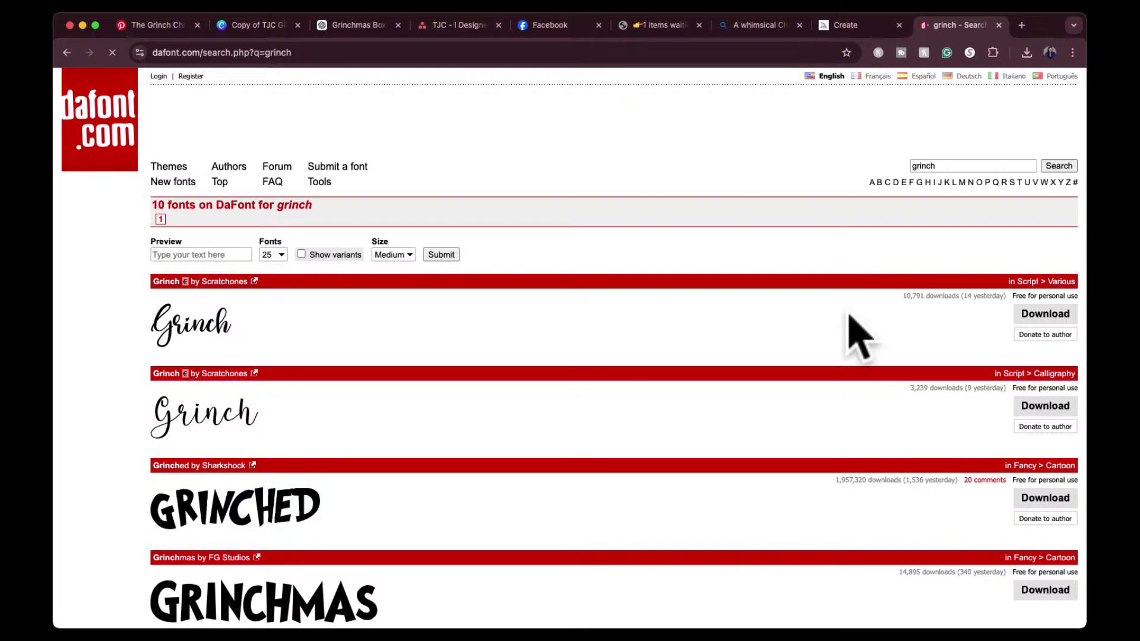
Examine the font previews throughout the grinch search results.
{"action": "scroll", "coordinate": [821, 366], "scroll_direction": "down", "scroll_amount": 1}
{"action": "scroll", "coordinate": [829, 386], "scroll_direction": "down", "scroll_amount": 6}
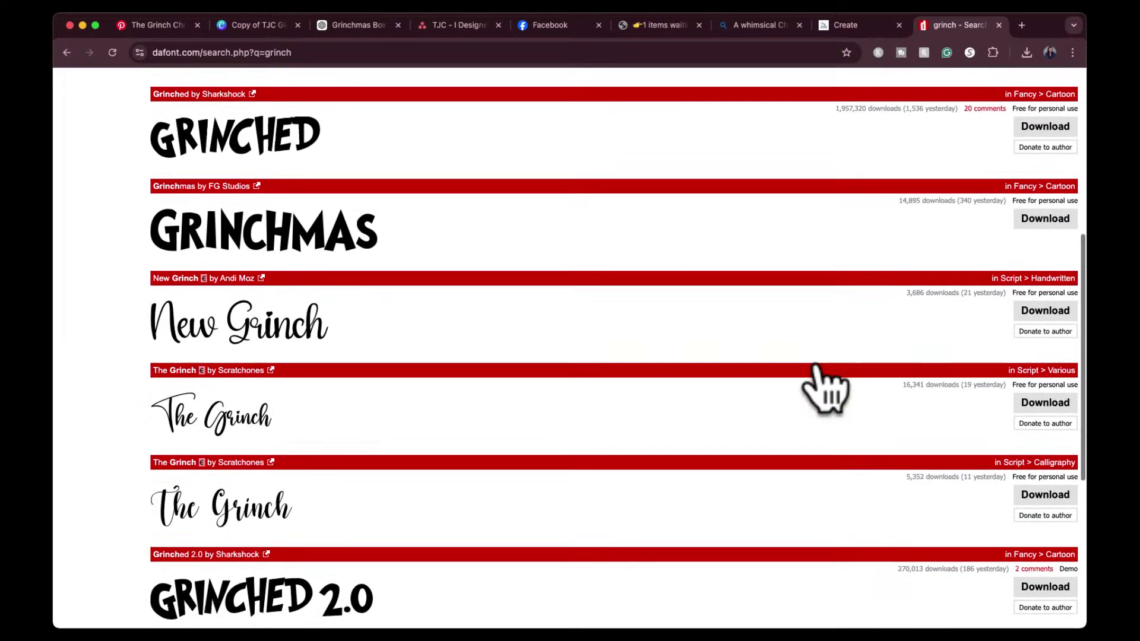
{"action": "scroll", "coordinate": [825, 380], "scroll_direction": "up", "scroll_amount": 2}
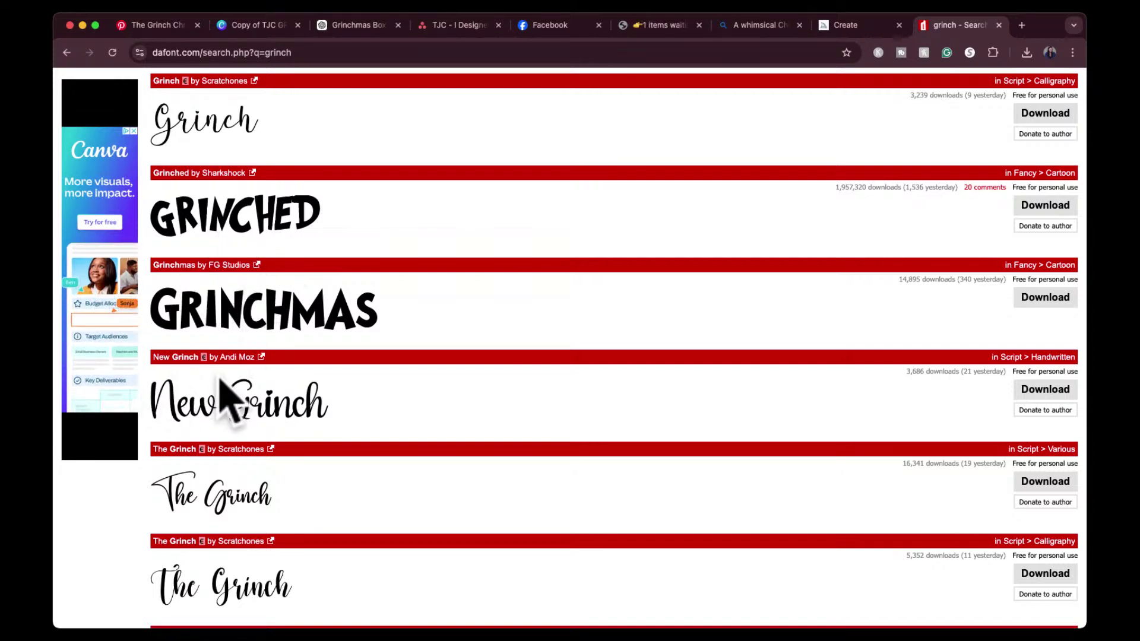
{"action": "scroll", "coordinate": [214, 463], "scroll_direction": "down", "scroll_amount": 5}
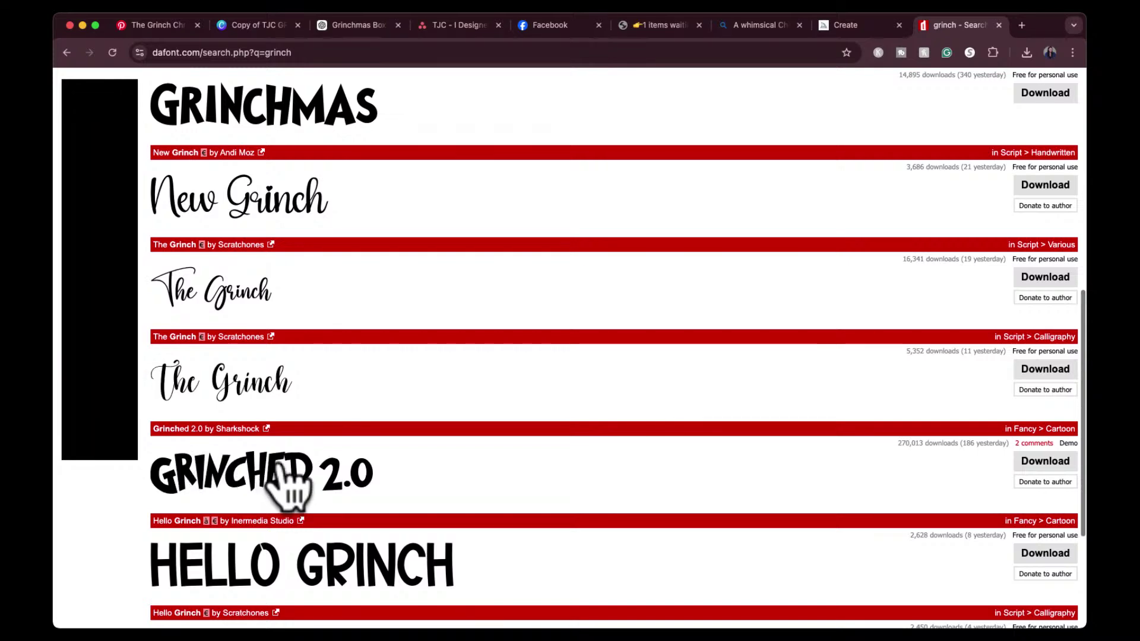
{"action": "scroll", "coordinate": [285, 475], "scroll_direction": "down", "scroll_amount": 3}
{"action": "scroll", "coordinate": [291, 469], "scroll_direction": "down", "scroll_amount": 3}
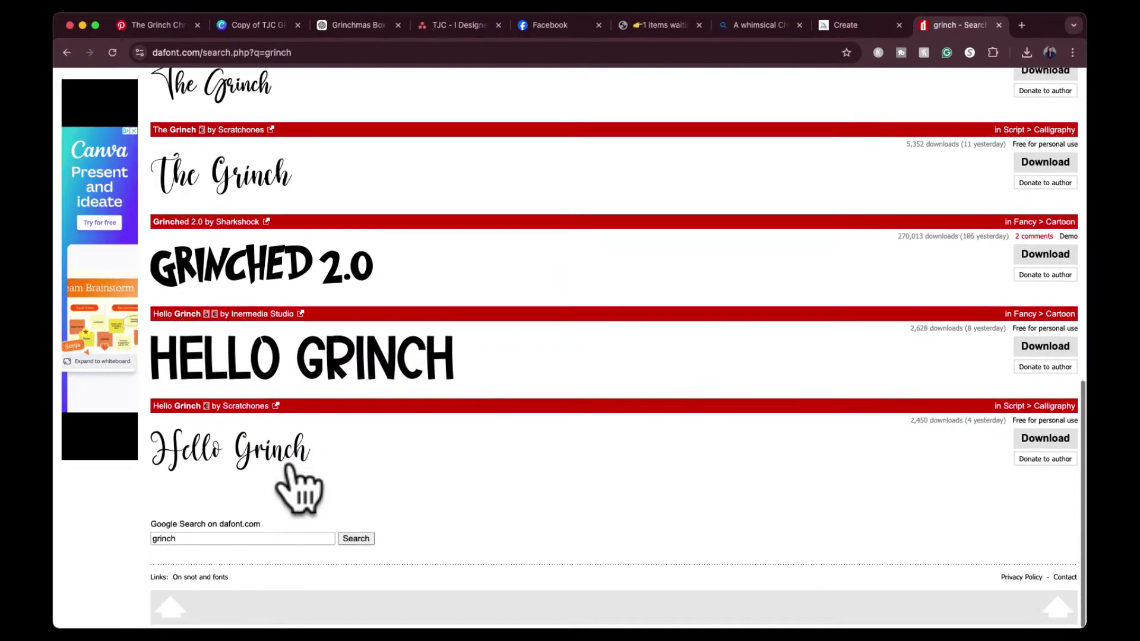
{"action": "scroll", "coordinate": [295, 484], "scroll_direction": "up", "scroll_amount": 7}
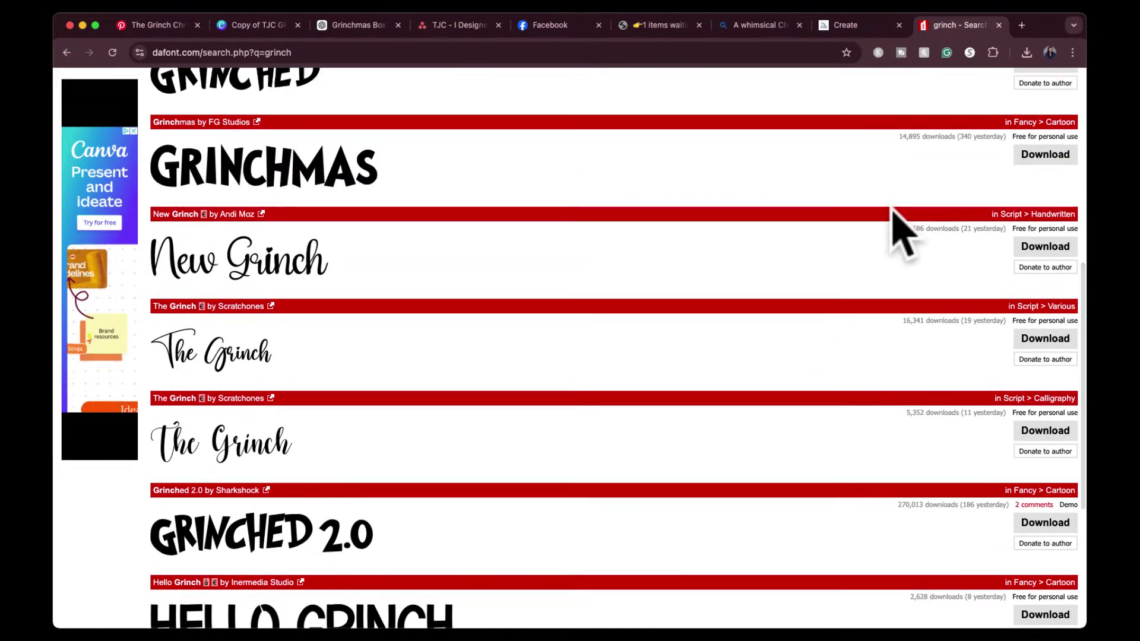
{"action": "scroll", "coordinate": [898, 224], "scroll_direction": "up", "scroll_amount": 8}
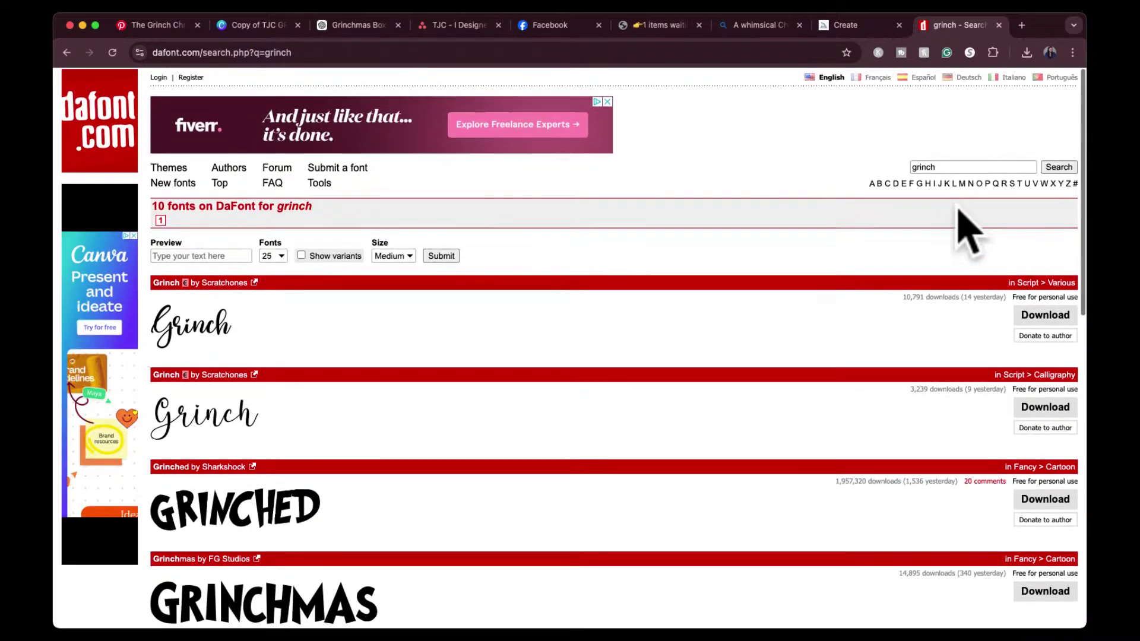
Search DaFont for "disney" and look through the font previews in the results.
{"action": "double_click", "coordinate": [942, 166]}
{"action": "type", "text": "disney"}
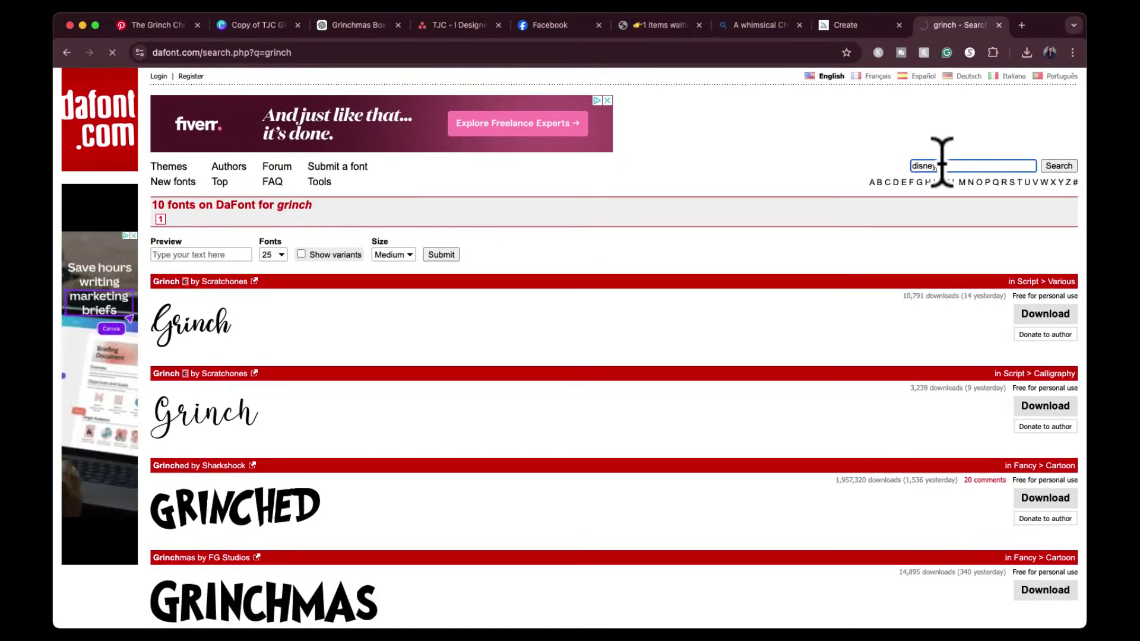
{"action": "key", "text": "Return"}
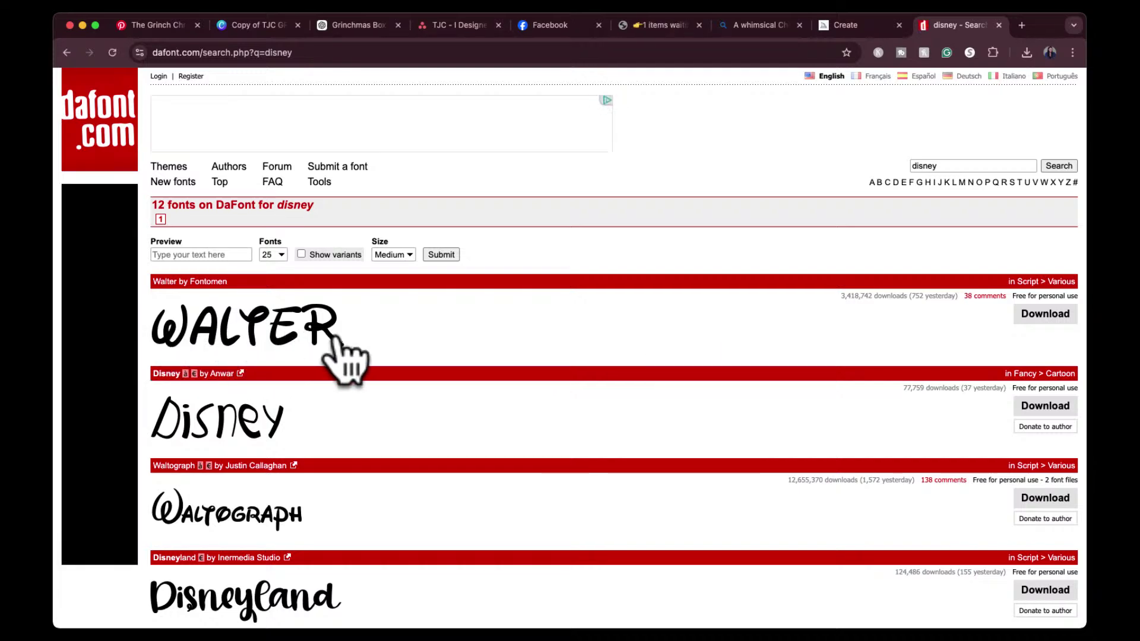
{"action": "scroll", "coordinate": [419, 371], "scroll_direction": "down", "scroll_amount": 2}
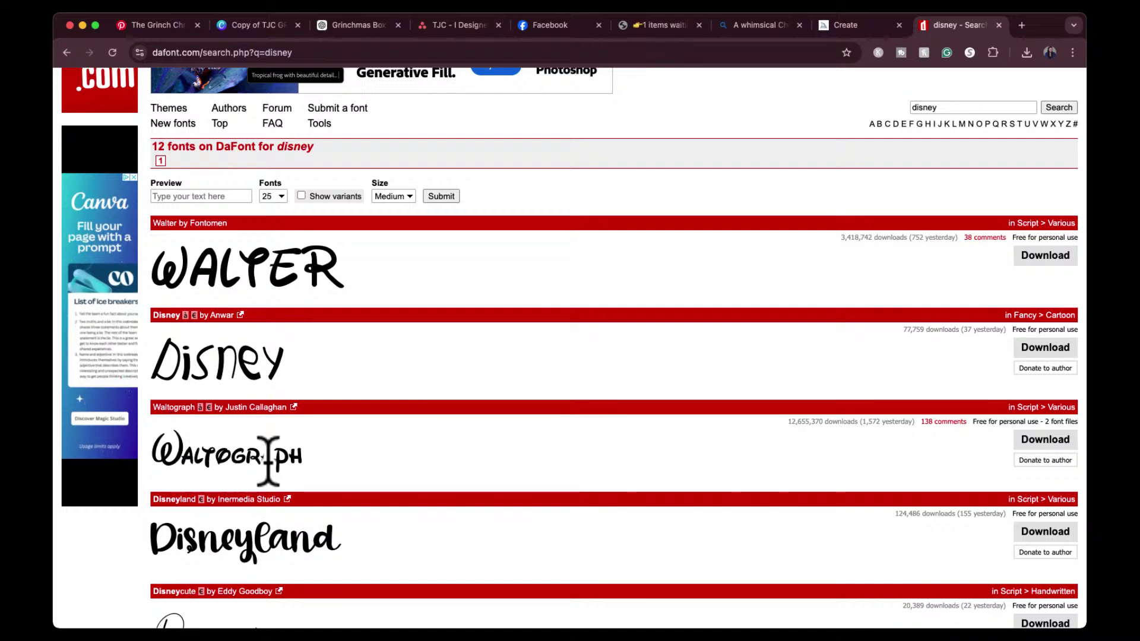
{"action": "scroll", "coordinate": [276, 484], "scroll_direction": "down", "scroll_amount": 5}
{"action": "scroll", "coordinate": [276, 484], "scroll_direction": "down", "scroll_amount": 7}
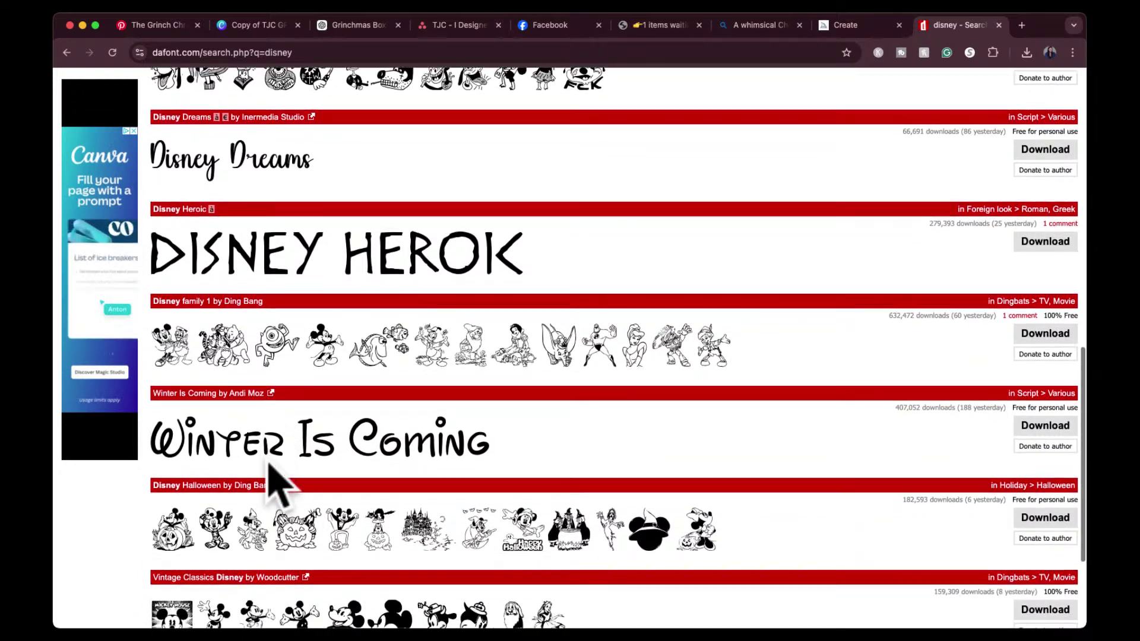
{"action": "scroll", "coordinate": [369, 417], "scroll_direction": "up", "scroll_amount": 10}
{"action": "scroll", "coordinate": [637, 275], "scroll_direction": "up", "scroll_amount": 4}
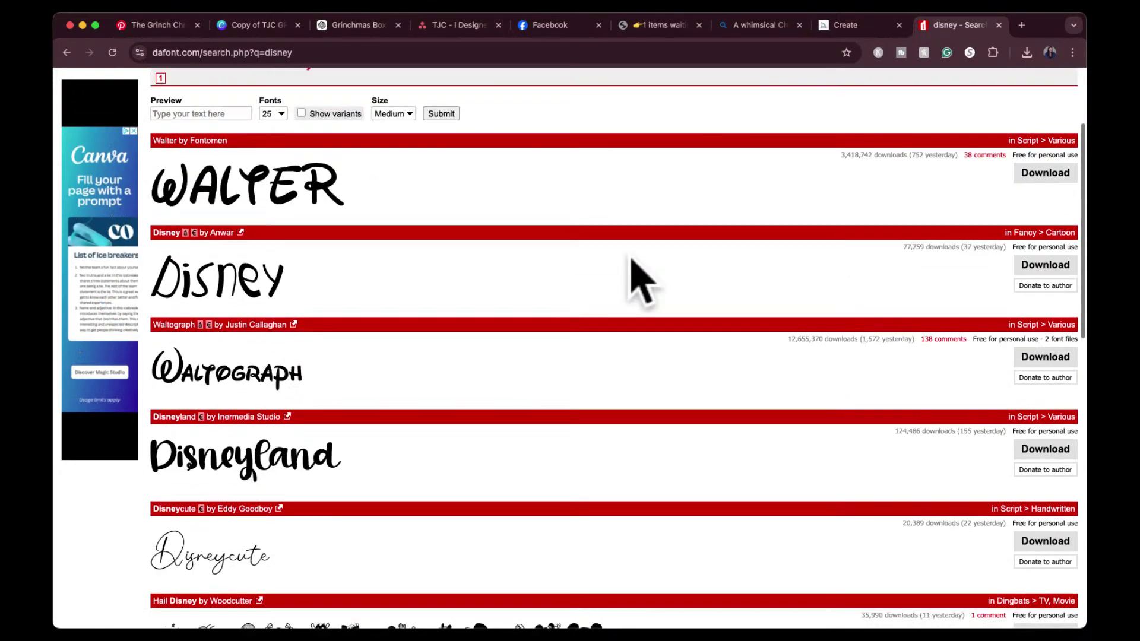
Search DaFont for "kids" and look through the font previews in the results.
{"action": "double_click", "coordinate": [933, 148]}
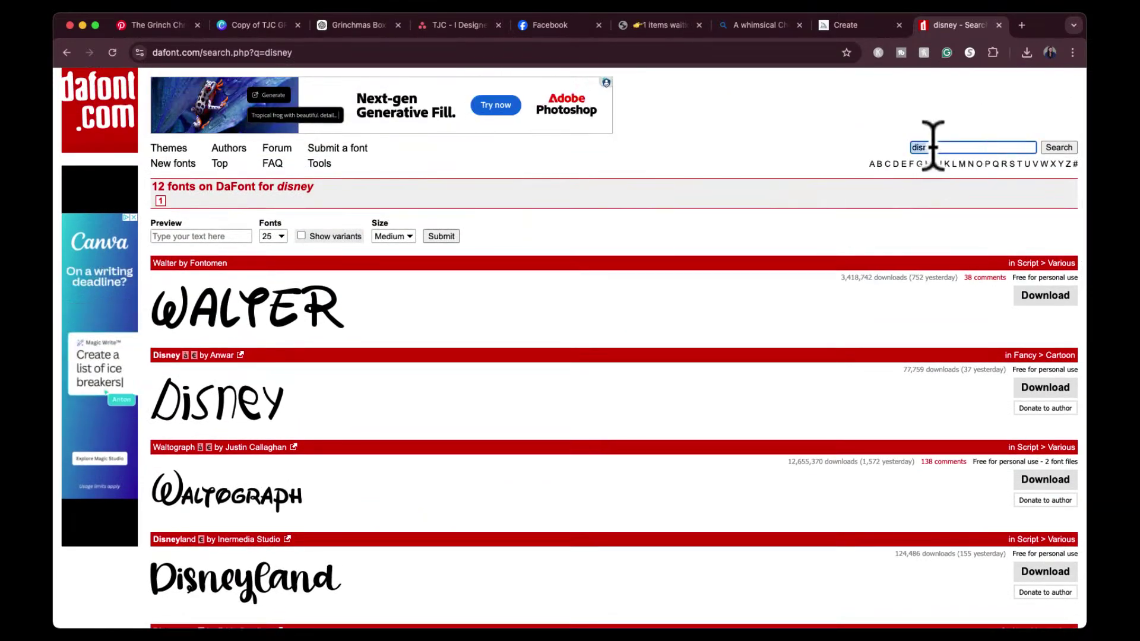
{"action": "type", "text": "kids"}
{"action": "key", "text": "Return"}
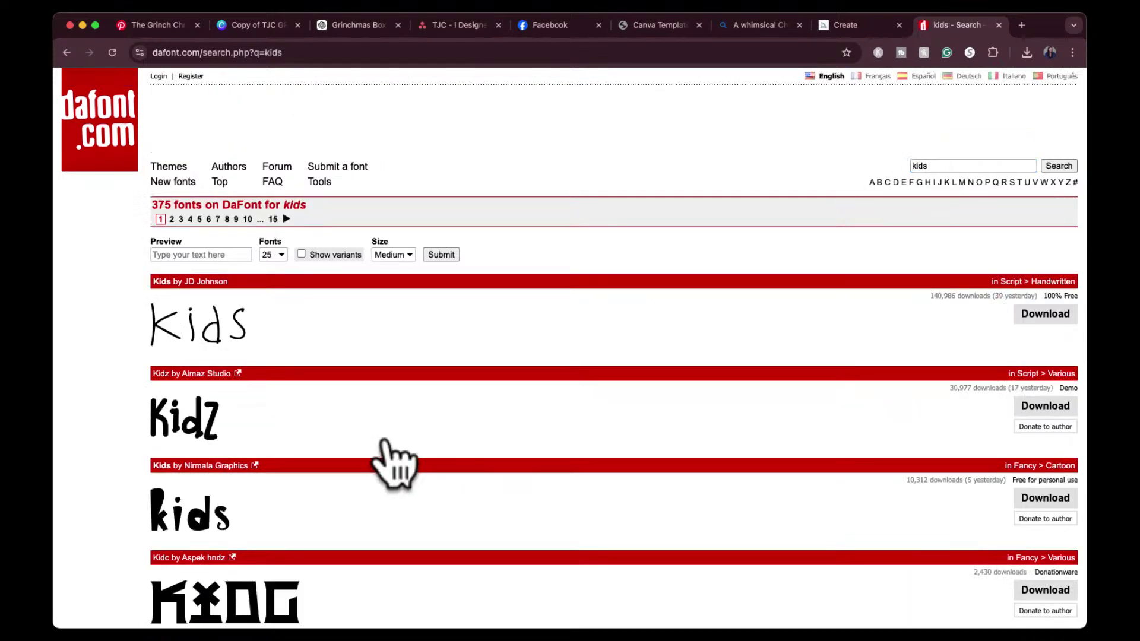
{"action": "scroll", "coordinate": [267, 383], "scroll_direction": "down", "scroll_amount": 10}
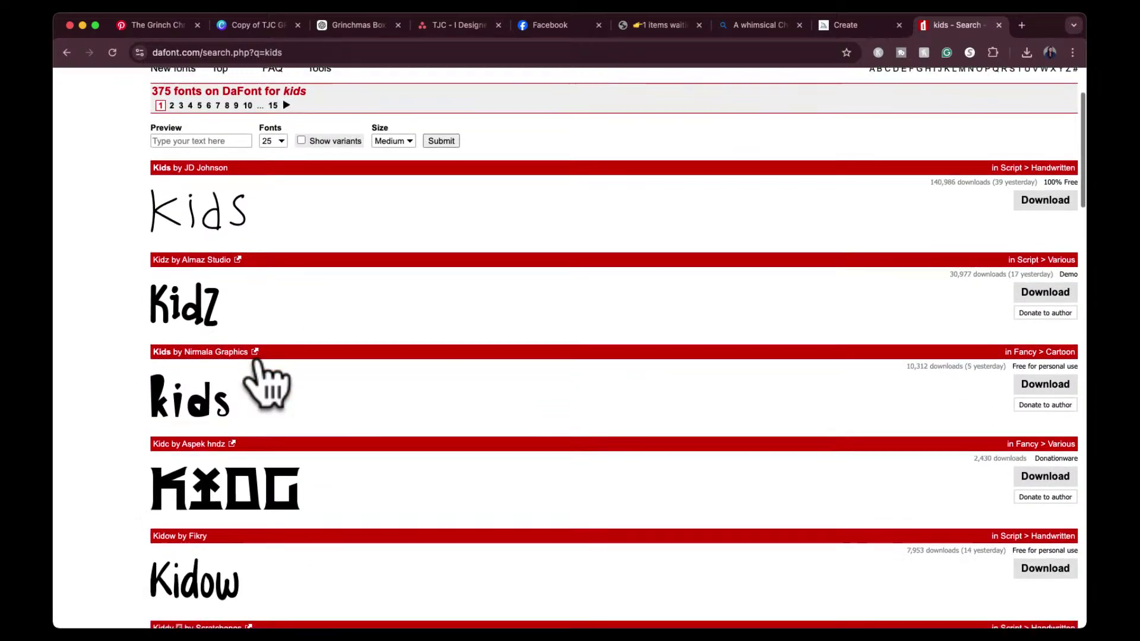
{"action": "scroll", "coordinate": [268, 383], "scroll_direction": "down", "scroll_amount": 3}
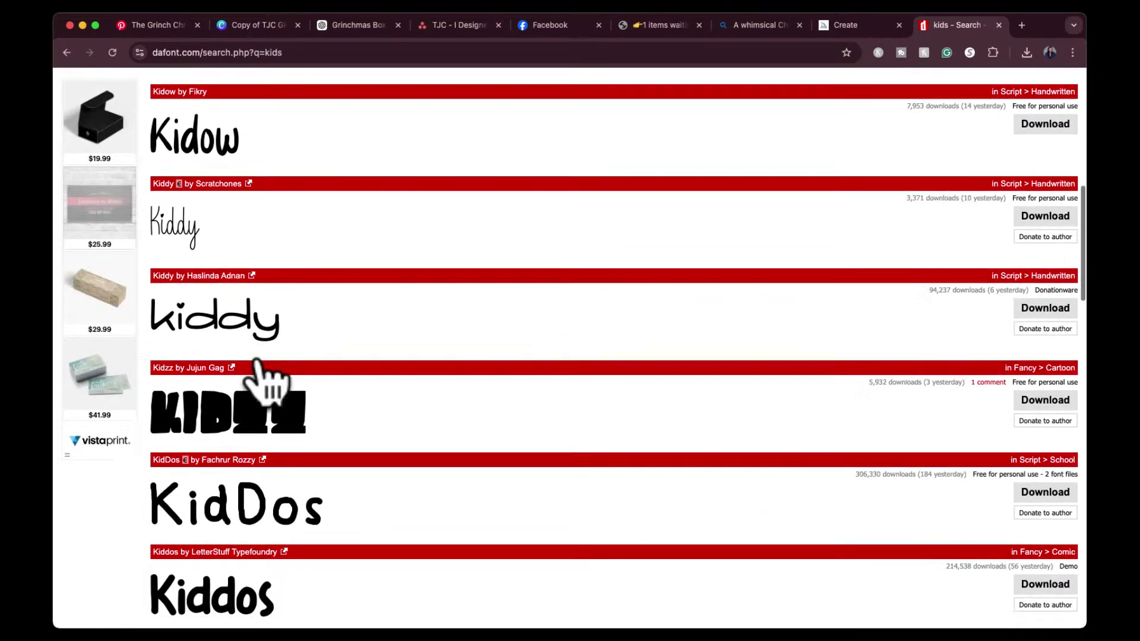
{"action": "scroll", "coordinate": [267, 383], "scroll_direction": "up", "scroll_amount": 7}
{"action": "scroll", "coordinate": [267, 383], "scroll_direction": "up", "scroll_amount": 5}
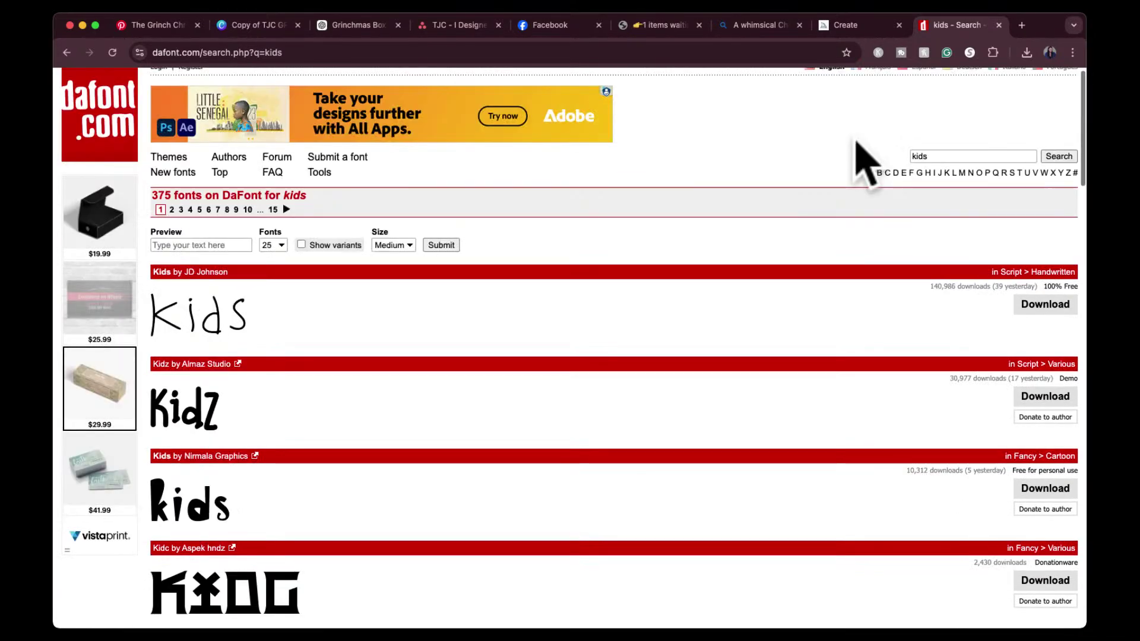
Search DaFont for "fun" and look through the font previews in the results.
{"action": "double_click", "coordinate": [937, 156]}
{"action": "type", "text": "fun"}
{"action": "key", "text": "Return"}
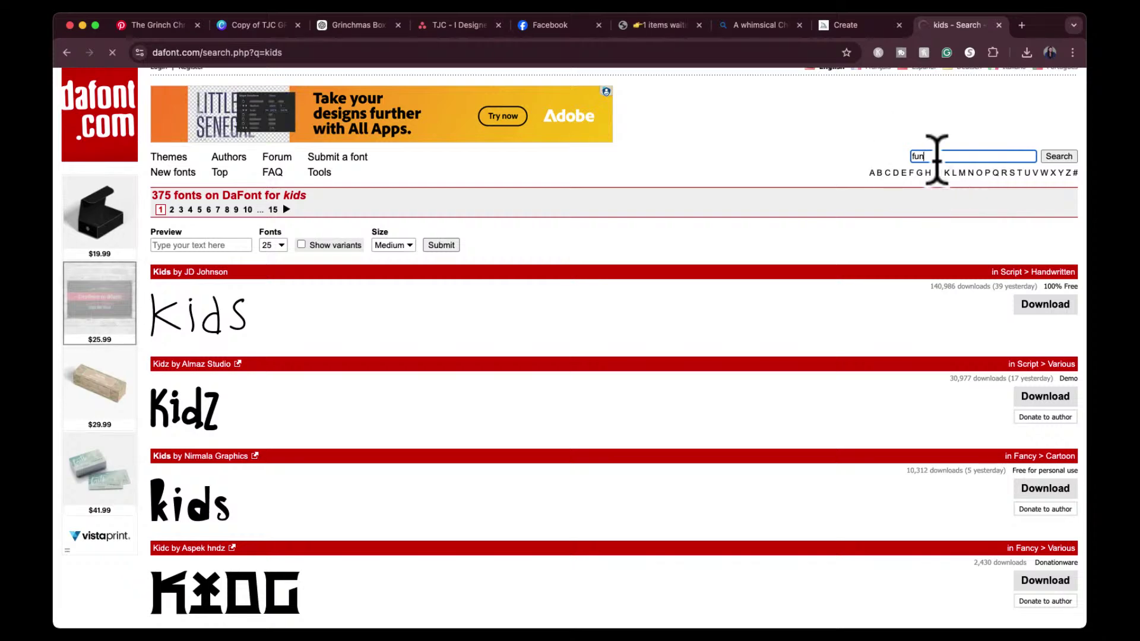
{"action": "scroll", "coordinate": [751, 392], "scroll_direction": "down", "scroll_amount": 2}
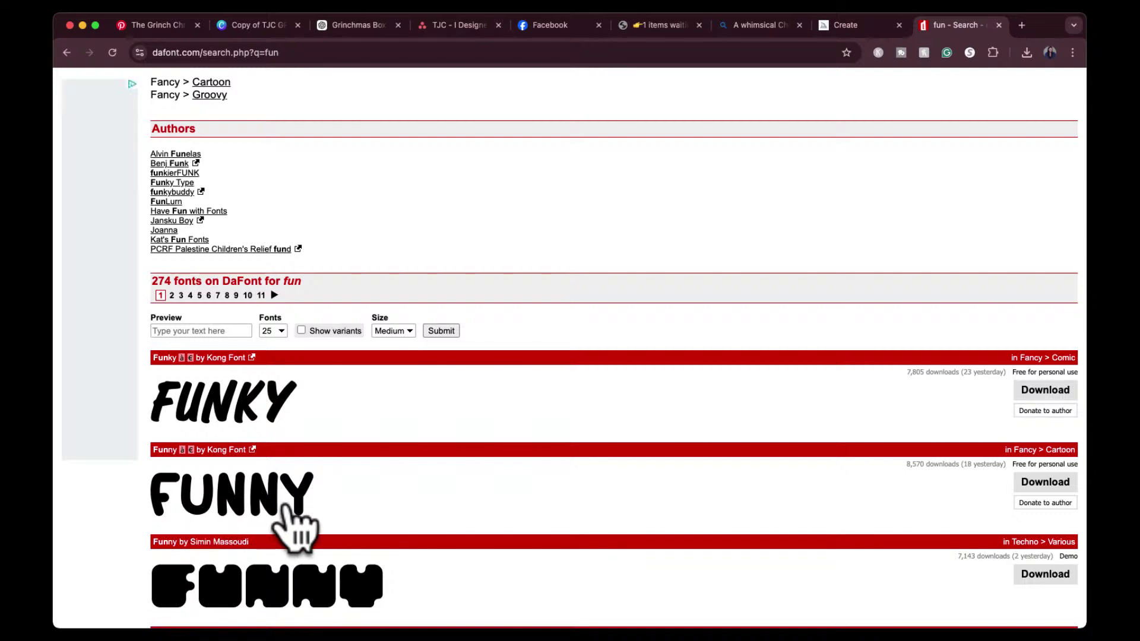
{"action": "scroll", "coordinate": [324, 517], "scroll_direction": "down", "scroll_amount": 5}
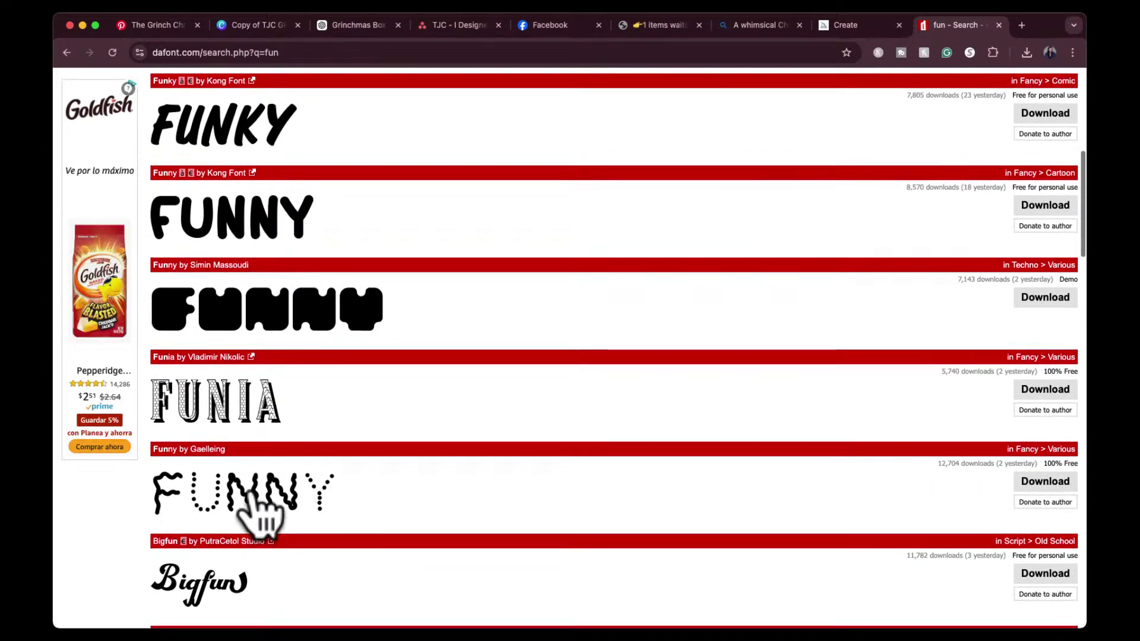
{"action": "scroll", "coordinate": [536, 399], "scroll_direction": "up", "scroll_amount": 5}
{"action": "scroll", "coordinate": [539, 399], "scroll_direction": "up", "scroll_amount": 3}
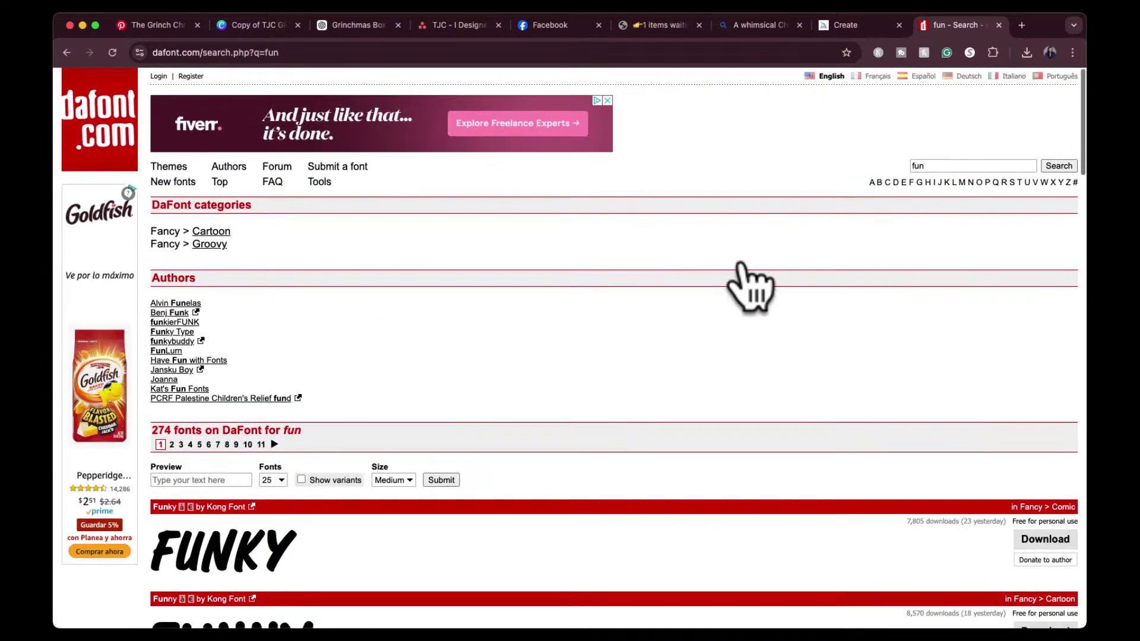
Search DaFont for "grinch" again and look over the Grinch-style font previews.
{"action": "double_click", "coordinate": [960, 166]}
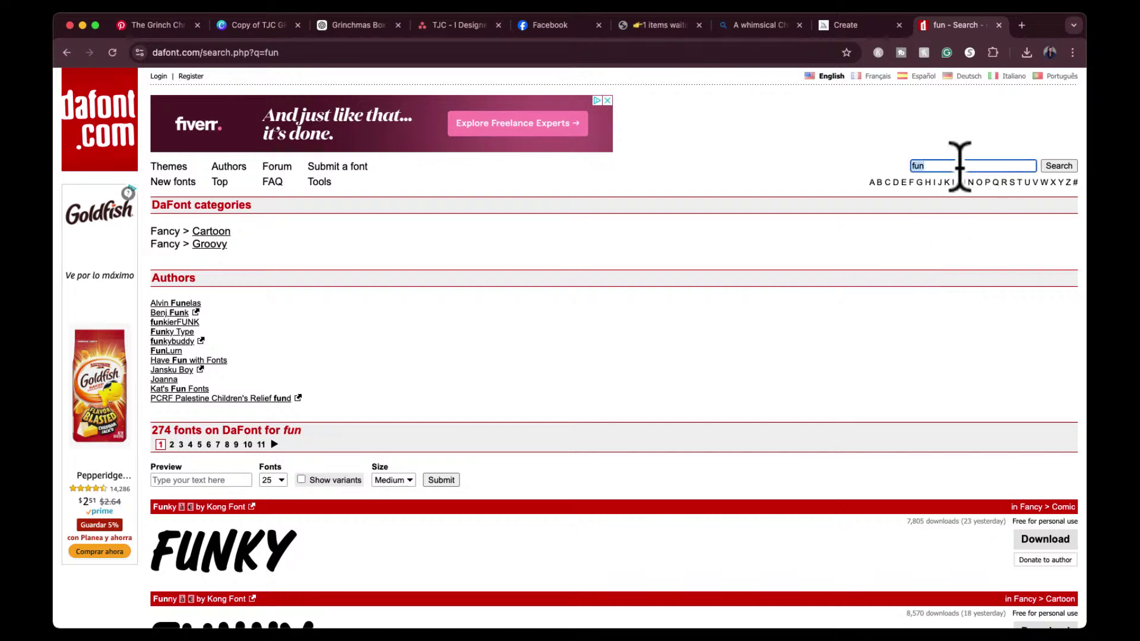
{"action": "type", "text": "grinch"}
{"action": "key", "text": "Return"}
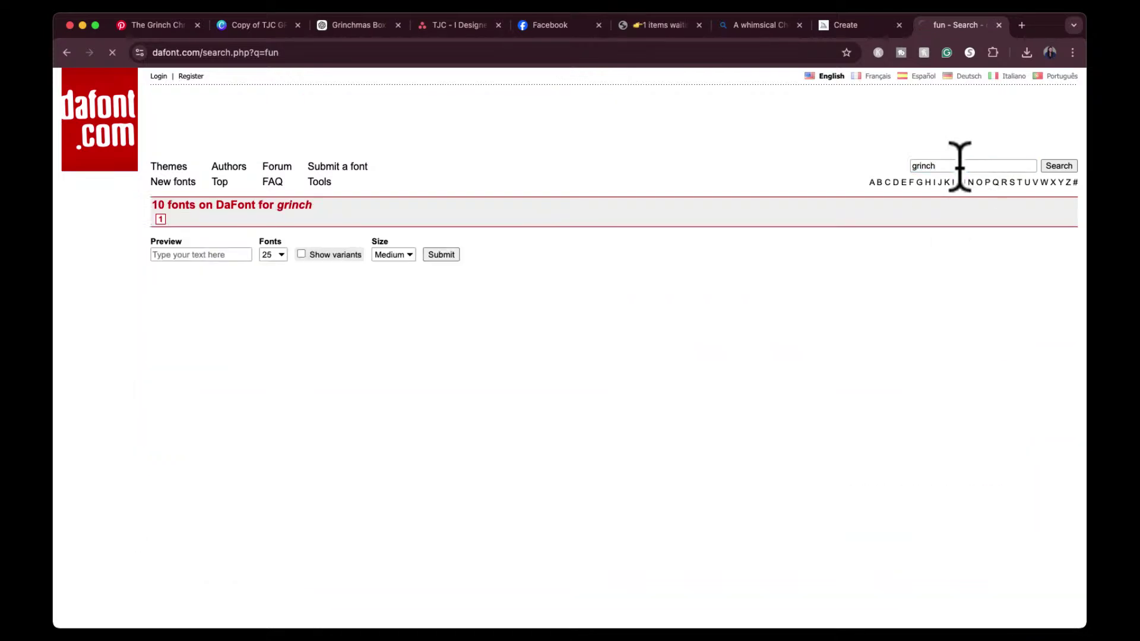
{"action": "scroll", "coordinate": [552, 453], "scroll_direction": "down", "scroll_amount": 3}
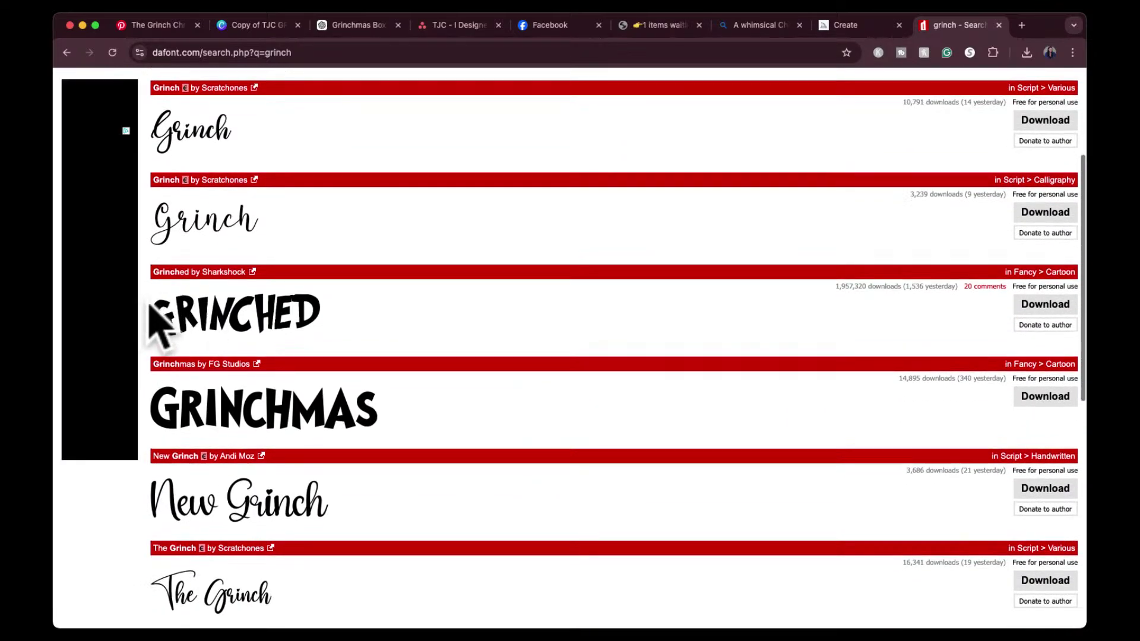
{"action": "scroll", "coordinate": [294, 430], "scroll_direction": "down", "scroll_amount": 2}
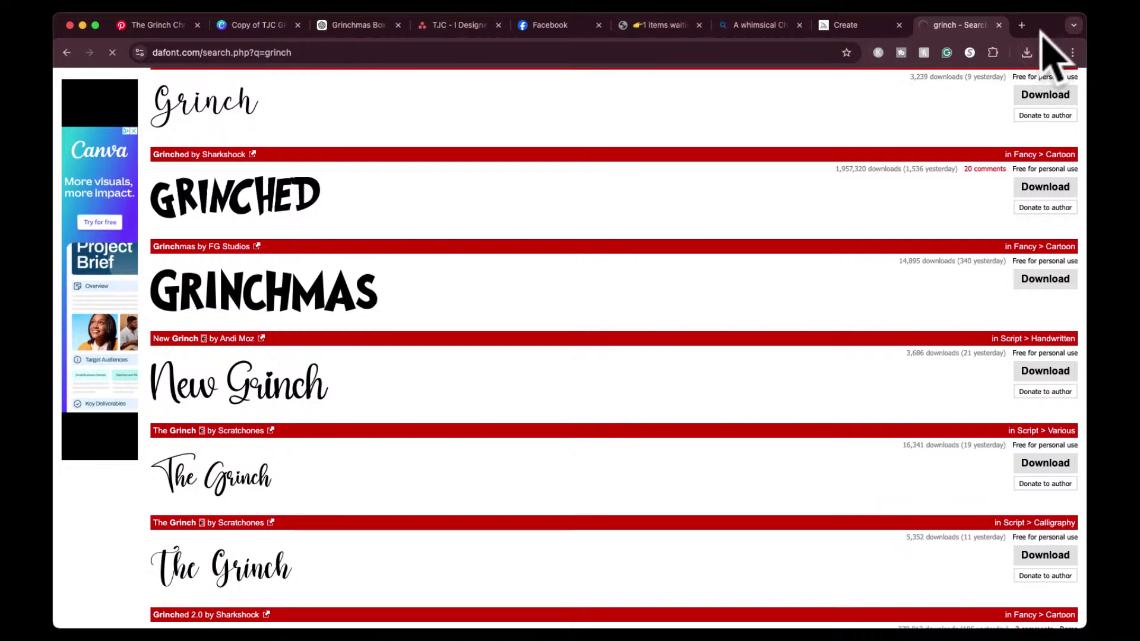
Open Canva in a new browser tab and go to the Brand Kits overview.
{"action": "left_click", "coordinate": [1022, 25]}
{"action": "type", "text": "can"}
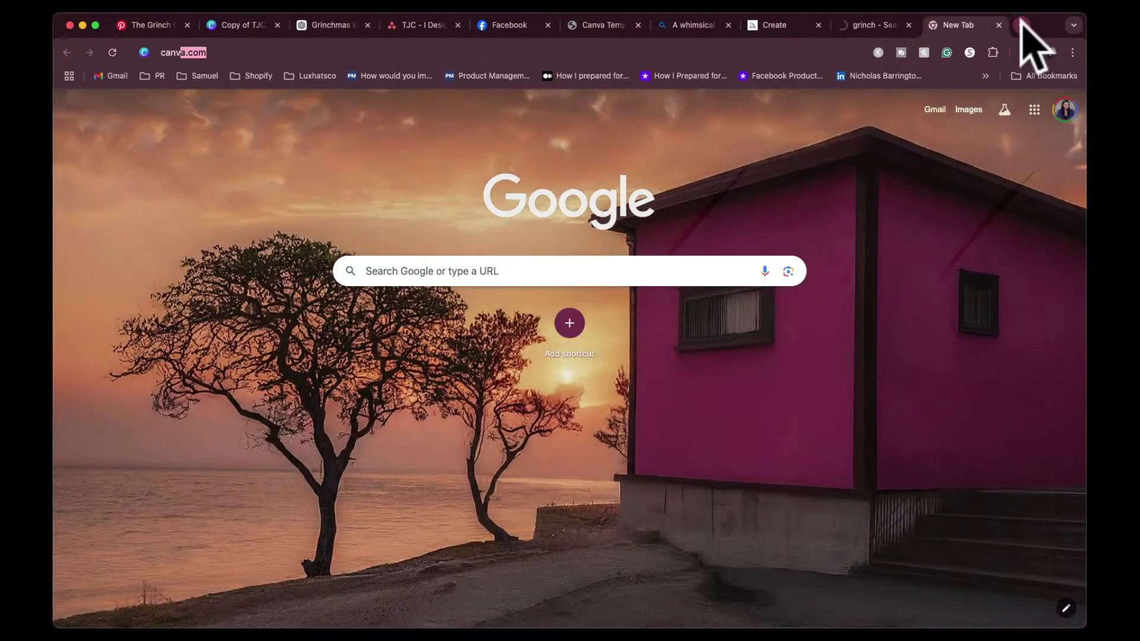
{"action": "type", "text": "v"}
{"action": "key", "text": "Return"}
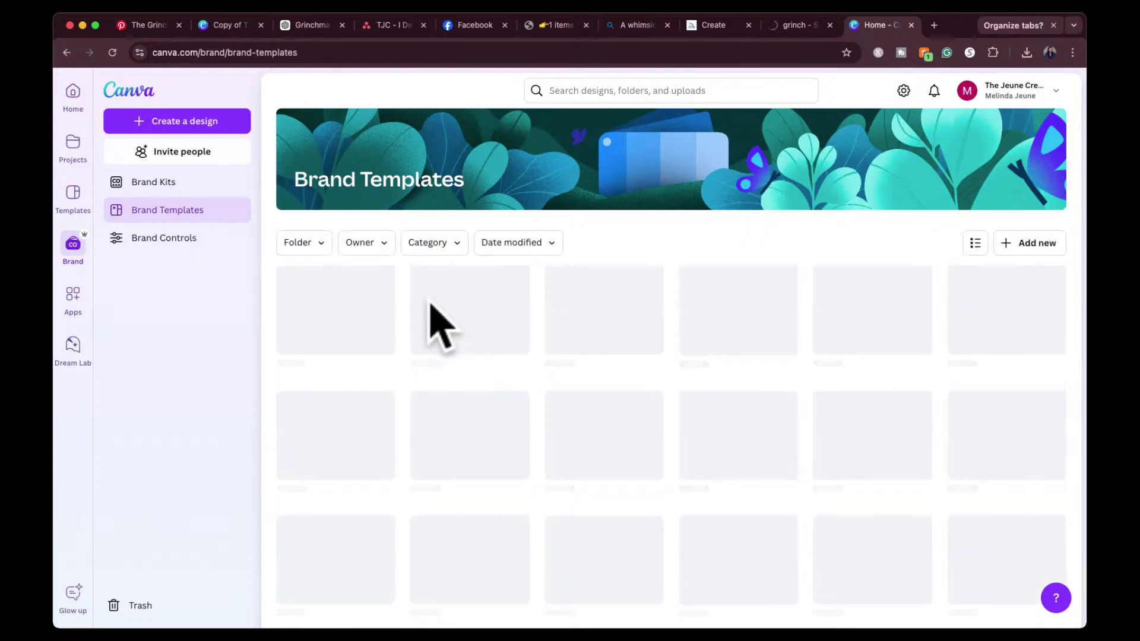
{"action": "left_click", "coordinate": [188, 184]}
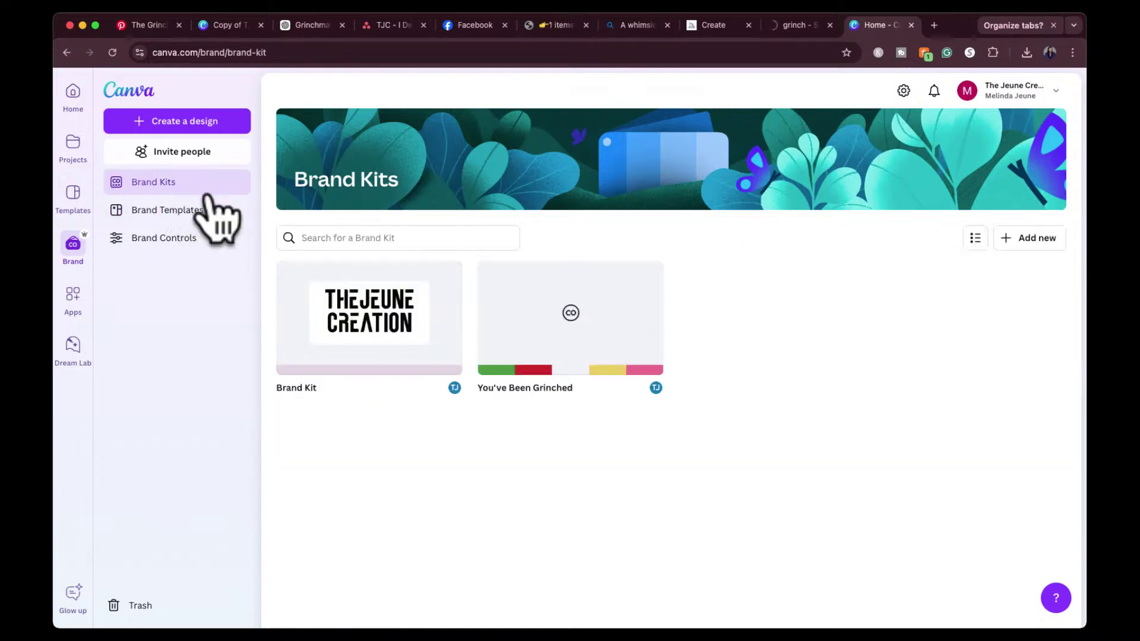
Open the existing kit named "Brand Kit" and go to its Fonts section.
{"action": "left_click", "coordinate": [1023, 245]}
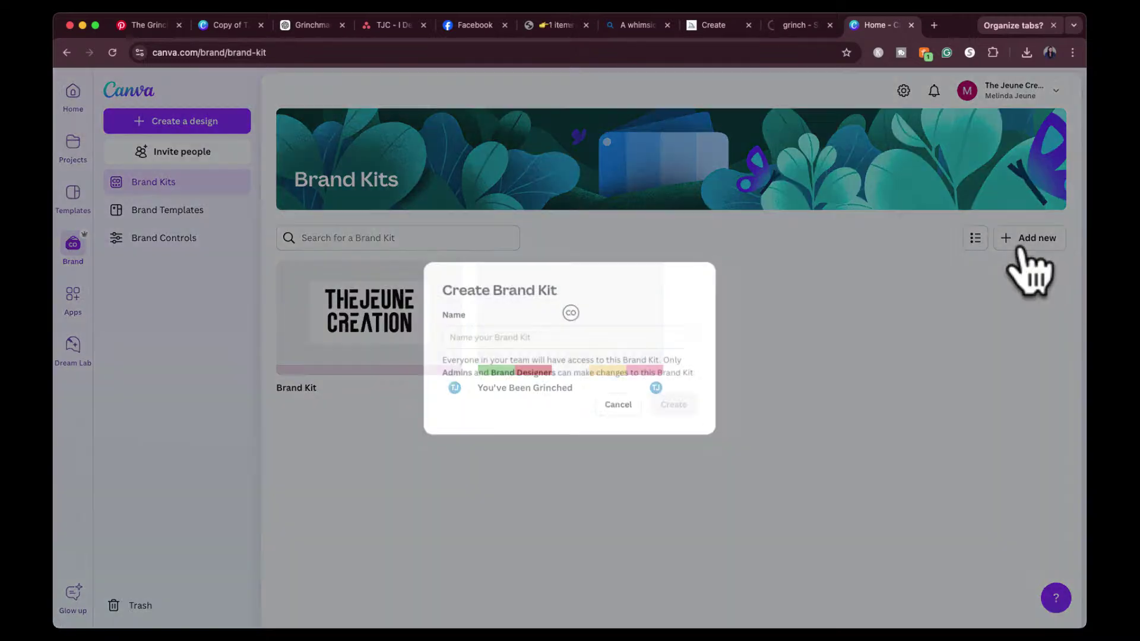
{"action": "left_click", "coordinate": [620, 406]}
{"action": "left_click", "coordinate": [383, 366]}
{"action": "scroll", "coordinate": [547, 449], "scroll_direction": "down", "scroll_amount": 6}
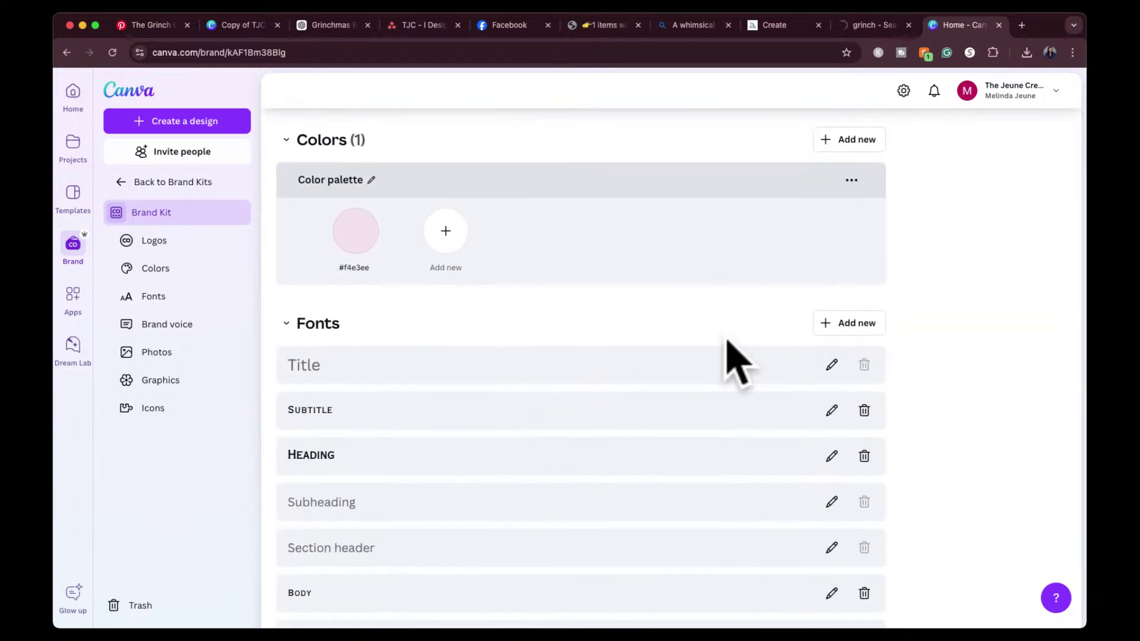
Upload the New Grinch.otf font file to the brand kit and confirm the right to use it.
{"action": "left_click", "coordinate": [850, 327]}
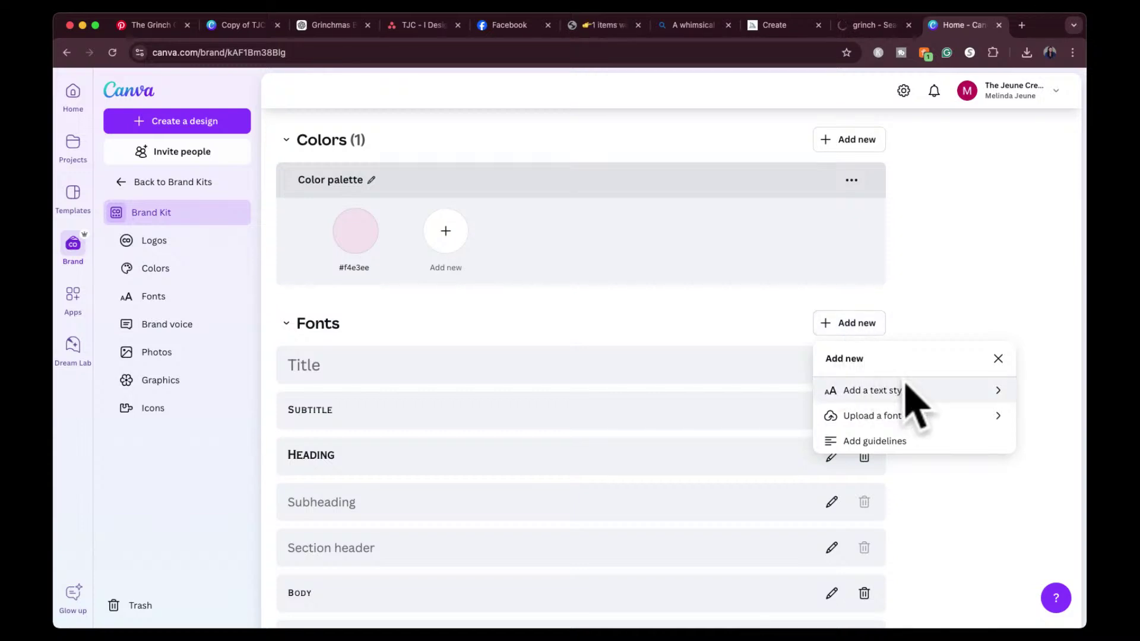
{"action": "left_click", "coordinate": [924, 415]}
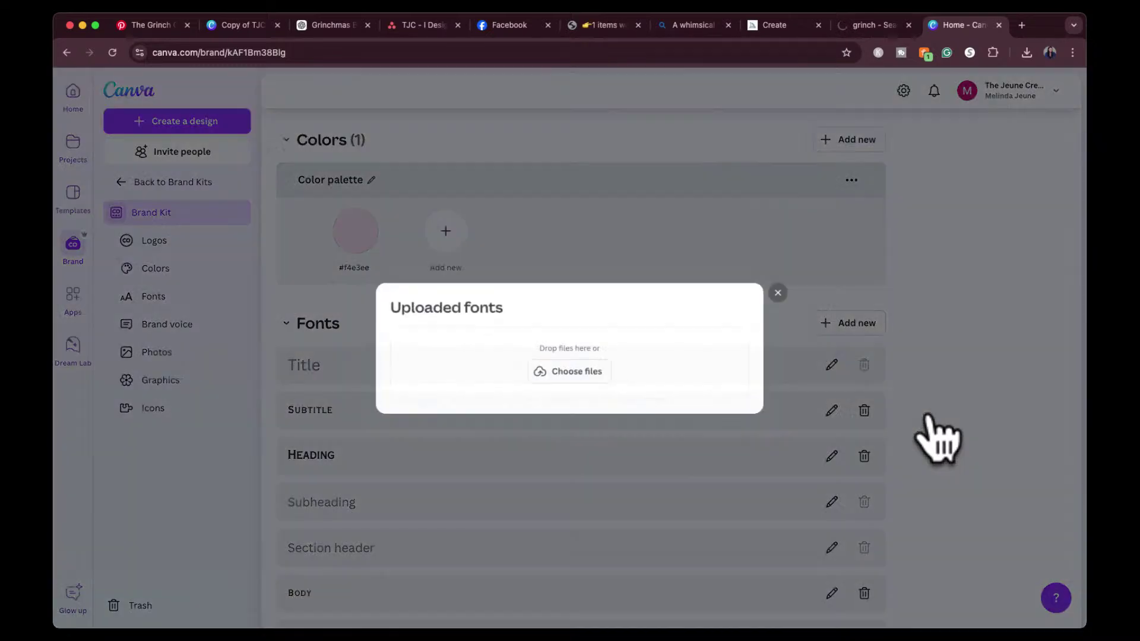
{"action": "left_click", "coordinate": [579, 357]}
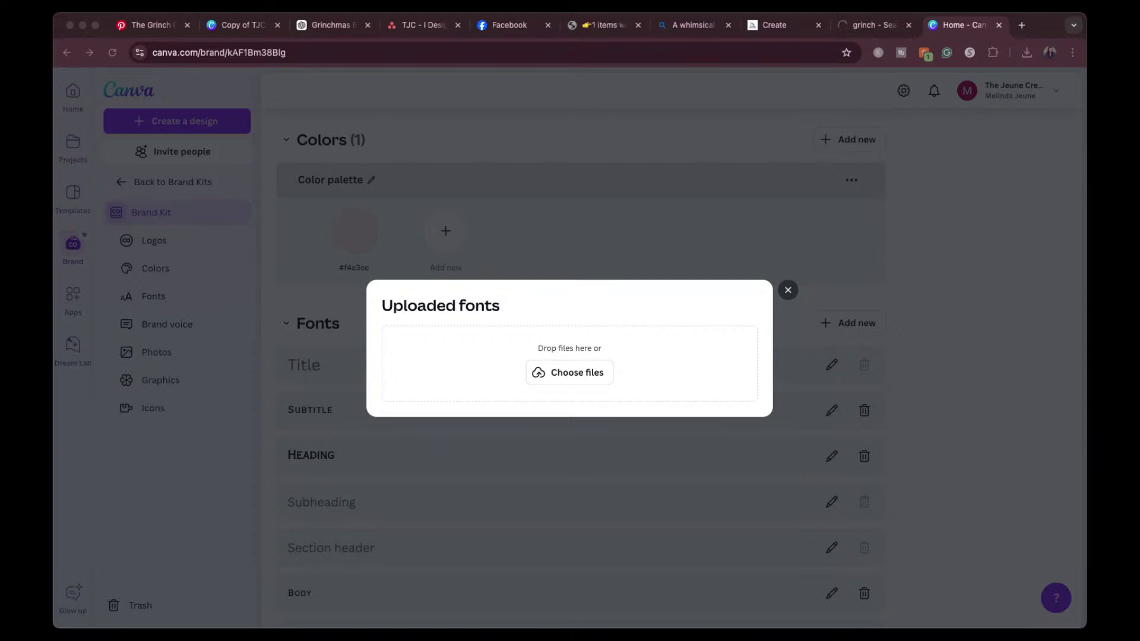
{"action": "left_click_drag", "start_coordinate": [1085, 309], "coordinate": [635, 368]}
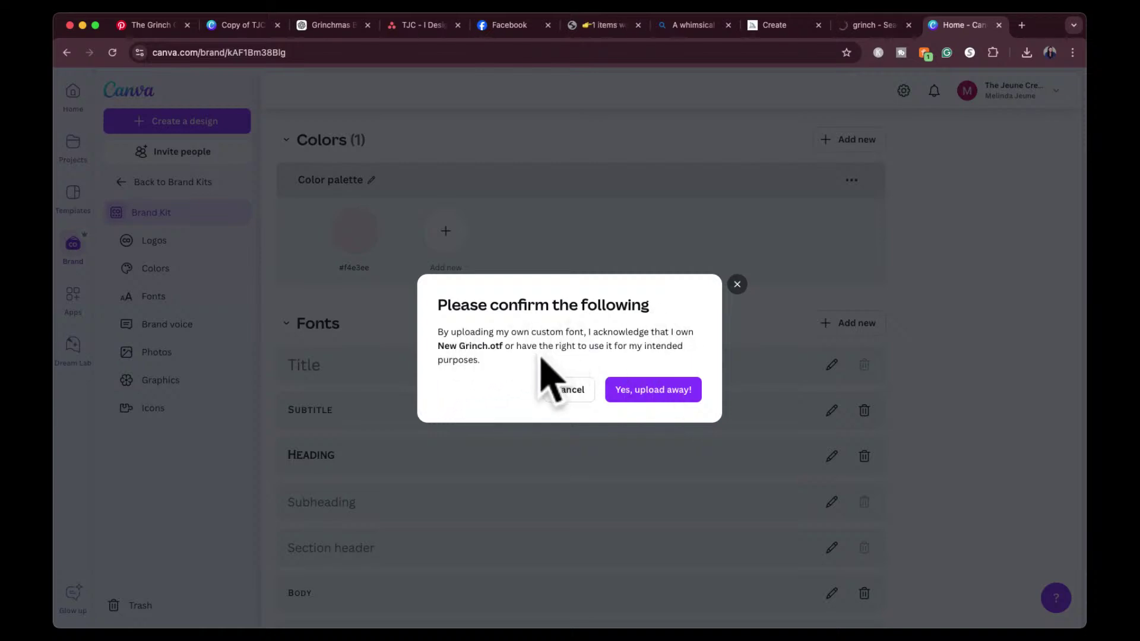
{"action": "left_click", "coordinate": [647, 392]}
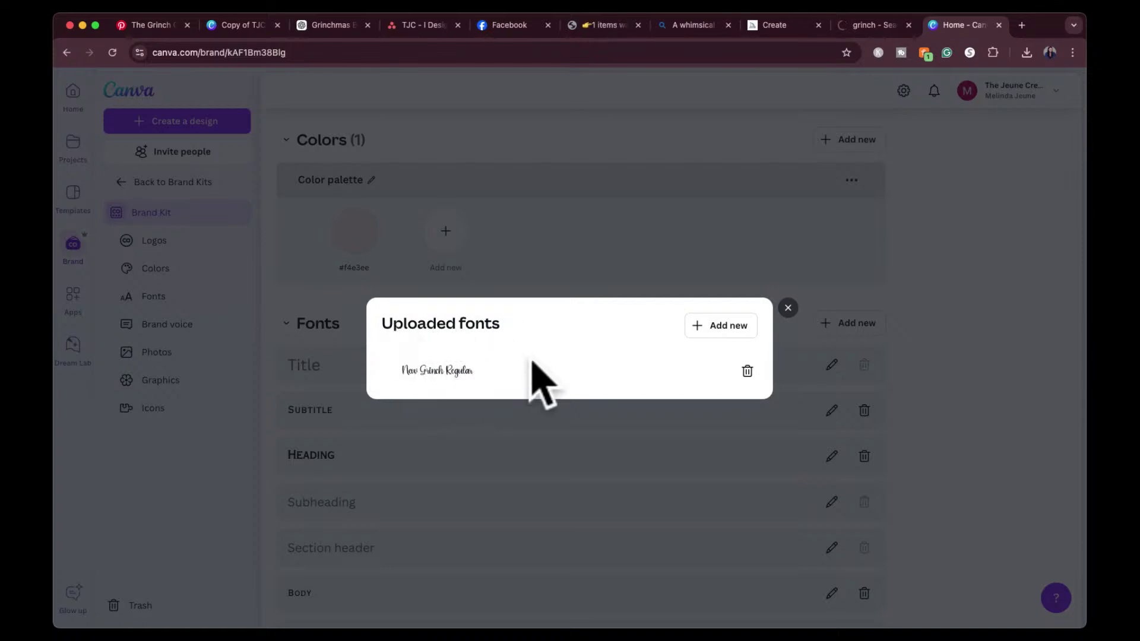
{"action": "left_click", "coordinate": [788, 308]}
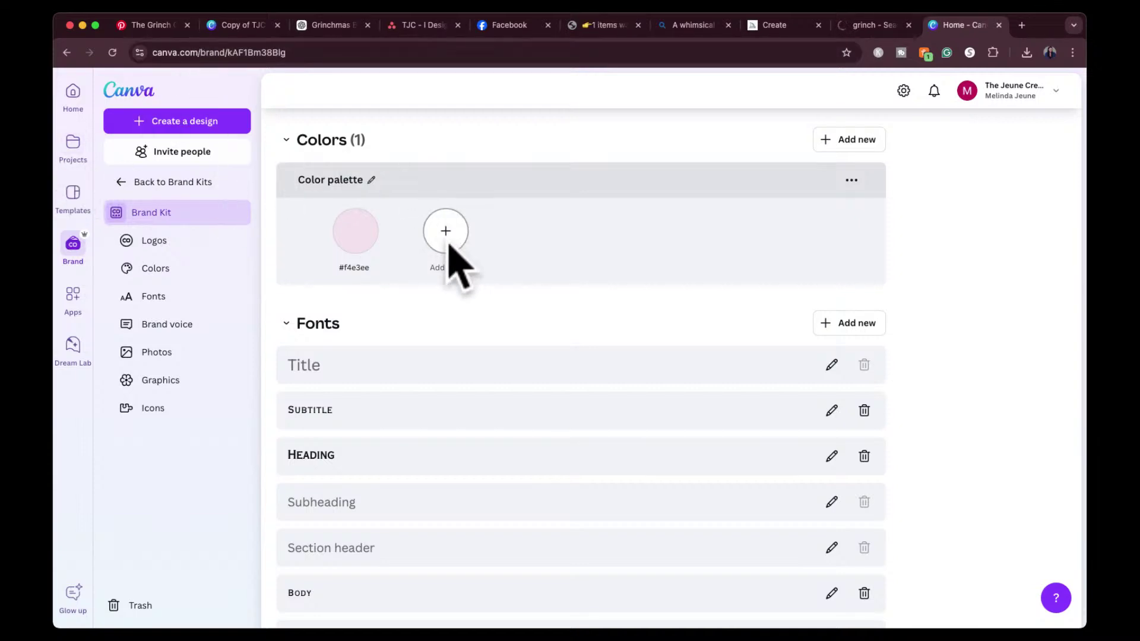
Leave the brand kit for the Canva home page and return to the open "Copy of TJC GRINCHMAS BOX TEMPLATE KIT" design.
{"action": "scroll", "coordinate": [452, 261], "scroll_direction": "up", "scroll_amount": 4}
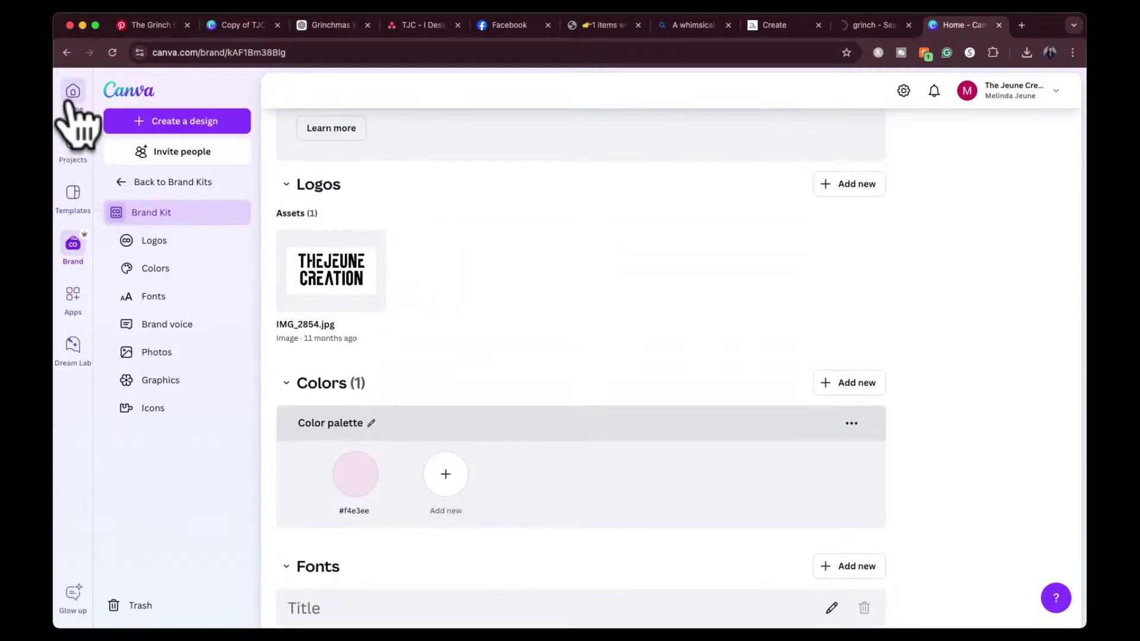
{"action": "left_click", "coordinate": [72, 98]}
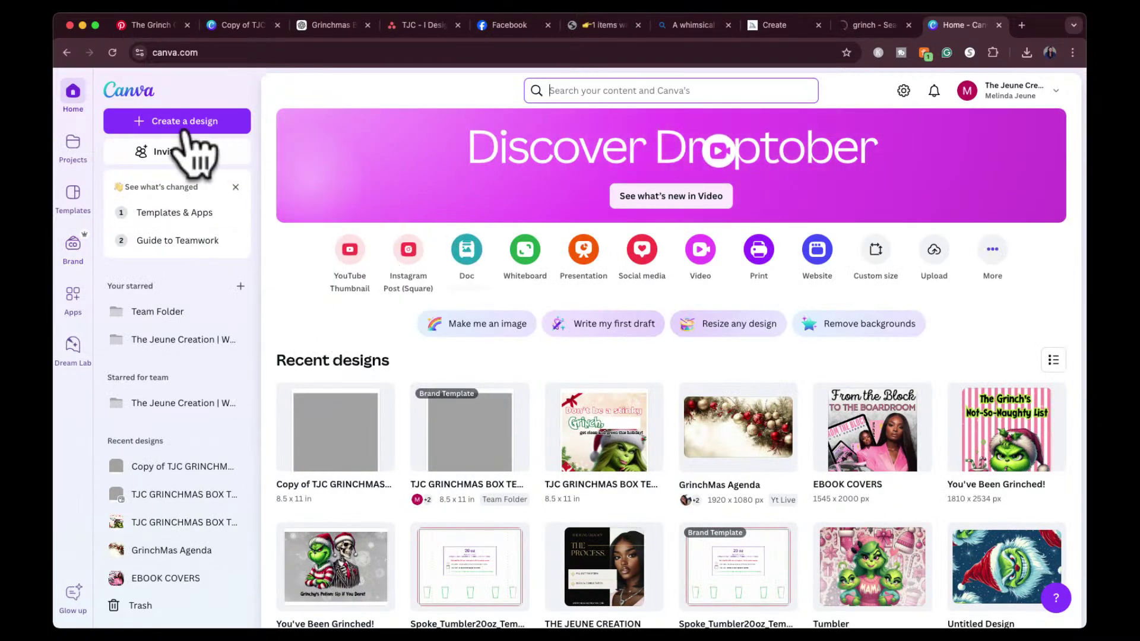
{"action": "left_click", "coordinate": [244, 25]}
{"action": "scroll", "coordinate": [433, 279], "scroll_direction": "up", "scroll_amount": 3}
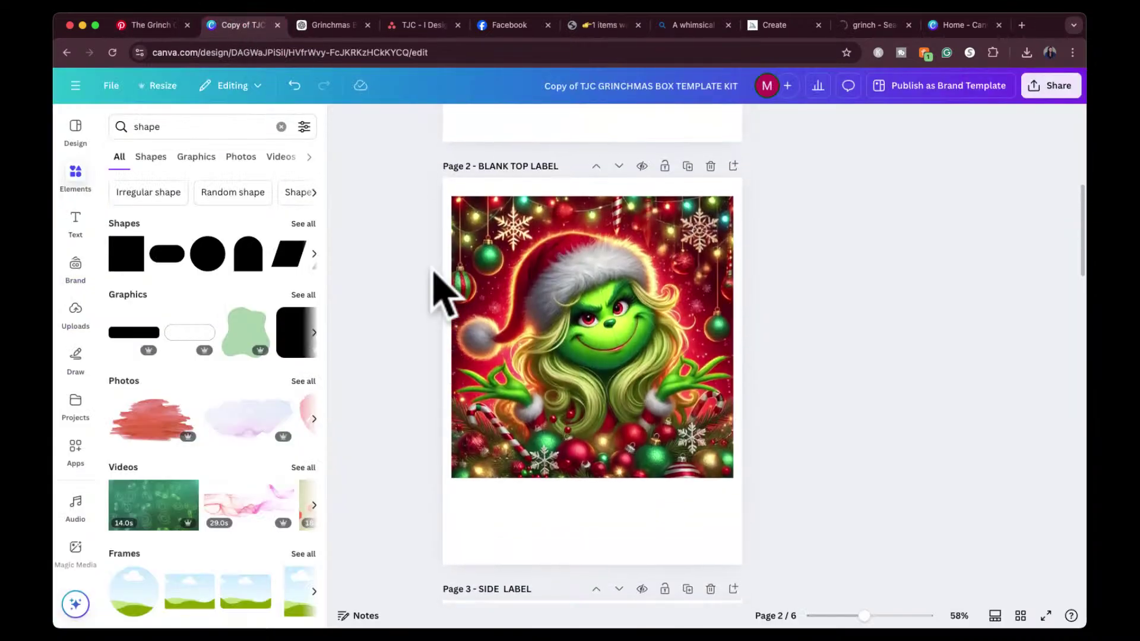
{"action": "scroll", "coordinate": [442, 291], "scroll_direction": "up", "scroll_amount": 3}
{"action": "scroll", "coordinate": [442, 291], "scroll_direction": "down", "scroll_amount": 1}
{"action": "scroll", "coordinate": [443, 291], "scroll_direction": "down", "scroll_amount": 1}
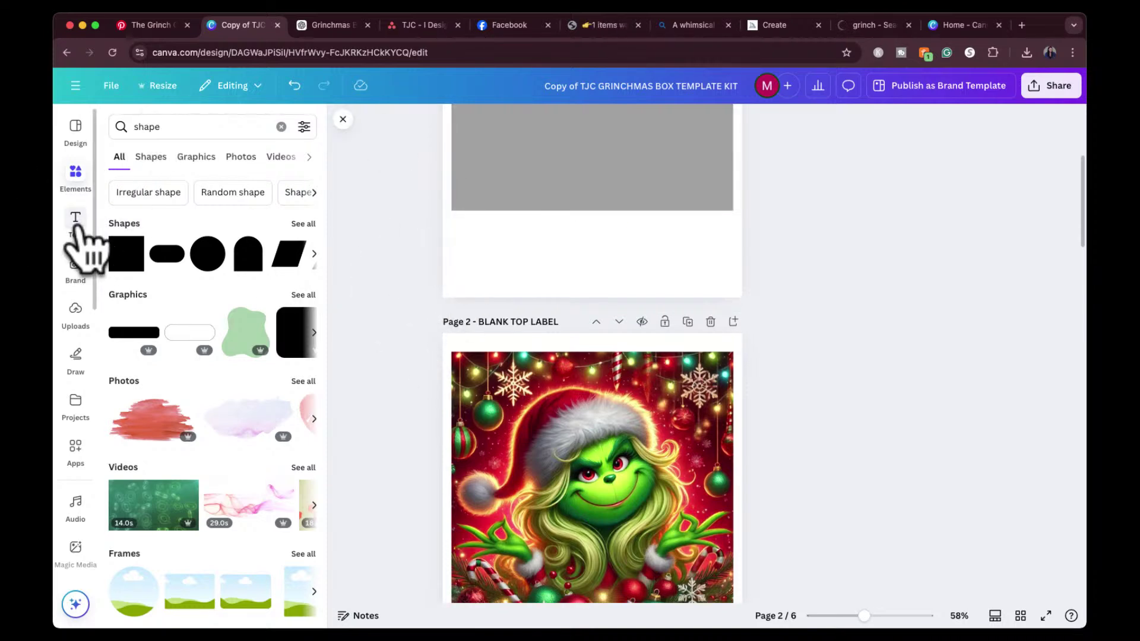
Search the design's text fonts and combinations for "new grinch", then clear the search.
{"action": "left_click", "coordinate": [77, 225]}
{"action": "left_click", "coordinate": [205, 128]}
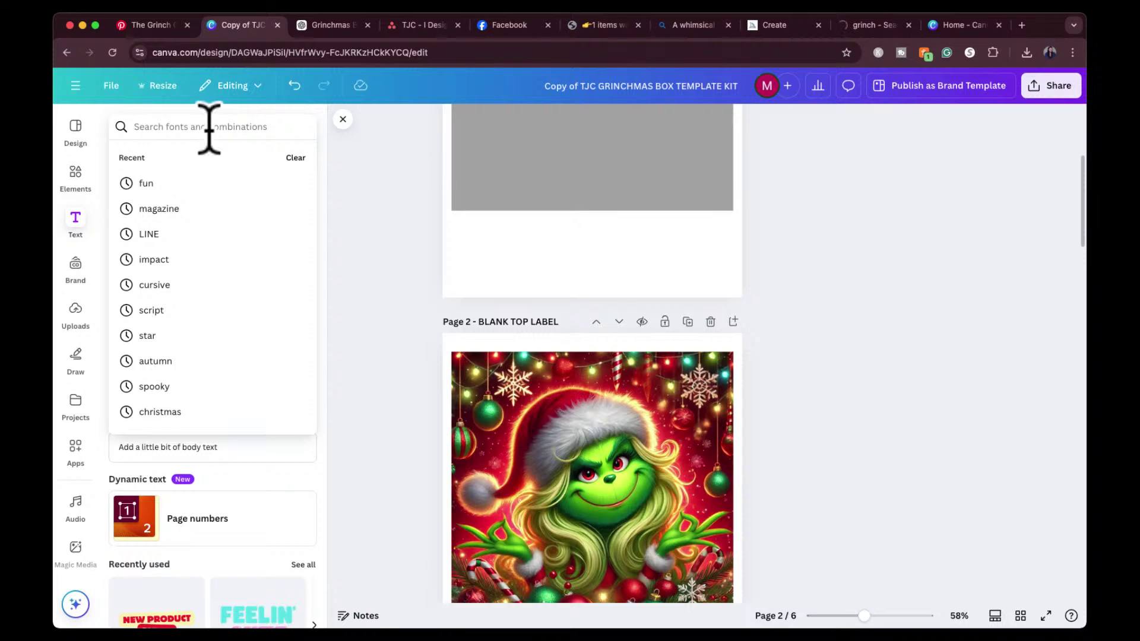
{"action": "type", "text": "new"}
{"action": "key", "text": "Return"}
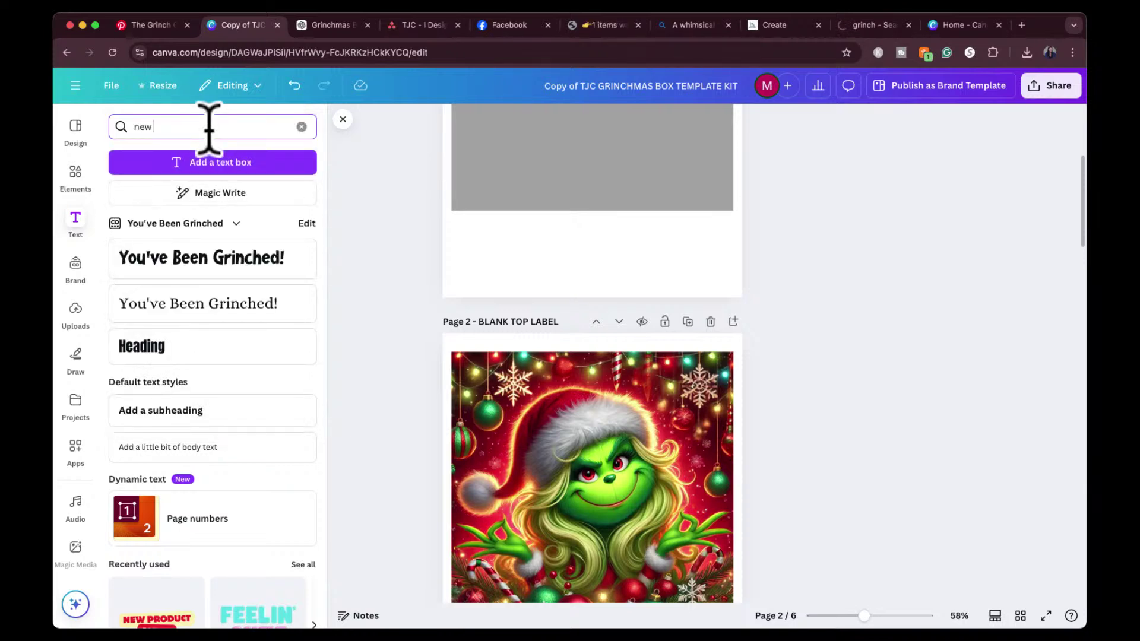
{"action": "key", "text": "Return"}
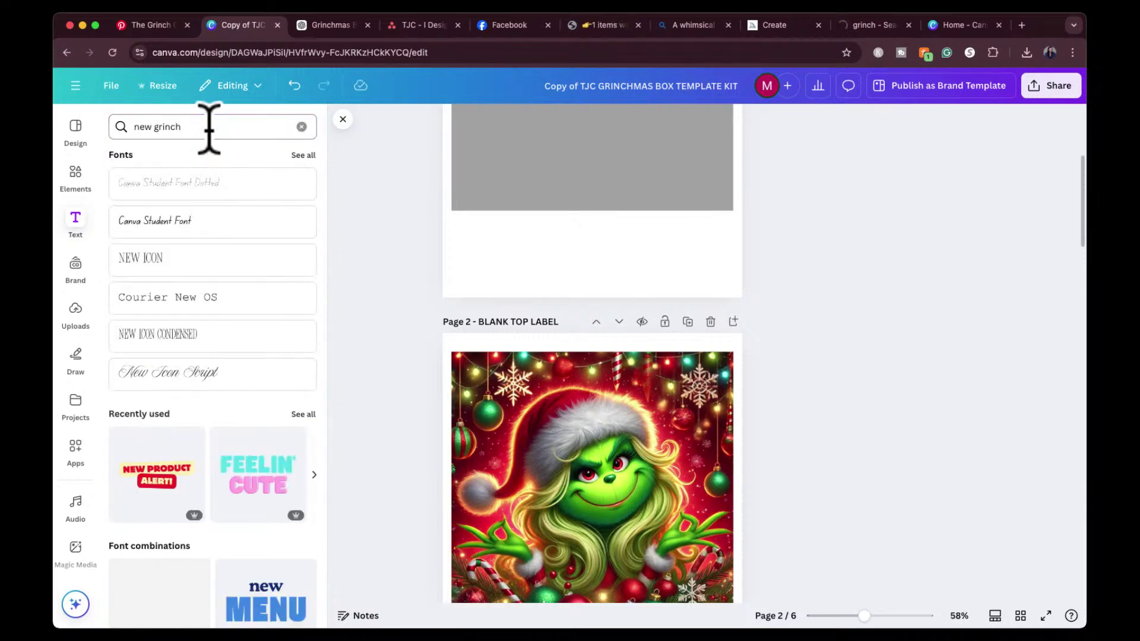
{"action": "left_click", "coordinate": [302, 126]}
{"action": "scroll", "coordinate": [216, 407], "scroll_direction": "down", "scroll_amount": 4}
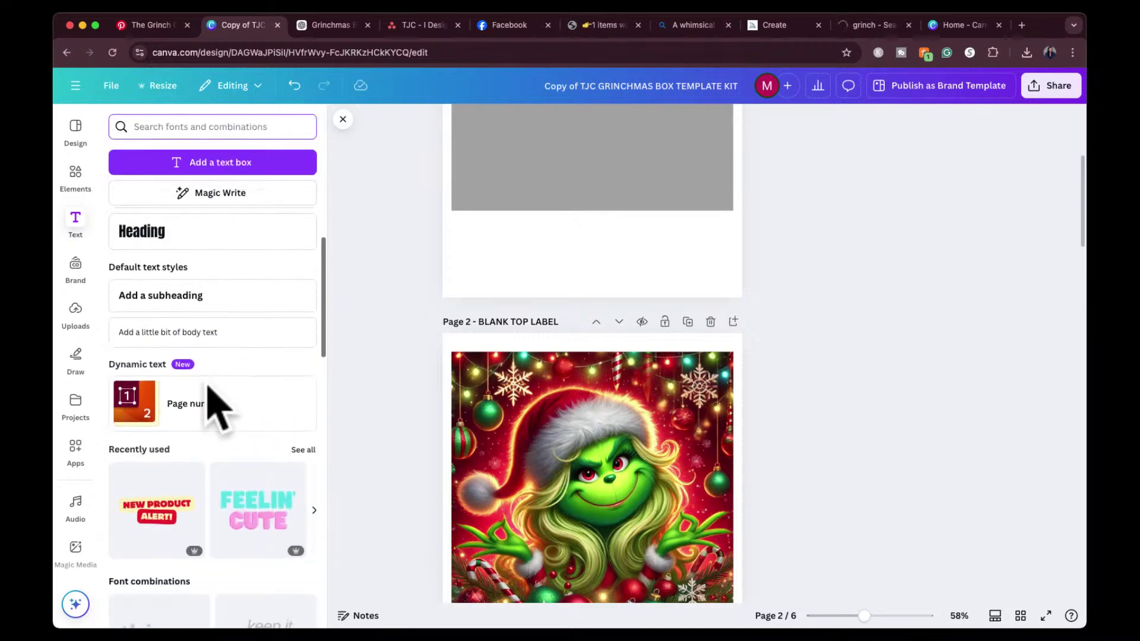
Add a text box on the grey square of page 1 and enlarge its text to about size 28.6.
{"action": "scroll", "coordinate": [216, 407], "scroll_direction": "up", "scroll_amount": 3}
{"action": "scroll", "coordinate": [453, 275], "scroll_direction": "up", "scroll_amount": 5}
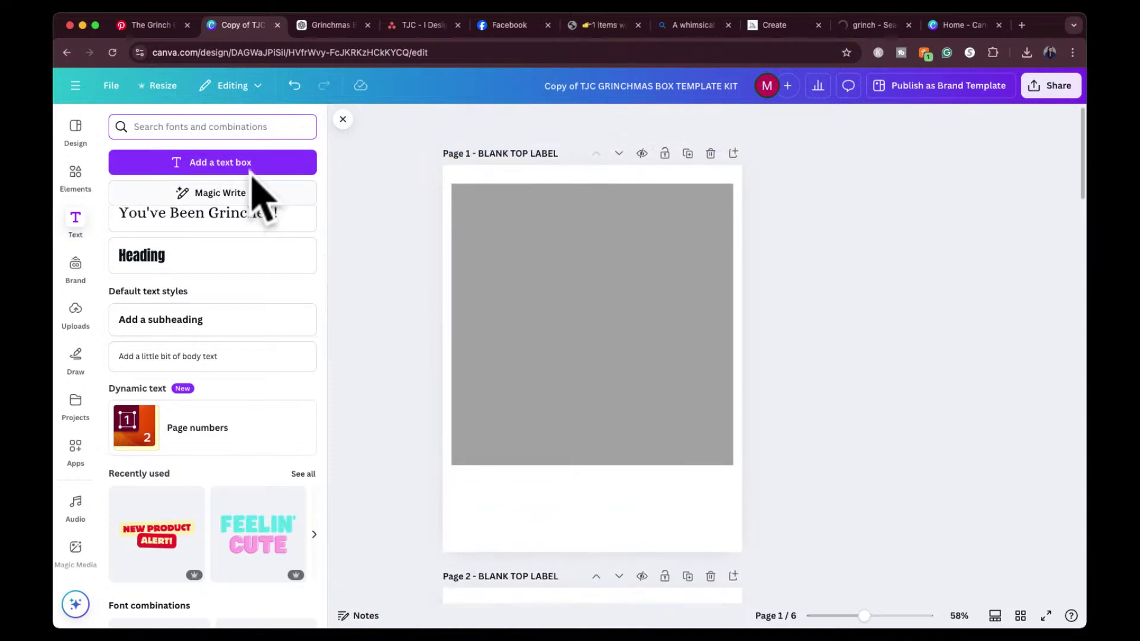
{"action": "left_click", "coordinate": [393, 160]}
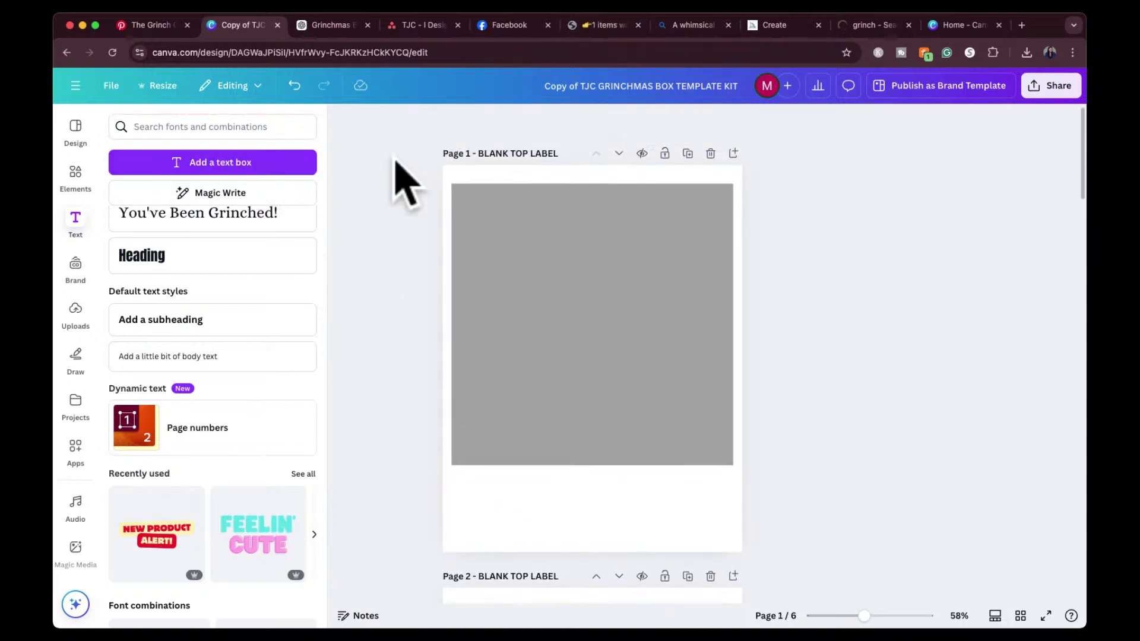
{"action": "left_click", "coordinate": [234, 163]}
{"action": "left_click_drag", "start_coordinate": [561, 354], "coordinate": [481, 347]}
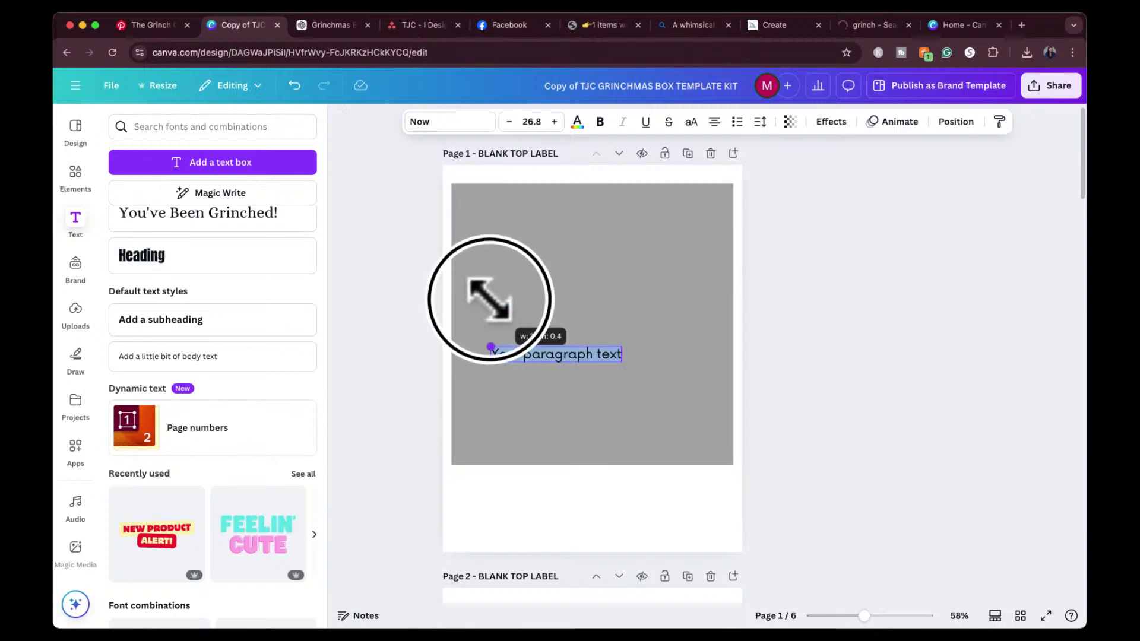
Search the text box's font list for "grinc" and close the list without choosing a font.
{"action": "left_click", "coordinate": [440, 123]}
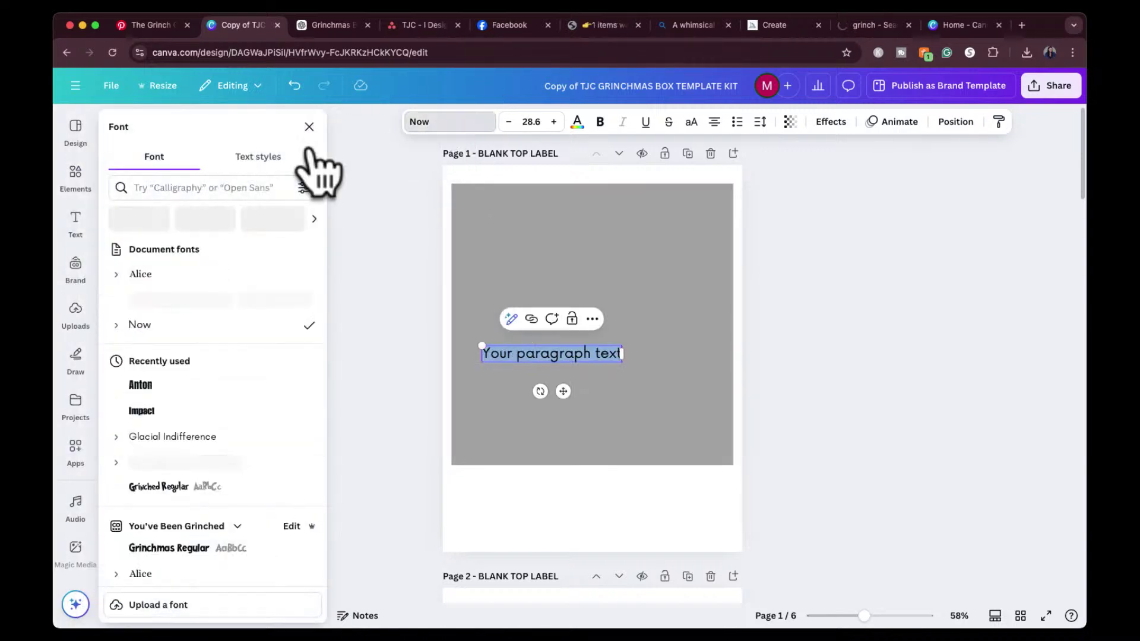
{"action": "left_click", "coordinate": [234, 188]}
{"action": "type", "text": "grinc"}
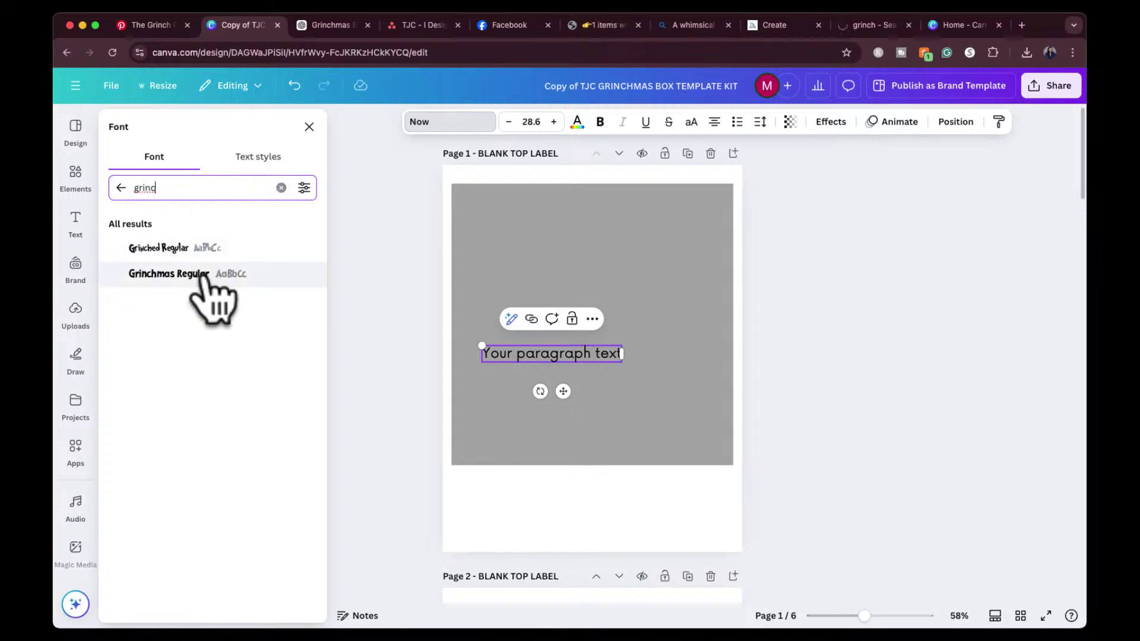
{"action": "left_click", "coordinate": [310, 128]}
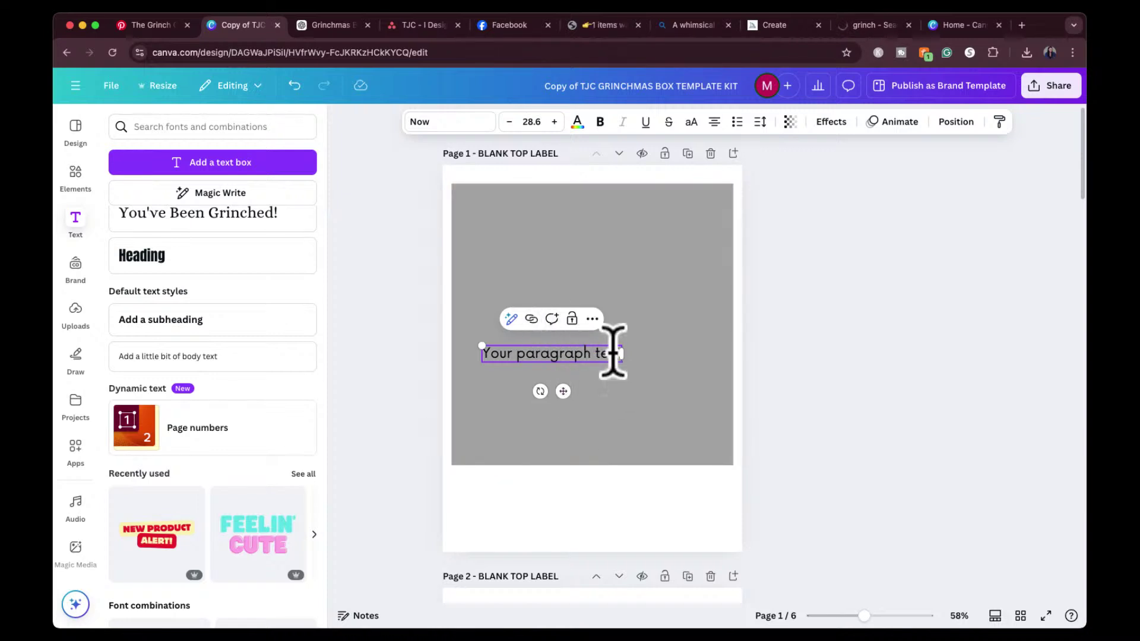
Delete the enlarged placeholder text box from page 1.
{"action": "left_click", "coordinate": [592, 319]}
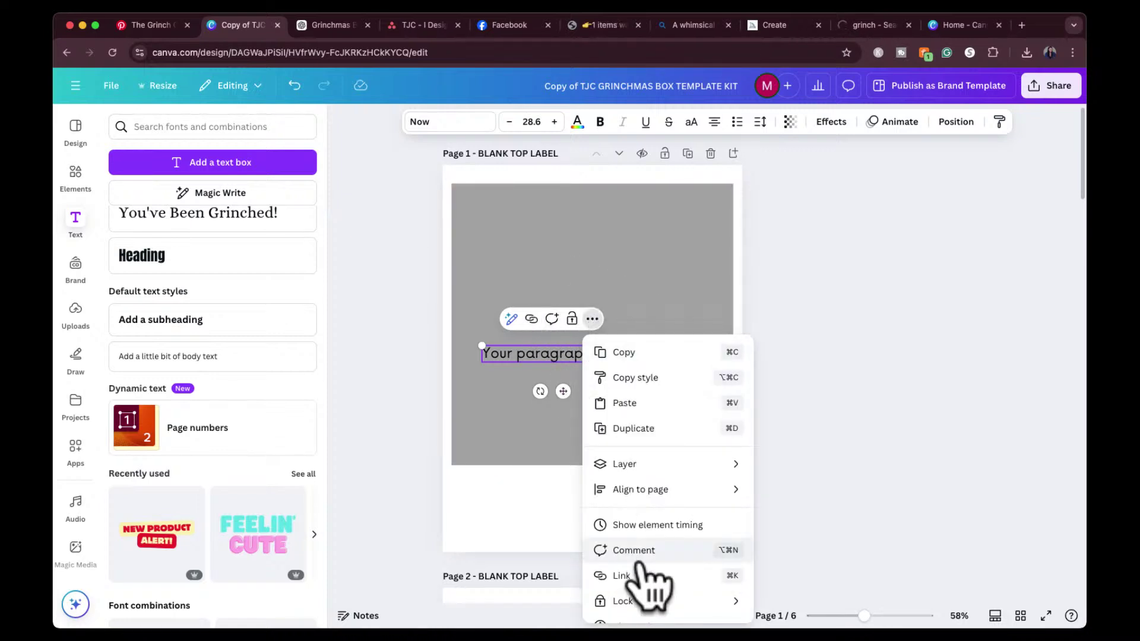
{"action": "scroll", "coordinate": [650, 582], "scroll_direction": "down", "scroll_amount": 2}
{"action": "left_click", "coordinate": [828, 428]}
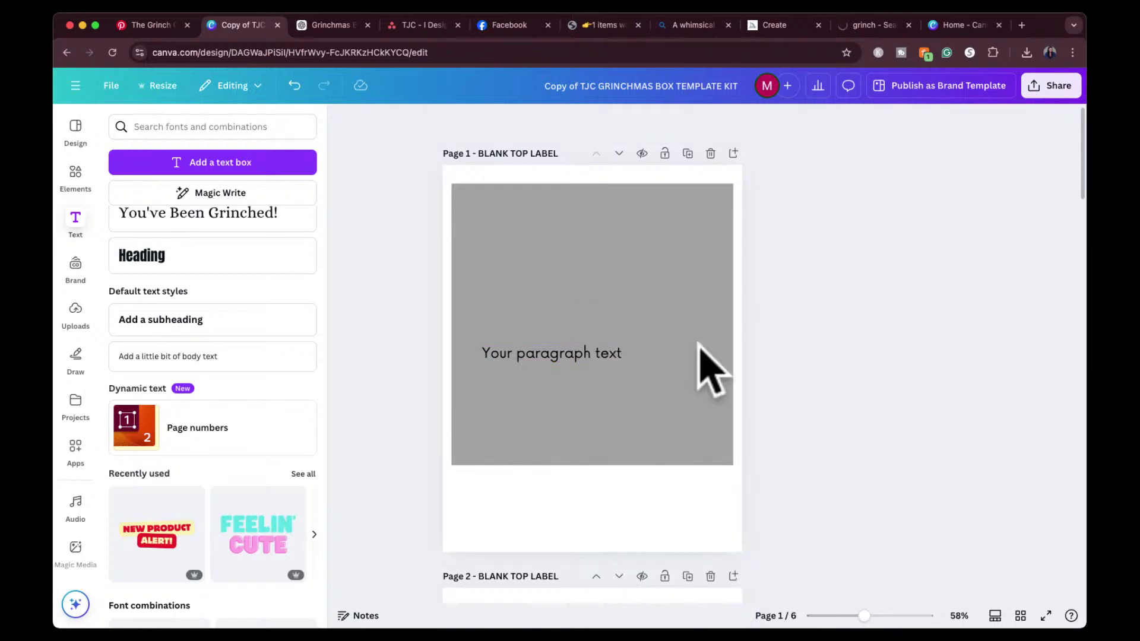
{"action": "left_click", "coordinate": [534, 354]}
{"action": "key", "text": "Delete"}
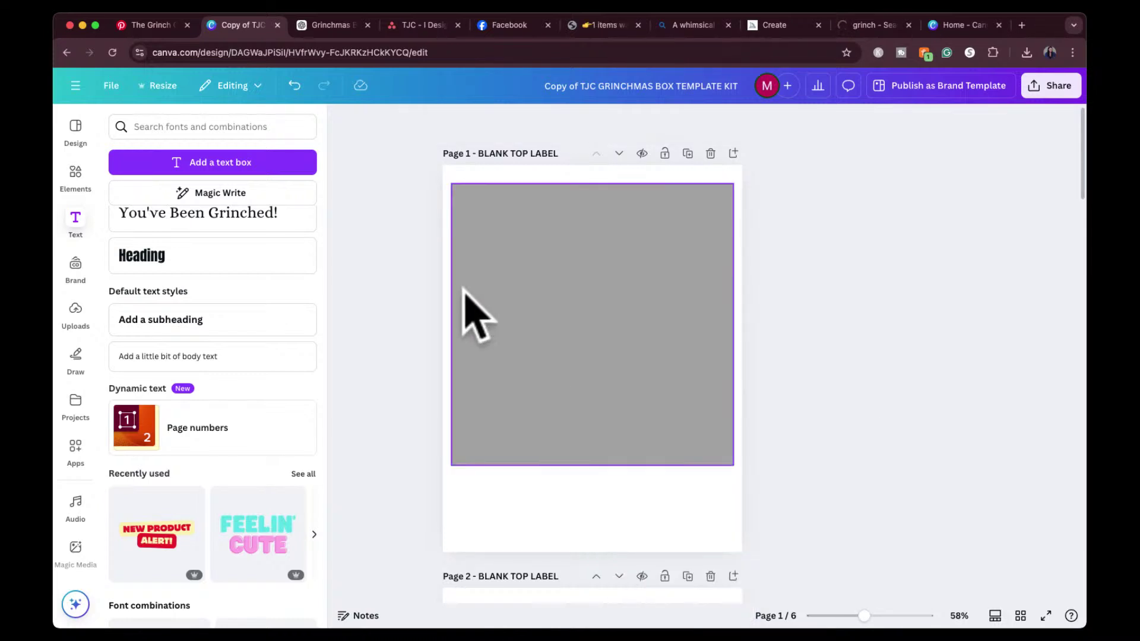
Add a new text box on page 1, open its font list and clear the previous font search.
{"action": "left_click", "coordinate": [76, 226]}
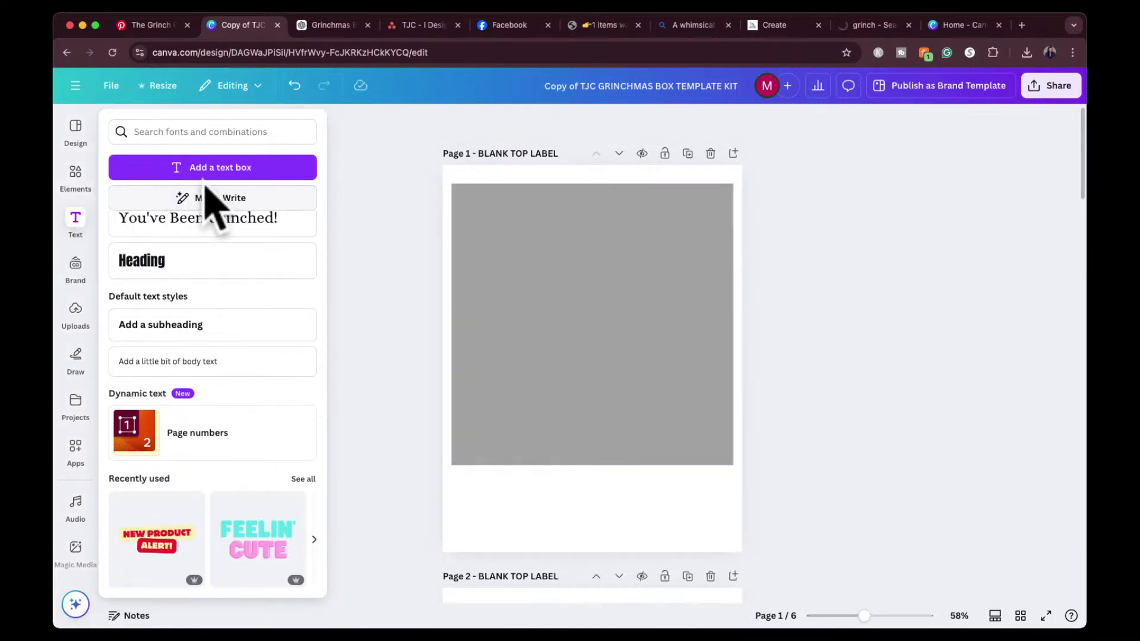
{"action": "left_click", "coordinate": [225, 169]}
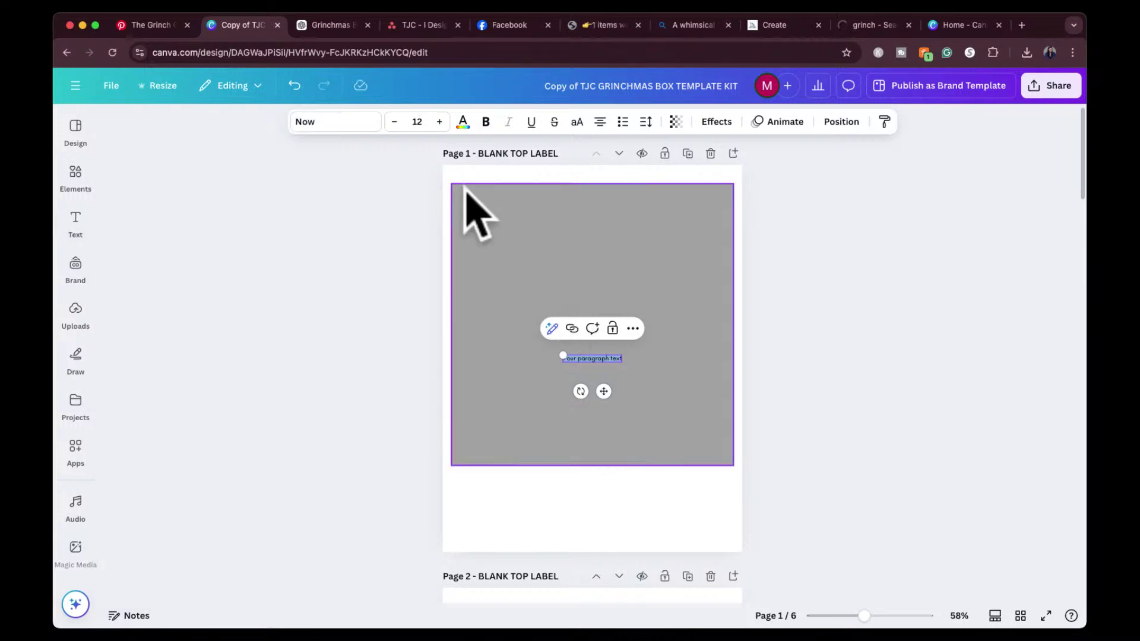
{"action": "left_click", "coordinate": [356, 124]}
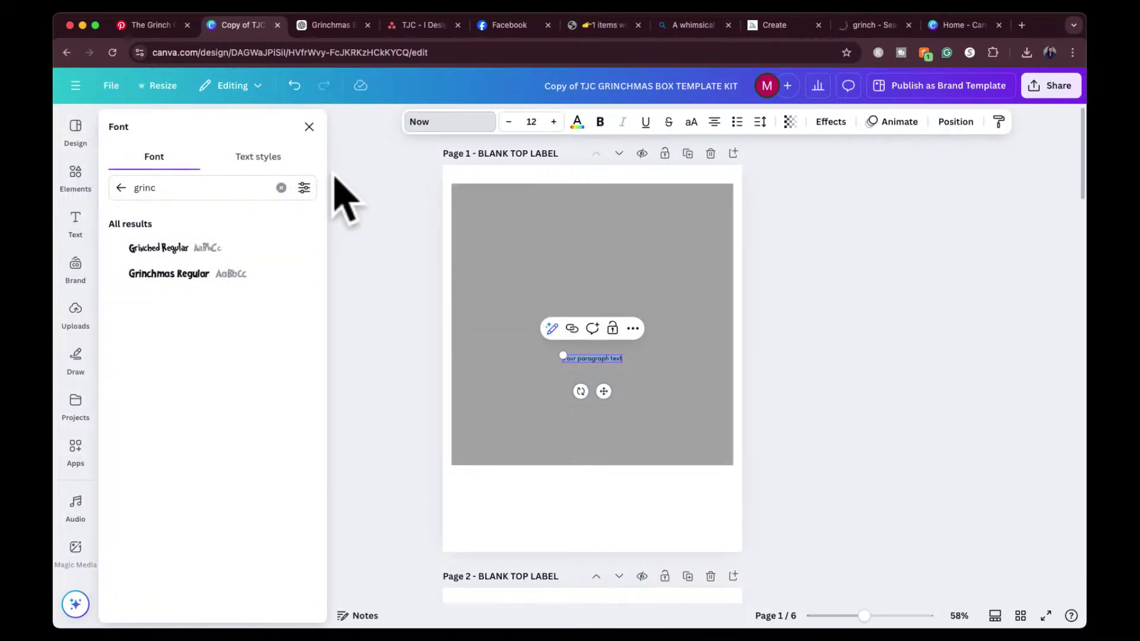
{"action": "left_click", "coordinate": [281, 188]}
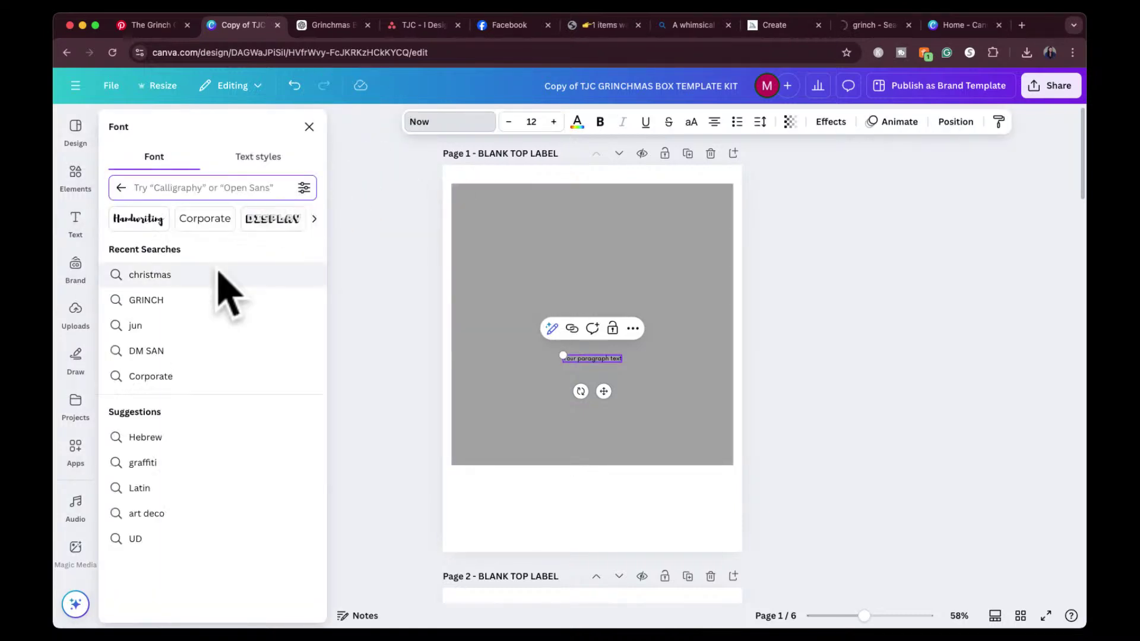
Upload the New Grinch.otf font file from the full font list and confirm the right to use it.
{"action": "left_click", "coordinate": [304, 189]}
{"action": "left_click", "coordinate": [304, 188]}
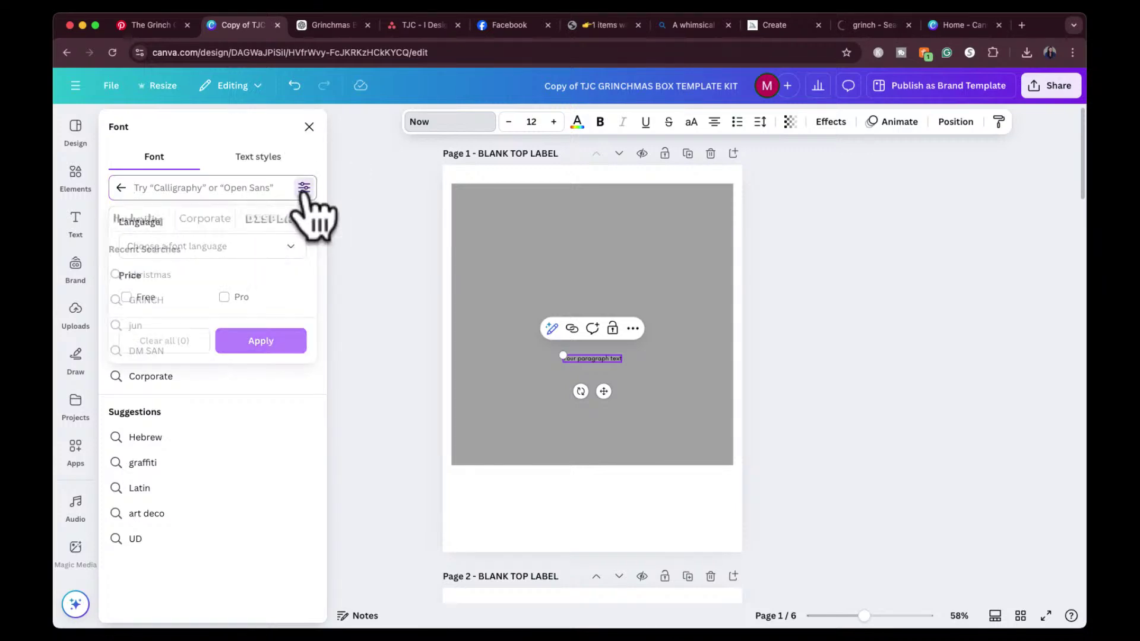
{"action": "left_click", "coordinate": [121, 188]}
{"action": "scroll", "coordinate": [199, 300], "scroll_direction": "down", "scroll_amount": 1}
{"action": "scroll", "coordinate": [199, 294], "scroll_direction": "up", "scroll_amount": 1}
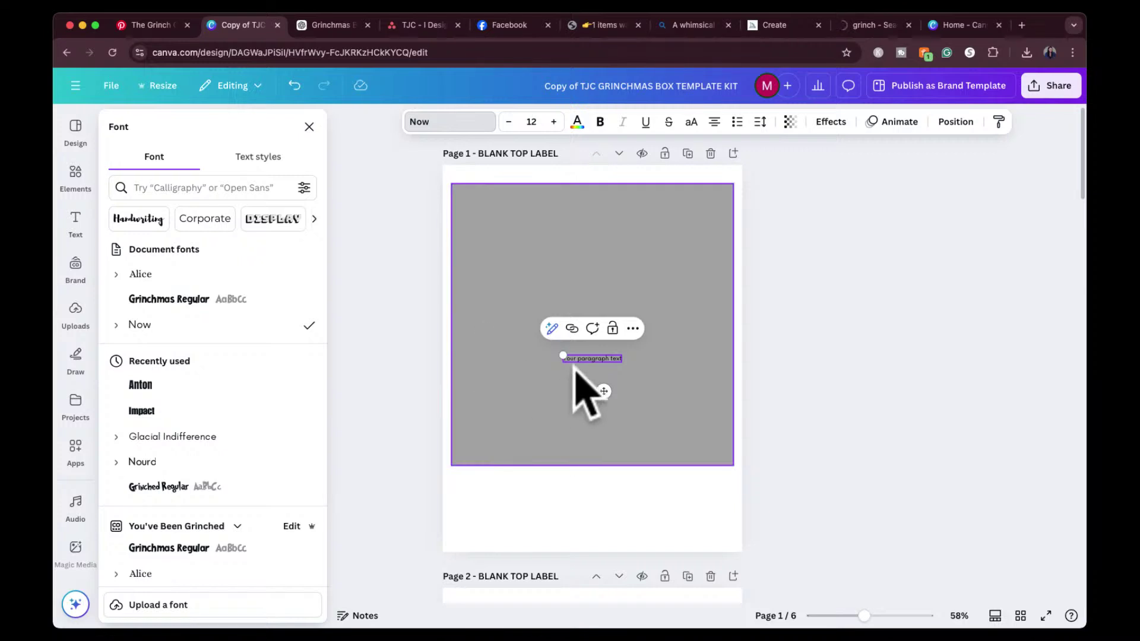
{"action": "left_click", "coordinate": [150, 605]}
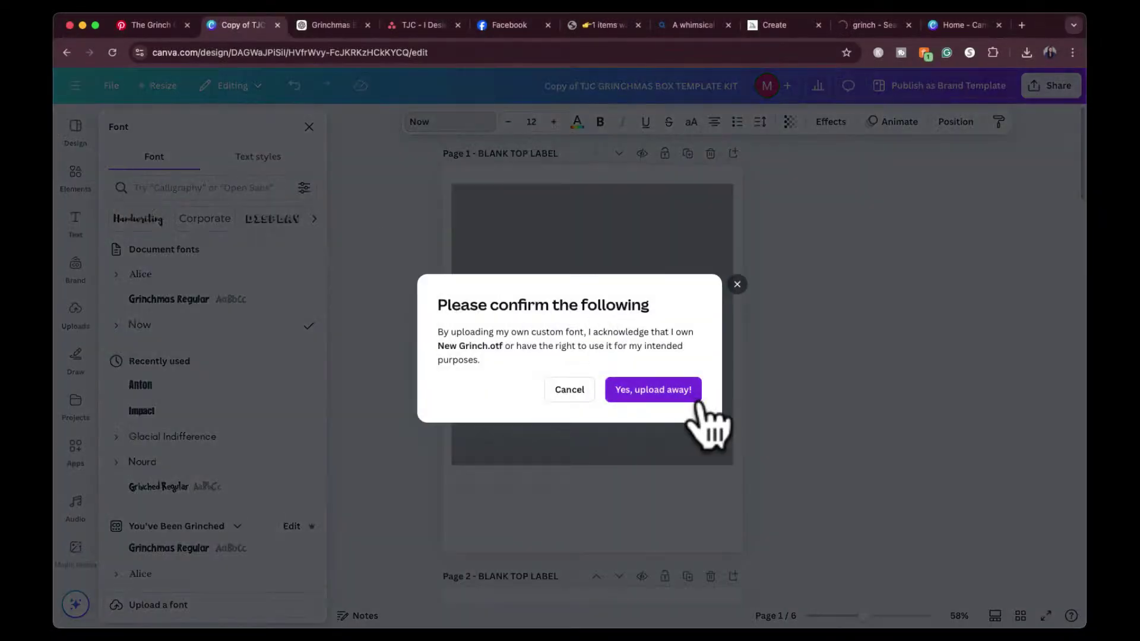
{"action": "left_click", "coordinate": [675, 396]}
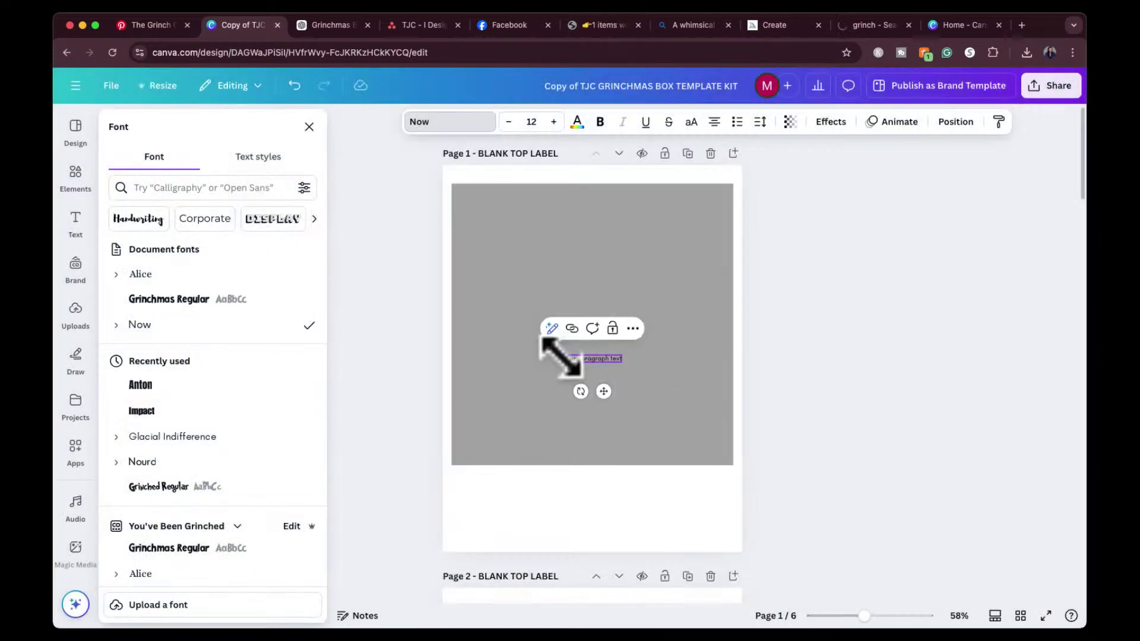
Enlarge the placeholder text on page 1 to about size 26.7.
{"action": "left_click", "coordinate": [548, 349]}
{"action": "left_click_drag", "start_coordinate": [547, 350], "coordinate": [486, 291]}
{"action": "double_click", "coordinate": [535, 355]}
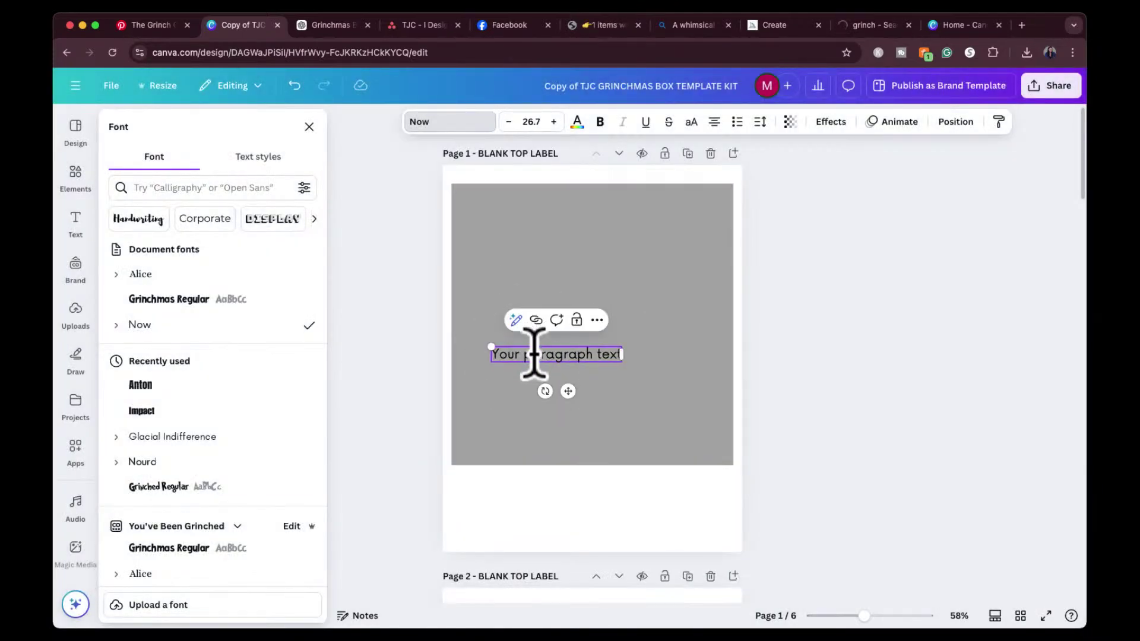
Search the font list for "new" and apply the New Grinch Regular font to the placeholder text.
{"action": "left_click", "coordinate": [466, 125]}
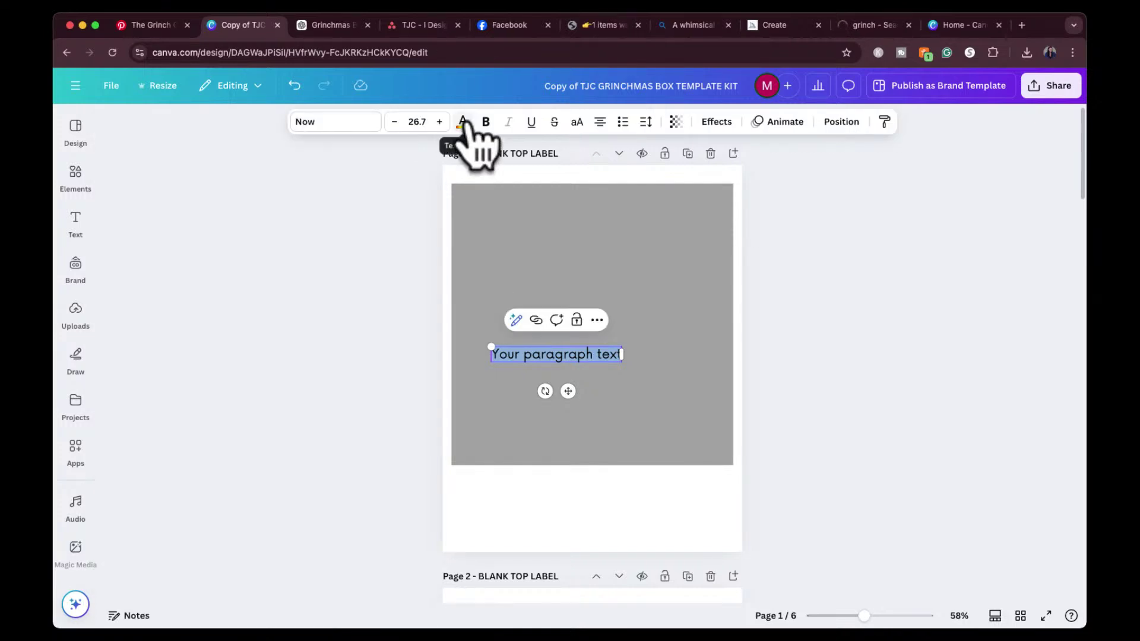
{"action": "left_click", "coordinate": [337, 127]}
{"action": "left_click", "coordinate": [215, 187]}
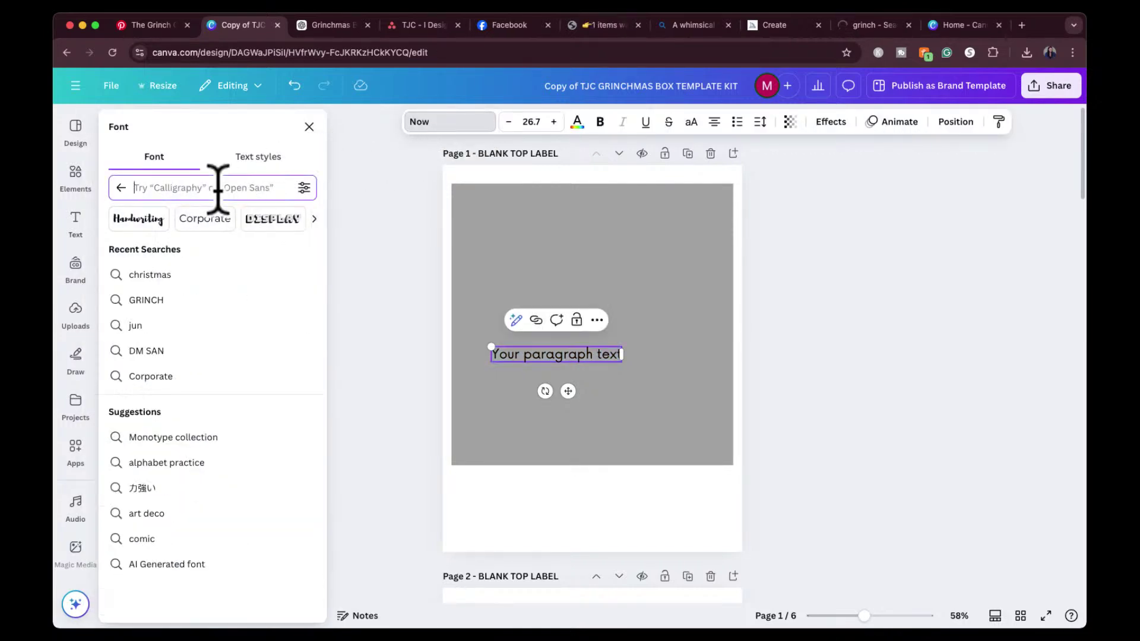
{"action": "type", "text": "new"}
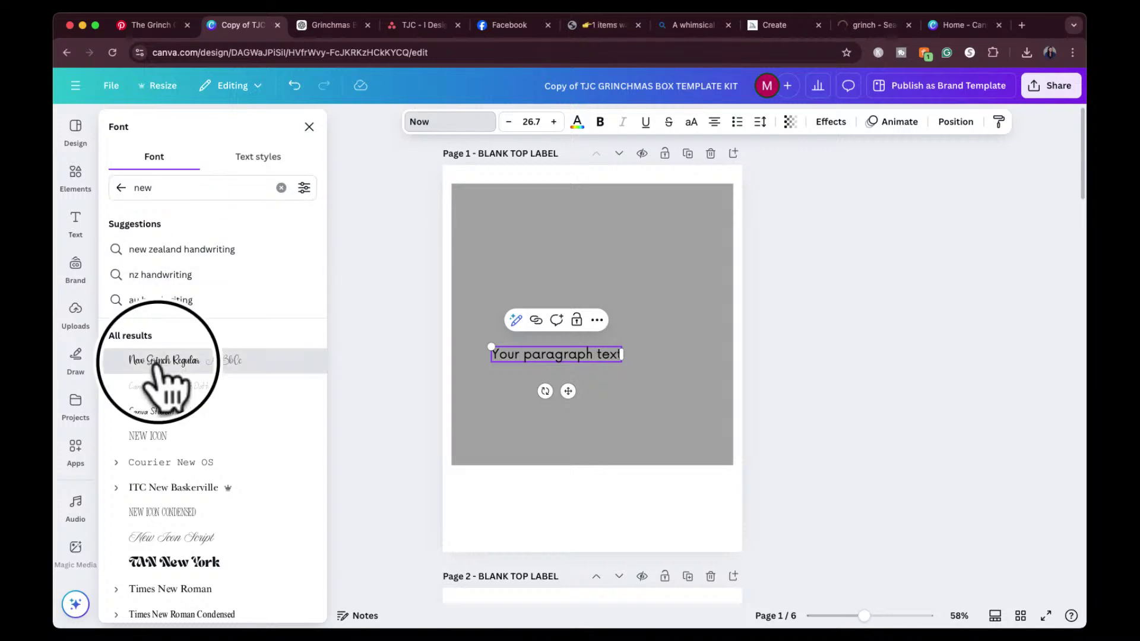
Enlarge the placeholder text to about size 59.8 and move it to the middle of the grey square.
{"action": "left_click_drag", "start_coordinate": [491, 346], "coordinate": [407, 252]}
{"action": "left_click", "coordinate": [903, 386]}
{"action": "double_click", "coordinate": [601, 349]}
{"action": "left_click", "coordinate": [812, 342]}
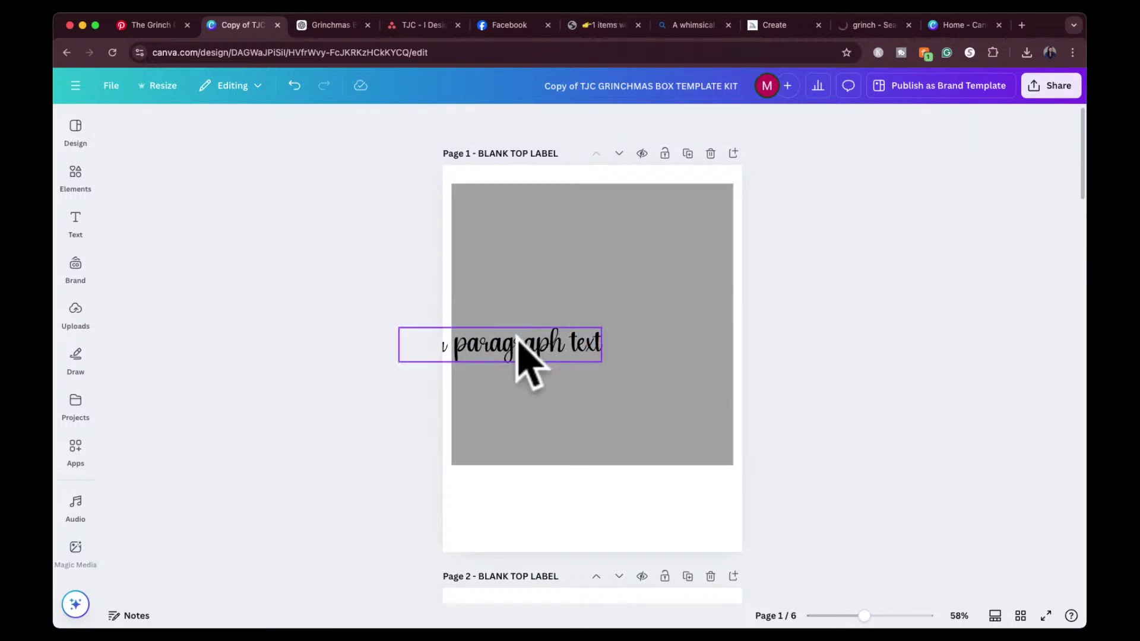
{"action": "left_click_drag", "start_coordinate": [518, 336], "coordinate": [620, 327]}
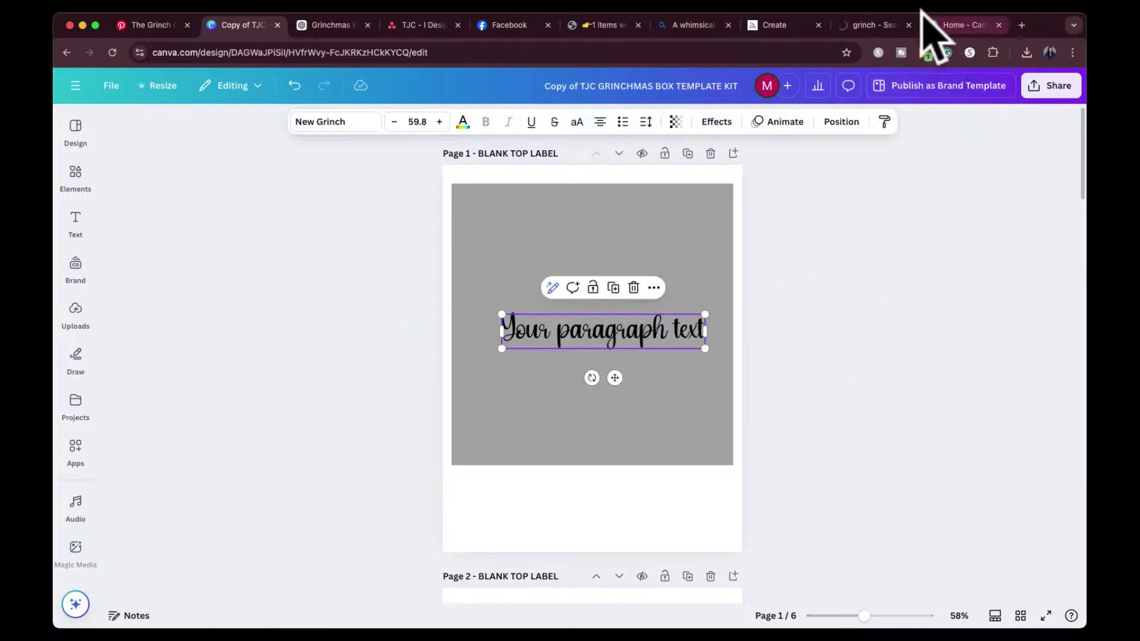
Check the New Grinch sample on DaFont, then preview the "Copy of TJC GRINCHMAS BOX TEMPLATE KIT" design from the Canva home page.
{"action": "left_click", "coordinate": [866, 25]}
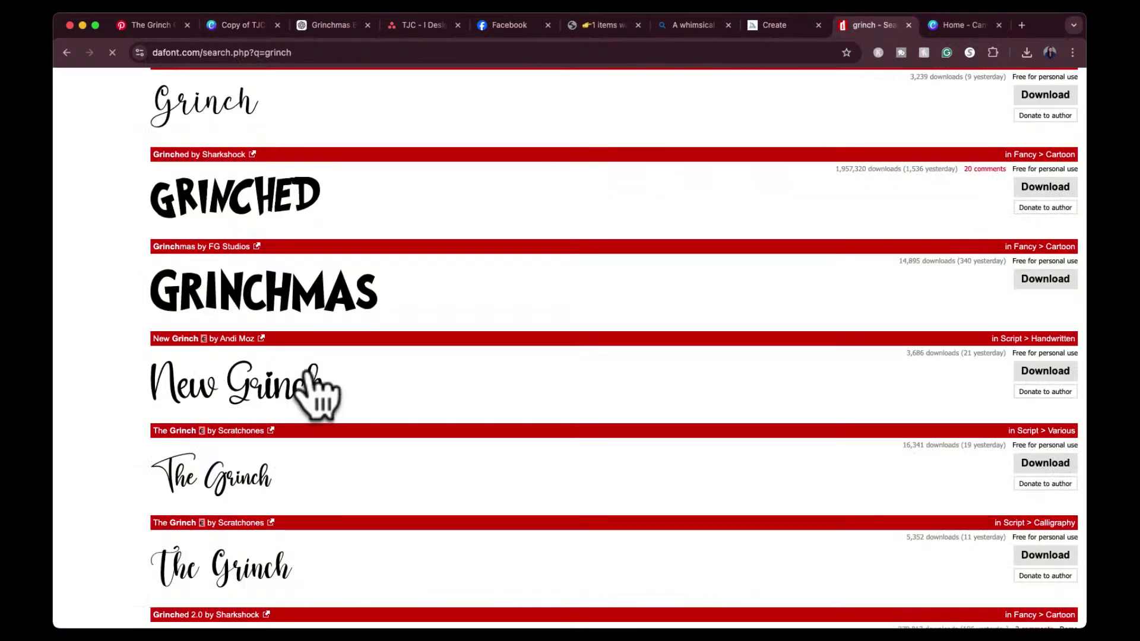
{"action": "left_click", "coordinate": [955, 27]}
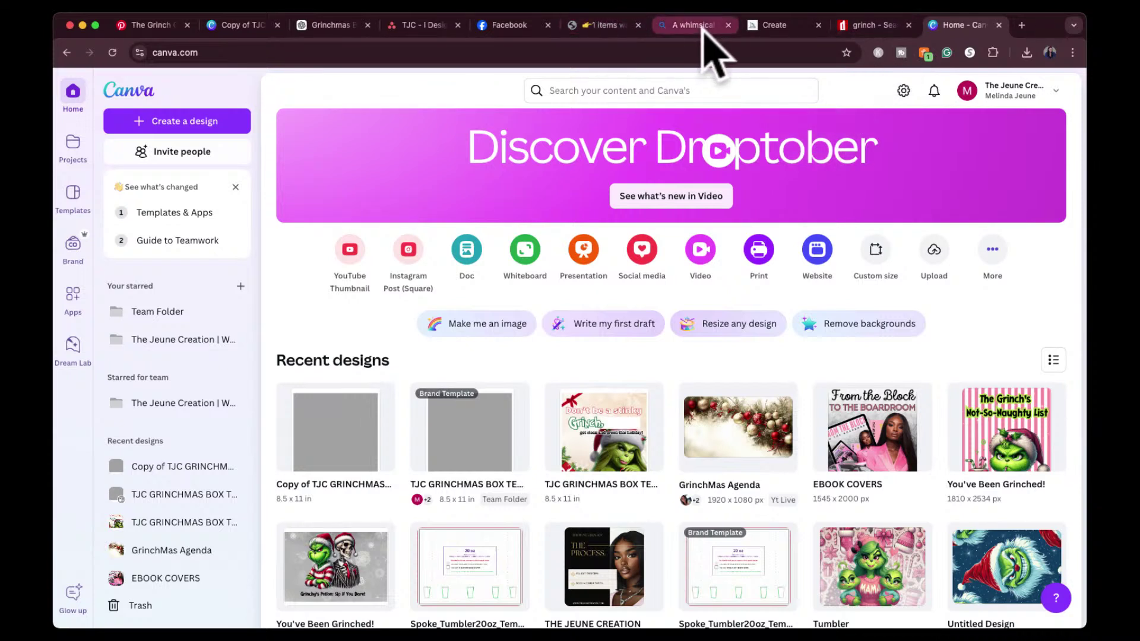
{"action": "left_click", "coordinate": [355, 436]}
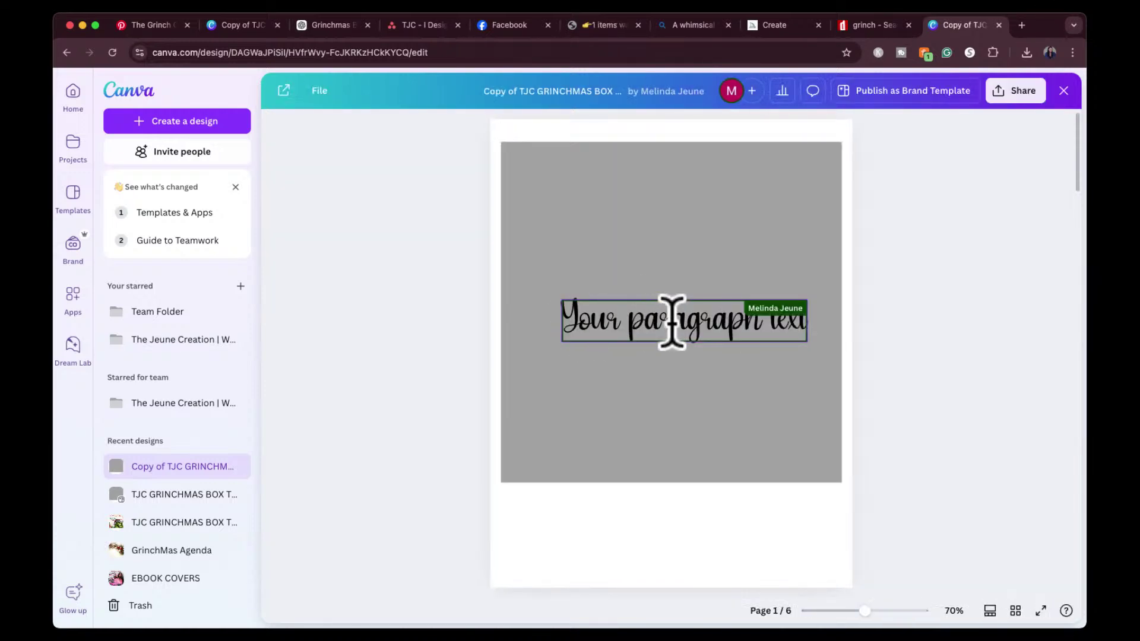
Open the previewed design for editing and replace the placeholder text on page 1 with "New Grinch".
{"action": "left_click", "coordinate": [622, 320]}
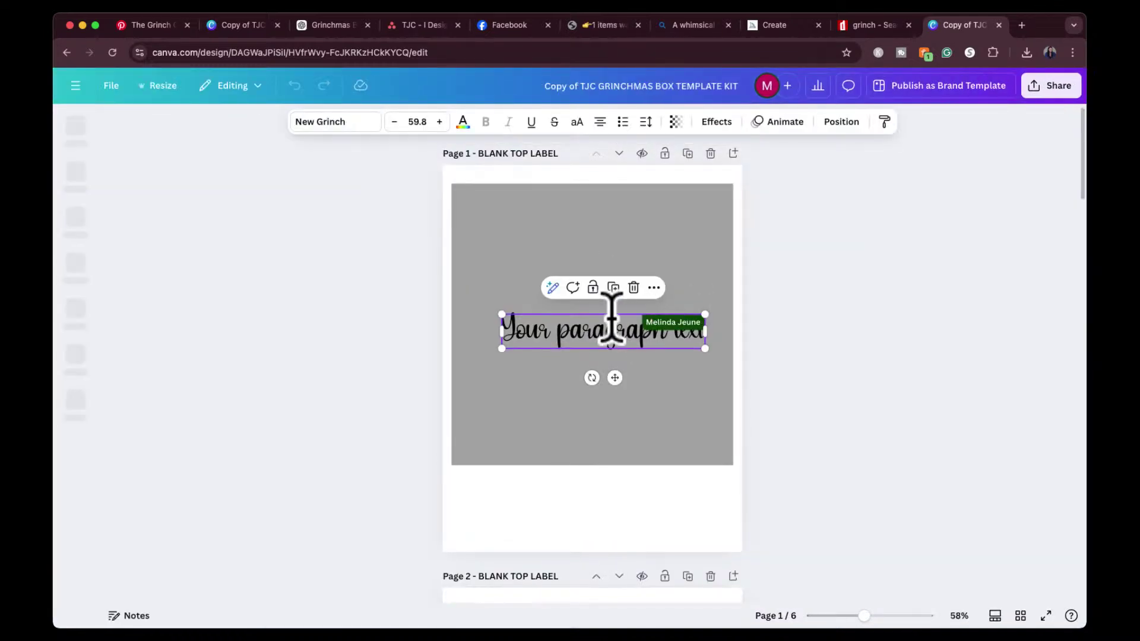
{"action": "double_click", "coordinate": [591, 332]}
{"action": "type", "text": "M"}
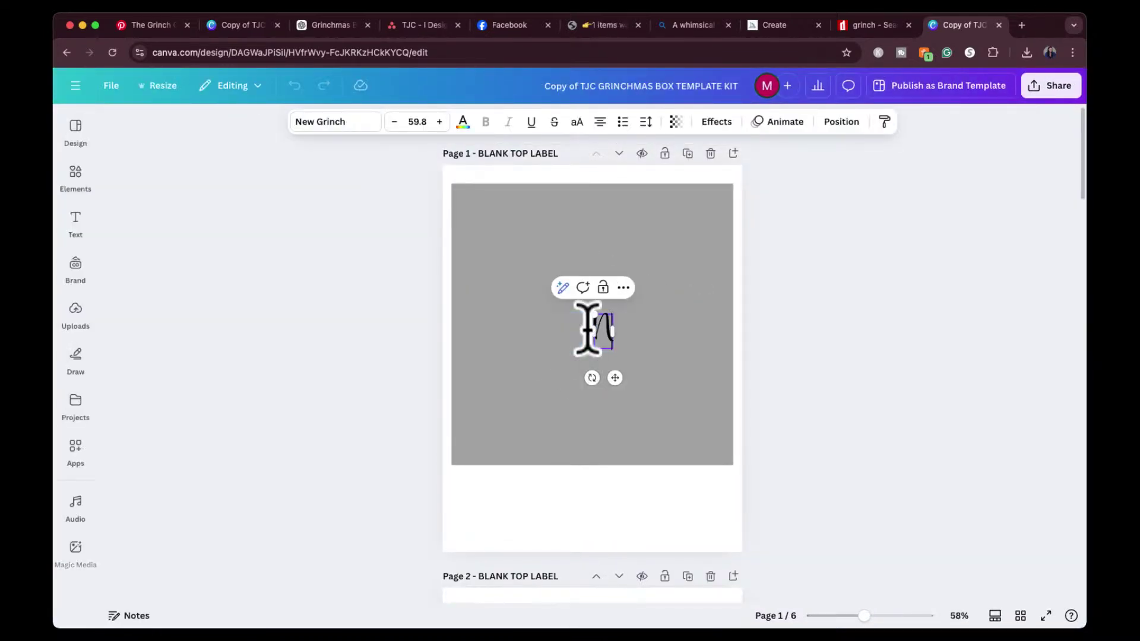
{"action": "type", "text": "ew Grinch"}
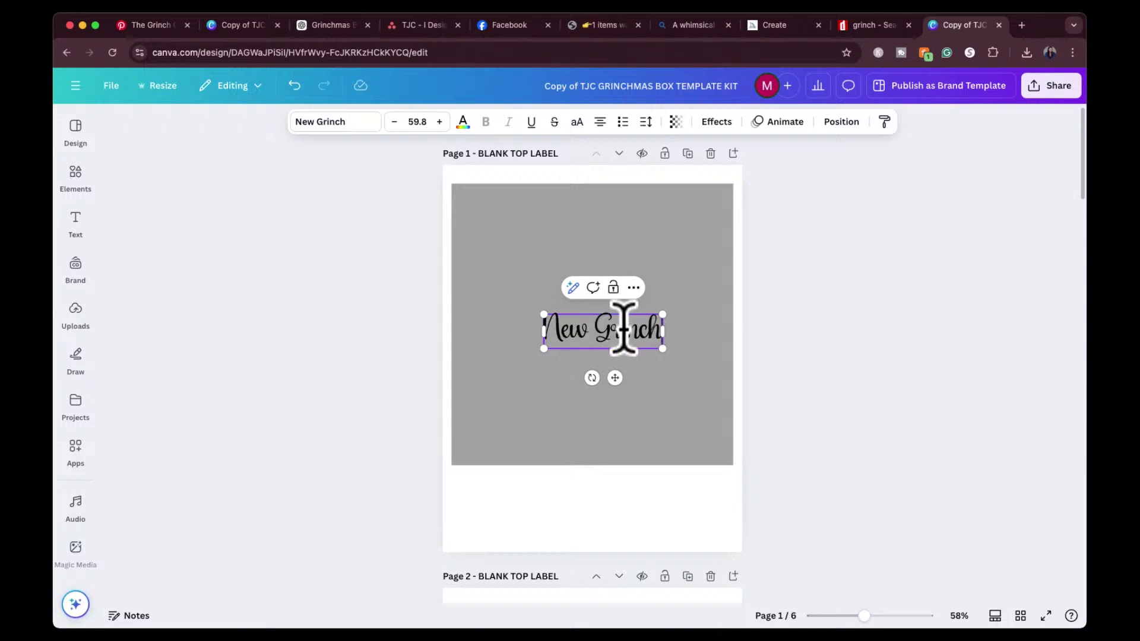
Delete the "New Grinch" text box from page 1.
{"action": "left_click", "coordinate": [797, 343]}
{"action": "left_click", "coordinate": [599, 339]}
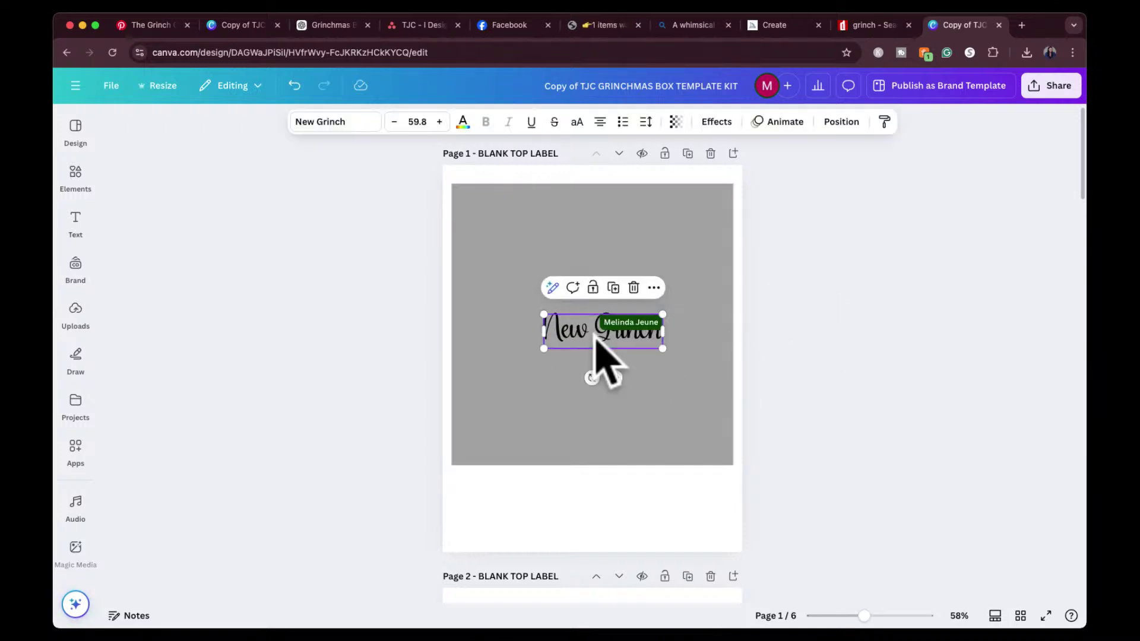
{"action": "left_click", "coordinate": [633, 288]}
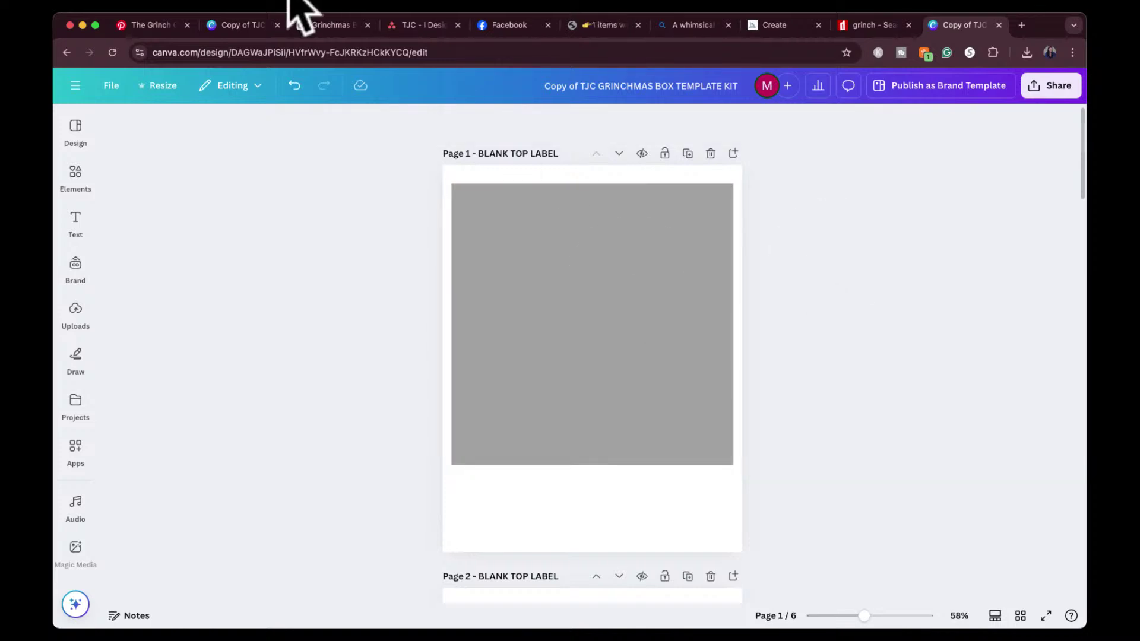
Return to the design's original browser tab and look through the label pages down to page 4.
{"action": "left_click", "coordinate": [242, 23]}
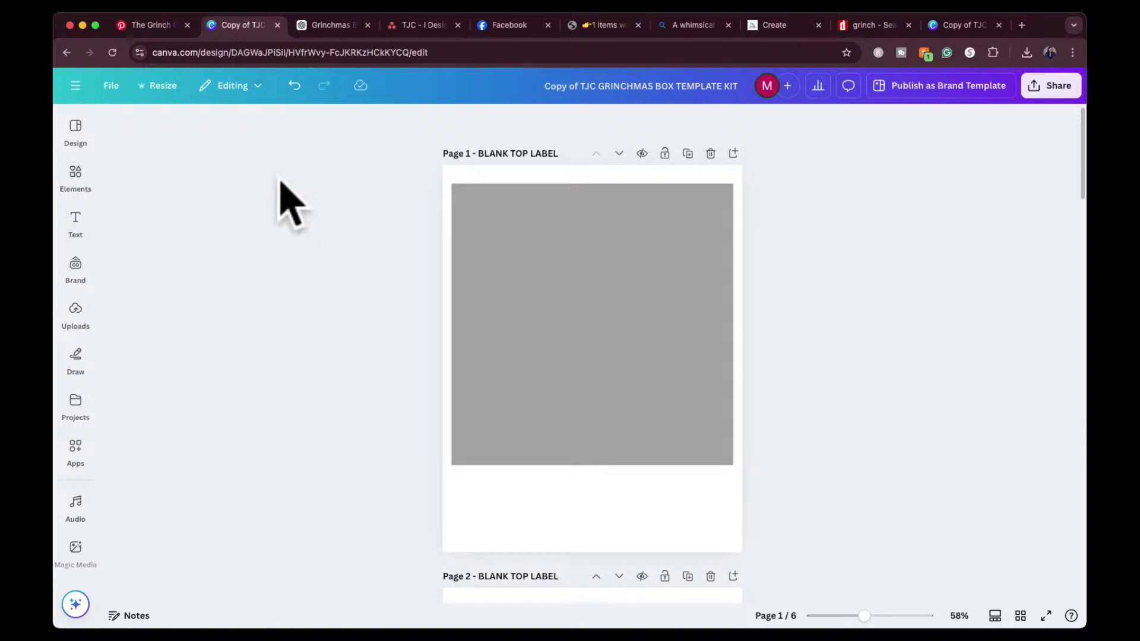
{"action": "scroll", "coordinate": [357, 412], "scroll_direction": "down", "scroll_amount": 3}
{"action": "scroll", "coordinate": [357, 412], "scroll_direction": "down", "scroll_amount": 10}
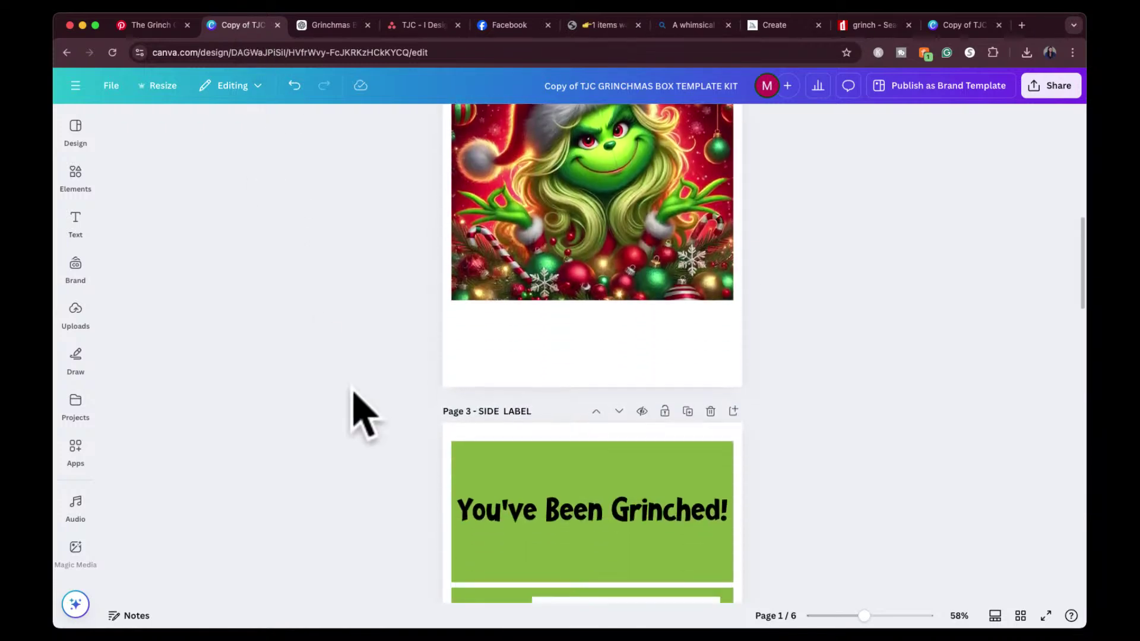
{"action": "scroll", "coordinate": [533, 268], "scroll_direction": "up", "scroll_amount": 5}
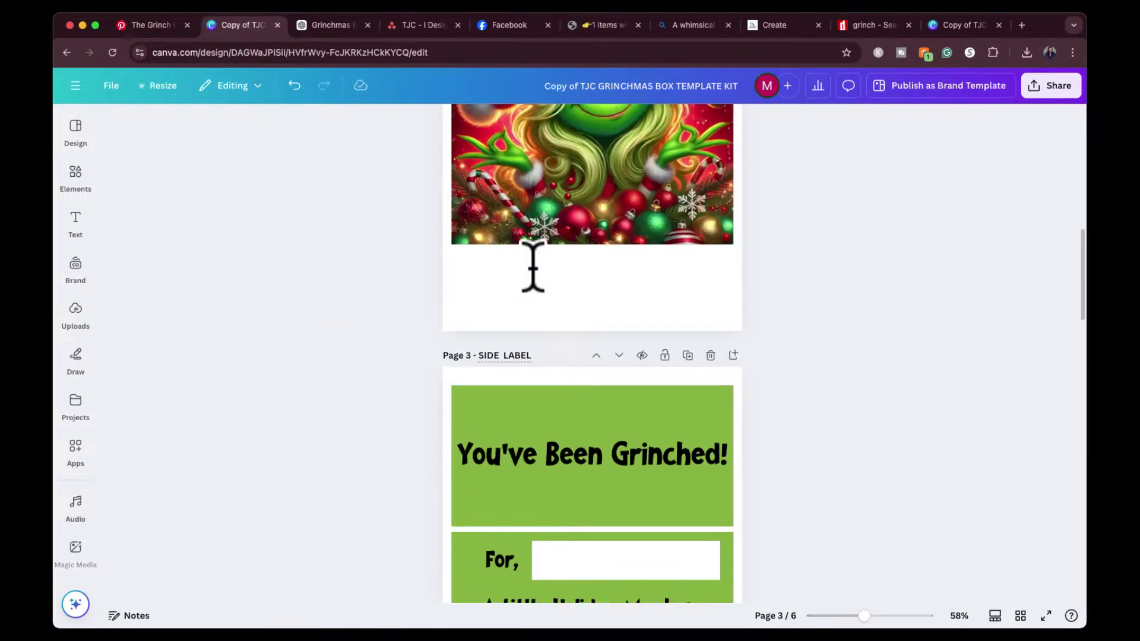
{"action": "scroll", "coordinate": [533, 269], "scroll_direction": "down", "scroll_amount": 4}
{"action": "scroll", "coordinate": [537, 286], "scroll_direction": "down", "scroll_amount": 8}
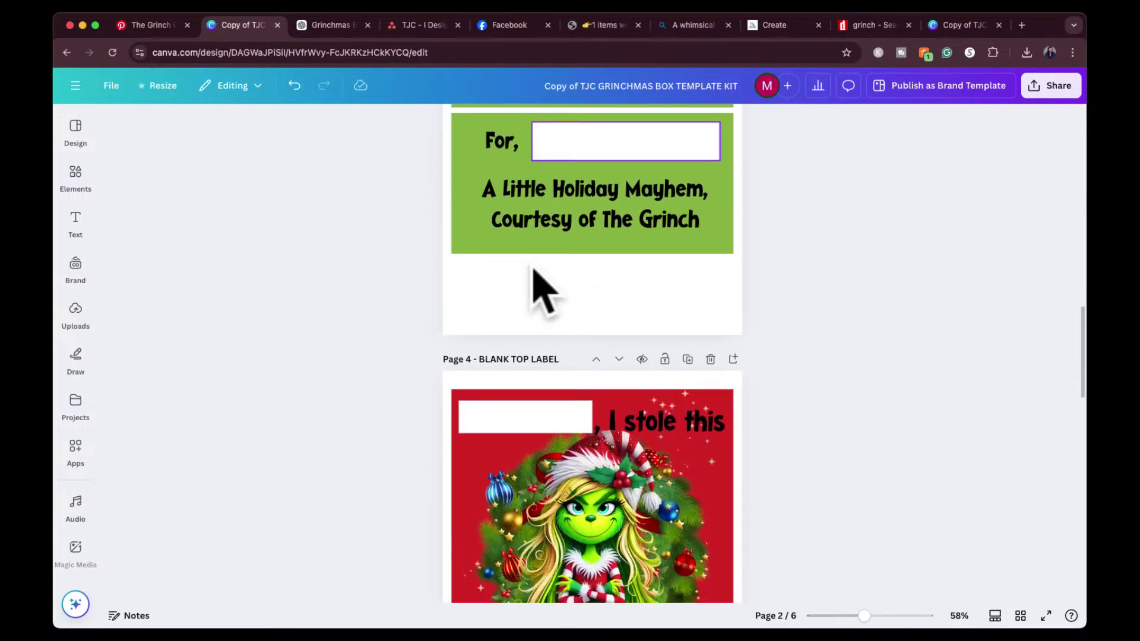
Look through the remaining label pages down to page 6, then return to the blank top label on page 1.
{"action": "scroll", "coordinate": [538, 285], "scroll_direction": "down", "scroll_amount": 6}
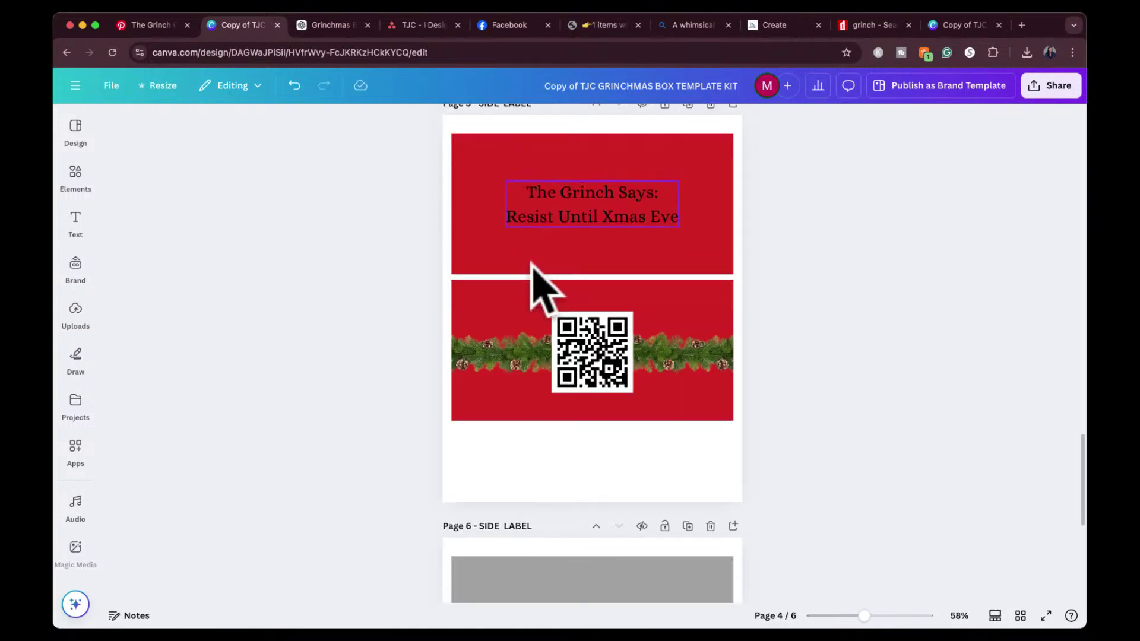
{"action": "scroll", "coordinate": [538, 285], "scroll_direction": "down", "scroll_amount": 7}
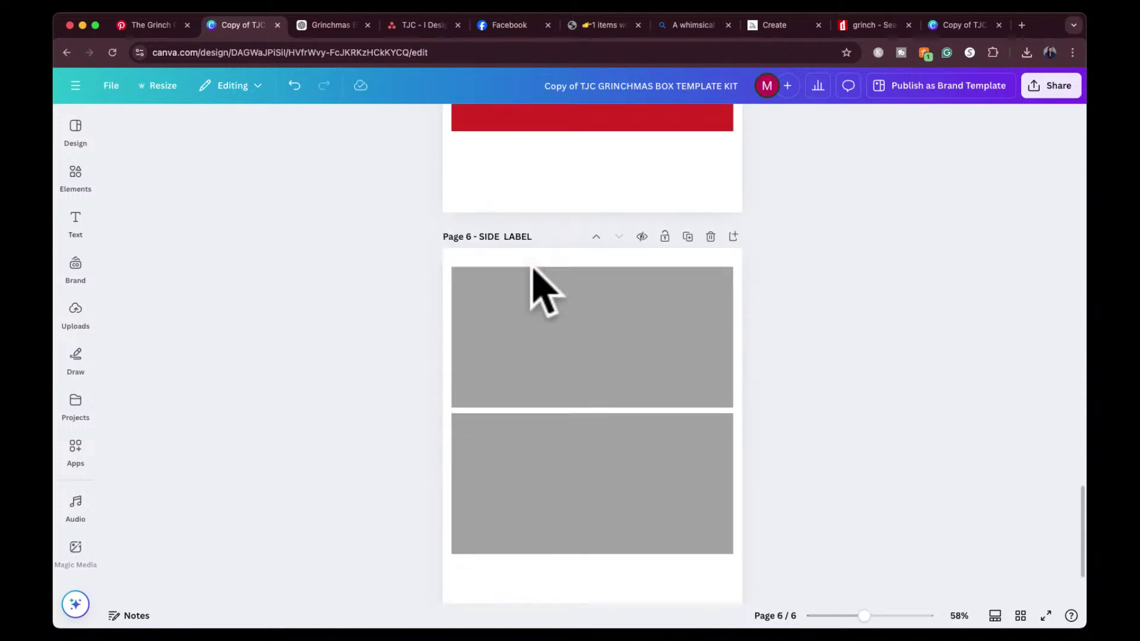
{"action": "scroll", "coordinate": [537, 285], "scroll_direction": "up", "scroll_amount": 5}
{"action": "scroll", "coordinate": [541, 290], "scroll_direction": "up", "scroll_amount": 10}
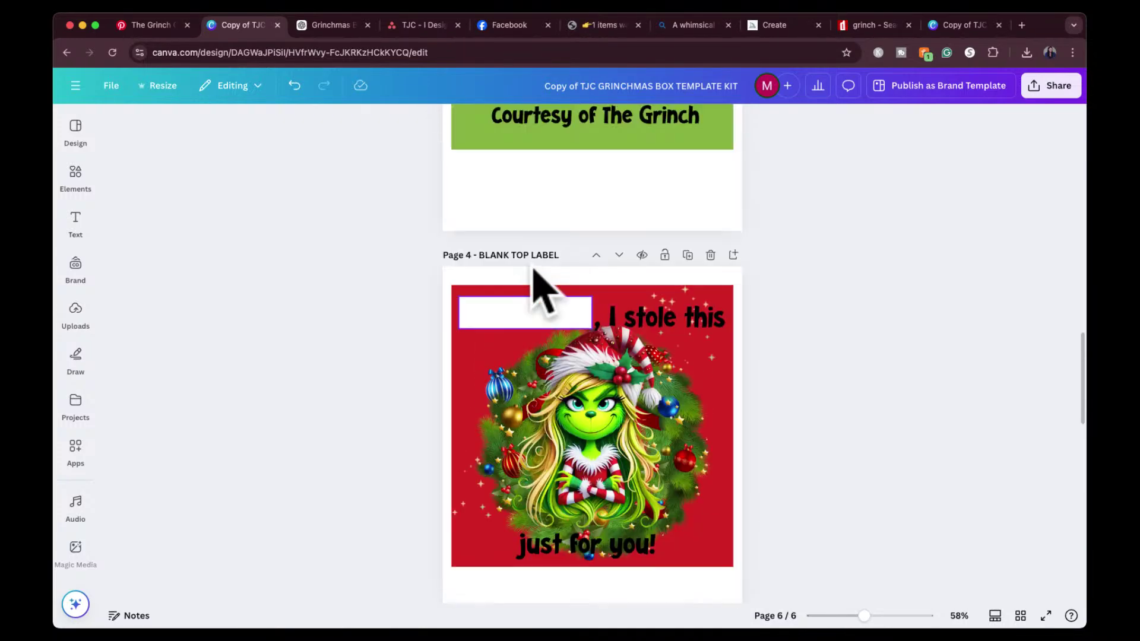
{"action": "scroll", "coordinate": [533, 269], "scroll_direction": "up", "scroll_amount": 10}
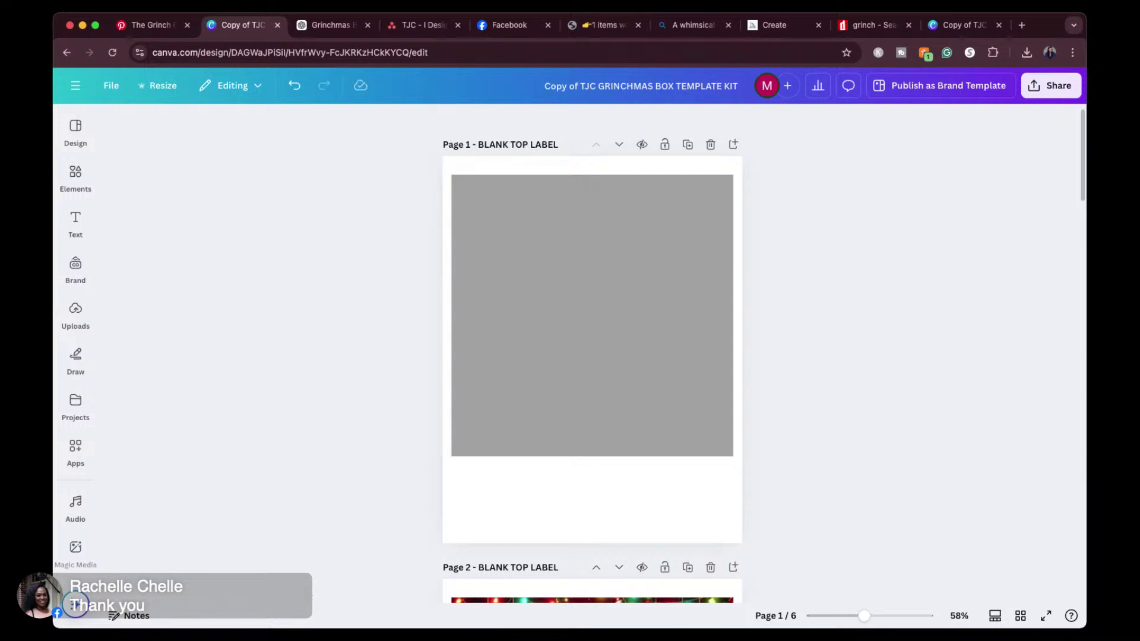
{"action": "scroll", "coordinate": [592, 357], "scroll_direction": "down", "scroll_amount": 1}
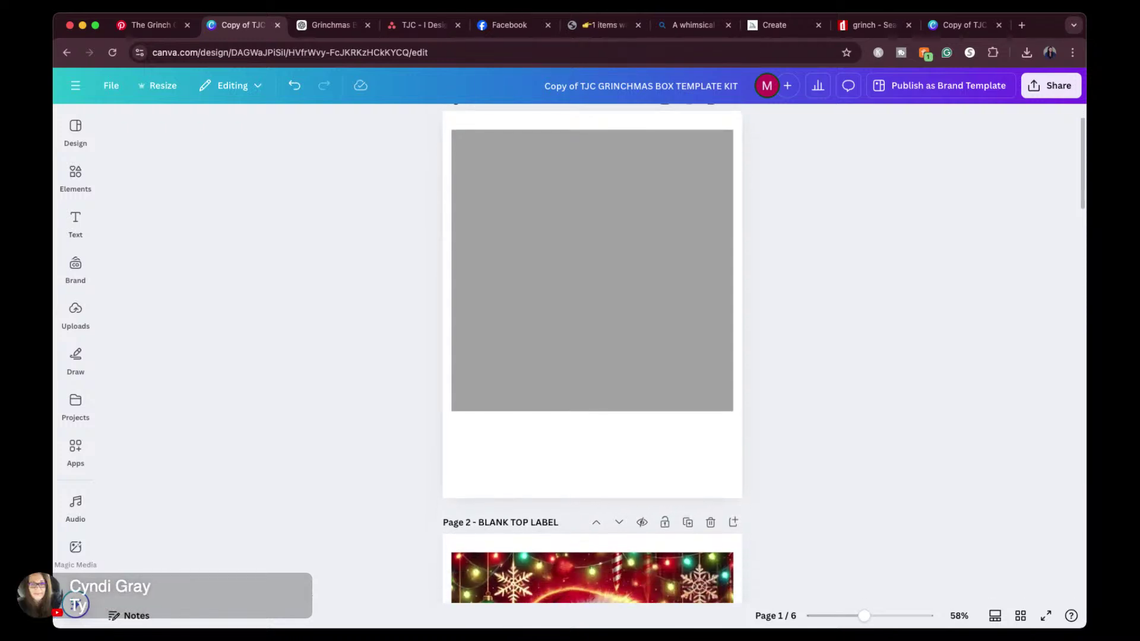
{"action": "scroll", "coordinate": [592, 356], "scroll_direction": "up", "scroll_amount": 2}
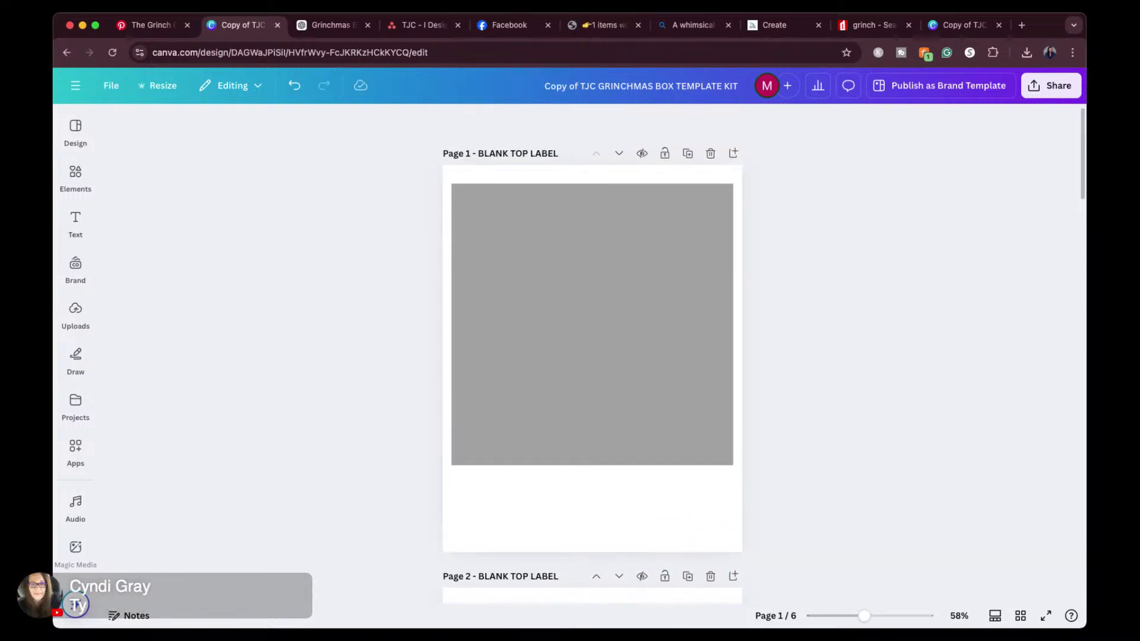
Open DALL·E in ChatGPT, then switch to Pinterest and search for "grinch box".
{"action": "left_click", "coordinate": [330, 25]}
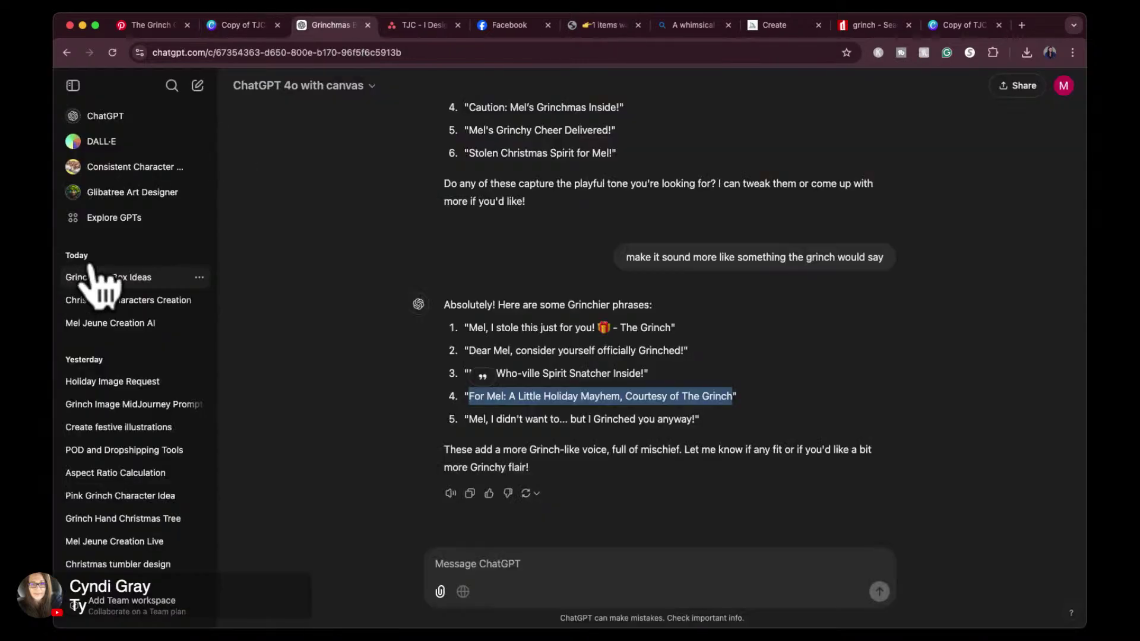
{"action": "left_click", "coordinate": [106, 142]}
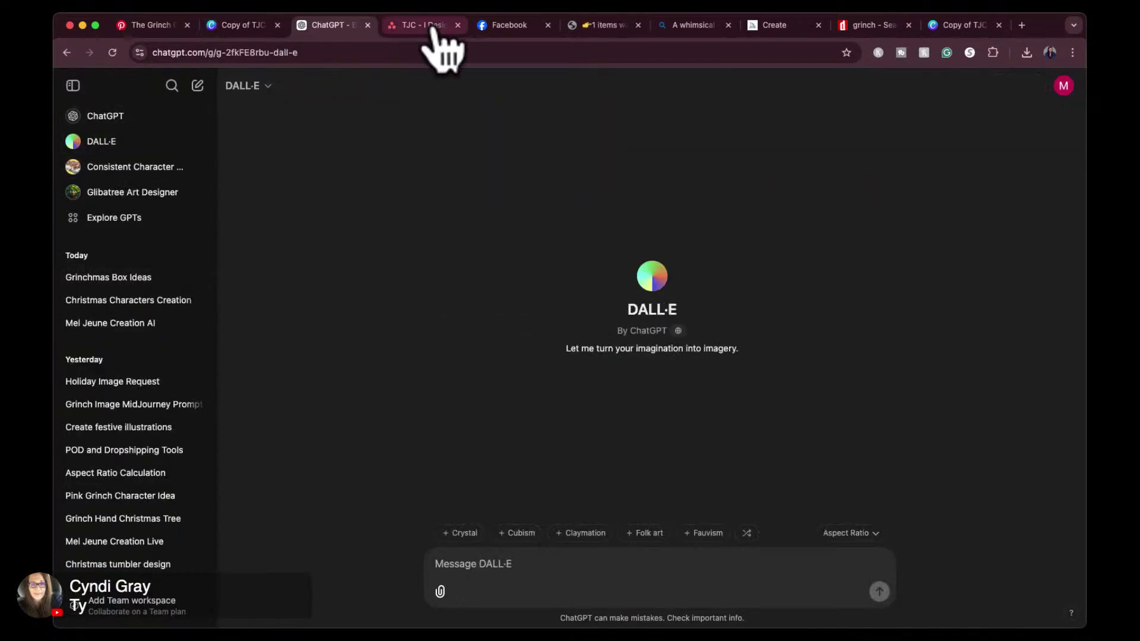
{"action": "left_click", "coordinate": [149, 25]}
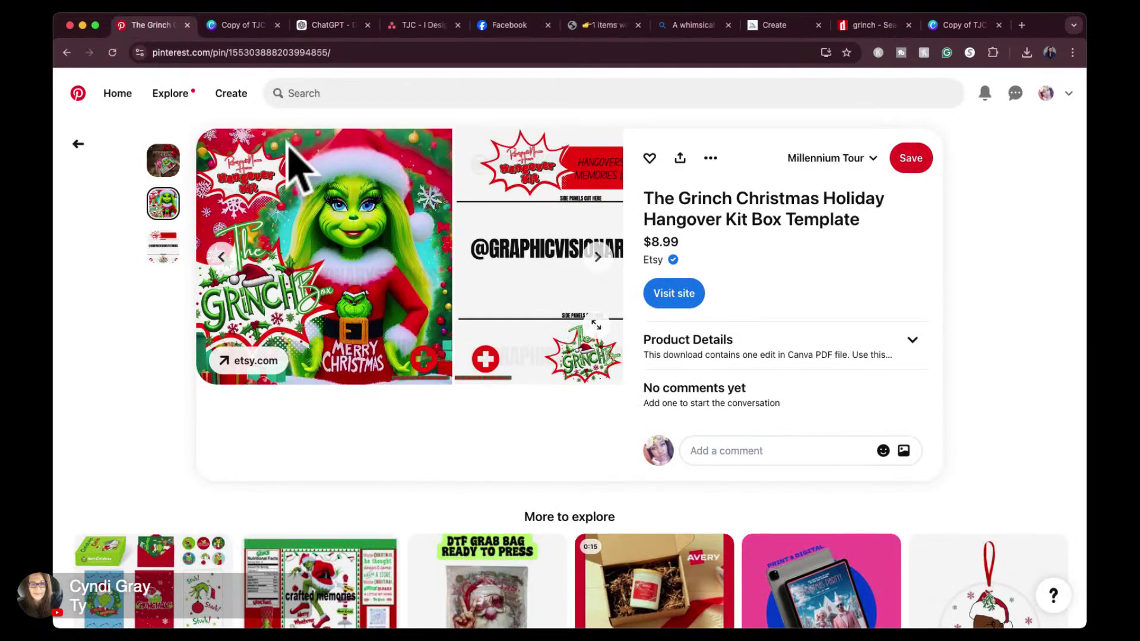
{"action": "left_click", "coordinate": [389, 95]}
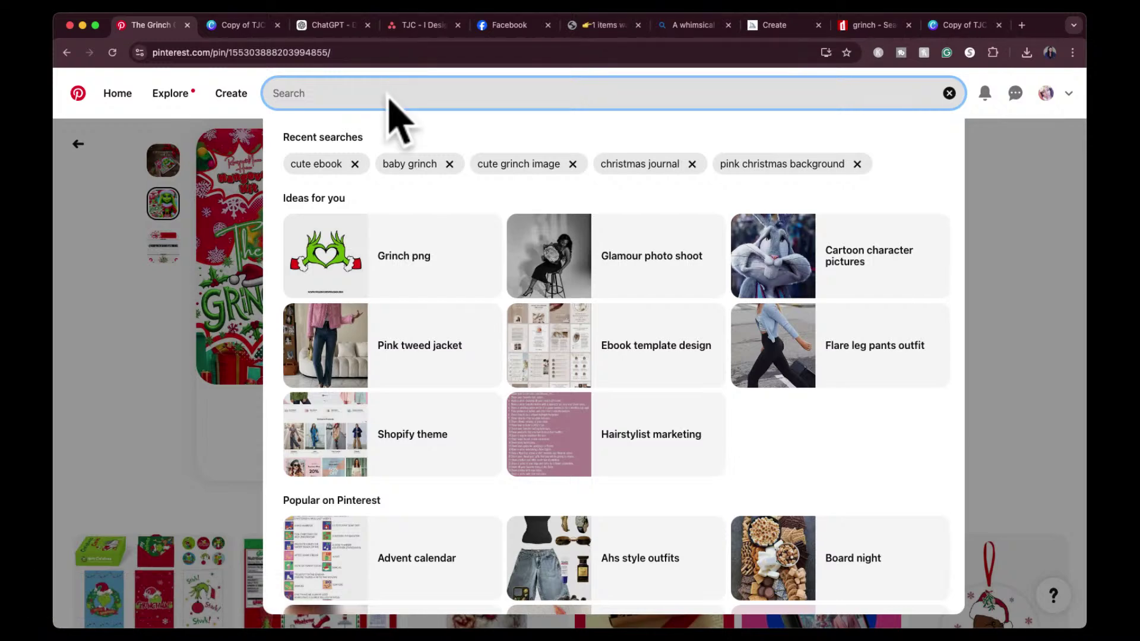
{"action": "type", "text": "grinch box"}
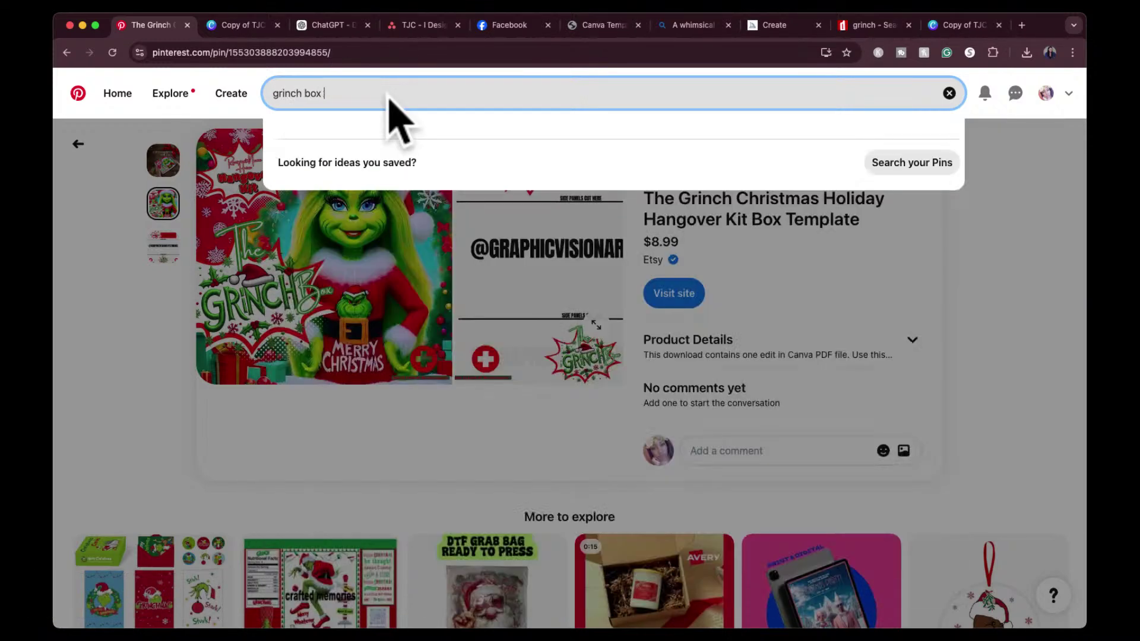
{"action": "key", "text": "Return"}
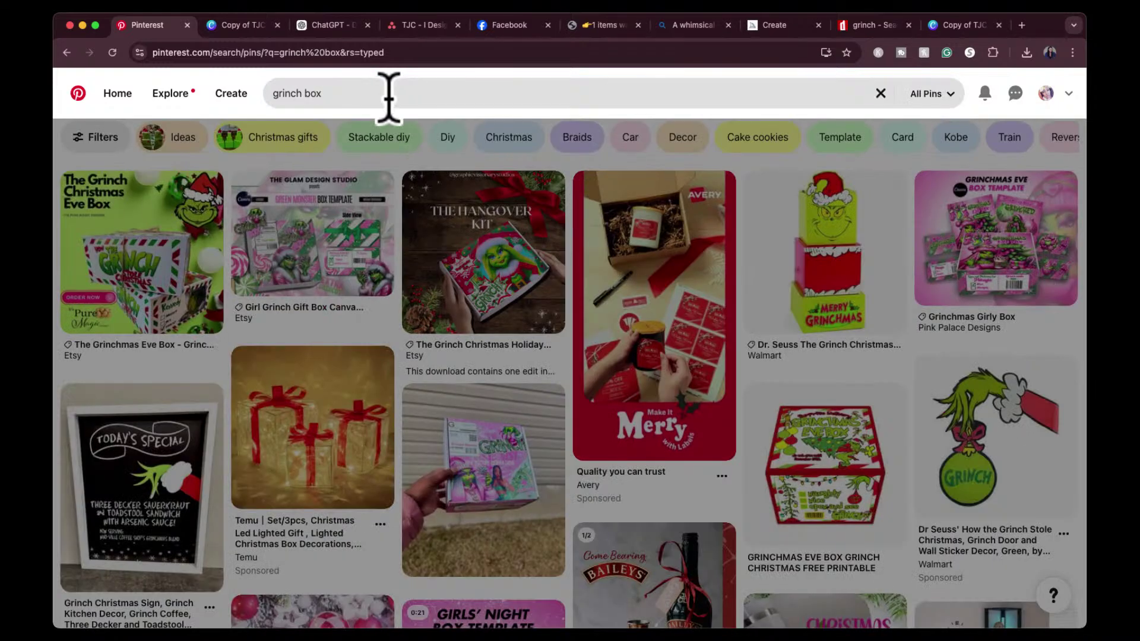
Browse the grinch box pins, open the Grinchmas Girly Box pin and enlarge the image of its shop product.
{"action": "scroll", "coordinate": [785, 408], "scroll_direction": "down", "scroll_amount": 5}
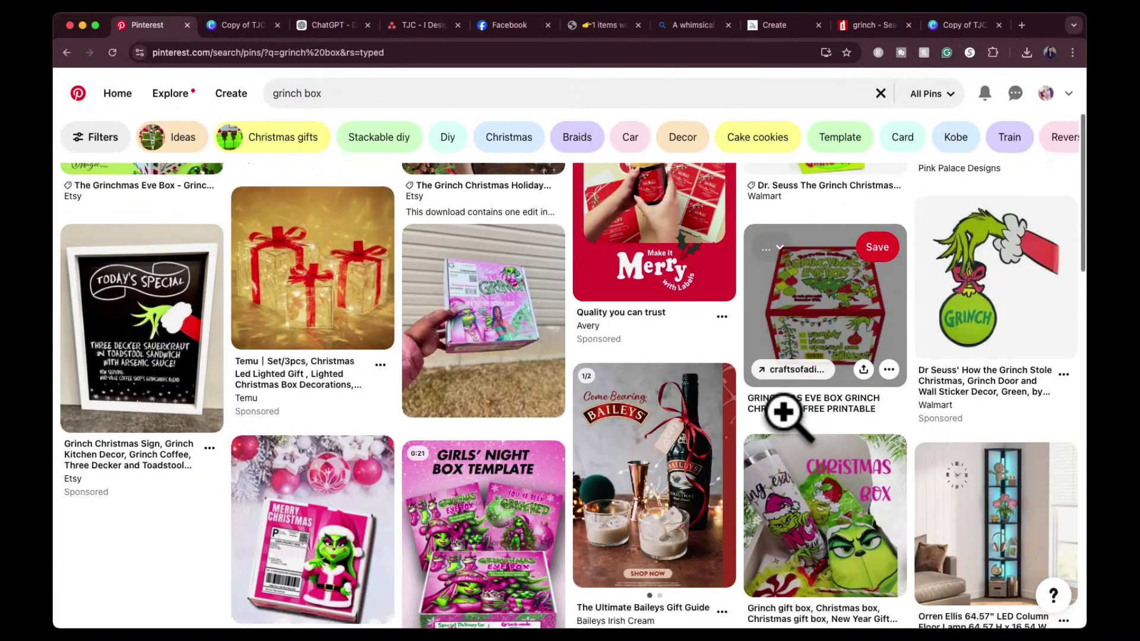
{"action": "scroll", "coordinate": [796, 428], "scroll_direction": "down", "scroll_amount": 2}
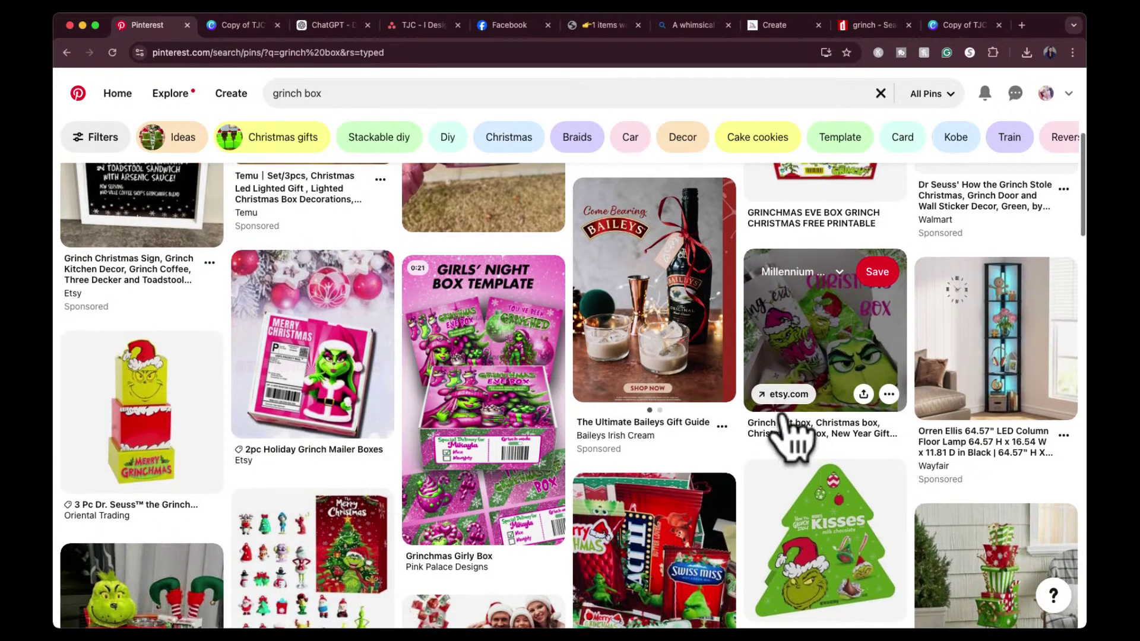
{"action": "scroll", "coordinate": [793, 433], "scroll_direction": "down", "scroll_amount": 3}
{"action": "scroll", "coordinate": [787, 414], "scroll_direction": "down", "scroll_amount": 4}
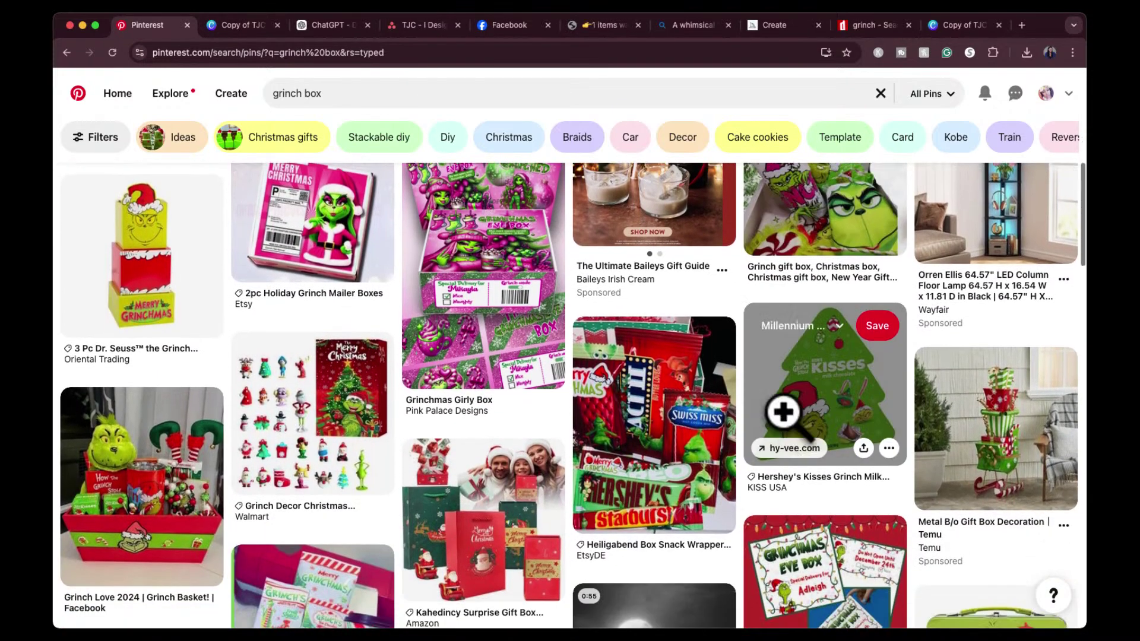
{"action": "scroll", "coordinate": [784, 409], "scroll_direction": "up", "scroll_amount": 2}
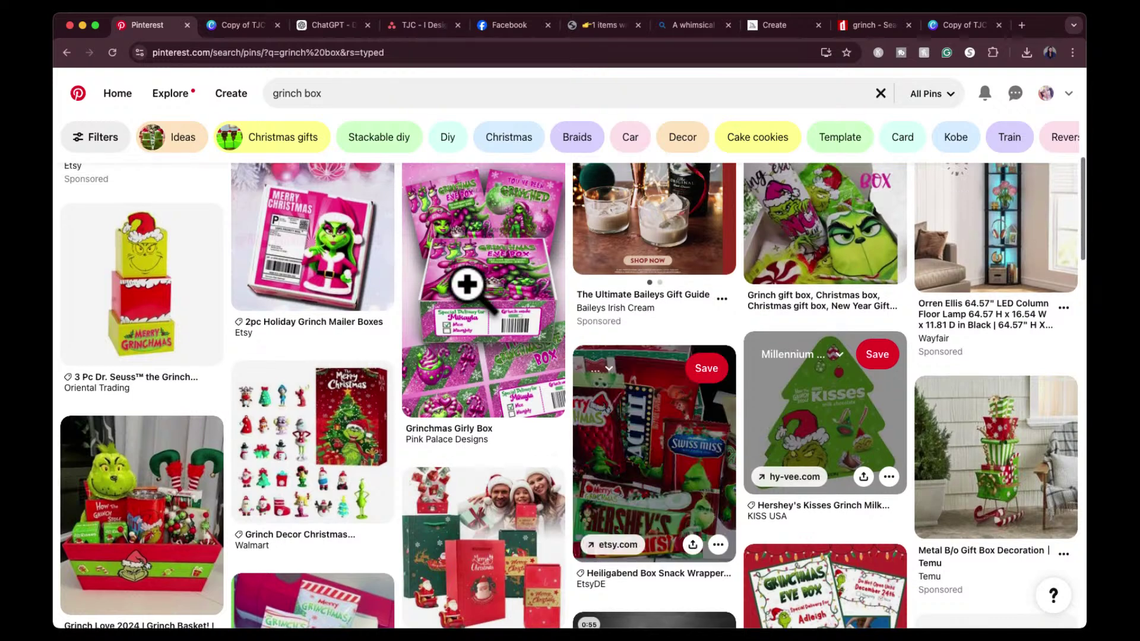
{"action": "left_click", "coordinate": [440, 276]}
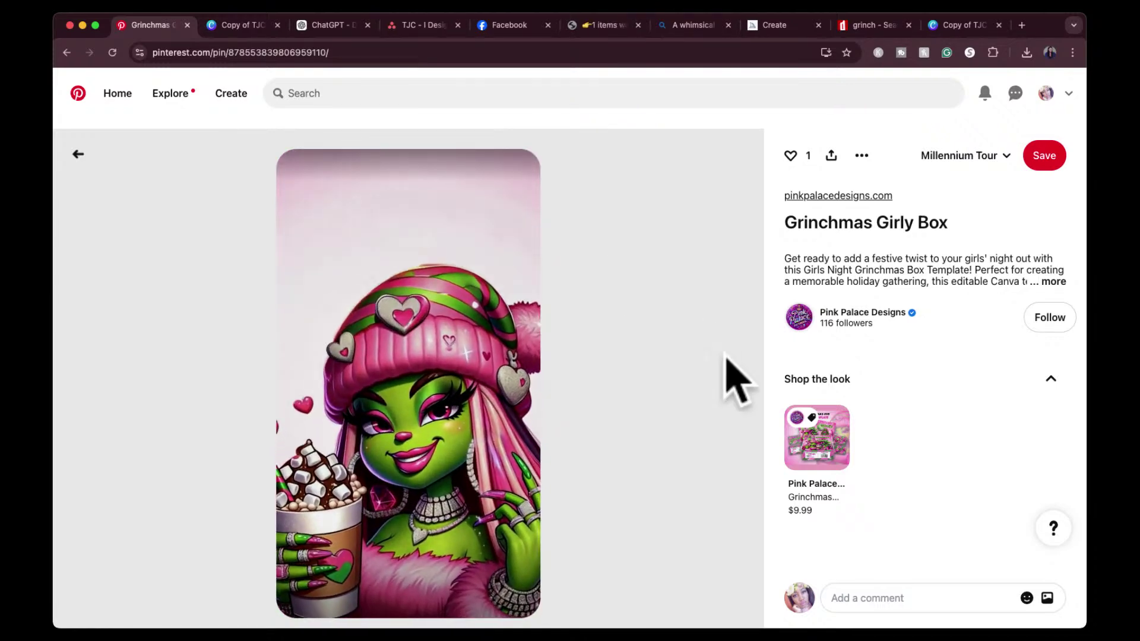
{"action": "mouse_move", "coordinate": [343, 611]}
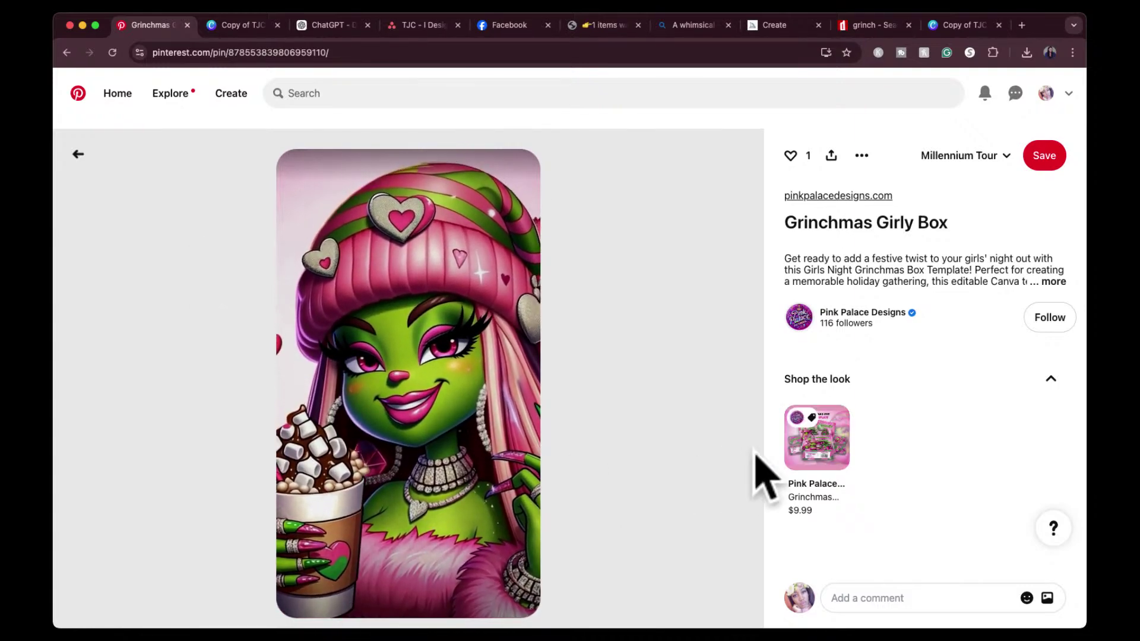
{"action": "left_click", "coordinate": [821, 444]}
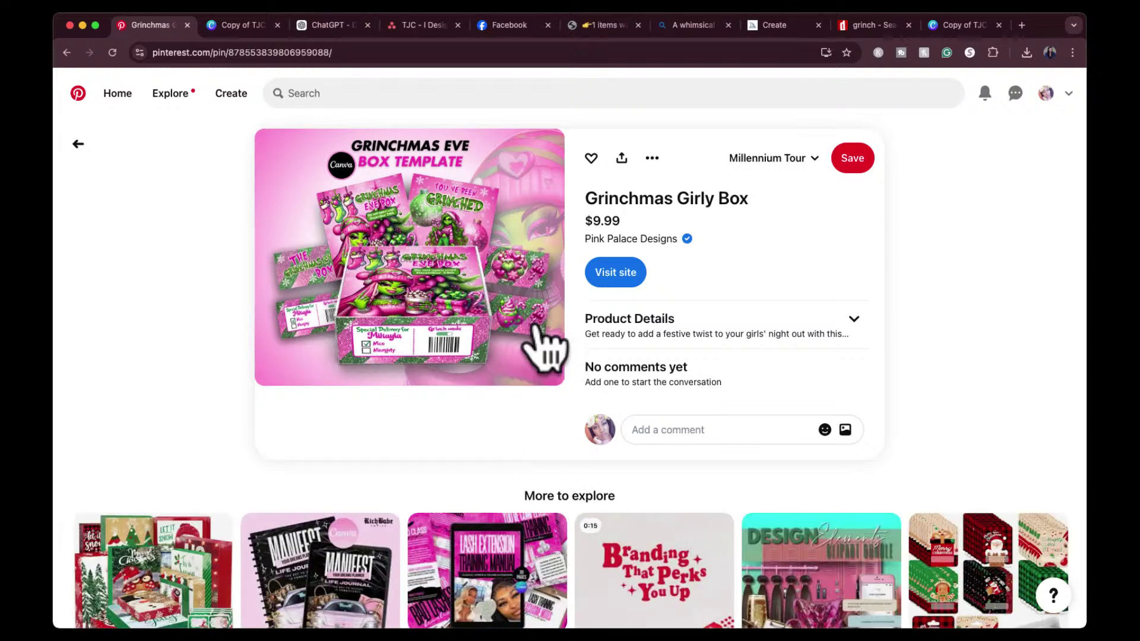
{"action": "left_click", "coordinate": [536, 328]}
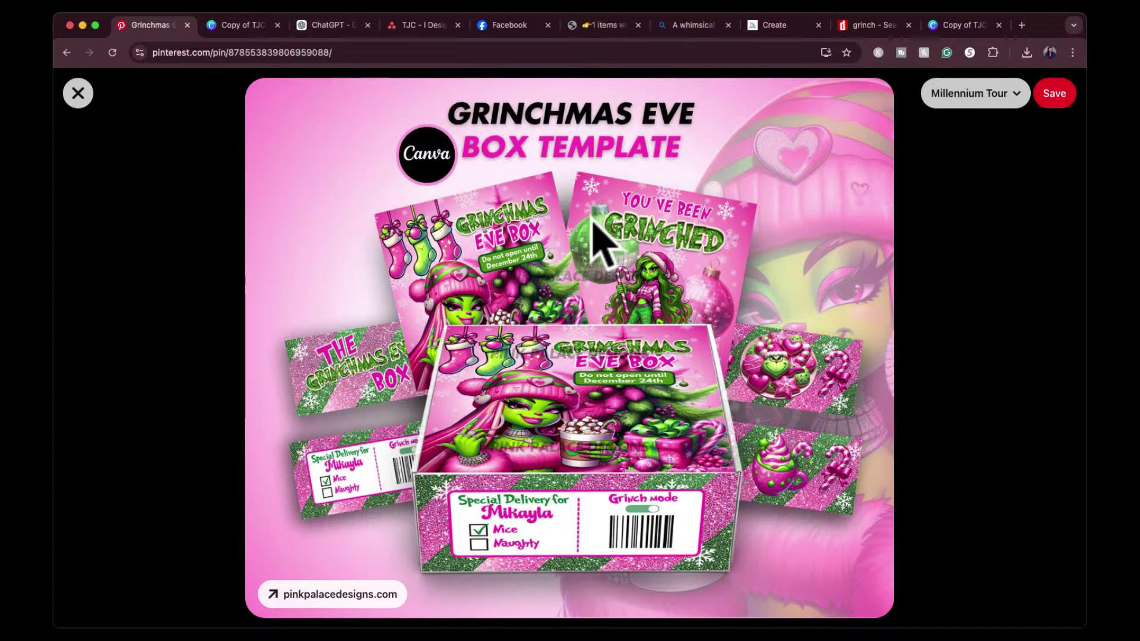
Return to ChatGPT, open the Christmas Characters Creation chat and copy the prompt of the second white-background Grinch image.
{"action": "left_click", "coordinate": [321, 27]}
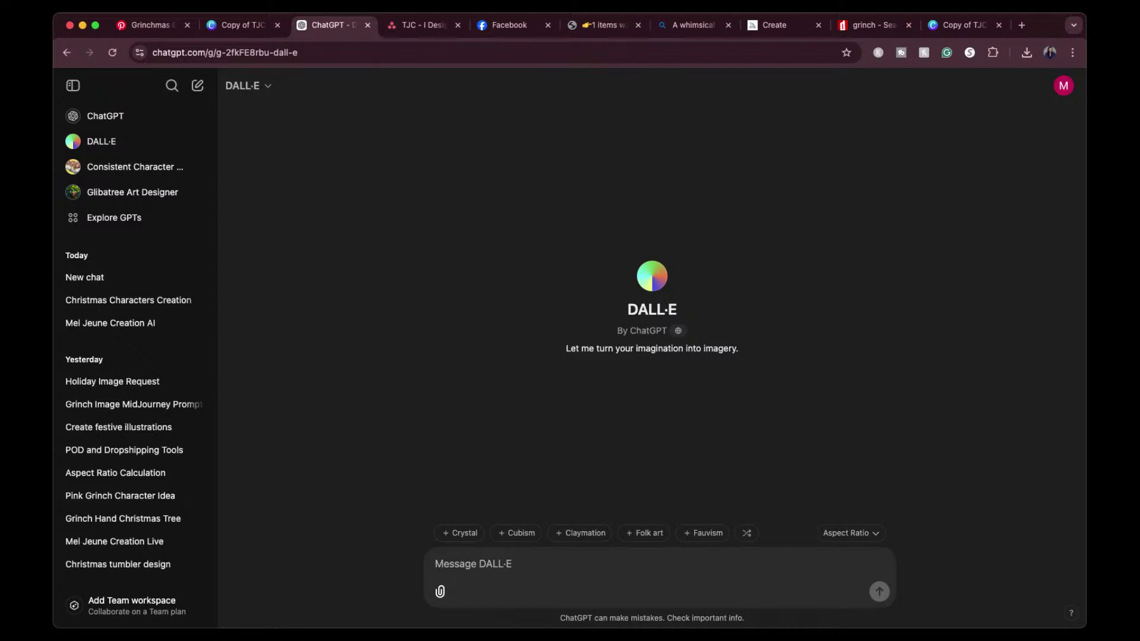
{"action": "left_click", "coordinate": [495, 565]}
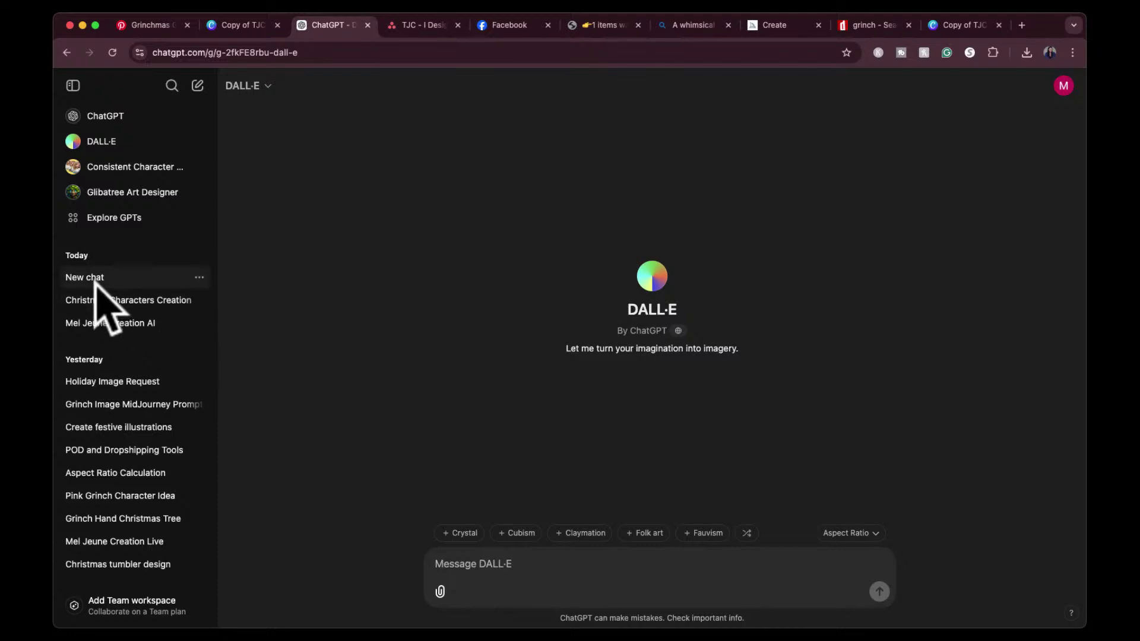
{"action": "left_click", "coordinate": [133, 303]}
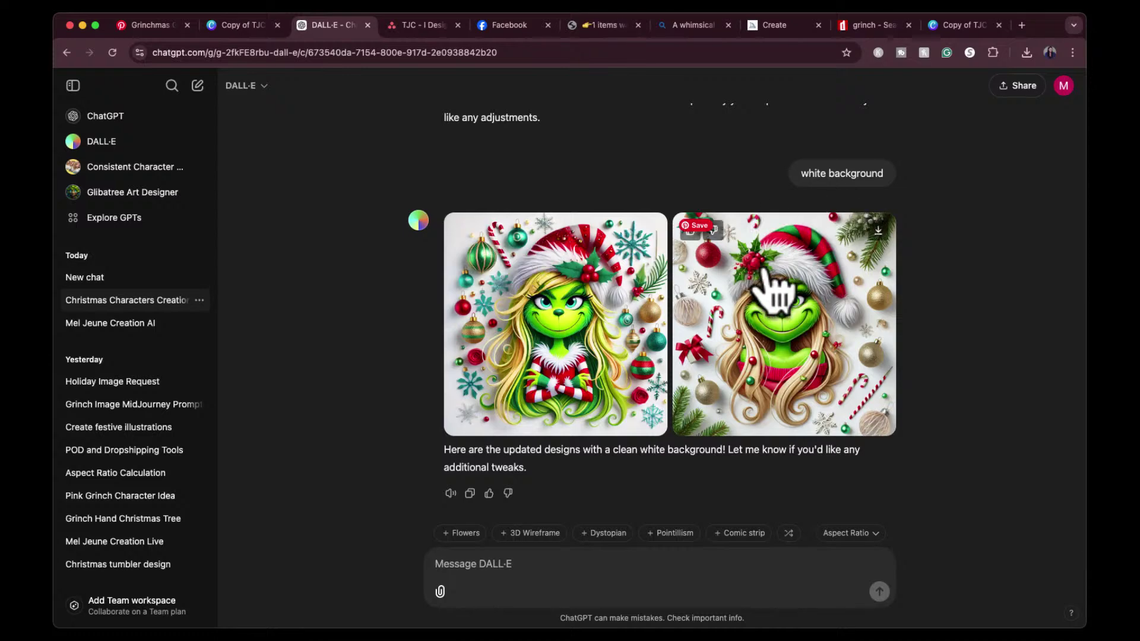
{"action": "left_click", "coordinate": [769, 294]}
{"action": "left_click", "coordinate": [753, 88]}
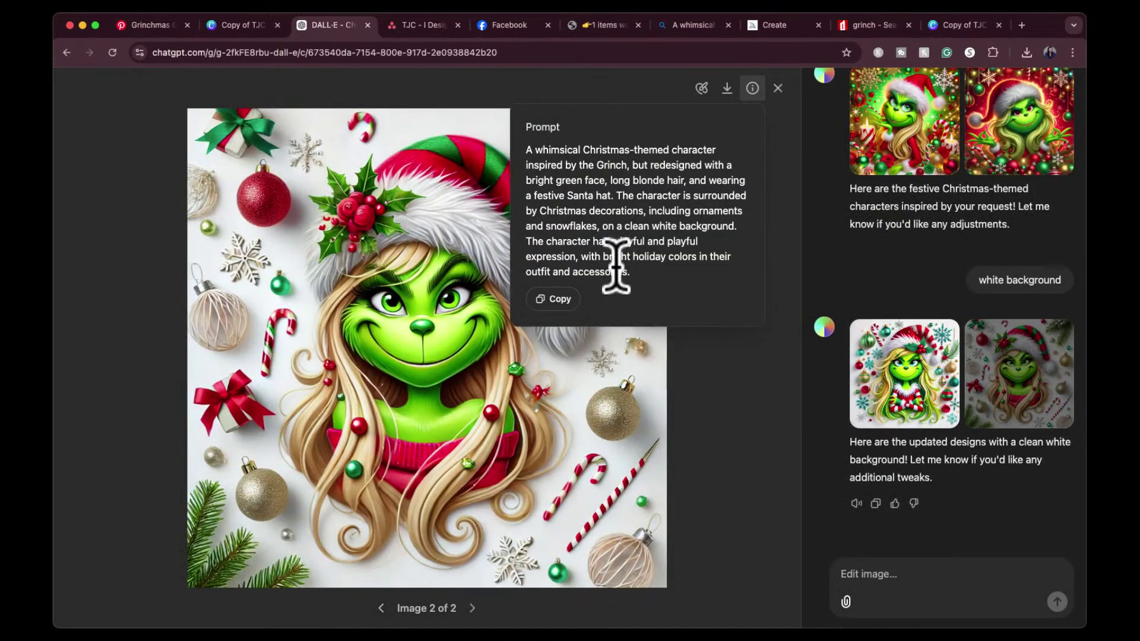
{"action": "left_click", "coordinate": [555, 300]}
{"action": "left_click", "coordinate": [780, 93]}
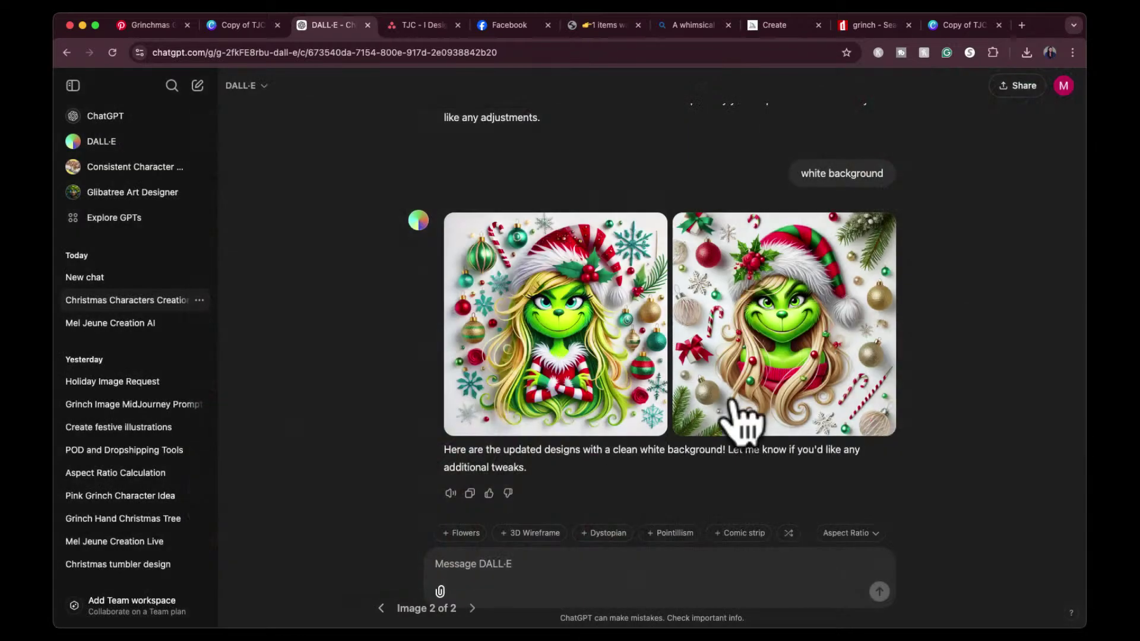
Paste the copied prompt into a new DALL·E message, remove "bright" before "green face" and change the hair colour to black.
{"action": "left_click", "coordinate": [603, 576]}
{"action": "key", "text": "super+v"}
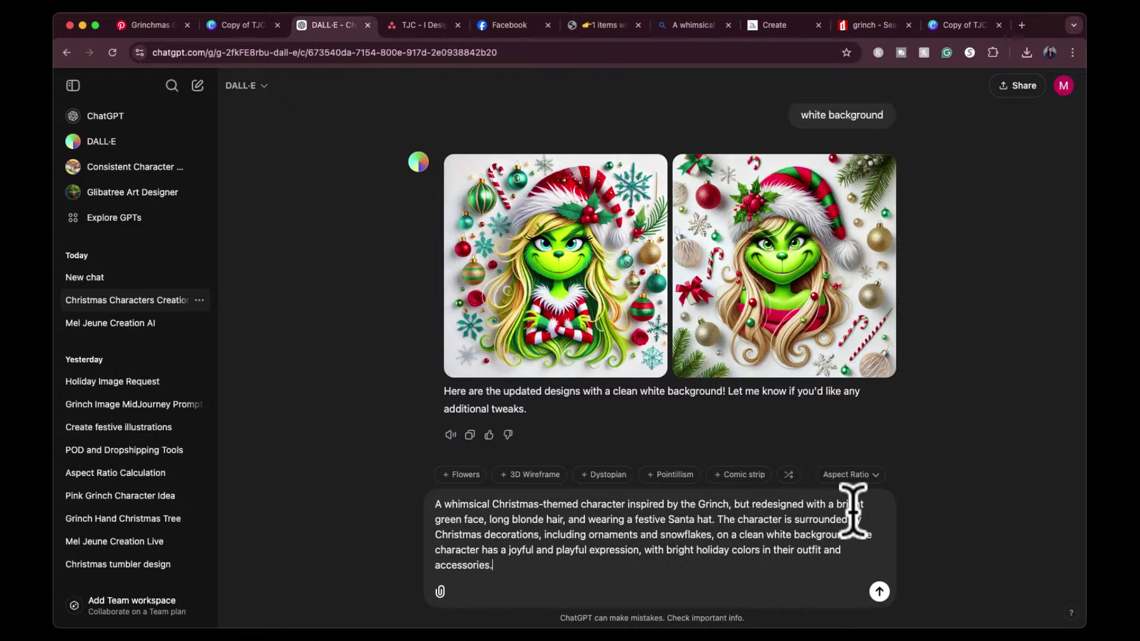
{"action": "key", "text": "BackSpace"}
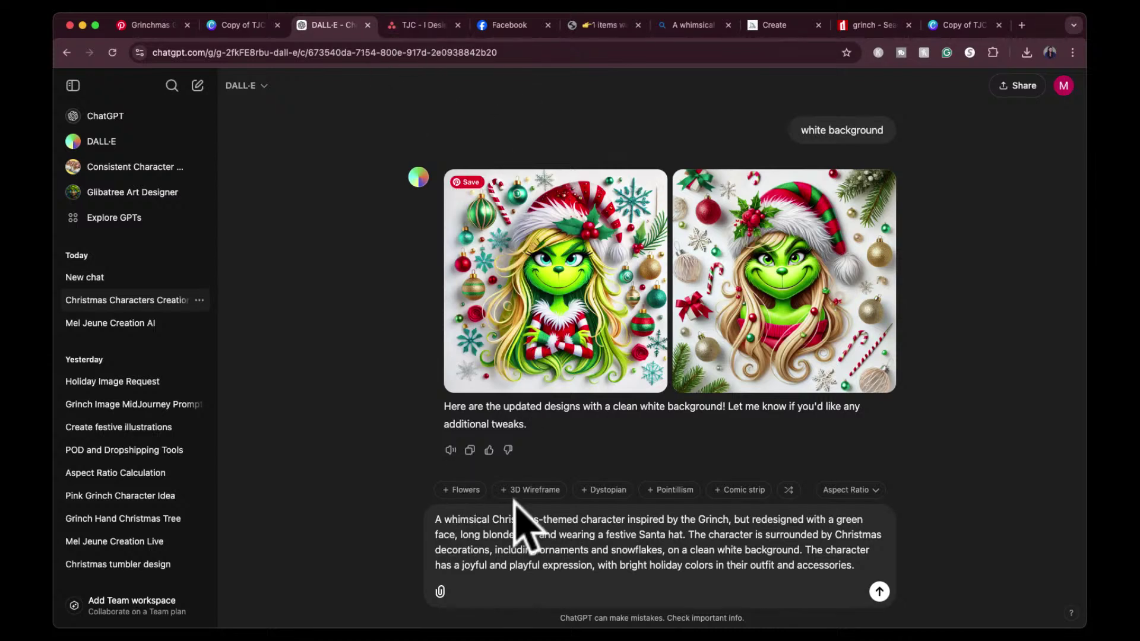
{"action": "double_click", "coordinate": [498, 535]}
{"action": "type", "text": "black"}
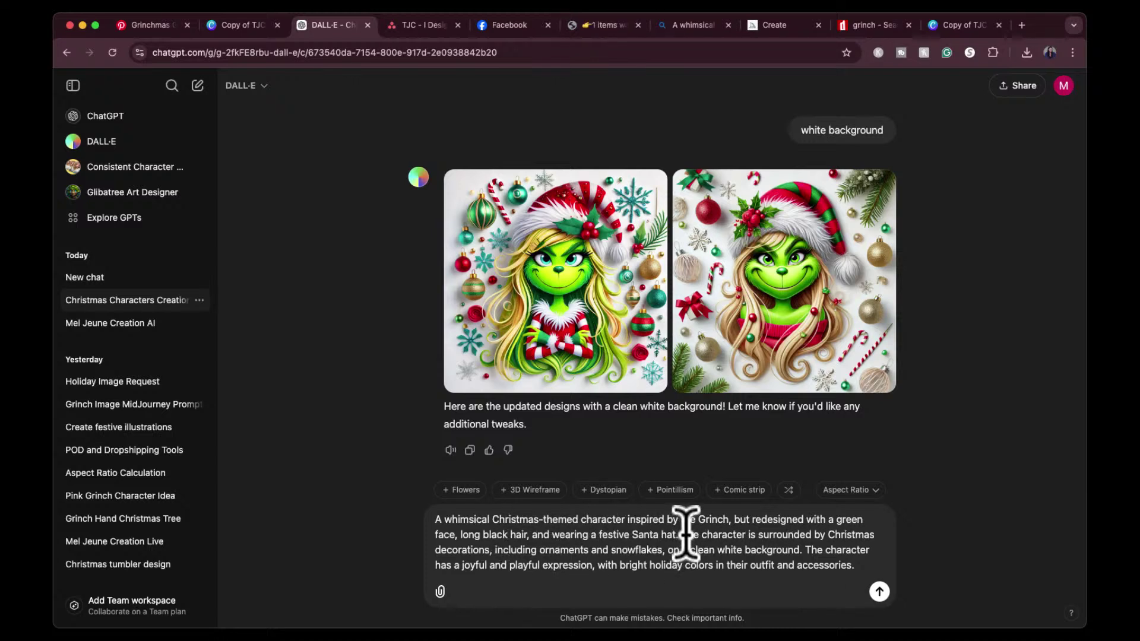
Replace the Christmas decorations wording with "She is standing up and holding a candy cane", generate the images and view the first one enlarged.
{"action": "left_click_drag", "start_coordinate": [684, 535], "coordinate": [665, 542]}
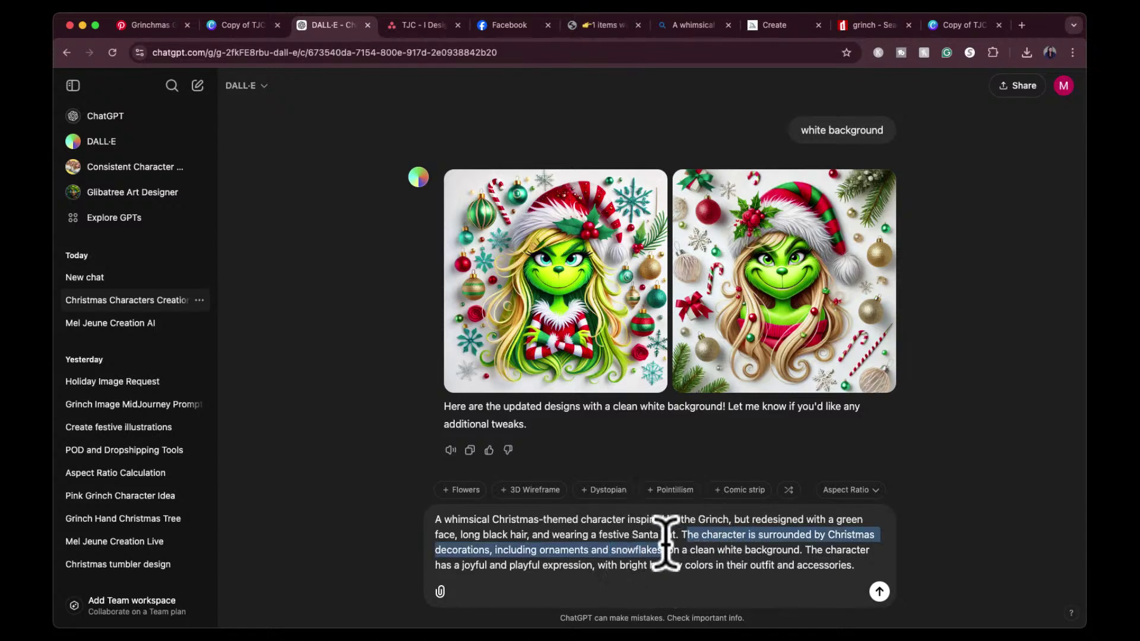
{"action": "type", "text": "She is s"}
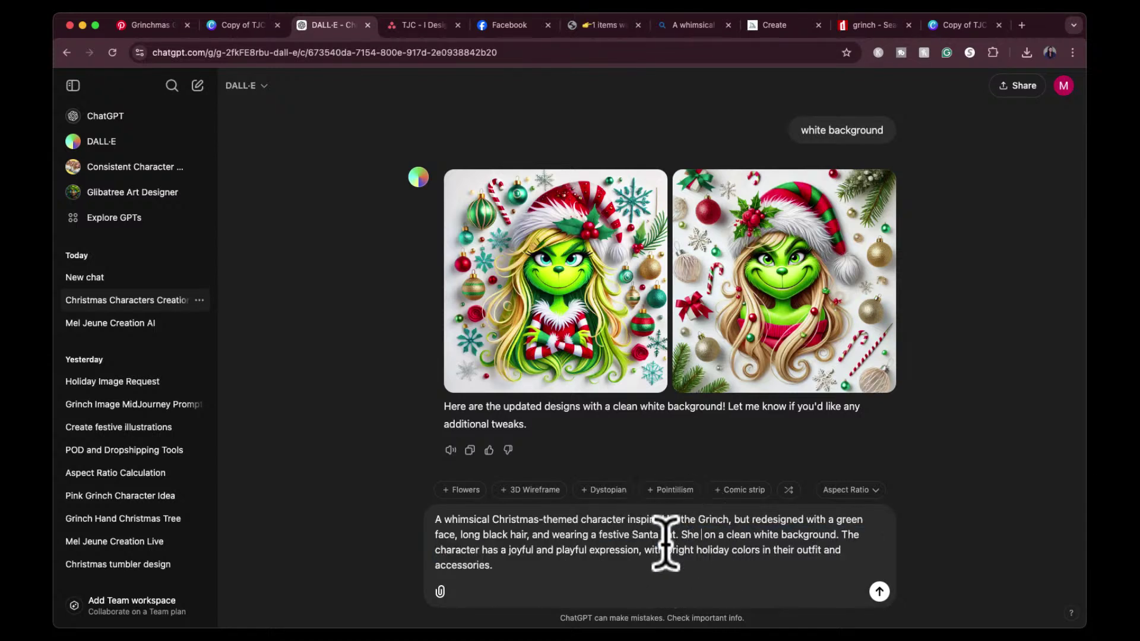
{"action": "type", "text": "tanding up"}
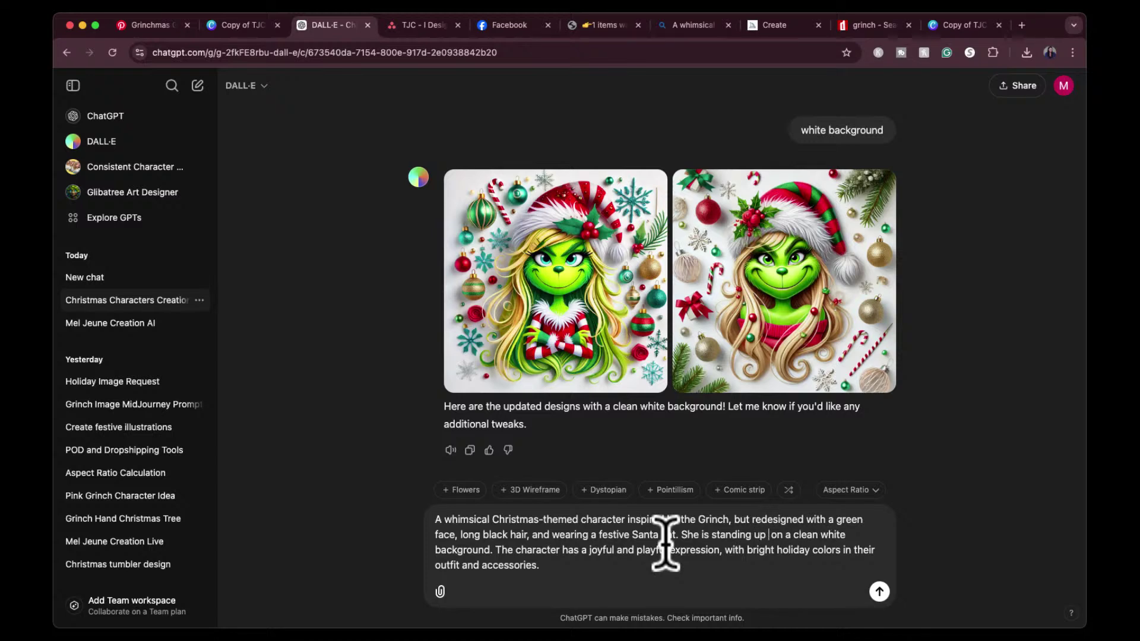
{"action": "type", "text": " and holding a candy cane"}
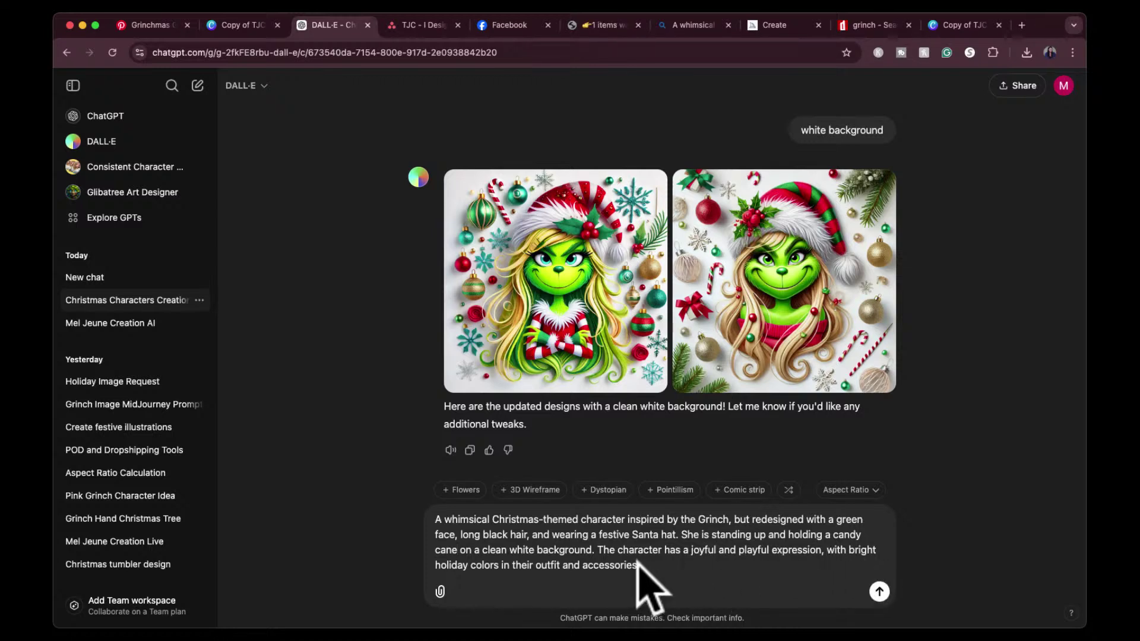
{"action": "left_click", "coordinate": [880, 592]}
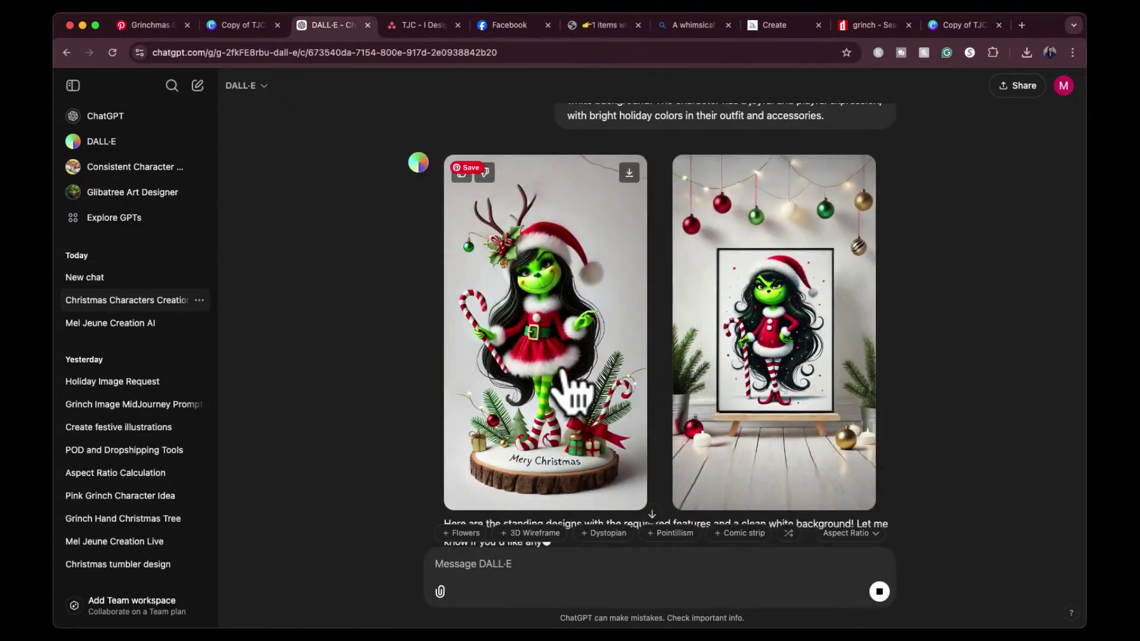
{"action": "left_click", "coordinate": [563, 389]}
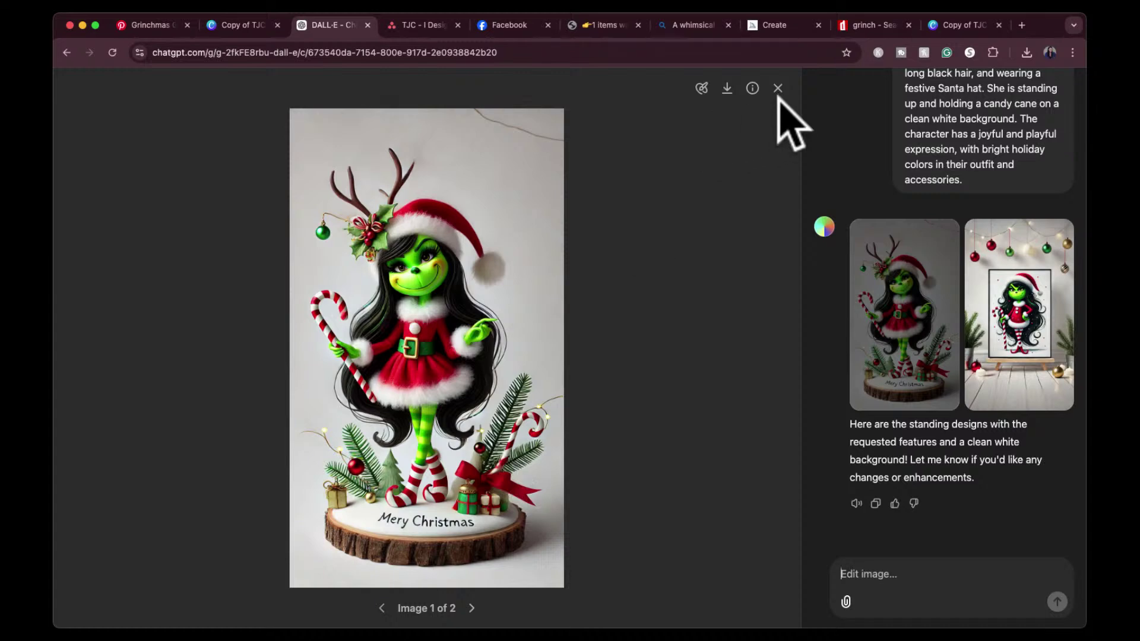
{"action": "left_click", "coordinate": [778, 88]}
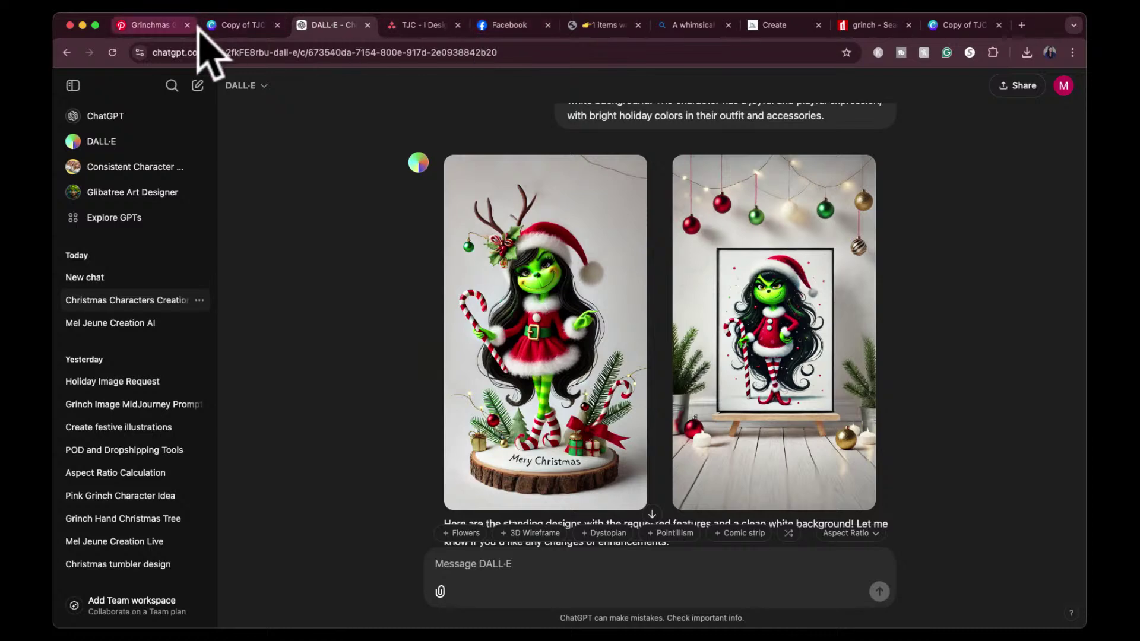
Capture the pink-outfit Grinch girl from the Grinchmas Eve pin, attach her to the DALL·E chat and request "create something similar".
{"action": "left_click", "coordinate": [156, 25]}
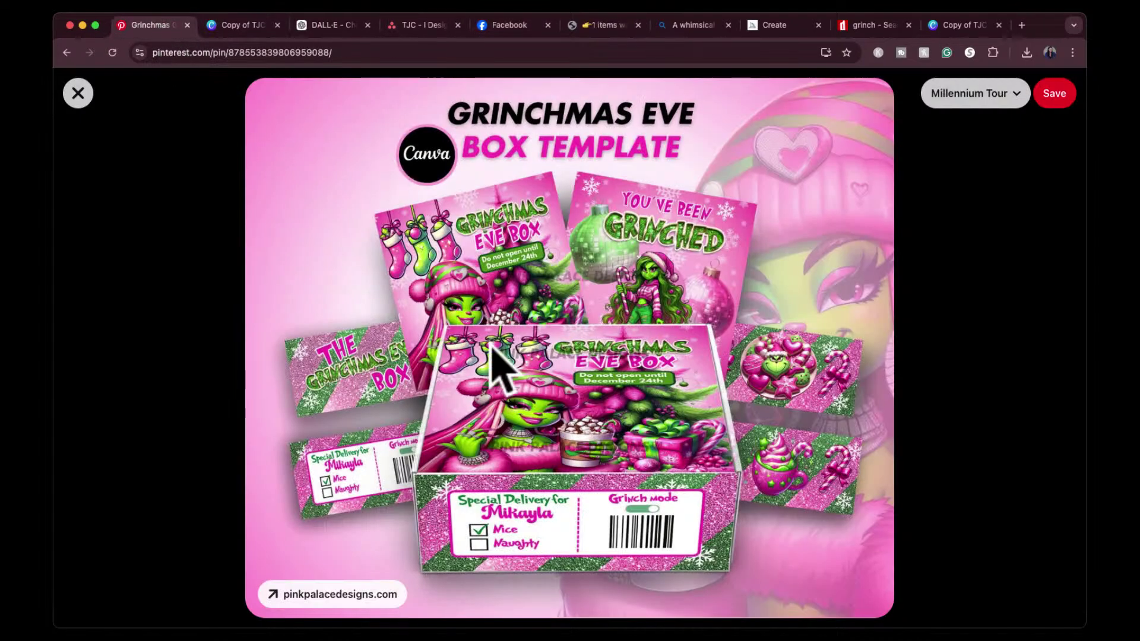
{"action": "key", "text": "super+shift+4"}
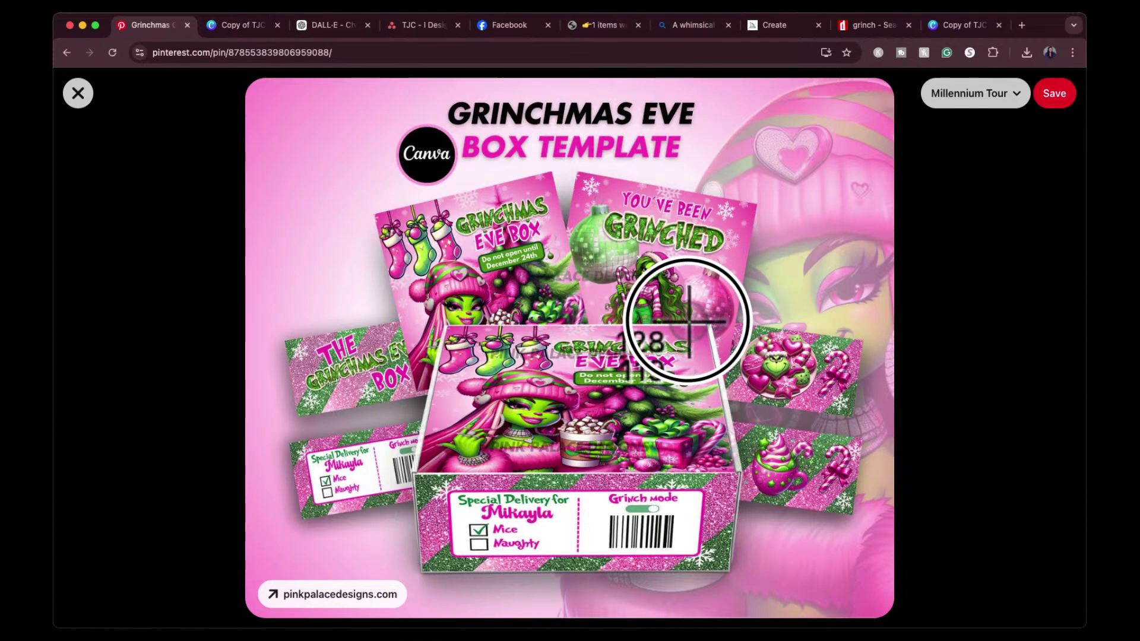
{"action": "key", "text": "Escape"}
{"action": "left_click", "coordinate": [331, 25]}
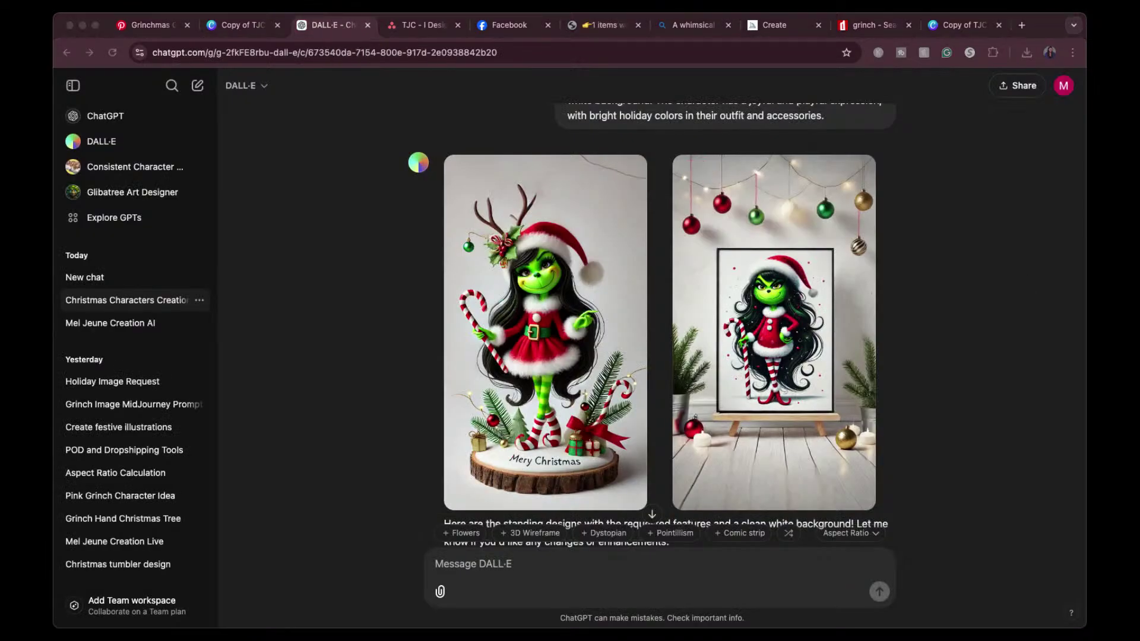
{"action": "left_click_drag", "start_coordinate": [843, 570], "coordinate": [727, 594]}
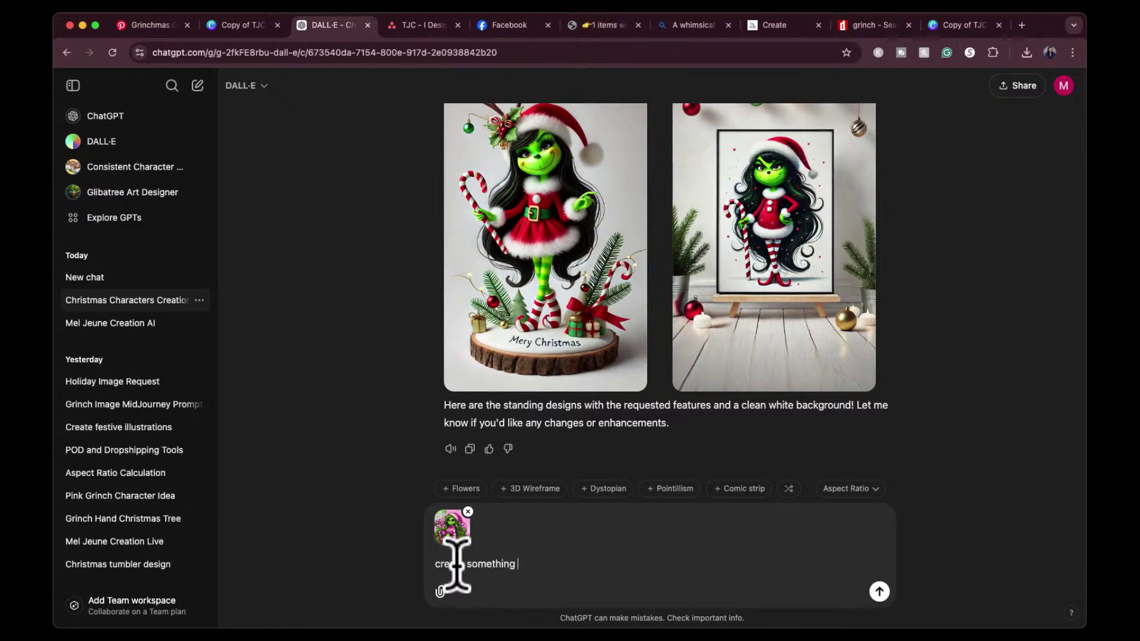
{"action": "key", "text": "Return"}
Copy the black-haired candy cane Grinch prompt from the chat and generate images from it in Bing Image Creator, replacing the old prompt.
{"action": "scroll", "coordinate": [524, 351], "scroll_direction": "up", "scroll_amount": 10}
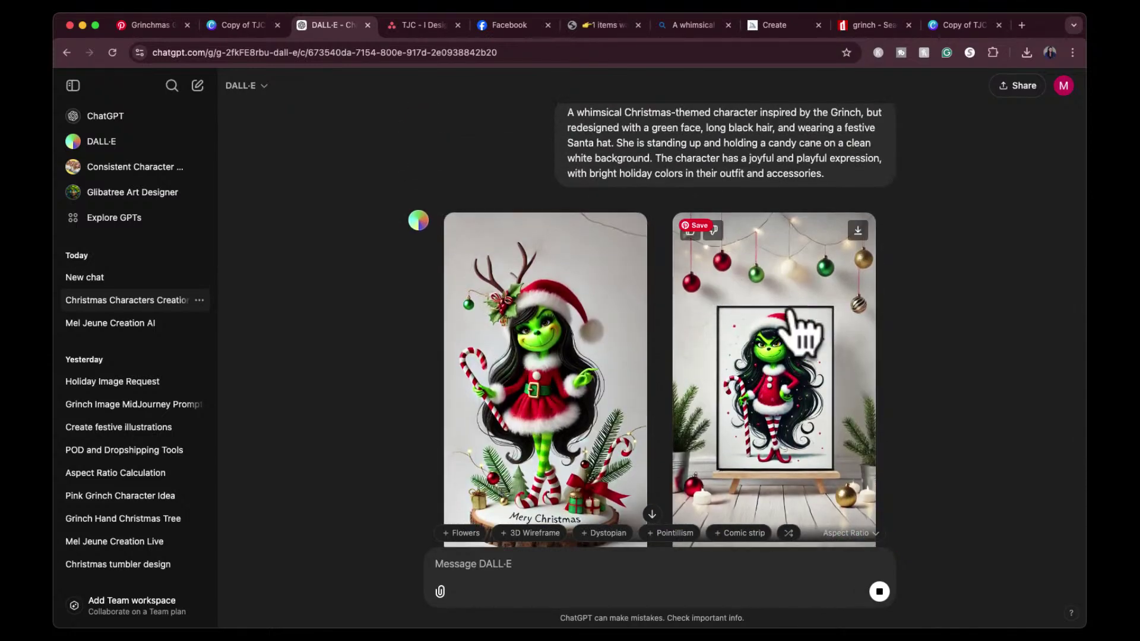
{"action": "scroll", "coordinate": [793, 285], "scroll_direction": "up", "scroll_amount": 2}
{"action": "left_click_drag", "start_coordinate": [828, 247], "coordinate": [568, 183]}
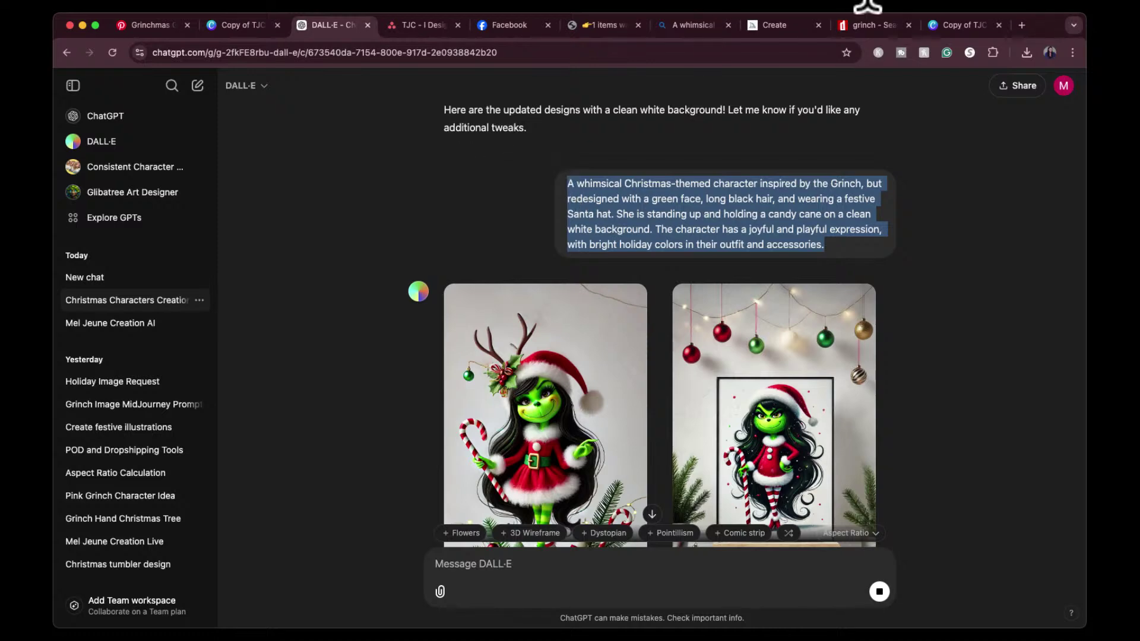
{"action": "left_click", "coordinate": [692, 27]}
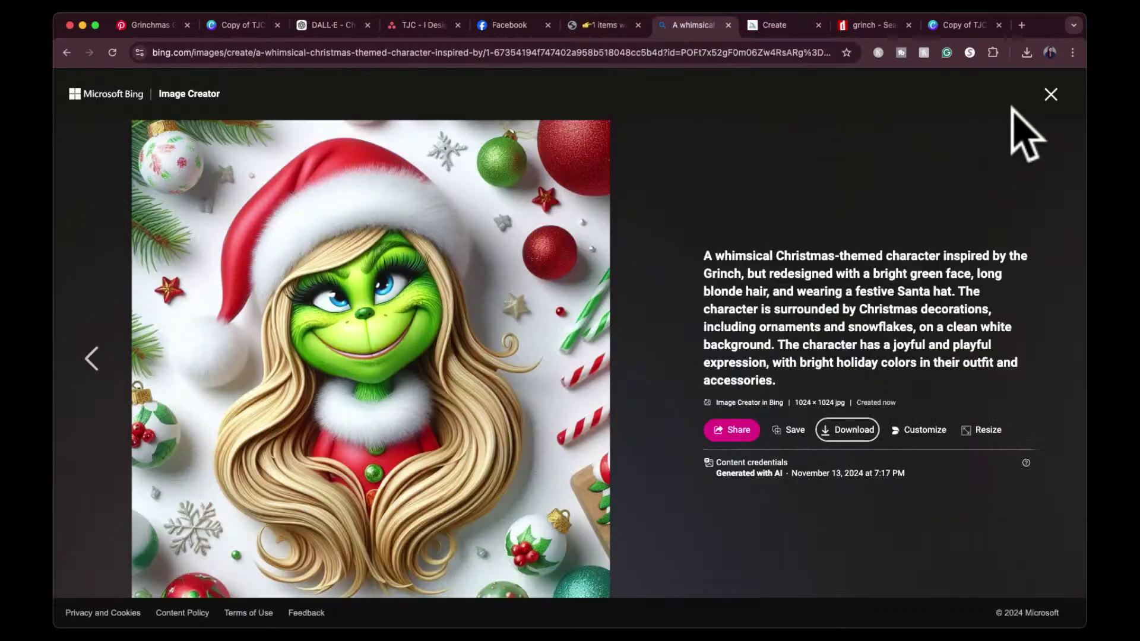
{"action": "left_click", "coordinate": [1051, 95]}
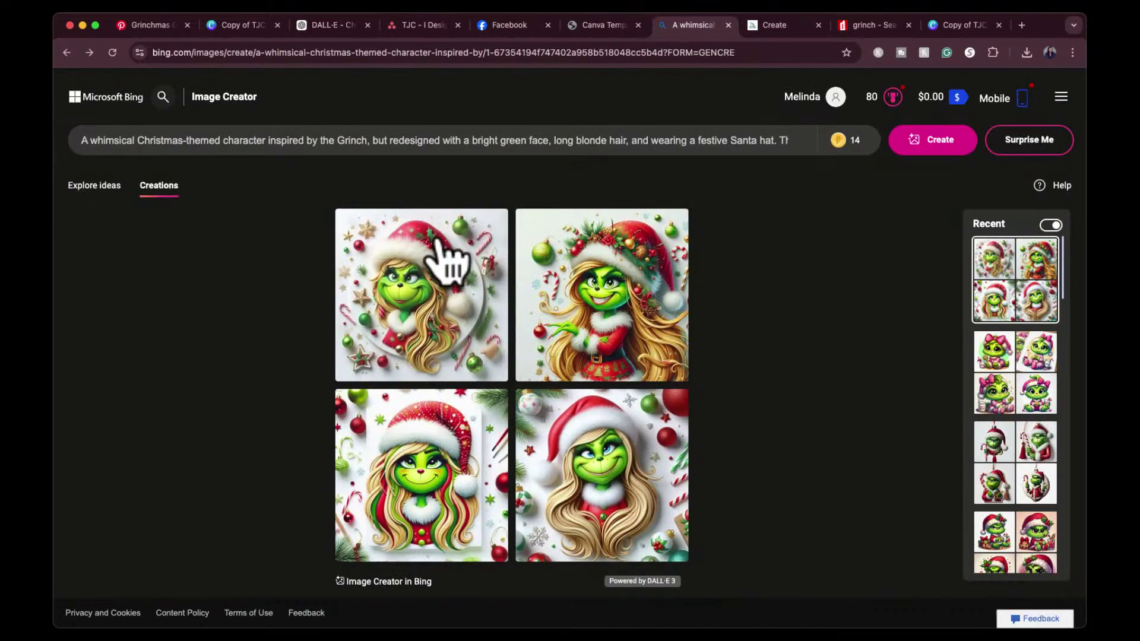
{"action": "triple_click", "coordinate": [441, 141]}
{"action": "key", "text": "super+v"}
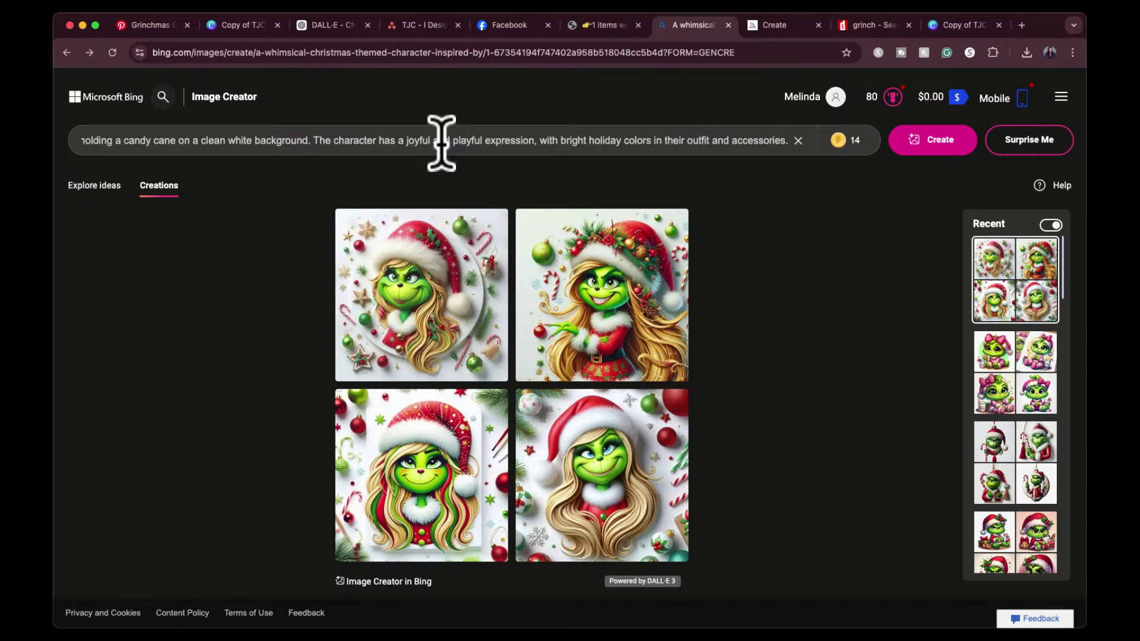
{"action": "left_click", "coordinate": [928, 143]}
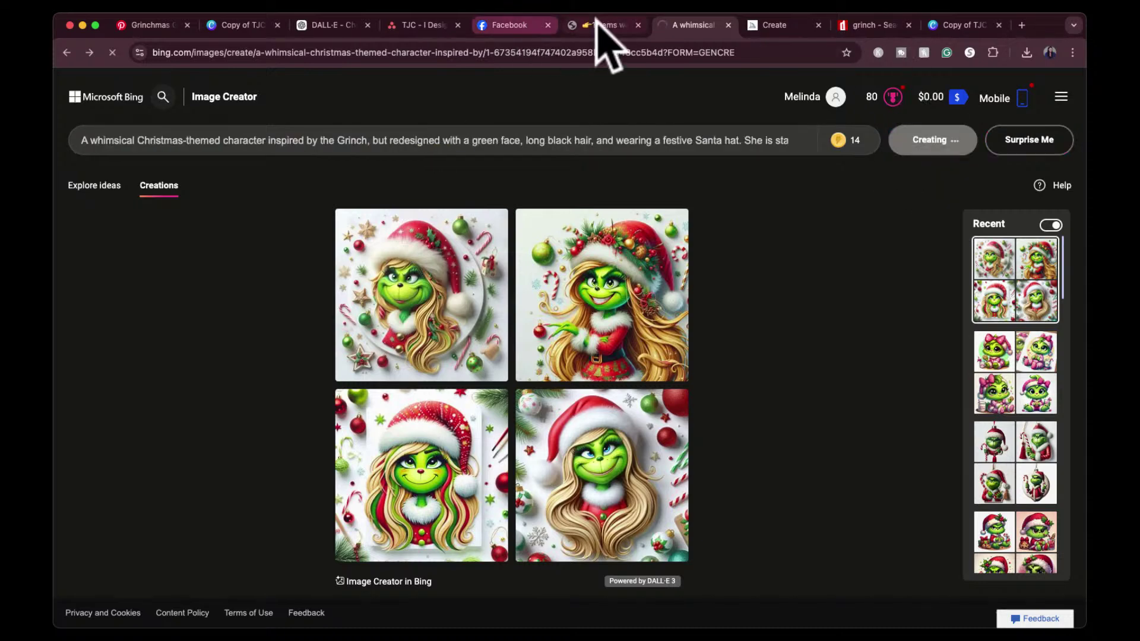
Return to the DALL·E chat and request the changes "give her an afro" and "white background" in two successive messages.
{"action": "left_click", "coordinate": [331, 25]}
{"action": "scroll", "coordinate": [416, 439], "scroll_direction": "down", "scroll_amount": 1}
{"action": "scroll", "coordinate": [407, 434], "scroll_direction": "down", "scroll_amount": 10}
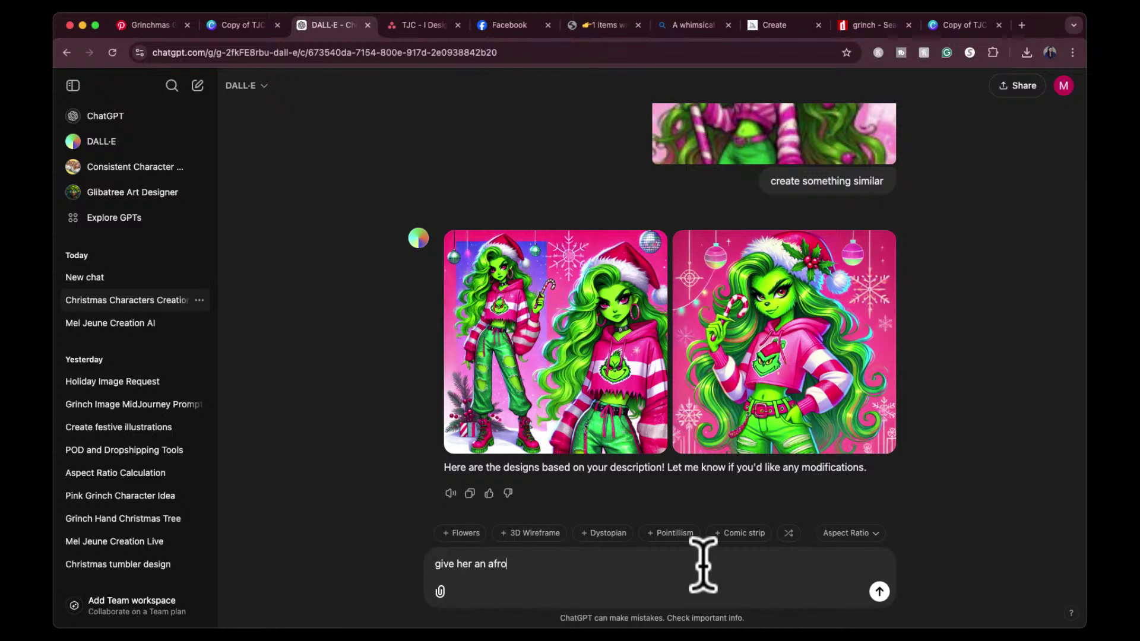
{"action": "key", "text": "Return"}
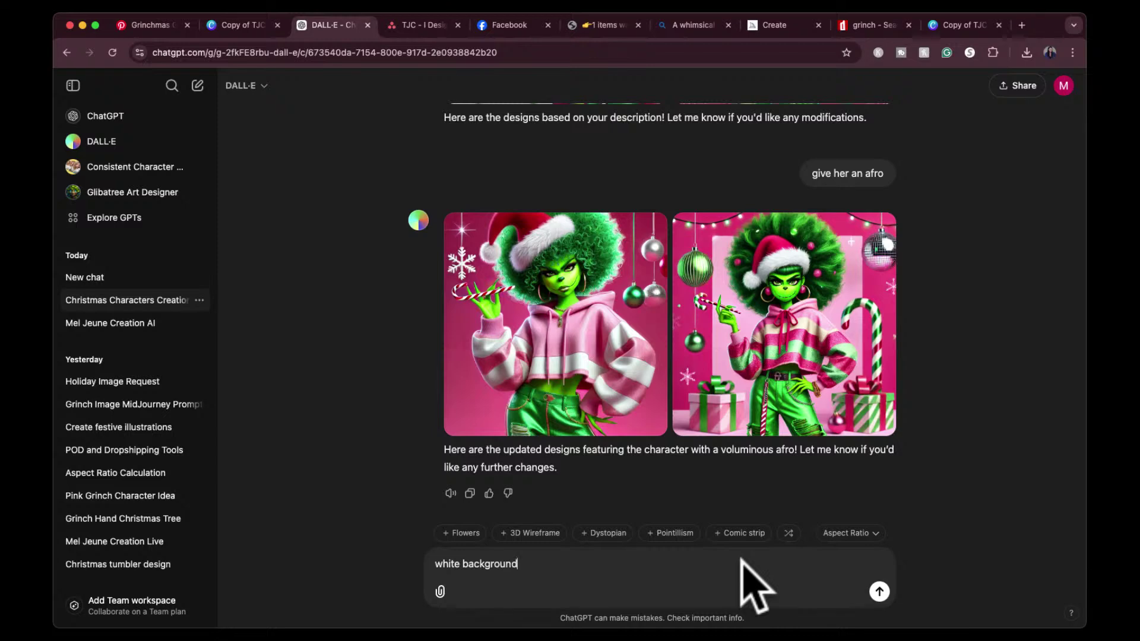
{"action": "key", "text": "Return"}
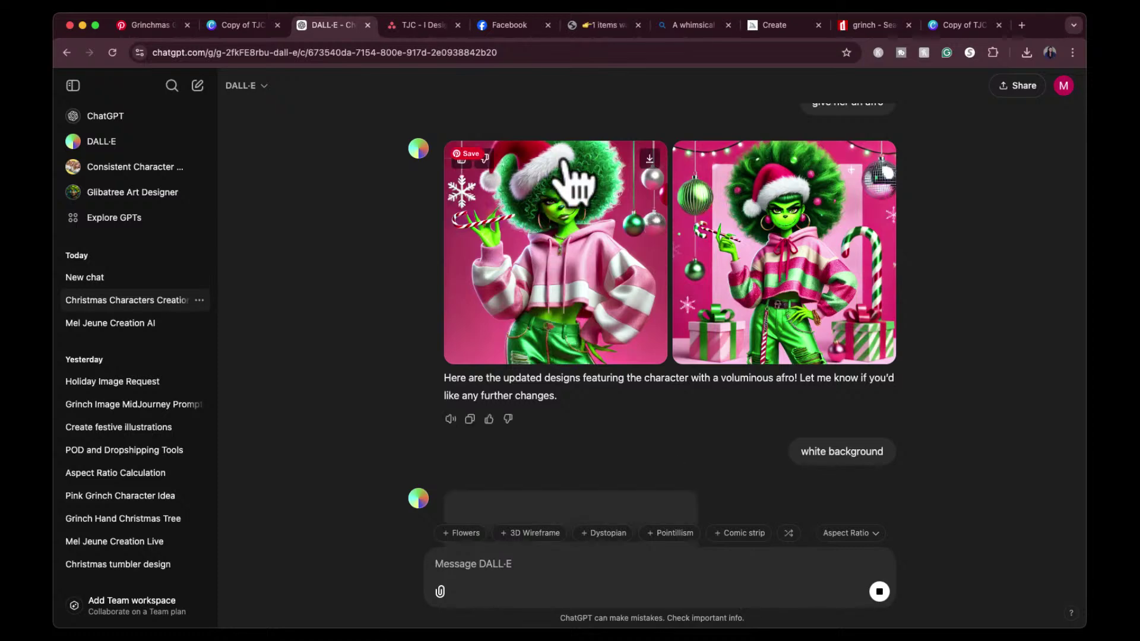
{"action": "scroll", "coordinate": [612, 192], "scroll_direction": "up", "scroll_amount": 5}
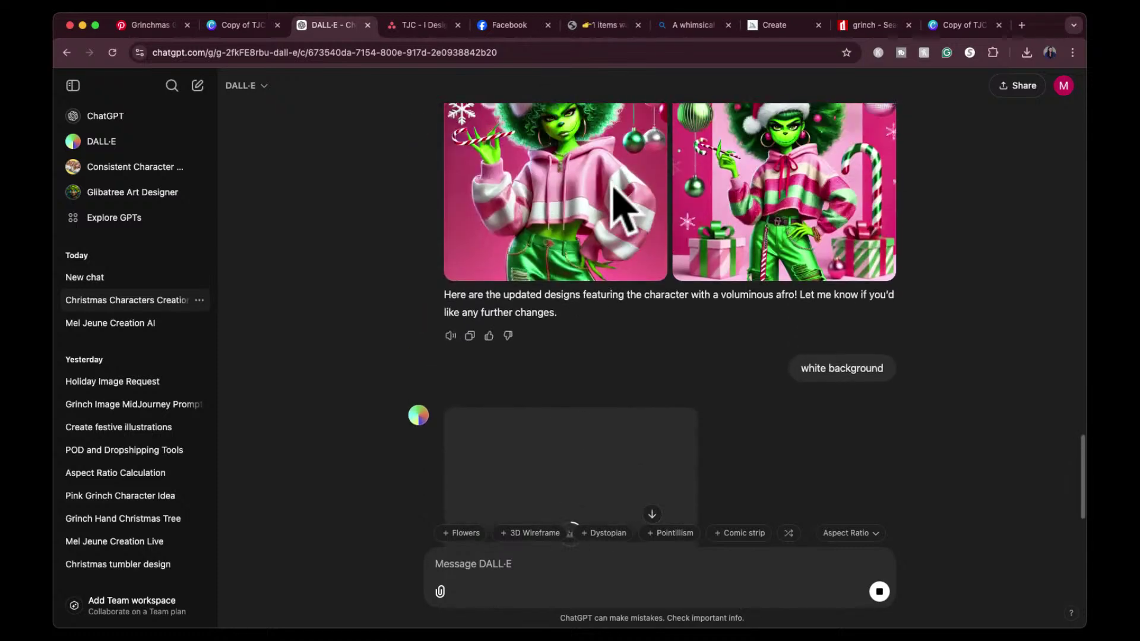
{"action": "scroll", "coordinate": [606, 273], "scroll_direction": "down", "scroll_amount": 5}
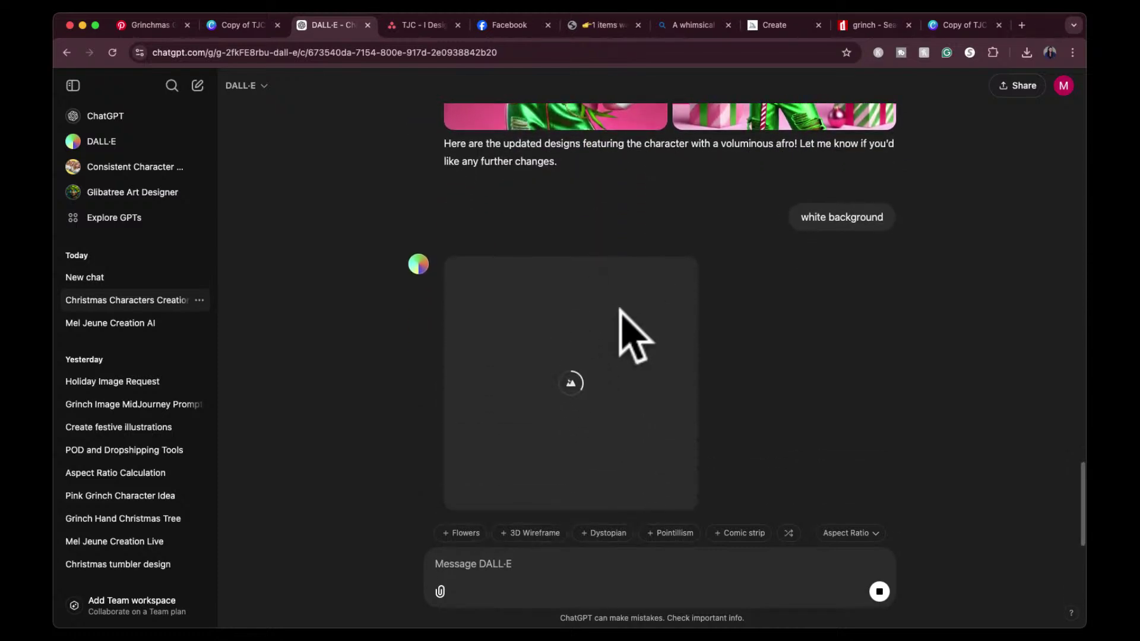
View the second black-haired Grinch image enlarged in Bing Image Creator and close it.
{"action": "left_click", "coordinate": [694, 31]}
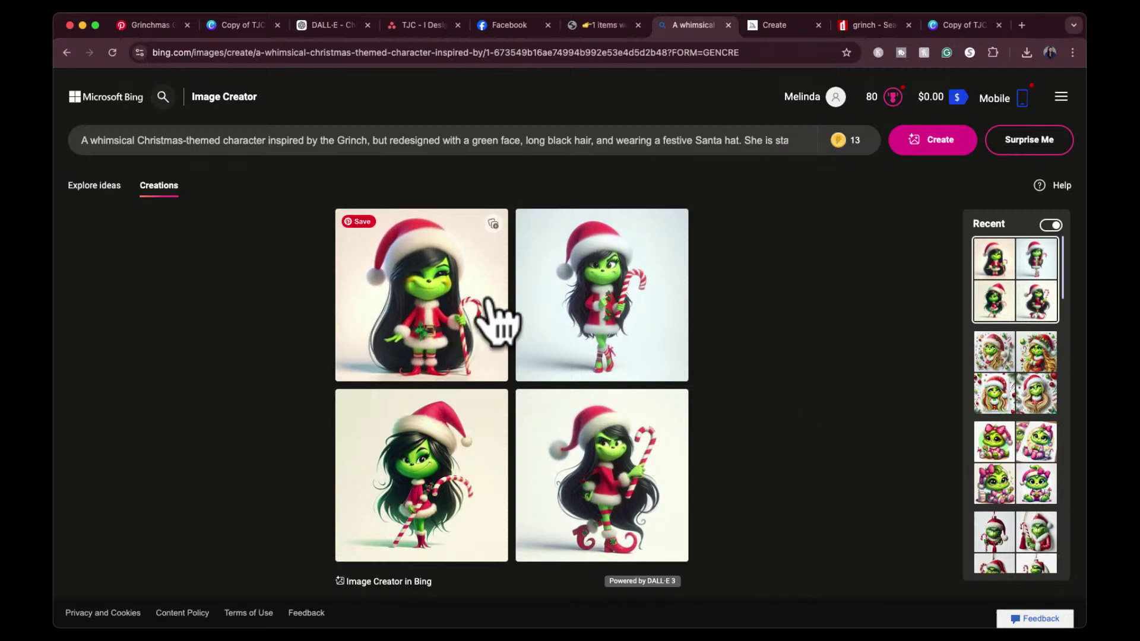
{"action": "left_click", "coordinate": [603, 324]}
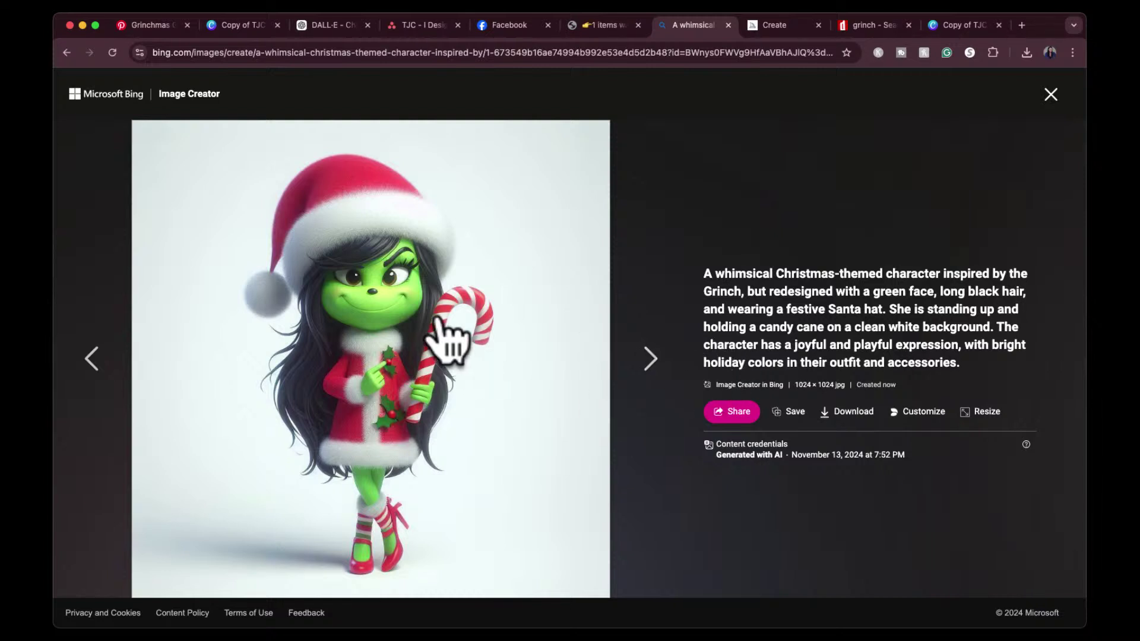
{"action": "left_click", "coordinate": [1046, 91]}
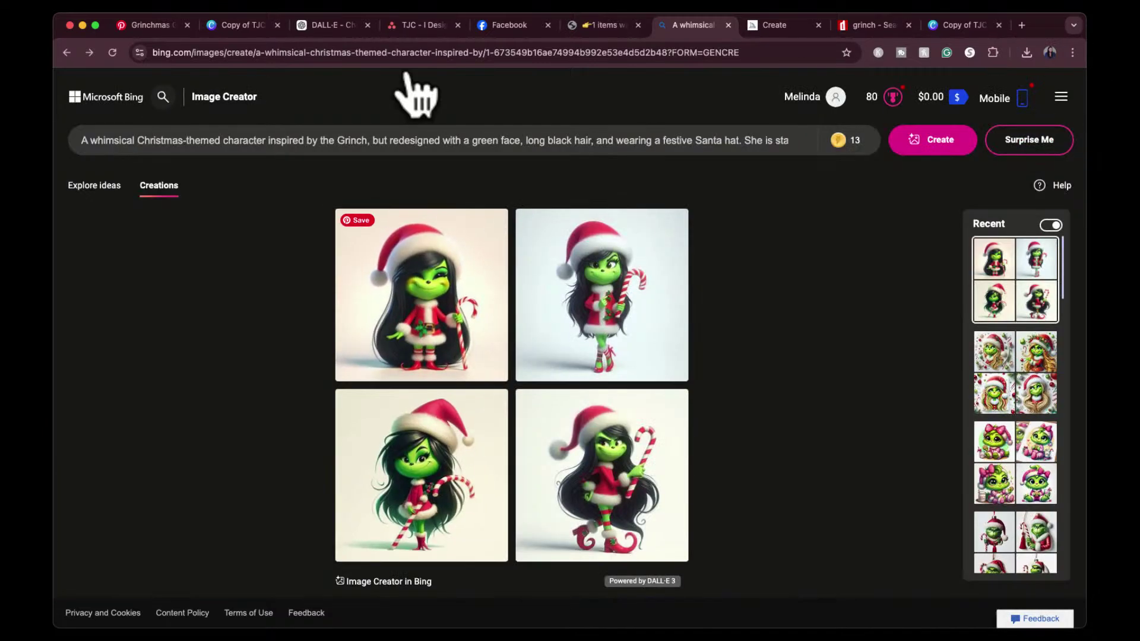
Return to the DALL·E chat, enlarge the first white-background afro image and copy its prompt.
{"action": "left_click", "coordinate": [337, 27]}
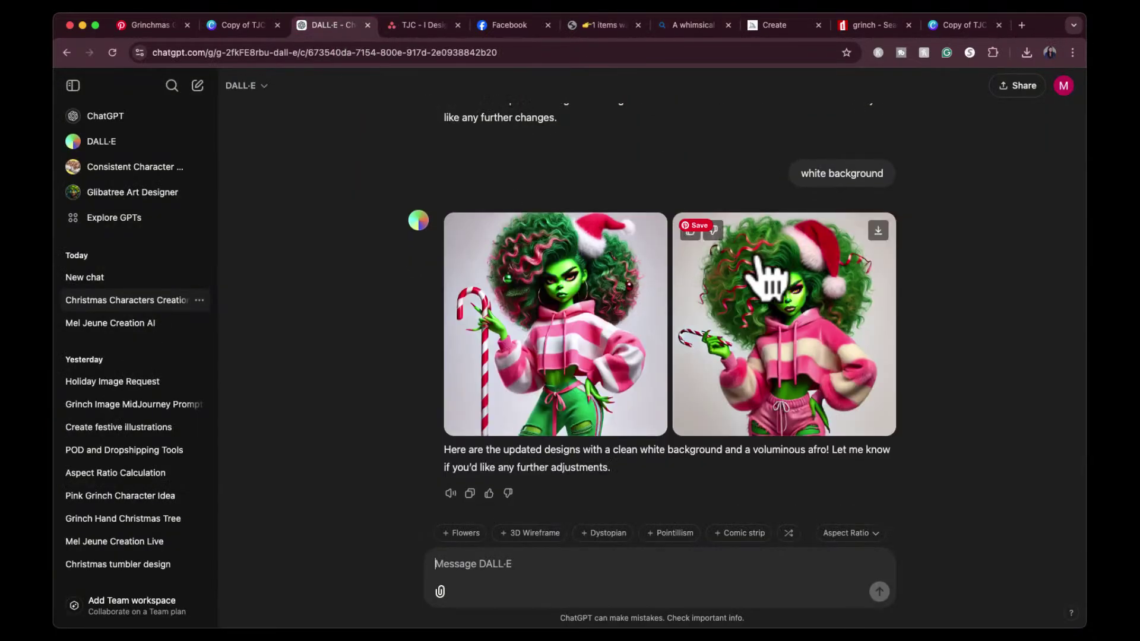
{"action": "left_click", "coordinate": [534, 306]}
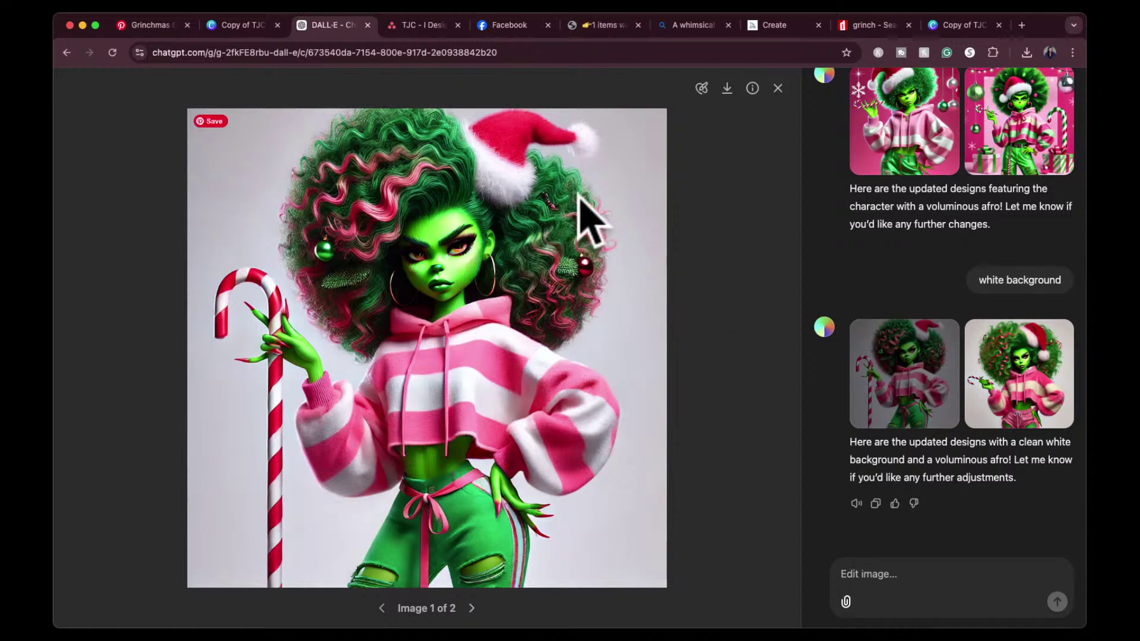
{"action": "left_click", "coordinate": [753, 89]}
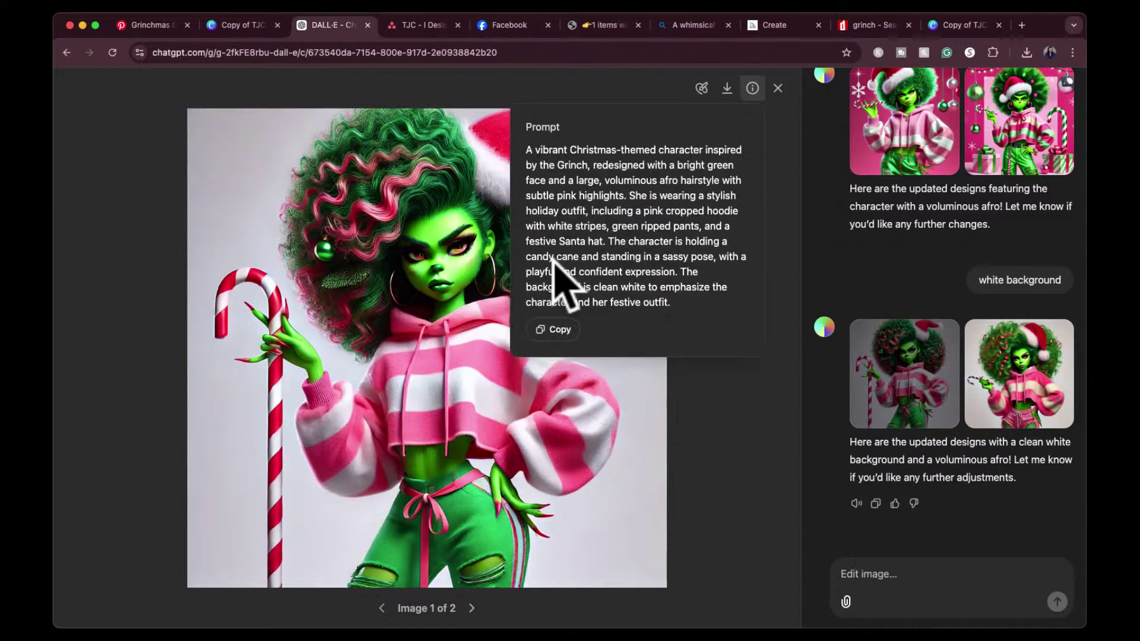
{"action": "left_click", "coordinate": [555, 330]}
Replace the prompt in Bing Image Creator with the copied afro Grinch prompt and generate the images.
{"action": "left_click", "coordinate": [683, 25]}
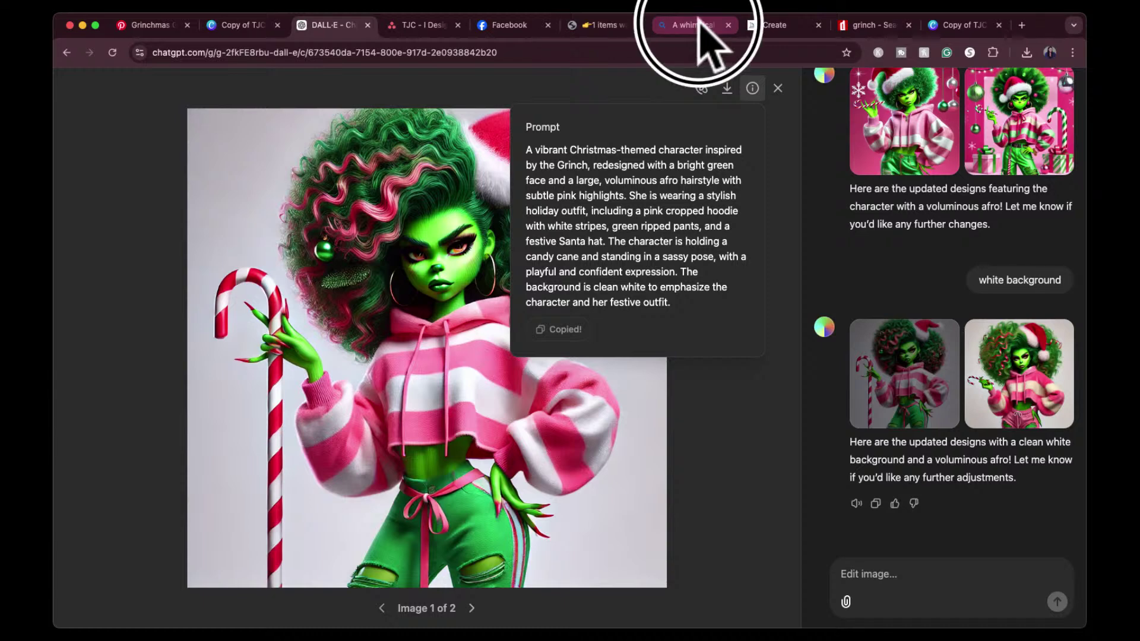
{"action": "left_click", "coordinate": [520, 146]}
{"action": "key", "text": "super+a"}
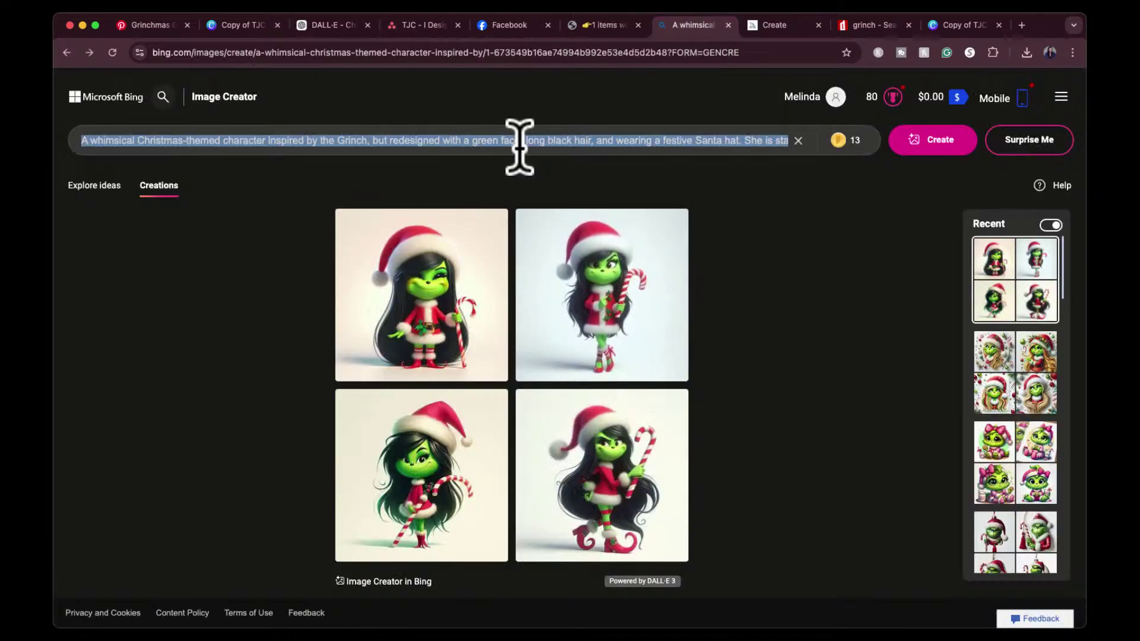
{"action": "key", "text": "super+v"}
{"action": "key", "text": "Return"}
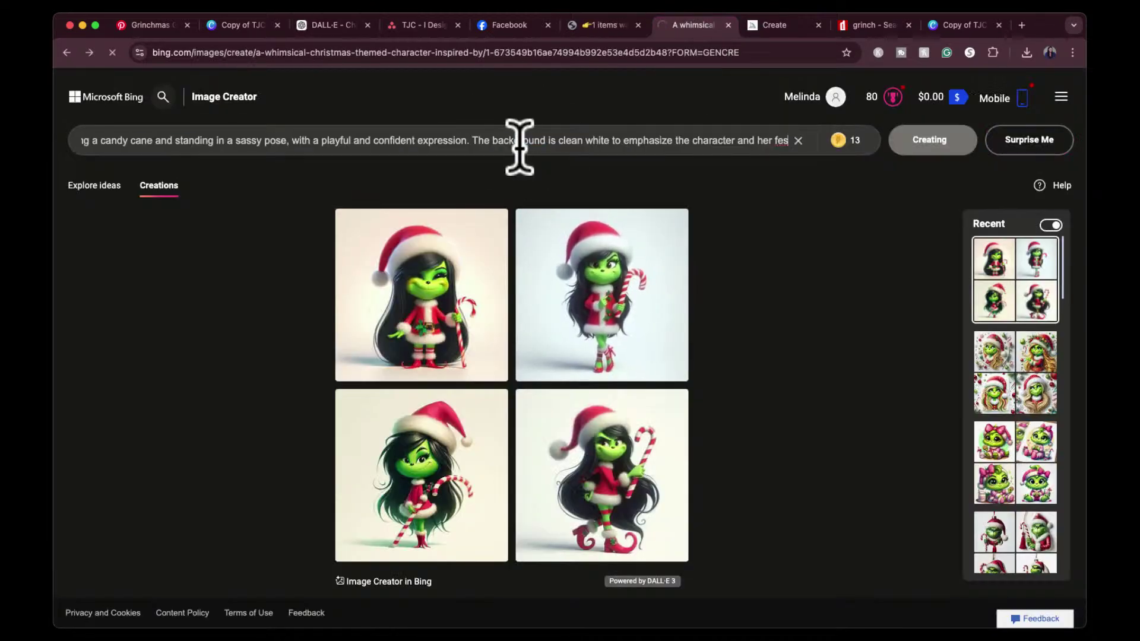
Switch to Midjourney, close the enlarged blonde Grinch image and generate images from the copied afro Grinch prompt.
{"action": "left_click", "coordinate": [788, 29]}
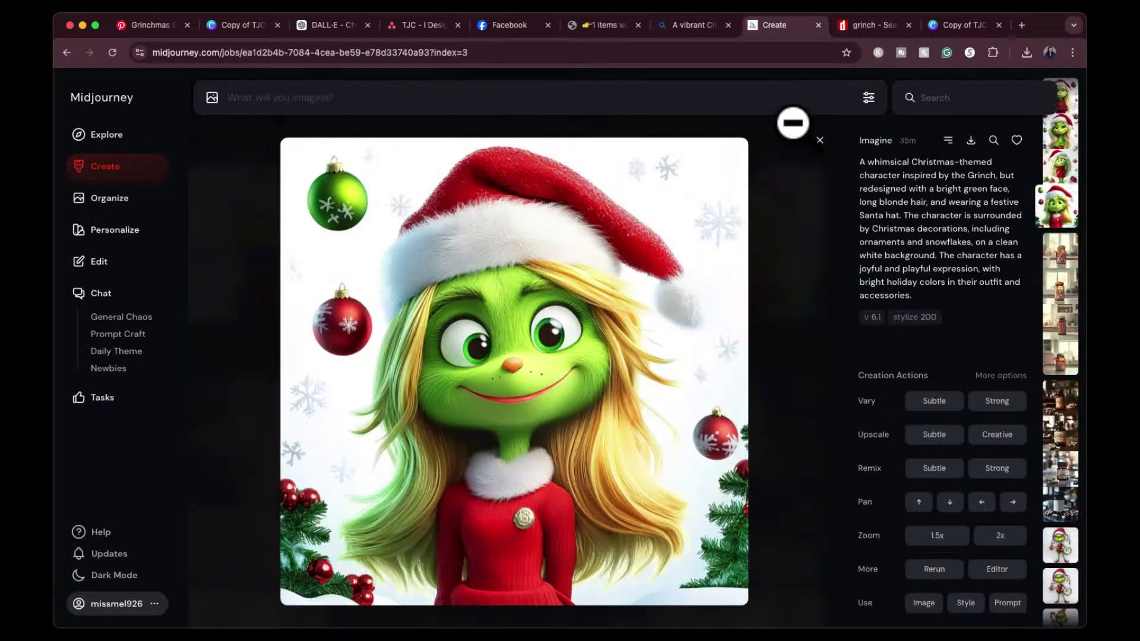
{"action": "left_click", "coordinate": [819, 141]}
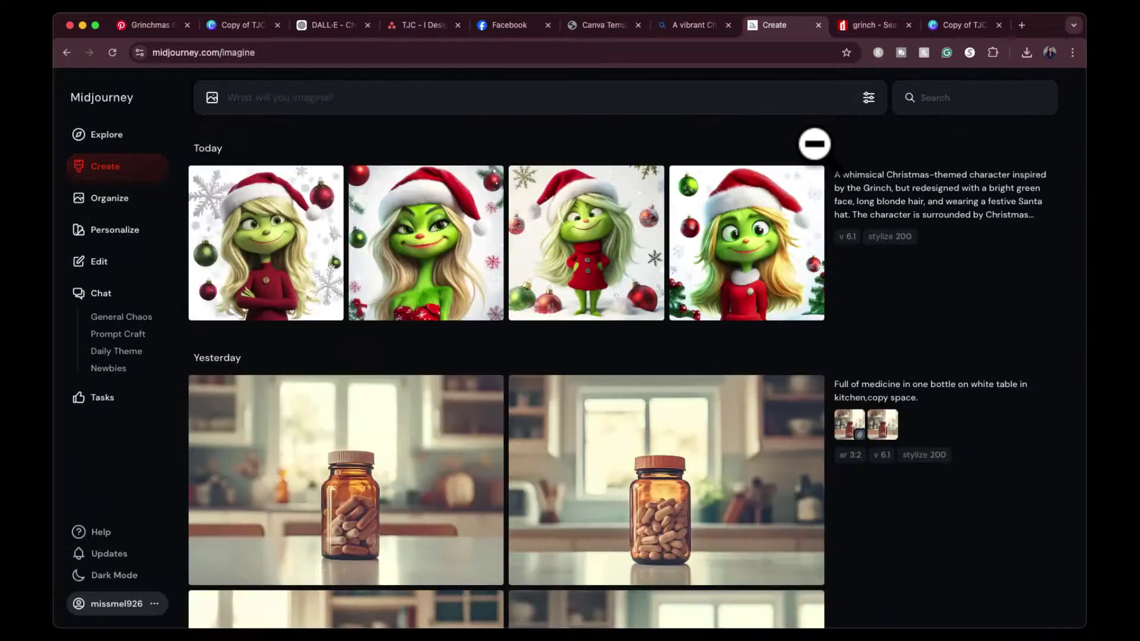
{"action": "left_click", "coordinate": [475, 97]}
{"action": "key", "text": "super+v"}
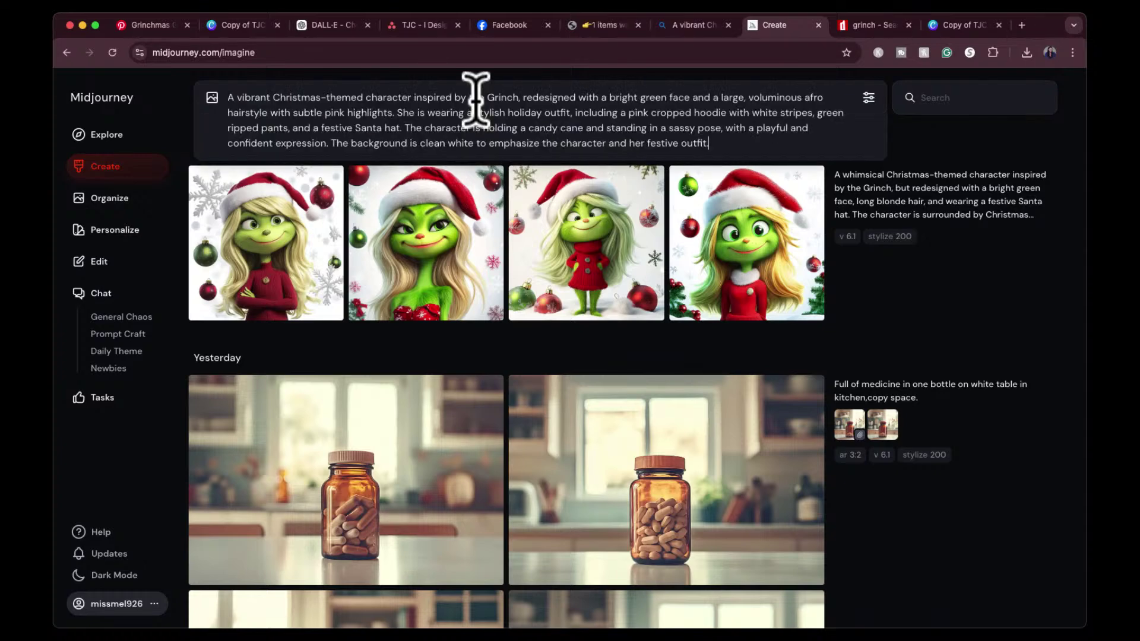
{"action": "key", "text": "Return"}
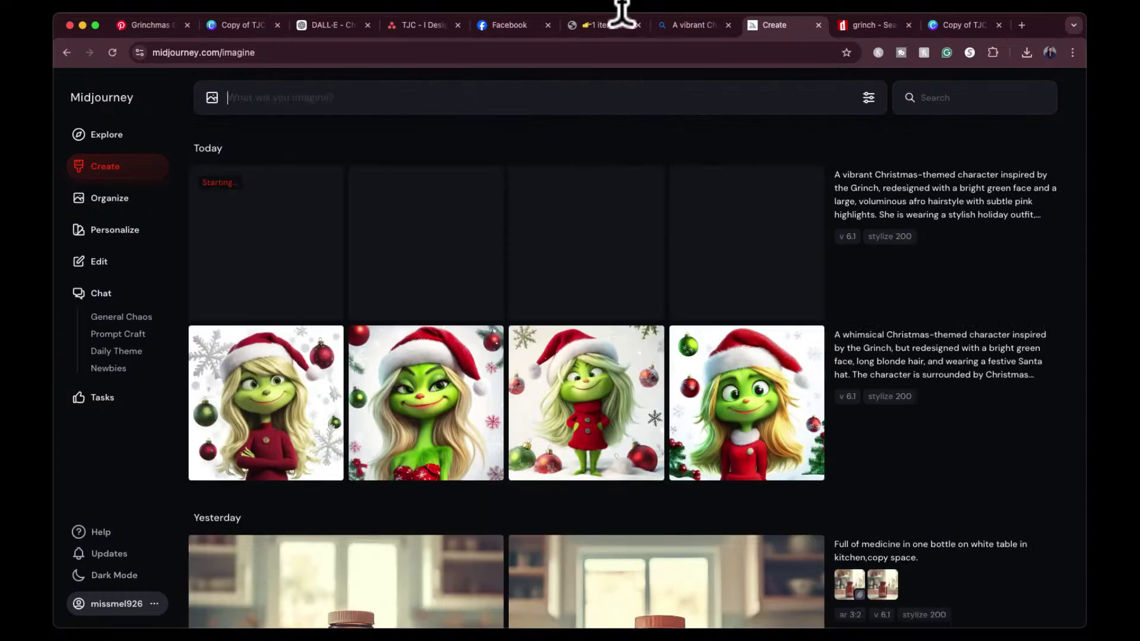
In Bing Image Creator, view the third afro Grinch image enlarged, and download the fourth one with the ripped green shorts.
{"action": "left_click", "coordinate": [677, 24]}
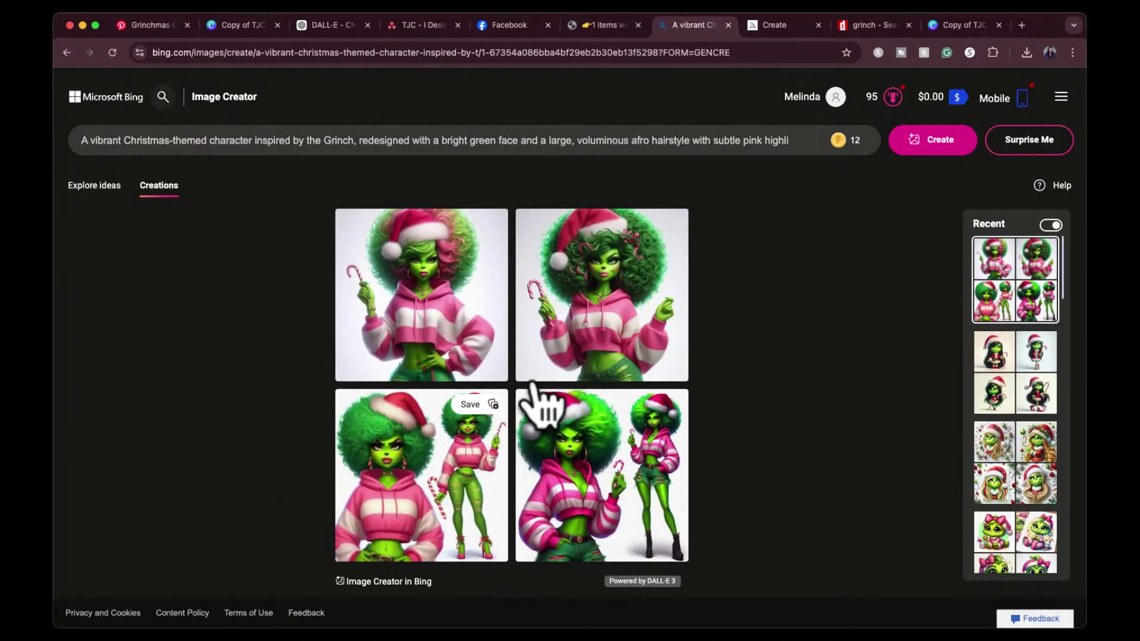
{"action": "left_click", "coordinate": [417, 483]}
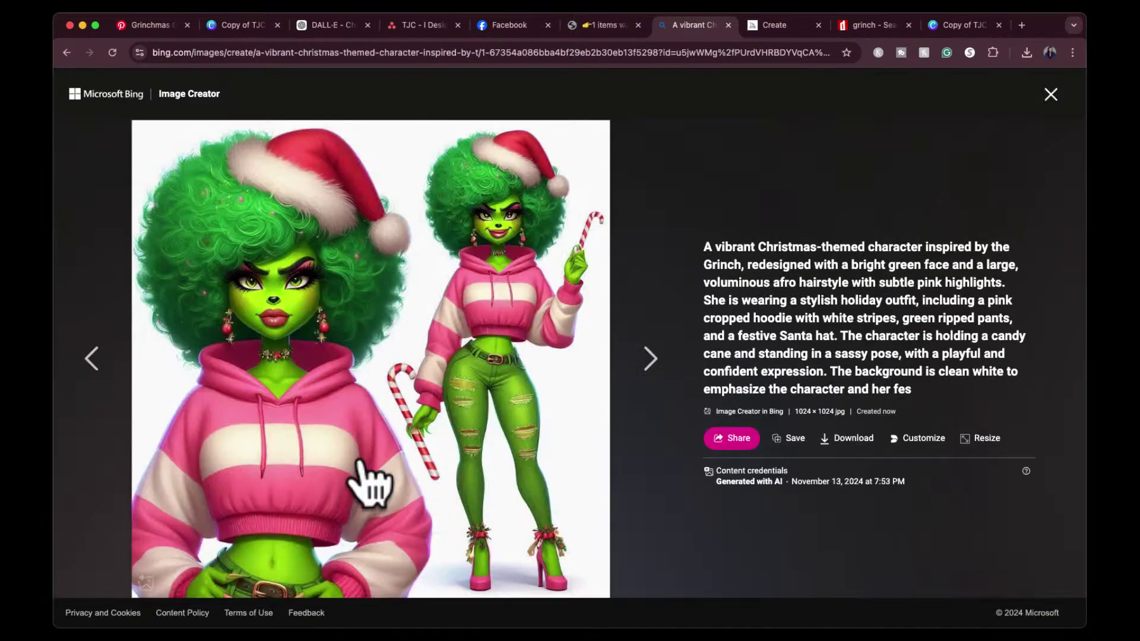
{"action": "left_click", "coordinate": [1051, 96]}
{"action": "left_click", "coordinate": [655, 466]}
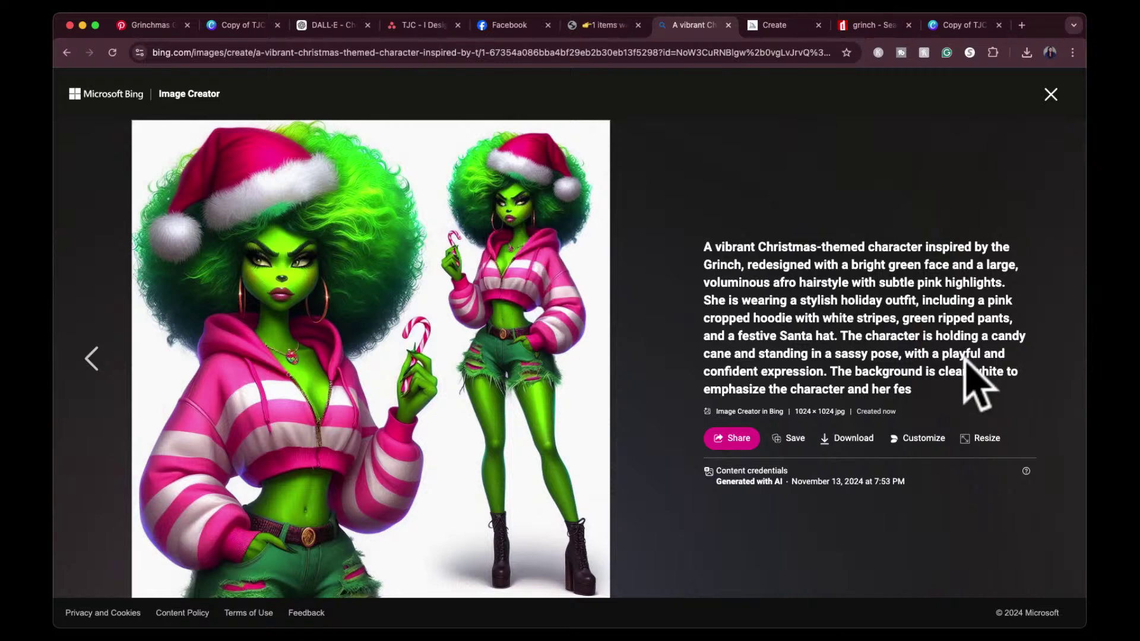
{"action": "left_click", "coordinate": [854, 438]}
{"action": "left_click", "coordinate": [1050, 95]}
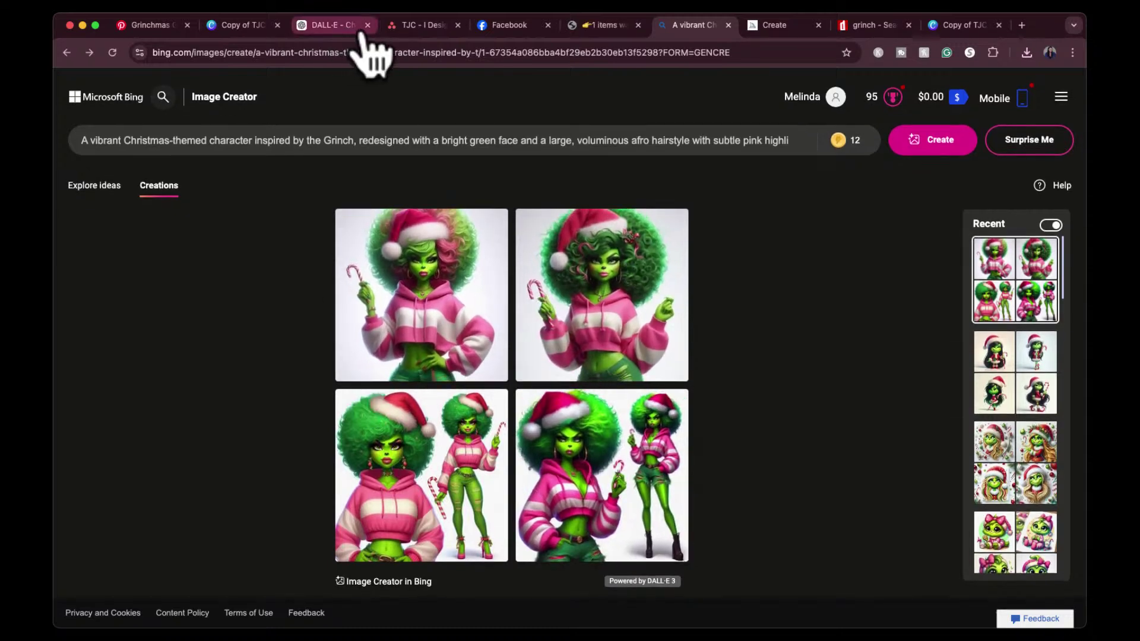
Hide the prompt details of the enlarged afro image in ChatGPT and switch to the Grinchmas box template kit in Canva.
{"action": "left_click", "coordinate": [332, 25]}
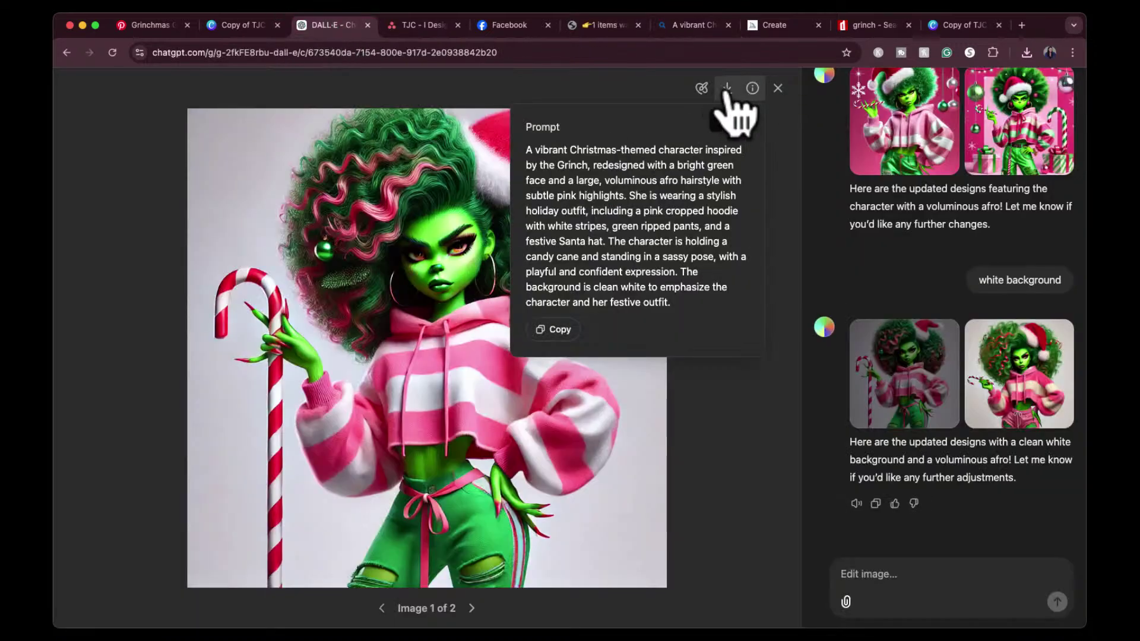
{"action": "left_click", "coordinate": [752, 88]}
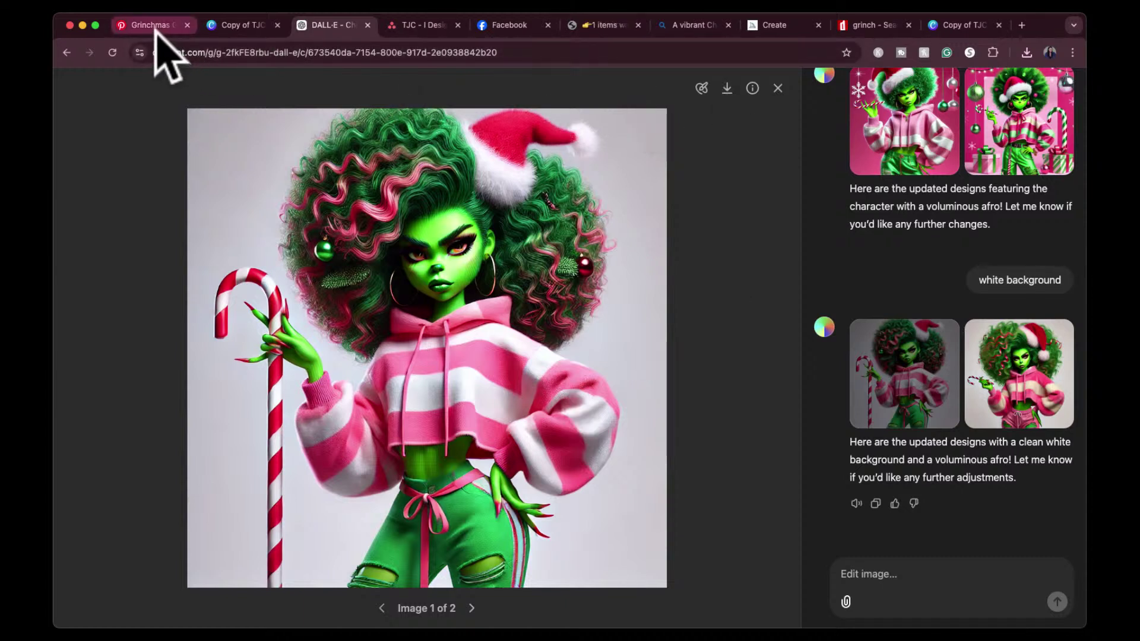
{"action": "left_click", "coordinate": [238, 26]}
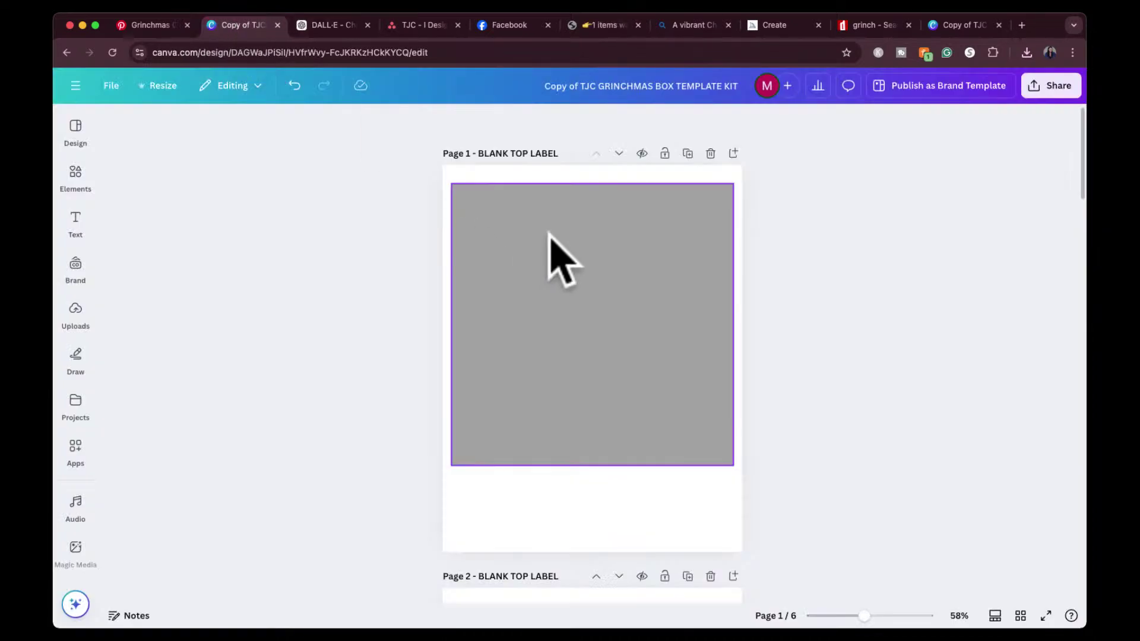
Add a square shape to page 1 and enlarge it to cover the whole grey label area.
{"action": "left_click", "coordinate": [76, 178]}
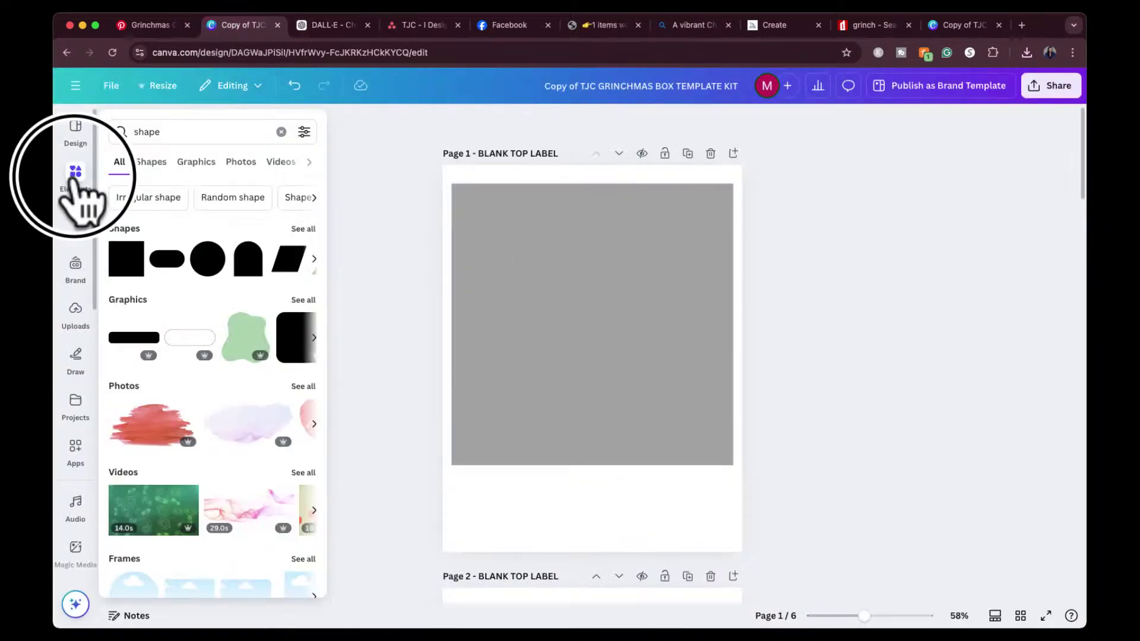
{"action": "left_click", "coordinate": [134, 246]}
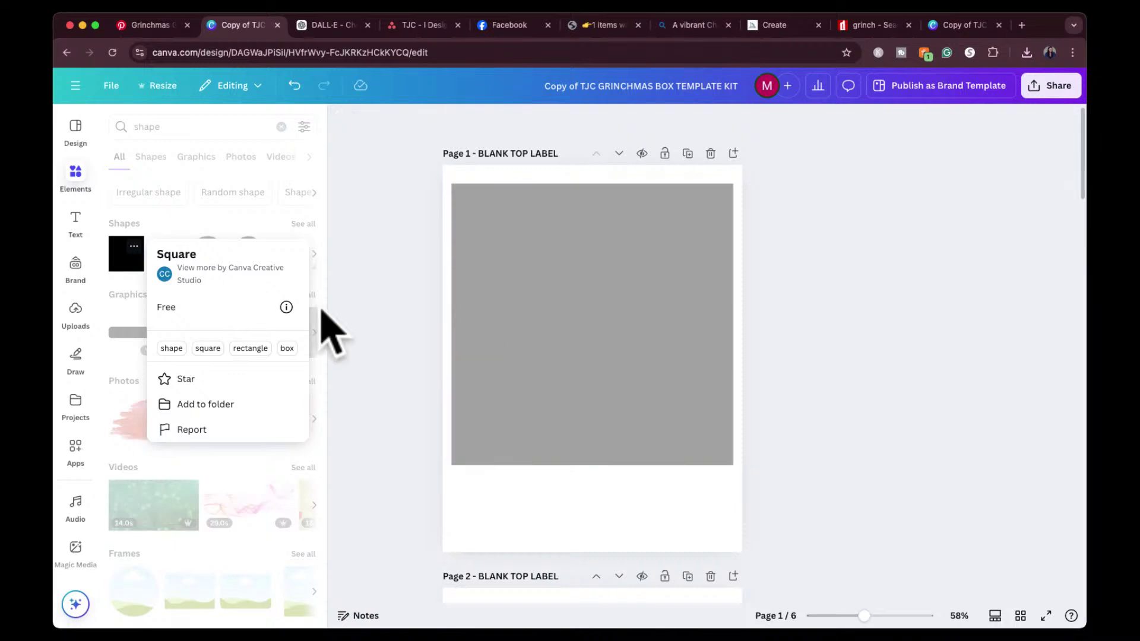
{"action": "left_click", "coordinate": [126, 262]}
{"action": "left_click", "coordinate": [126, 258]}
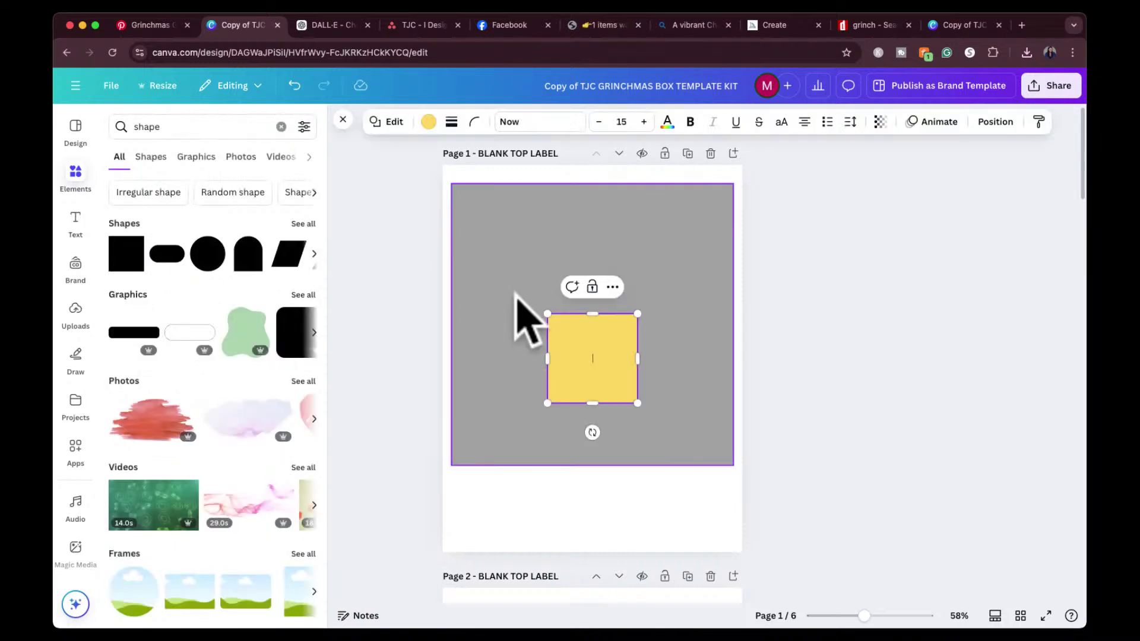
{"action": "left_click", "coordinate": [870, 369]}
{"action": "left_click_drag", "start_coordinate": [581, 376], "coordinate": [733, 224]}
{"action": "left_click_drag", "start_coordinate": [591, 275], "coordinate": [593, 466]}
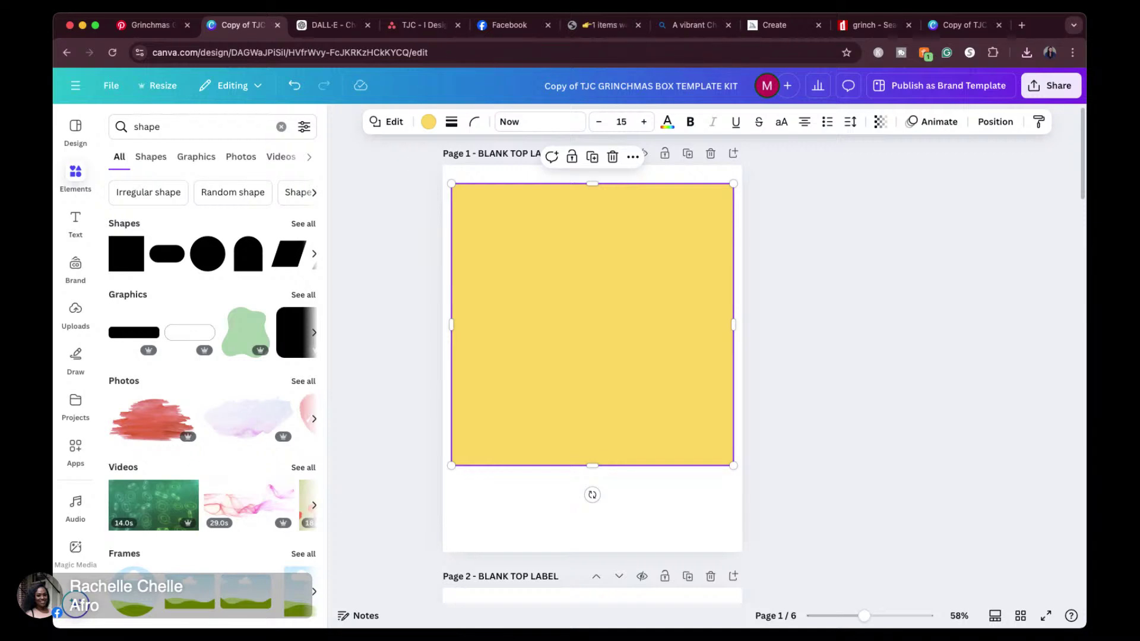
Recolor the label square on page 1 white.
{"action": "left_click", "coordinate": [428, 122]}
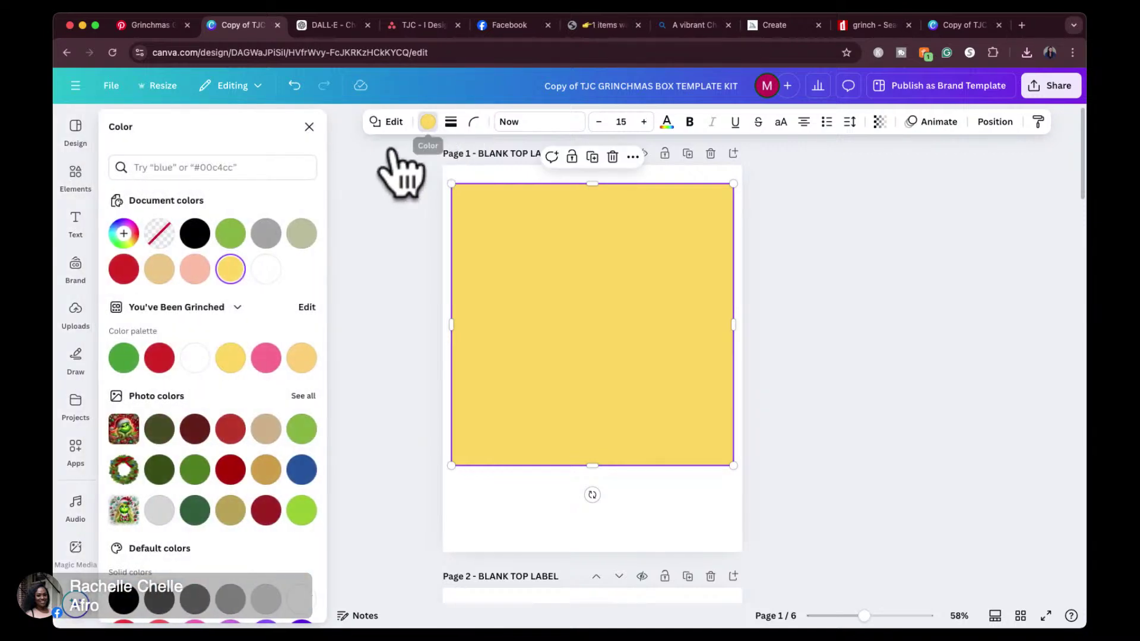
{"action": "left_click", "coordinate": [265, 269]}
{"action": "key", "text": "Escape"}
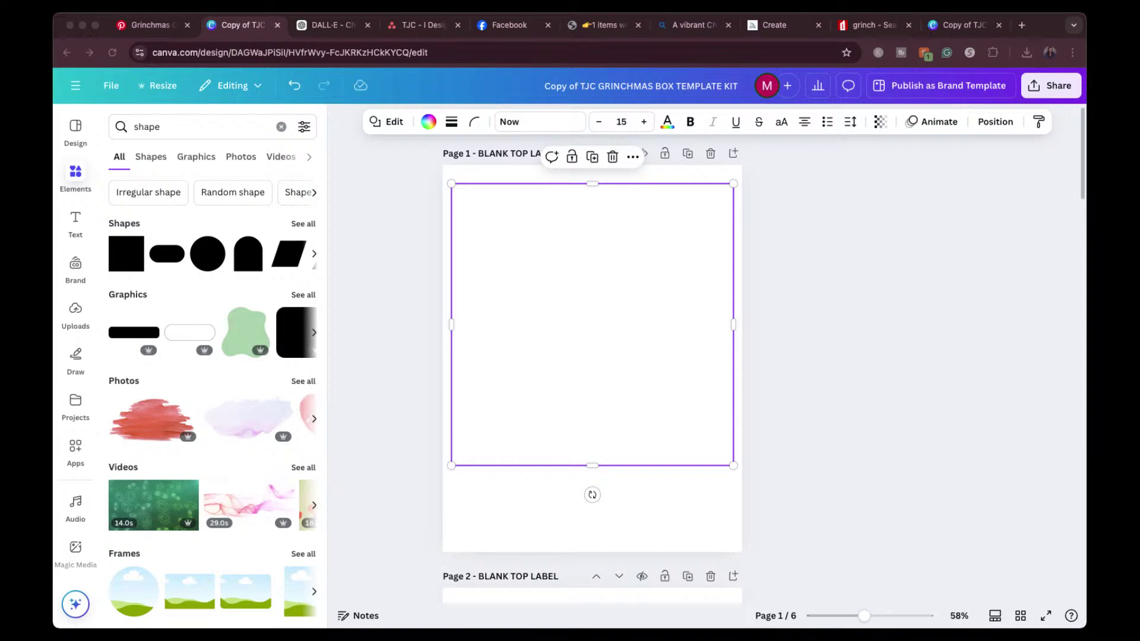
Place the downloaded afro Grinch image on the page 1 label and recolor the square behind it palette red.
{"action": "left_click_drag", "start_coordinate": [1075, 335], "coordinate": [628, 300]}
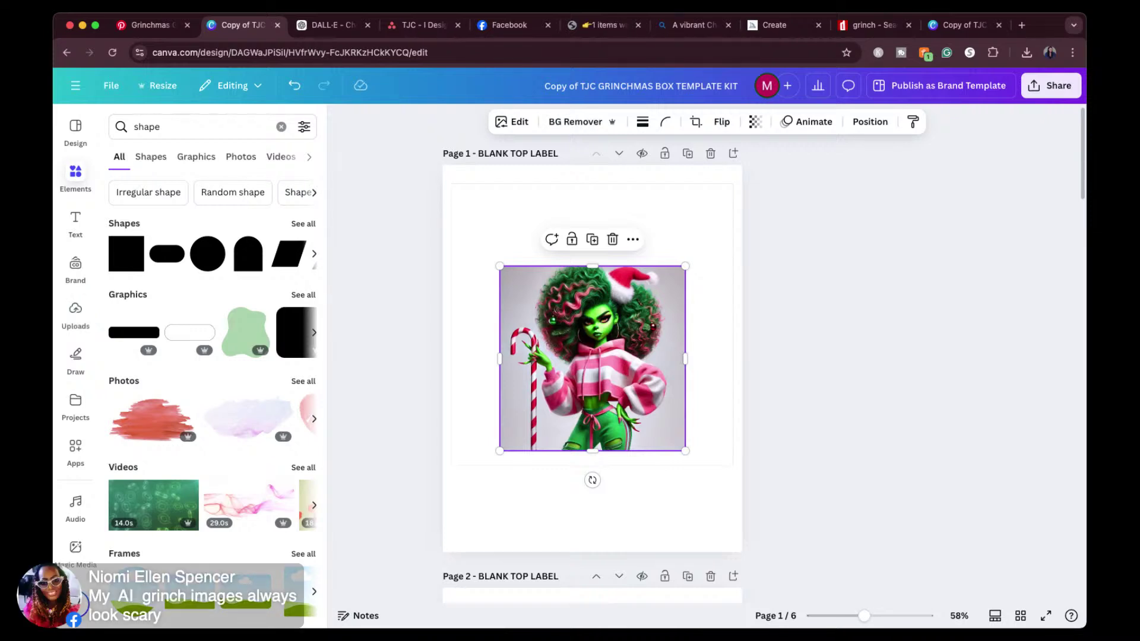
{"action": "left_click_drag", "start_coordinate": [611, 382], "coordinate": [570, 308]}
{"action": "left_click", "coordinate": [687, 254]}
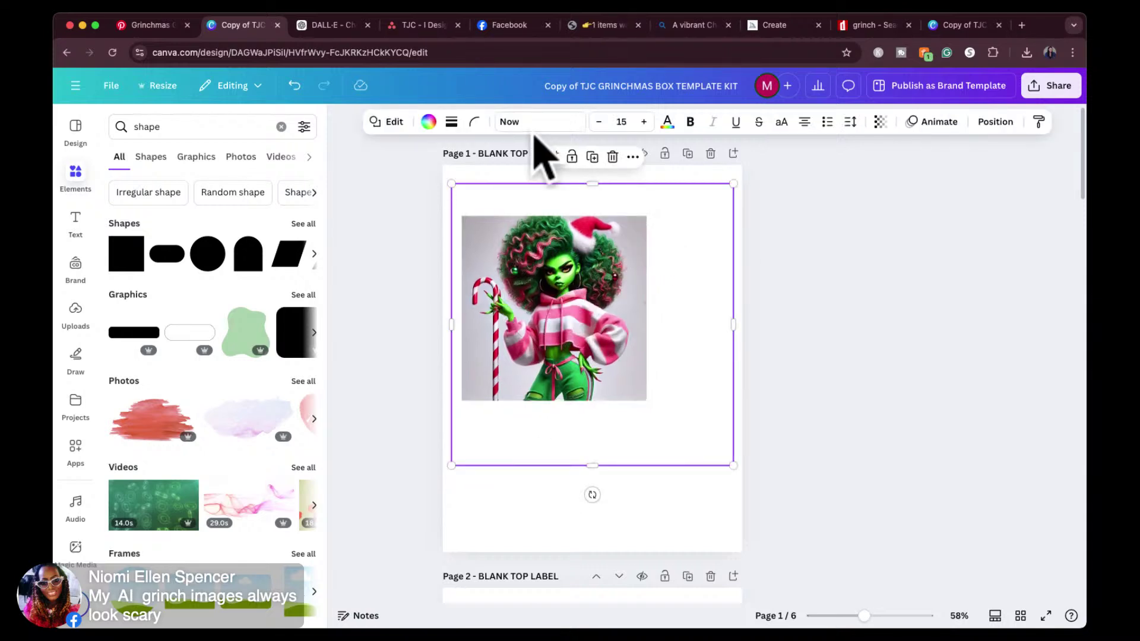
{"action": "left_click", "coordinate": [429, 123]}
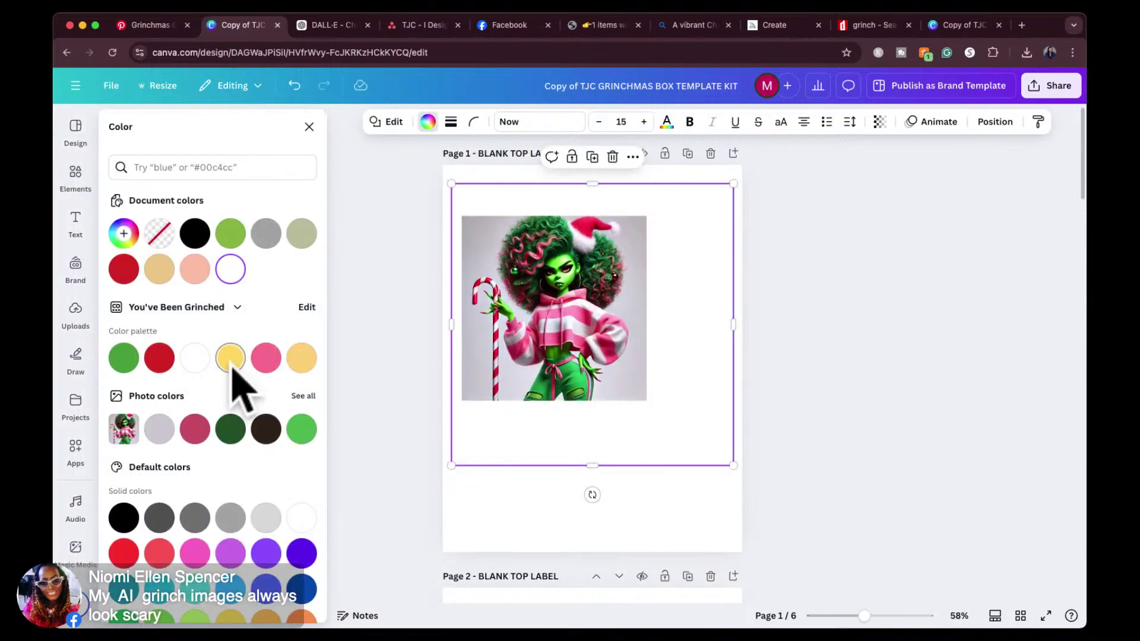
{"action": "left_click", "coordinate": [159, 358]}
{"action": "key", "text": "Escape"}
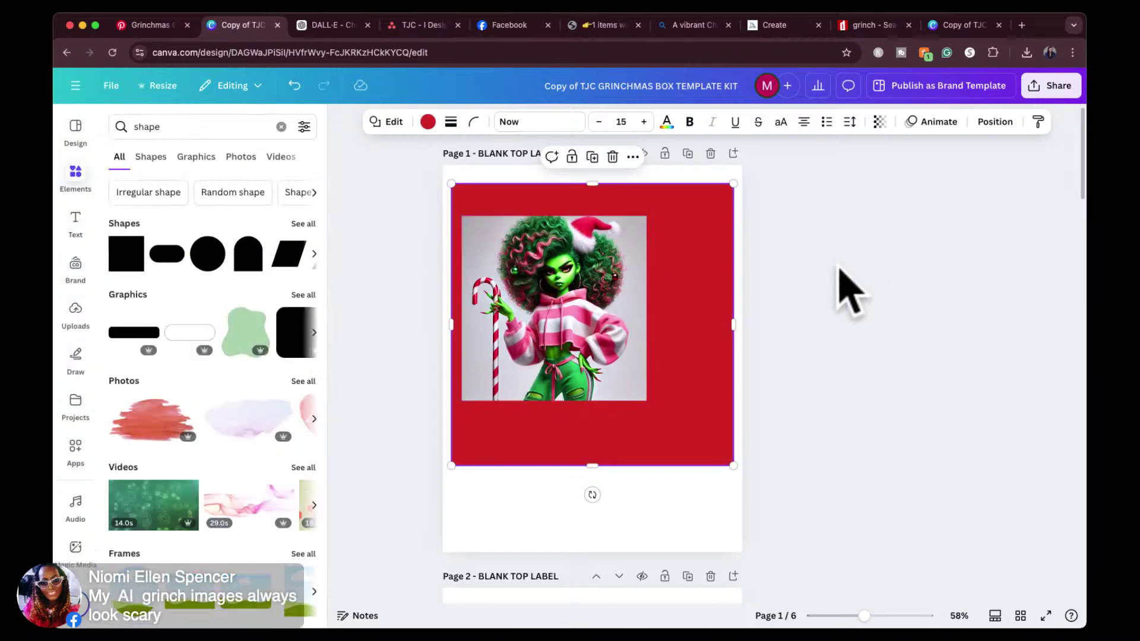
Enlarge the afro Grinch image to the full height of the label square and remove its background.
{"action": "left_click_drag", "start_coordinate": [580, 326], "coordinate": [636, 282]}
{"action": "left_click_drag", "start_coordinate": [631, 368], "coordinate": [724, 463]}
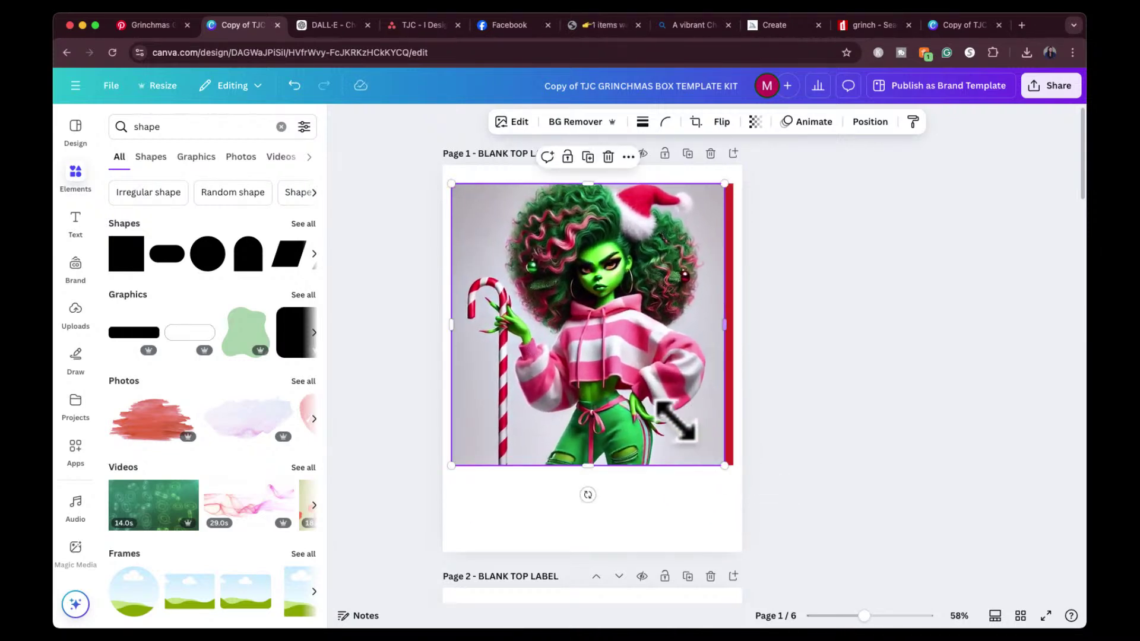
{"action": "left_click", "coordinate": [628, 369]}
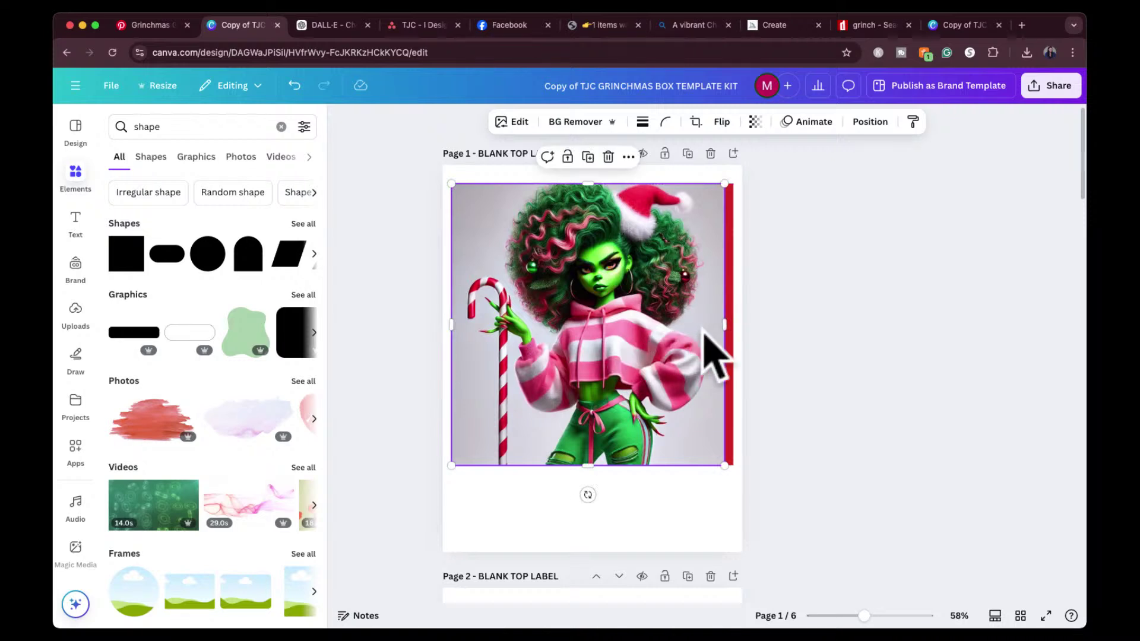
{"action": "left_click", "coordinate": [573, 126]}
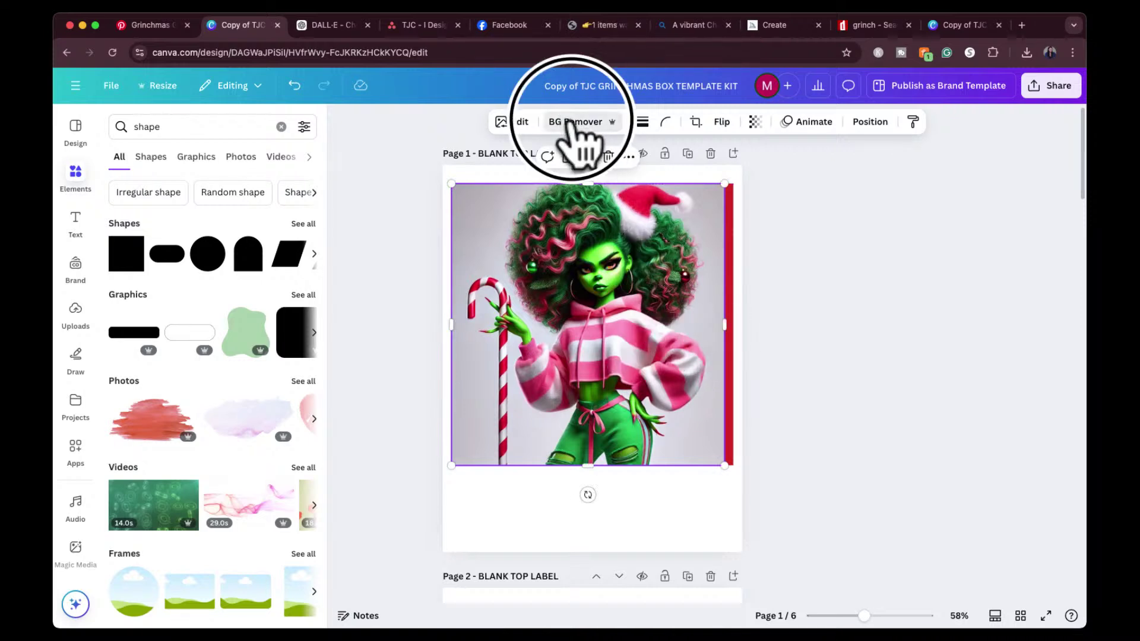
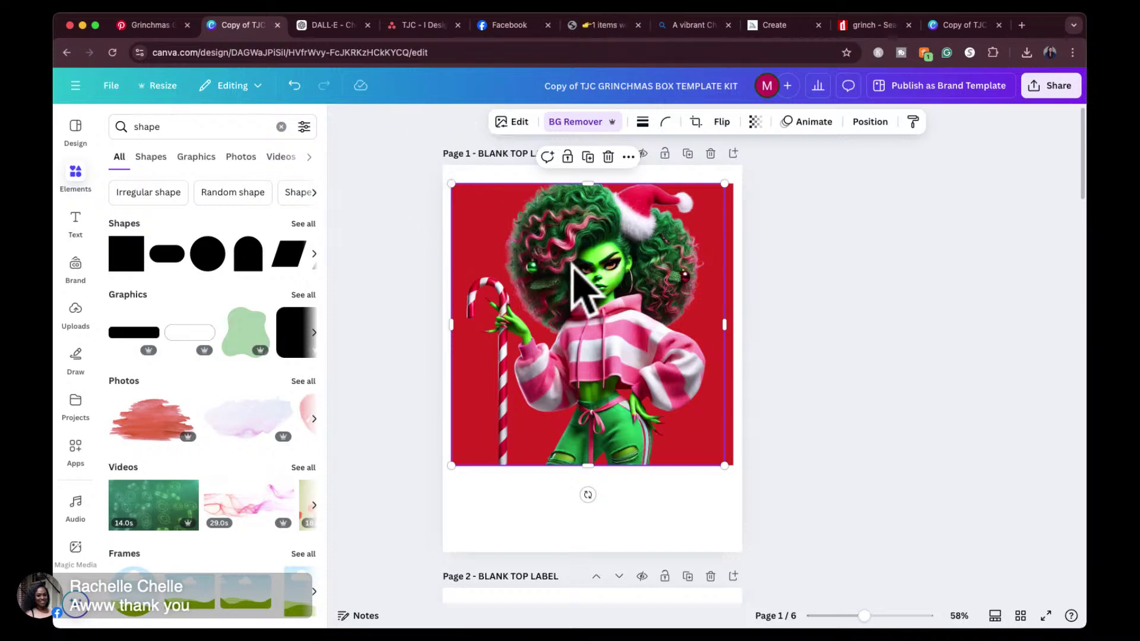
Adjust the size and position of the cut-out Grinch so it fits the height of the label square.
{"action": "left_click_drag", "start_coordinate": [726, 184], "coordinate": [692, 200]}
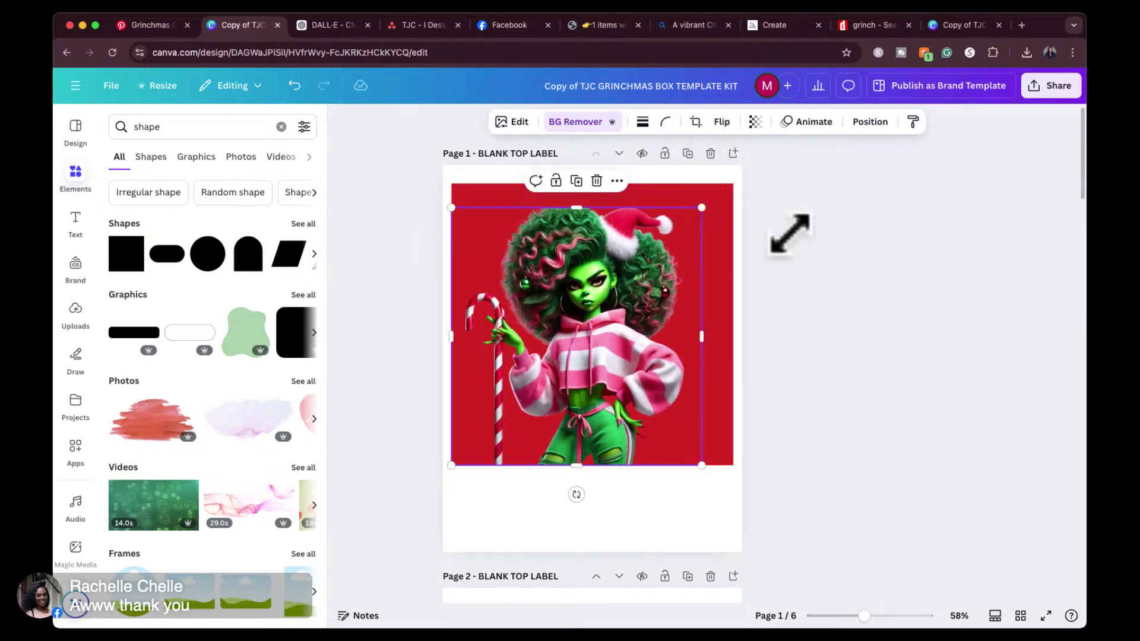
{"action": "left_click", "coordinate": [823, 241]}
{"action": "left_click_drag", "start_coordinate": [590, 298], "coordinate": [594, 261]}
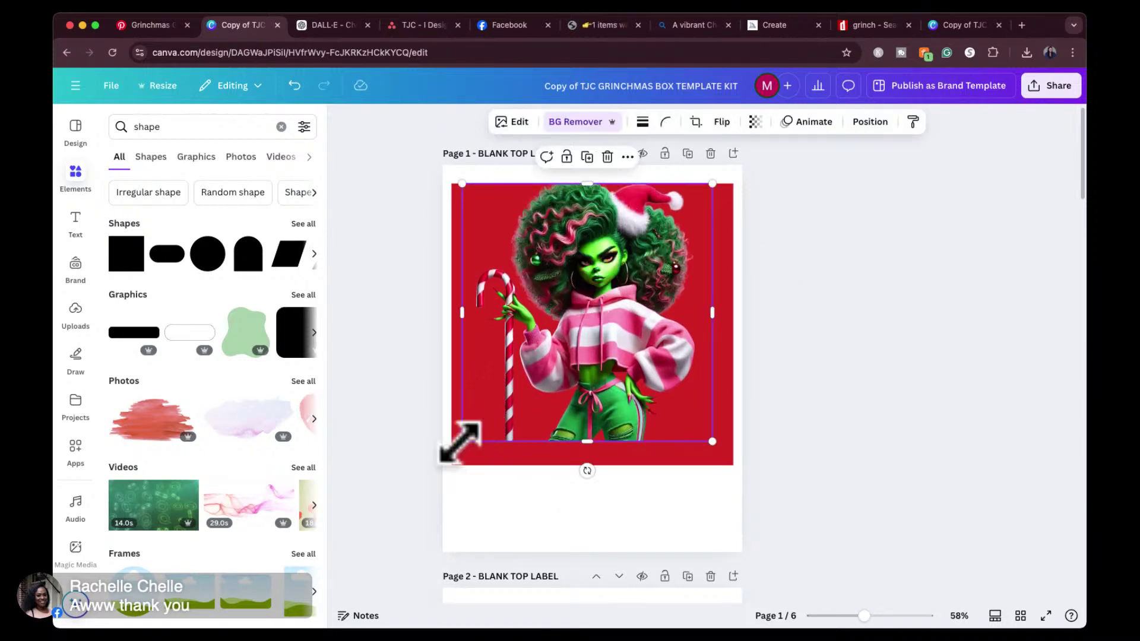
{"action": "left_click_drag", "start_coordinate": [461, 442], "coordinate": [453, 460]}
{"action": "left_click_drag", "start_coordinate": [710, 450], "coordinate": [725, 465]}
{"action": "left_click", "coordinate": [870, 377]}
Move the cut-out Grinch against the label square's right edge and crop the part that overhangs it.
{"action": "left_click_drag", "start_coordinate": [618, 374], "coordinate": [667, 354]}
{"action": "left_click_drag", "start_coordinate": [777, 323], "coordinate": [735, 330]}
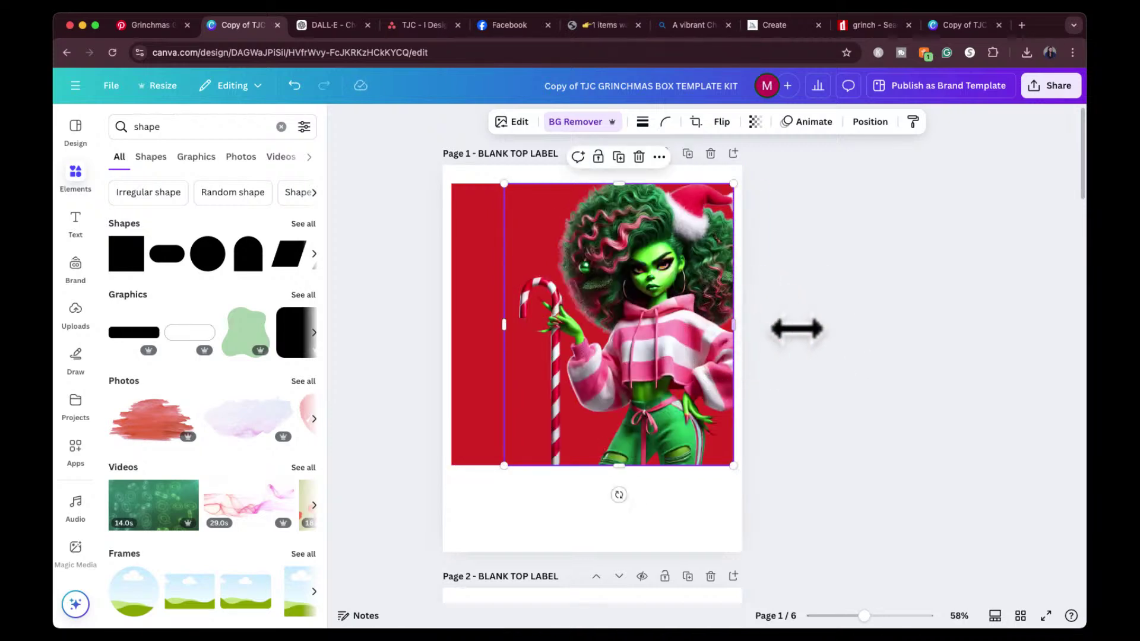
{"action": "left_click", "coordinate": [803, 337]}
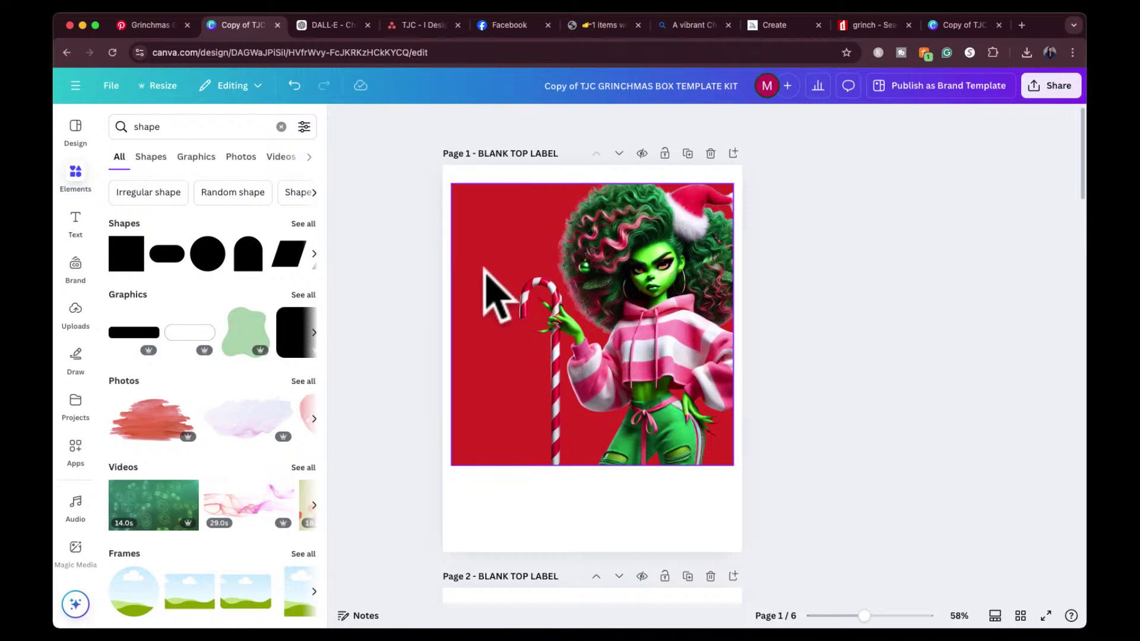
{"action": "left_click", "coordinate": [631, 307]}
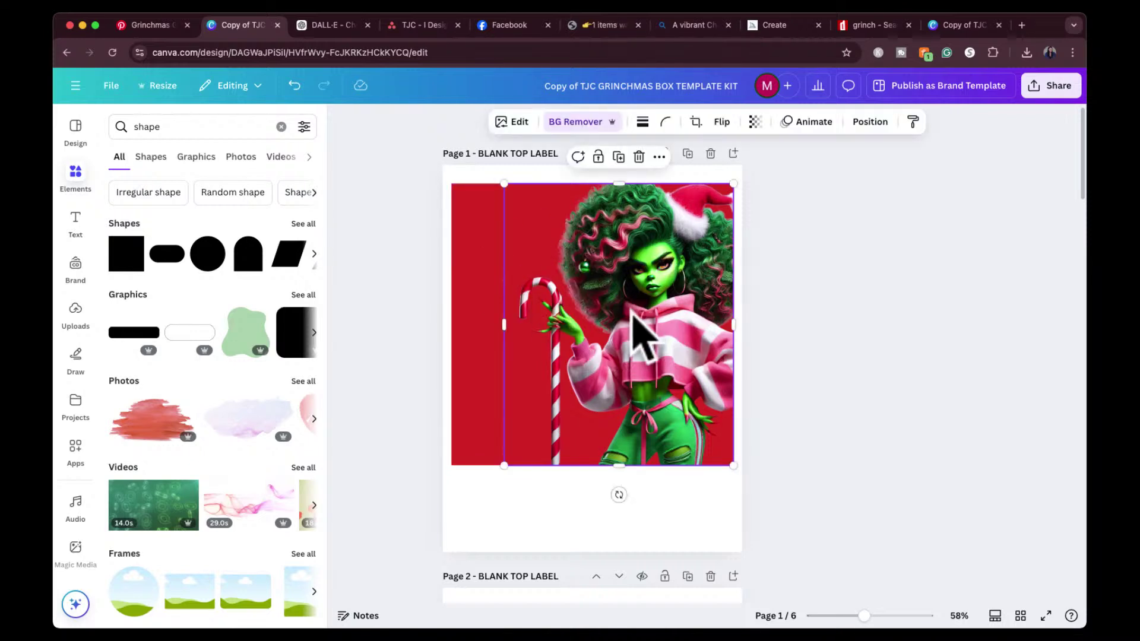
{"action": "left_click_drag", "start_coordinate": [733, 324], "coordinate": [715, 325]}
{"action": "left_click_drag", "start_coordinate": [649, 344], "coordinate": [665, 344]}
{"action": "left_click", "coordinate": [806, 333]}
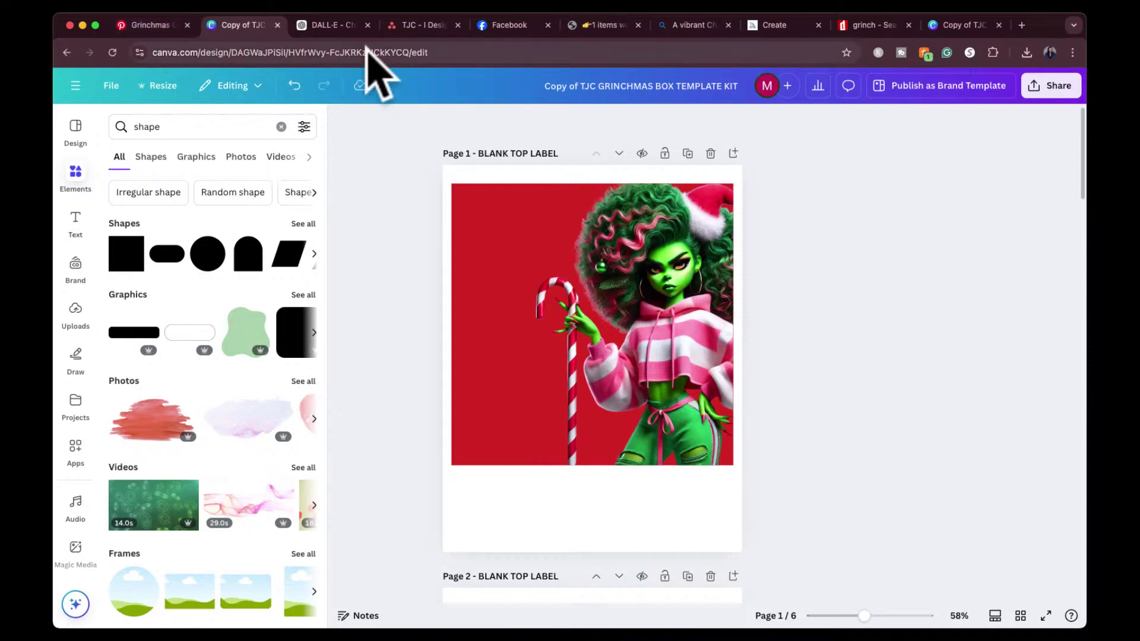
Check the Grinchmas Eve box template on Pinterest, and back in Canva recolor the label square with the You've Been Grinched palette pink.
{"action": "left_click", "coordinate": [153, 19]}
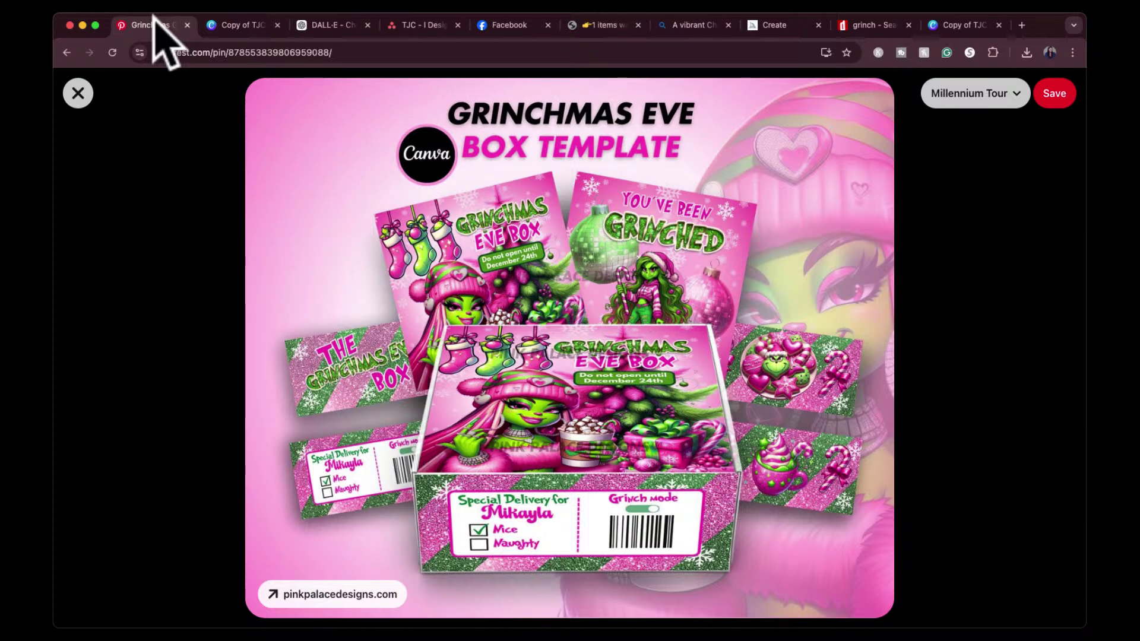
{"action": "left_click", "coordinate": [242, 27]}
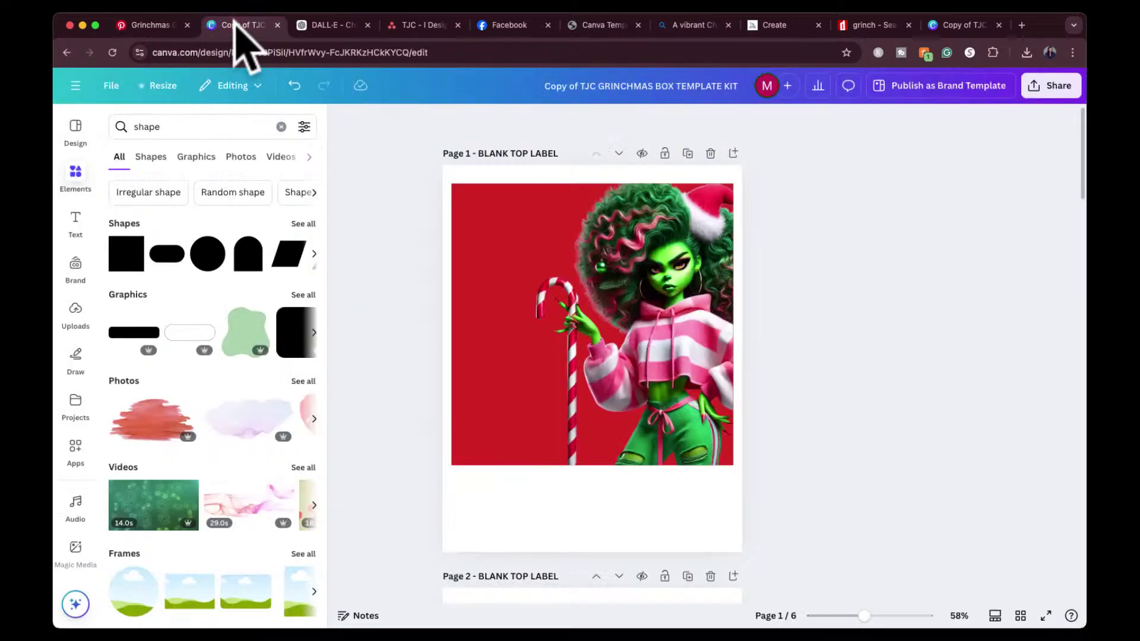
{"action": "left_click", "coordinate": [509, 209]}
{"action": "left_click", "coordinate": [428, 122]}
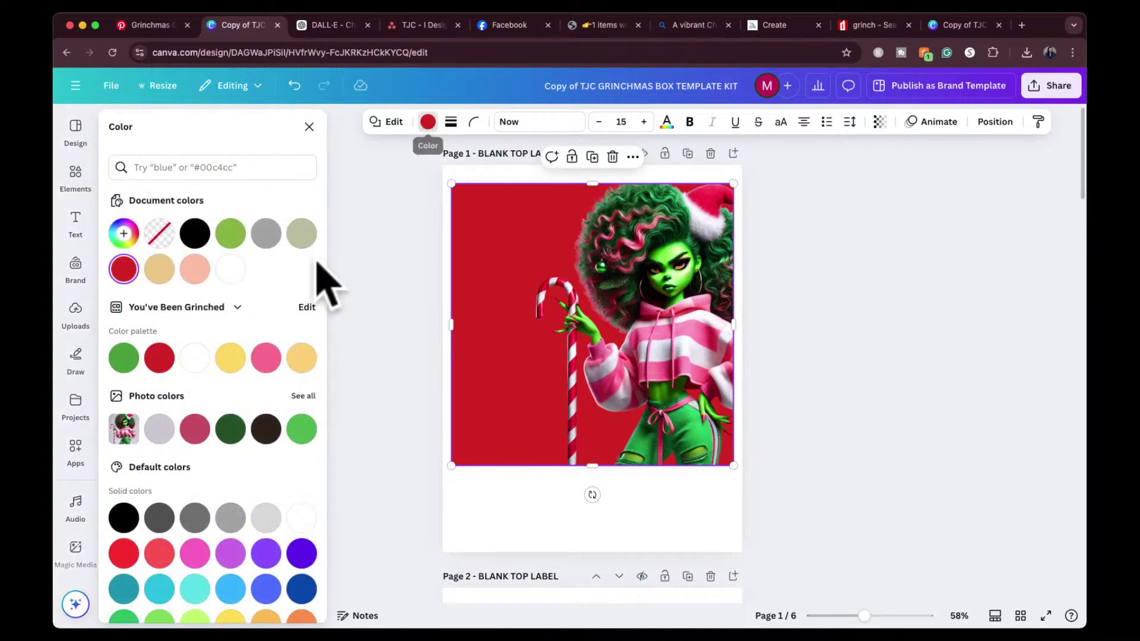
{"action": "left_click", "coordinate": [265, 359]}
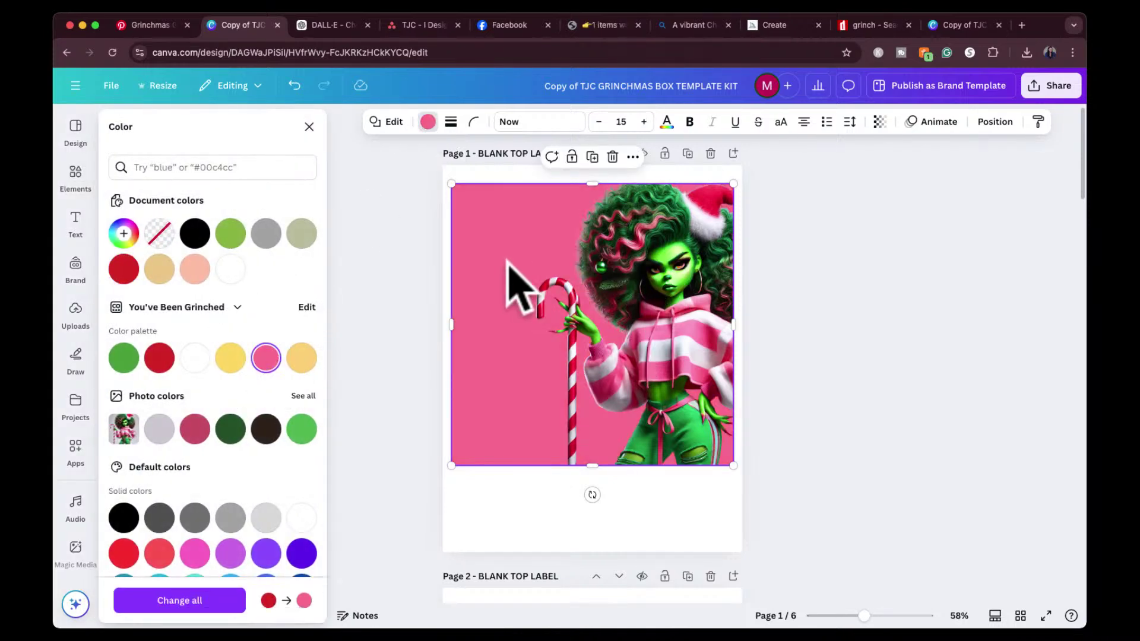
Adjust the Grinch image's colors, shifting the hue of its red tones toward magenta and setting the lavender tones' hue to 19.
{"action": "left_click", "coordinate": [676, 328]}
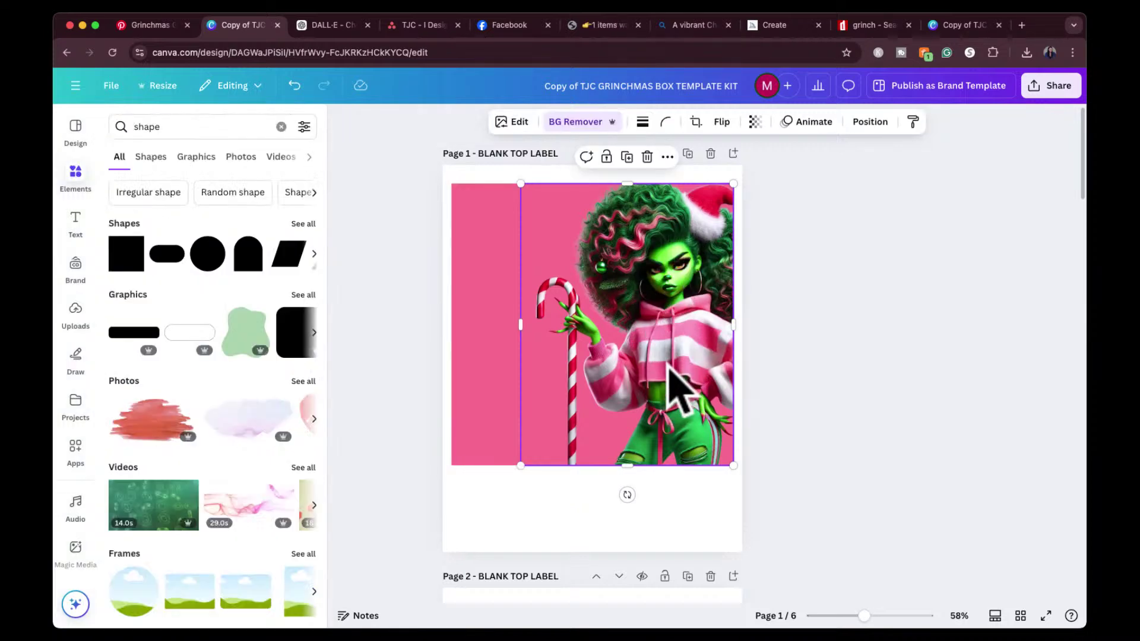
{"action": "left_click", "coordinate": [518, 127]}
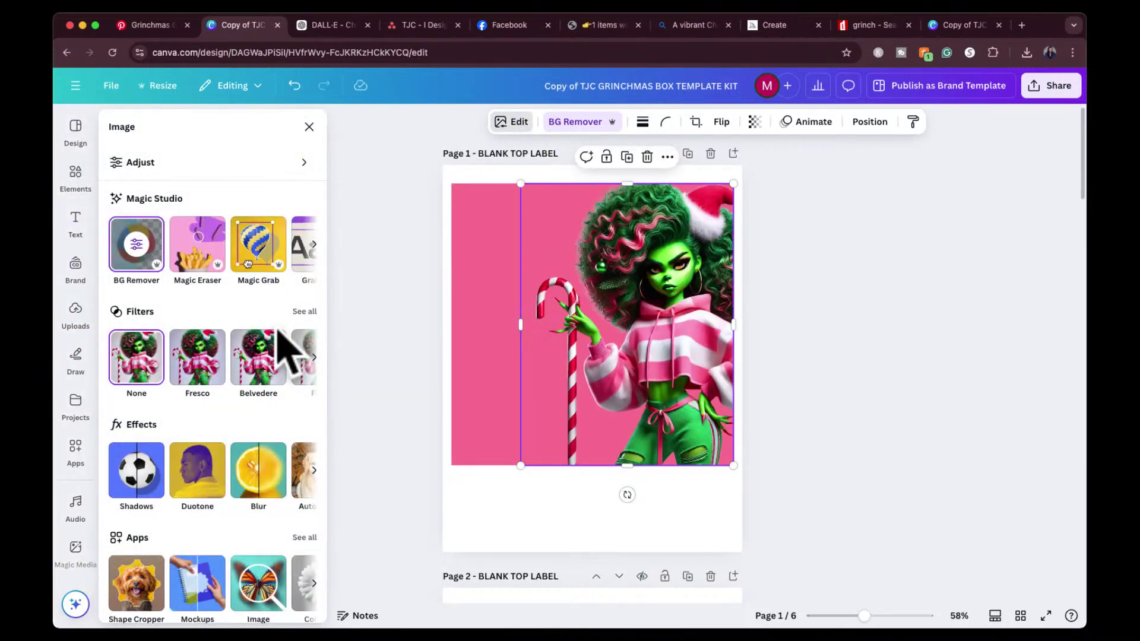
{"action": "left_click", "coordinate": [234, 168]}
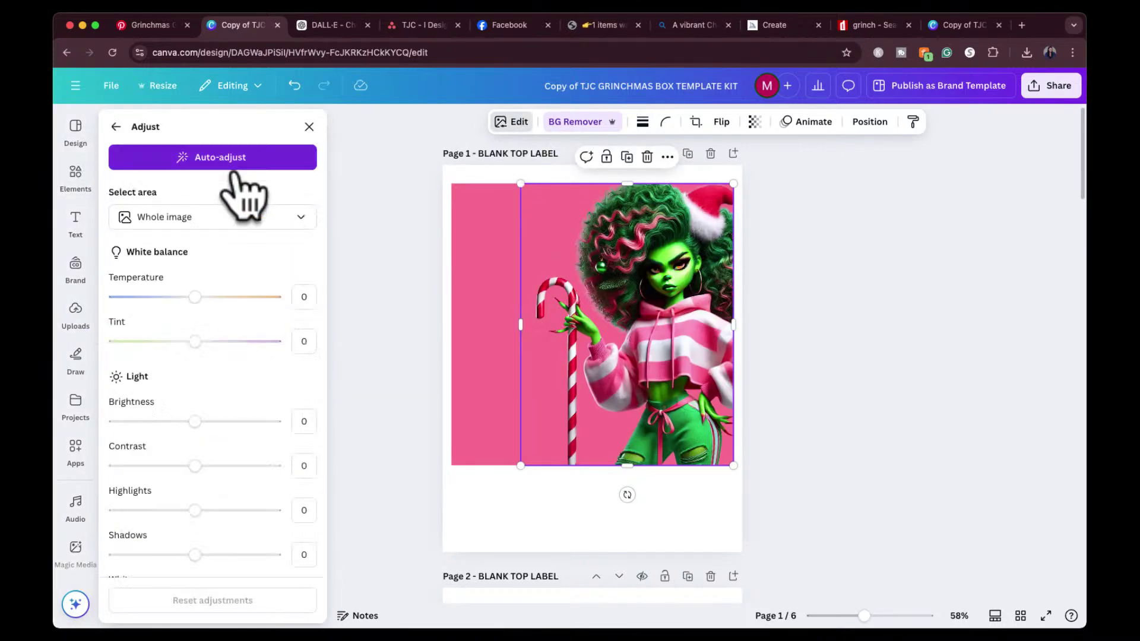
{"action": "left_click", "coordinate": [119, 127]}
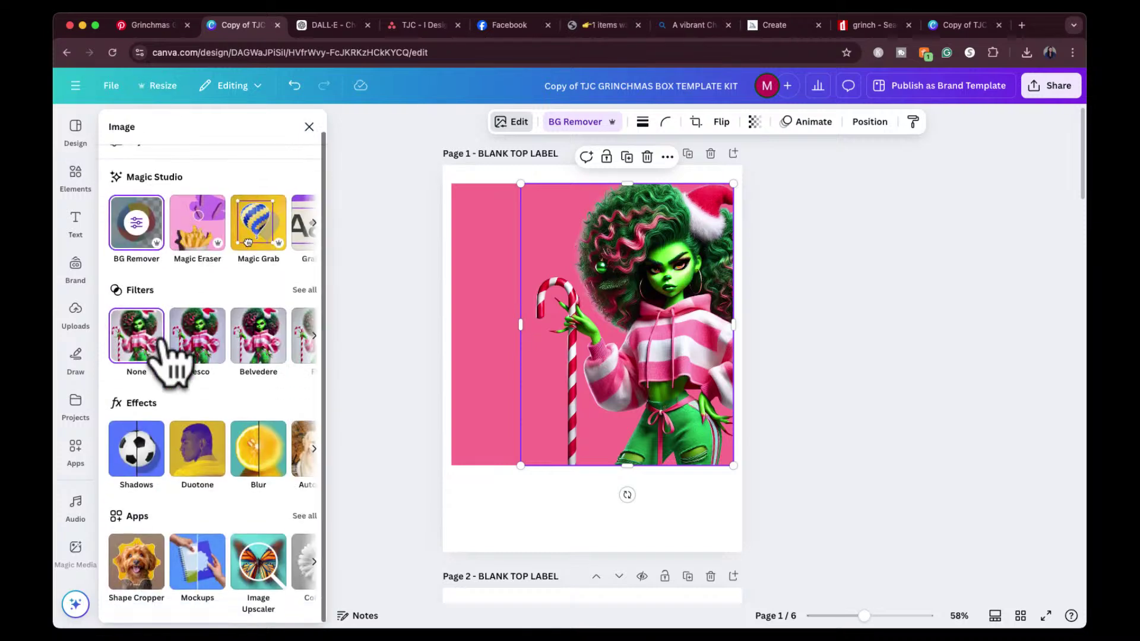
{"action": "left_click", "coordinate": [294, 170]}
{"action": "scroll", "coordinate": [185, 389], "scroll_direction": "down", "scroll_amount": 5}
{"action": "scroll", "coordinate": [184, 386], "scroll_direction": "down", "scroll_amount": 3}
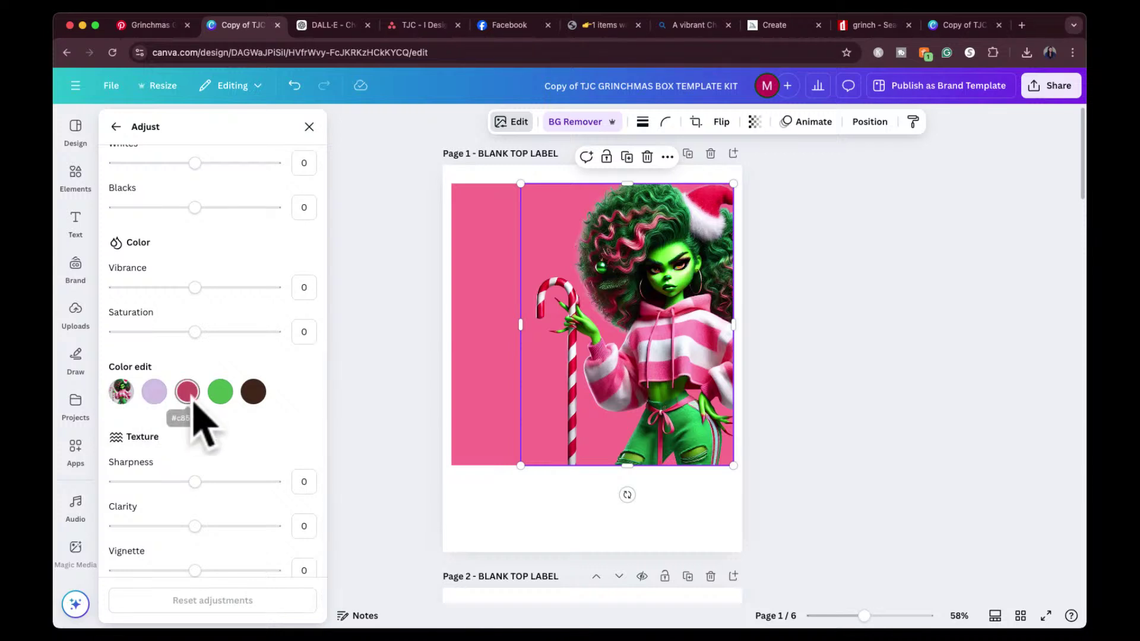
{"action": "left_click", "coordinate": [187, 392]}
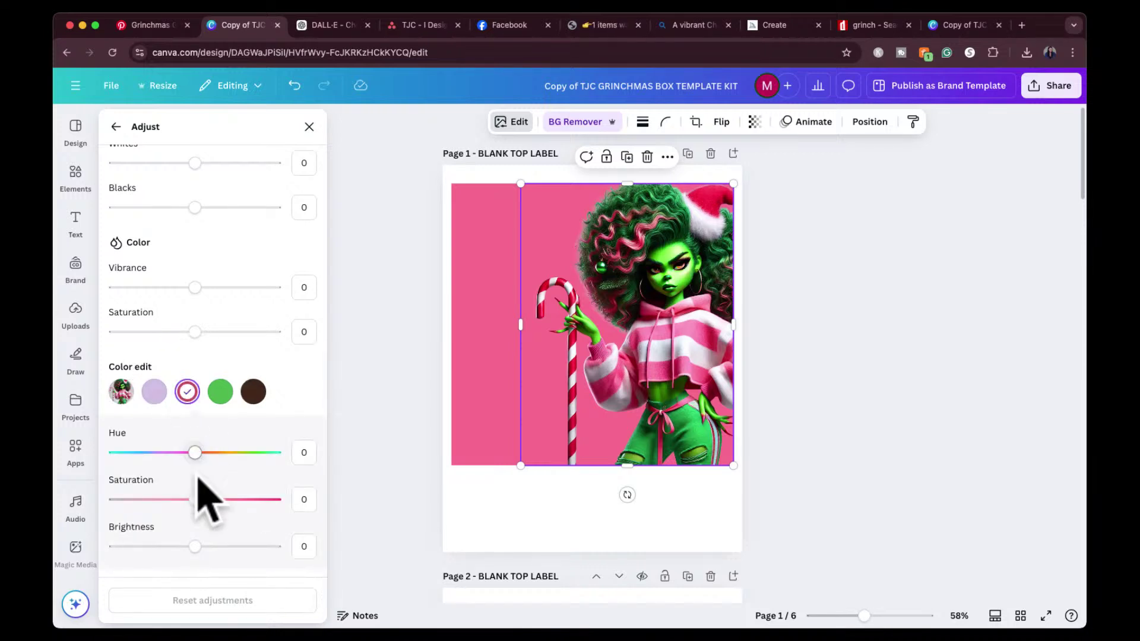
{"action": "mouse_move", "coordinate": [196, 457]}
{"action": "left_mouse_down"}
{"action": "mouse_move", "coordinate": [178, 457]}
{"action": "mouse_move", "coordinate": [210, 453]}
{"action": "left_mouse_up"}
{"action": "left_click", "coordinate": [154, 392]}
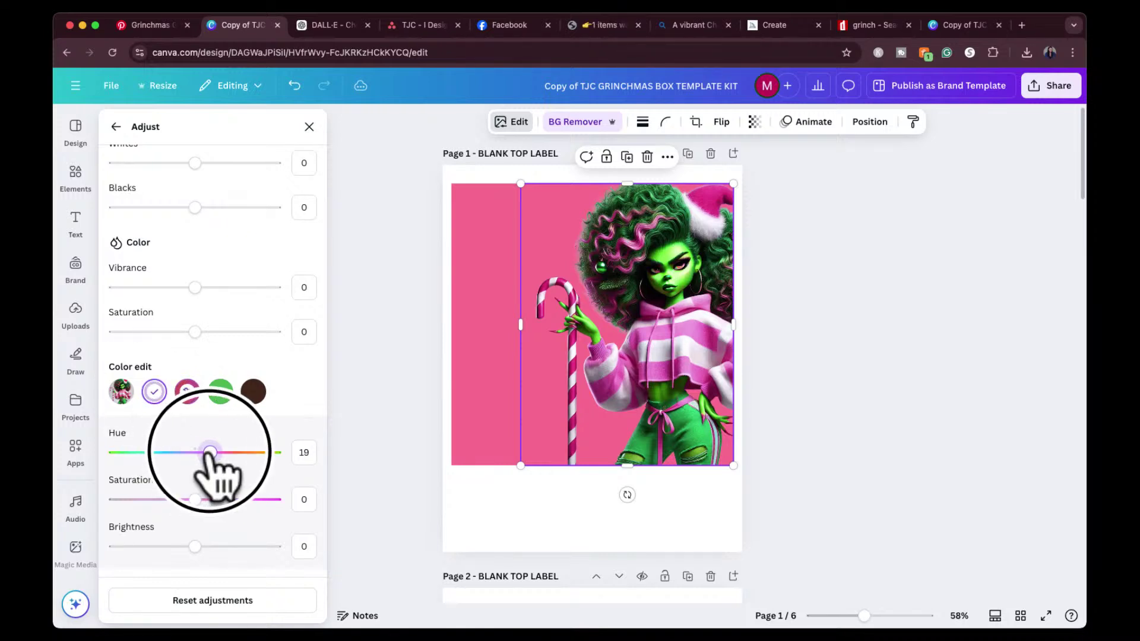
{"action": "key", "text": "Escape"}
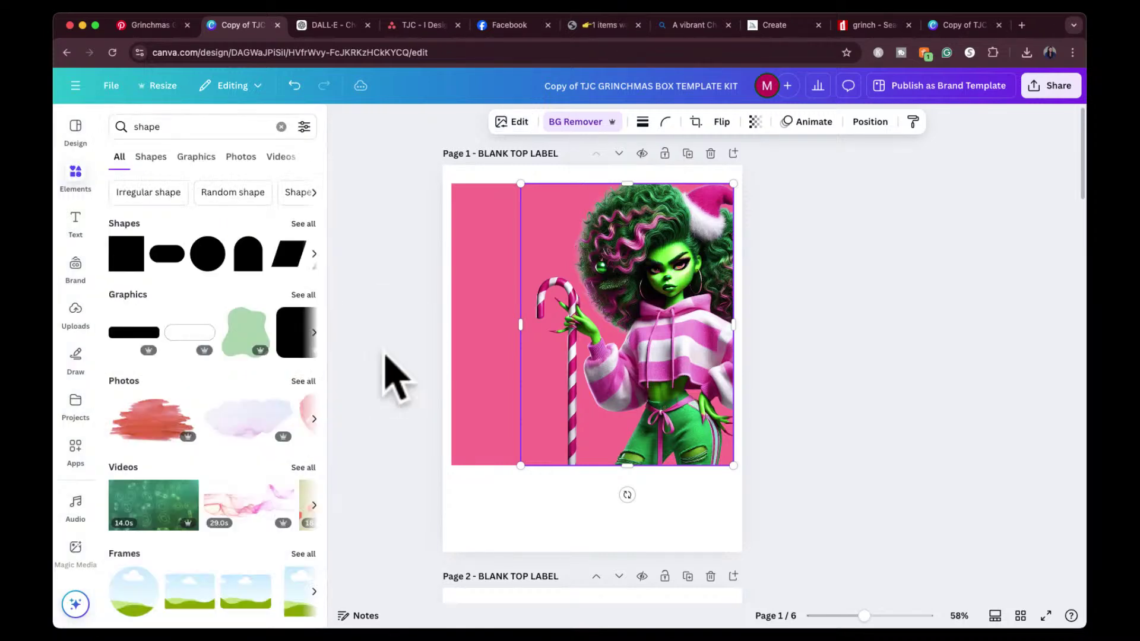
Try the dark pink photo color on the label square, and recolor it with the bright pink default solid color.
{"action": "left_click", "coordinate": [462, 286]}
{"action": "left_click", "coordinate": [428, 122]}
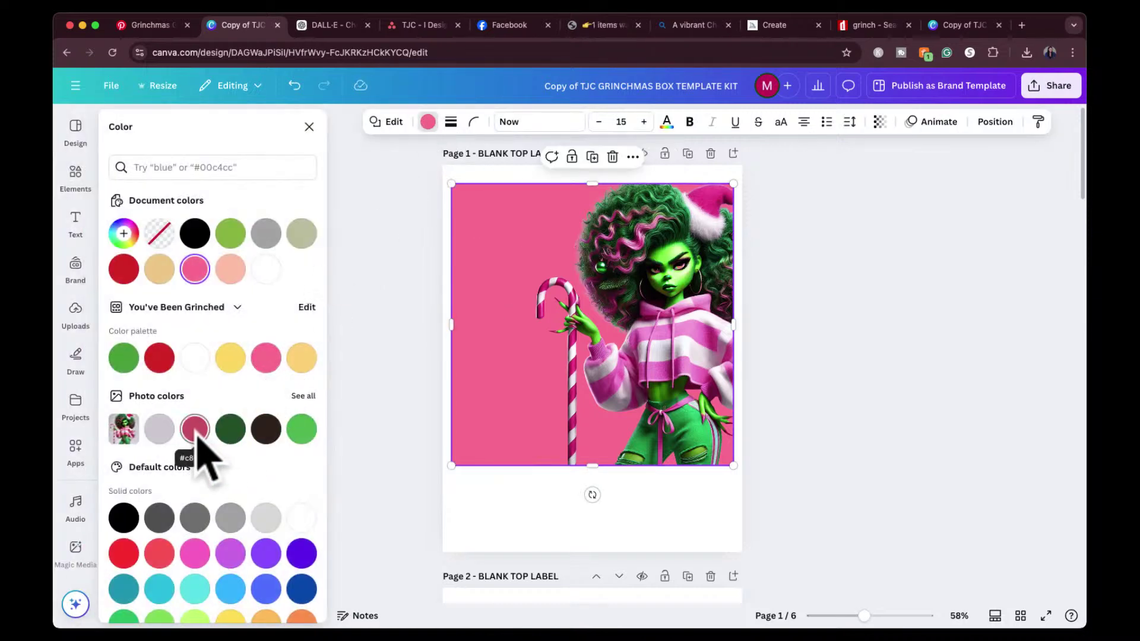
{"action": "left_click", "coordinate": [195, 430]}
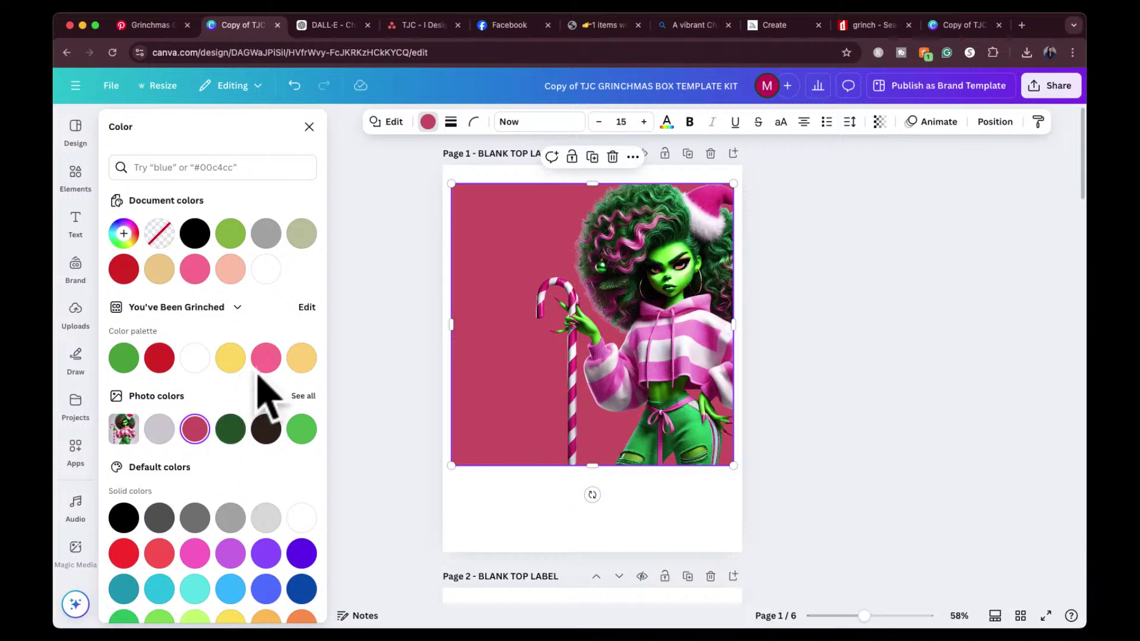
{"action": "left_click", "coordinate": [196, 558]}
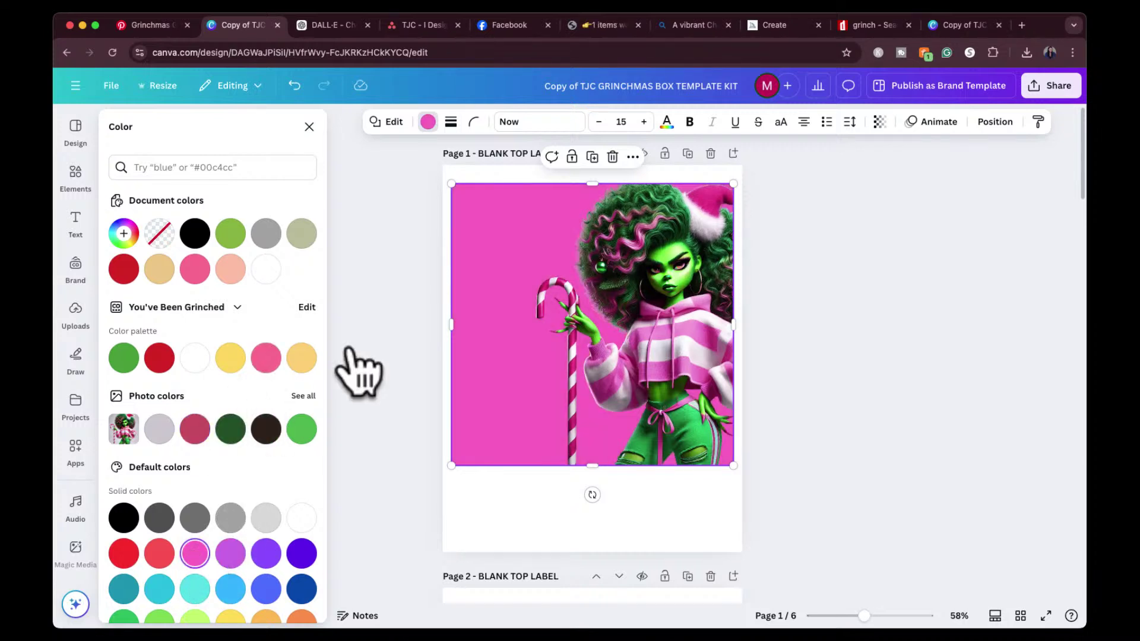
Search the elements library for "christmas stocking" in place of the earlier shape search.
{"action": "left_click", "coordinate": [384, 363]}
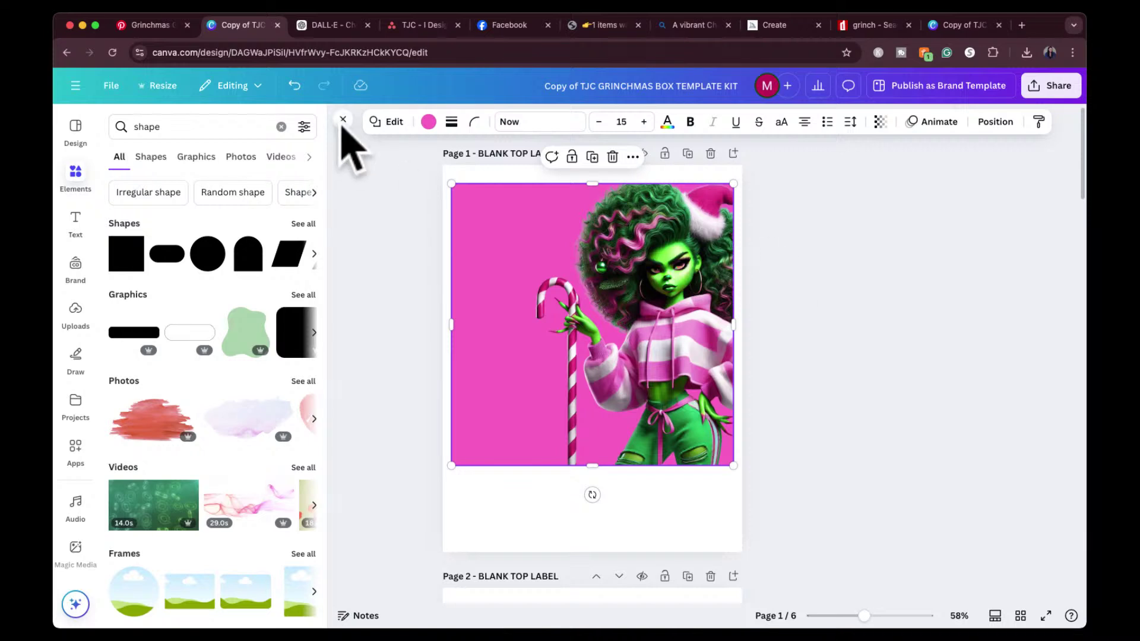
{"action": "double_click", "coordinate": [155, 126]}
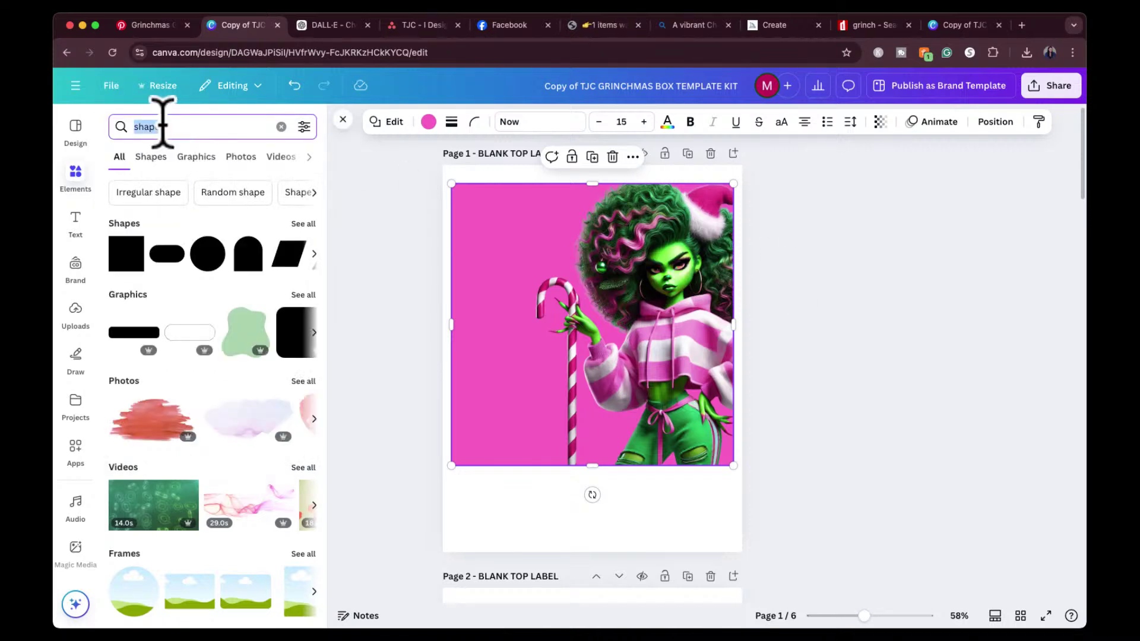
{"action": "key", "text": "BackSpace"}
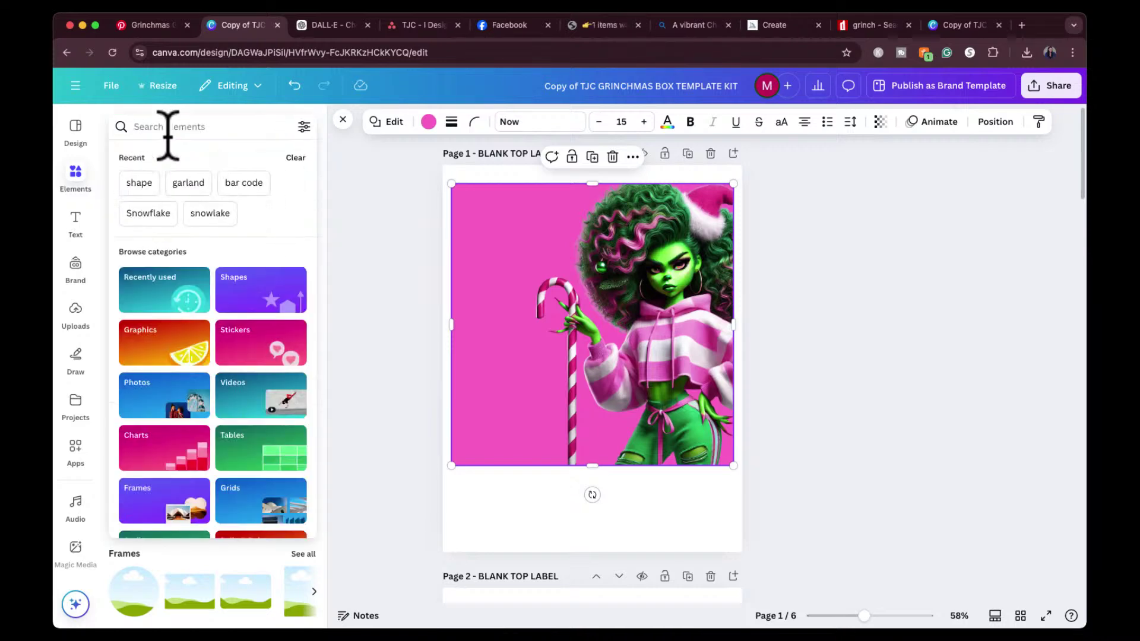
{"action": "type", "text": "chrsi"}
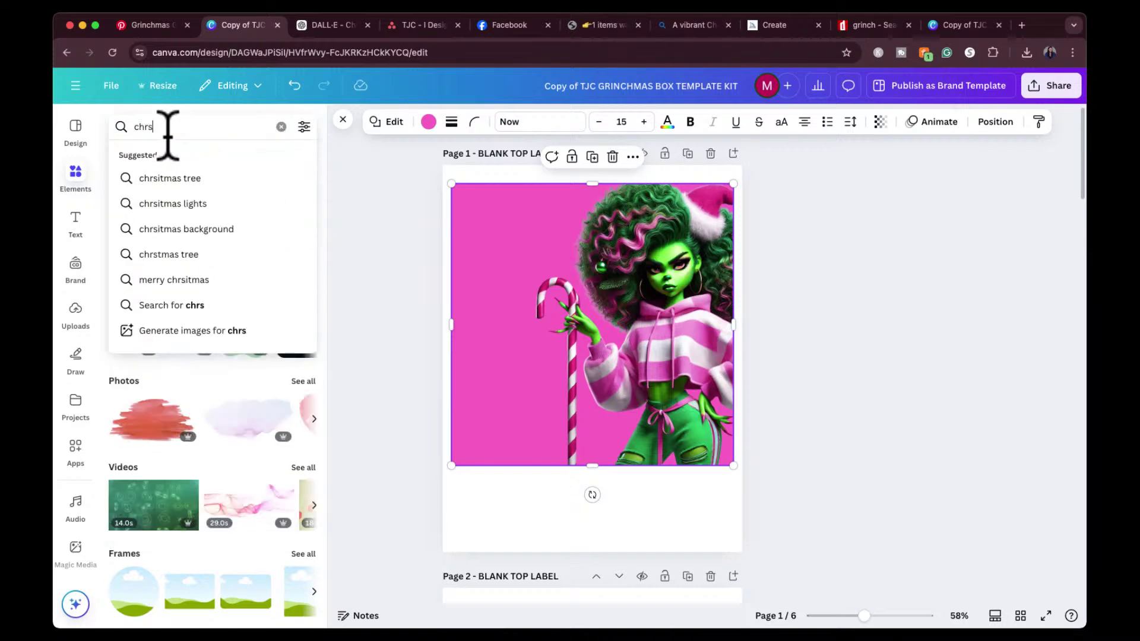
{"action": "key", "text": "BackSpace"}
{"action": "type", "text": "istmas stocking"}
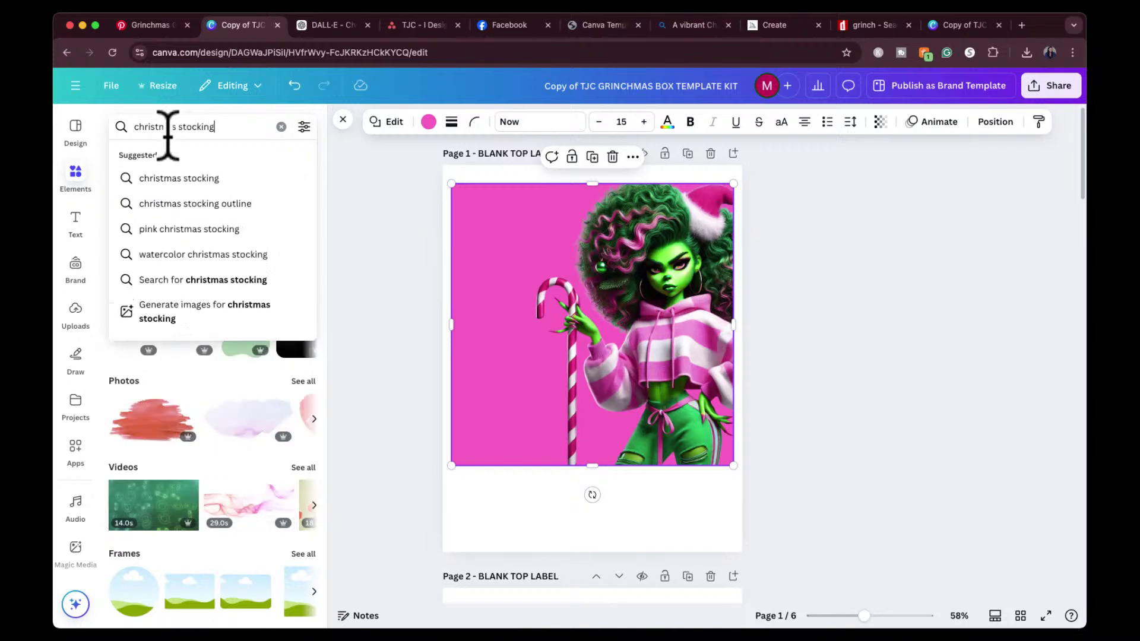
{"action": "key", "text": "Return"}
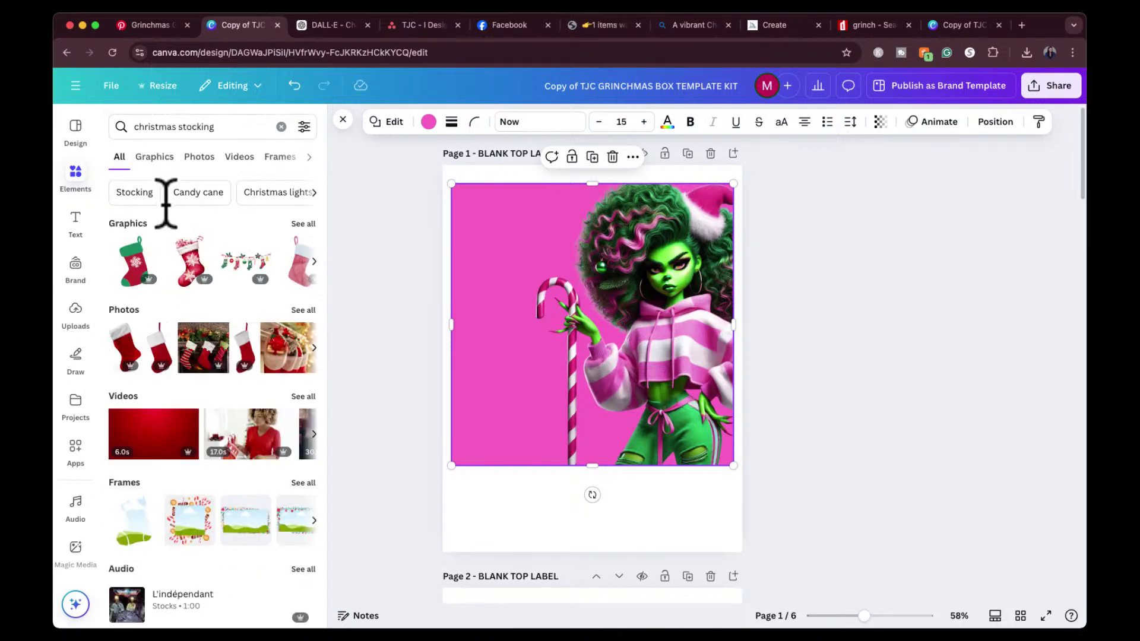
Add the stocking garland graphic to the page 1 label and tilt it upward across the pink square's upper-left corner.
{"action": "left_click", "coordinate": [244, 279]}
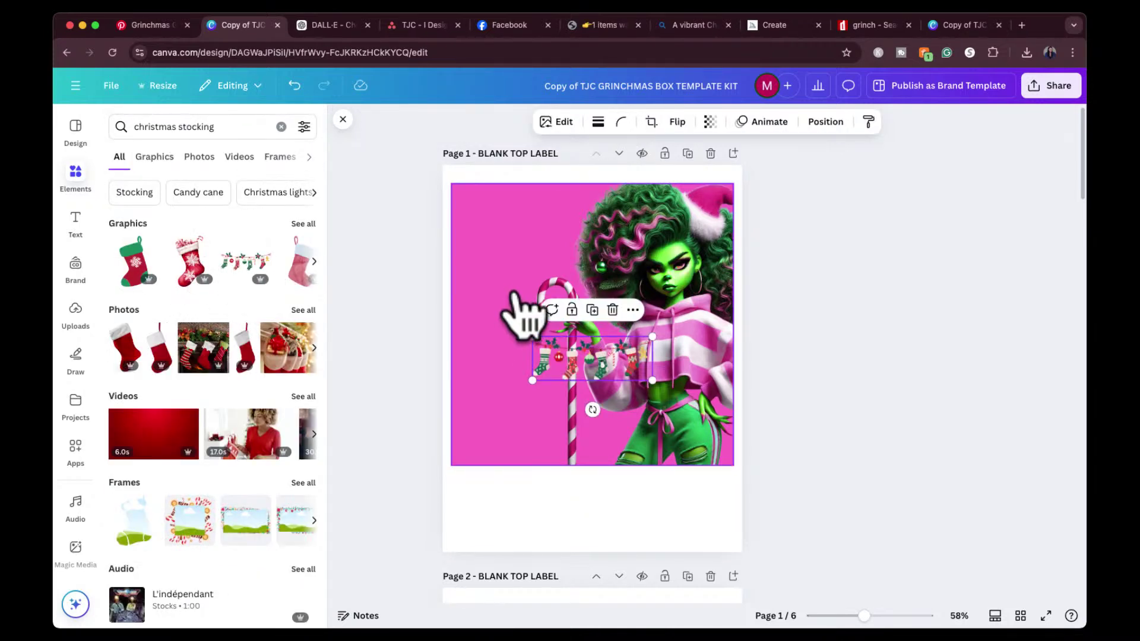
{"action": "left_click_drag", "start_coordinate": [624, 344], "coordinate": [541, 245]}
{"action": "left_click_drag", "start_coordinate": [512, 309], "coordinate": [538, 294]}
{"action": "left_click_drag", "start_coordinate": [522, 255], "coordinate": [524, 224]}
{"action": "left_click", "coordinate": [395, 327]}
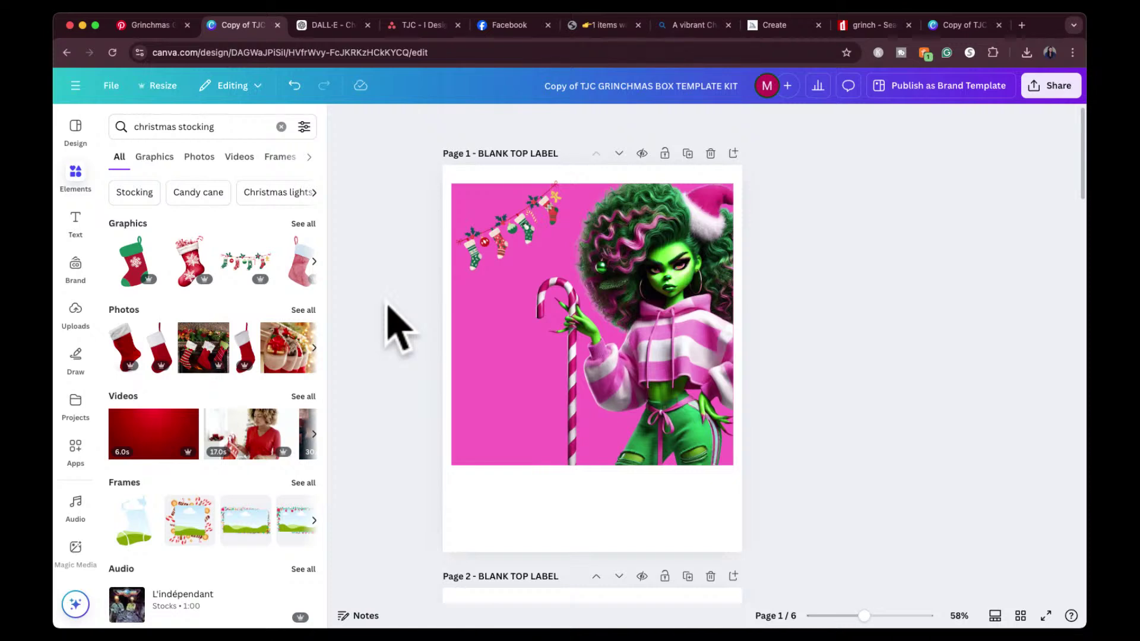
Replace the elements search with "ornaments" to find Christmas ornament images.
{"action": "left_click", "coordinate": [190, 126]}
{"action": "double_click", "coordinate": [188, 126]}
{"action": "type", "text": "o"}
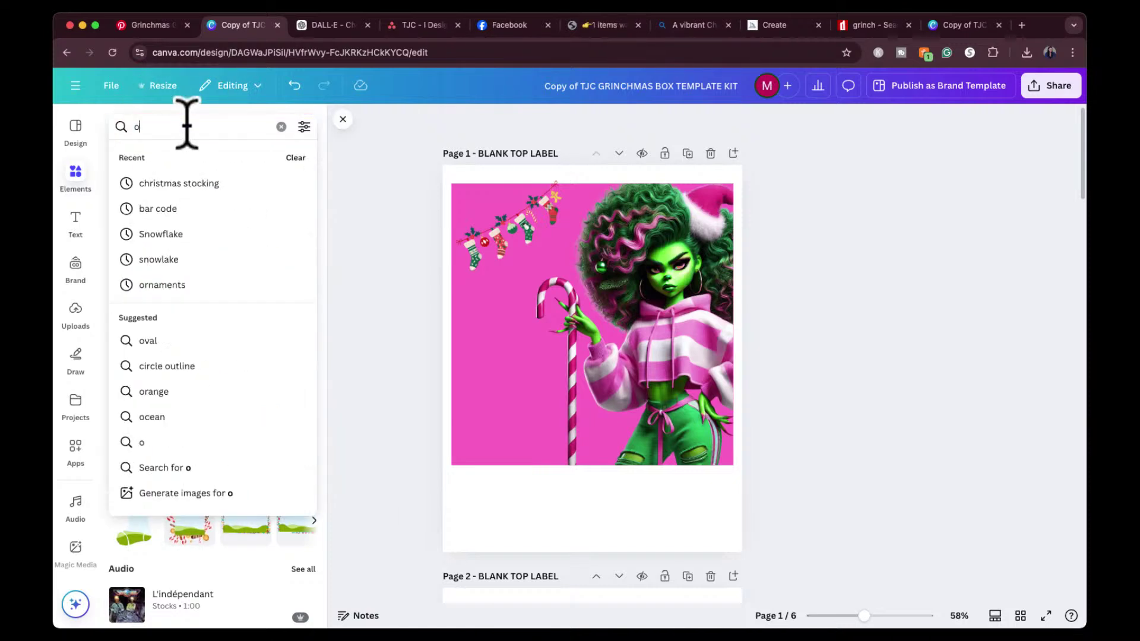
{"action": "type", "text": "rnament"}
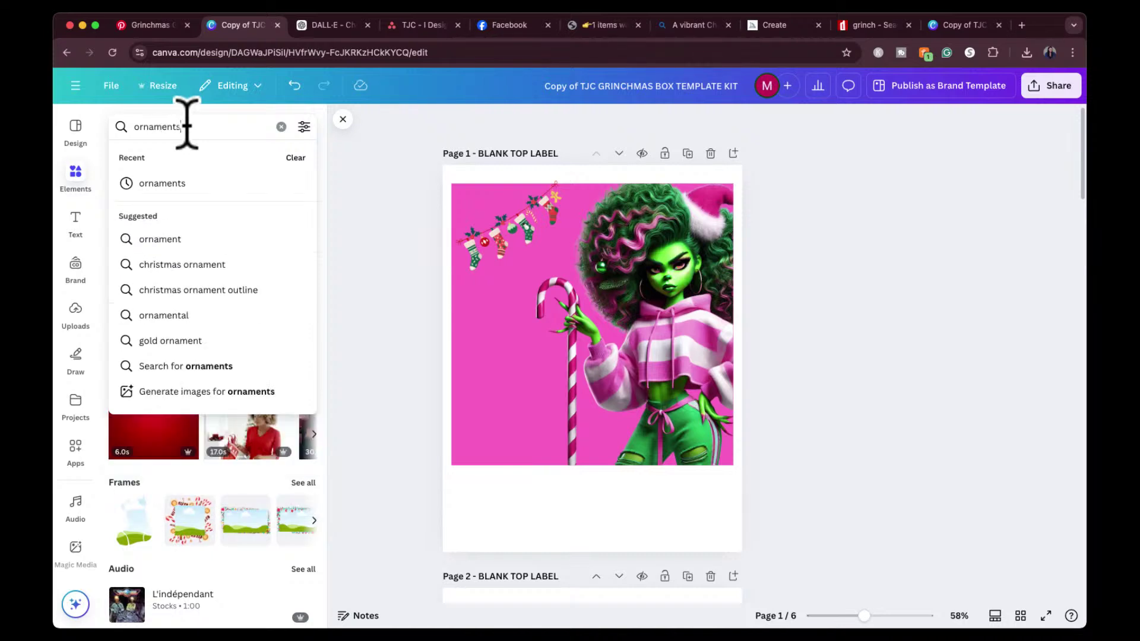
{"action": "type", "text": "s"}
{"action": "key", "text": "Return"}
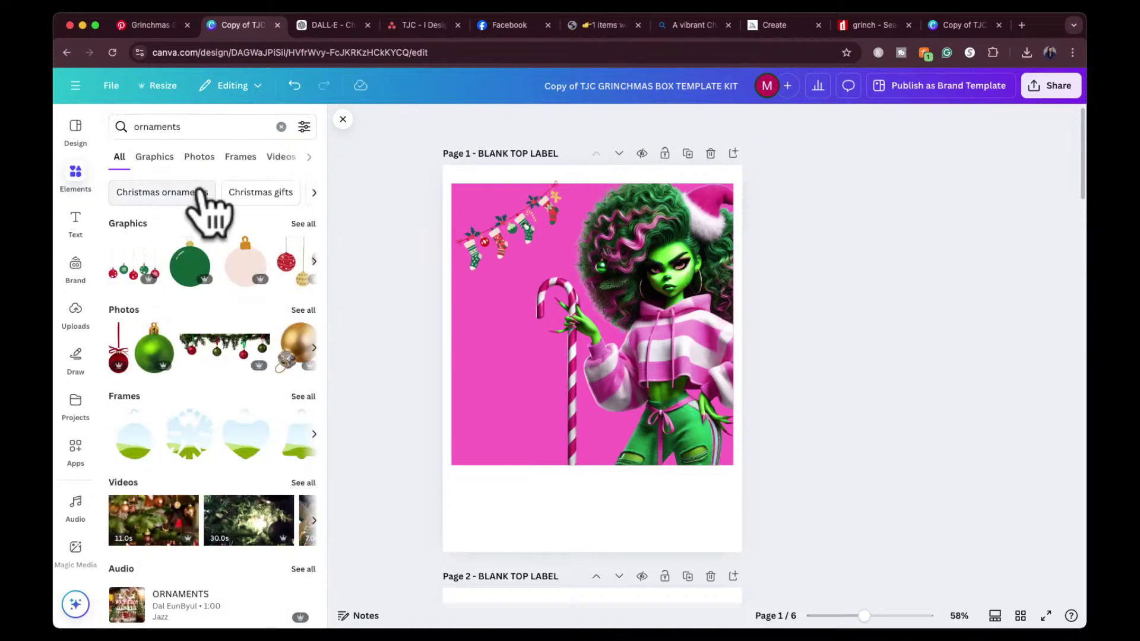
Add the green ornament photo, shrink it, and place it at the label's top edge between the stocking garland and the Grinch's hair.
{"action": "left_click", "coordinate": [154, 356]}
{"action": "left_click_drag", "start_coordinate": [710, 185], "coordinate": [606, 385]}
{"action": "left_click_drag", "start_coordinate": [529, 471], "coordinate": [505, 403]}
{"action": "left_click_drag", "start_coordinate": [547, 339], "coordinate": [588, 221]}
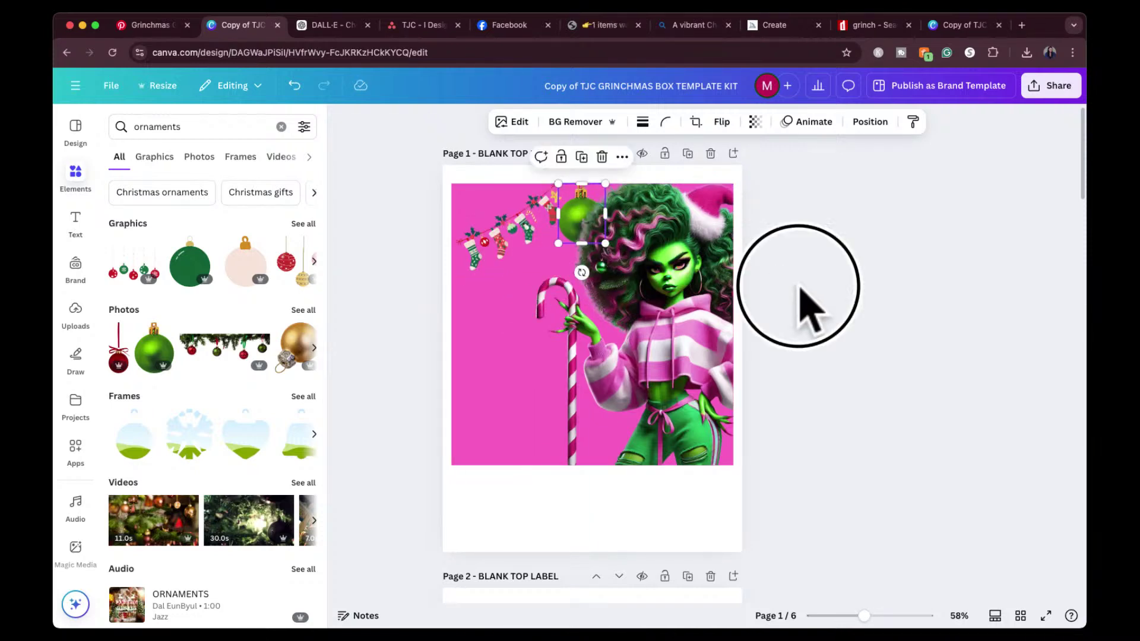
{"action": "left_click", "coordinate": [802, 305]}
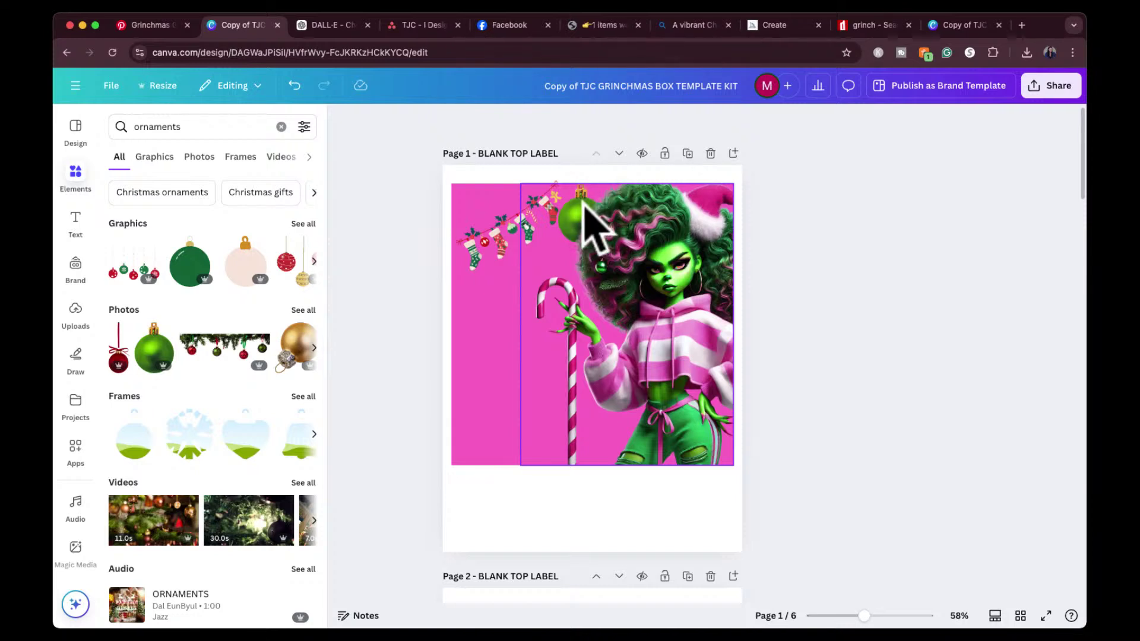
Select the Grinch character image on the page 1 label.
{"action": "left_click", "coordinate": [651, 291]}
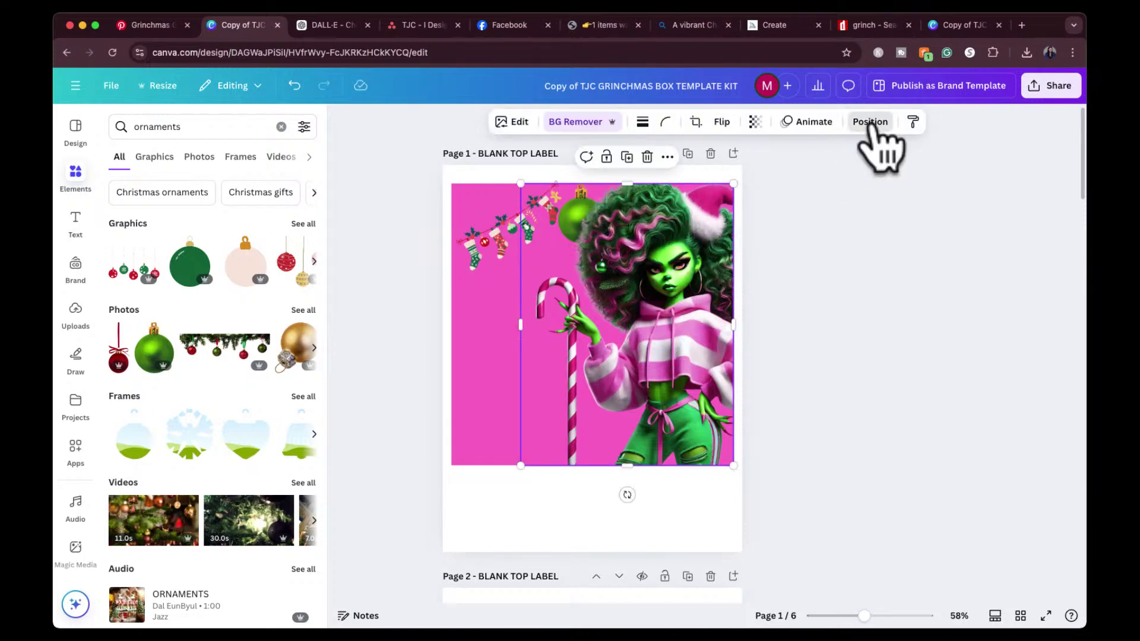
Delete the green ornament layer placed behind the character on page 1.
{"action": "left_click", "coordinate": [870, 122]}
{"action": "left_click", "coordinate": [254, 315]}
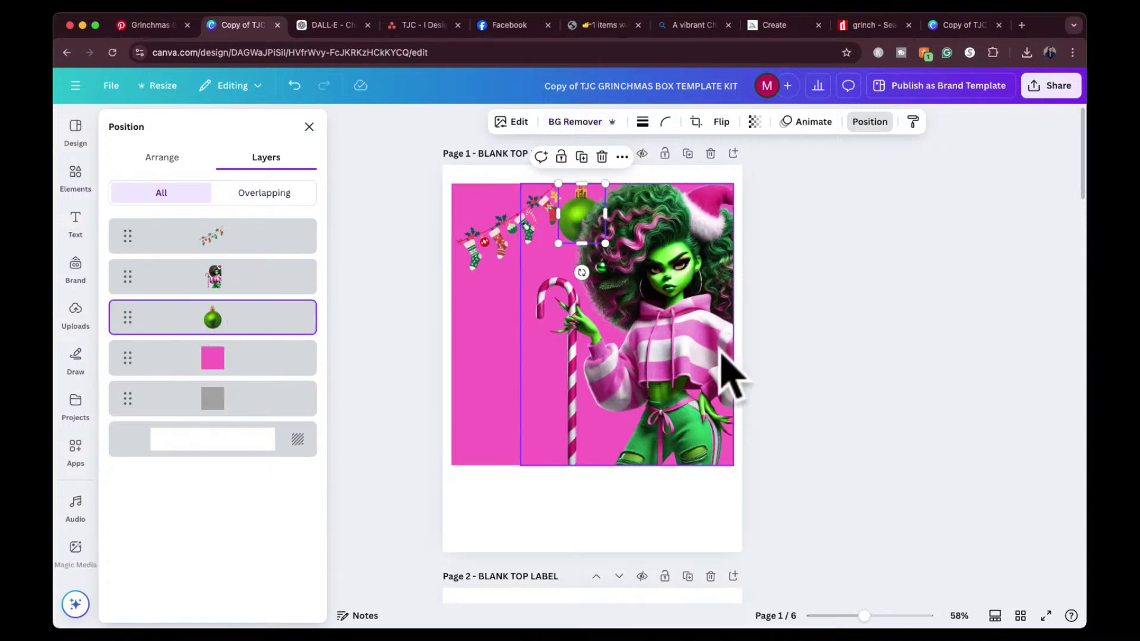
{"action": "key", "text": "Escape"}
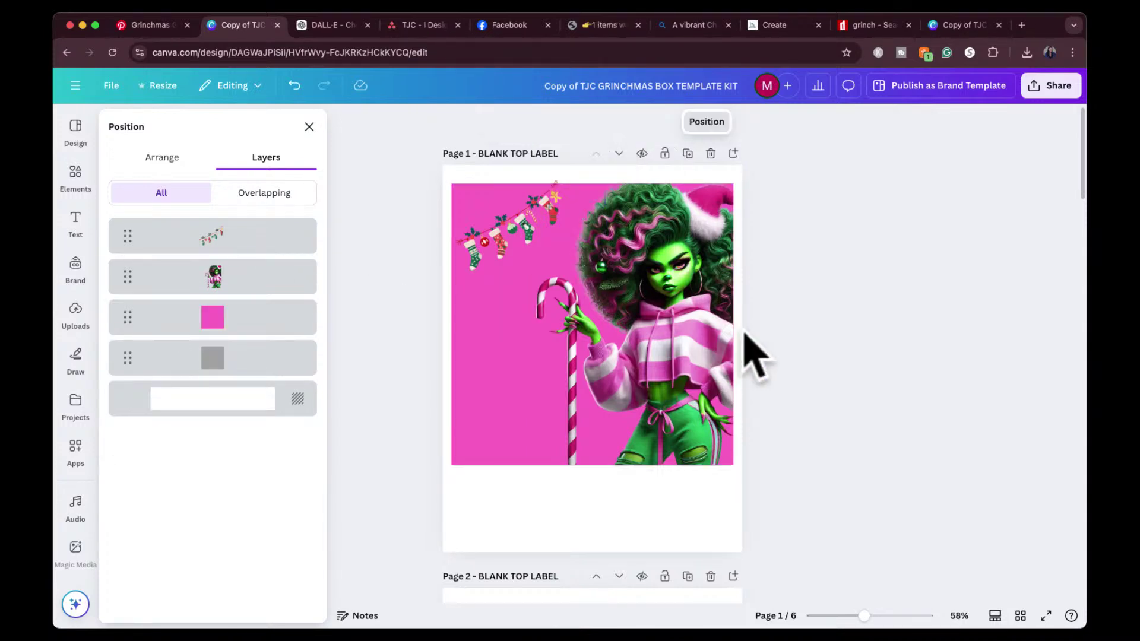
{"action": "left_click", "coordinate": [779, 342]}
Recolor the red parts of the stocking garland to pink by setting their hue to -22.
{"action": "left_click", "coordinate": [491, 243]}
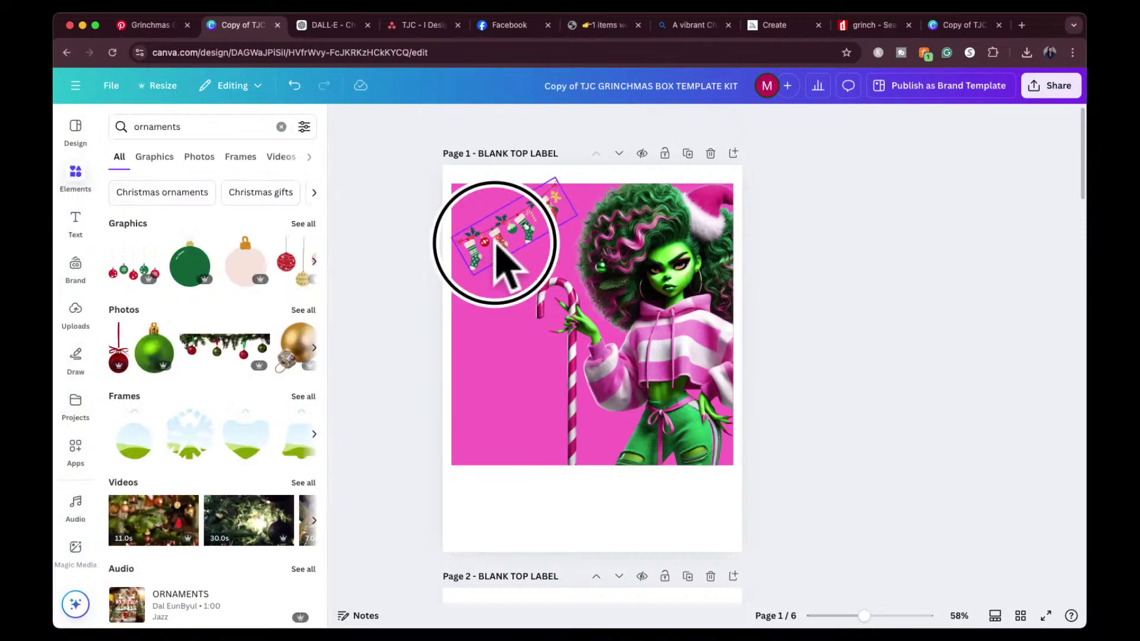
{"action": "left_click", "coordinate": [557, 127]}
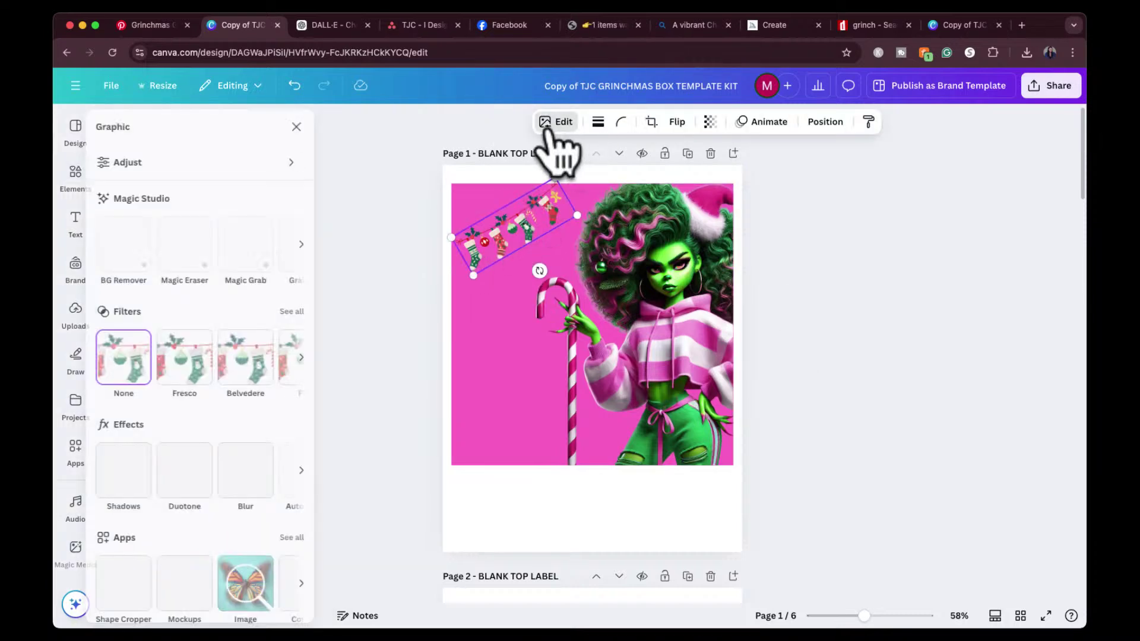
{"action": "left_click", "coordinate": [241, 161]}
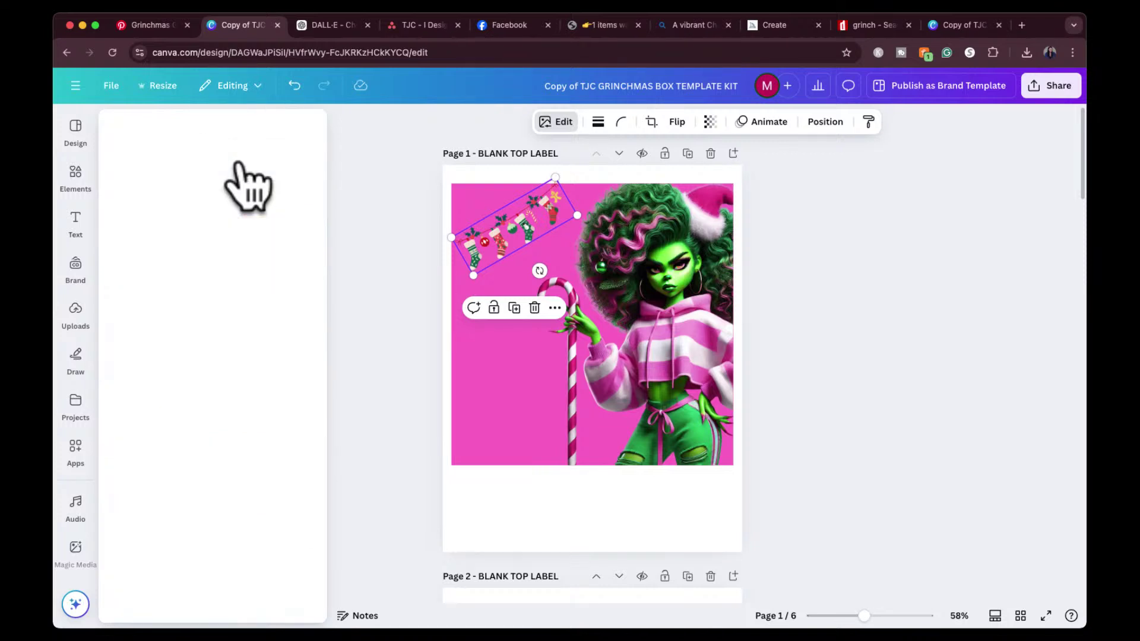
{"action": "scroll", "coordinate": [204, 402], "scroll_direction": "down", "scroll_amount": 6}
{"action": "scroll", "coordinate": [201, 392], "scroll_direction": "down", "scroll_amount": 2}
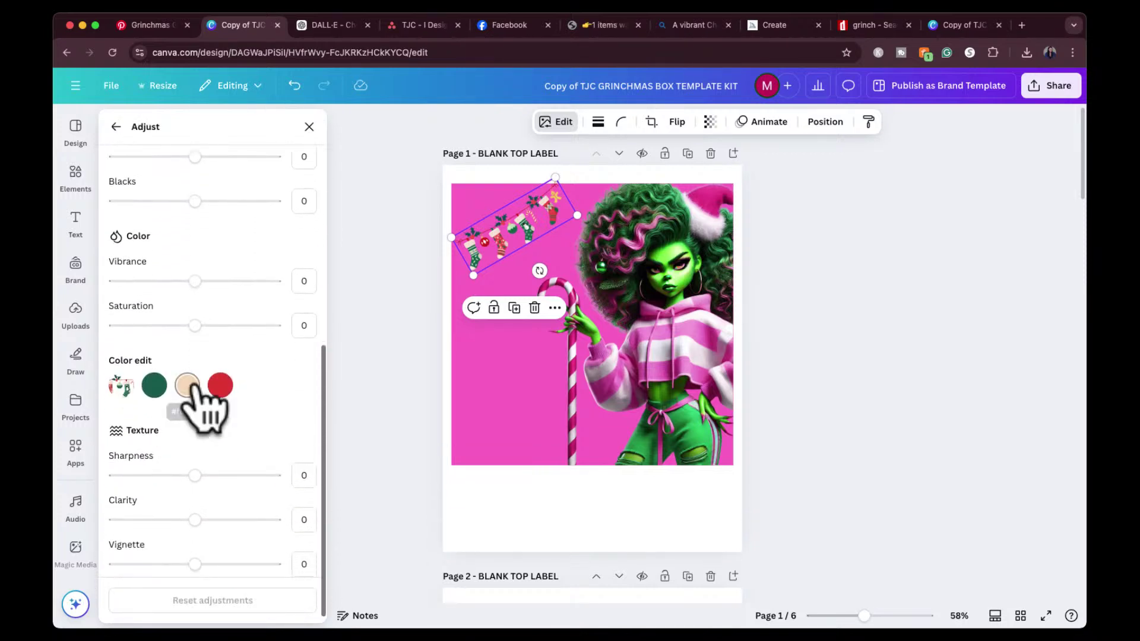
{"action": "left_click", "coordinate": [220, 385]}
{"action": "left_click_drag", "start_coordinate": [196, 447], "coordinate": [179, 466]}
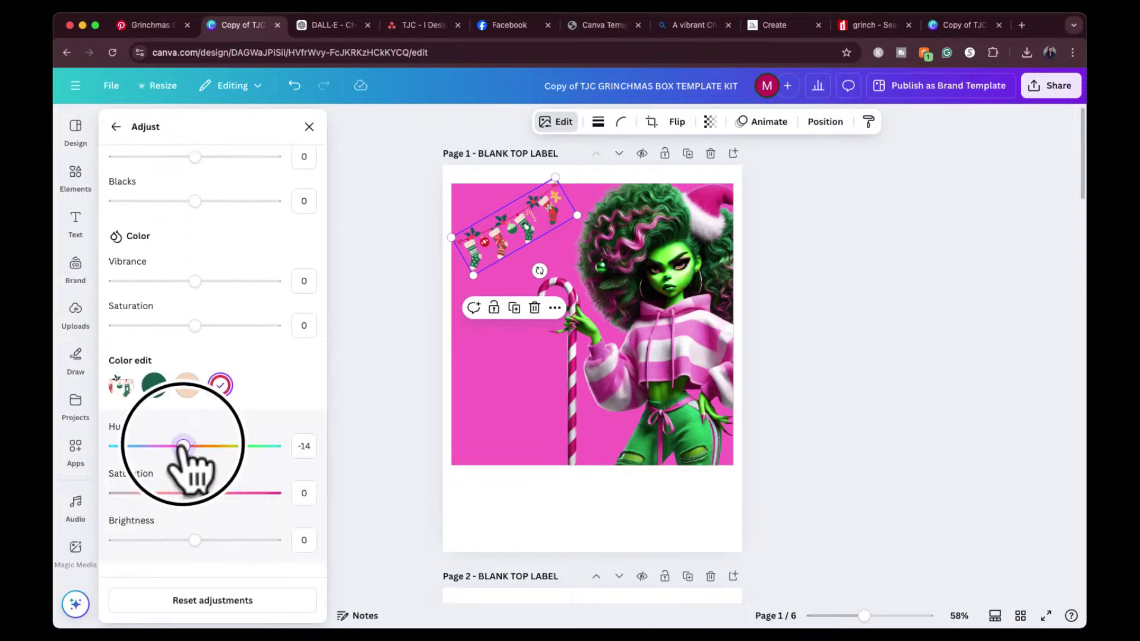
{"action": "left_click", "coordinate": [219, 388]}
{"action": "left_click", "coordinate": [177, 446]}
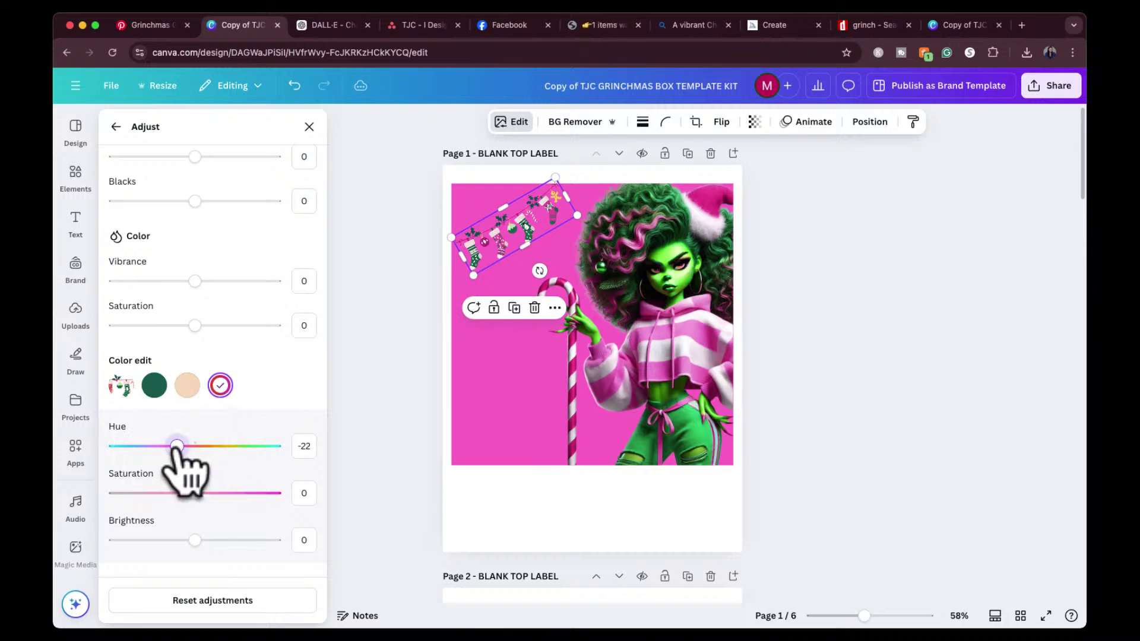
{"action": "left_click", "coordinate": [398, 328]}
Enlarge the stocking garland slightly toward the upper corner of the pink square.
{"action": "left_click", "coordinate": [484, 250]}
{"action": "left_click_drag", "start_coordinate": [458, 254], "coordinate": [433, 235]}
{"action": "left_click", "coordinate": [388, 291]}
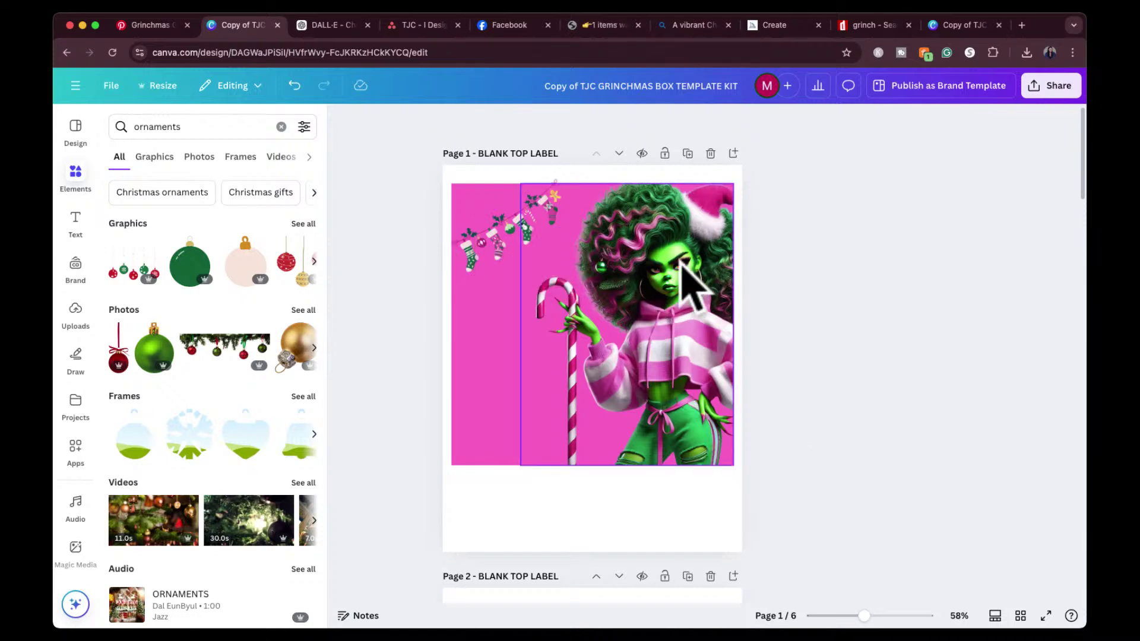
{"action": "left_click", "coordinate": [692, 291]}
{"action": "left_click", "coordinate": [864, 267]}
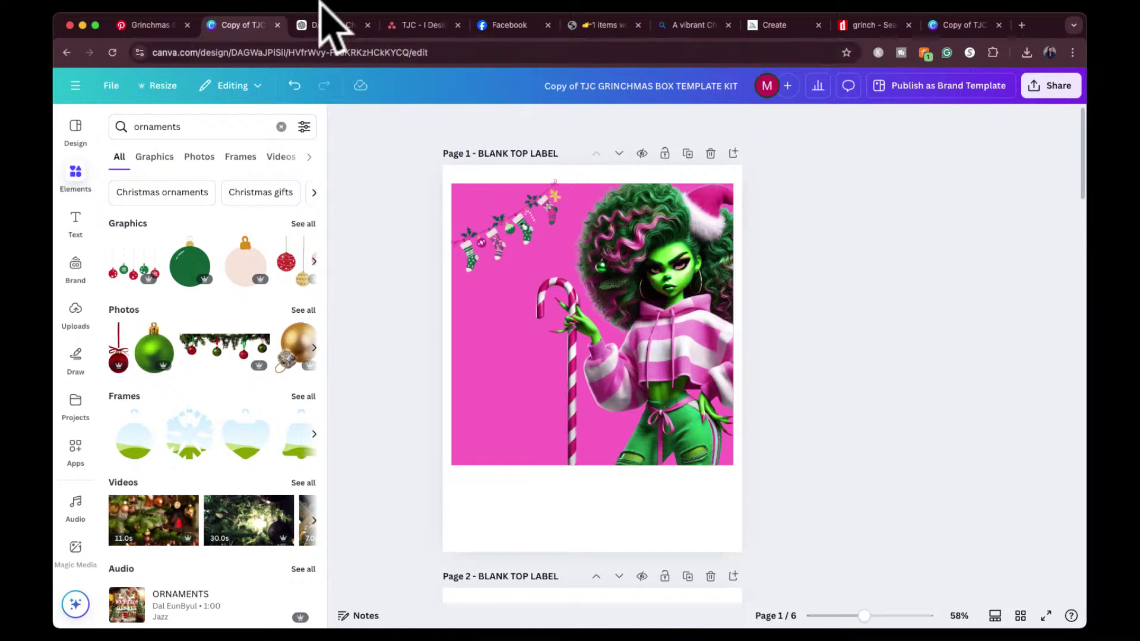
{"action": "left_click", "coordinate": [868, 270]}
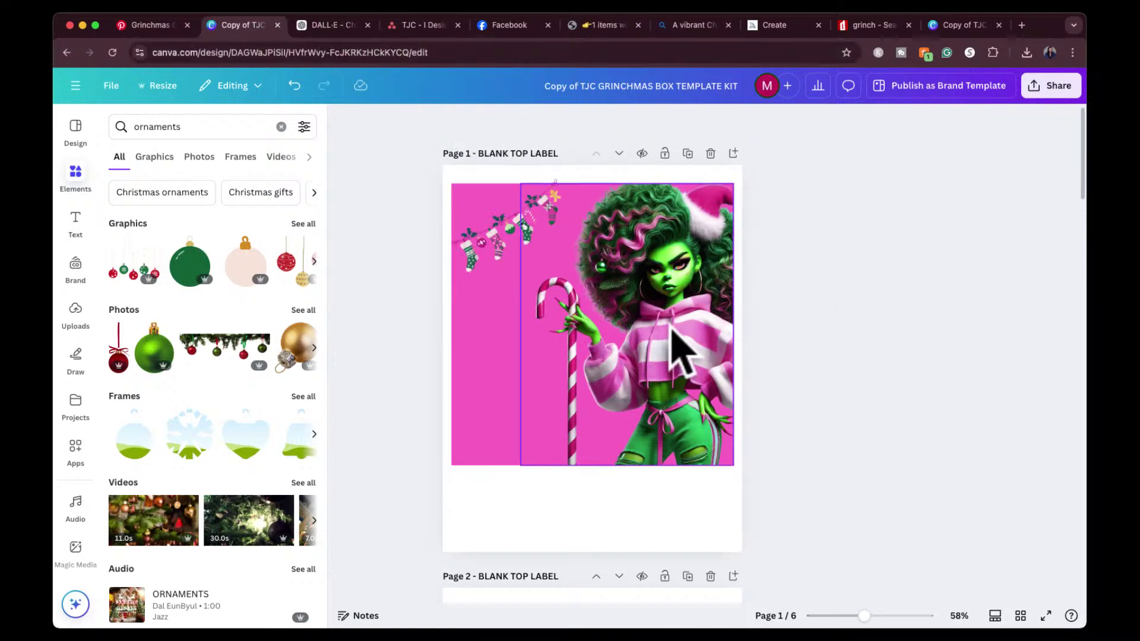
Add the "You've Been Grinched!" brand text, wrap it onto three lines and place it over the empty pink area beside the candy cane.
{"action": "left_click", "coordinate": [74, 231]}
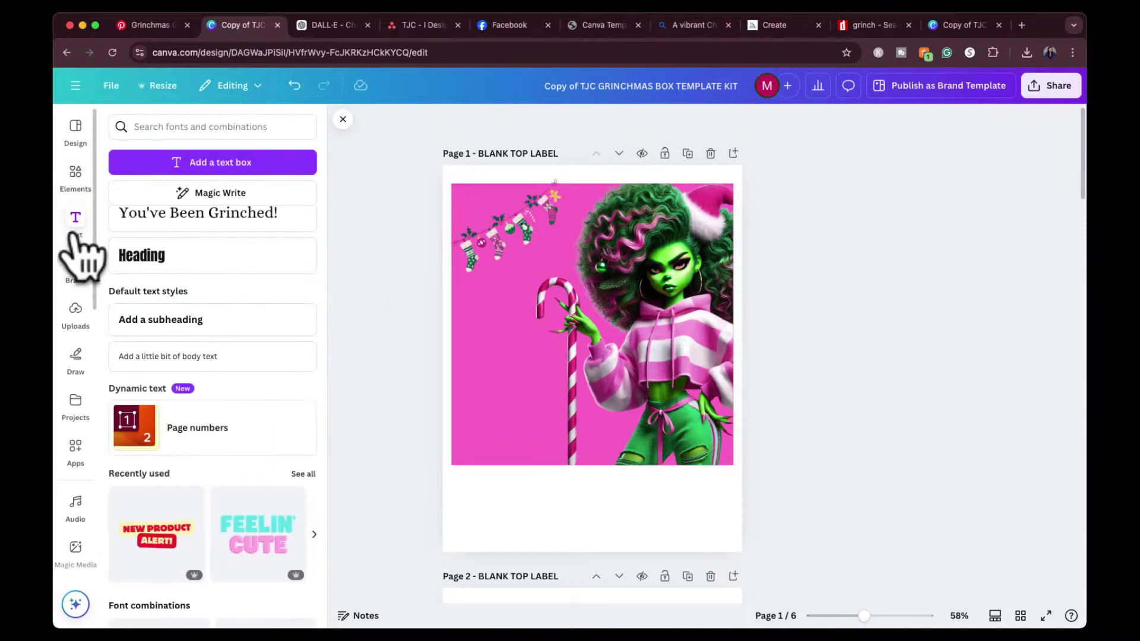
{"action": "left_click", "coordinate": [215, 227]}
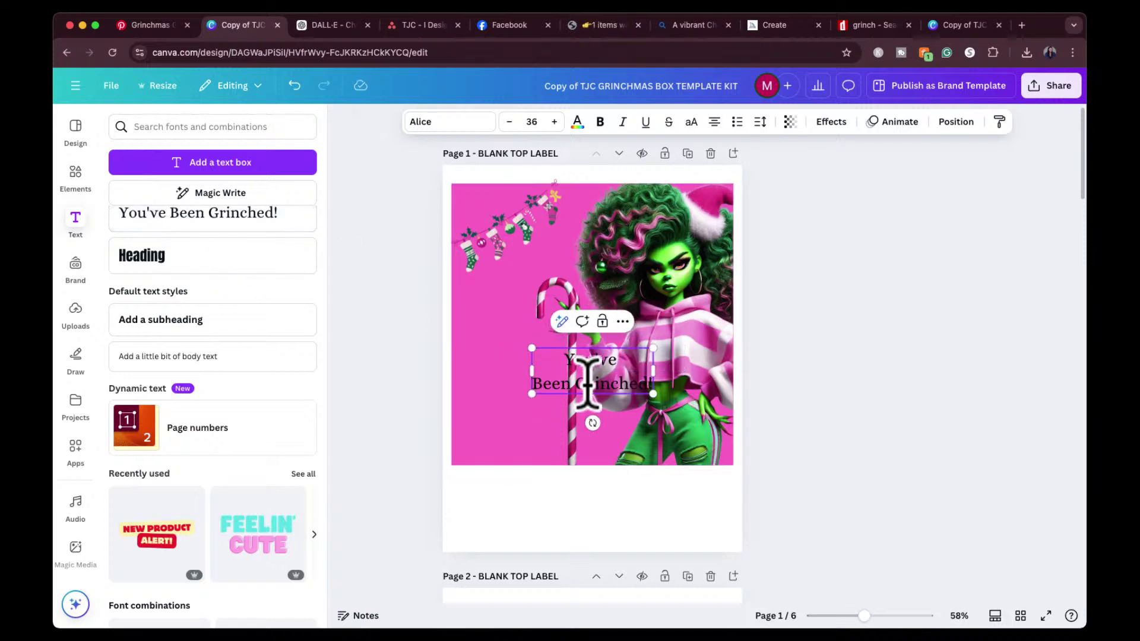
{"action": "left_click", "coordinate": [739, 390]}
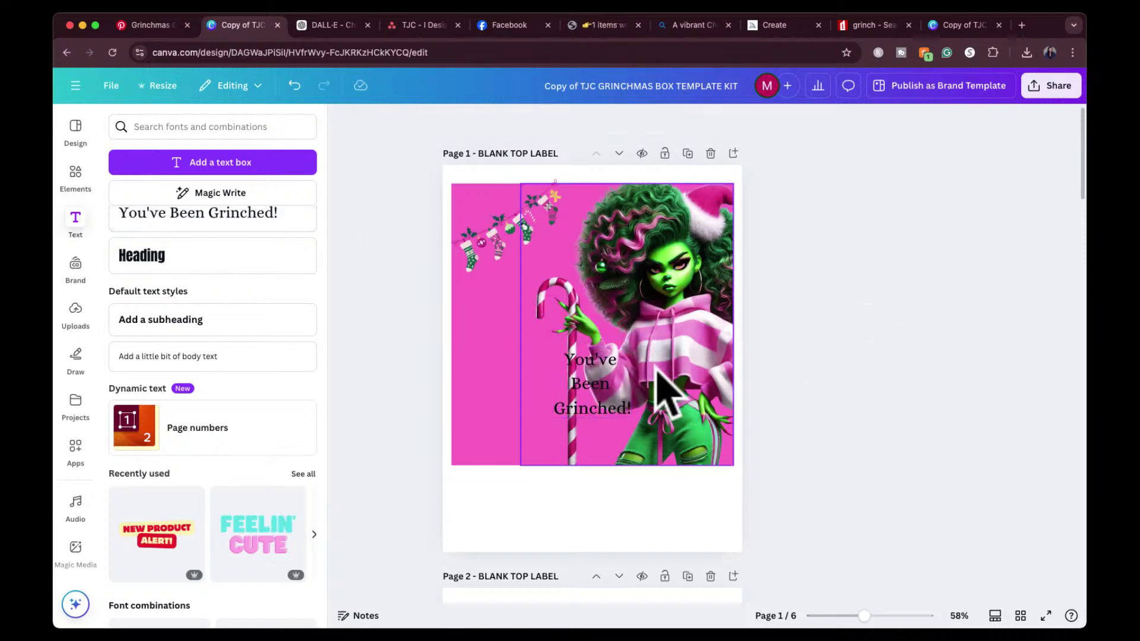
{"action": "left_click_drag", "start_coordinate": [611, 377], "coordinate": [536, 376]}
Change the font of the "You've Been Grinched!" text to Grinched Regular, searching the fonts for "grinch".
{"action": "double_click", "coordinate": [518, 384]}
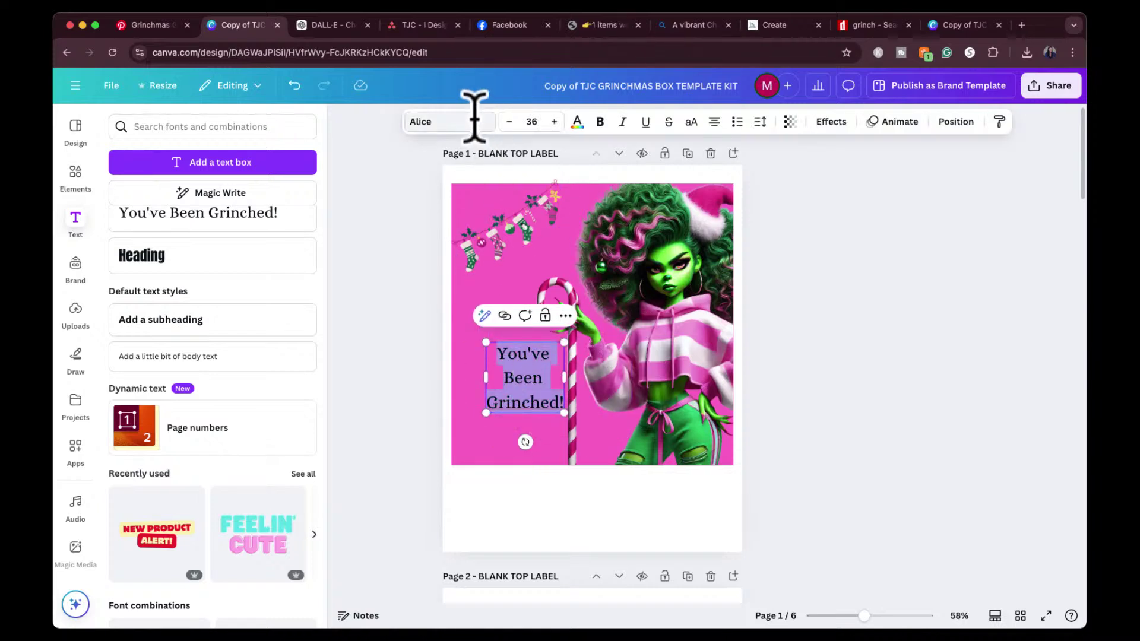
{"action": "left_click", "coordinate": [476, 127]}
{"action": "left_click", "coordinate": [235, 188]}
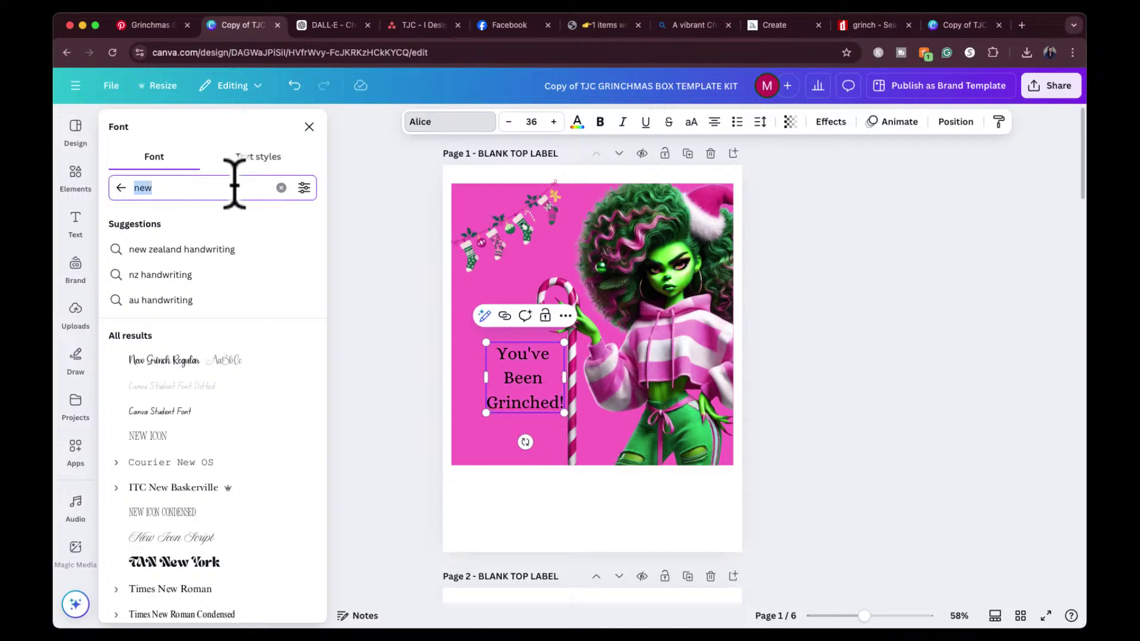
{"action": "type", "text": "grinch"}
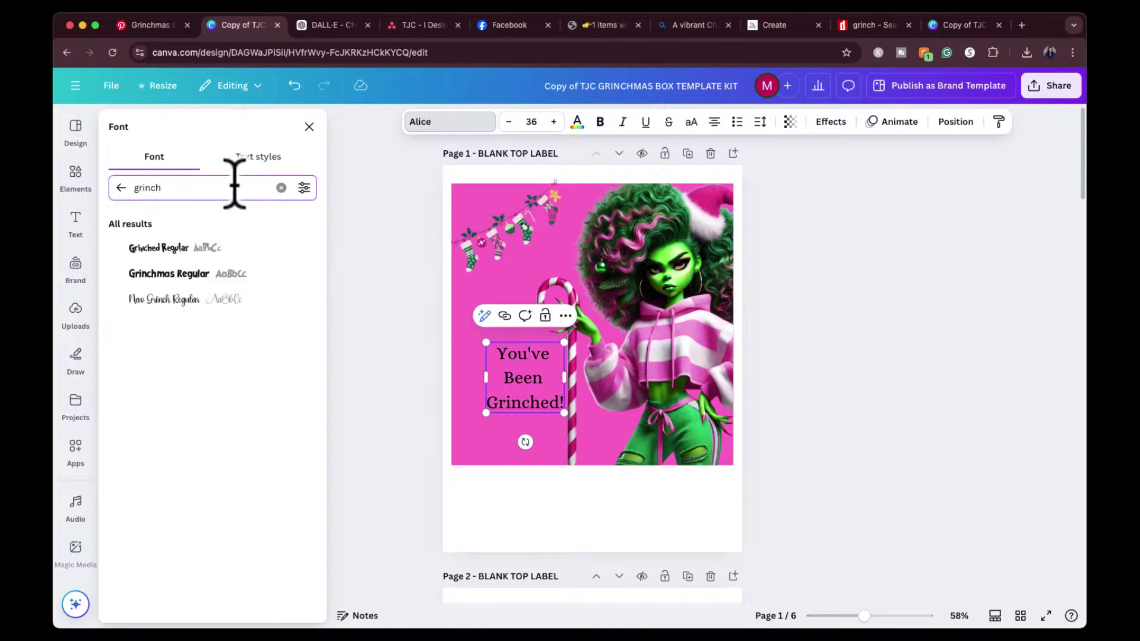
{"action": "left_click", "coordinate": [161, 247]}
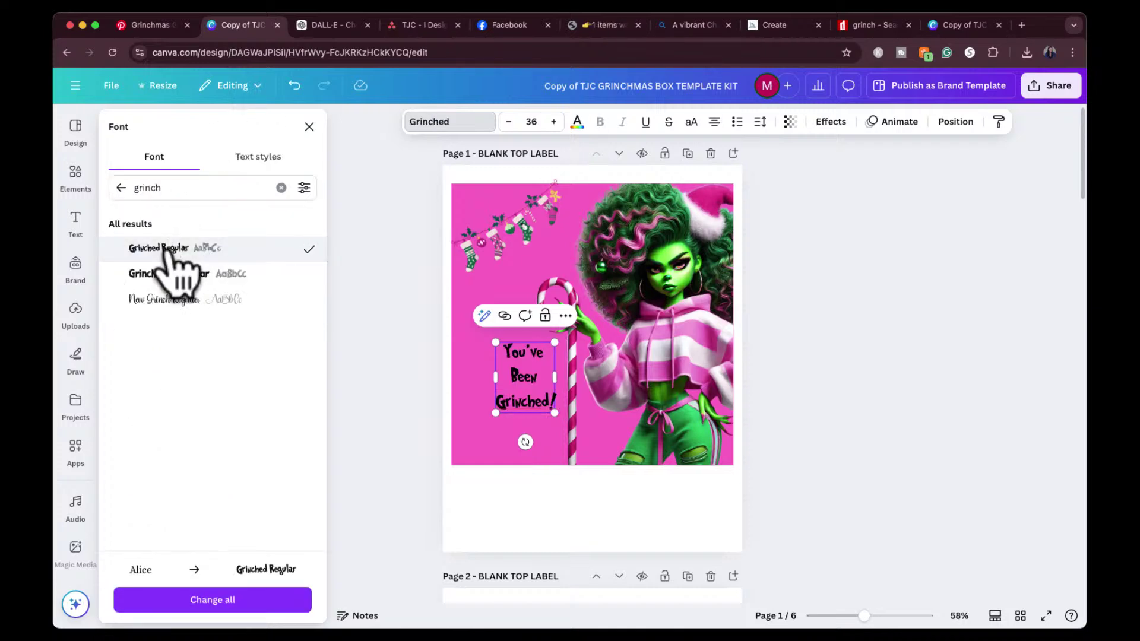
Enlarge the "You've Been Grinched!" text to a font size of about 65.2 and move it slightly lower.
{"action": "left_click_drag", "start_coordinate": [495, 343], "coordinate": [458, 301]}
{"action": "left_click_drag", "start_coordinate": [554, 413], "coordinate": [568, 427]}
{"action": "key", "text": "Escape"}
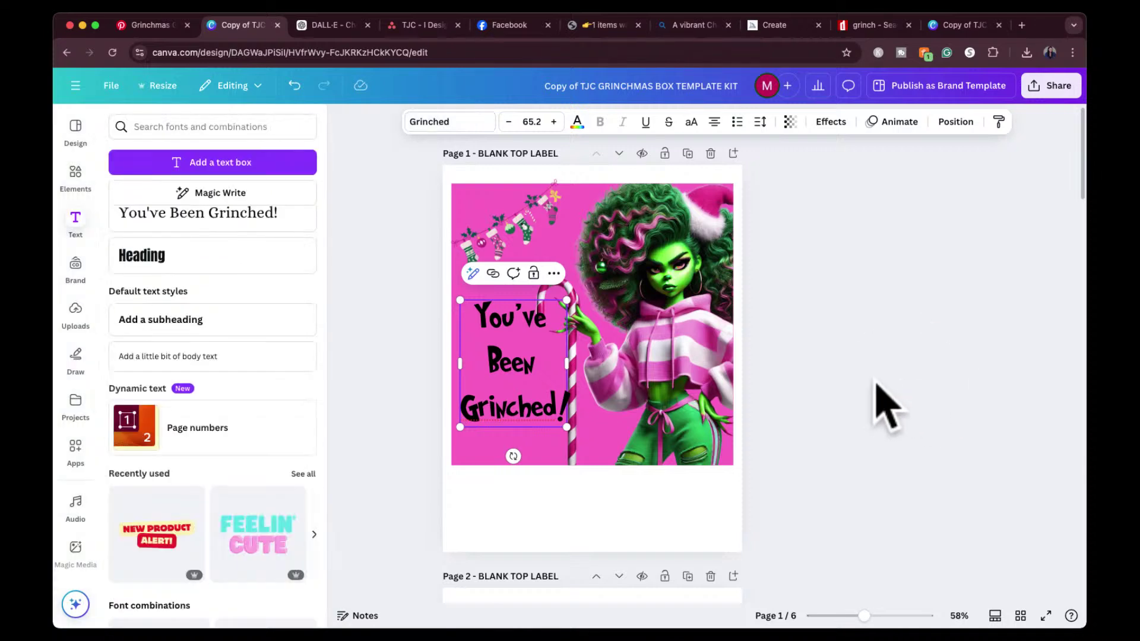
{"action": "left_click", "coordinate": [394, 384]}
{"action": "left_click_drag", "start_coordinate": [497, 369], "coordinate": [493, 387]}
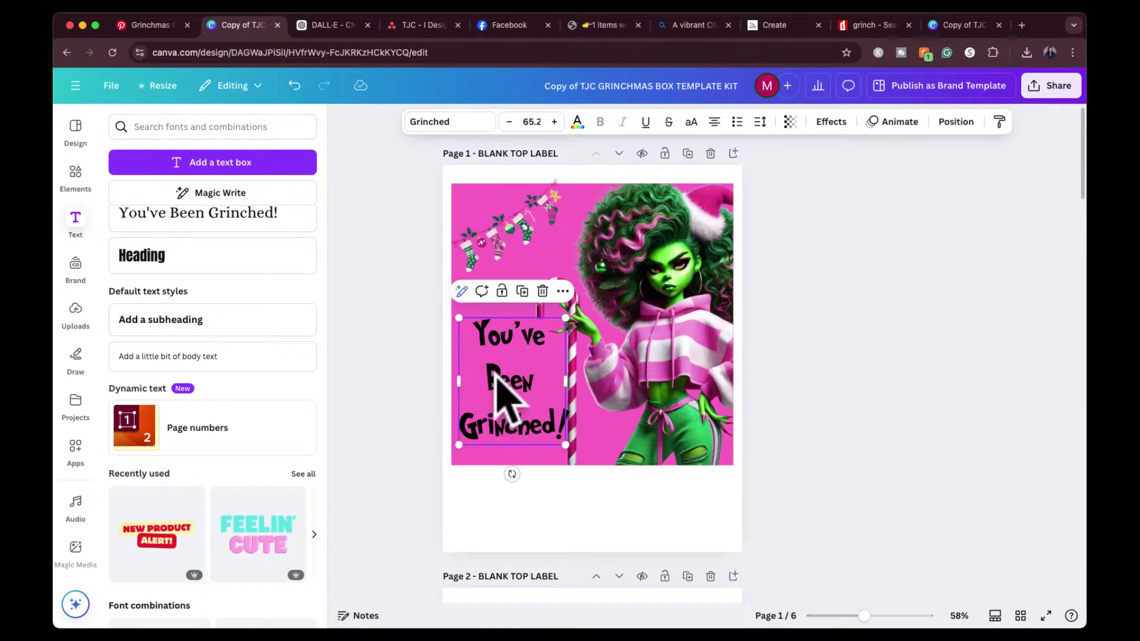
Apply an Outline effect in white to the "You've Been Grinched!" text and increase its thickness slightly.
{"action": "left_click", "coordinate": [825, 122]}
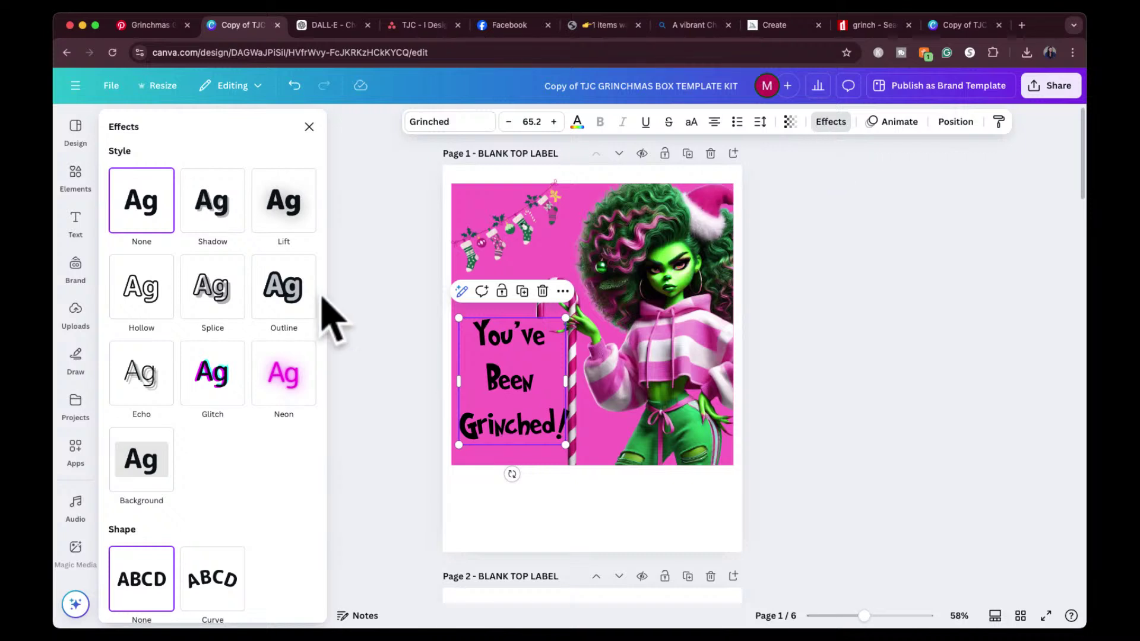
{"action": "left_click", "coordinate": [277, 295]}
{"action": "left_click", "coordinate": [304, 399]}
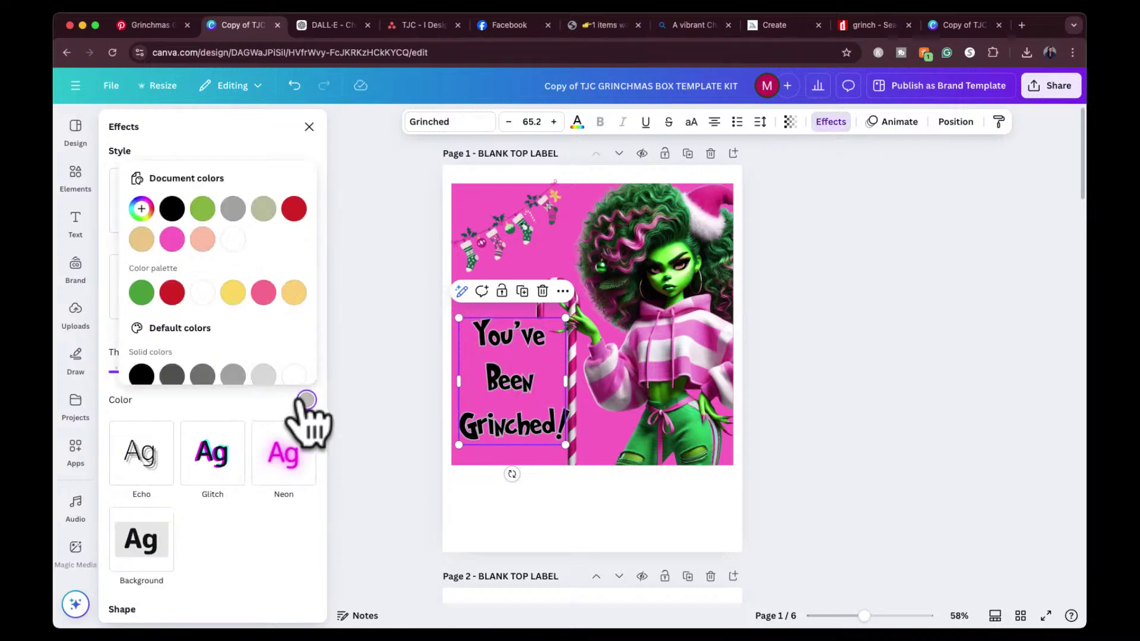
{"action": "left_click", "coordinate": [294, 375]}
{"action": "left_click", "coordinate": [229, 416]}
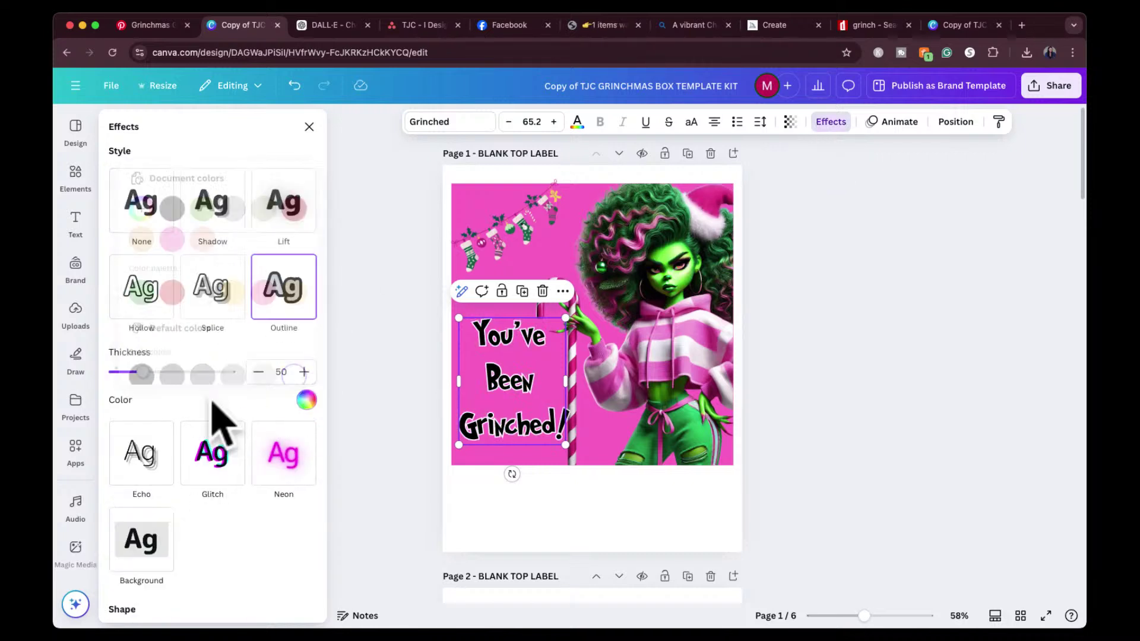
{"action": "left_click_drag", "start_coordinate": [145, 375], "coordinate": [159, 376]}
{"action": "left_click", "coordinate": [371, 395]}
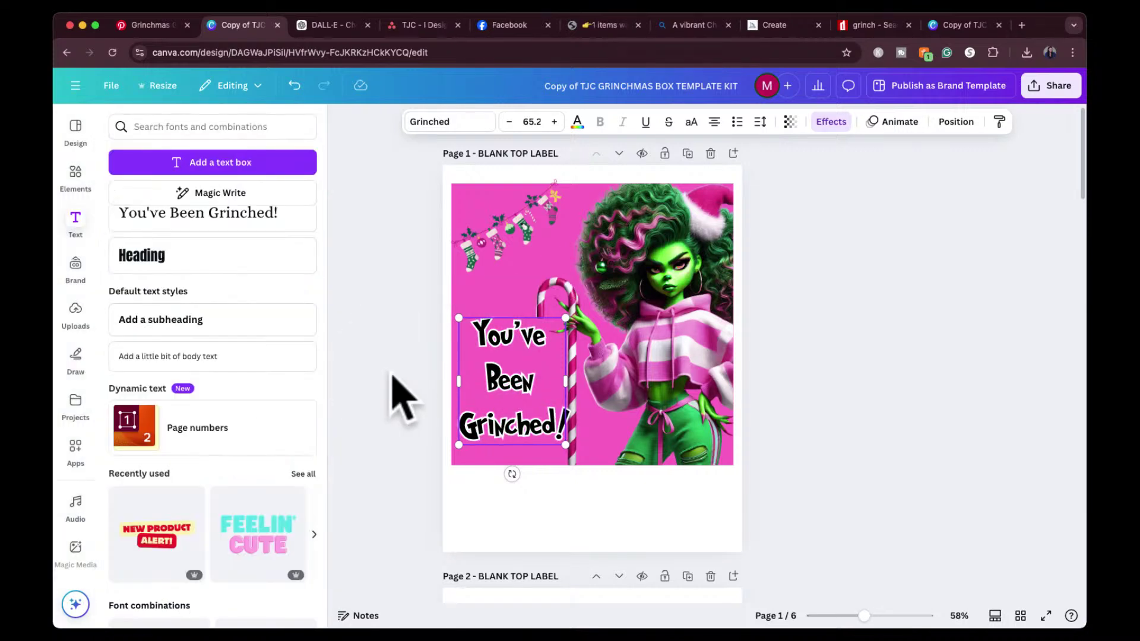
Move the outlined "You've Been Grinched!" text down, closer to the lower edge of the pink square.
{"action": "left_click", "coordinate": [523, 360]}
{"action": "mouse_move", "coordinate": [522, 359]}
{"action": "left_mouse_down"}
{"action": "mouse_move", "coordinate": [505, 382]}
{"action": "mouse_move", "coordinate": [505, 370]}
{"action": "left_mouse_up"}
{"action": "left_click", "coordinate": [801, 278]}
{"action": "left_click", "coordinate": [803, 320]}
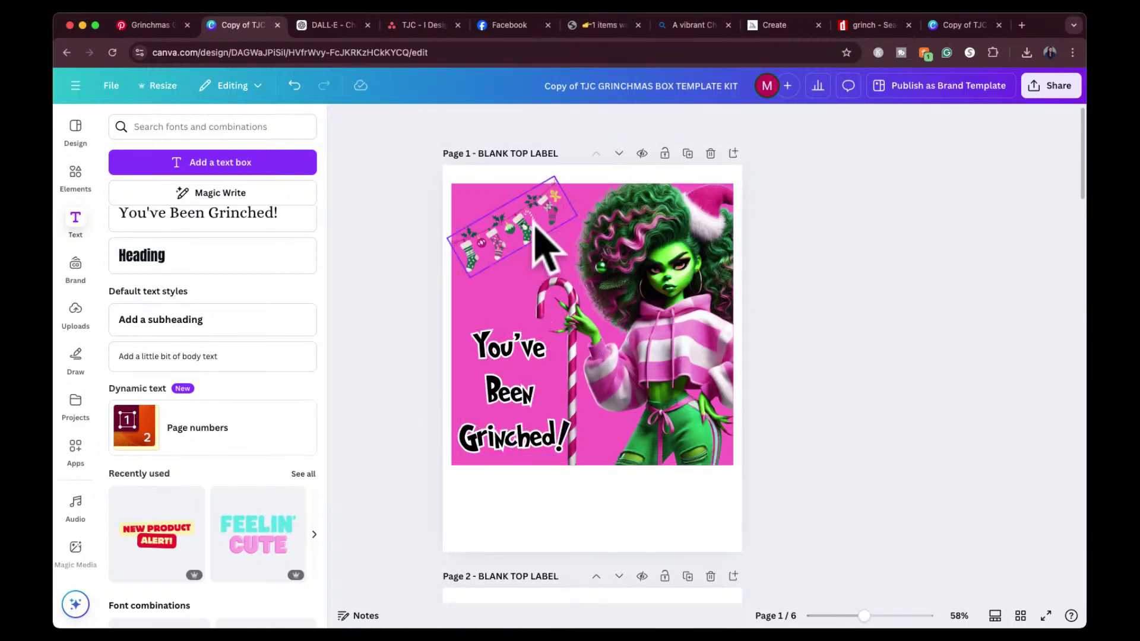
Check the Grinchmas Eve box reference on Pinterest, return to Canva and fill the pink background square with the red-to-purple linear gradient.
{"action": "left_click", "coordinate": [156, 26]}
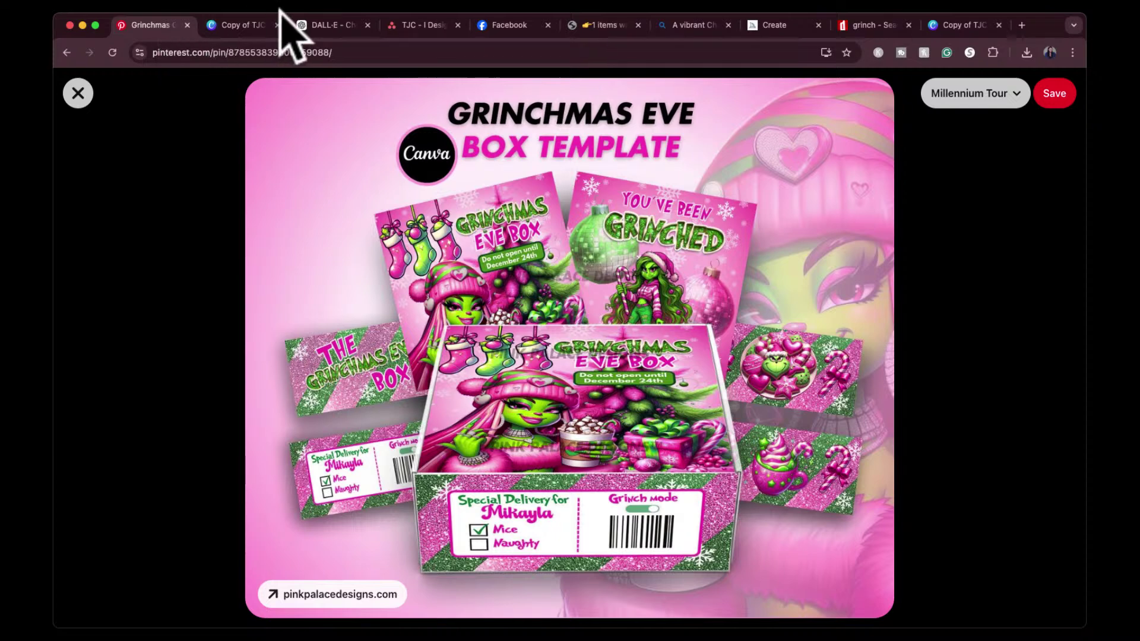
{"action": "left_click", "coordinate": [244, 26]}
{"action": "left_click", "coordinate": [458, 189]}
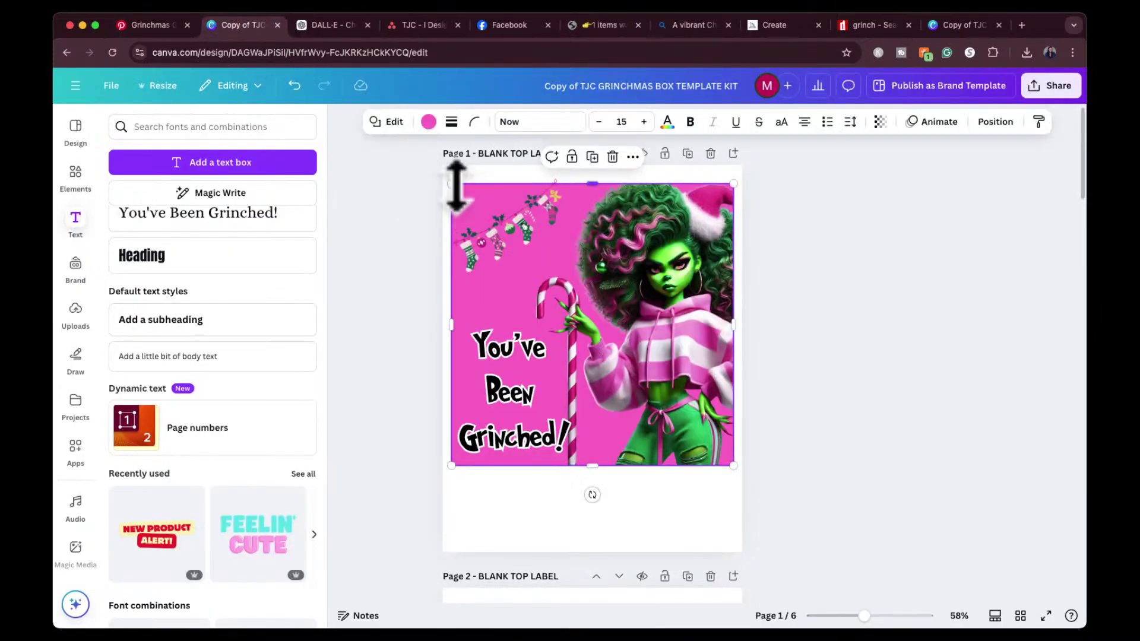
{"action": "left_click", "coordinate": [429, 122]}
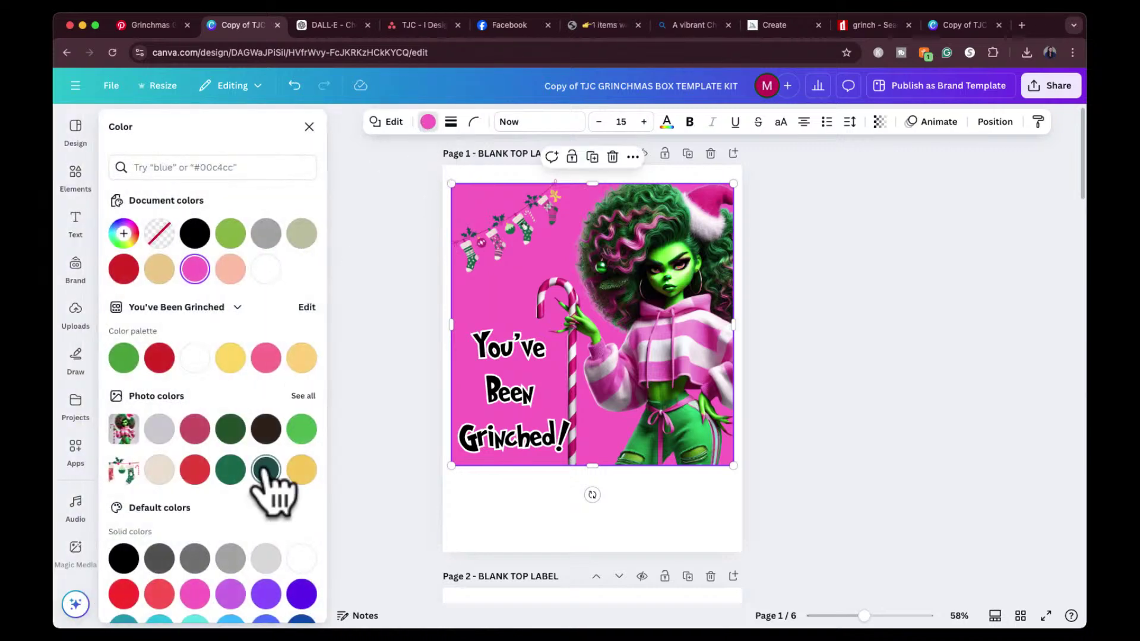
{"action": "scroll", "coordinate": [269, 484], "scroll_direction": "down", "scroll_amount": 5}
{"action": "scroll", "coordinate": [220, 487], "scroll_direction": "down", "scroll_amount": 1}
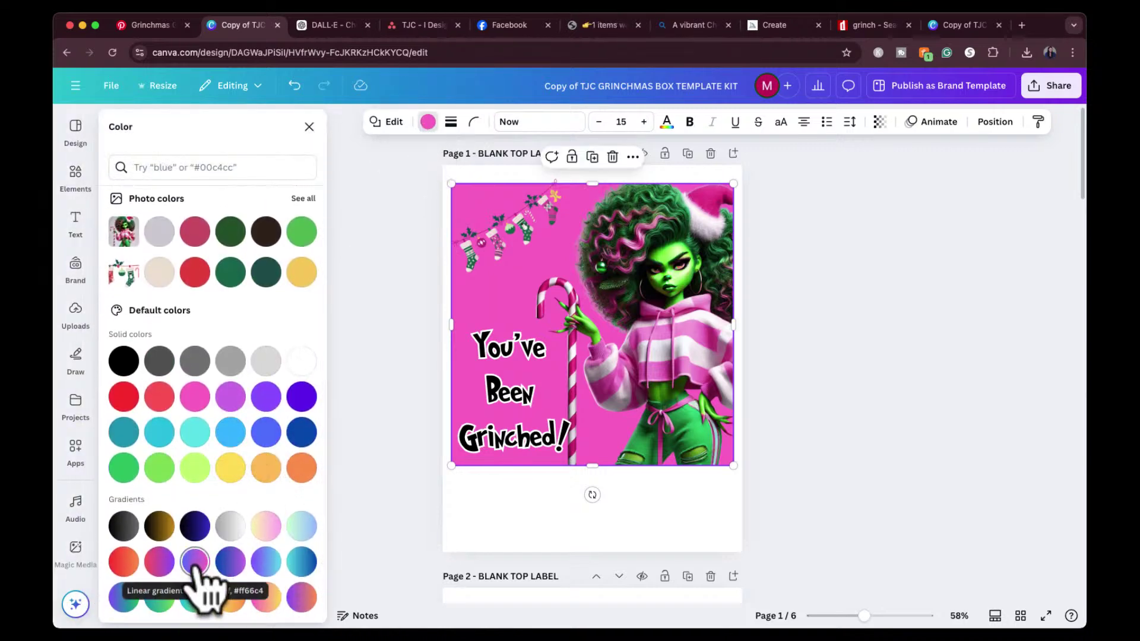
{"action": "left_click", "coordinate": [265, 529]}
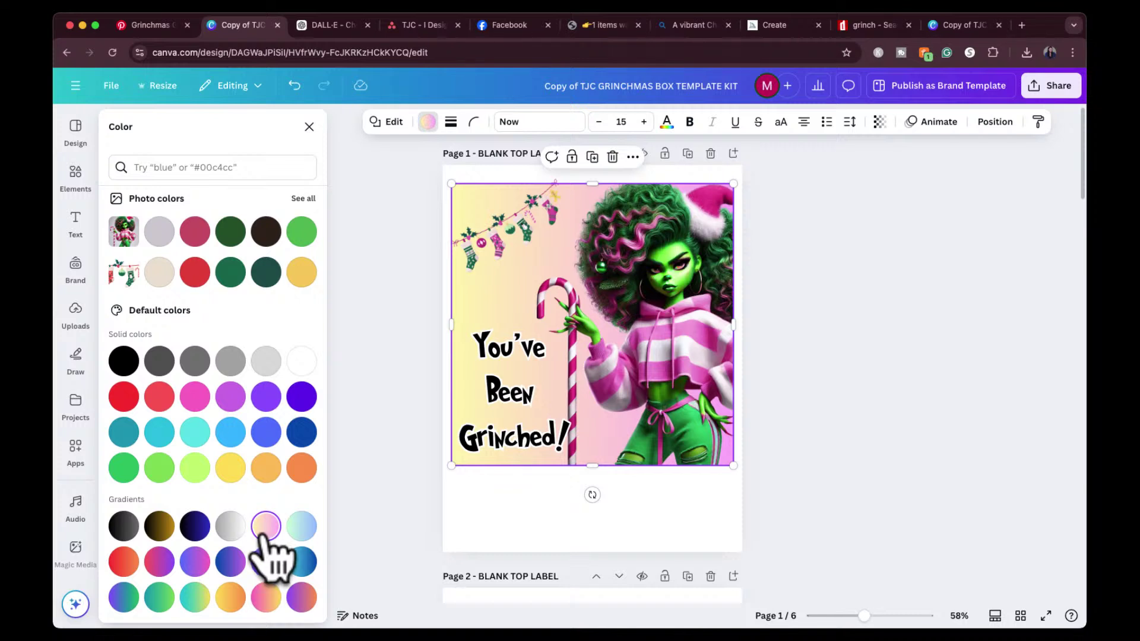
{"action": "left_click", "coordinate": [196, 561]}
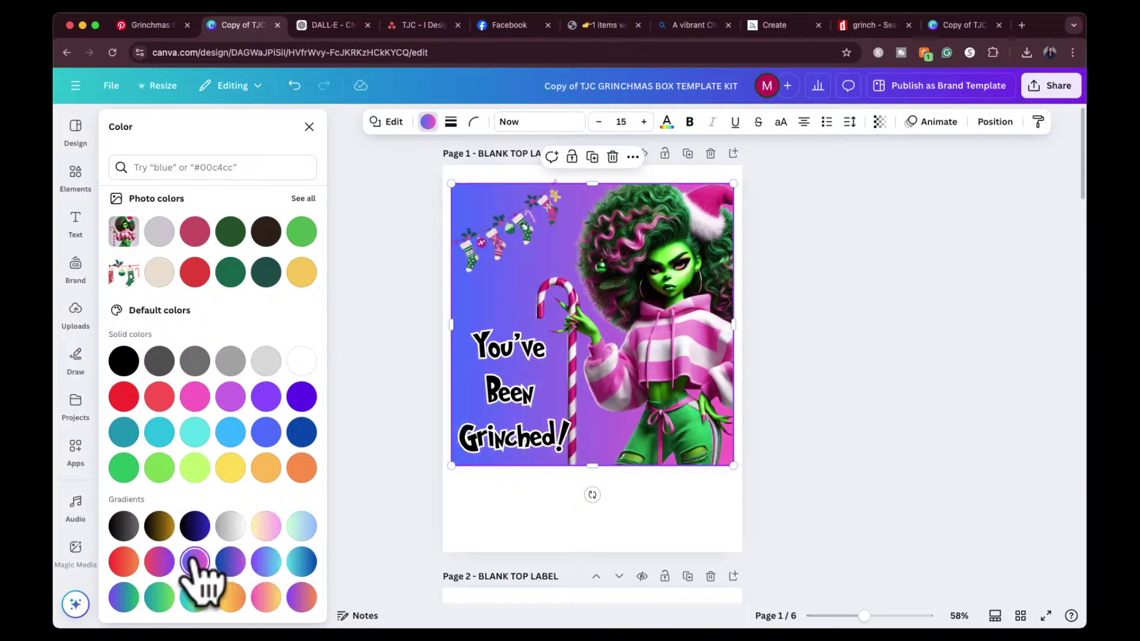
{"action": "left_click", "coordinate": [162, 563]}
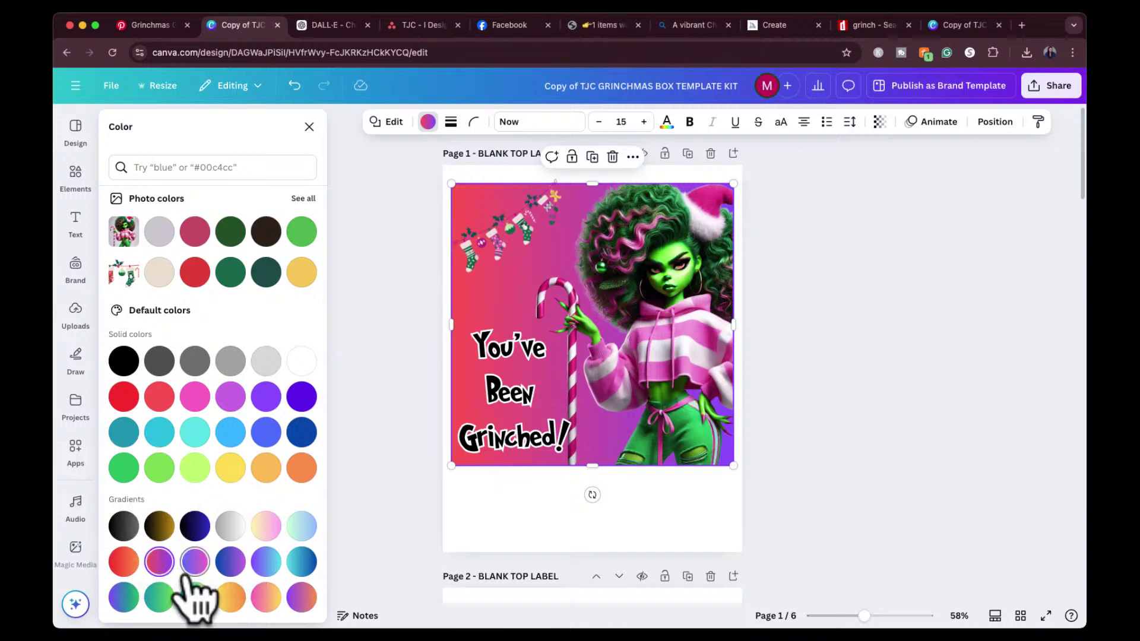
Search the elements for "gradient pink" and add the hot-pink-to-light-pink gradient photo to the top label page.
{"action": "left_click", "coordinate": [76, 179]}
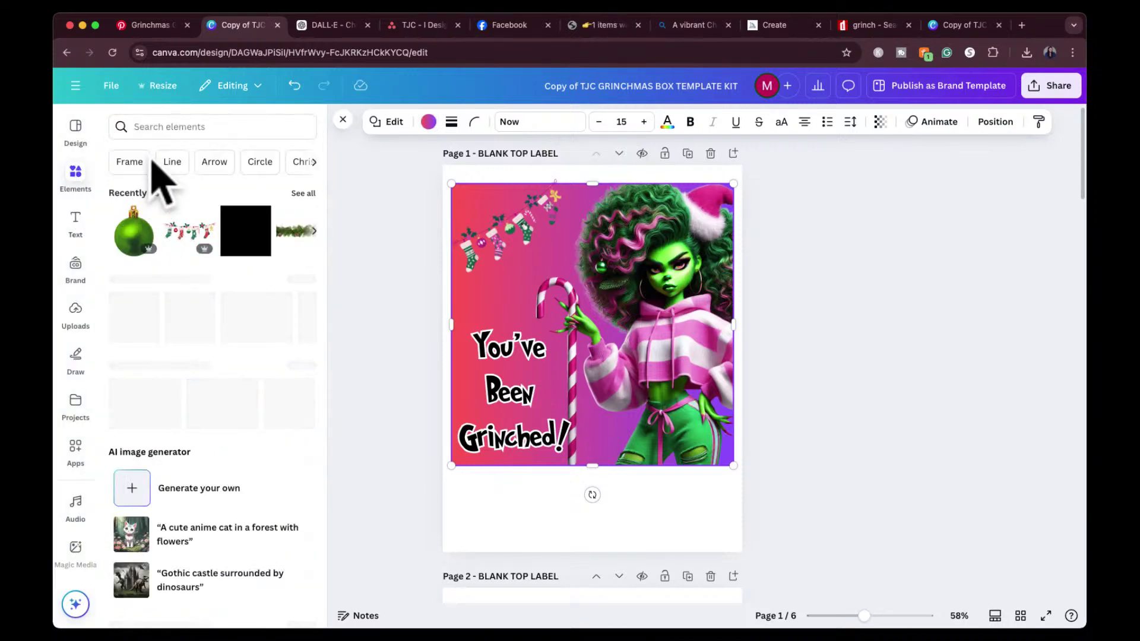
{"action": "left_click", "coordinate": [165, 126]}
{"action": "type", "text": "gradient pink"}
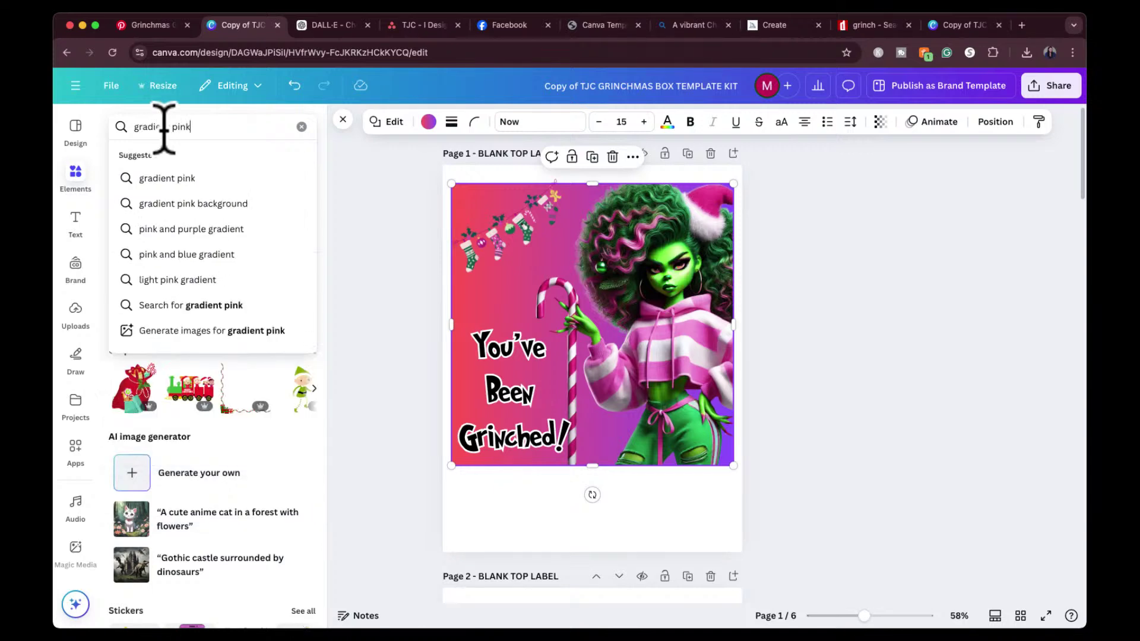
{"action": "key", "text": "Return"}
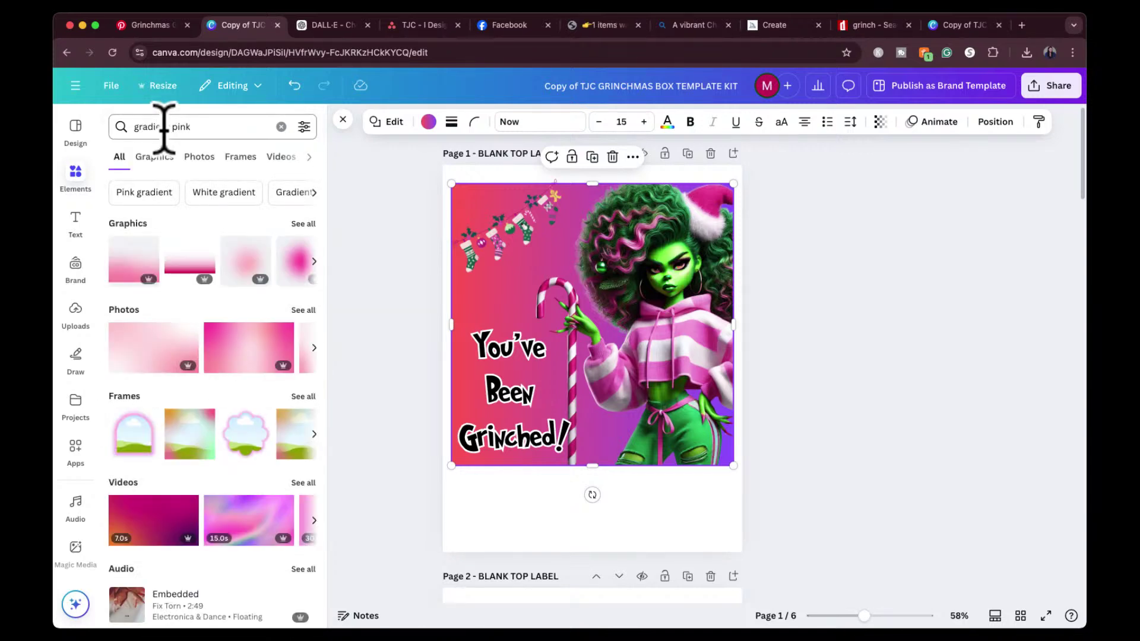
{"action": "left_click", "coordinate": [227, 363]}
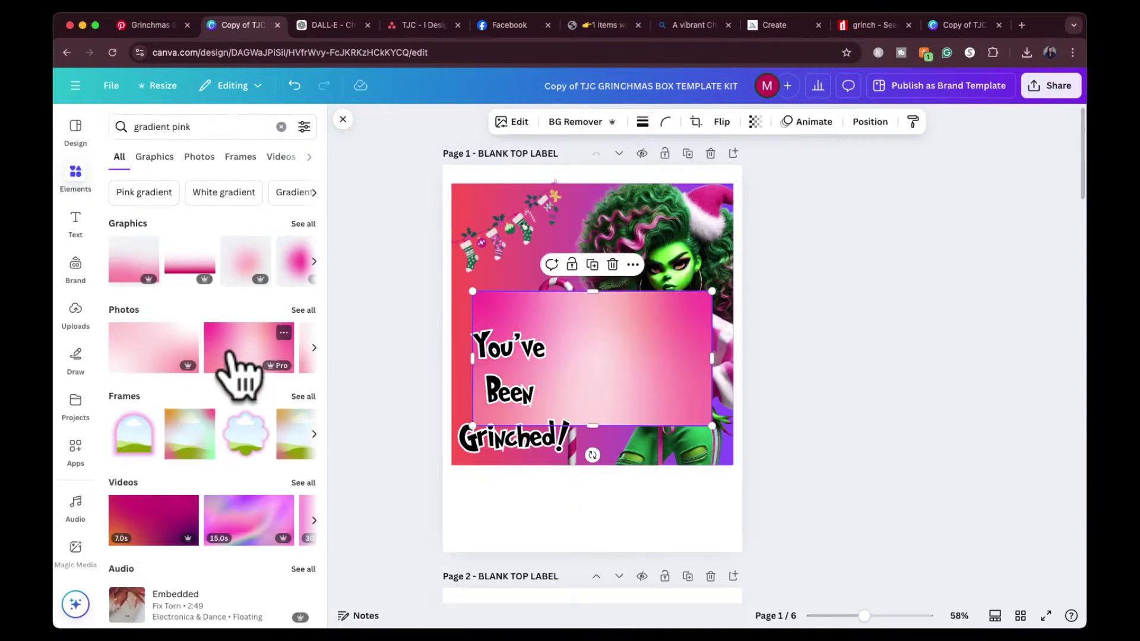
Position and stretch the pink gradient photo to cover the whole background square behind the character, garland and text.
{"action": "left_click_drag", "start_coordinate": [615, 344], "coordinate": [594, 275]}
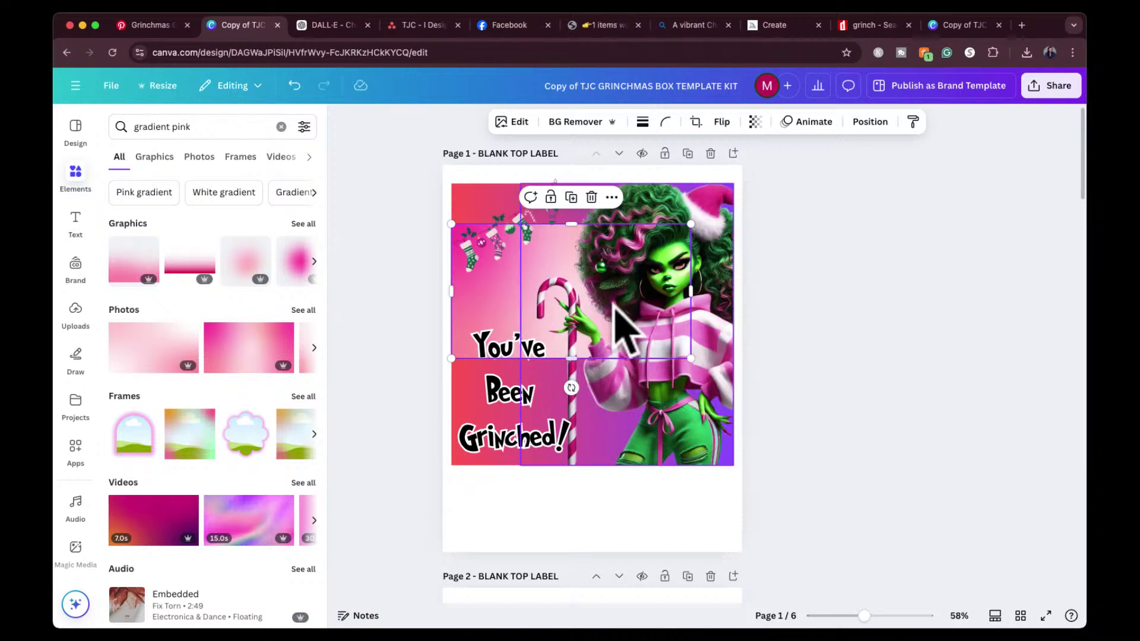
{"action": "left_click_drag", "start_coordinate": [575, 359], "coordinate": [572, 468]}
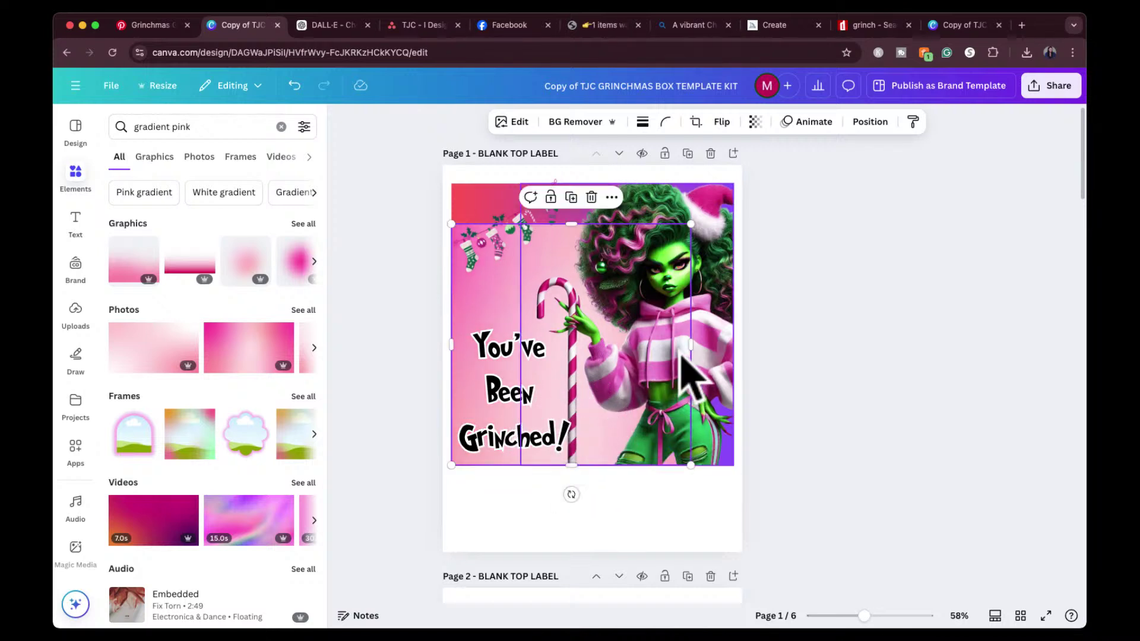
{"action": "left_click_drag", "start_coordinate": [691, 345], "coordinate": [735, 344]}
{"action": "left_click_drag", "start_coordinate": [592, 224], "coordinate": [590, 183]}
{"action": "left_click", "coordinate": [849, 249]}
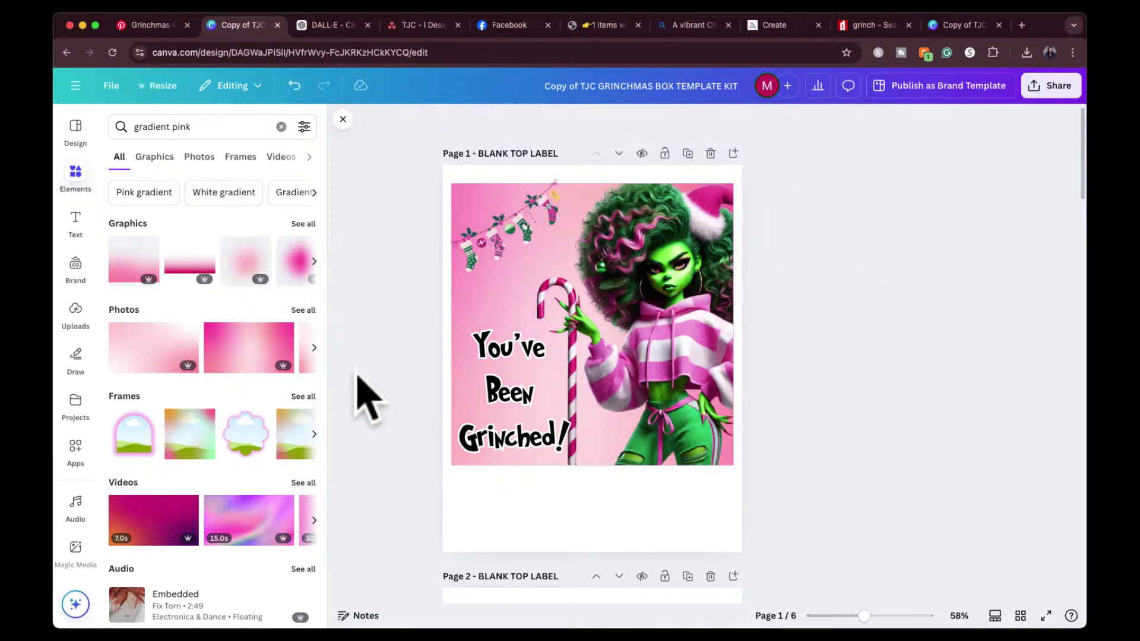
Search the elements for "snowflakes" and add a grey scattered-snowflake pattern from the graphics to the top label.
{"action": "triple_click", "coordinate": [171, 127]}
{"action": "type", "text": "snow"}
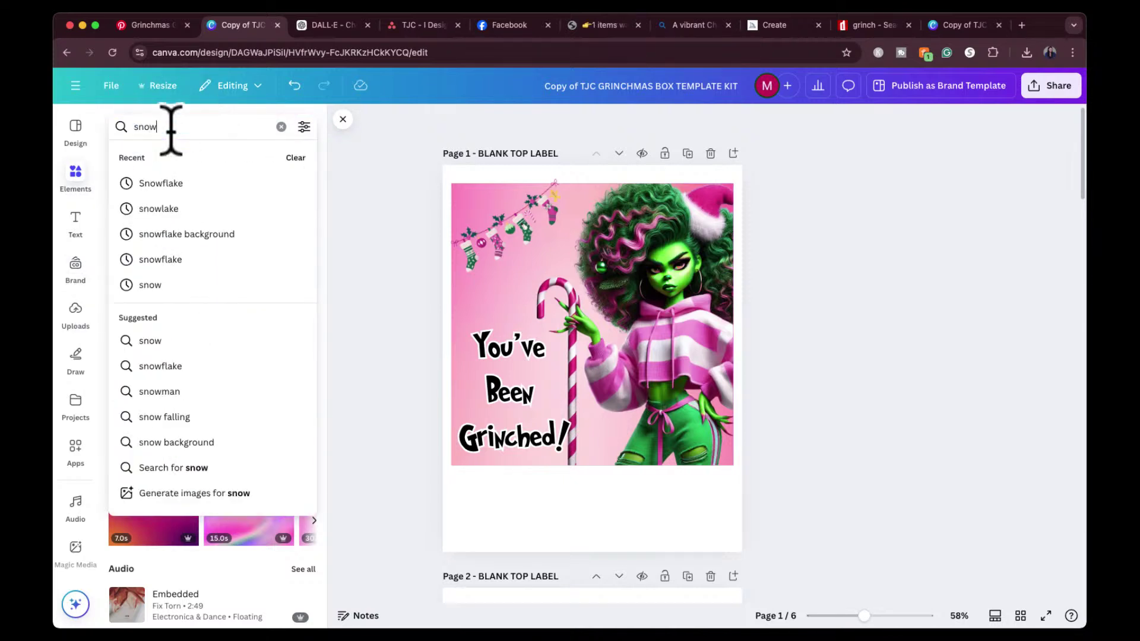
{"action": "type", "text": "flakes"}
{"action": "key", "text": "Return"}
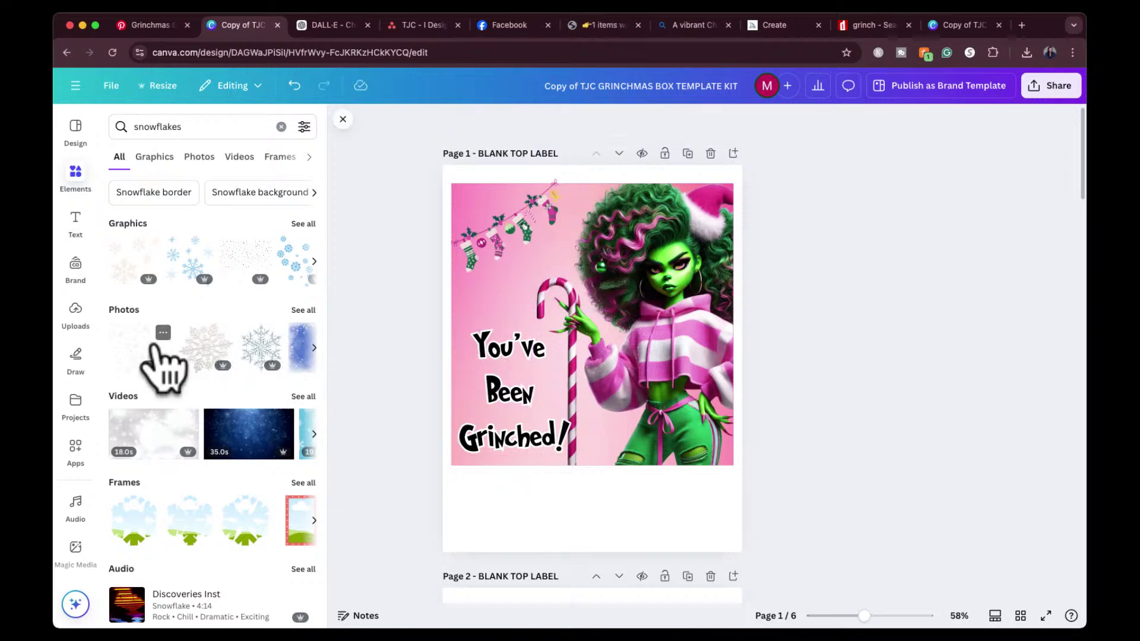
{"action": "left_click", "coordinate": [303, 223]}
{"action": "scroll", "coordinate": [216, 472], "scroll_direction": "down", "scroll_amount": 1}
{"action": "left_click", "coordinate": [275, 315]}
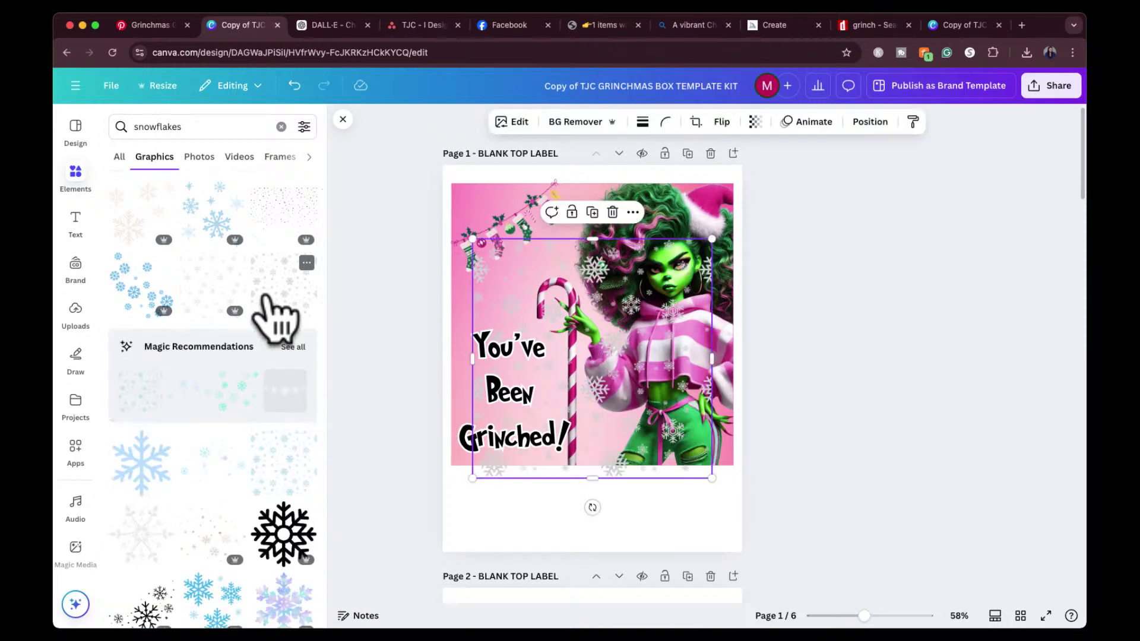
Align the grey snowflake pattern with the square's upper corner and stretch it to cover the square.
{"action": "left_click_drag", "start_coordinate": [622, 355], "coordinate": [605, 306]}
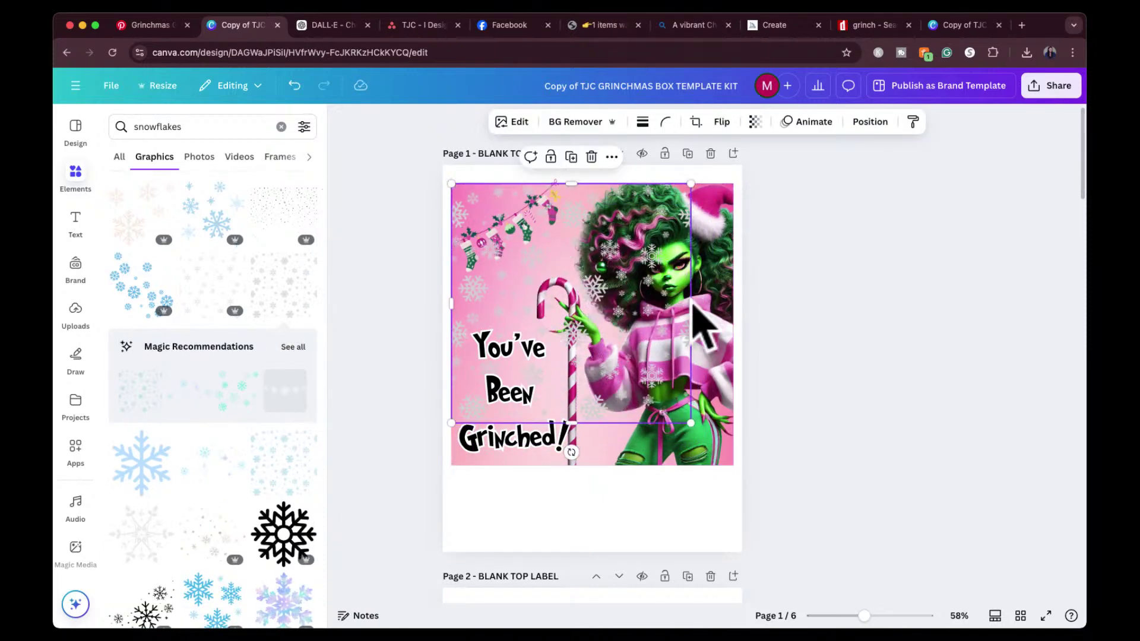
{"action": "left_click_drag", "start_coordinate": [692, 303], "coordinate": [734, 301]}
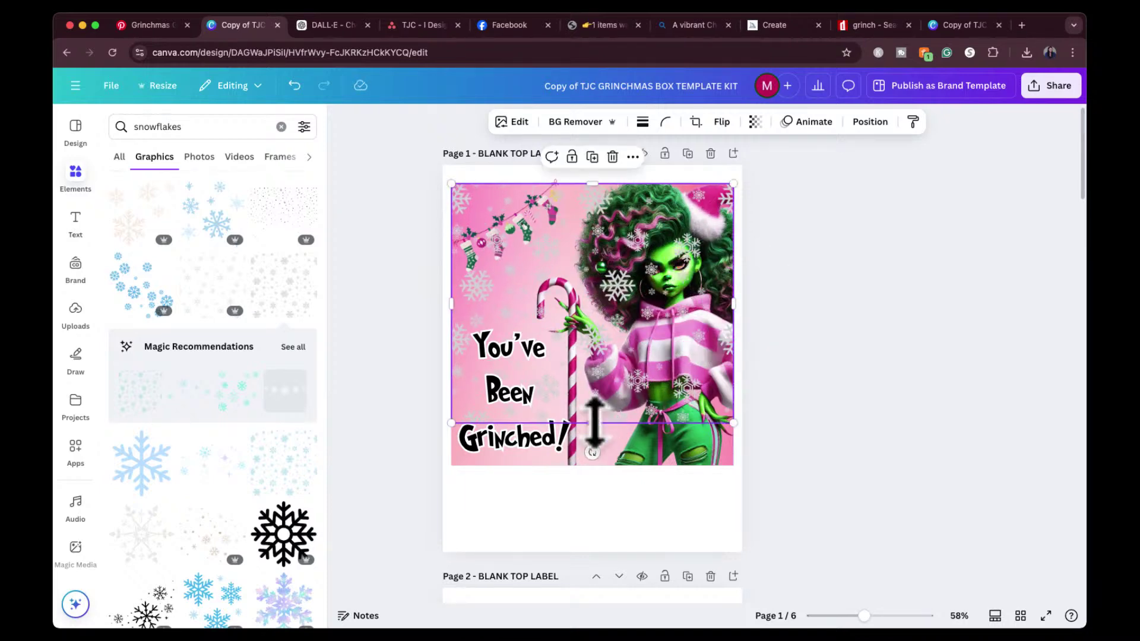
{"action": "left_click_drag", "start_coordinate": [591, 422], "coordinate": [590, 466]}
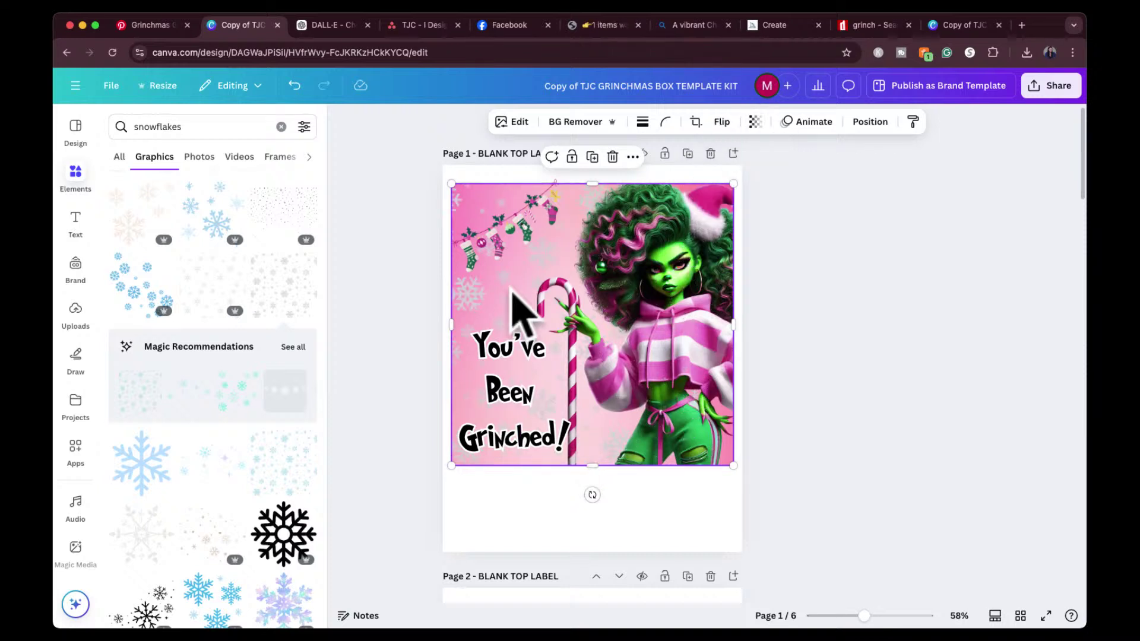
Try a transparency of 25 on the grey snowflake pattern, and remove the pattern from the label.
{"action": "left_click", "coordinate": [755, 122]}
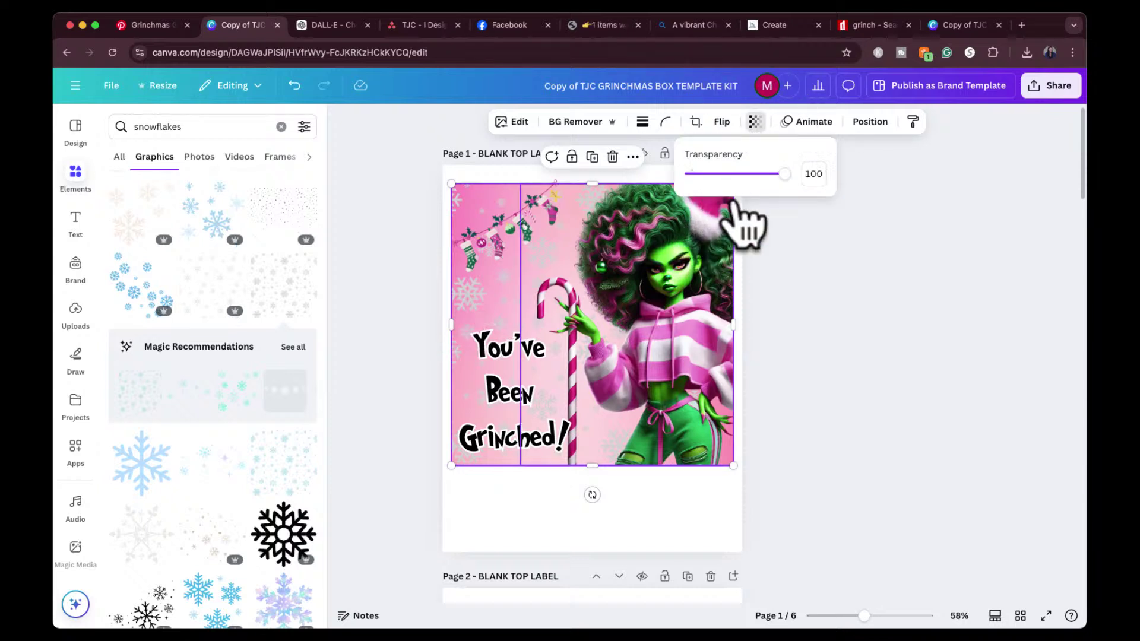
{"action": "left_click_drag", "start_coordinate": [784, 173], "coordinate": [714, 173]}
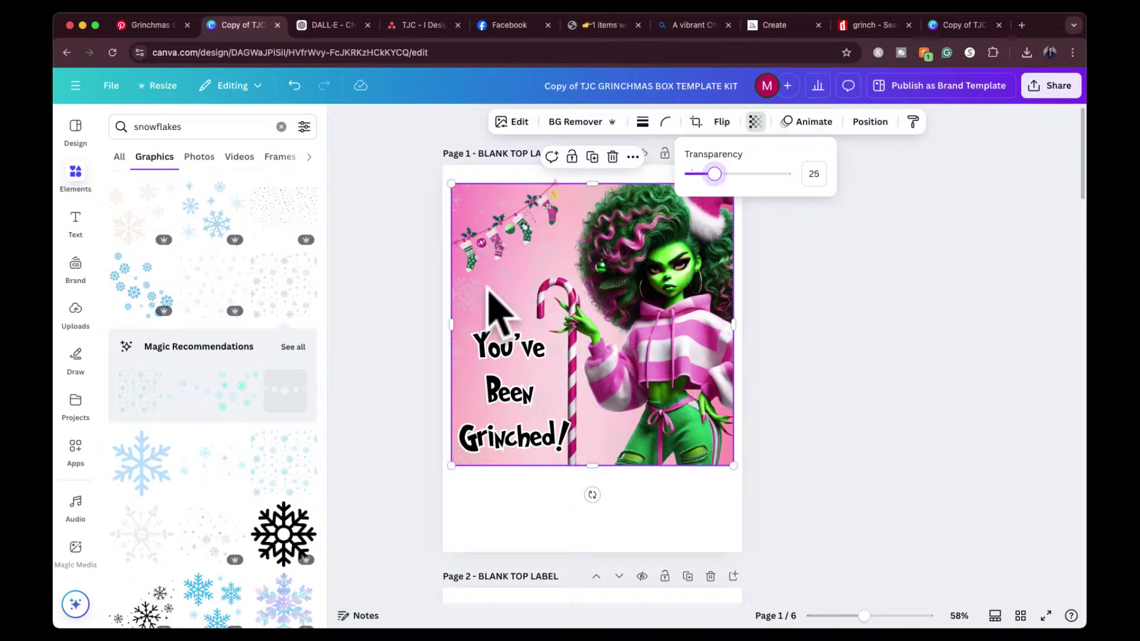
{"action": "key", "text": "Escape"}
{"action": "key", "text": "Escape"}
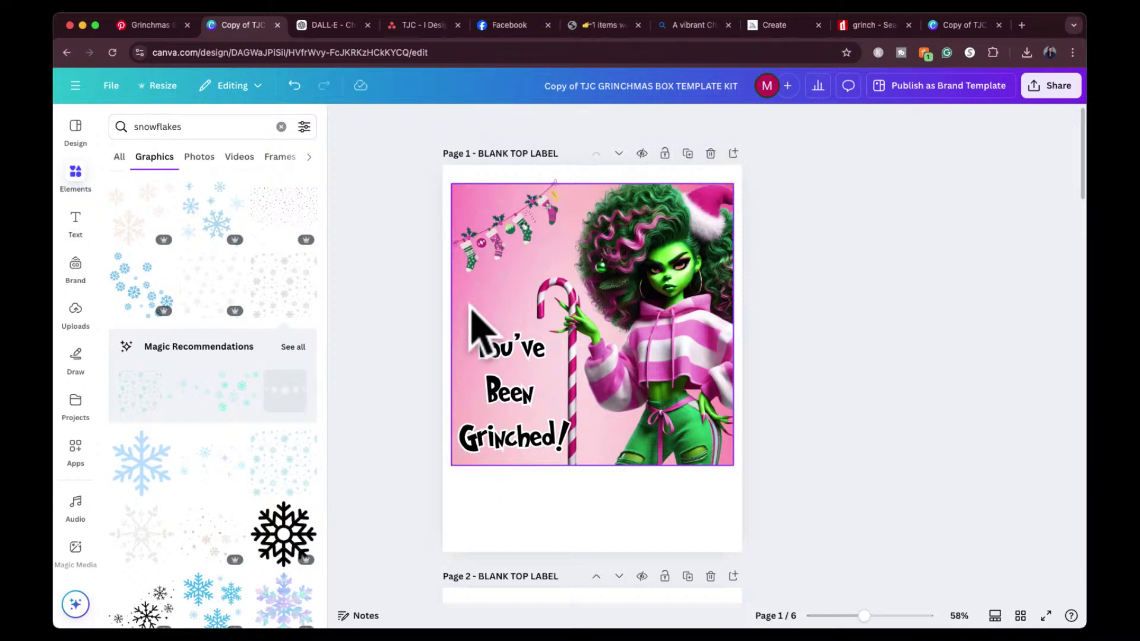
Refine the graphics search to "white snowflakes" and add a white scattered-snowflake pattern to the top label.
{"action": "scroll", "coordinate": [187, 492], "scroll_direction": "down", "scroll_amount": 1}
{"action": "scroll", "coordinate": [187, 493], "scroll_direction": "down", "scroll_amount": 8}
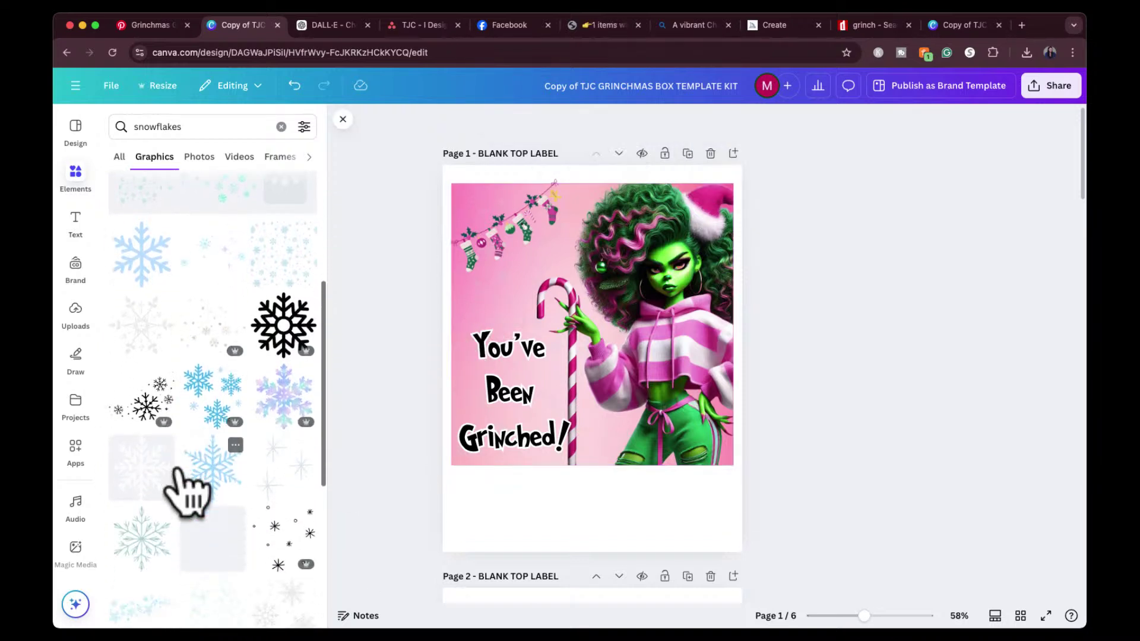
{"action": "scroll", "coordinate": [187, 487], "scroll_direction": "down", "scroll_amount": 6}
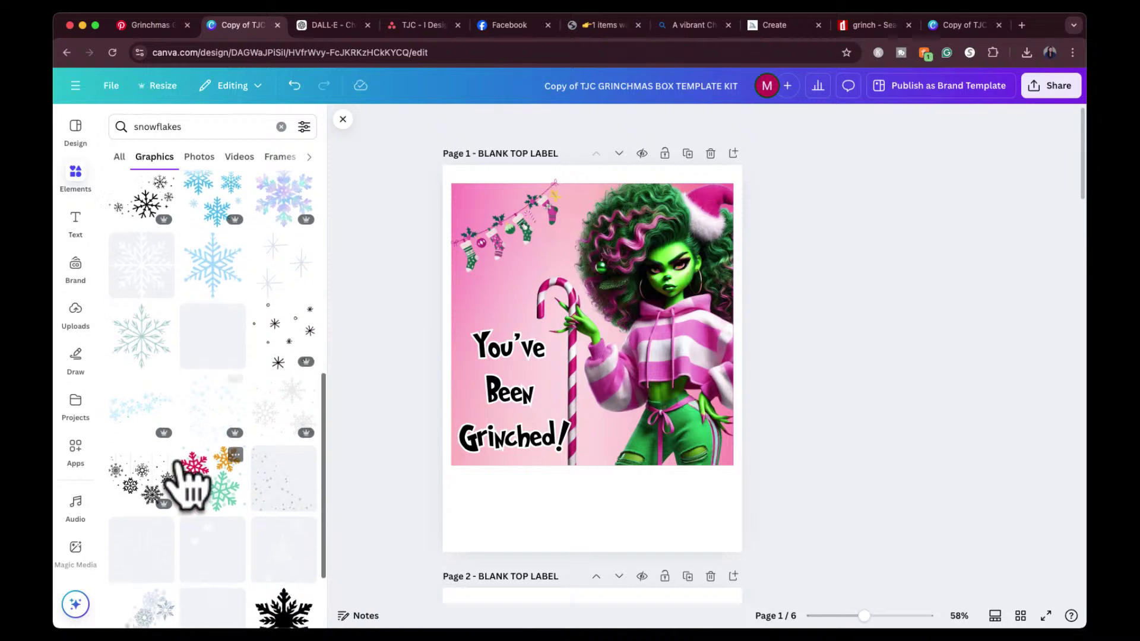
{"action": "left_click", "coordinate": [137, 126]}
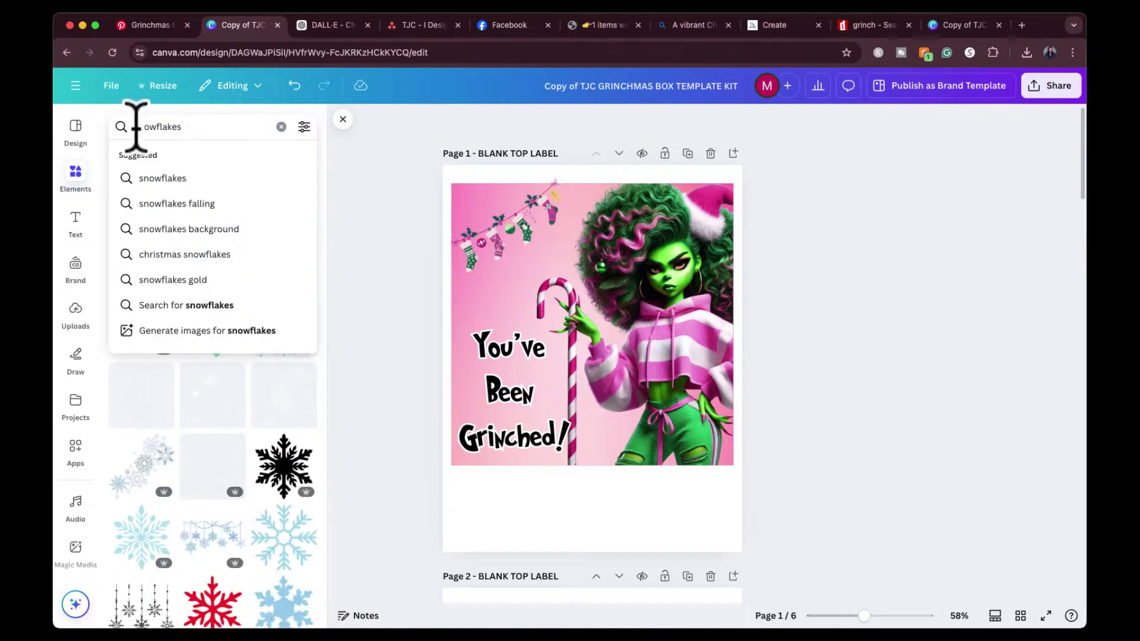
{"action": "type", "text": "white"}
{"action": "key", "text": "Return"}
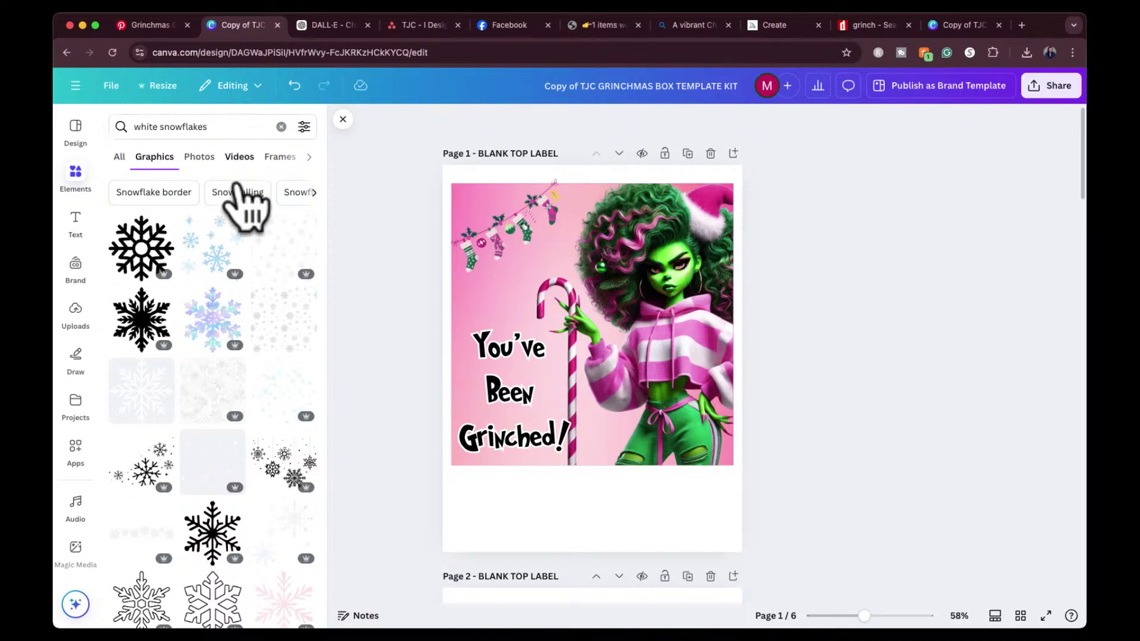
{"action": "left_click", "coordinate": [276, 244]}
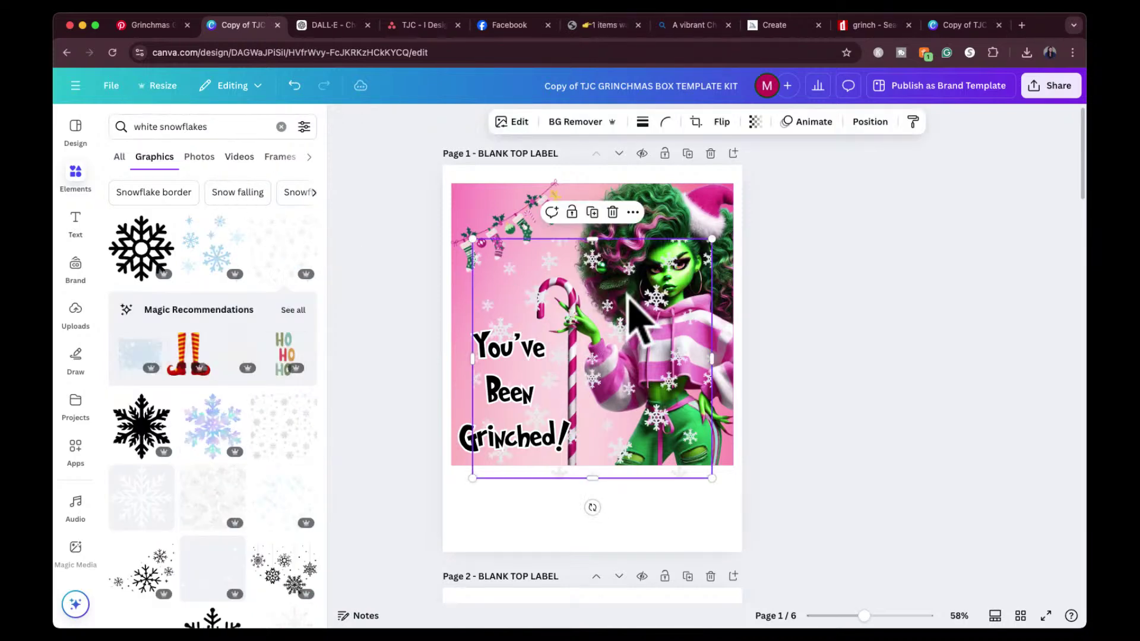
Align the white snowflake pattern with the square's upper corner and enlarge it to cover the whole square.
{"action": "left_click_drag", "start_coordinate": [613, 328], "coordinate": [590, 272]}
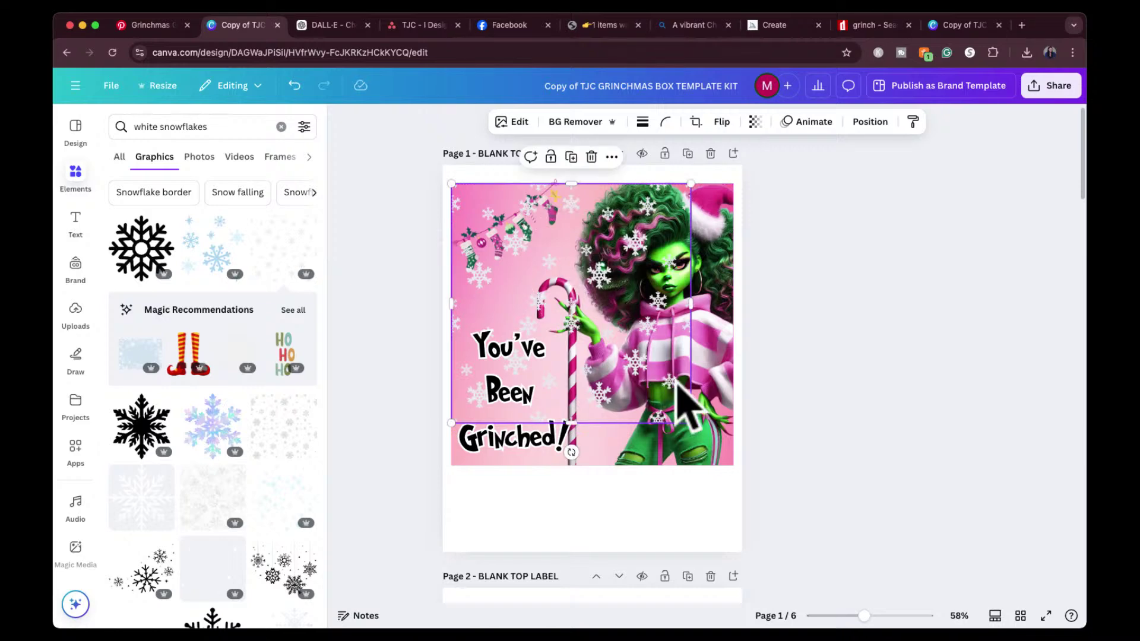
{"action": "left_click_drag", "start_coordinate": [691, 423], "coordinate": [734, 461]}
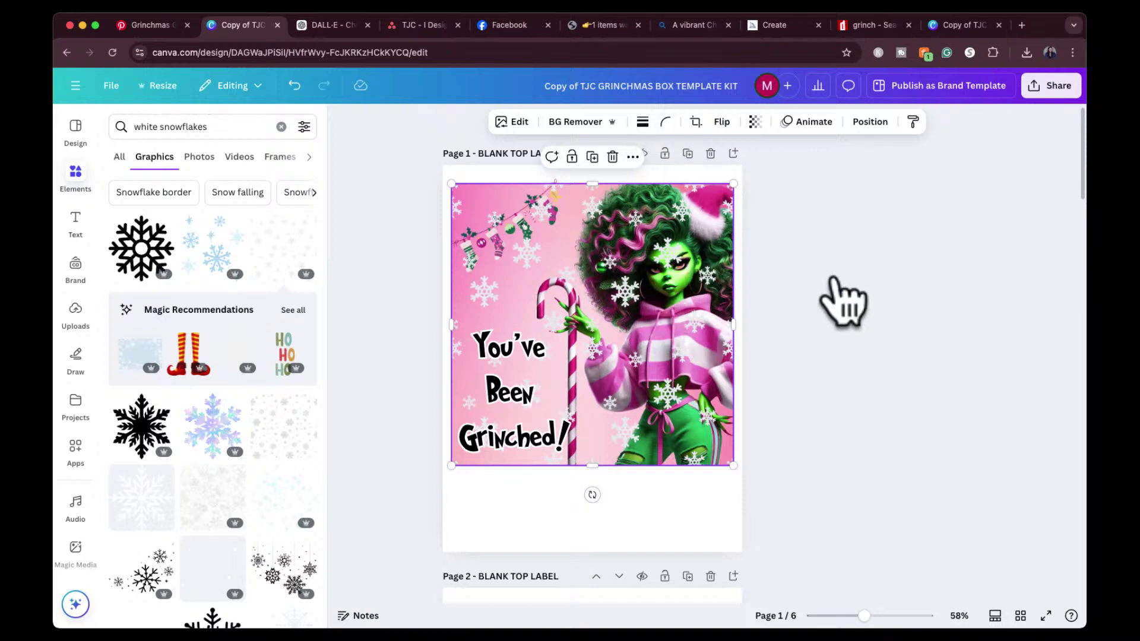
{"action": "left_click", "coordinate": [839, 300]}
Move the white snowflake layer beneath the character, directly above the pink gradient, and reduce its opacity.
{"action": "left_click", "coordinate": [535, 262]}
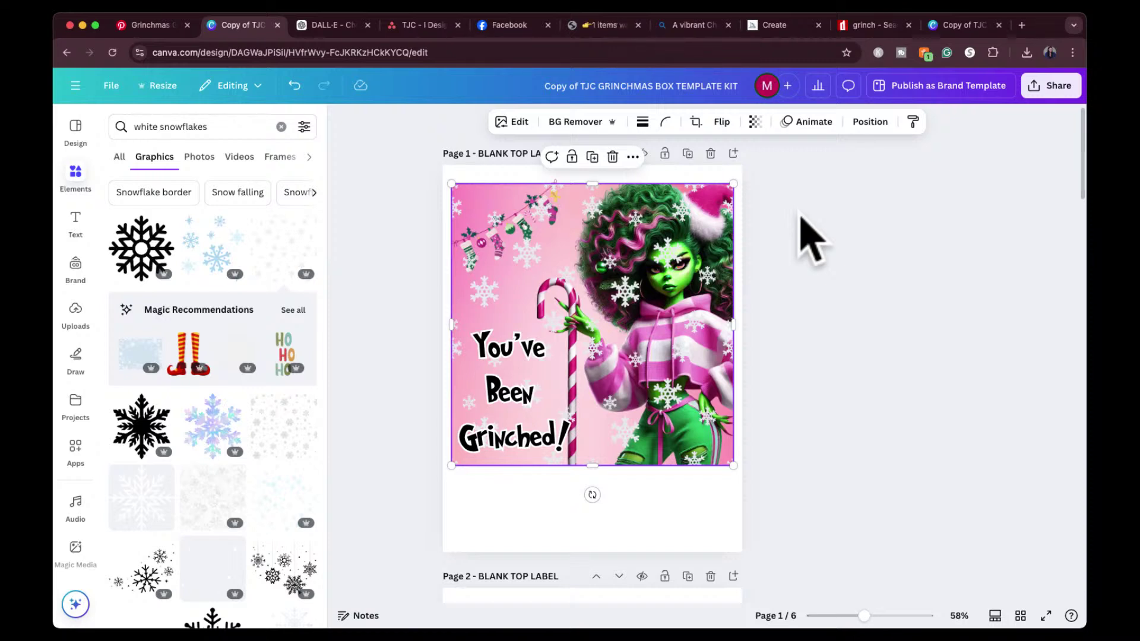
{"action": "left_click", "coordinate": [863, 121]}
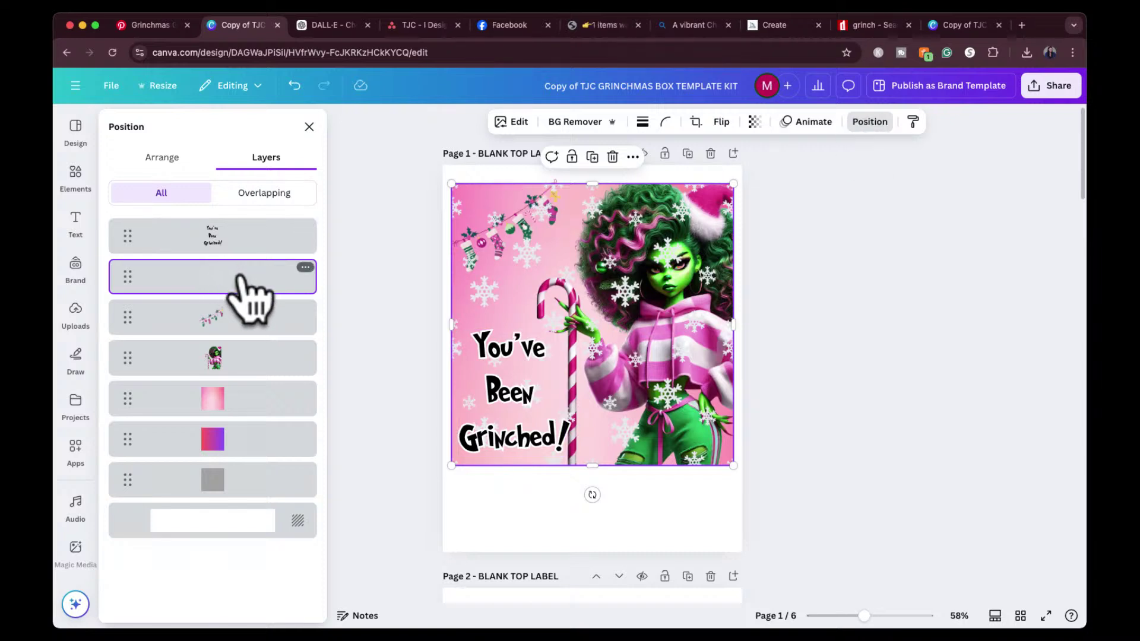
{"action": "left_click_drag", "start_coordinate": [234, 279], "coordinate": [231, 367]}
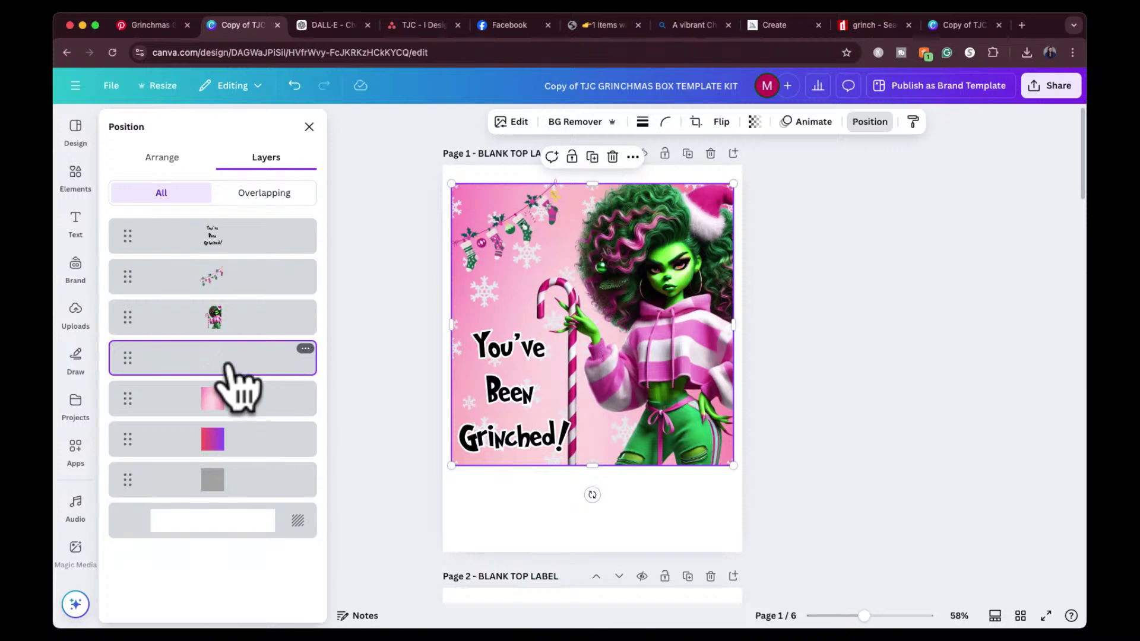
{"action": "left_click", "coordinate": [755, 122]}
{"action": "left_click_drag", "start_coordinate": [784, 174], "coordinate": [731, 174]}
{"action": "left_click", "coordinate": [855, 306]}
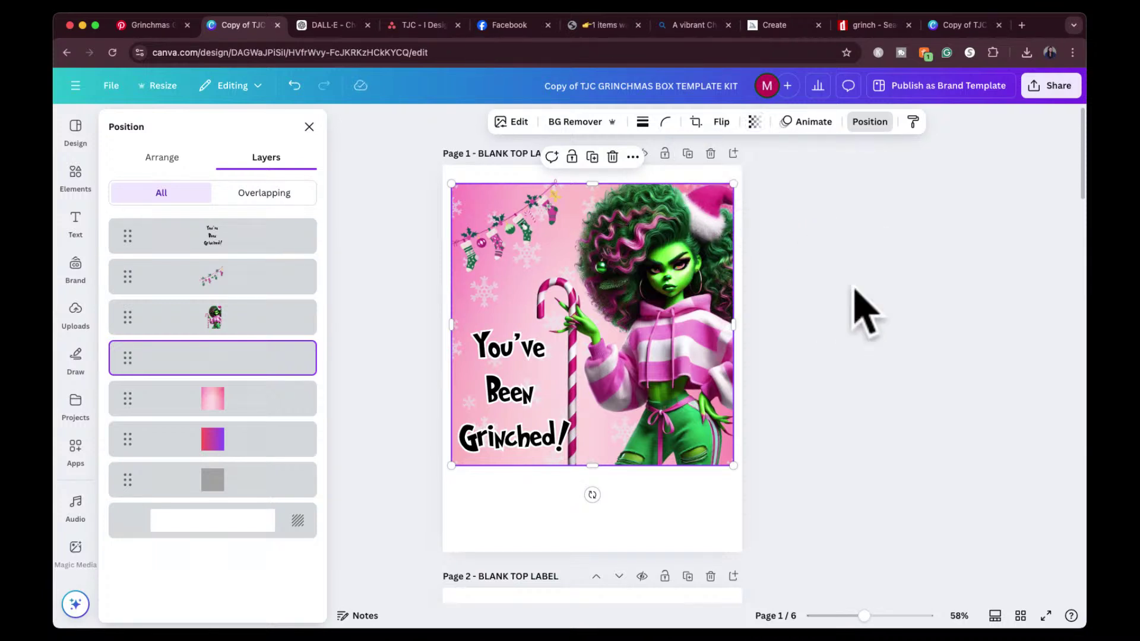
{"action": "left_click", "coordinate": [666, 317]}
{"action": "left_click", "coordinate": [854, 374]}
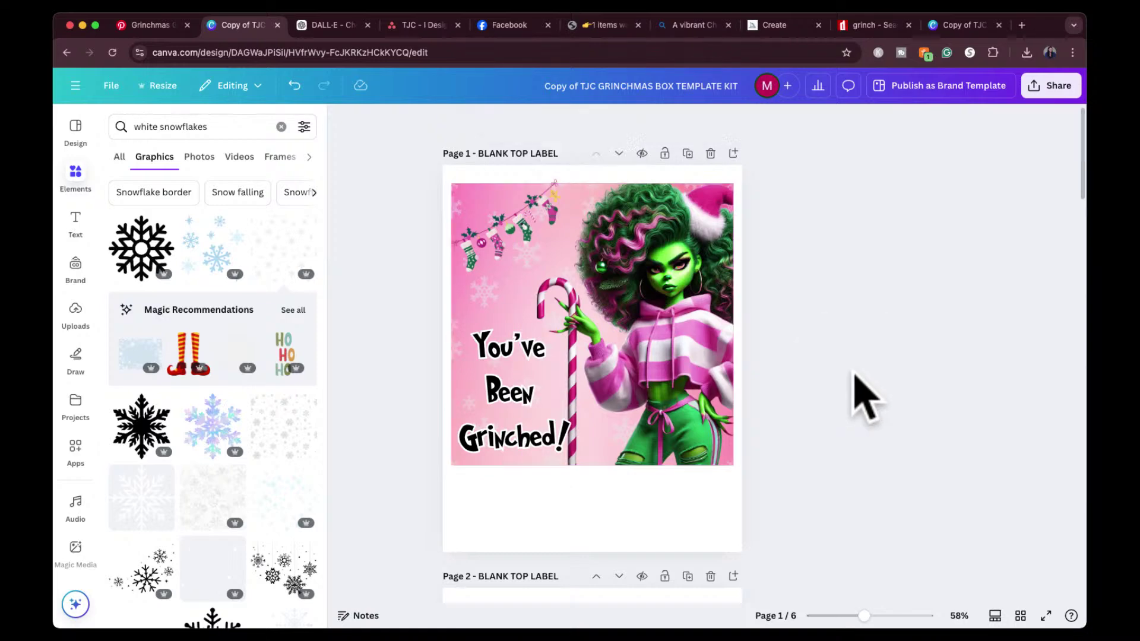
Change the fill color of the "You've Been Grinched!" text to white.
{"action": "left_click", "coordinate": [508, 386]}
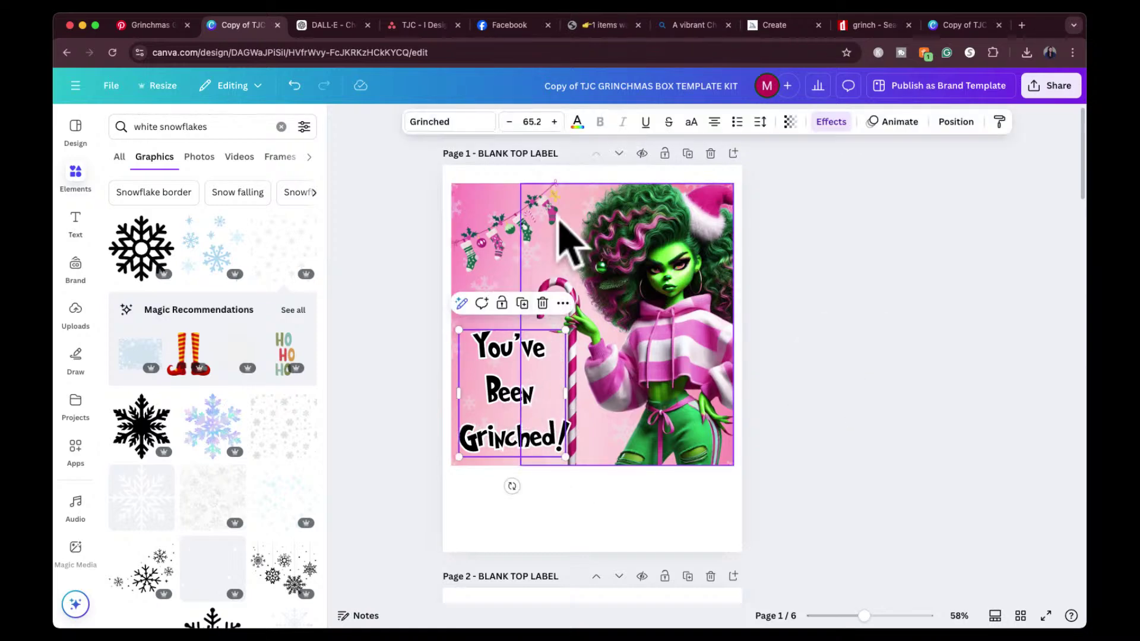
{"action": "left_click", "coordinate": [576, 123]}
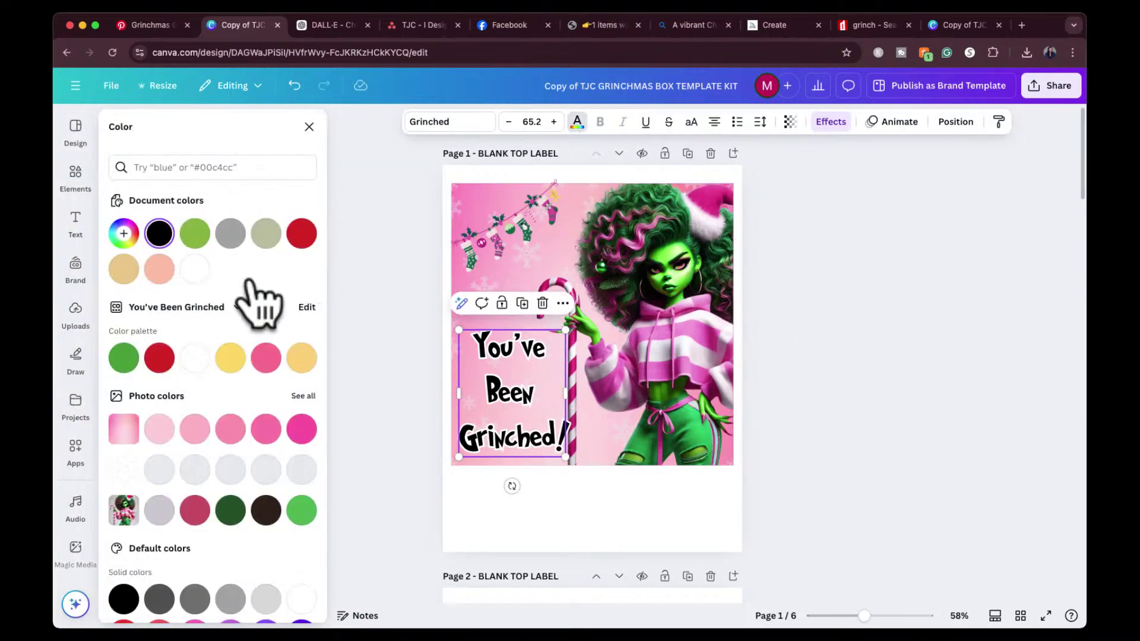
{"action": "left_click", "coordinate": [195, 270]}
Try black, bright pink and red for the "You've Been Grinched!" text outline, and set it to the brand palette's pink.
{"action": "left_click", "coordinate": [831, 122]}
{"action": "left_click", "coordinate": [306, 398]}
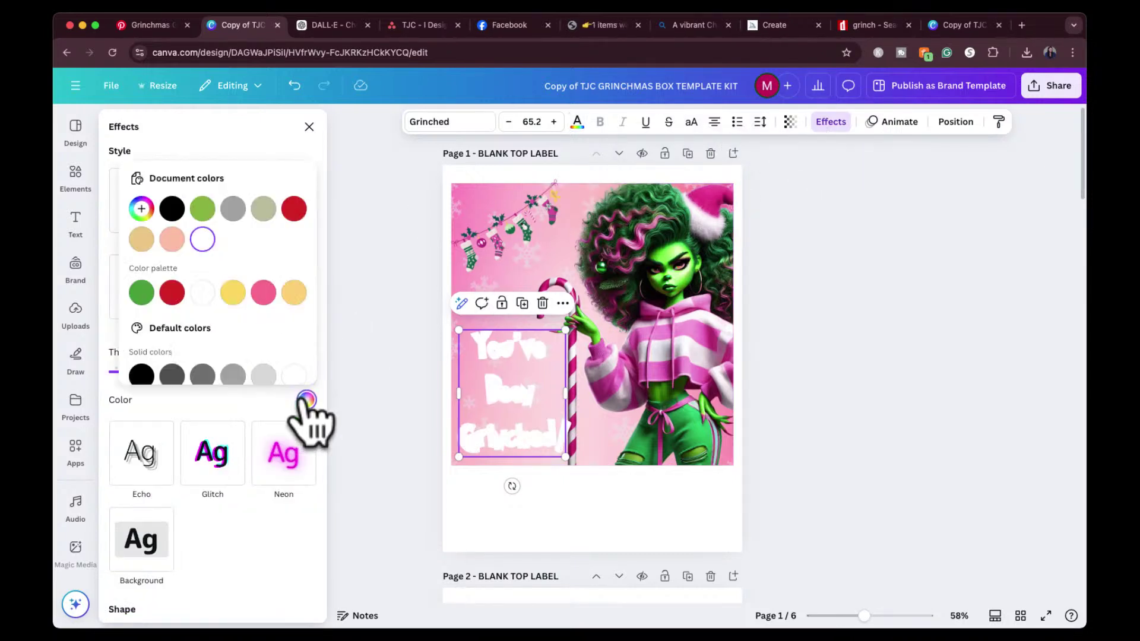
{"action": "left_click", "coordinate": [142, 376]}
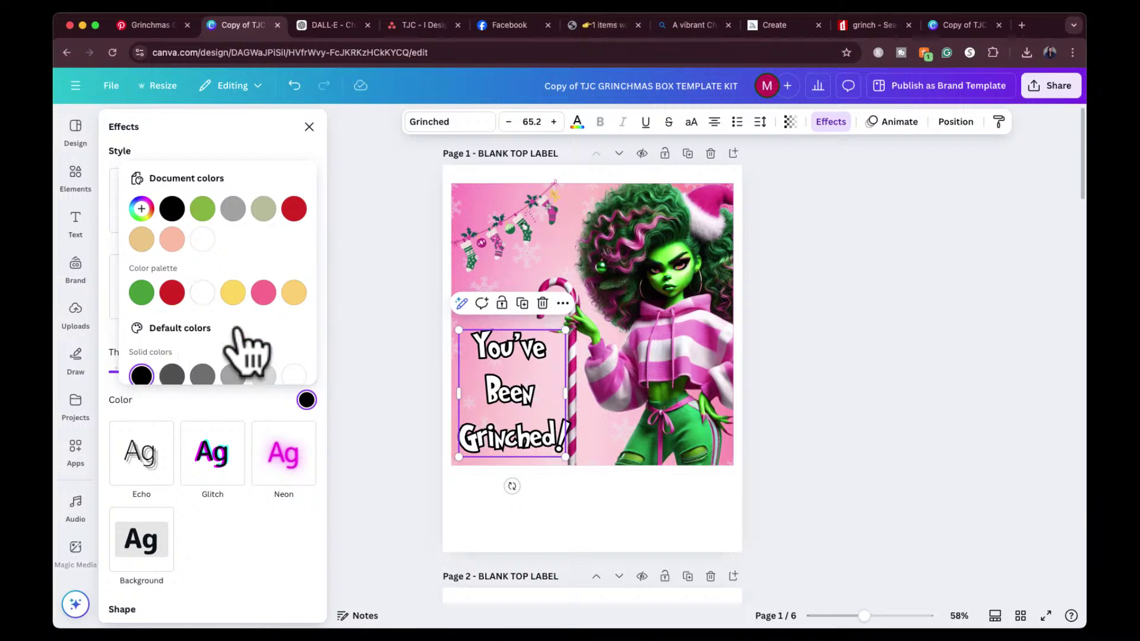
{"action": "scroll", "coordinate": [250, 343], "scroll_direction": "down", "scroll_amount": 3}
{"action": "scroll", "coordinate": [249, 343], "scroll_direction": "up", "scroll_amount": 3}
{"action": "scroll", "coordinate": [250, 343], "scroll_direction": "down", "scroll_amount": 1}
{"action": "left_click", "coordinate": [202, 341]}
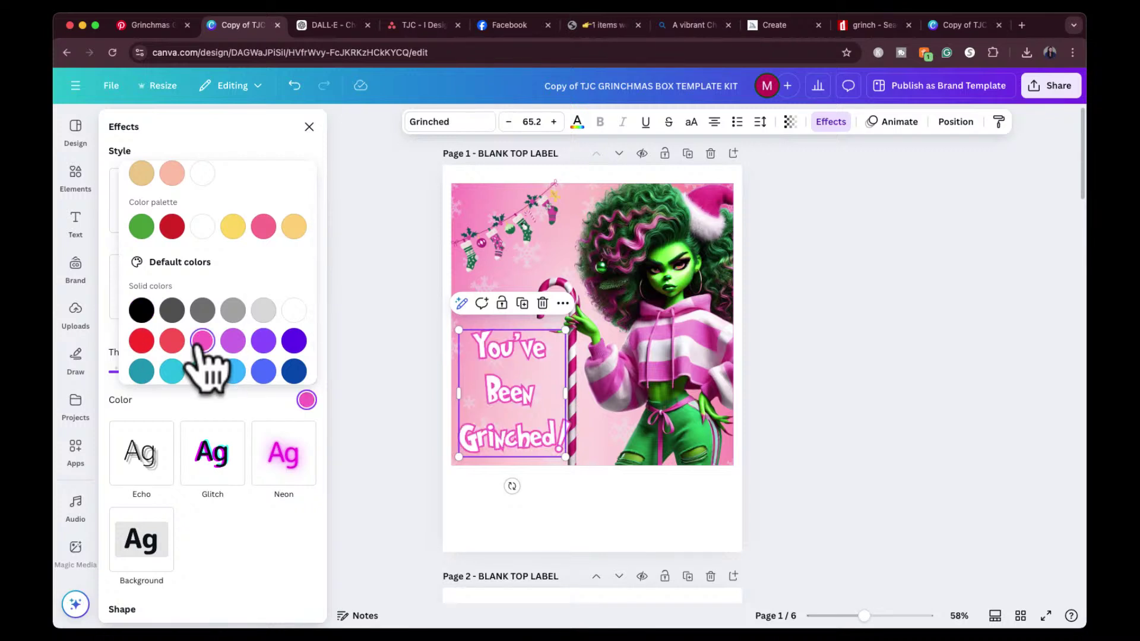
{"action": "left_click", "coordinate": [172, 226]}
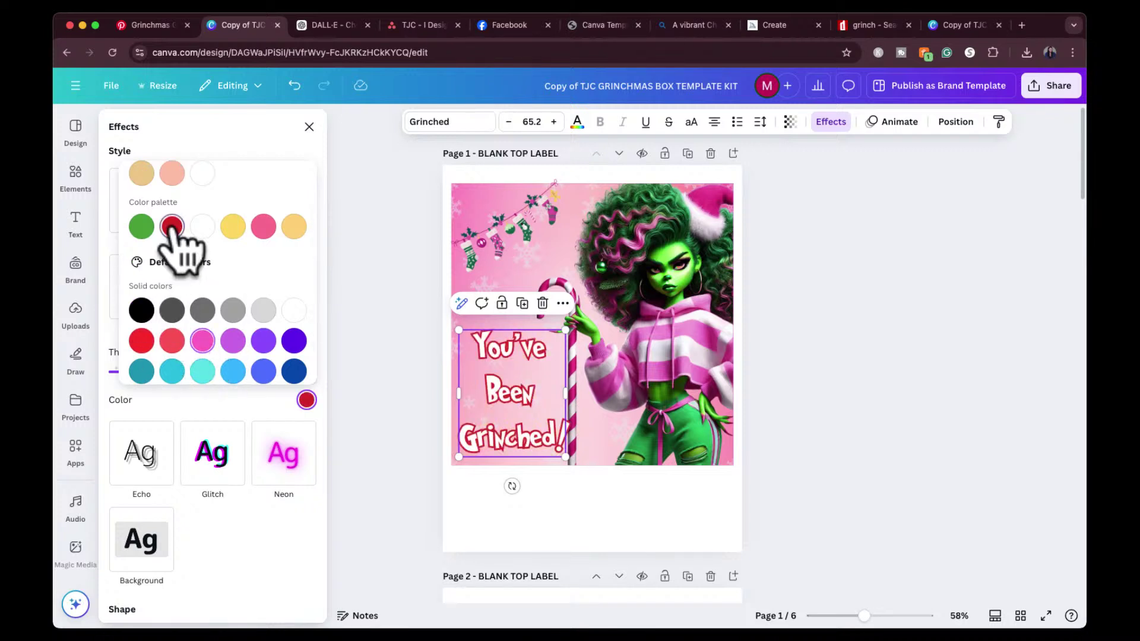
{"action": "left_click", "coordinate": [202, 341]}
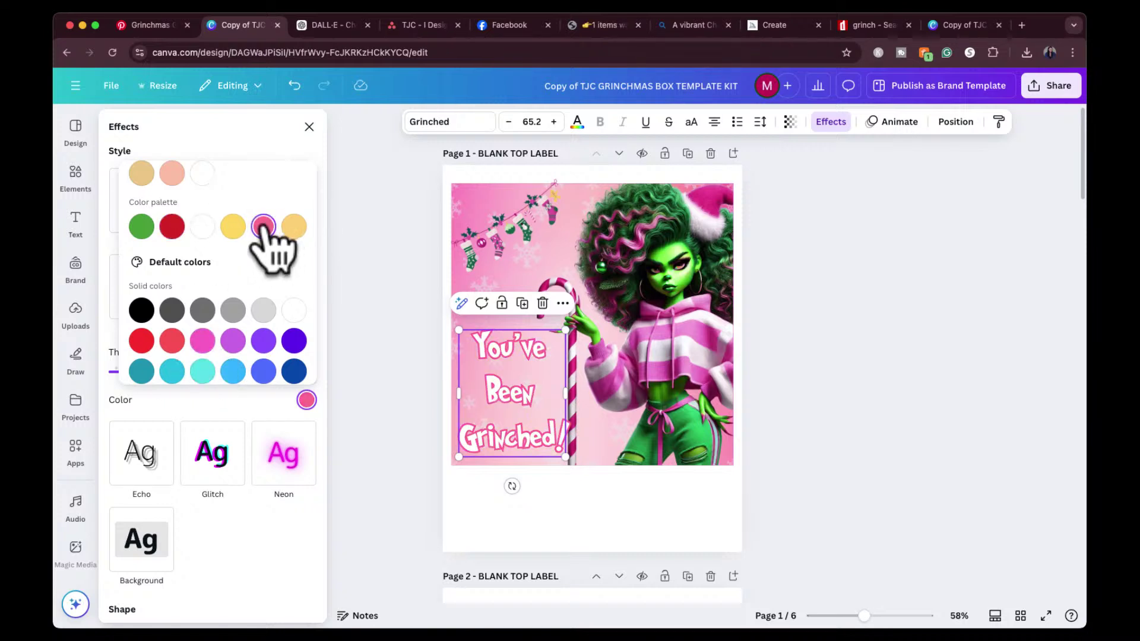
Sample text outline colors from the character's pants, sweater and hair, keeping the hair's dark green #268741.
{"action": "scroll", "coordinate": [265, 238], "scroll_direction": "up", "scroll_amount": 2}
{"action": "left_click", "coordinate": [143, 209]}
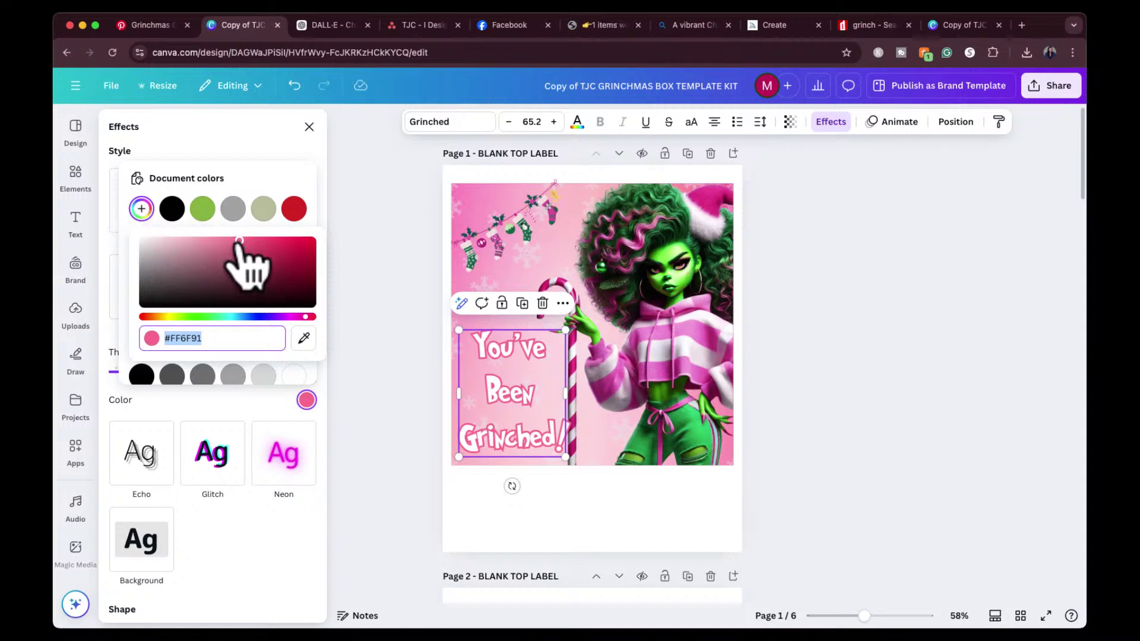
{"action": "left_click", "coordinate": [304, 338]}
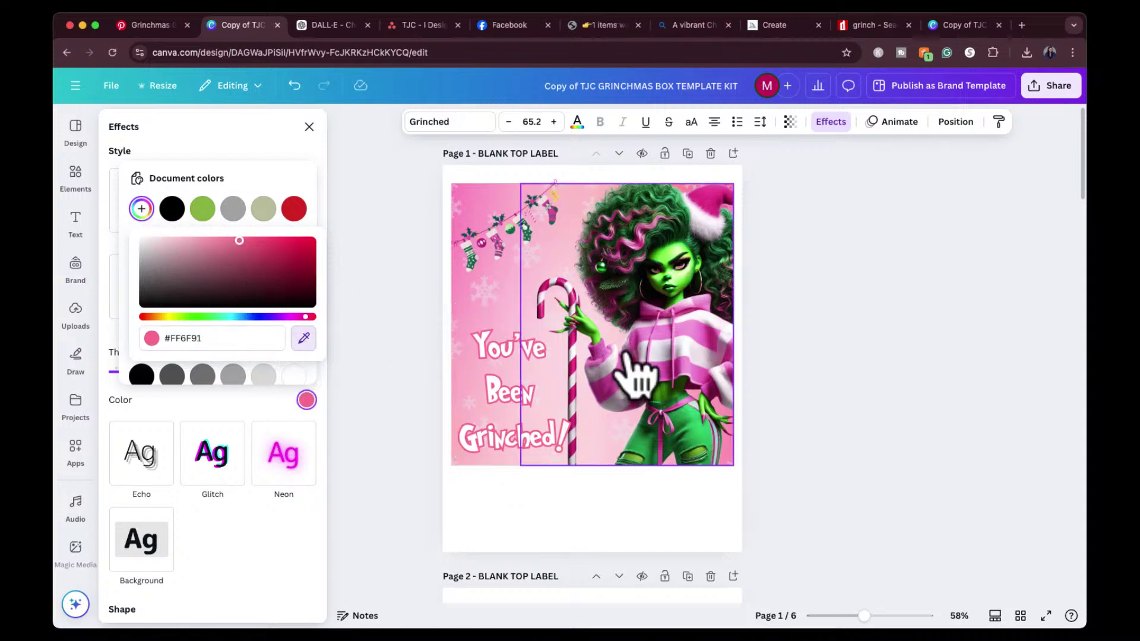
{"action": "left_click", "coordinate": [701, 444]}
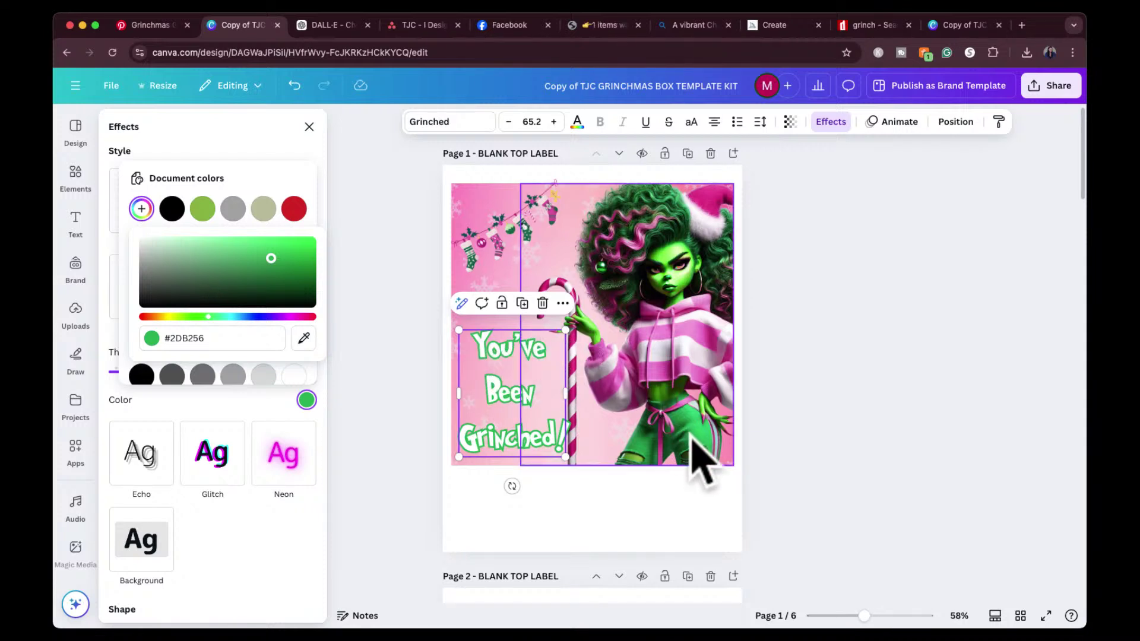
{"action": "left_click", "coordinate": [304, 340]}
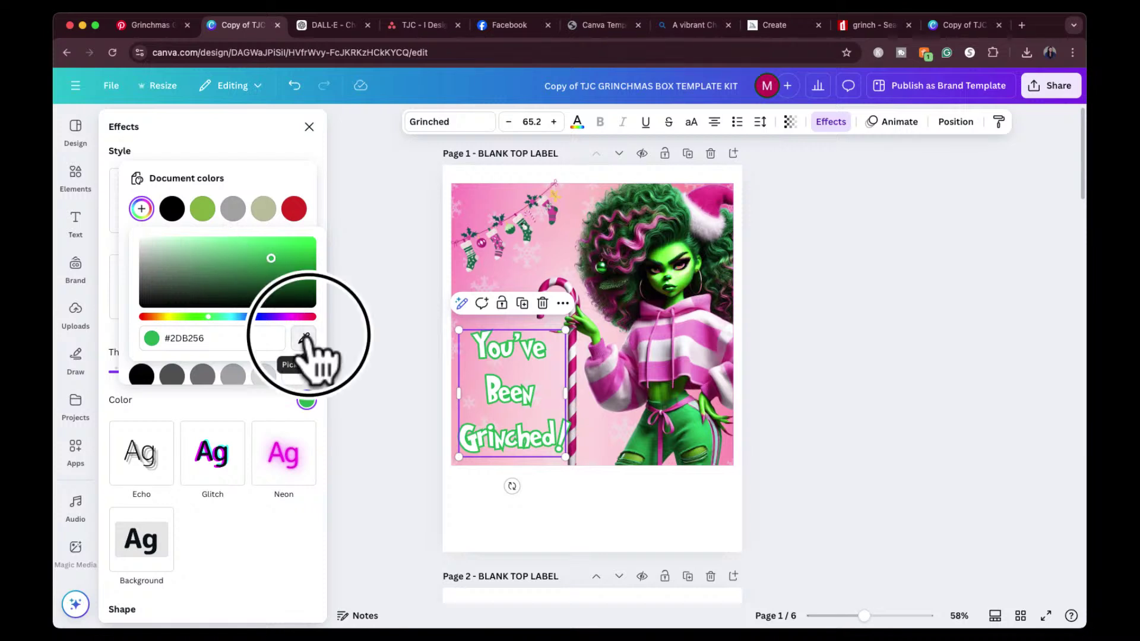
{"action": "left_click", "coordinate": [700, 338]}
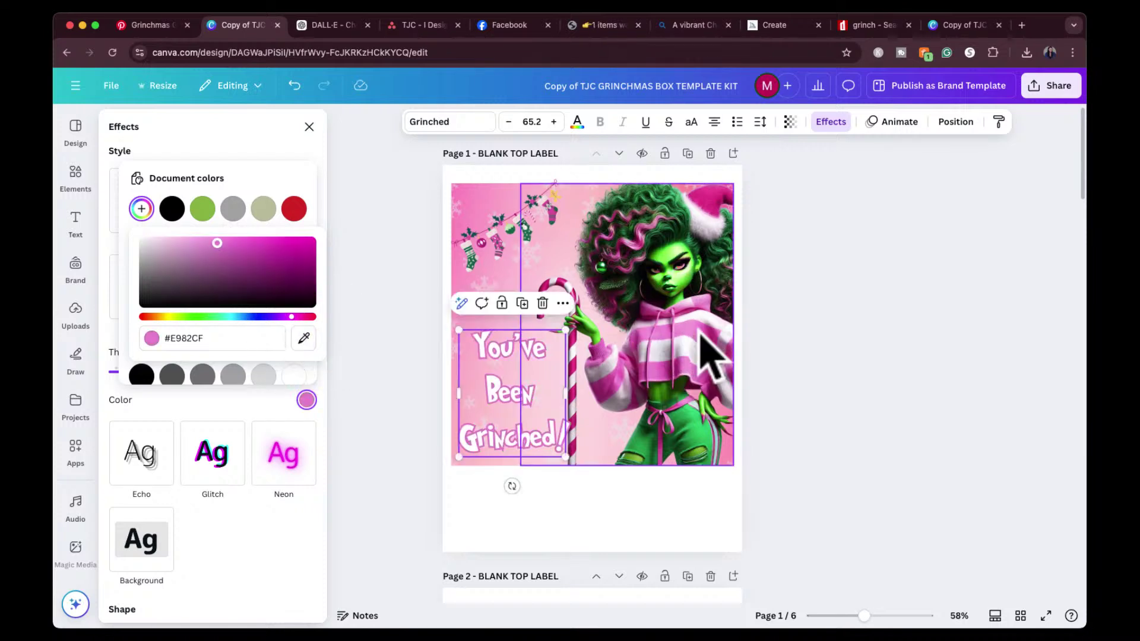
{"action": "left_click", "coordinate": [304, 338]}
{"action": "left_click", "coordinate": [683, 220]}
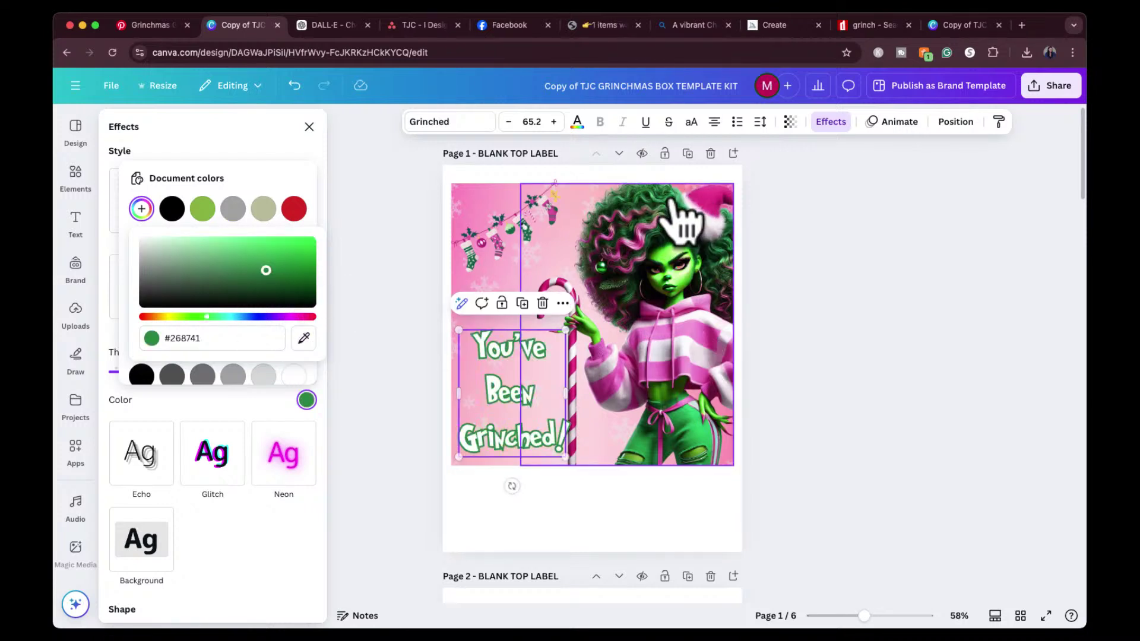
{"action": "key", "text": "Escape"}
{"action": "left_click", "coordinate": [844, 269]}
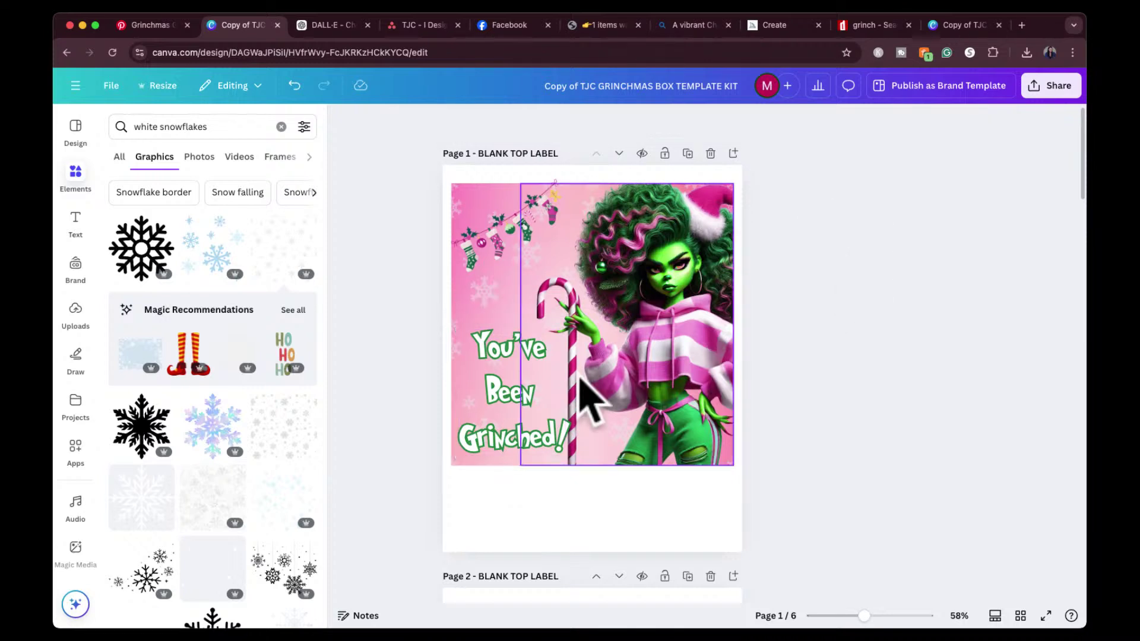
Nudge the outlined text slightly upward and delete "Been Grinched!" from it, leaving only "You've".
{"action": "left_click_drag", "start_coordinate": [508, 398], "coordinate": [506, 376]}
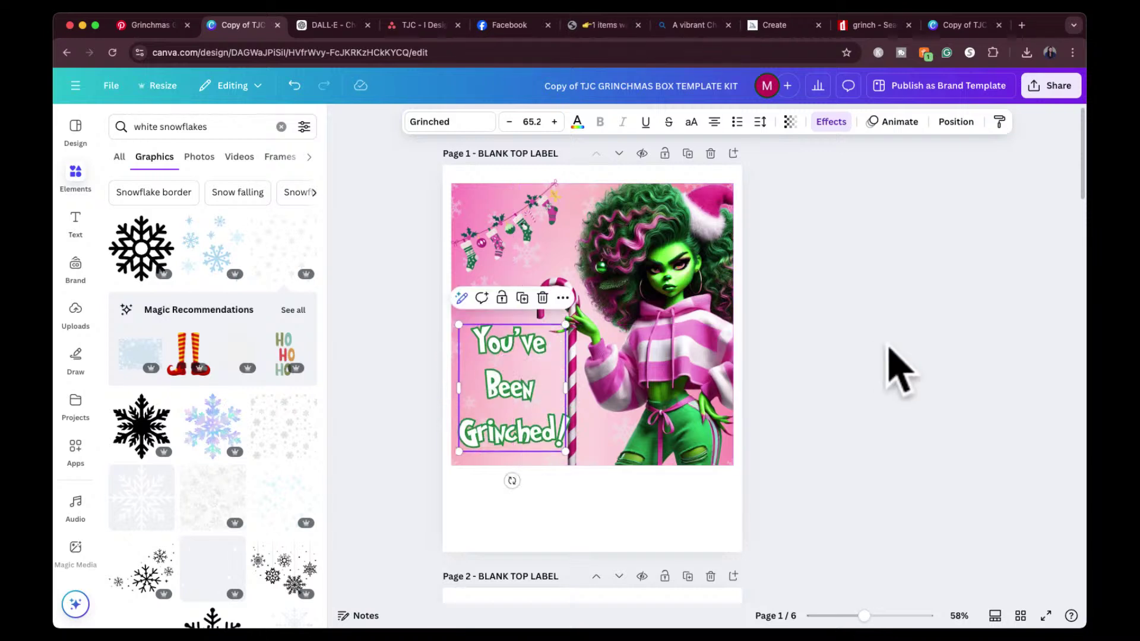
{"action": "left_click", "coordinate": [894, 368]}
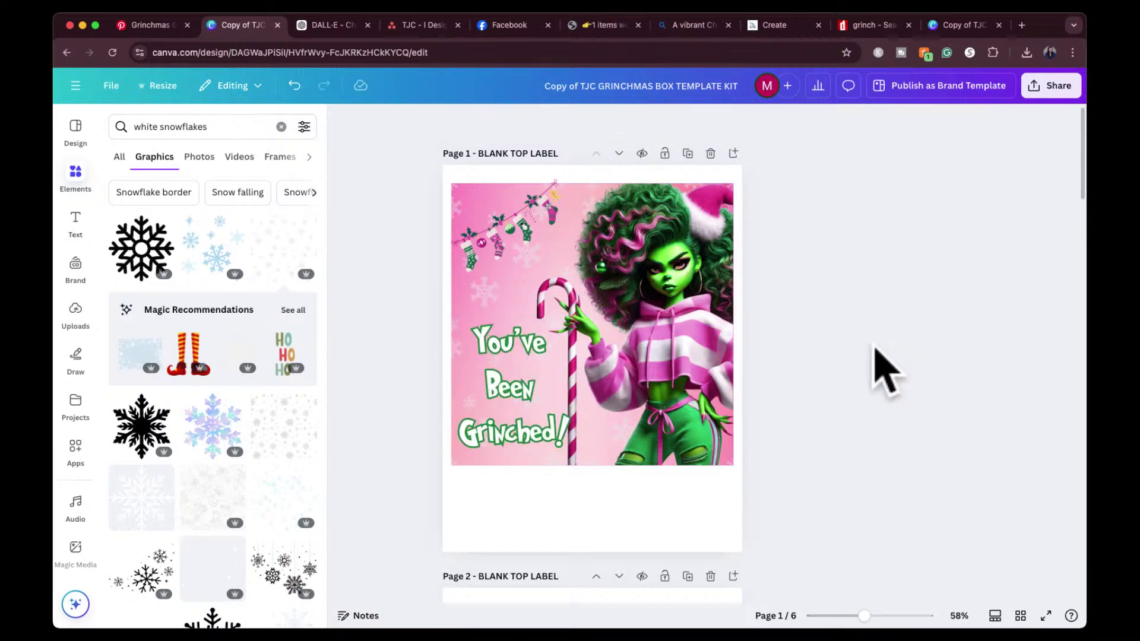
{"action": "left_click", "coordinate": [508, 355]}
{"action": "left_click", "coordinate": [518, 410]}
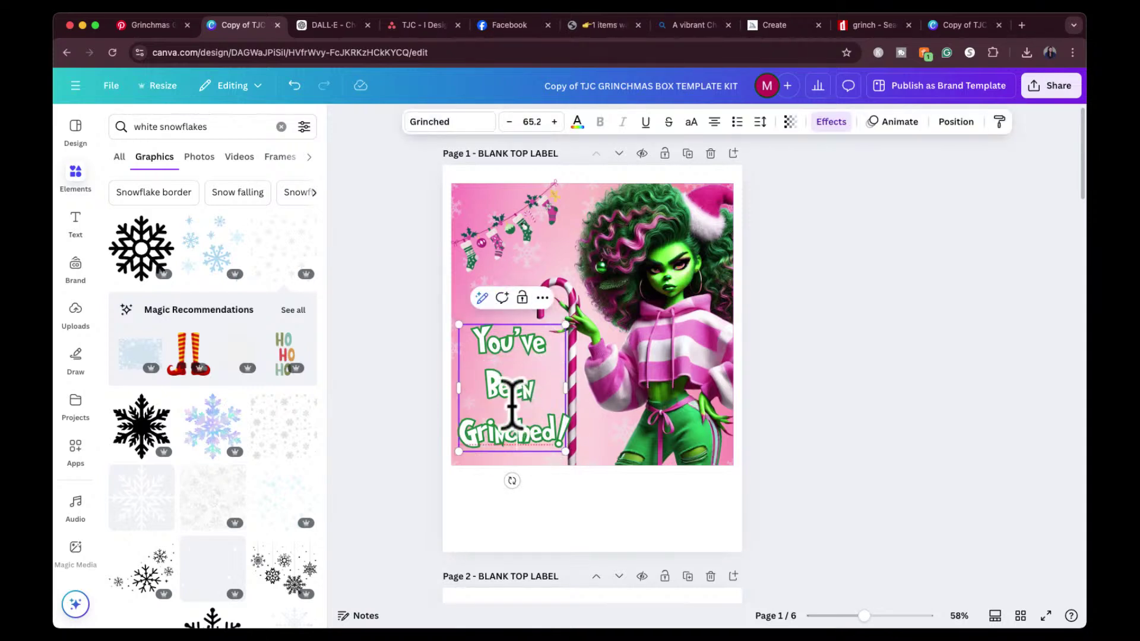
{"action": "left_click_drag", "start_coordinate": [483, 383], "coordinate": [560, 420]}
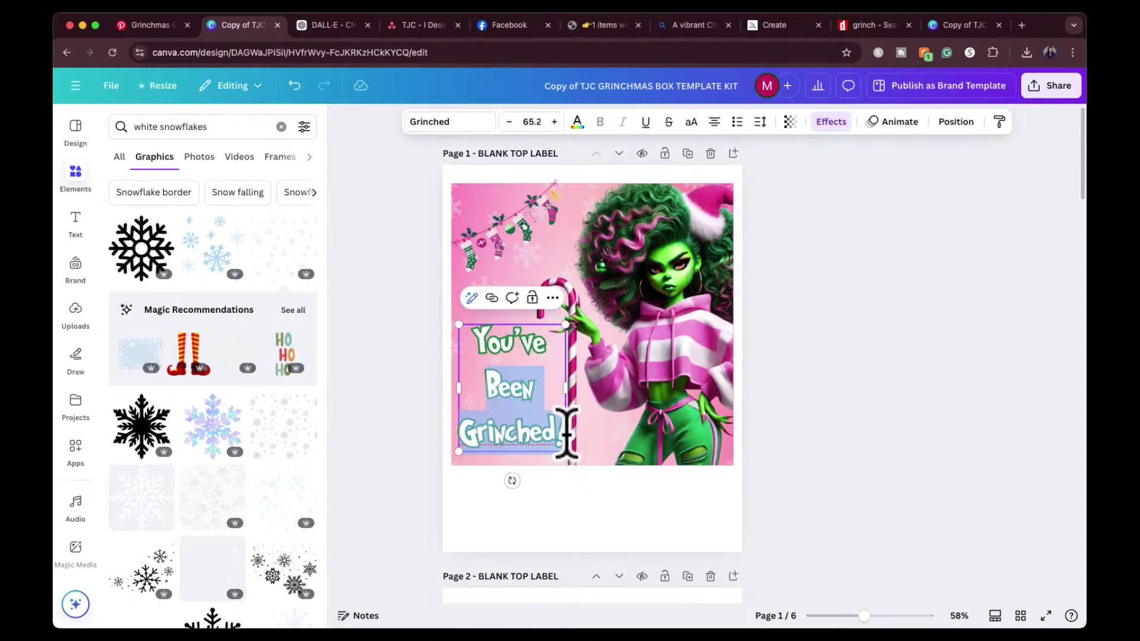
{"action": "key", "text": "BackSpace"}
{"action": "left_click", "coordinate": [409, 380]}
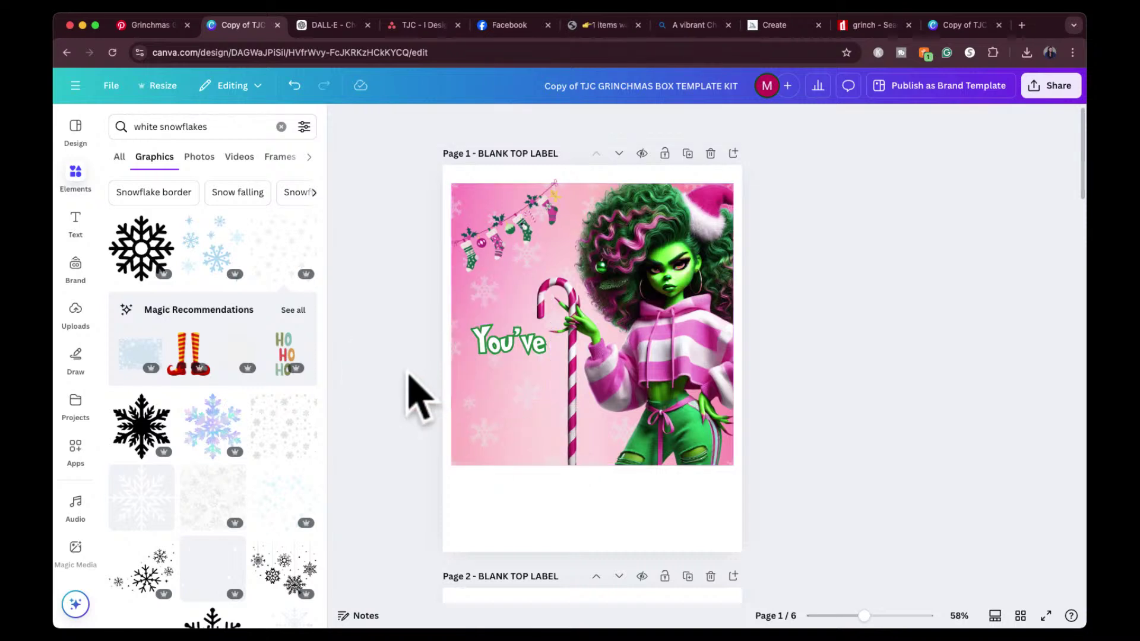
Shrink the stocking garland in the square's upper corner and place the "You've" text level just beneath it.
{"action": "left_click_drag", "start_coordinate": [493, 347], "coordinate": [523, 347]}
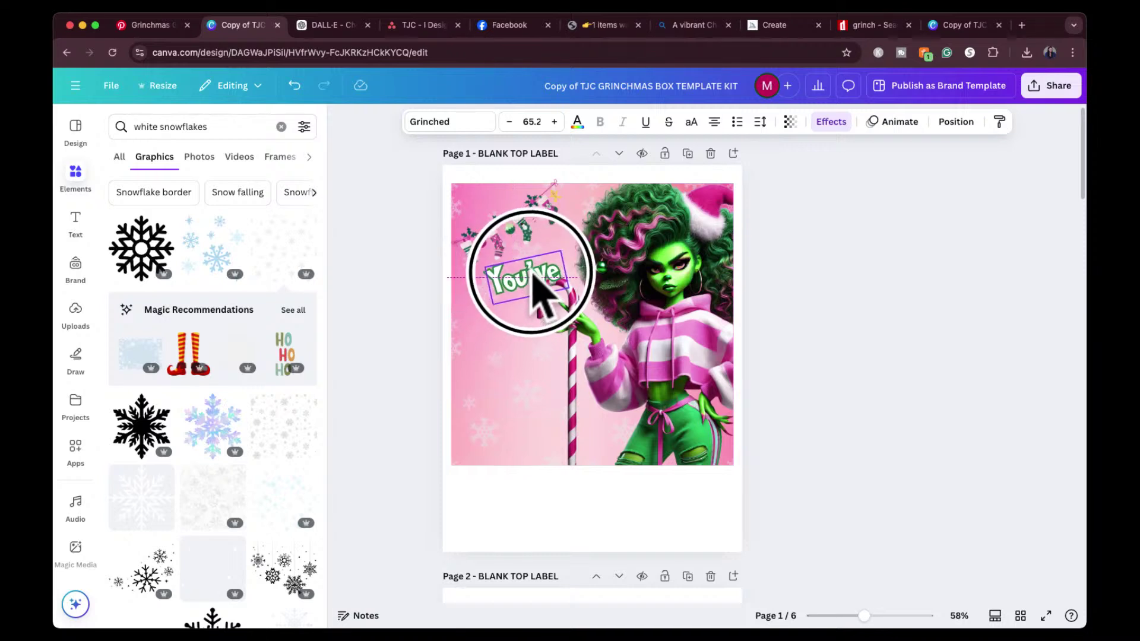
{"action": "left_click", "coordinate": [502, 262]}
{"action": "left_click_drag", "start_coordinate": [502, 261], "coordinate": [486, 238]}
{"action": "left_click_drag", "start_coordinate": [428, 215], "coordinate": [447, 216]}
{"action": "left_click_drag", "start_coordinate": [546, 158], "coordinate": [530, 187]}
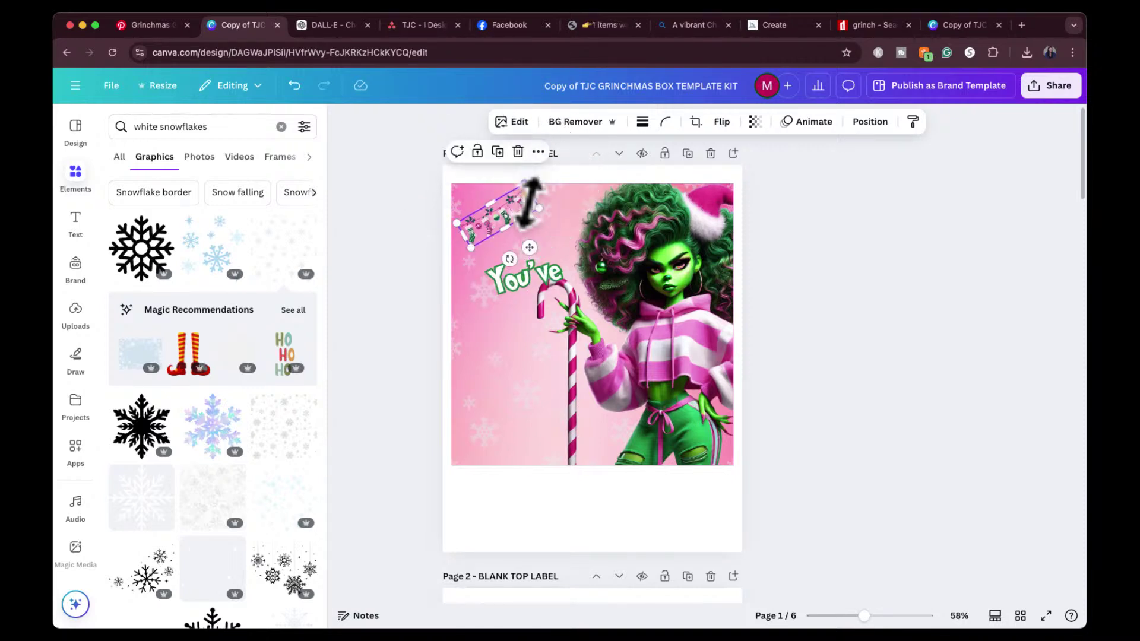
{"action": "left_click_drag", "start_coordinate": [471, 248], "coordinate": [522, 249]}
{"action": "left_click_drag", "start_coordinate": [539, 305], "coordinate": [523, 304]}
Place a copy of the "You've" text lower on the label, change it to "Been" and tilt it upward.
{"action": "left_click_drag", "start_coordinate": [530, 257], "coordinate": [506, 362]}
{"action": "double_click", "coordinate": [506, 363]}
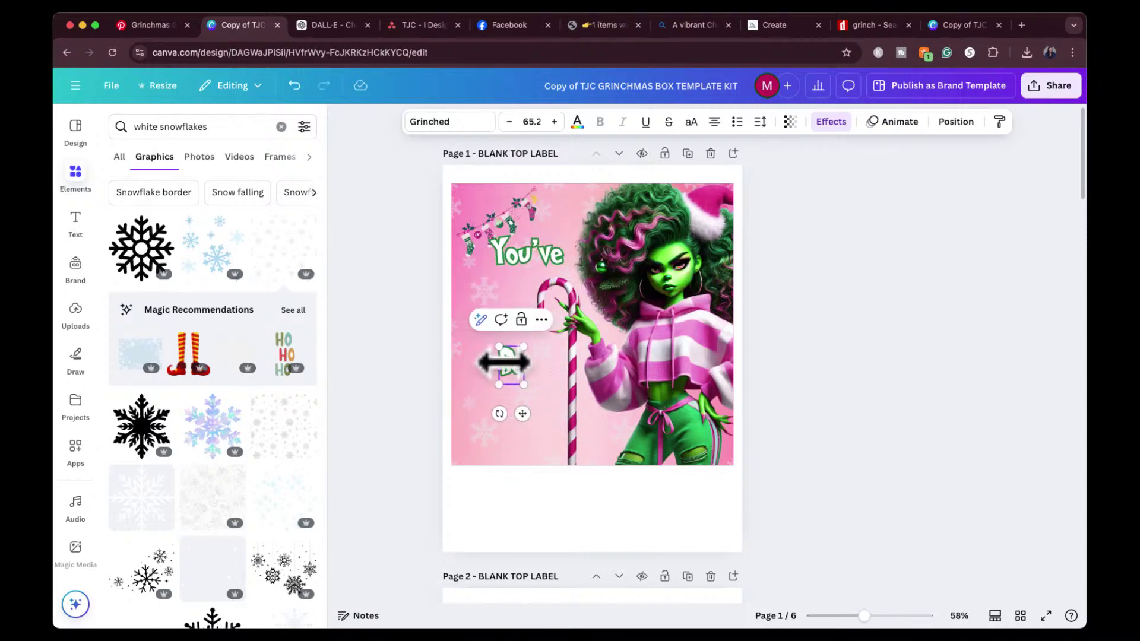
{"action": "left_click", "coordinate": [414, 356]}
{"action": "left_click_drag", "start_coordinate": [515, 367], "coordinate": [482, 325]}
Add another tilted text copy reading "Grinched!", widen its box to a single line and move it near the square's lower edge.
{"action": "left_click_drag", "start_coordinate": [471, 374], "coordinate": [503, 427]}
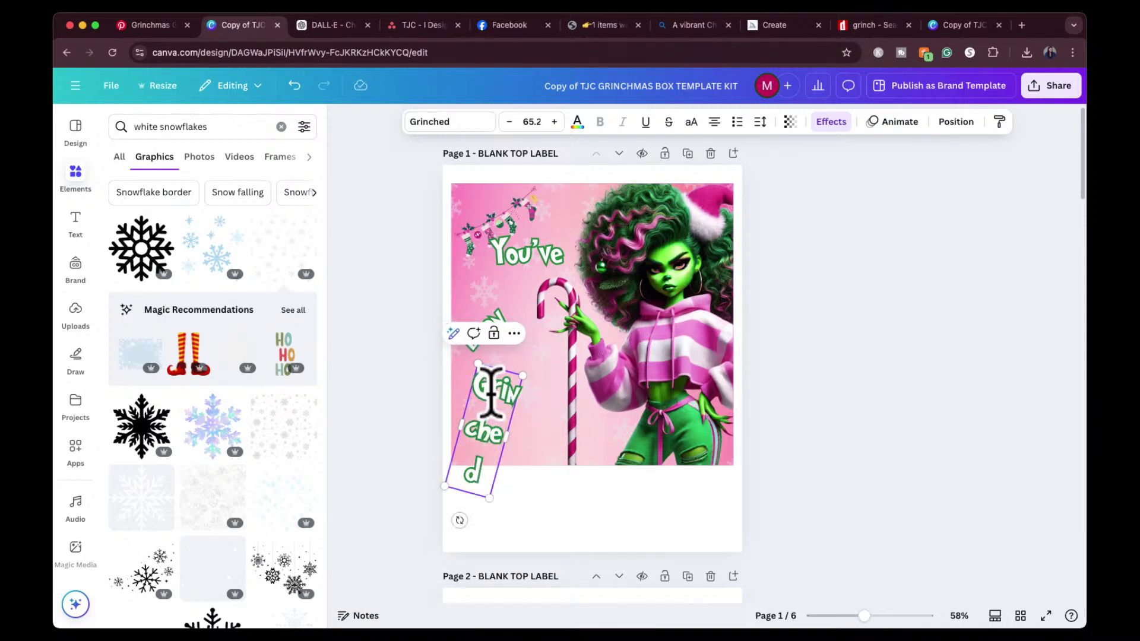
{"action": "left_click_drag", "start_coordinate": [507, 438], "coordinate": [588, 459]}
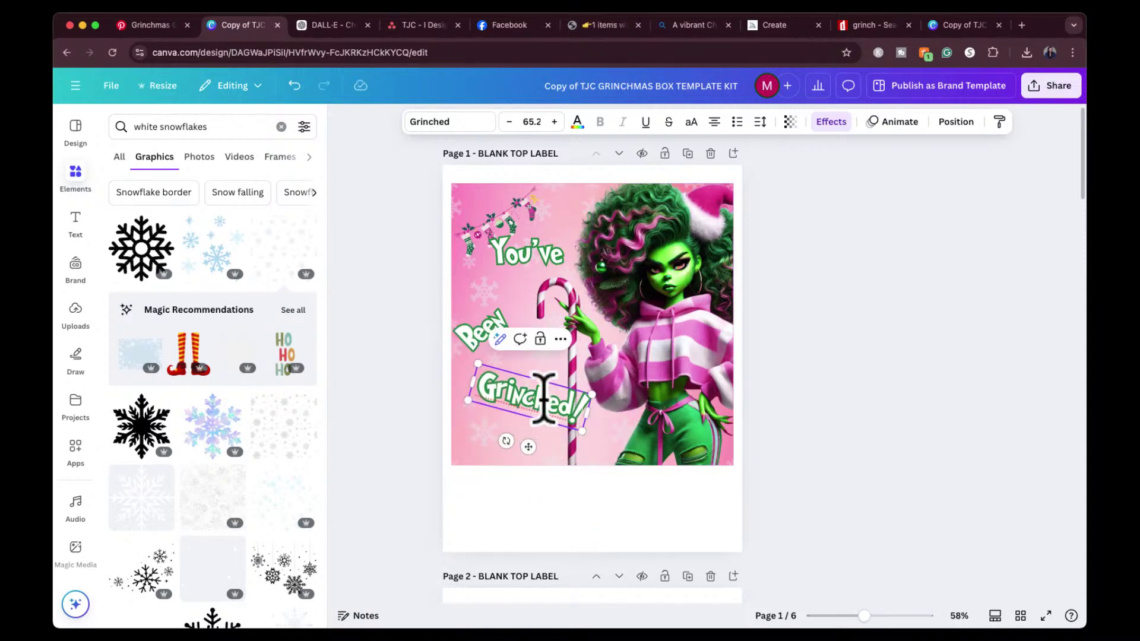
{"action": "left_click", "coordinate": [387, 423]}
{"action": "left_click_drag", "start_coordinate": [506, 405], "coordinate": [493, 441]}
Reduce the tilt of "Been" and move it between "You've" and "Grinched!".
{"action": "left_click", "coordinate": [493, 334]}
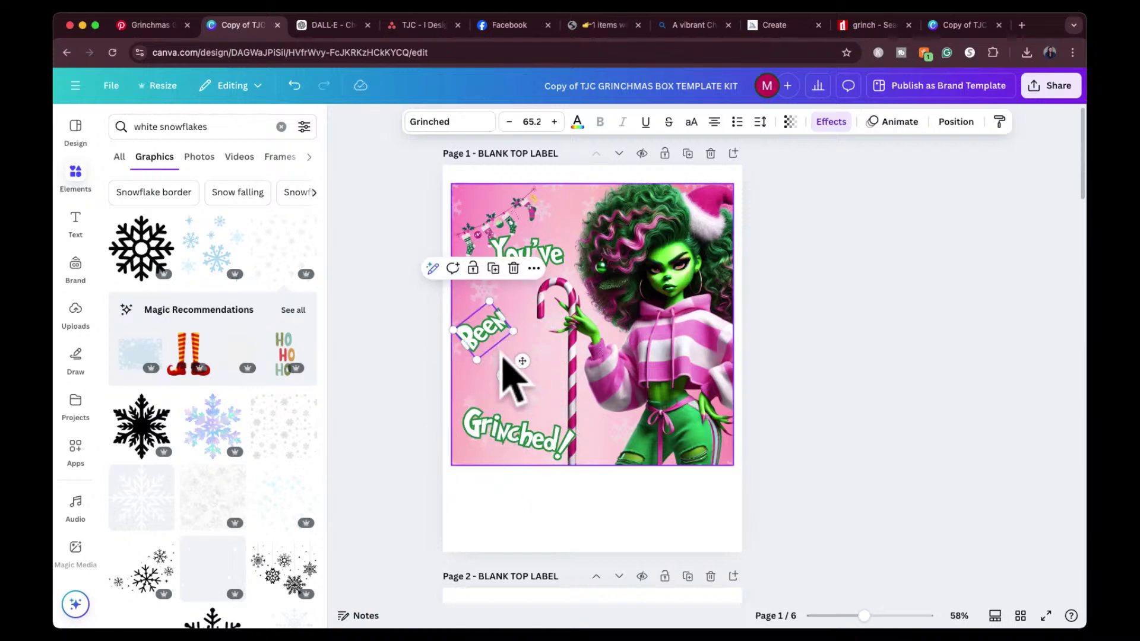
{"action": "left_click_drag", "start_coordinate": [504, 375], "coordinate": [483, 380]}
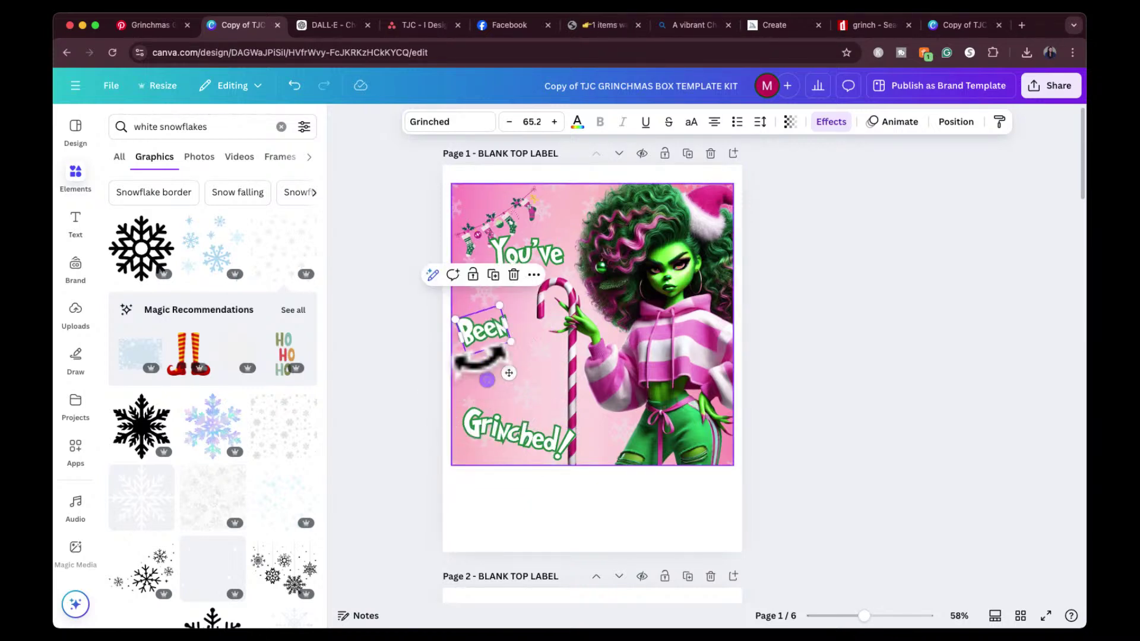
{"action": "left_click_drag", "start_coordinate": [479, 331], "coordinate": [520, 347]}
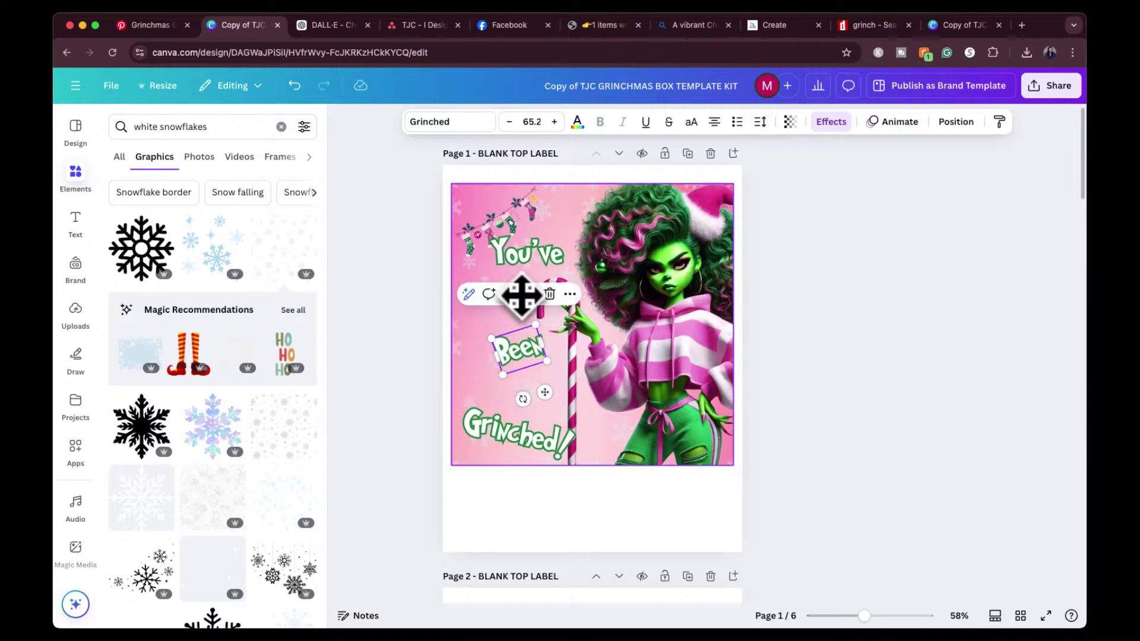
Try tilting "You've" clockwise lower beneath the garland, with "Been" shifted toward the square's outer edge.
{"action": "left_click", "coordinate": [522, 261]}
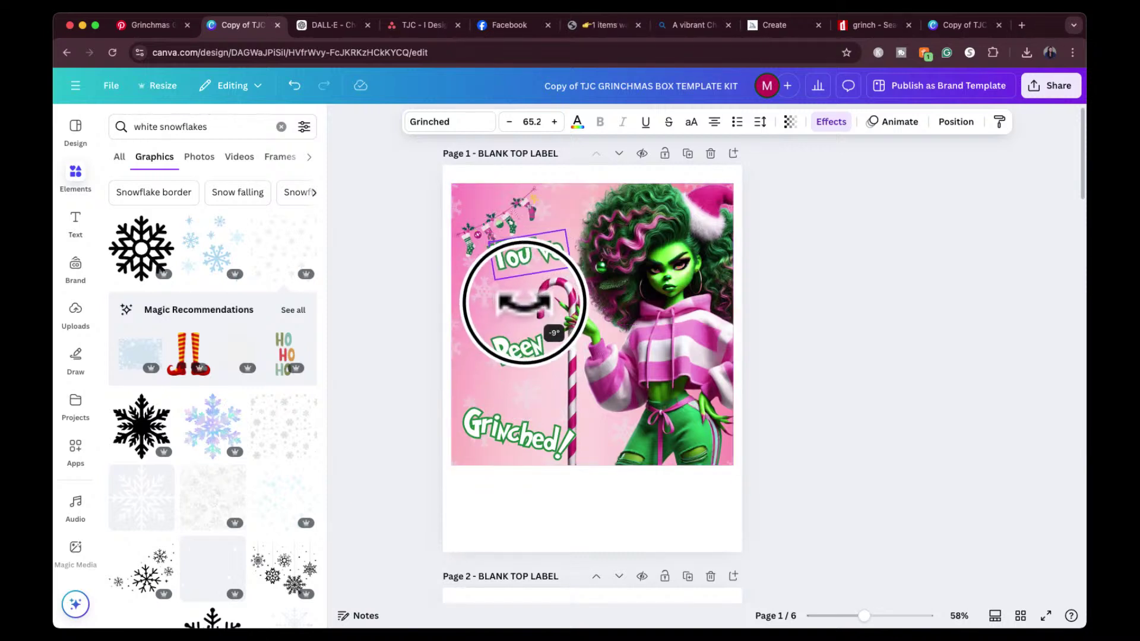
{"action": "left_click_drag", "start_coordinate": [522, 297], "coordinate": [504, 297]}
{"action": "left_click_drag", "start_coordinate": [519, 251], "coordinate": [484, 288]}
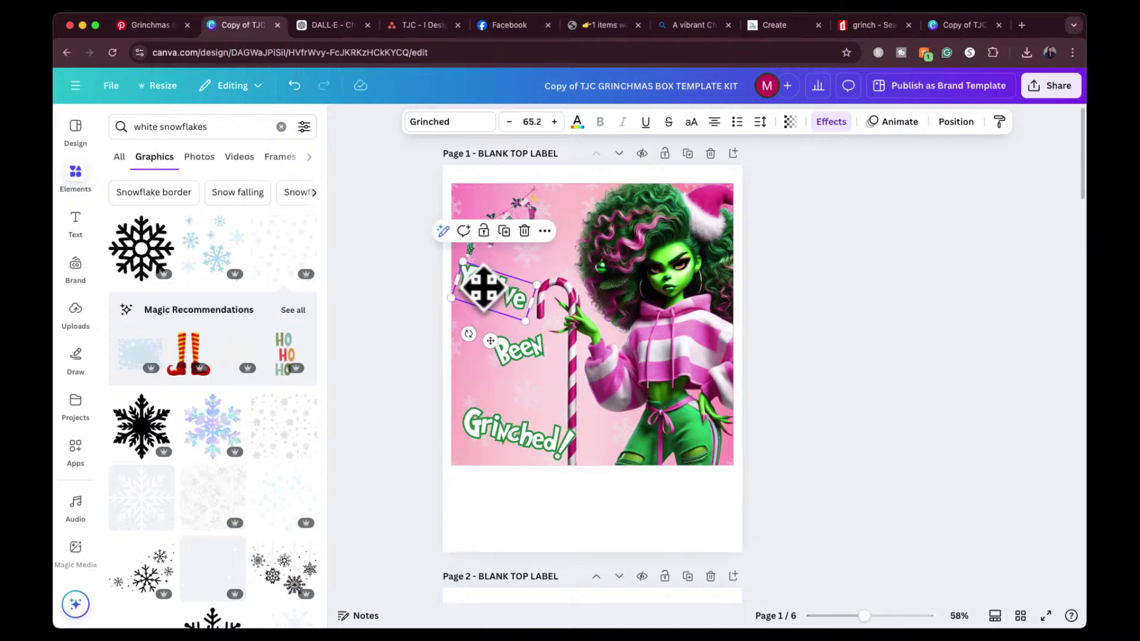
{"action": "left_click_drag", "start_coordinate": [517, 352], "coordinate": [488, 359]}
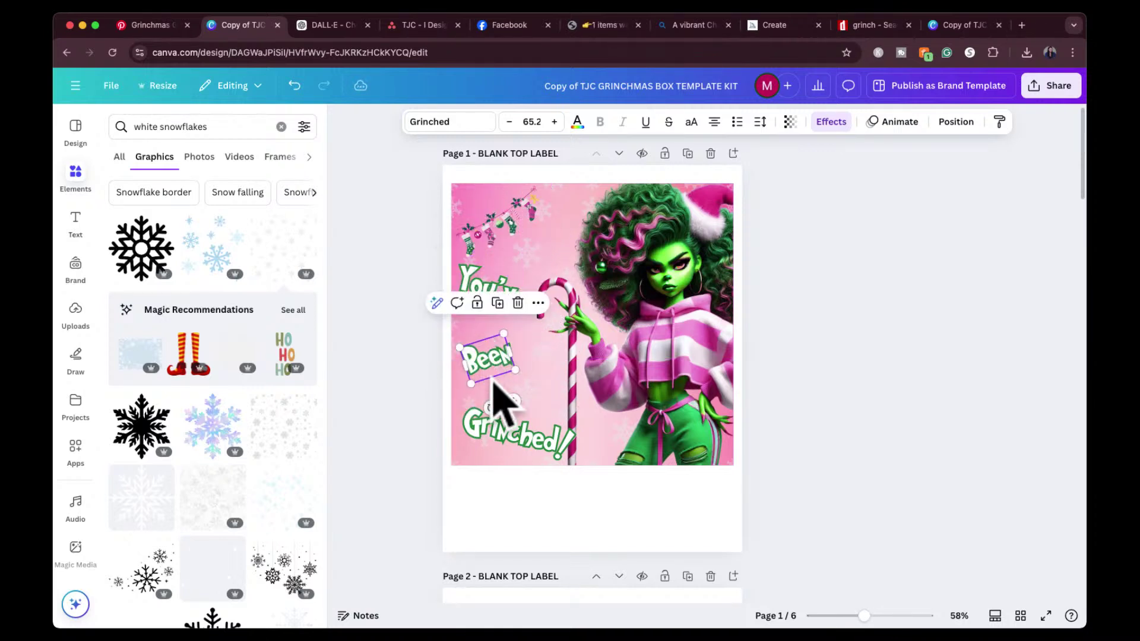
{"action": "left_click", "coordinate": [418, 440]}
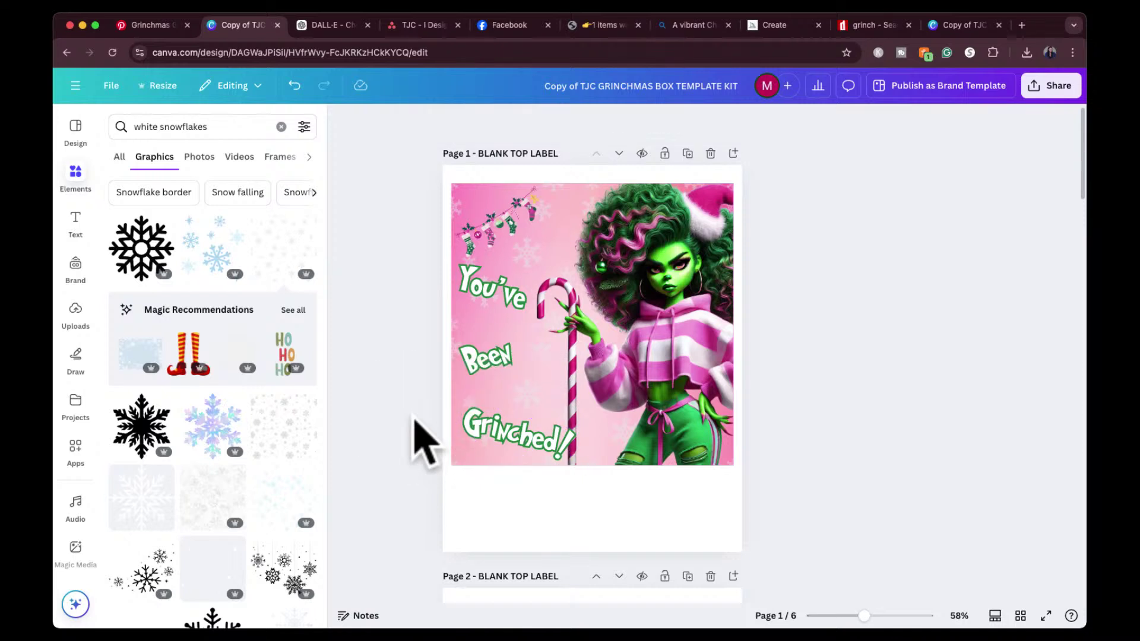
Straighten "Grinched!" and "You've" and stack them closely around the tilted "Been" beside the candy cane.
{"action": "left_click", "coordinate": [505, 458]}
{"action": "left_click_drag", "start_coordinate": [491, 477], "coordinate": [501, 480]}
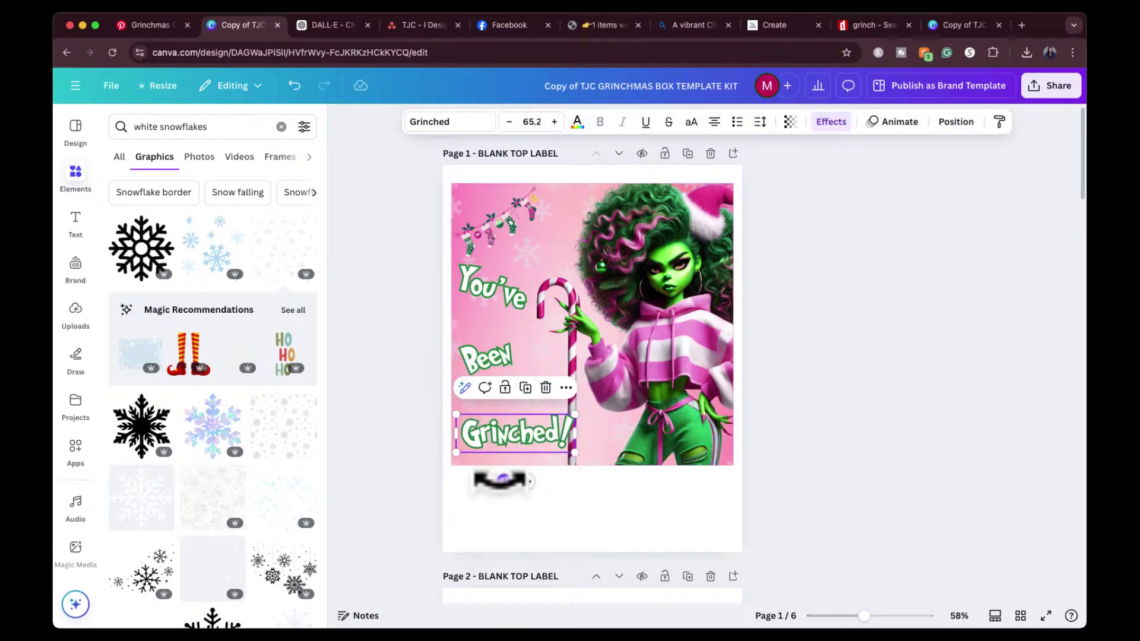
{"action": "left_click_drag", "start_coordinate": [515, 438], "coordinate": [513, 420]}
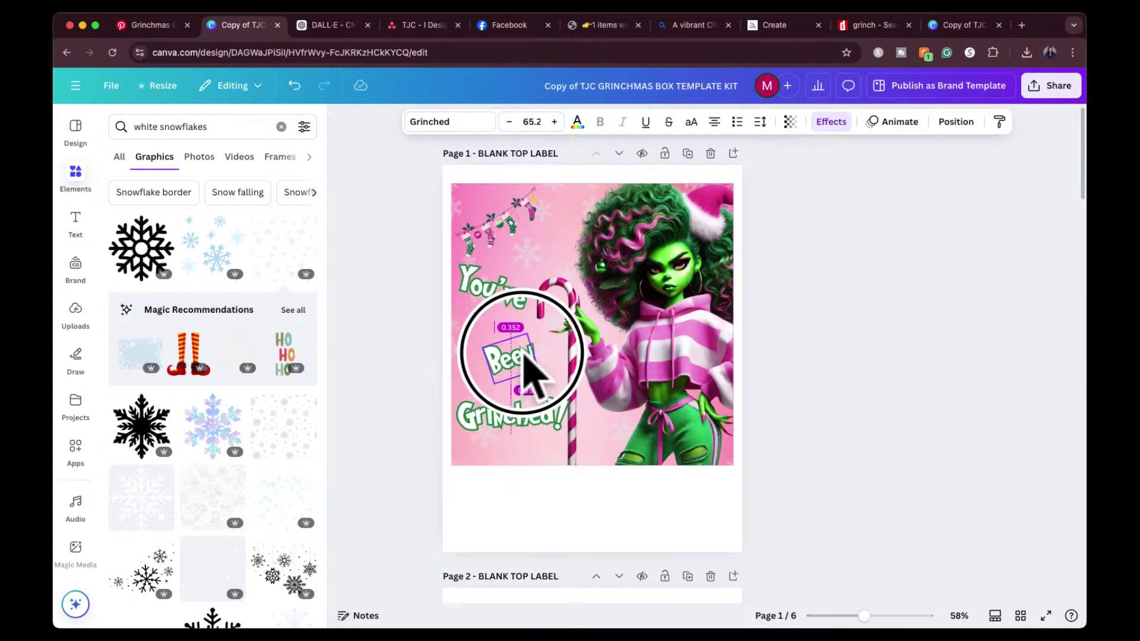
{"action": "left_click", "coordinate": [502, 288]}
{"action": "left_click_drag", "start_coordinate": [470, 333], "coordinate": [506, 339]}
{"action": "left_click_drag", "start_coordinate": [494, 289], "coordinate": [495, 323]}
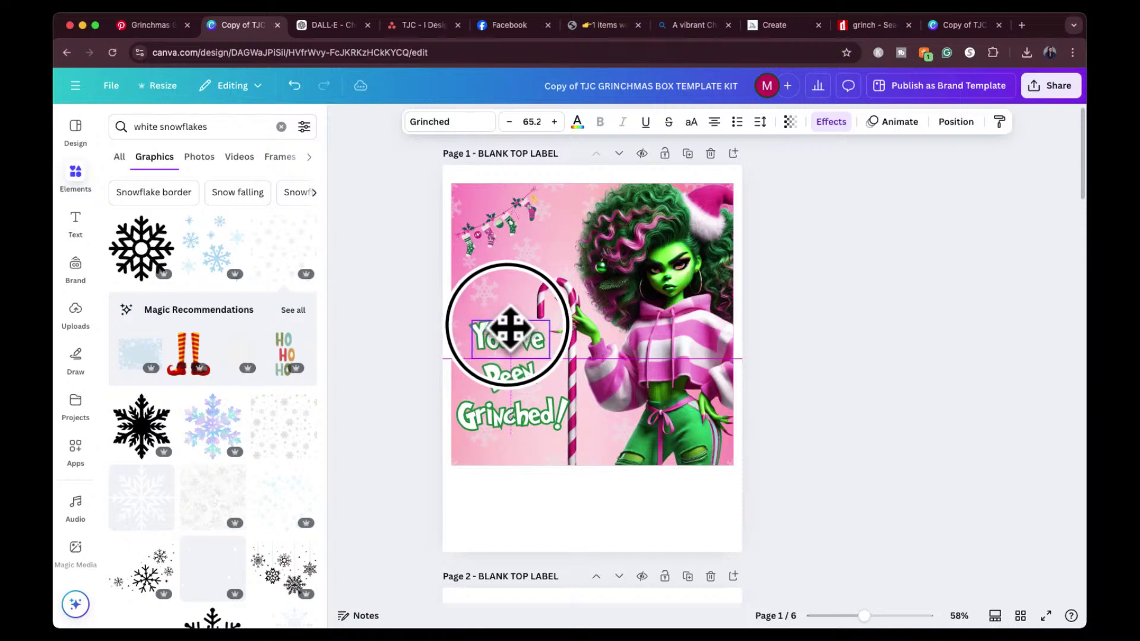
{"action": "left_click", "coordinate": [369, 402]}
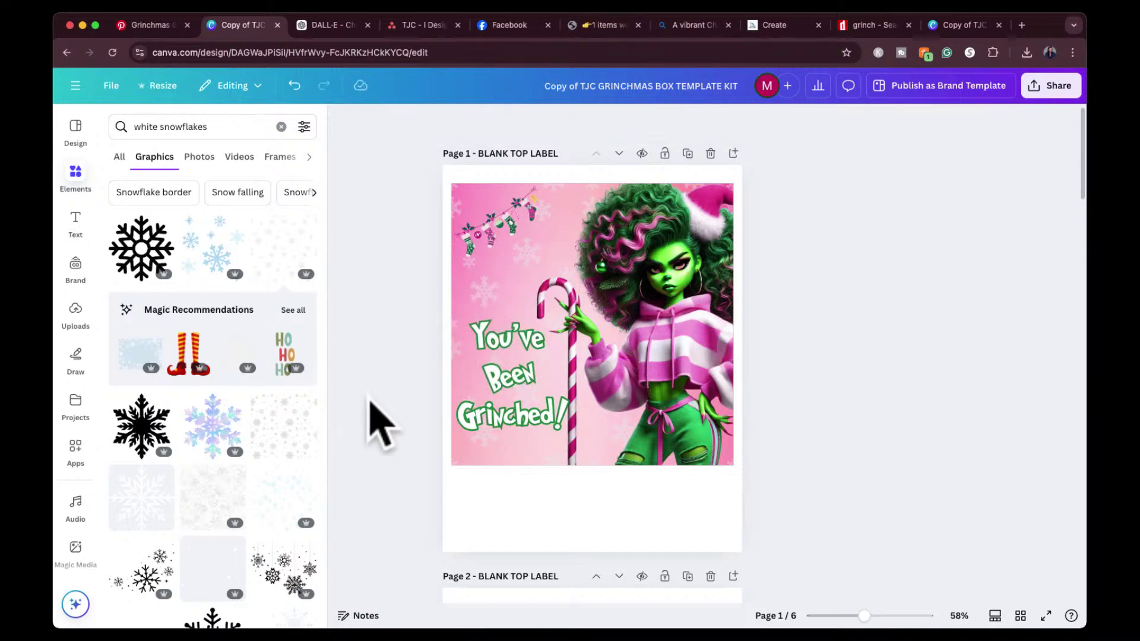
Group the three words, move the group slightly lower beside the candy cane, and ungroup it.
{"action": "left_click", "coordinate": [523, 356]}
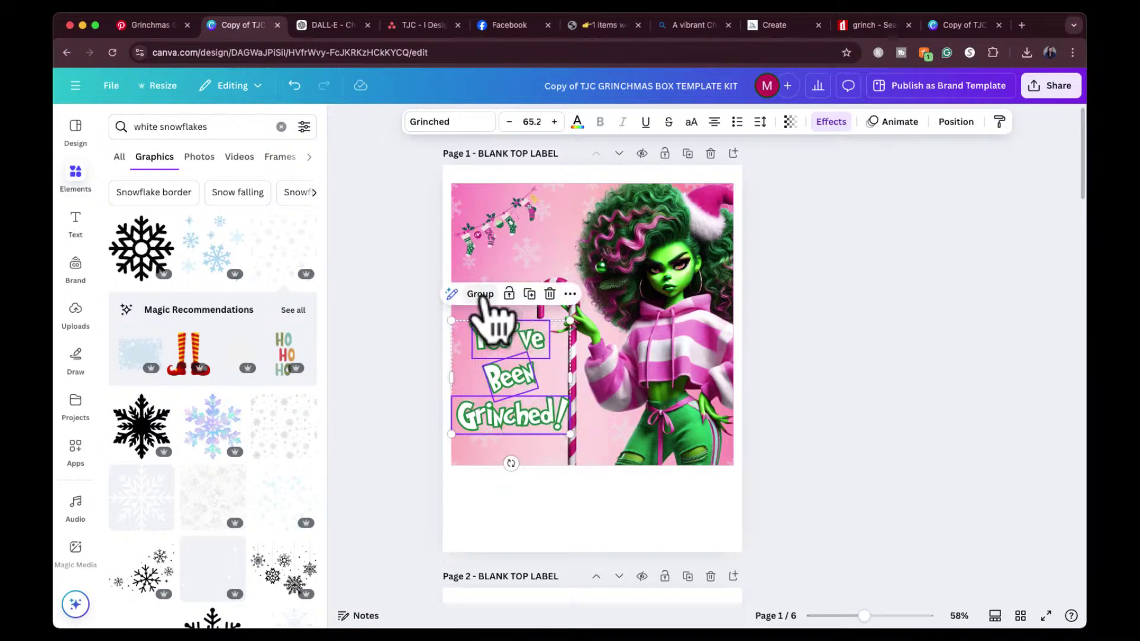
{"action": "mouse_move", "coordinate": [510, 392]}
{"action": "left_mouse_down"}
{"action": "mouse_move", "coordinate": [540, 356]}
{"action": "mouse_move", "coordinate": [601, 351]}
{"action": "mouse_move", "coordinate": [585, 333]}
{"action": "mouse_move", "coordinate": [518, 404]}
{"action": "left_mouse_up"}
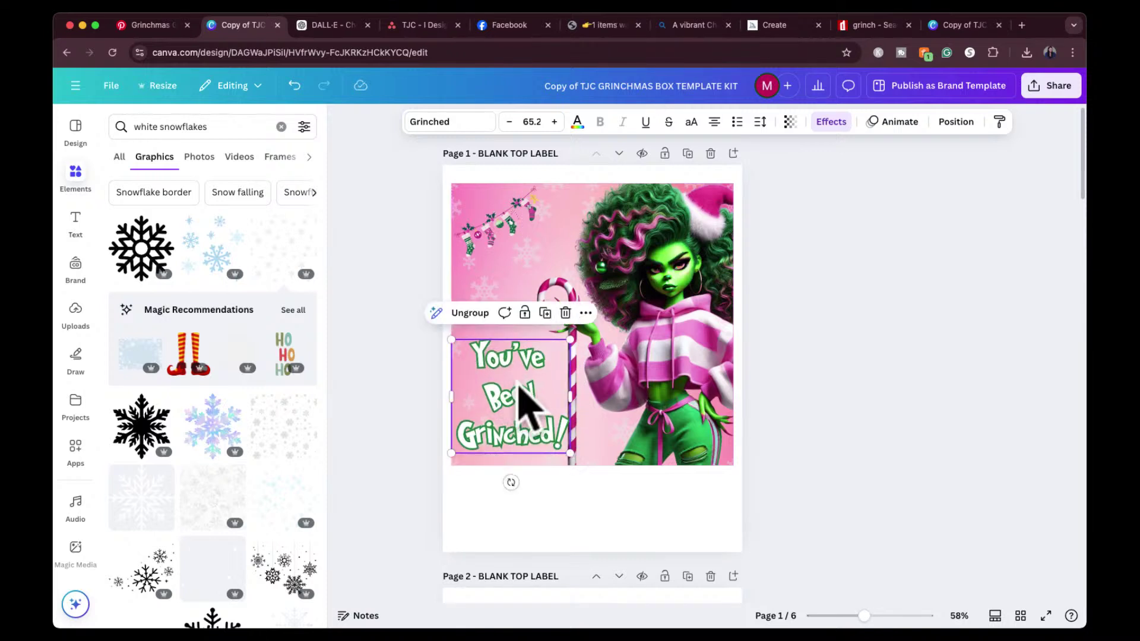
{"action": "left_click", "coordinate": [470, 313]}
{"action": "left_click", "coordinate": [391, 409]}
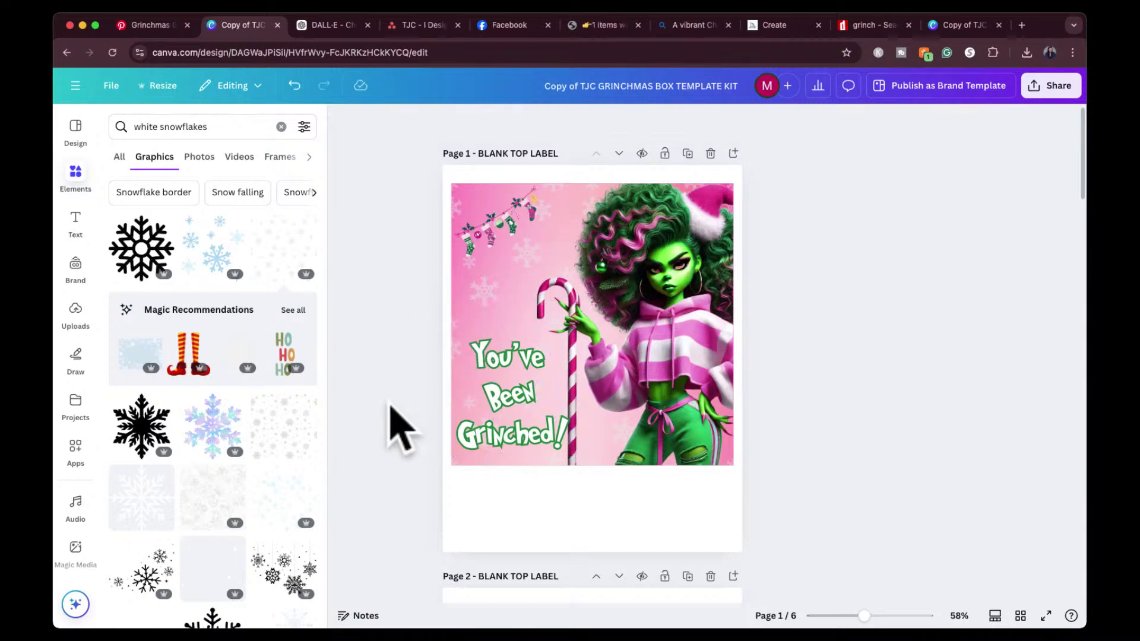
Group "You've", "Been" and "Grinched!" again and move the group slightly upward.
{"action": "left_click", "coordinate": [516, 373]}
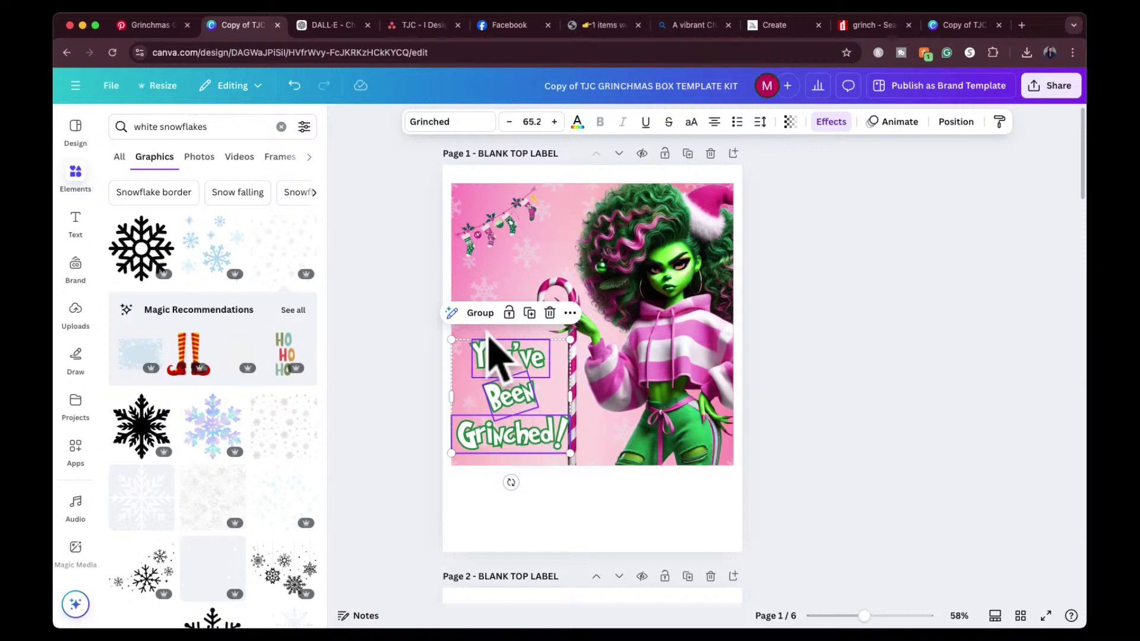
{"action": "left_click", "coordinate": [481, 314]}
{"action": "mouse_move", "coordinate": [523, 404]}
{"action": "left_mouse_down"}
{"action": "mouse_move", "coordinate": [547, 394]}
{"action": "mouse_move", "coordinate": [529, 387]}
{"action": "mouse_move", "coordinate": [518, 401]}
{"action": "left_mouse_up"}
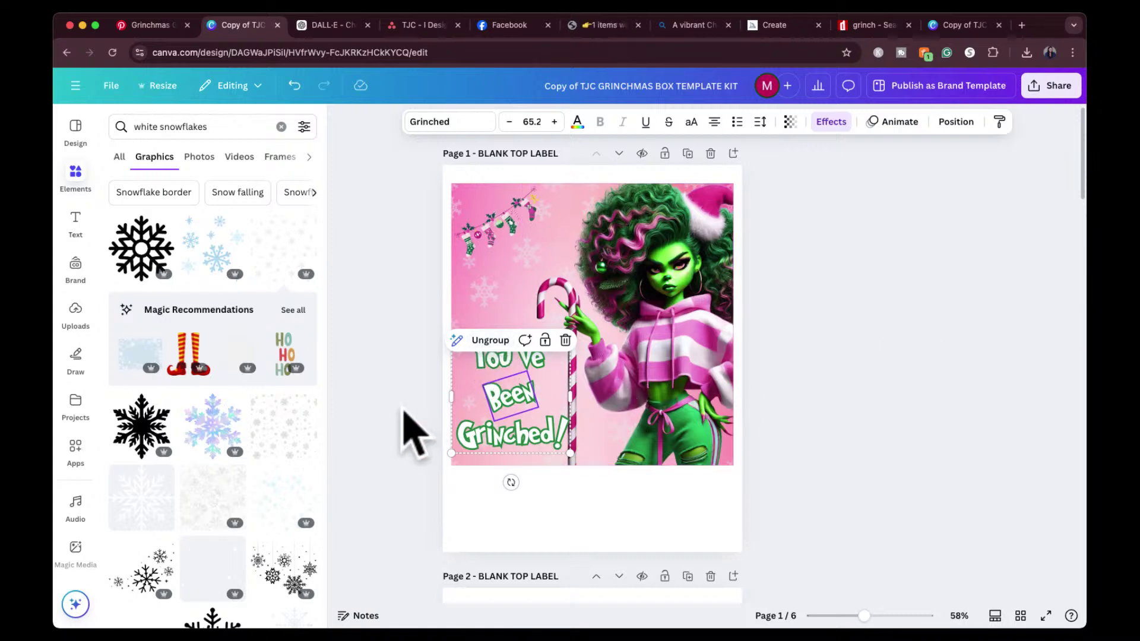
{"action": "left_click", "coordinate": [404, 431]}
{"action": "left_click", "coordinate": [497, 398]}
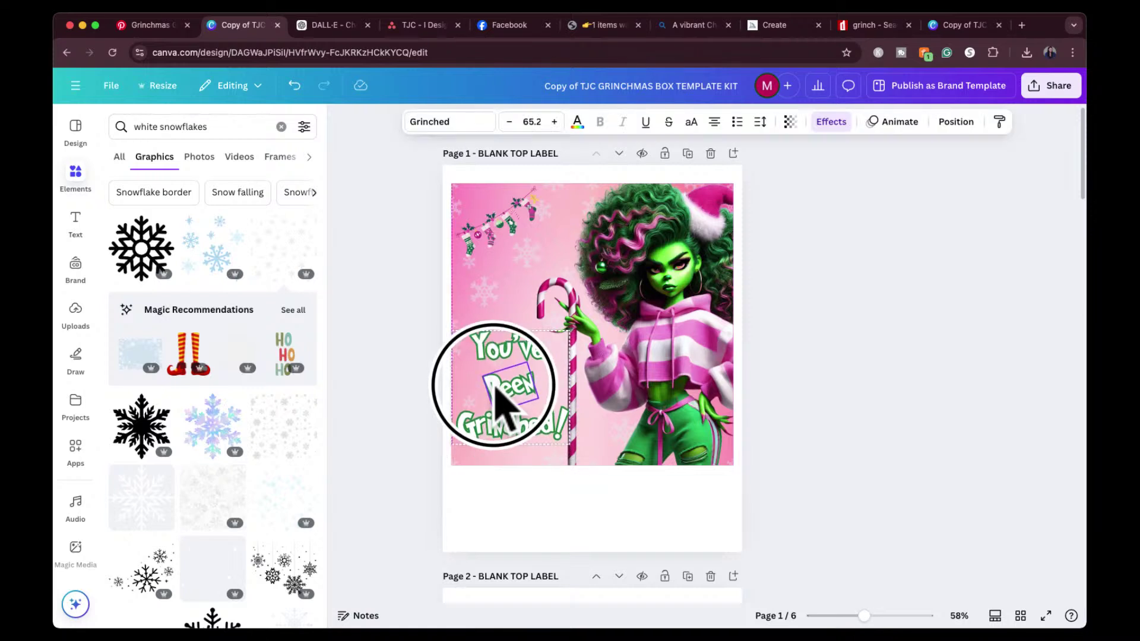
{"action": "left_click_drag", "start_coordinate": [493, 390], "coordinate": [484, 387]}
{"action": "left_click", "coordinate": [394, 399]}
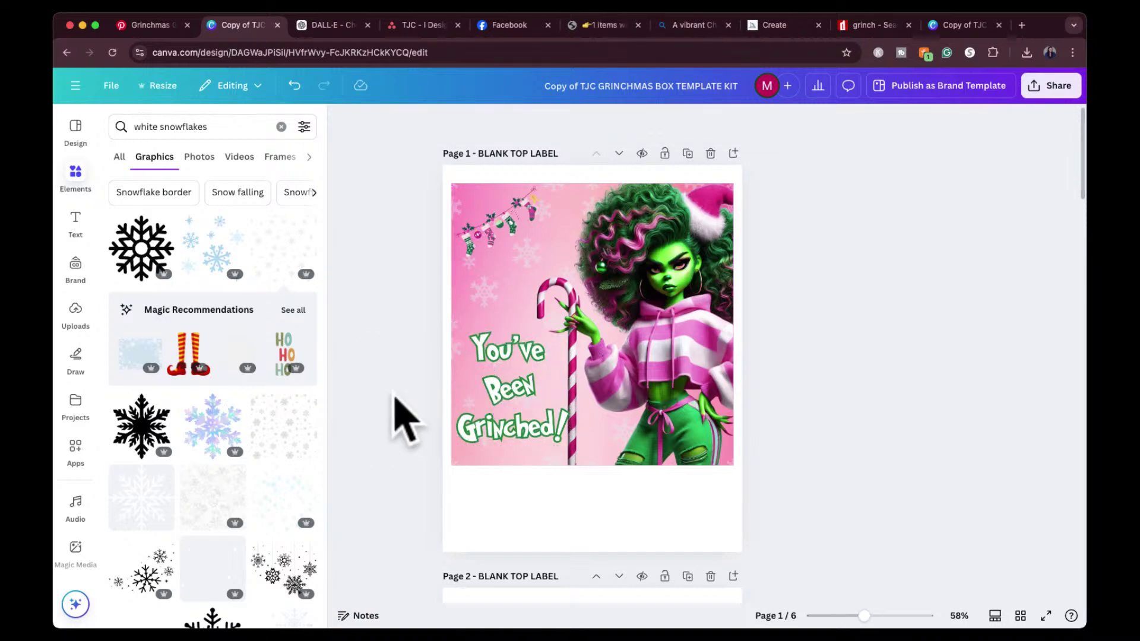
Duplicate the blank side label page at the end of the document and move one copy up to page 2.
{"action": "scroll", "coordinate": [445, 433], "scroll_direction": "down", "scroll_amount": 5}
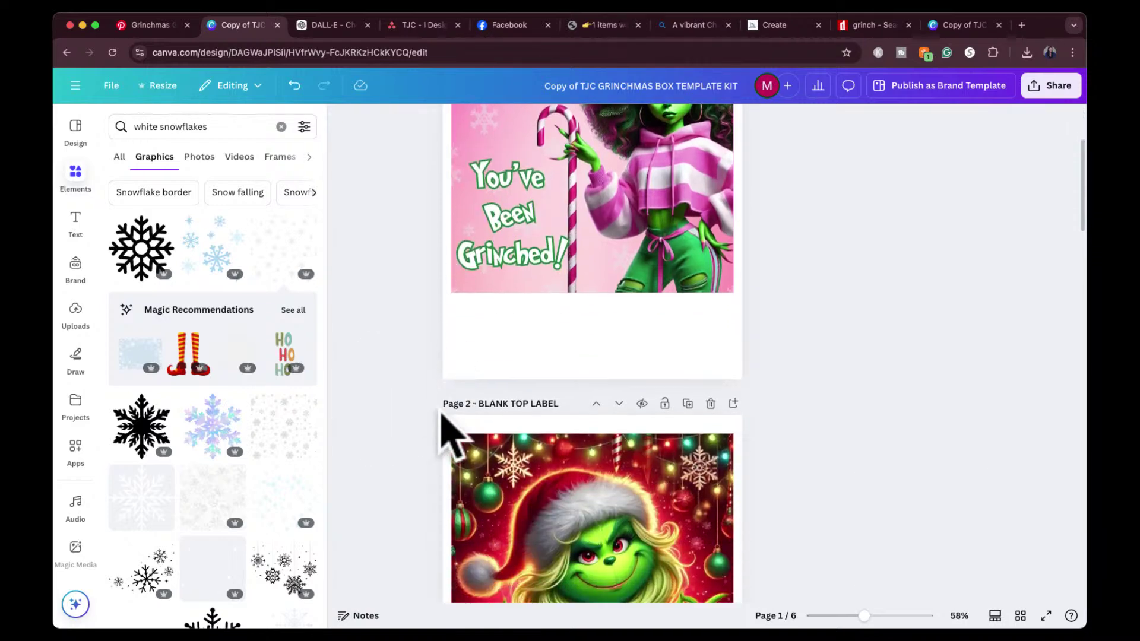
{"action": "scroll", "coordinate": [446, 432], "scroll_direction": "up", "scroll_amount": 5}
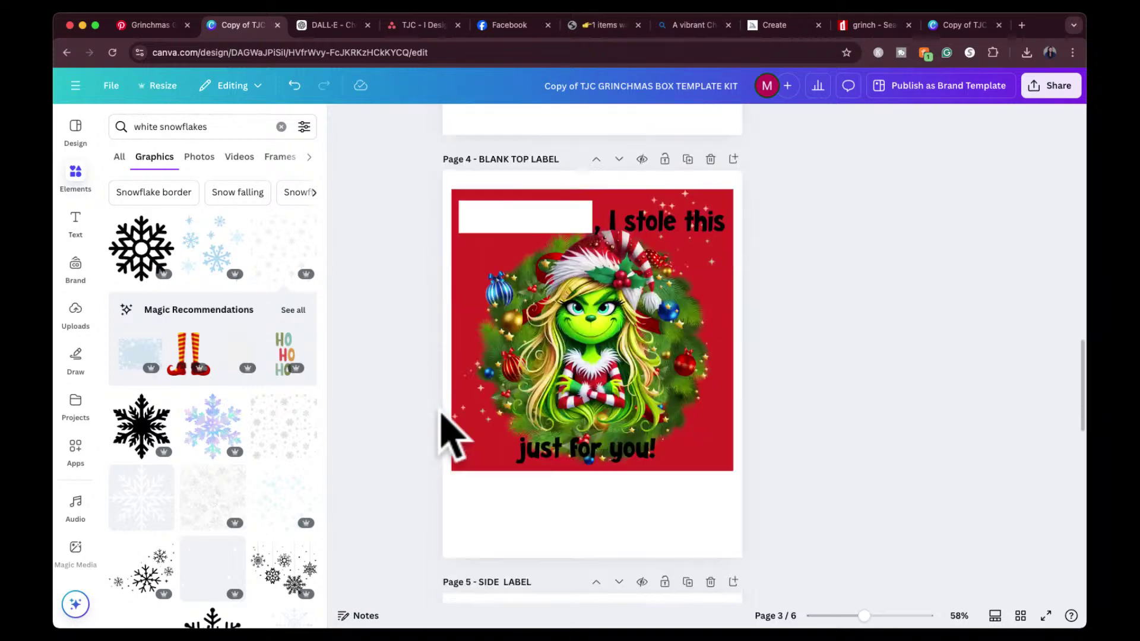
{"action": "scroll", "coordinate": [445, 437], "scroll_direction": "down", "scroll_amount": 5}
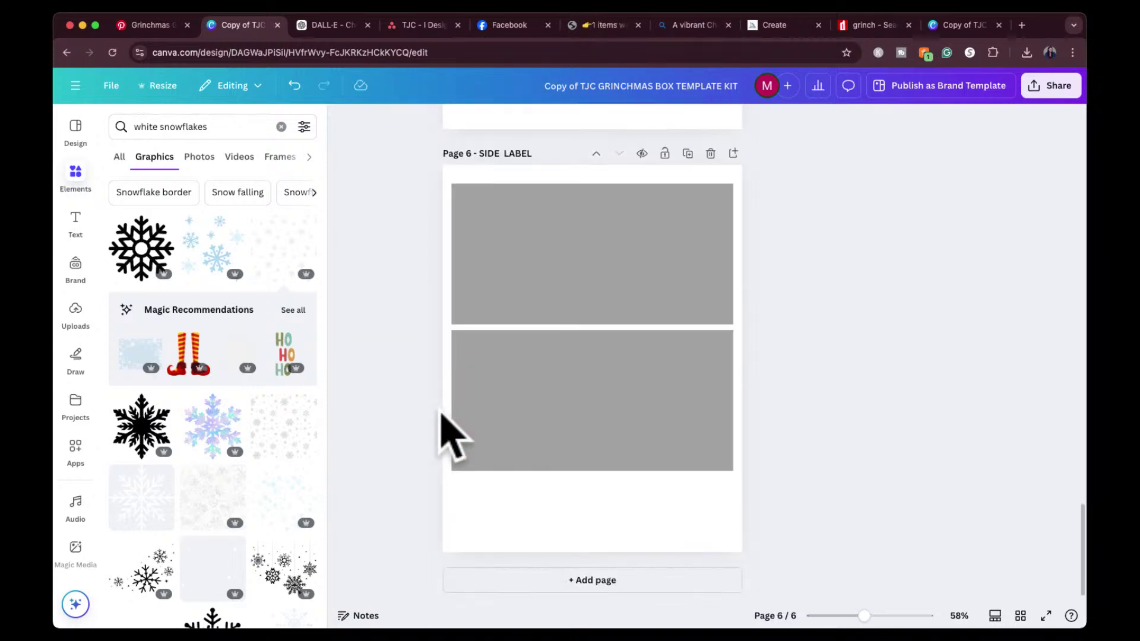
{"action": "left_click", "coordinate": [687, 154]}
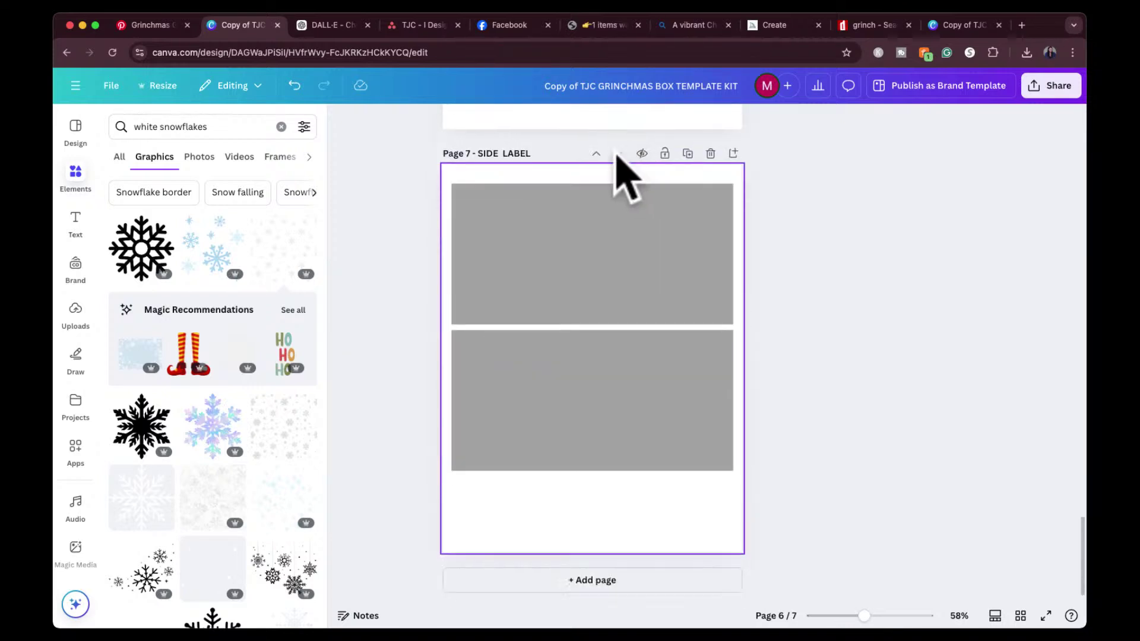
{"action": "scroll", "coordinate": [600, 318], "scroll_direction": "up", "scroll_amount": 8}
{"action": "left_click", "coordinate": [596, 259]}
{"action": "left_click", "coordinate": [596, 259]}
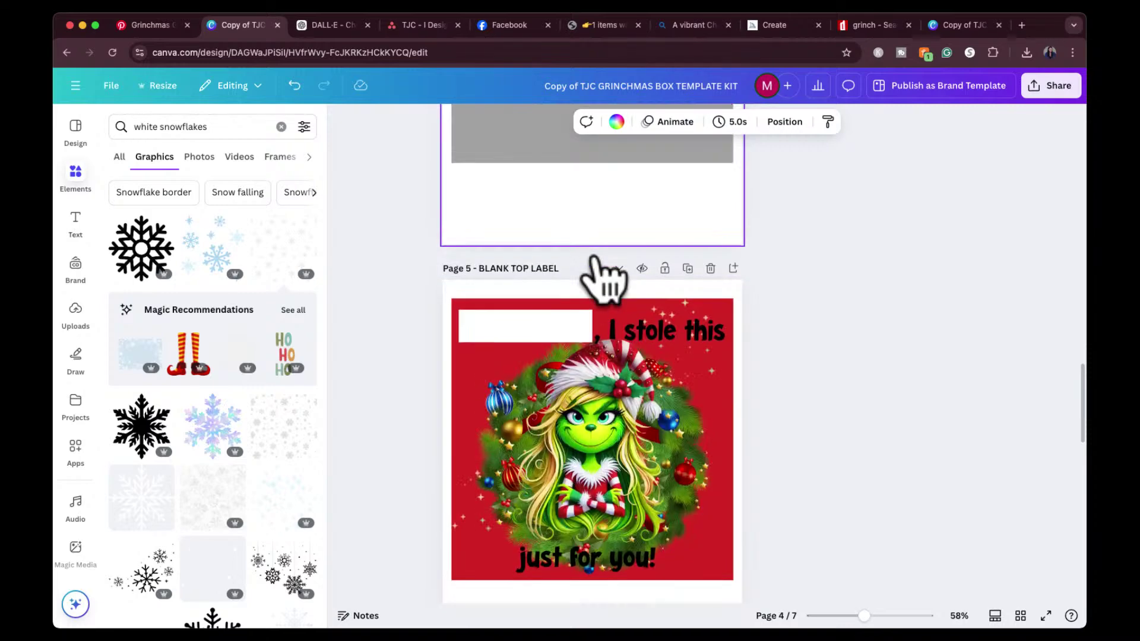
{"action": "left_click", "coordinate": [595, 258]}
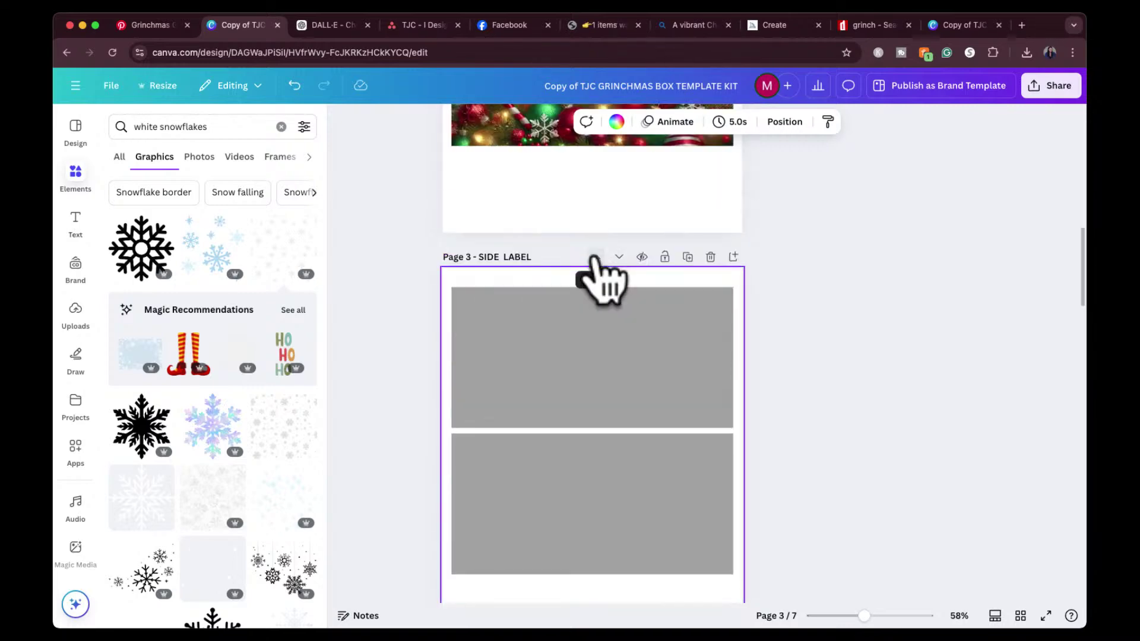
{"action": "left_click", "coordinate": [596, 324]}
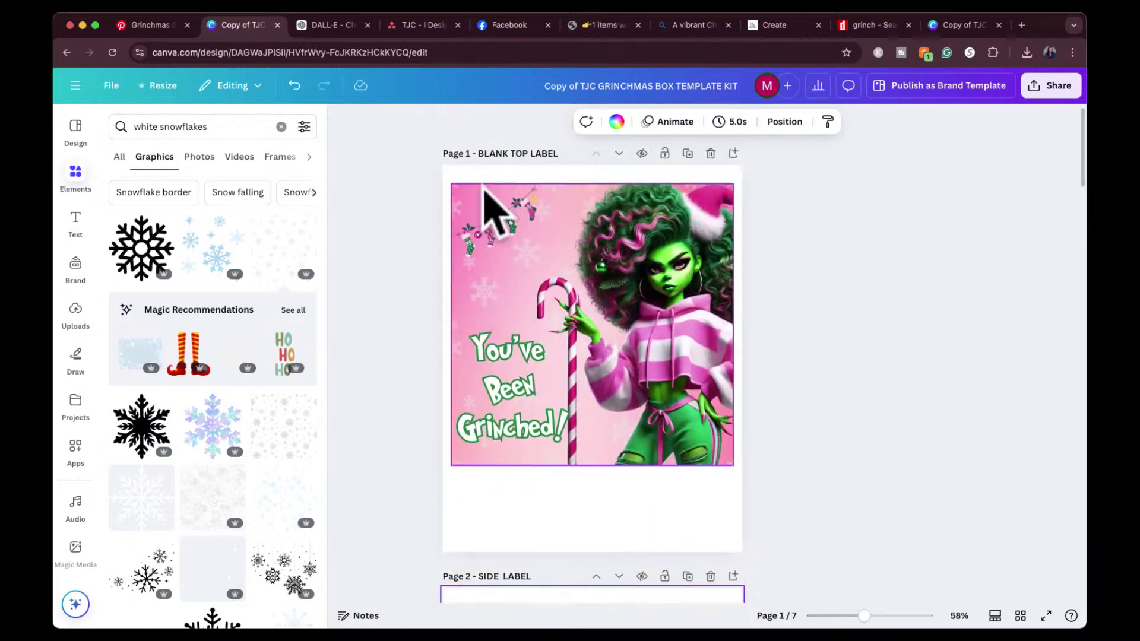
Delete the unused red-to-purple gradient square hidden beneath the pink gradient on the page 1 top label.
{"action": "left_click", "coordinate": [486, 205]}
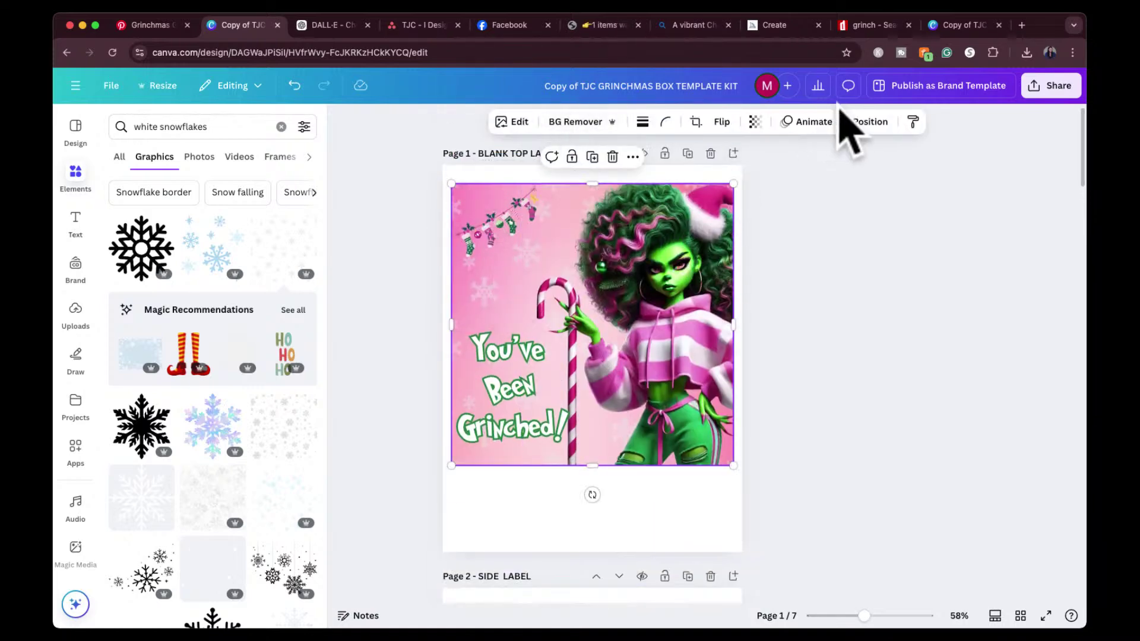
{"action": "left_click", "coordinate": [870, 122]}
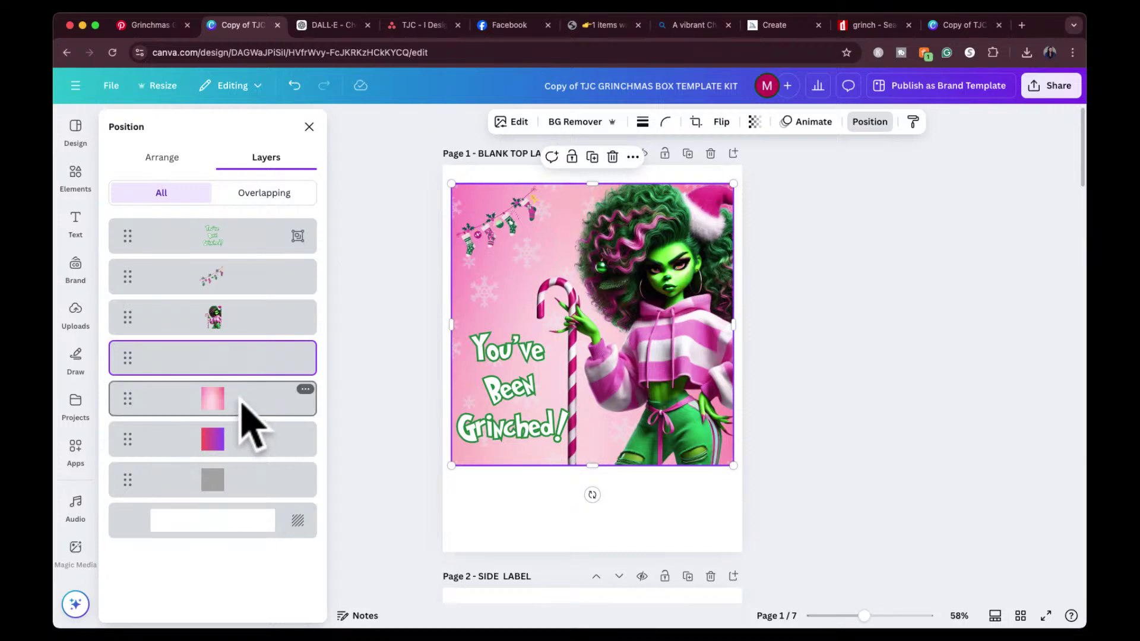
{"action": "left_click", "coordinate": [246, 439]}
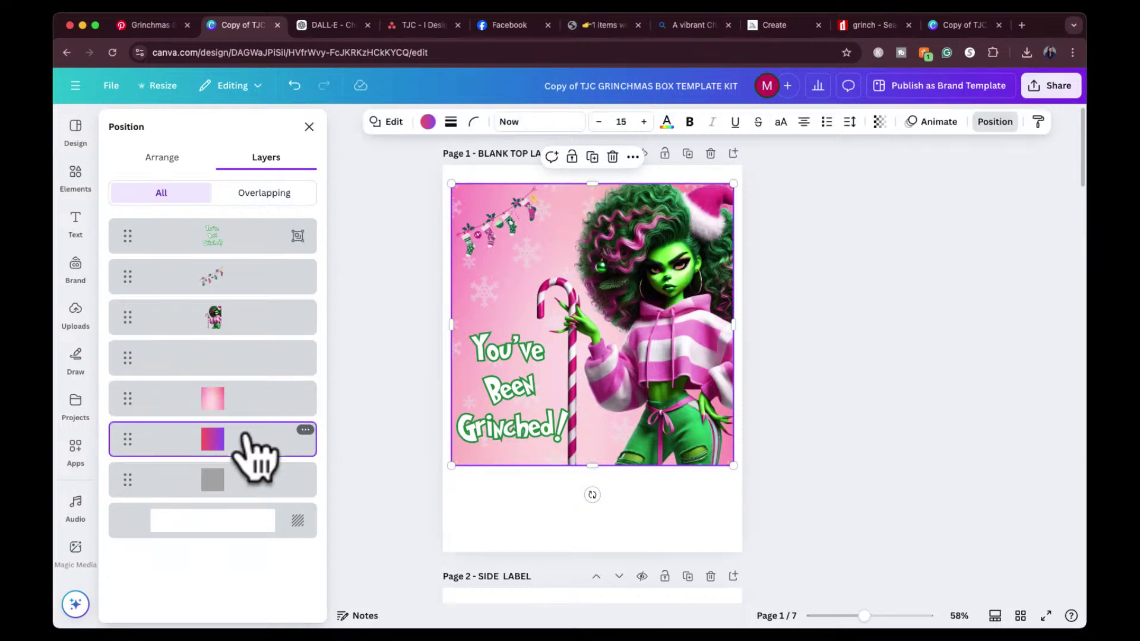
{"action": "key", "text": "Delete"}
Copy the pink gradient background from the top label and paste it onto the page 2 side label.
{"action": "left_click", "coordinate": [255, 398]}
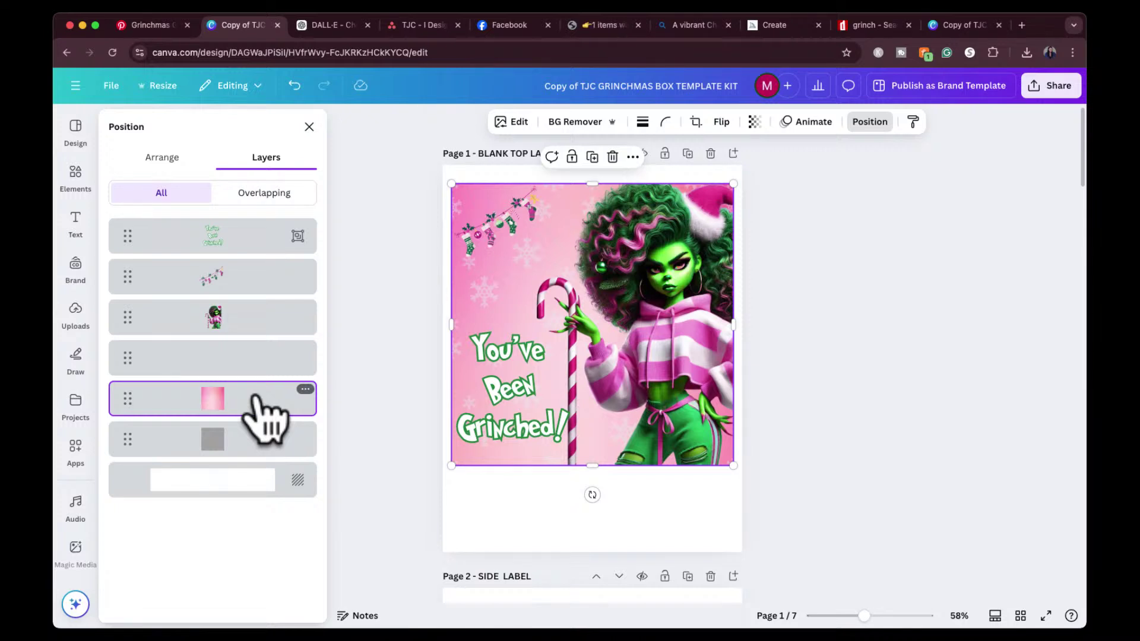
{"action": "right_click", "coordinate": [254, 396]}
{"action": "mouse_move", "coordinate": [257, 393]}
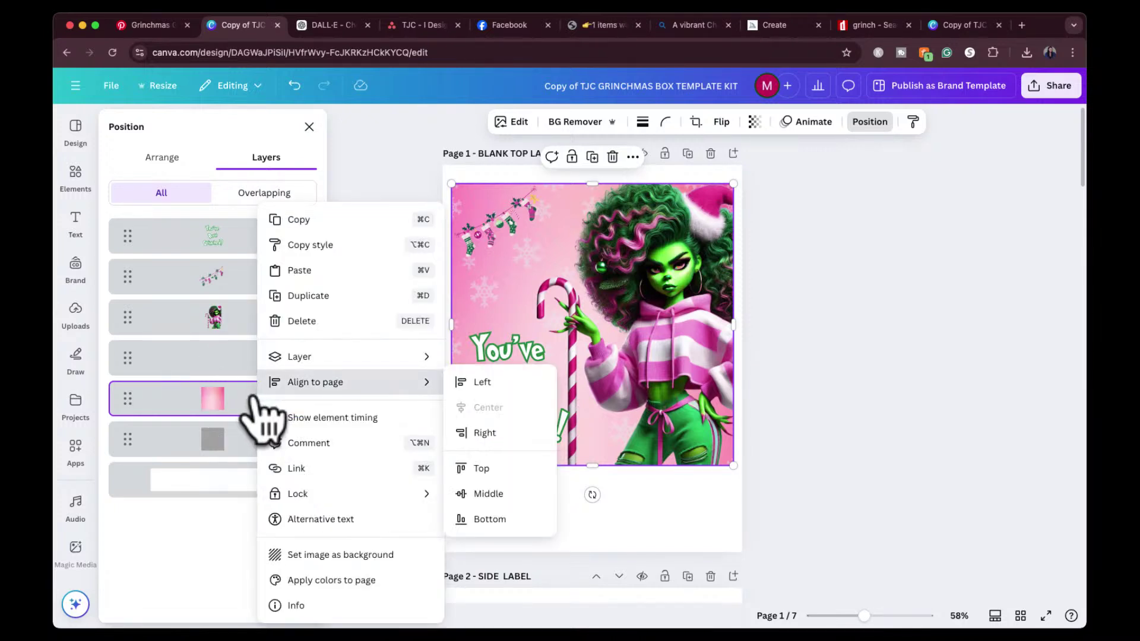
{"action": "left_click", "coordinate": [326, 219]}
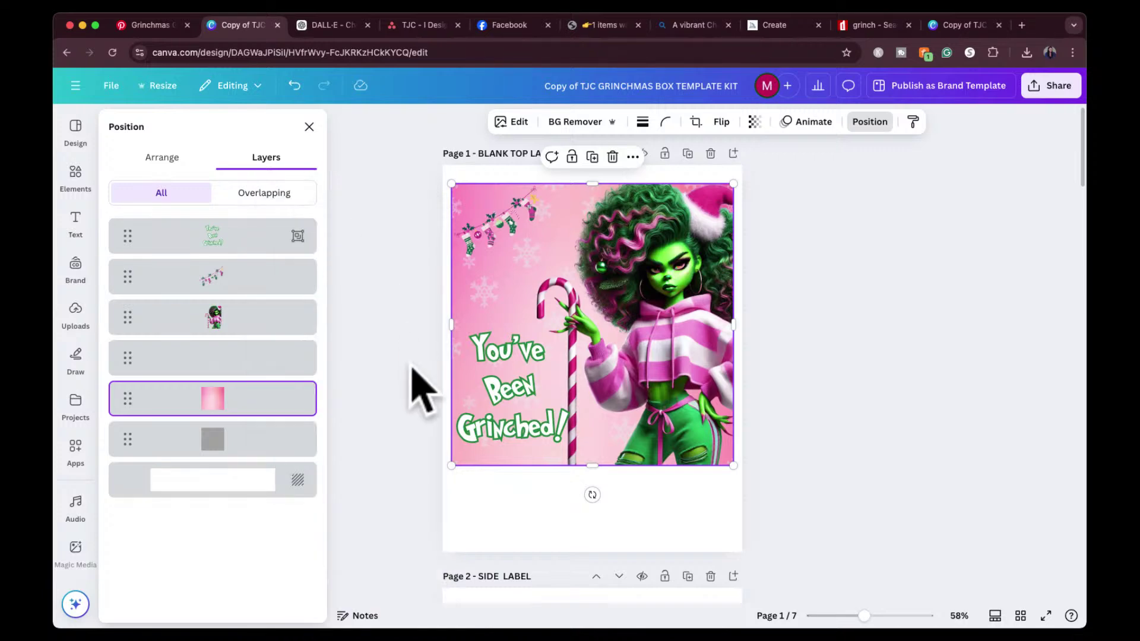
{"action": "scroll", "coordinate": [411, 379], "scroll_direction": "down", "scroll_amount": 5}
{"action": "left_click", "coordinate": [533, 367]}
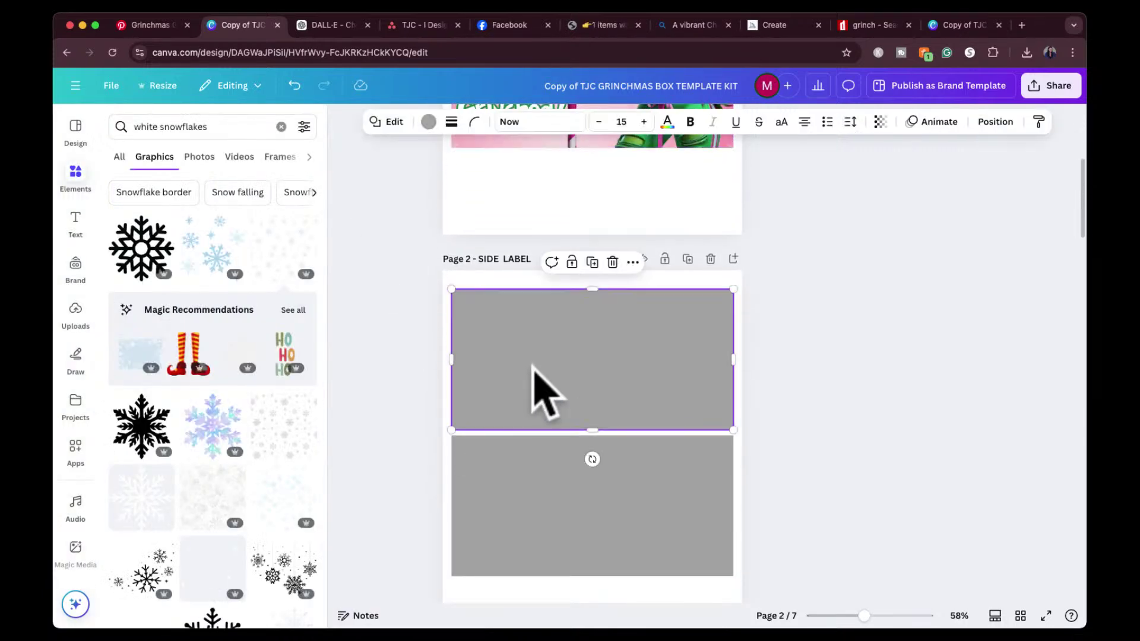
{"action": "key", "text": "super+v"}
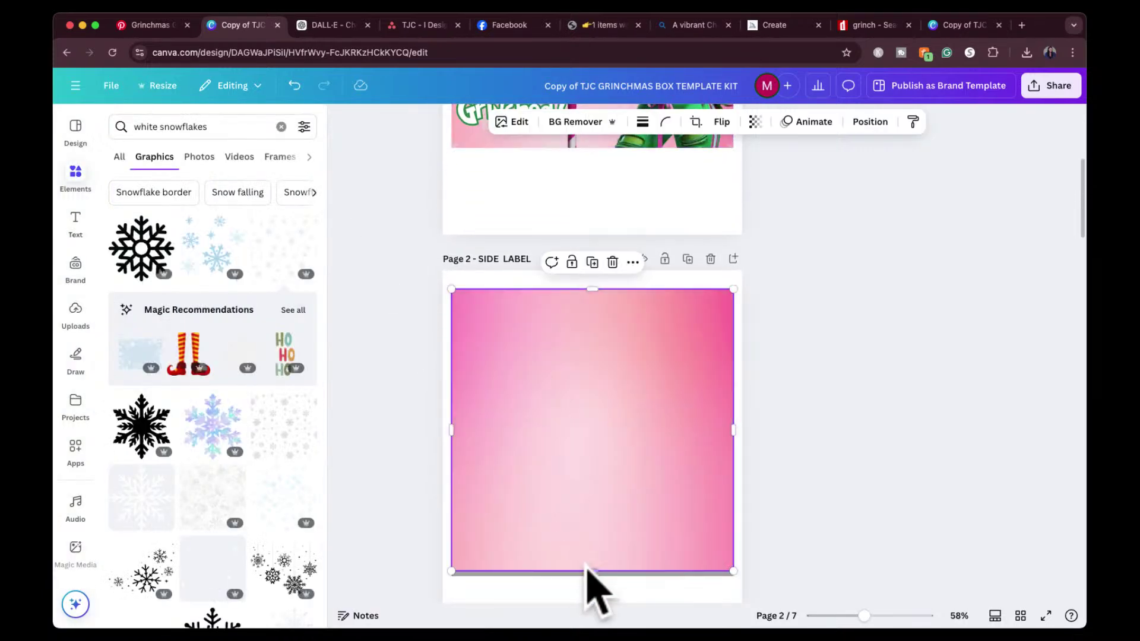
Crop the pink gradient to cover the upper grey rectangle and place a duplicate over the lower one.
{"action": "left_click_drag", "start_coordinate": [593, 572], "coordinate": [595, 429]}
{"action": "left_click", "coordinate": [593, 261]}
{"action": "left_click_drag", "start_coordinate": [609, 354], "coordinate": [601, 473]}
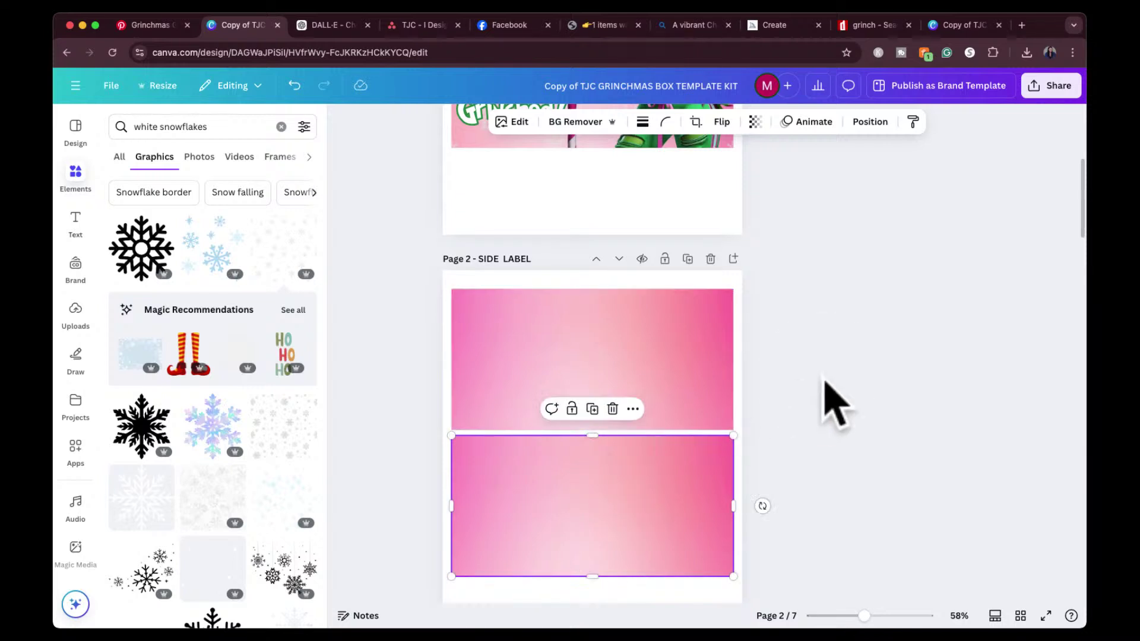
Search the graphics elements for "white christmas ornament".
{"action": "scroll", "coordinate": [827, 400], "scroll_direction": "up", "scroll_amount": 5}
{"action": "scroll", "coordinate": [826, 382], "scroll_direction": "up", "scroll_amount": 2}
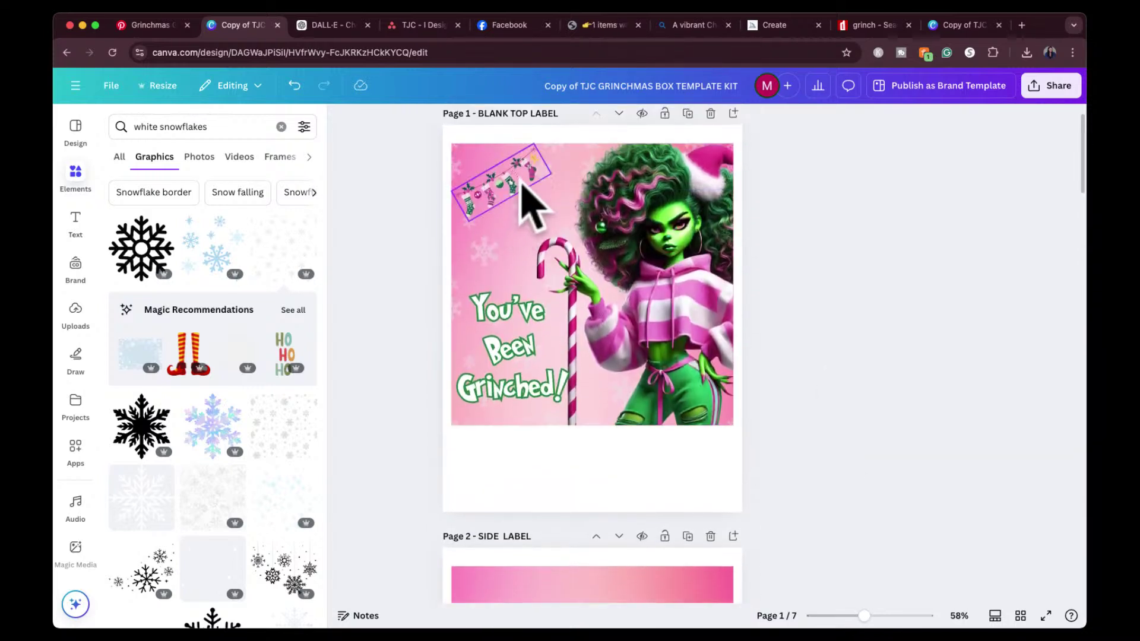
{"action": "scroll", "coordinate": [849, 386], "scroll_direction": "down", "scroll_amount": 4}
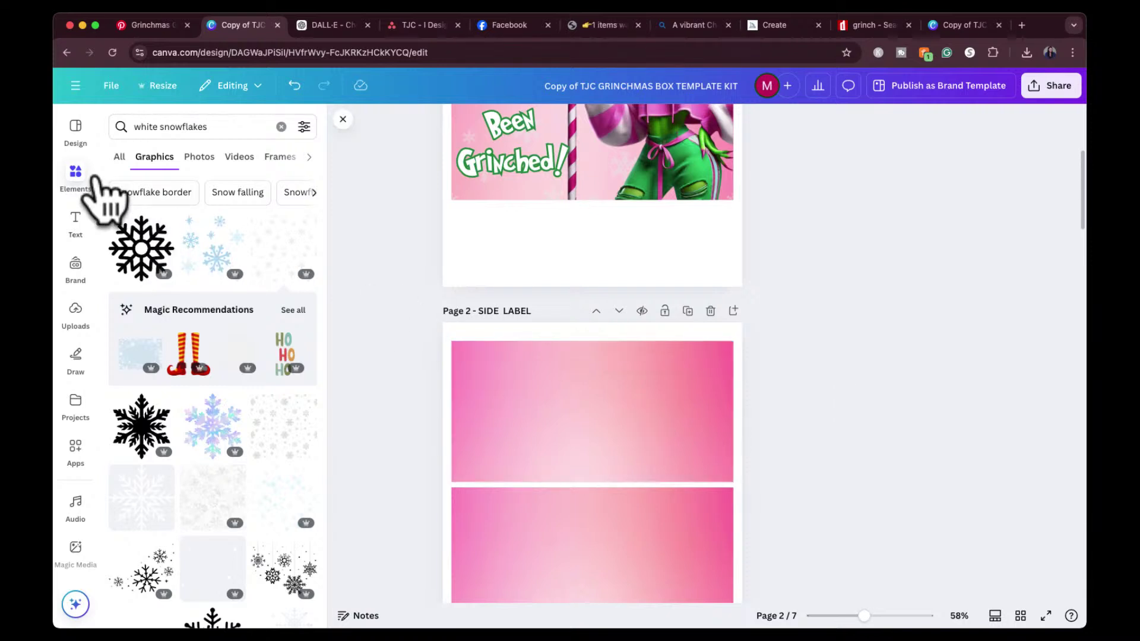
{"action": "left_click", "coordinate": [182, 126]}
{"action": "double_click", "coordinate": [182, 126]}
{"action": "type", "text": "orna"}
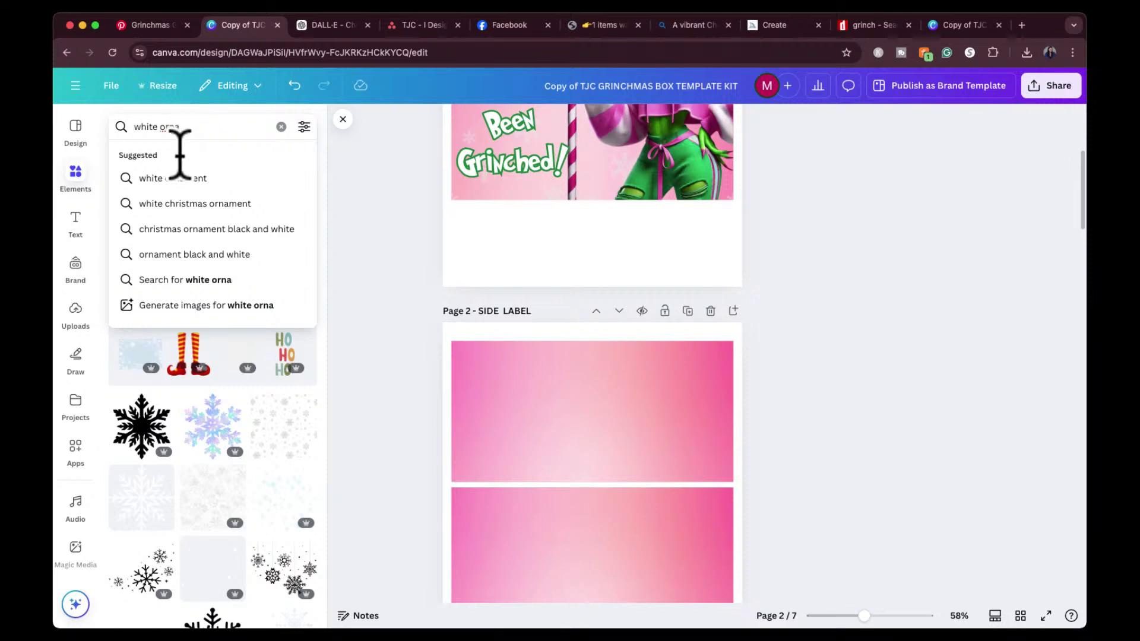
{"action": "left_click", "coordinate": [184, 204]}
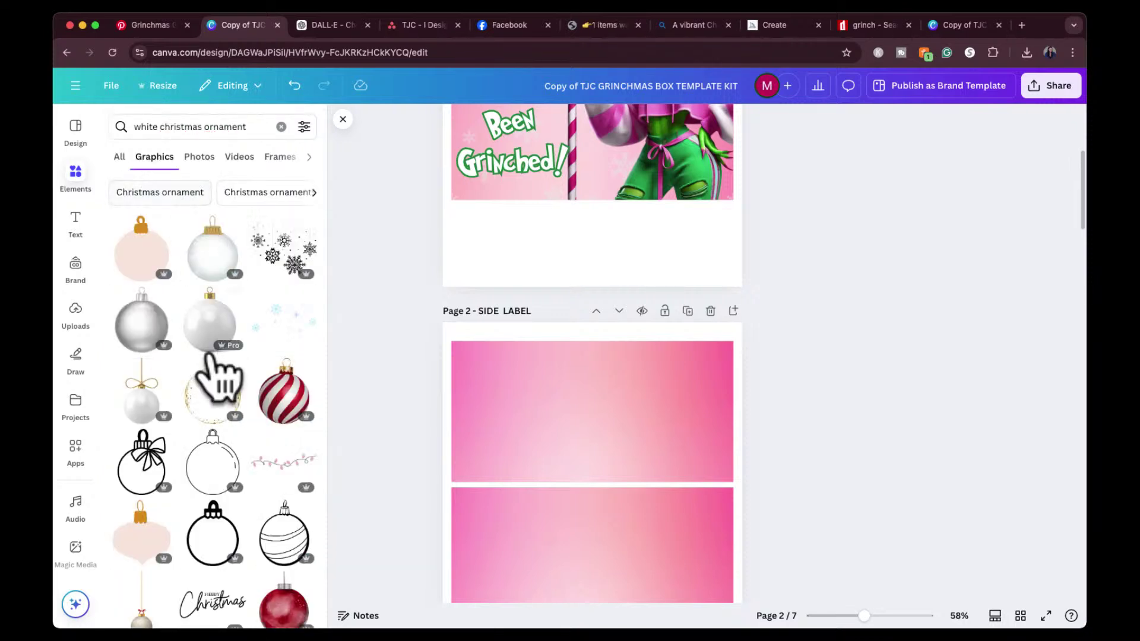
Add the hanging clear glass ornament, shrink it and hang it near the left end of the upper side label.
{"action": "scroll", "coordinate": [209, 456], "scroll_direction": "down", "scroll_amount": 5}
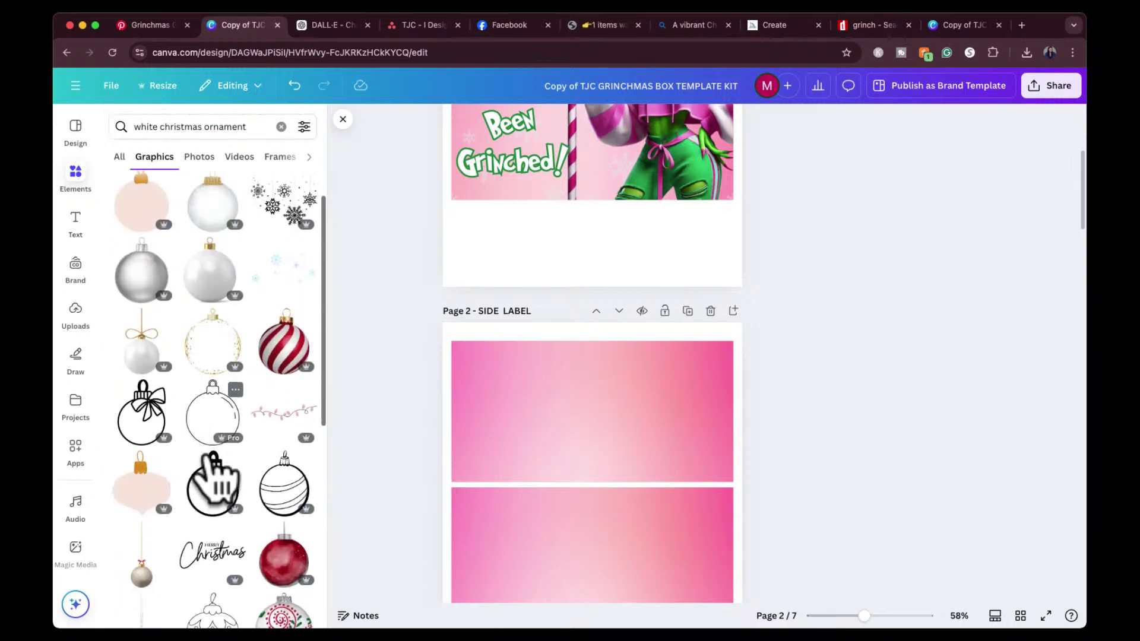
{"action": "scroll", "coordinate": [215, 482], "scroll_direction": "down", "scroll_amount": 2}
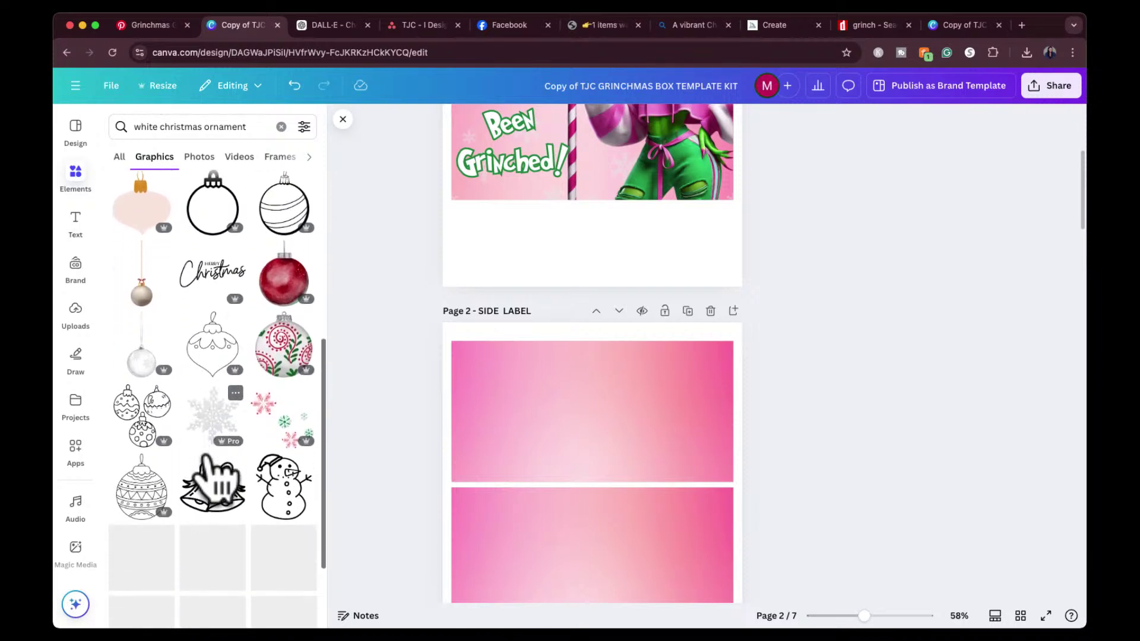
{"action": "left_click", "coordinate": [142, 365]}
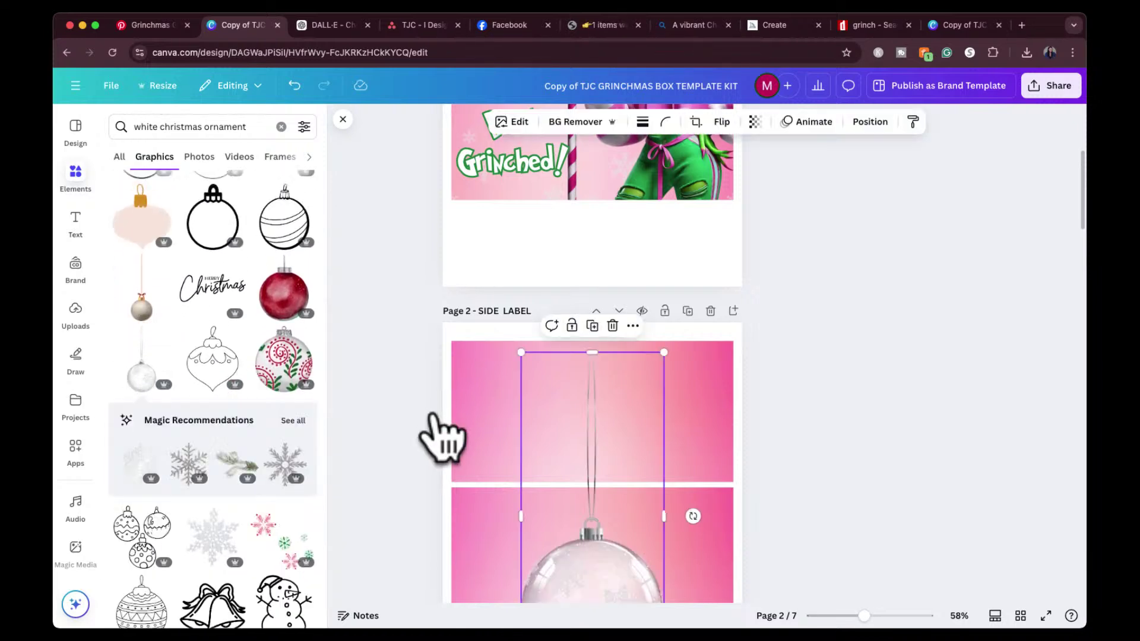
{"action": "left_click_drag", "start_coordinate": [664, 353], "coordinate": [572, 547]}
{"action": "left_click_drag", "start_coordinate": [555, 585], "coordinate": [486, 362]}
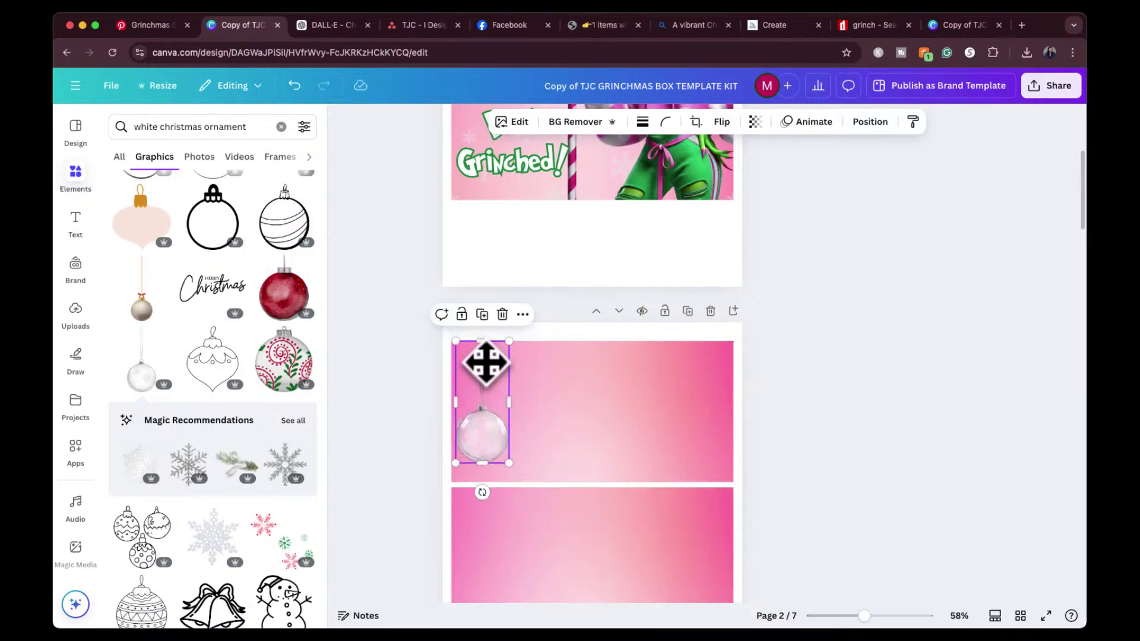
Duplicate the ornament twice along the upper side label, staggering the heights and cropping the strings at the label's top edge.
{"action": "left_click", "coordinate": [482, 314]}
{"action": "left_click_drag", "start_coordinate": [509, 445], "coordinate": [553, 356]}
{"action": "left_click_drag", "start_coordinate": [545, 305], "coordinate": [543, 342]}
{"action": "left_click", "coordinate": [542, 314]}
{"action": "mouse_move", "coordinate": [601, 400]}
{"action": "left_mouse_down"}
{"action": "mouse_move", "coordinate": [618, 428]}
{"action": "mouse_move", "coordinate": [611, 420]}
{"action": "left_mouse_up"}
{"action": "left_click_drag", "start_coordinate": [603, 368], "coordinate": [602, 344]}
Add a fourth ornament copy beside the third, hang it higher and crop its string at the label's top edge.
{"action": "left_click", "coordinate": [603, 314]}
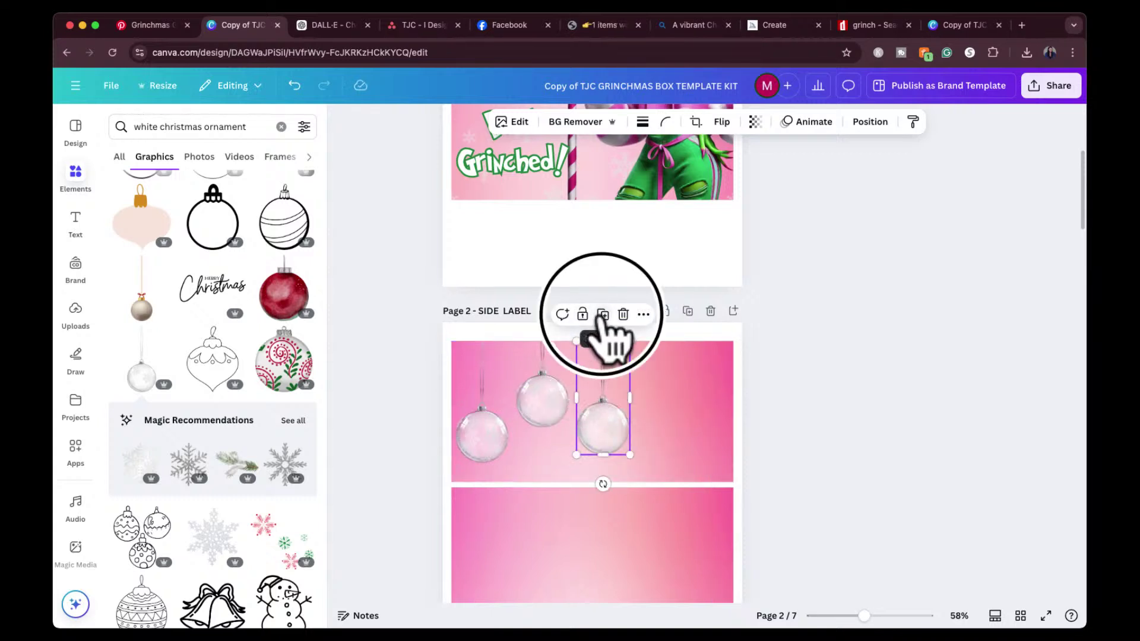
{"action": "left_click_drag", "start_coordinate": [664, 343], "coordinate": [667, 373]}
{"action": "left_click_drag", "start_coordinate": [671, 418], "coordinate": [674, 390]}
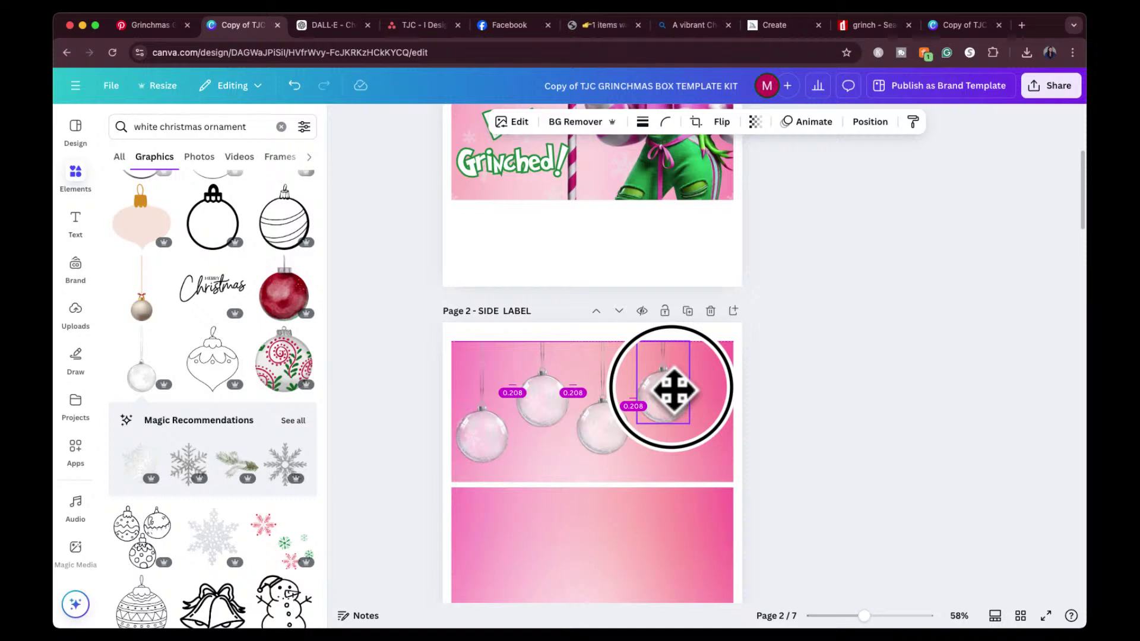
{"action": "left_click_drag", "start_coordinate": [674, 390], "coordinate": [672, 388]}
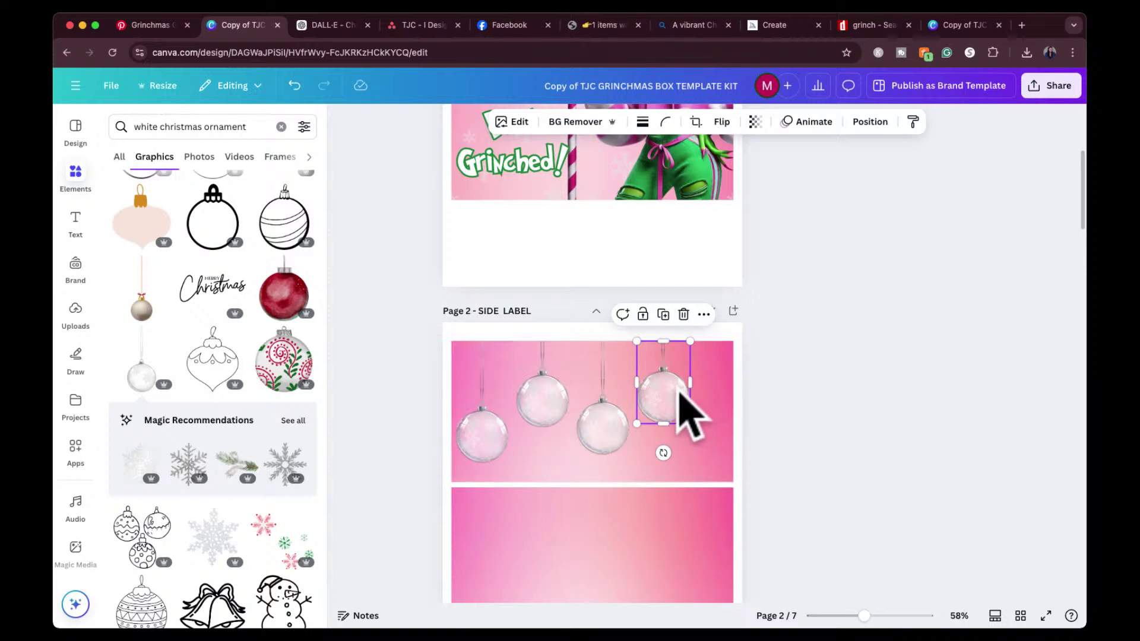
Select all four ornaments and shift them together to centre the row across the upper side label.
{"action": "left_click", "coordinate": [601, 409], "text": "shift"}
{"action": "left_click", "coordinate": [537, 381], "text": "shift"}
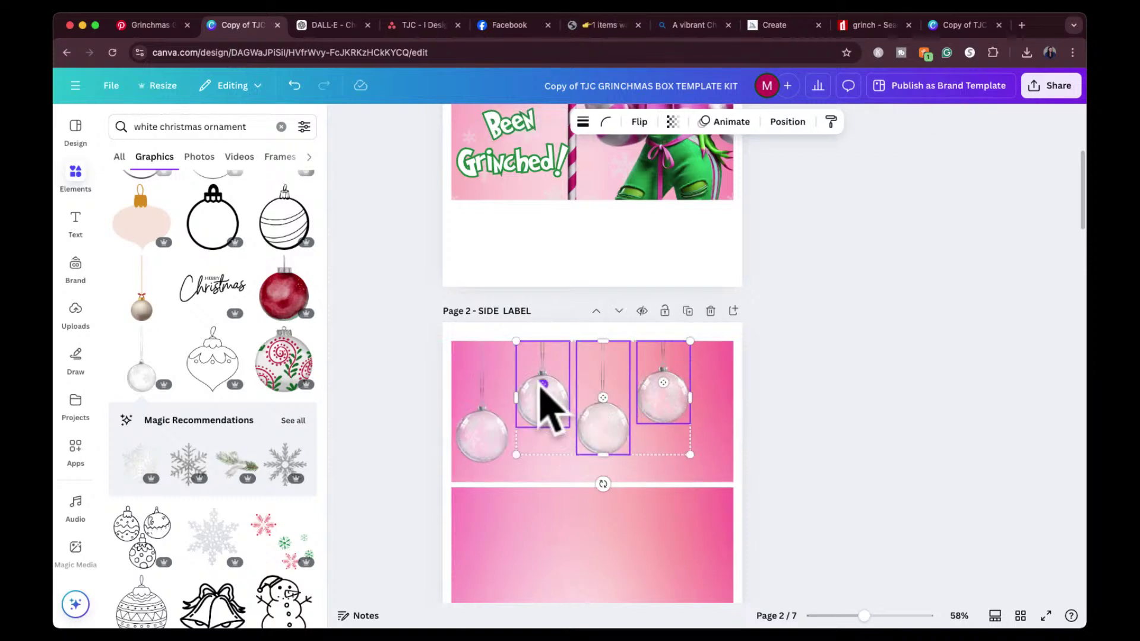
{"action": "left_click", "coordinate": [484, 417], "text": "shift"}
{"action": "left_click_drag", "start_coordinate": [552, 409], "coordinate": [573, 408]}
{"action": "left_click", "coordinate": [856, 396]}
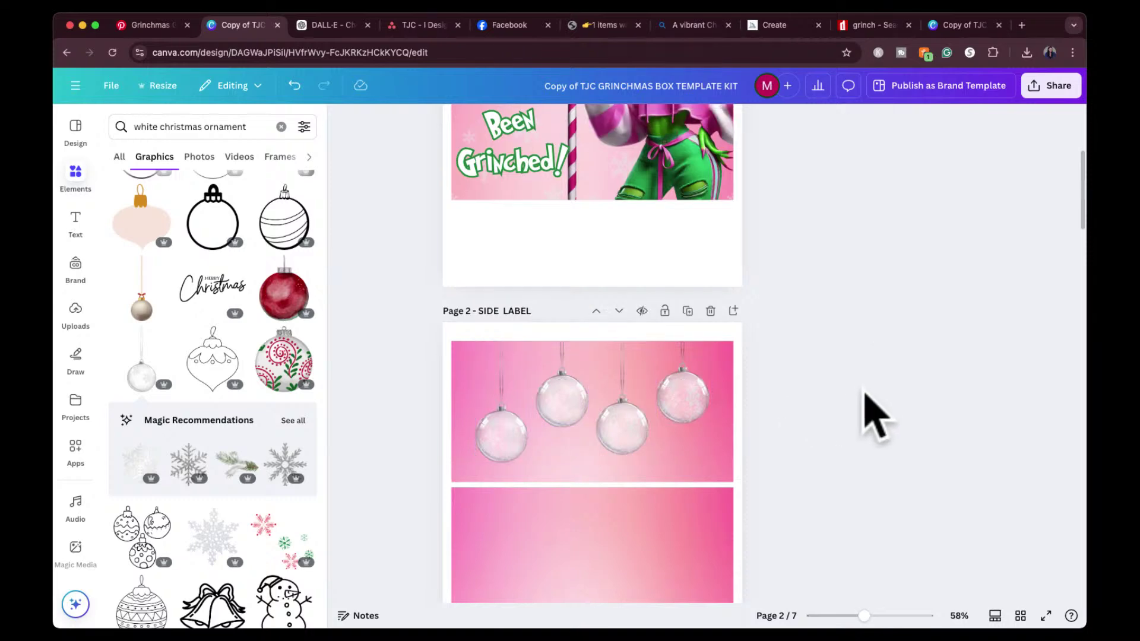
Switch to ChatGPT and, in the "New chat" conversation with the Grinch box phrases, ask "give me 4 grinch words".
{"action": "scroll", "coordinate": [867, 395], "scroll_direction": "up", "scroll_amount": 5}
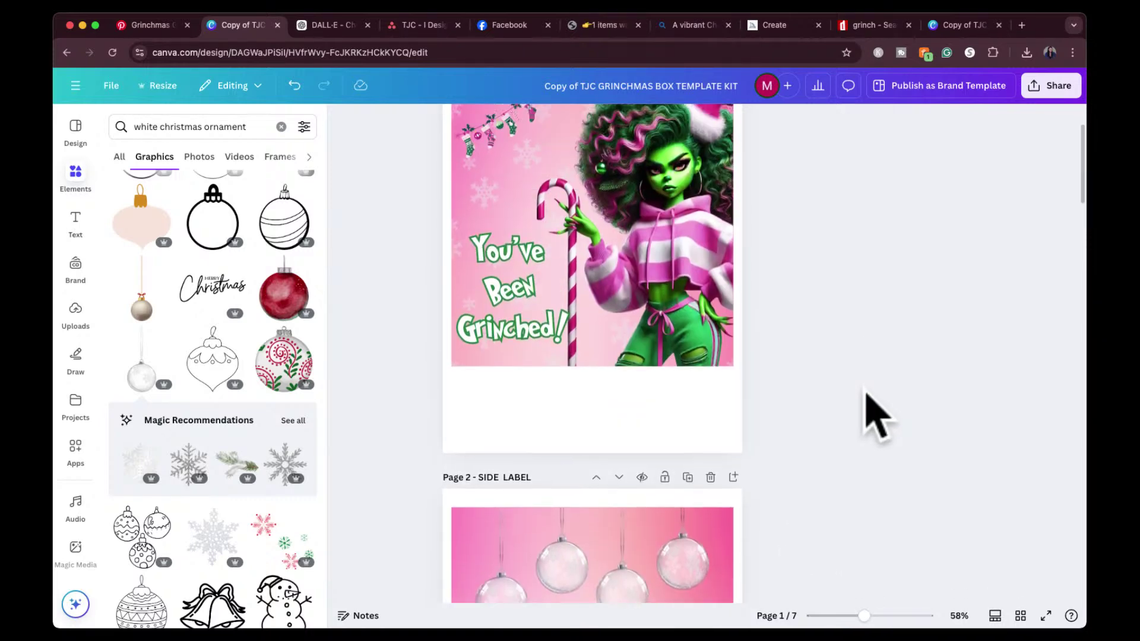
{"action": "scroll", "coordinate": [867, 395], "scroll_direction": "down", "scroll_amount": 5}
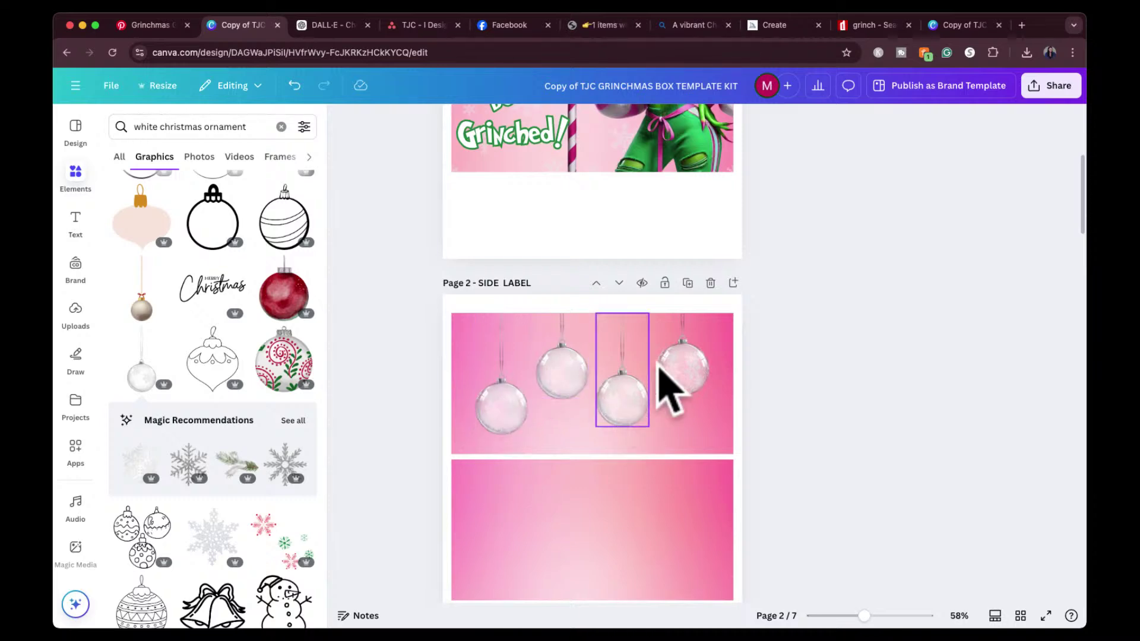
{"action": "left_click", "coordinate": [333, 25]}
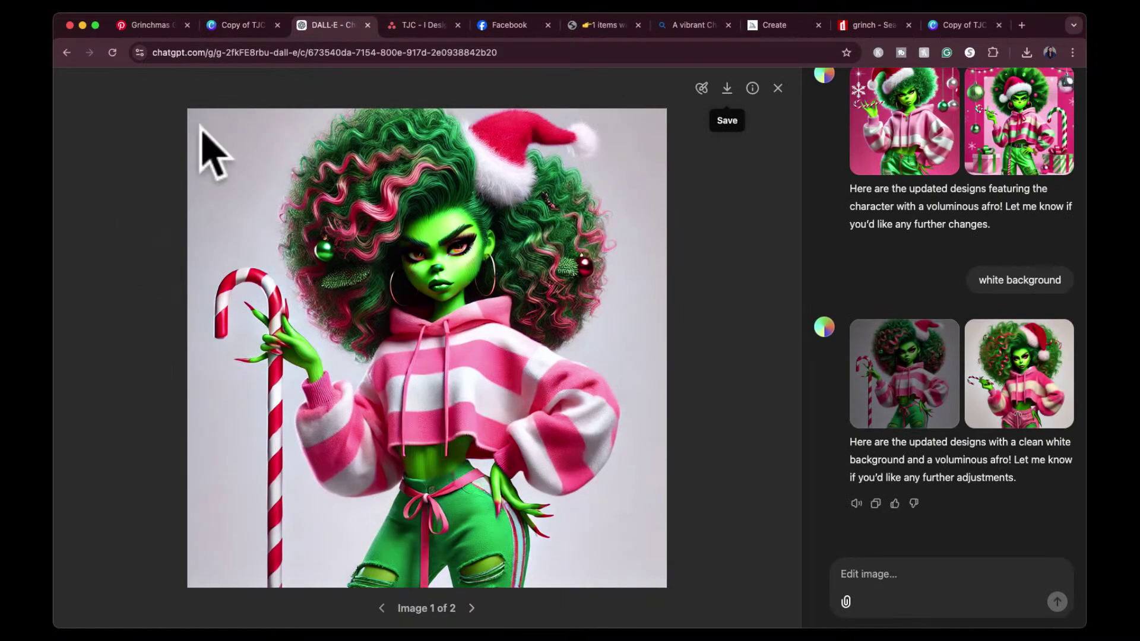
{"action": "left_click", "coordinate": [778, 89]}
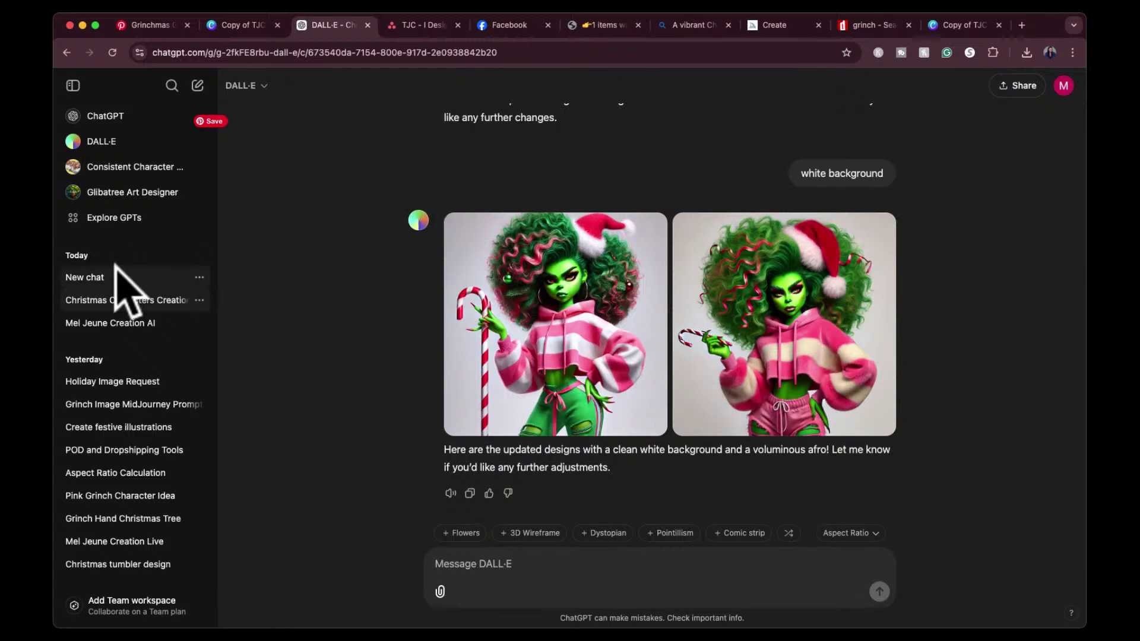
{"action": "left_click", "coordinate": [119, 277]}
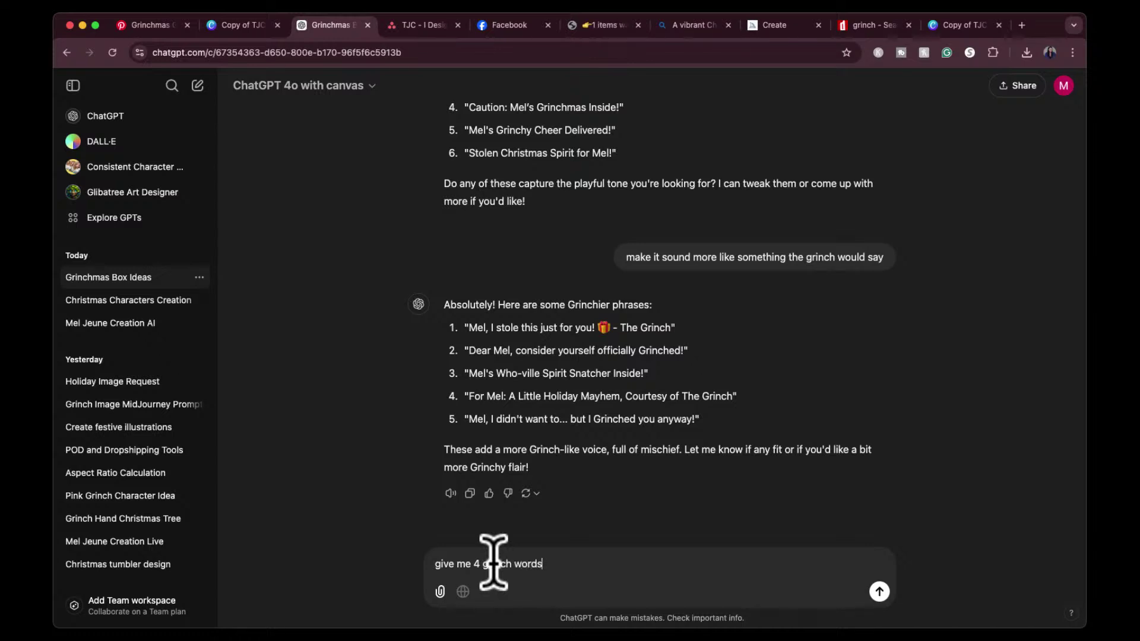
{"action": "key", "text": "Return"}
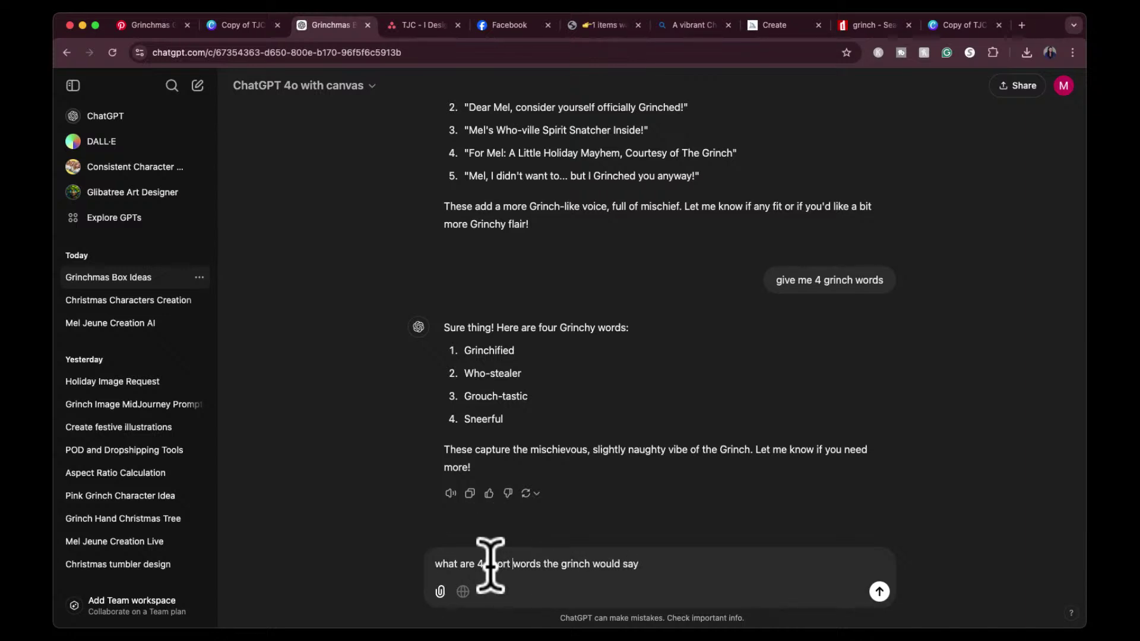
Ask ChatGPT "what are 4 short words the grinch would say", copy "Bah!" from the reply and return to Canva's text tools.
{"action": "key", "text": "Return"}
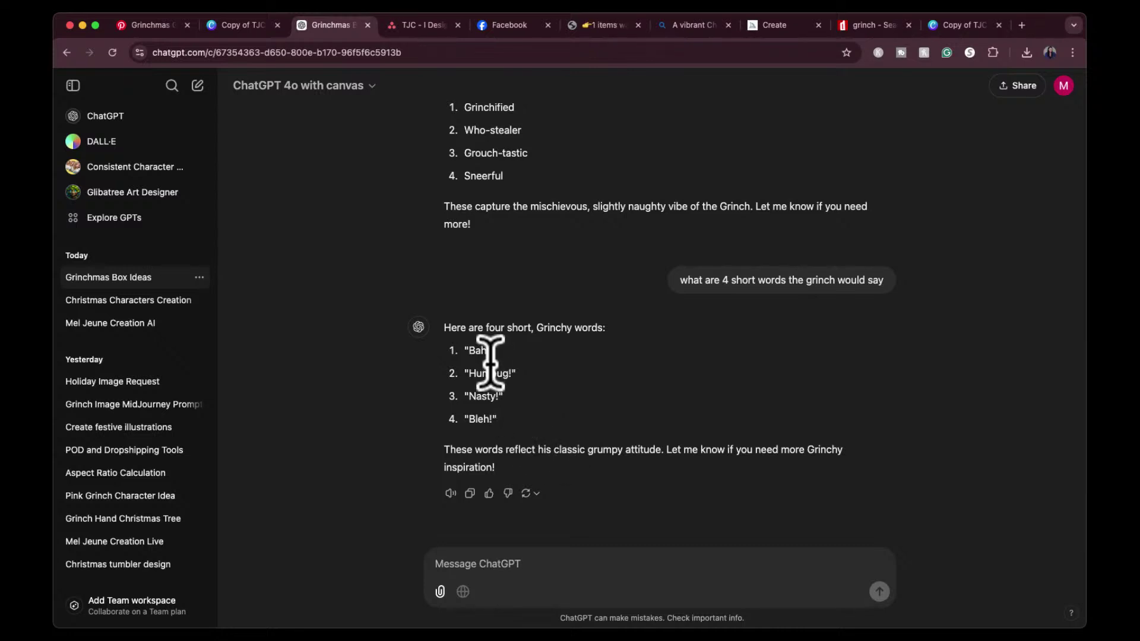
{"action": "left_click_drag", "start_coordinate": [473, 352], "coordinate": [490, 351]}
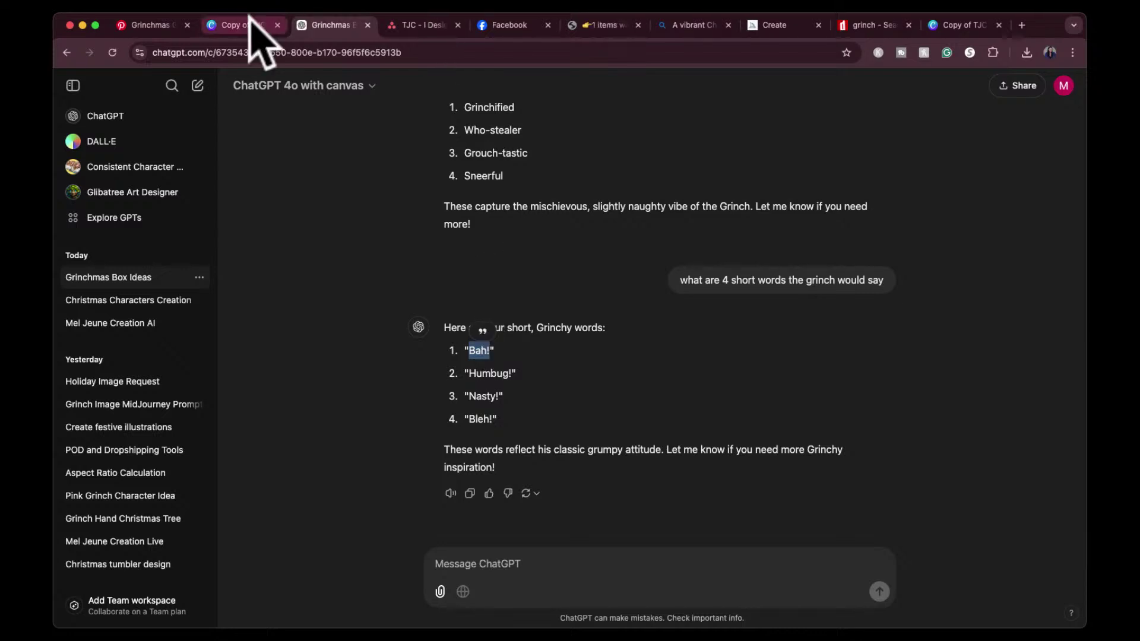
{"action": "left_click", "coordinate": [250, 21]}
{"action": "left_click", "coordinate": [75, 224]}
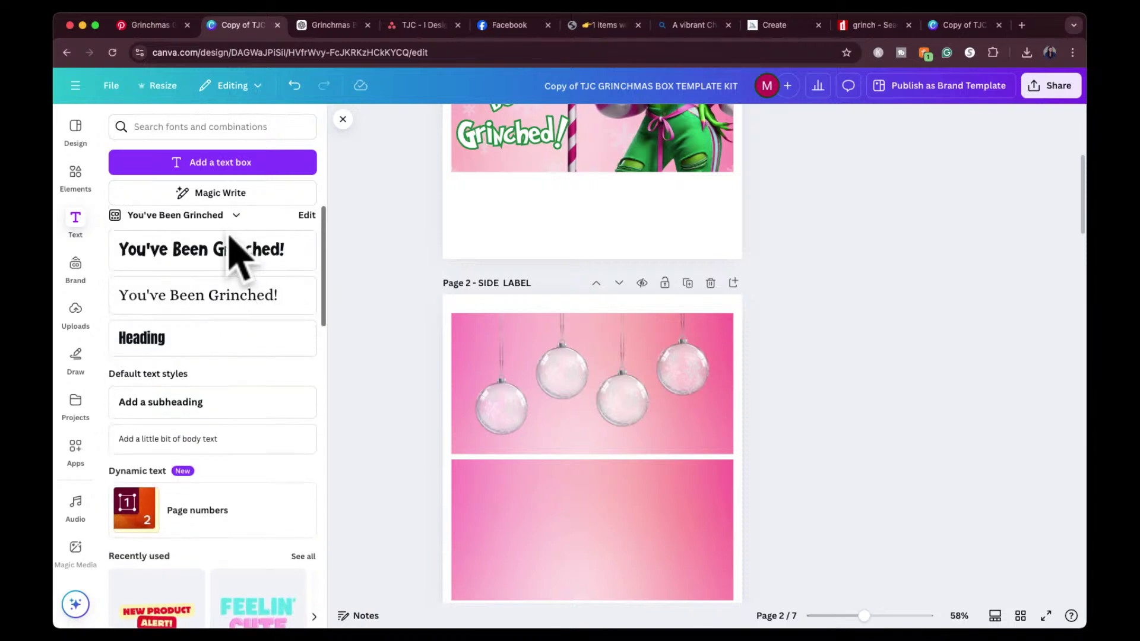
{"action": "left_click", "coordinate": [205, 127]}
{"action": "type", "text": "grinch"}
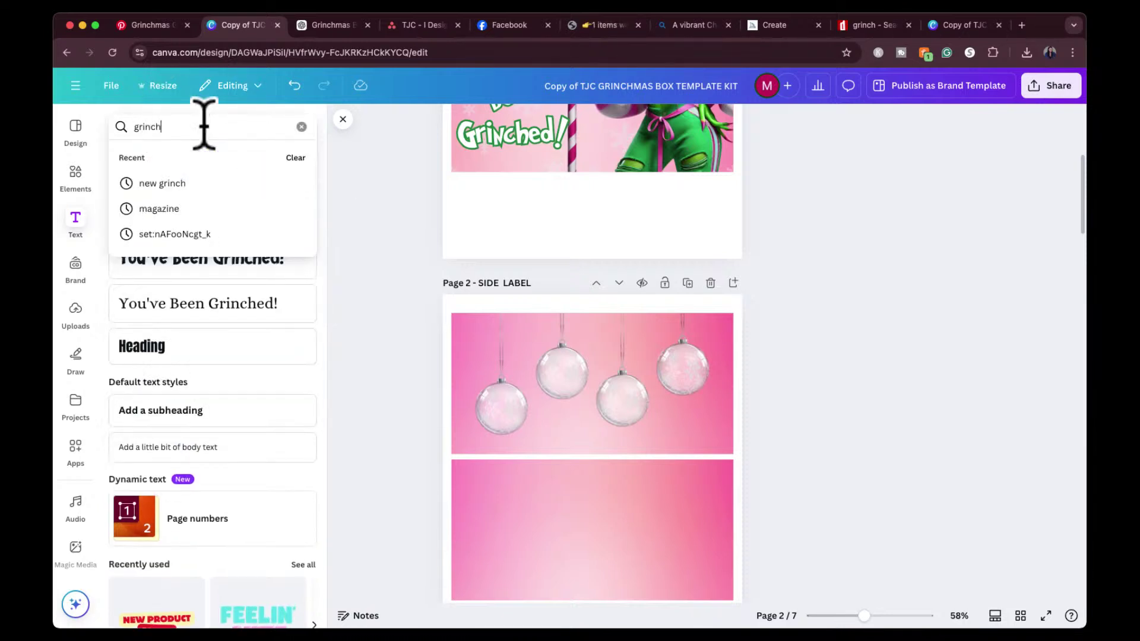
{"action": "key", "text": "Return"}
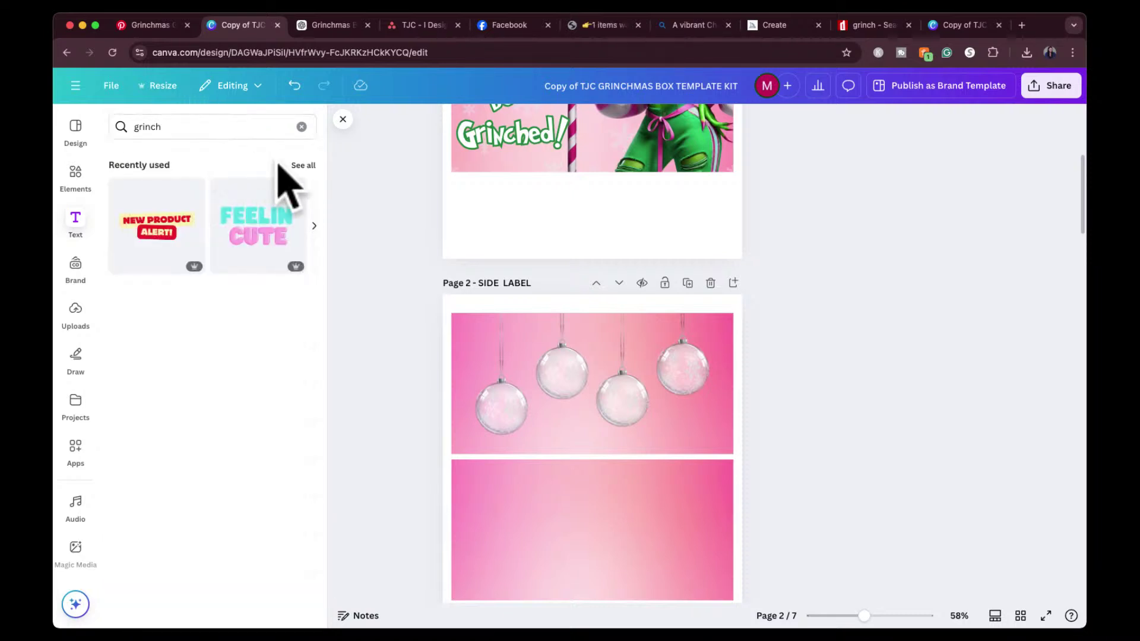
{"action": "left_click", "coordinate": [302, 127]}
Add a text box reading "Bah!" in the Grinched Regular font and enlarge it to about size 70.
{"action": "left_click", "coordinate": [233, 166]}
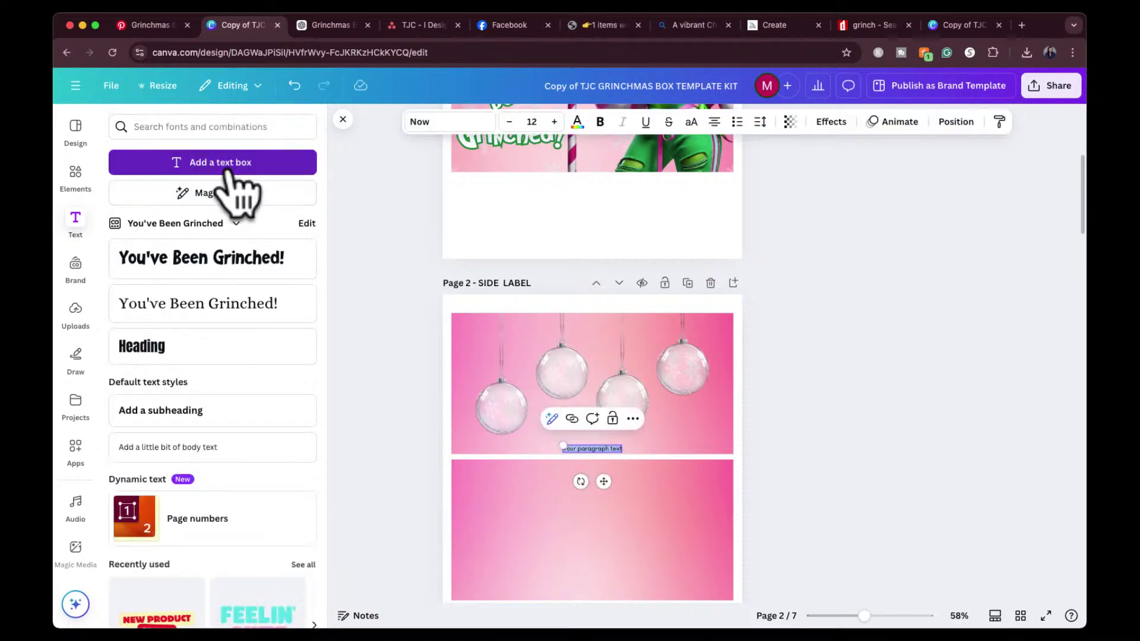
{"action": "left_click", "coordinate": [447, 125]}
{"action": "left_click", "coordinate": [172, 250]}
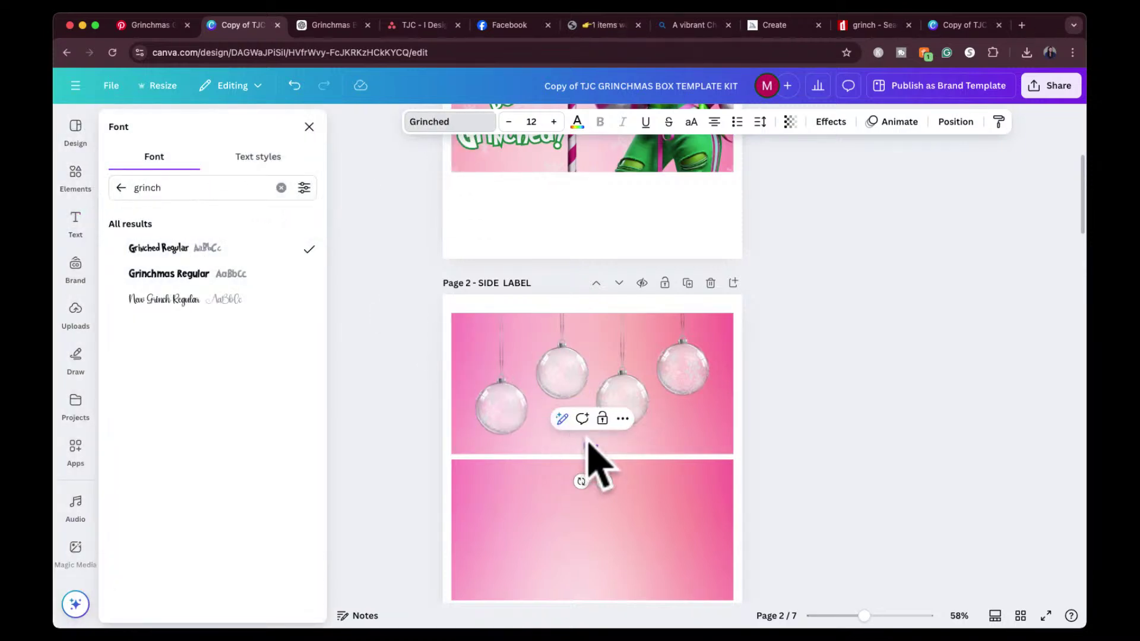
{"action": "left_click_drag", "start_coordinate": [586, 440], "coordinate": [543, 413]}
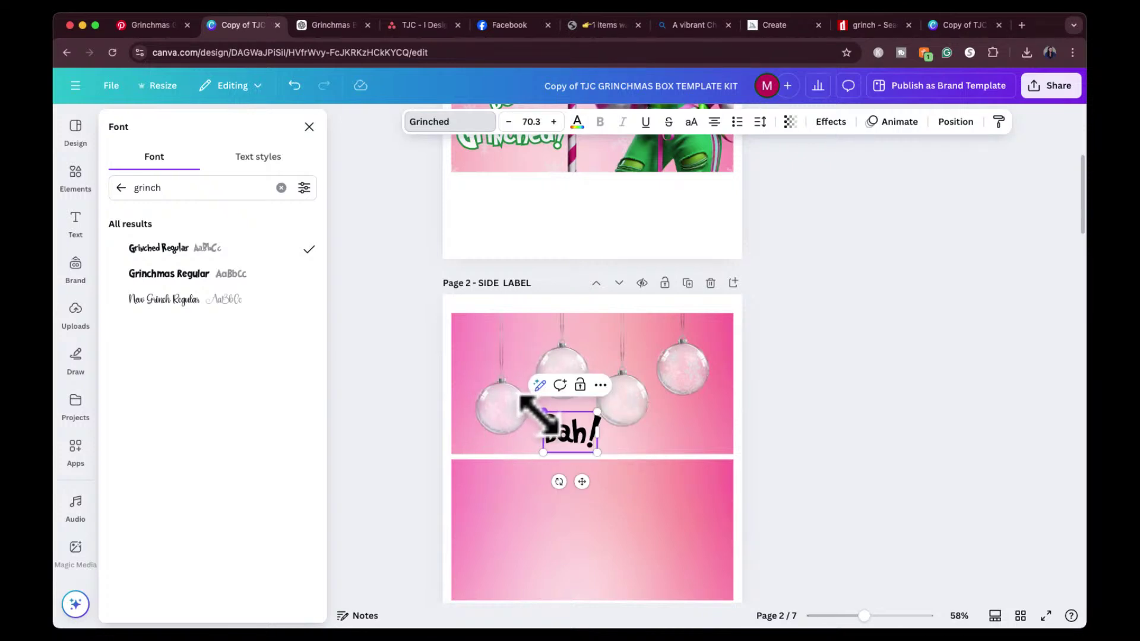
{"action": "left_click", "coordinate": [837, 425]}
Scale the "Bah!" text to about size 49.7 and centre it on the first ornament.
{"action": "left_click", "coordinate": [558, 432]}
{"action": "left_click_drag", "start_coordinate": [582, 482], "coordinate": [511, 419]}
{"action": "scroll", "coordinate": [525, 433], "scroll_direction": "up", "scroll_amount": 5}
{"action": "scroll", "coordinate": [525, 431], "scroll_direction": "up", "scroll_amount": 2}
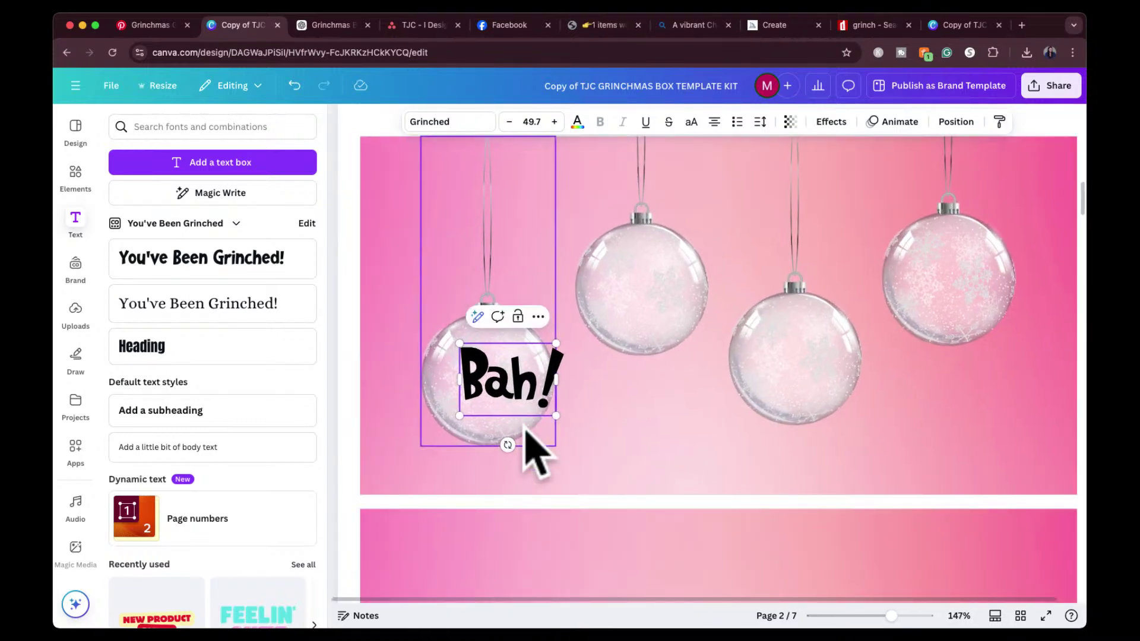
{"action": "left_click", "coordinate": [606, 395]}
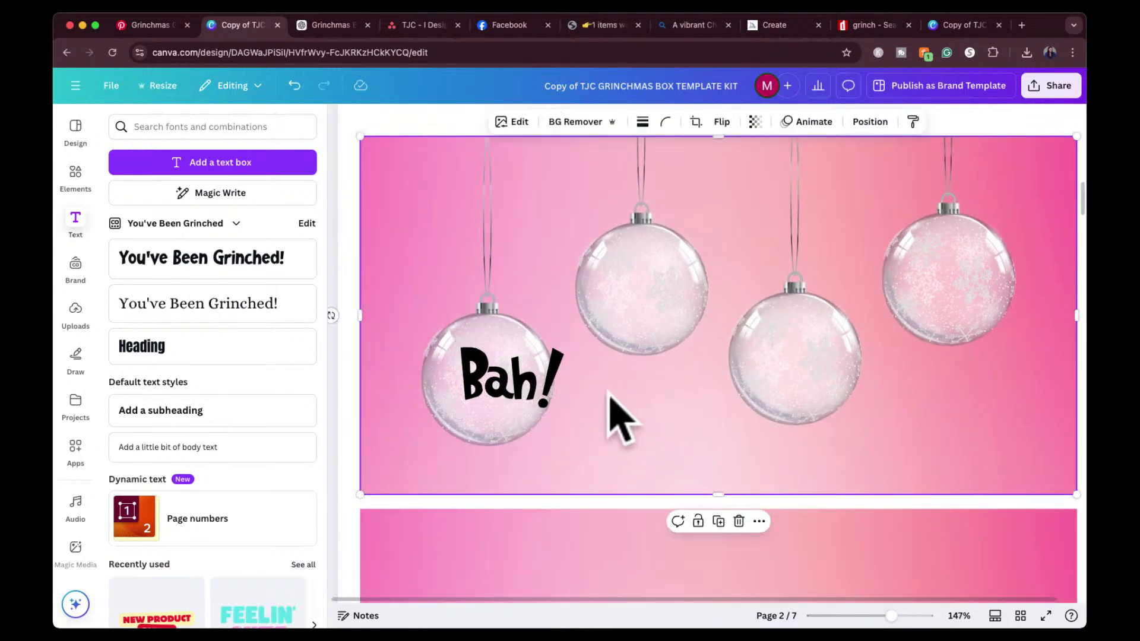
{"action": "mouse_move", "coordinate": [492, 381]}
{"action": "left_mouse_down"}
{"action": "mouse_move", "coordinate": [496, 393]}
{"action": "mouse_move", "coordinate": [506, 383]}
{"action": "mouse_move", "coordinate": [493, 383]}
{"action": "mouse_move", "coordinate": [506, 387]}
{"action": "left_mouse_up"}
{"action": "left_click", "coordinate": [618, 415]}
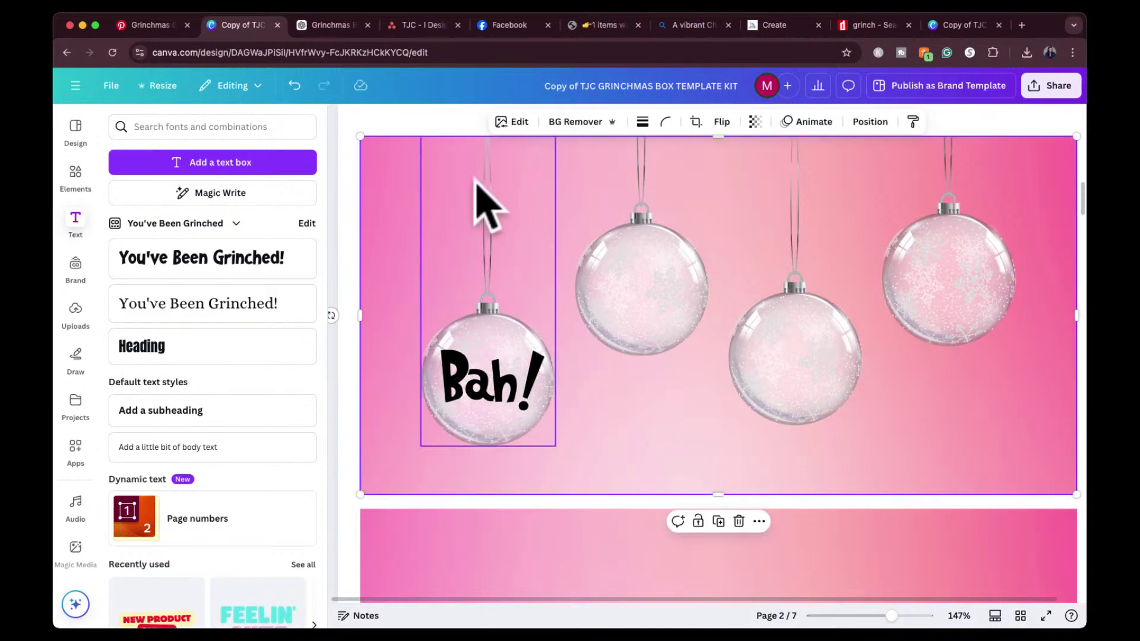
Copy the word "Bleh!" from the ChatGPT reply and return to the Canva label design.
{"action": "left_click", "coordinate": [333, 25]}
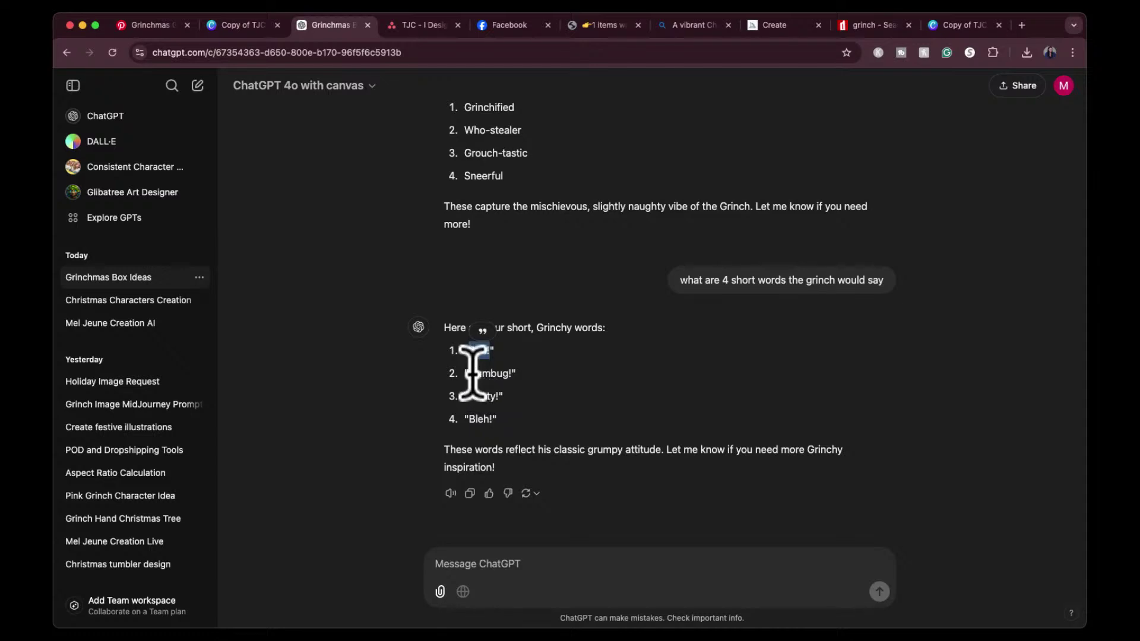
{"action": "left_click_drag", "start_coordinate": [470, 419], "coordinate": [493, 419]}
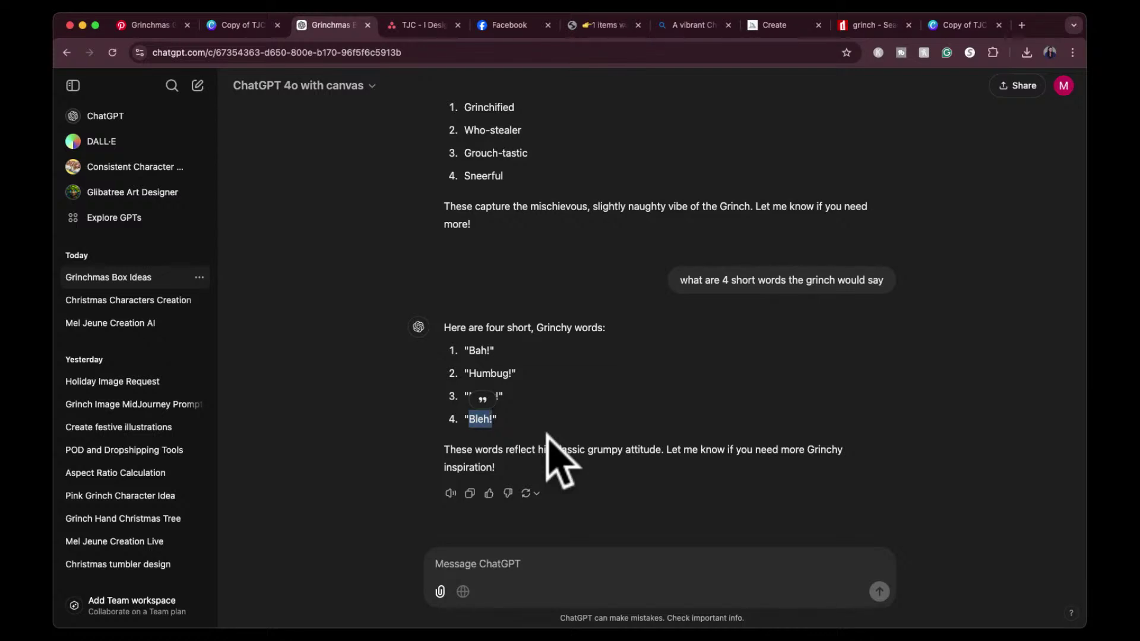
{"action": "left_click", "coordinate": [242, 27]}
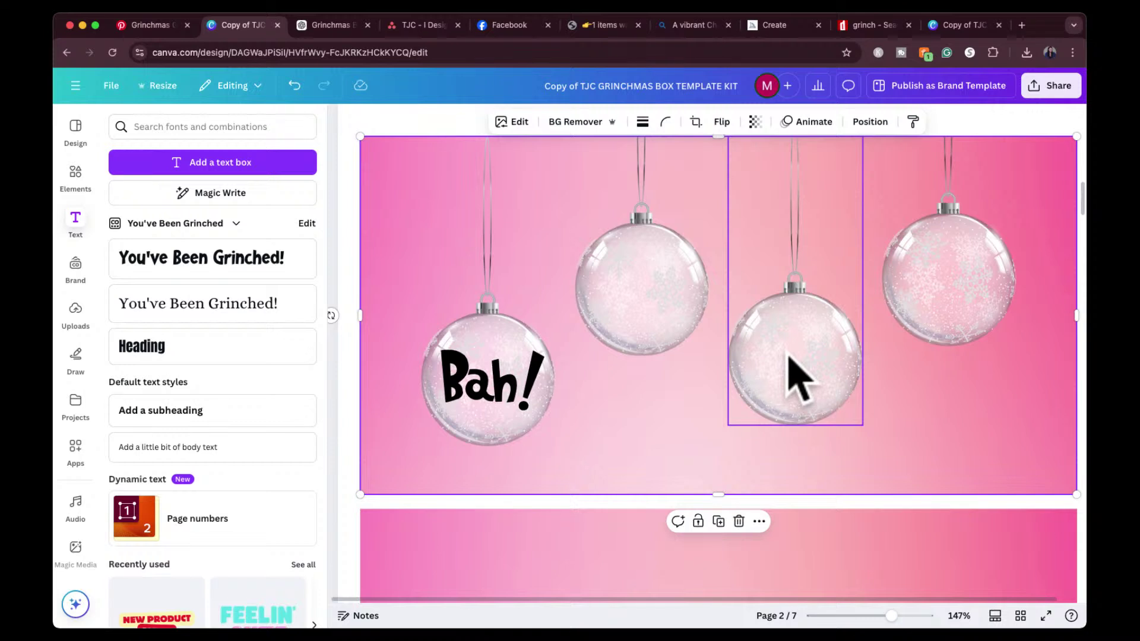
Duplicate the "Bah!" text onto the third ornament, change the copy to "Bleh!" and centre it there.
{"action": "left_click", "coordinate": [493, 386]}
{"action": "left_click", "coordinate": [498, 319]}
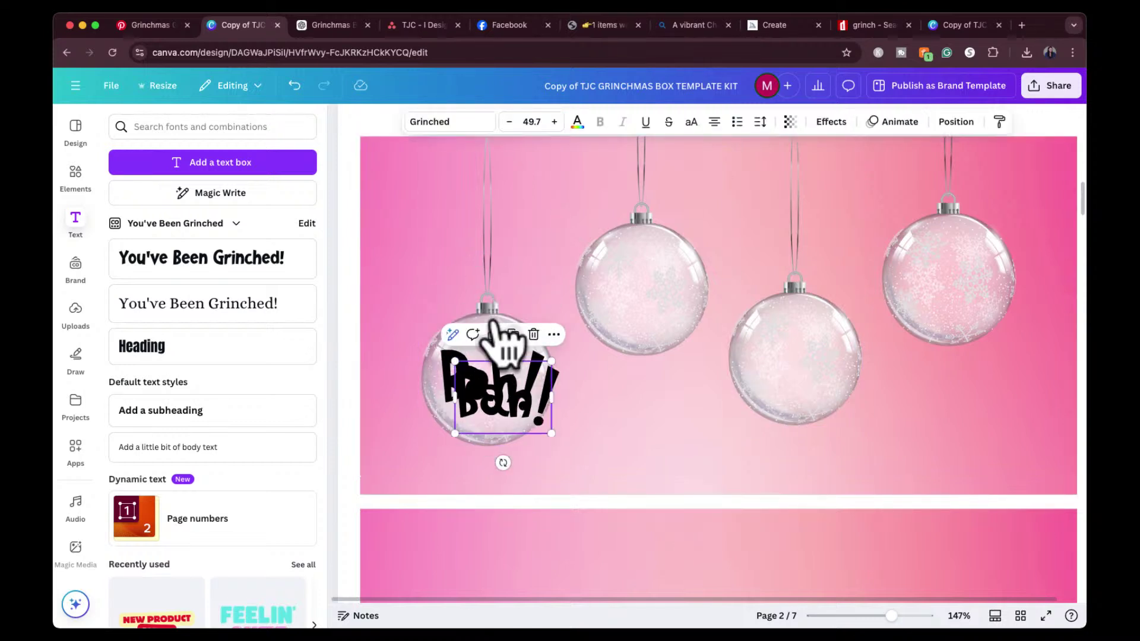
{"action": "left_click_drag", "start_coordinate": [522, 420], "coordinate": [813, 367]}
{"action": "type", "text": "Bleh!"}
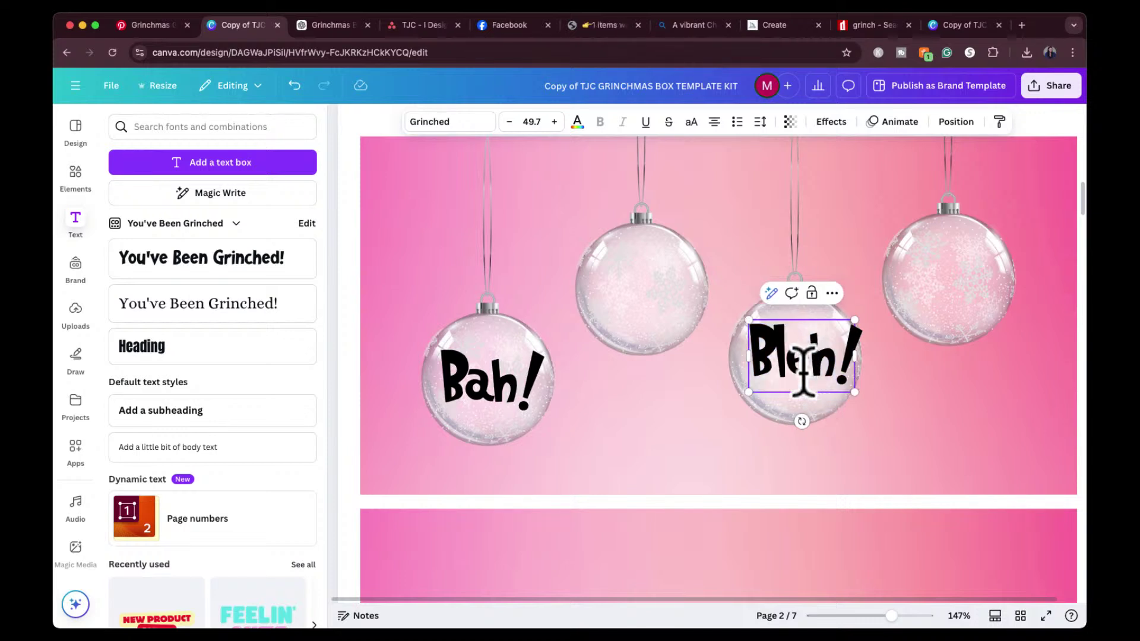
{"action": "left_click", "coordinate": [926, 425]}
{"action": "left_click_drag", "start_coordinate": [796, 371], "coordinate": [790, 374]}
{"action": "left_click_drag", "start_coordinate": [793, 373], "coordinate": [790, 373]}
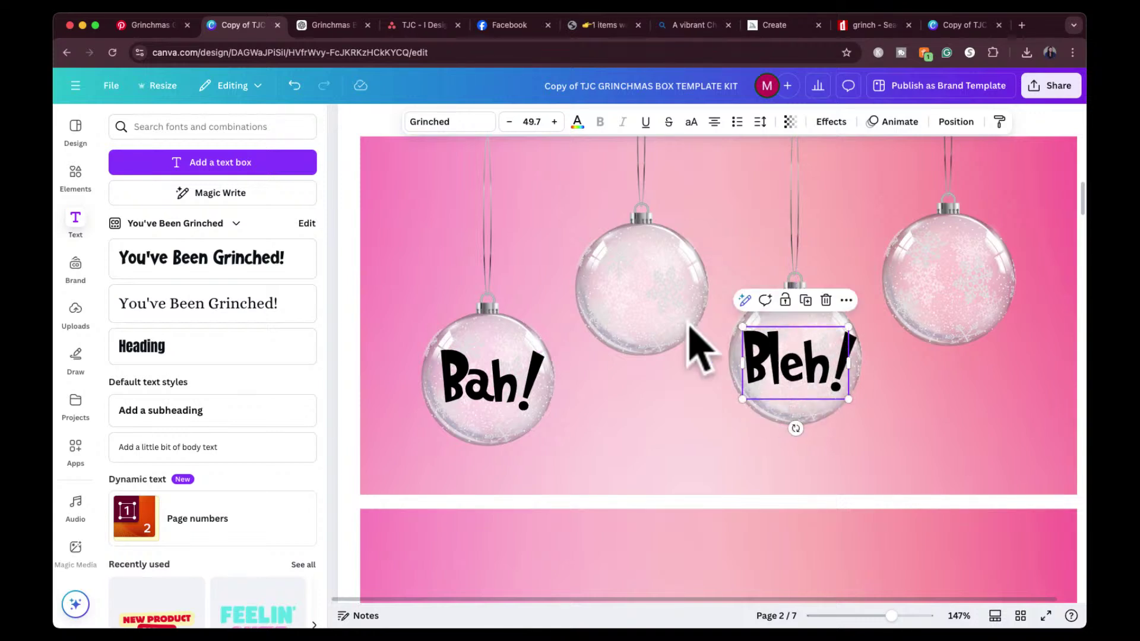
{"action": "left_click", "coordinate": [942, 402]}
Duplicate the "Bleh!" text onto the second ornament and change the copy to "Stink".
{"action": "left_click", "coordinate": [808, 350]}
{"action": "left_click", "coordinate": [805, 300]}
{"action": "left_click_drag", "start_coordinate": [848, 402], "coordinate": [663, 292]}
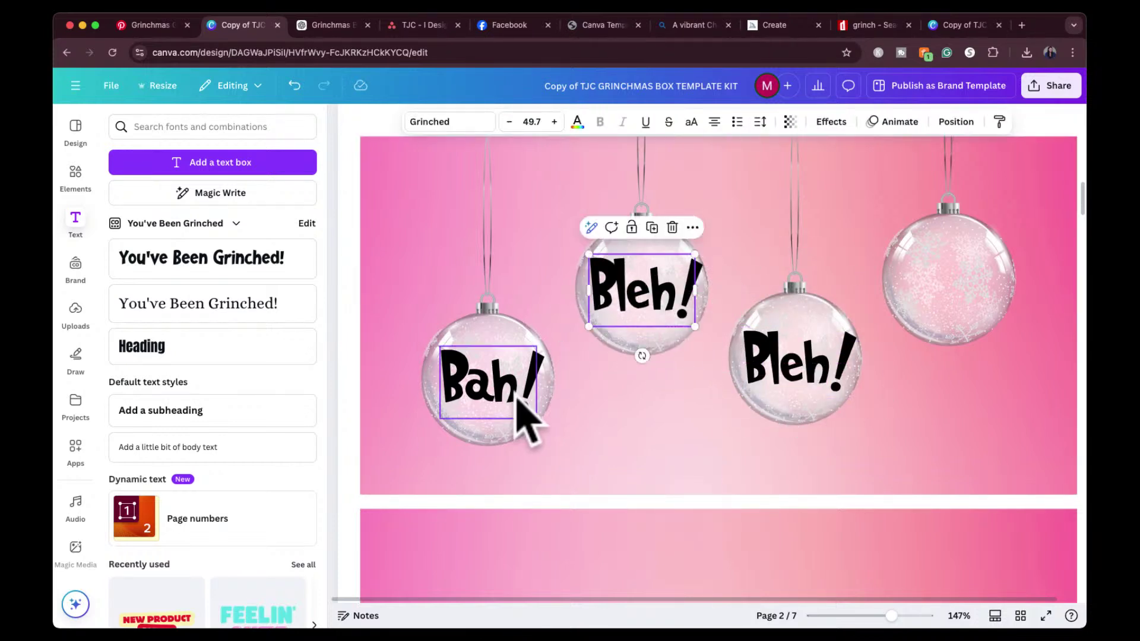
{"action": "double_click", "coordinate": [656, 297]}
{"action": "type", "text": "Stink"}
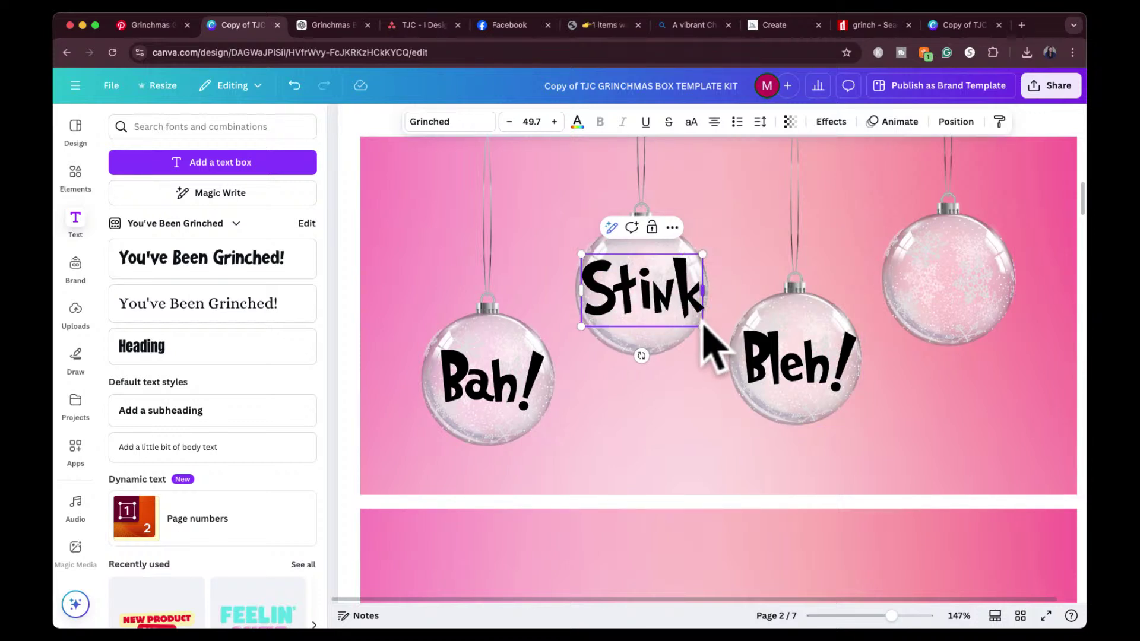
Fit "Stink" slightly smaller inside its ornament, and place a duplicate on the fourth ornament reworded as "Stunk".
{"action": "left_click_drag", "start_coordinate": [702, 327], "coordinate": [964, 285]}
{"action": "left_click", "coordinate": [746, 273]}
{"action": "left_click", "coordinate": [667, 246]}
{"action": "double_click", "coordinate": [962, 284]}
{"action": "type", "text": "unk"}
{"action": "left_click", "coordinate": [1056, 247]}
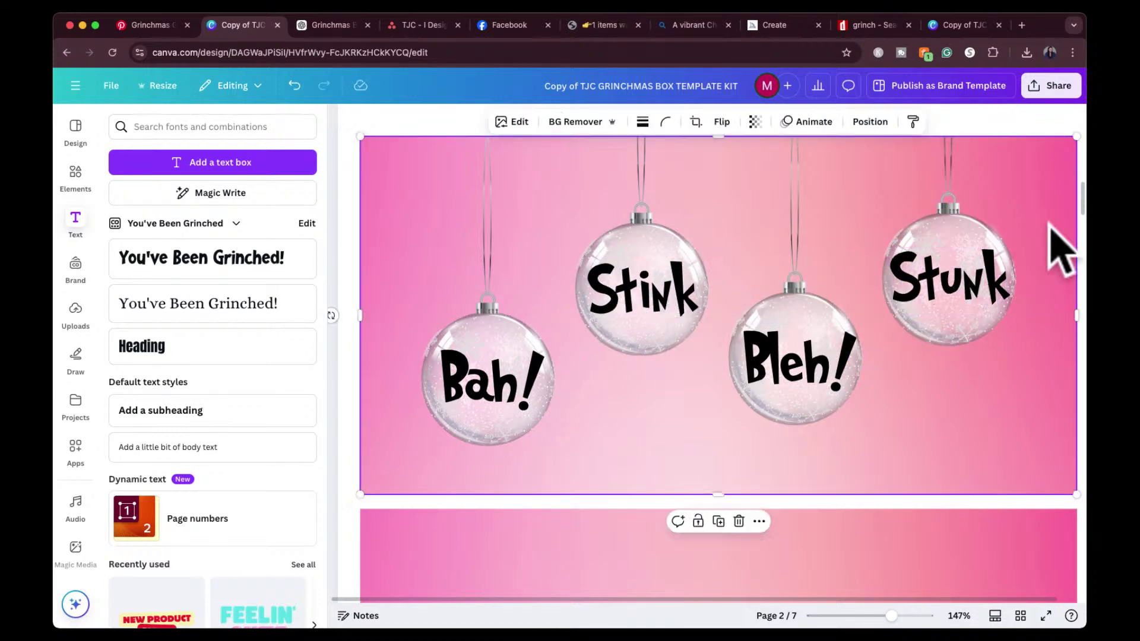
Review the ornament side label on page 2 against the top label on page 1.
{"action": "scroll", "coordinate": [901, 383], "scroll_direction": "down", "scroll_amount": 10}
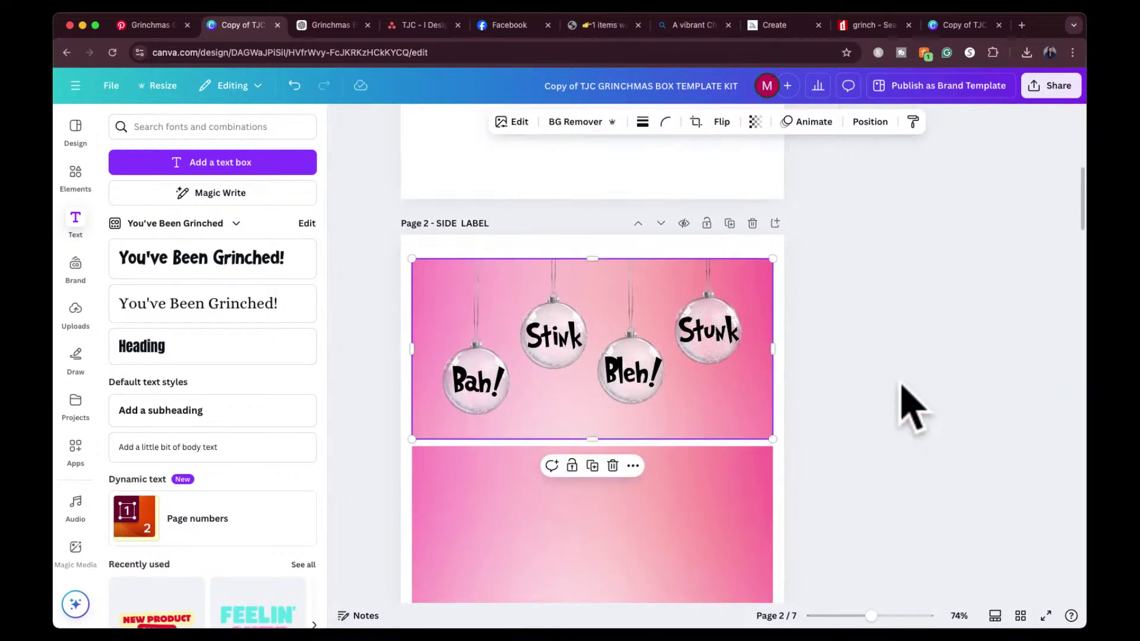
{"action": "scroll", "coordinate": [912, 410], "scroll_direction": "down", "scroll_amount": 3}
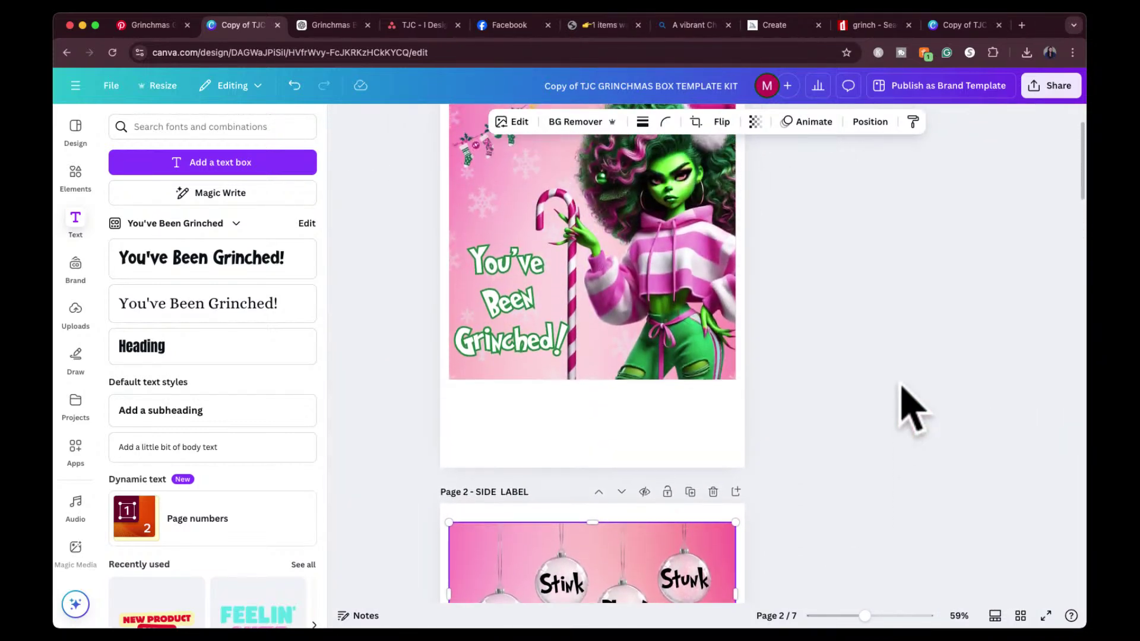
{"action": "scroll", "coordinate": [902, 386], "scroll_direction": "down", "scroll_amount": 2}
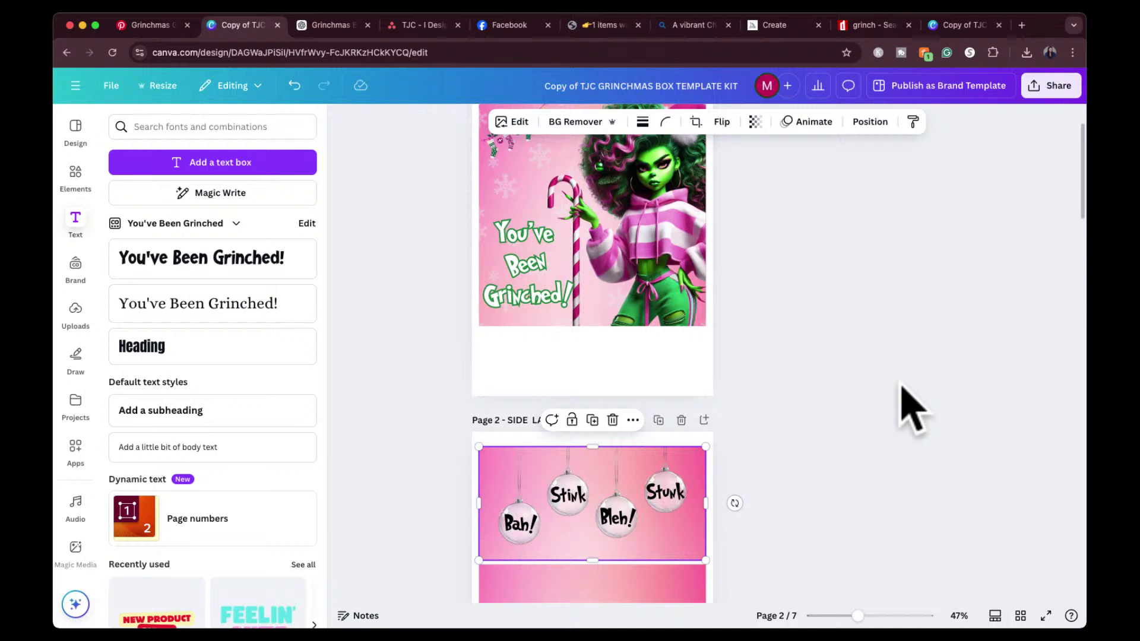
{"action": "scroll", "coordinate": [911, 410], "scroll_direction": "down", "scroll_amount": 3}
{"action": "scroll", "coordinate": [912, 410], "scroll_direction": "down", "scroll_amount": 2}
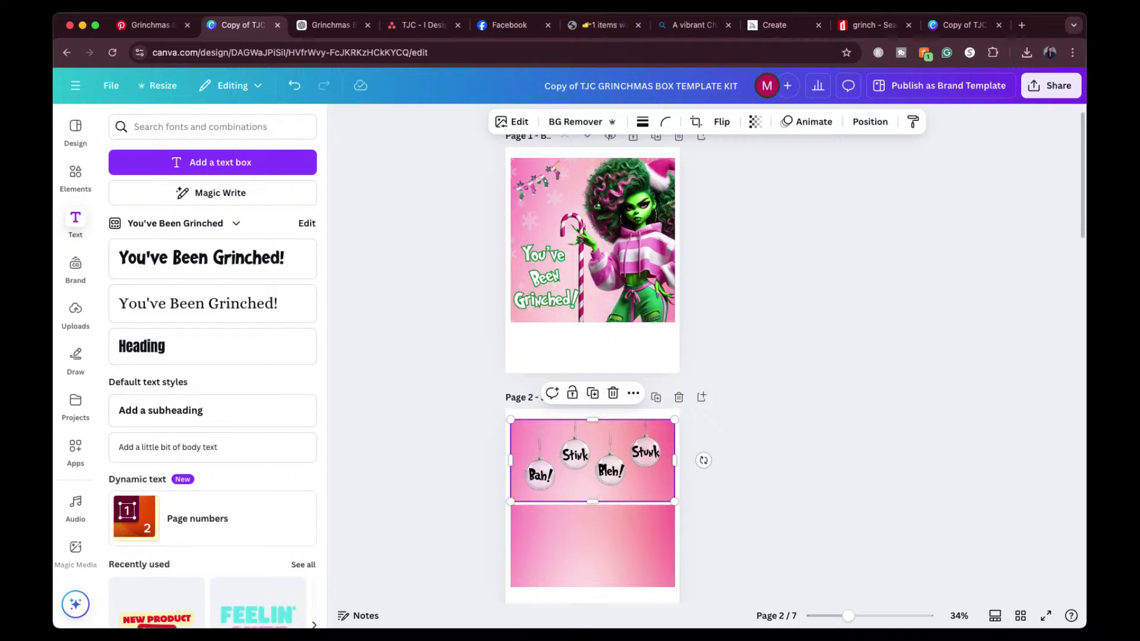
{"action": "scroll", "coordinate": [592, 416], "scroll_direction": "down", "scroll_amount": 3}
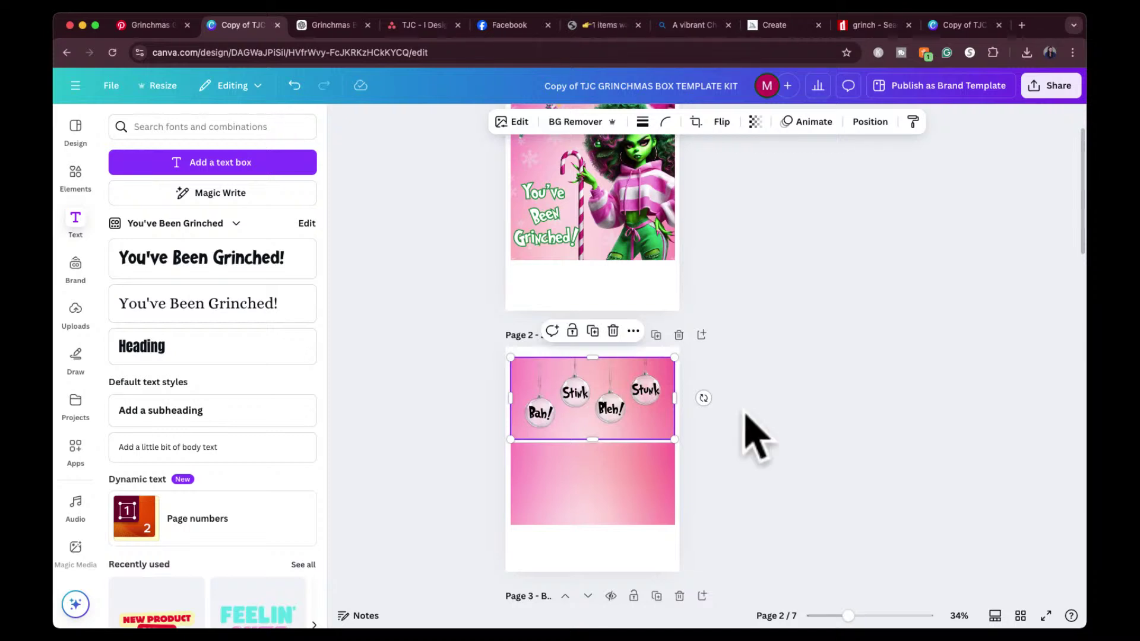
Recolour the "Bah!" text on the first ornament with the green from the "You've Been Grinched" palette.
{"action": "scroll", "coordinate": [606, 450], "scroll_direction": "up", "scroll_amount": 5}
{"action": "scroll", "coordinate": [605, 450], "scroll_direction": "up", "scroll_amount": 4}
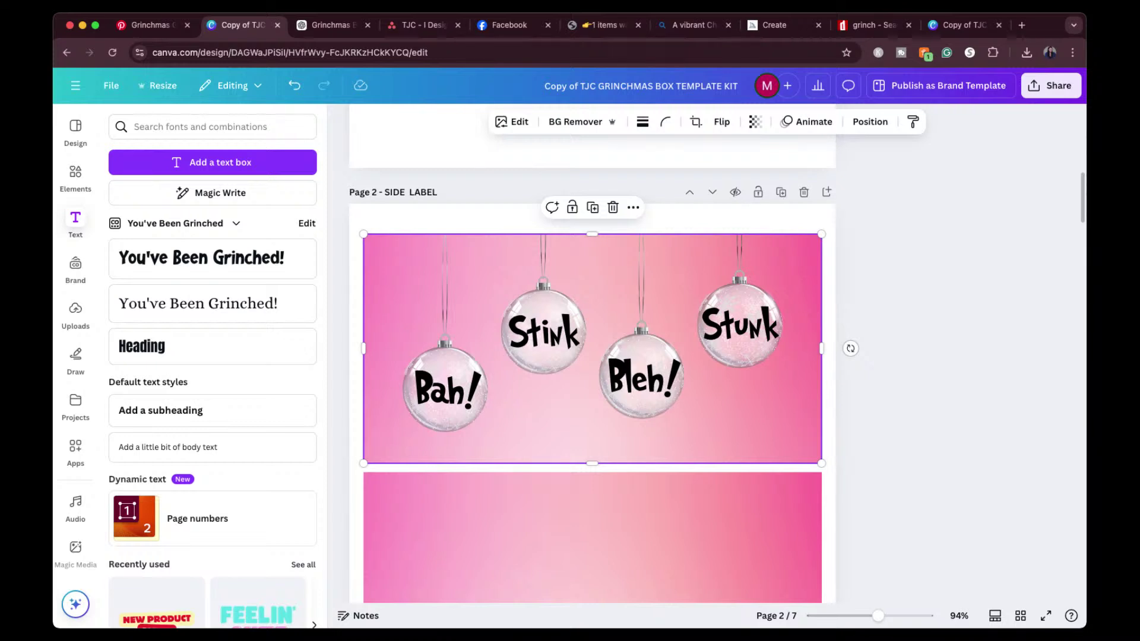
{"action": "left_click", "coordinate": [456, 392]}
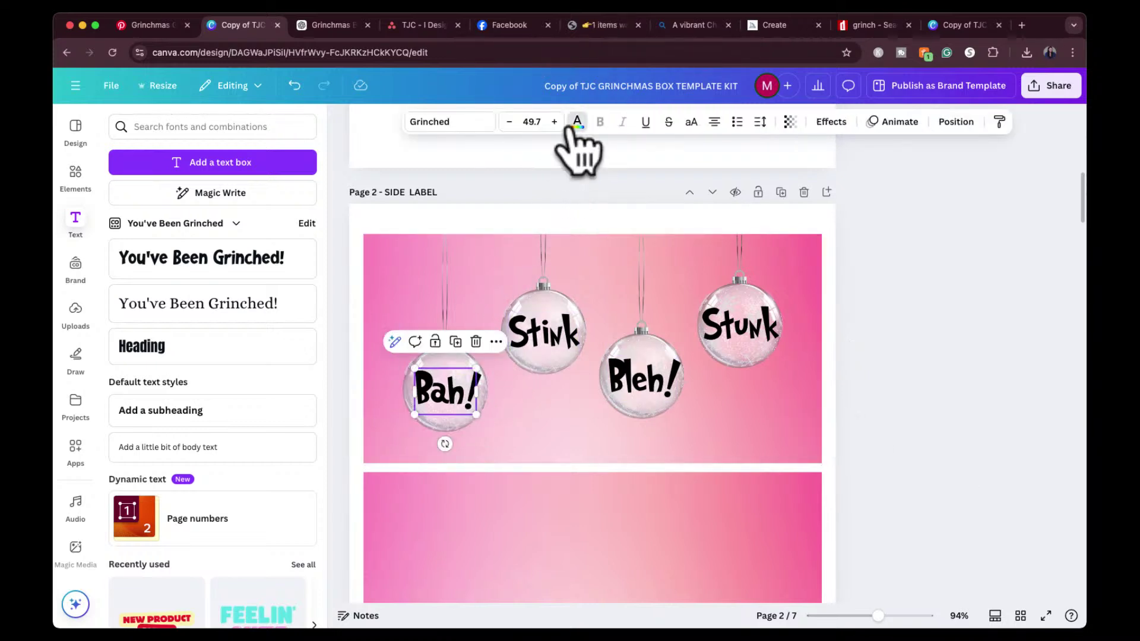
{"action": "left_click", "coordinate": [575, 123]}
{"action": "left_click", "coordinate": [124, 358]}
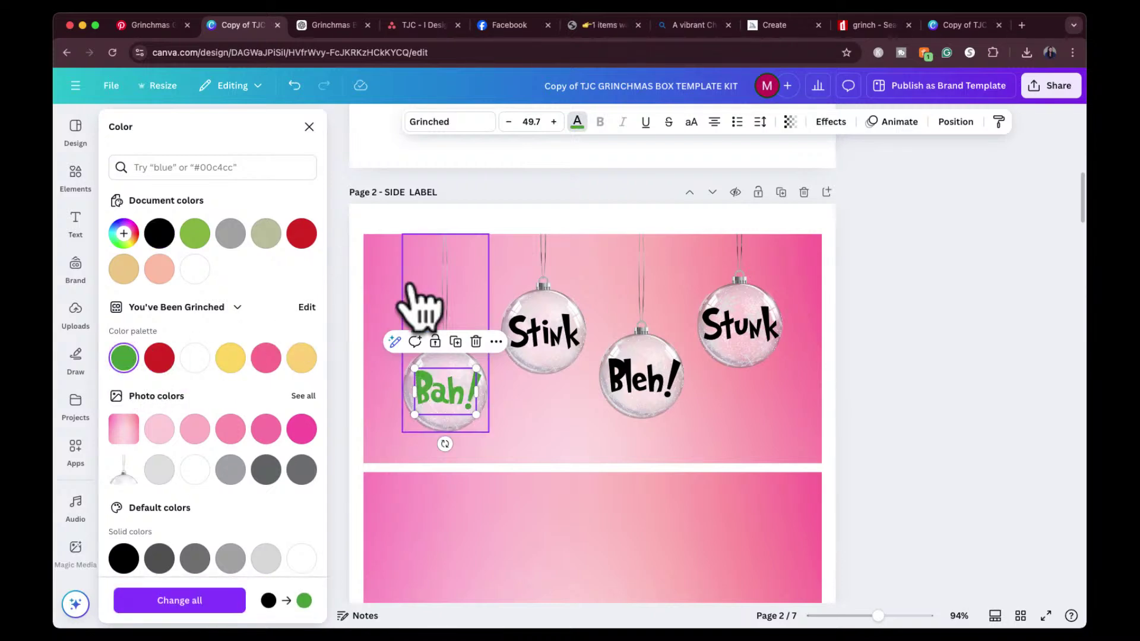
Compare the green with the top label, and apply the same brand palette green to "Bleh!" on the third ornament.
{"action": "scroll", "coordinate": [420, 303], "scroll_direction": "up", "scroll_amount": 6}
{"action": "scroll", "coordinate": [415, 301], "scroll_direction": "down", "scroll_amount": 4}
{"action": "scroll", "coordinate": [415, 301], "scroll_direction": "up", "scroll_amount": 1}
{"action": "scroll", "coordinate": [416, 249], "scroll_direction": "up", "scroll_amount": 3}
{"action": "scroll", "coordinate": [509, 433], "scroll_direction": "down", "scroll_amount": 6}
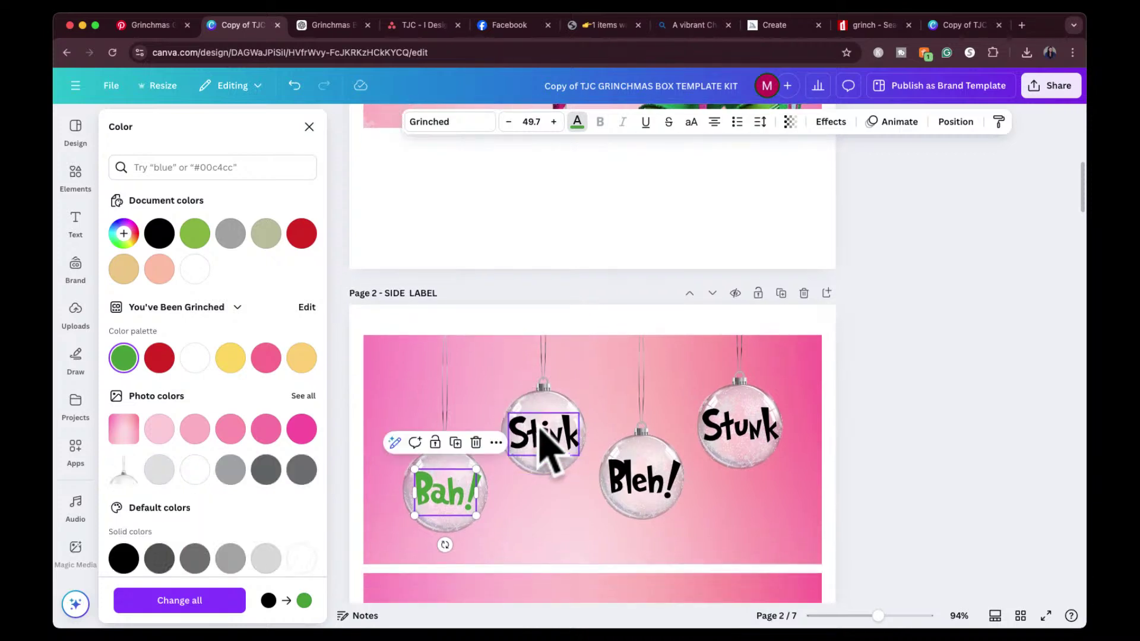
{"action": "left_click", "coordinate": [642, 493]}
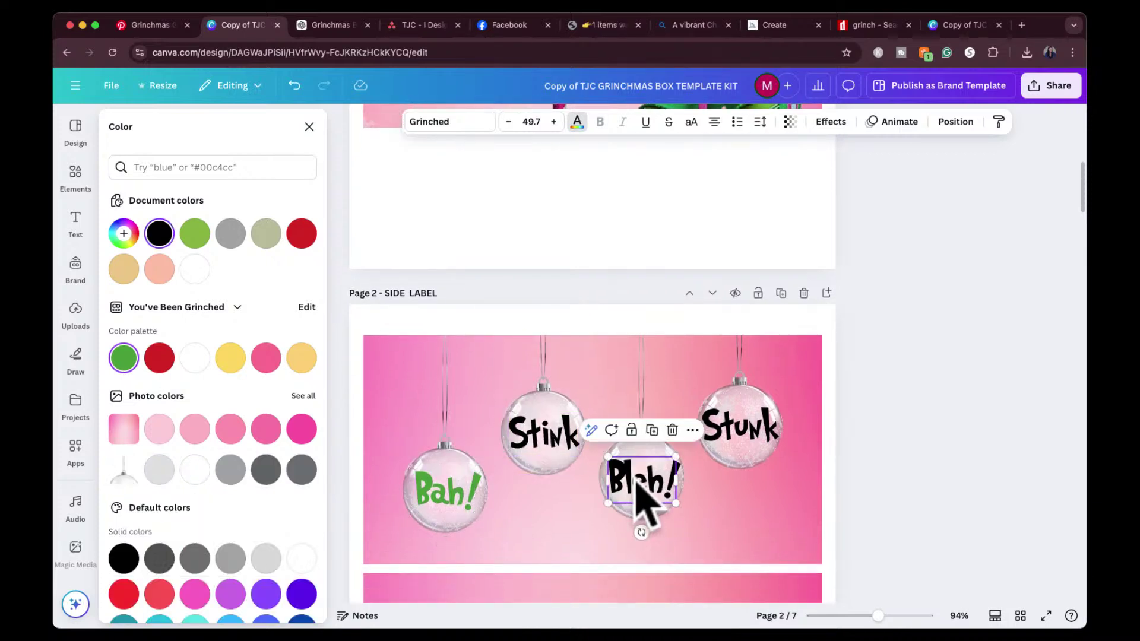
{"action": "left_click", "coordinate": [578, 123]}
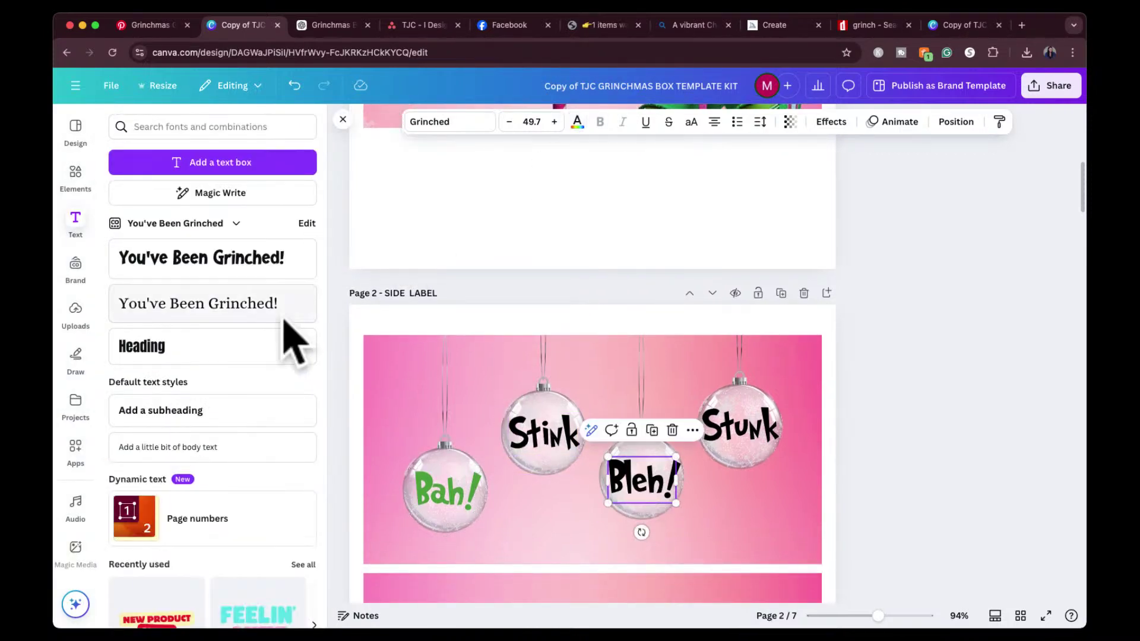
{"action": "left_click", "coordinate": [577, 123]}
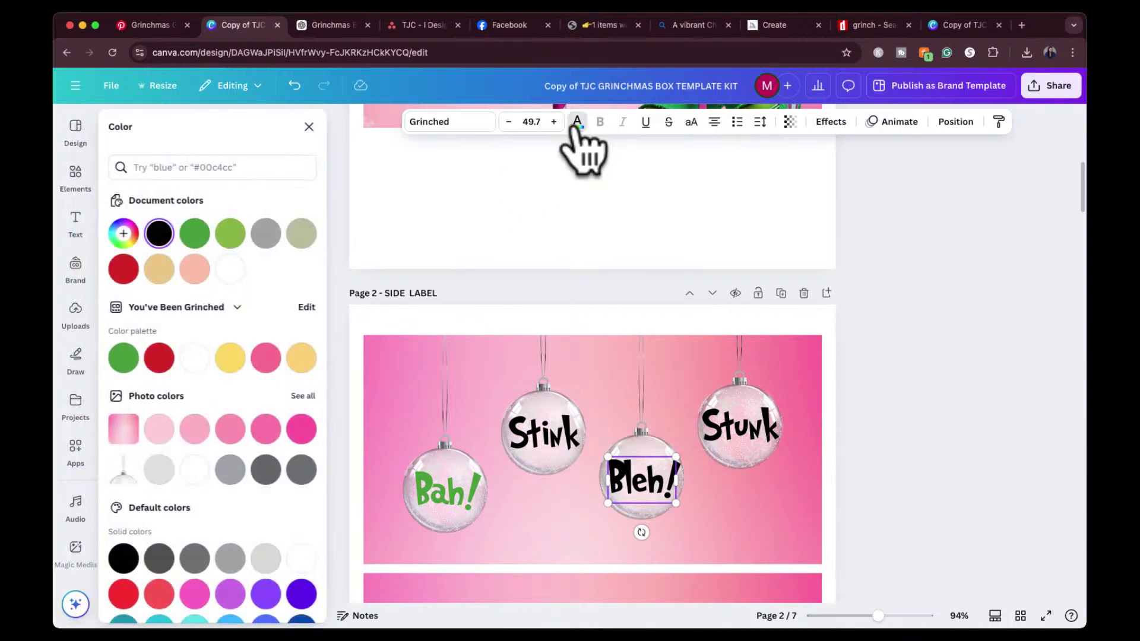
{"action": "left_click", "coordinate": [126, 357]}
{"action": "left_click", "coordinate": [887, 357]}
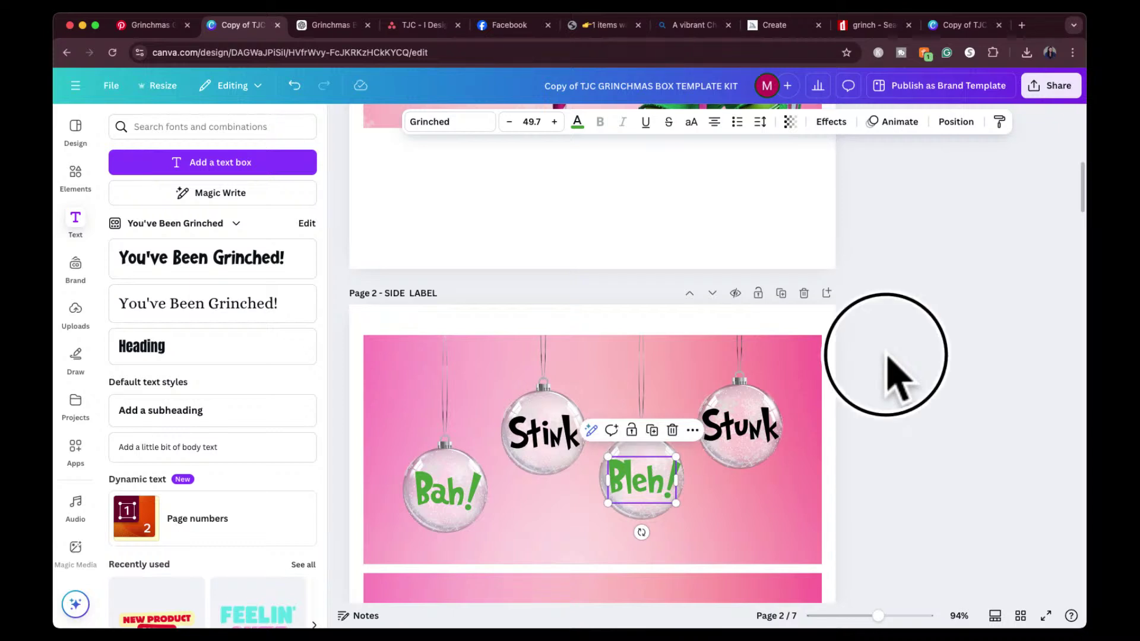
{"action": "scroll", "coordinate": [888, 357], "scroll_direction": "down", "scroll_amount": 5}
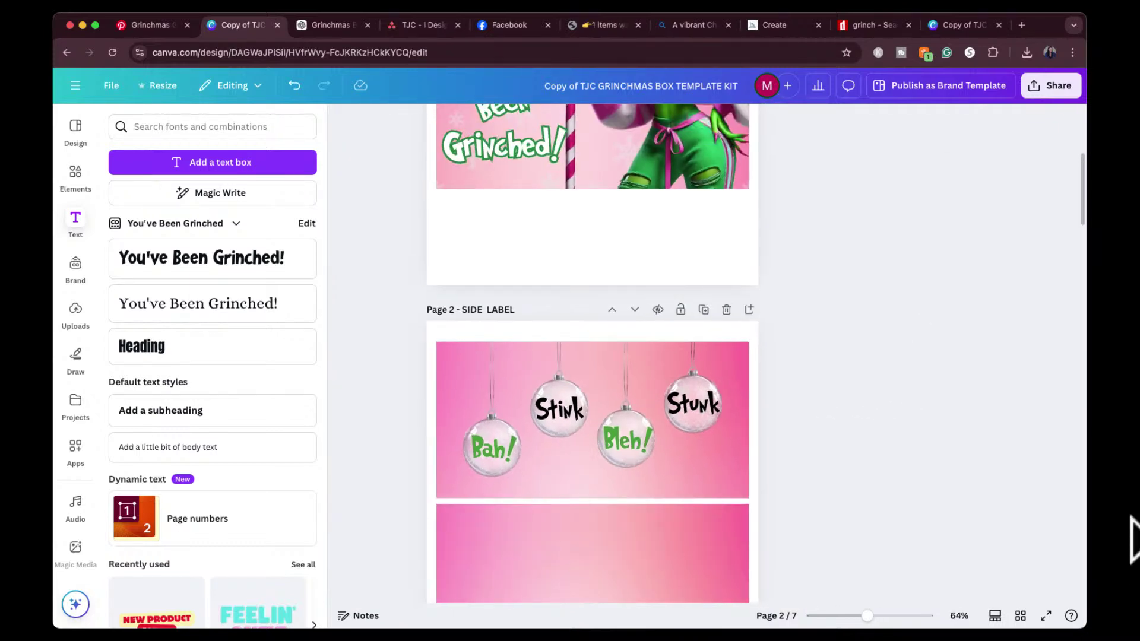
{"action": "scroll", "coordinate": [913, 426], "scroll_direction": "up", "scroll_amount": 2}
{"action": "scroll", "coordinate": [922, 446], "scroll_direction": "up", "scroll_amount": 1}
{"action": "scroll", "coordinate": [922, 447], "scroll_direction": "down", "scroll_amount": 4}
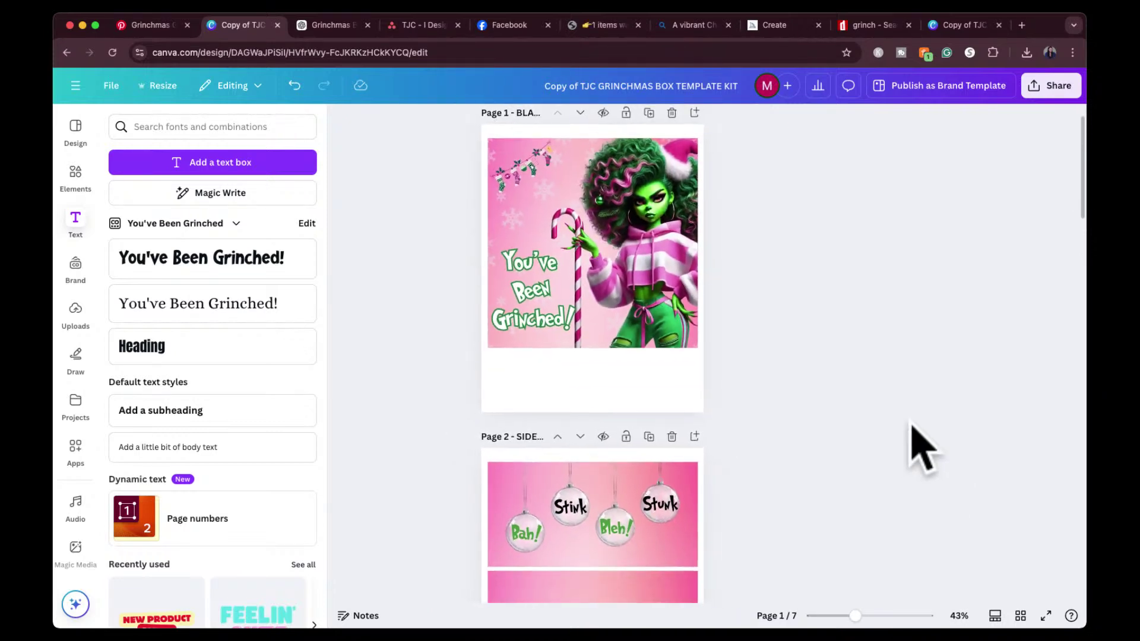
Compare the top label on page 1 with the ornament and empty pink panels of the side label on page 2.
{"action": "scroll", "coordinate": [833, 407], "scroll_direction": "up", "scroll_amount": 1}
{"action": "scroll", "coordinate": [832, 399], "scroll_direction": "up", "scroll_amount": 1}
{"action": "scroll", "coordinate": [833, 399], "scroll_direction": "up", "scroll_amount": 3}
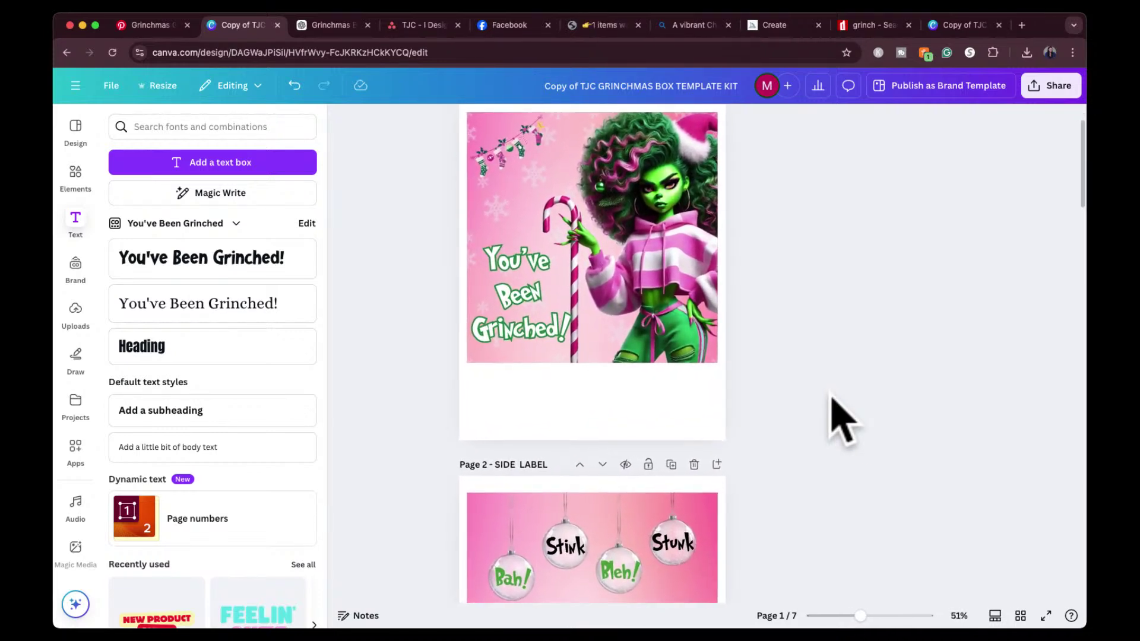
{"action": "scroll", "coordinate": [832, 399], "scroll_direction": "down", "scroll_amount": 4}
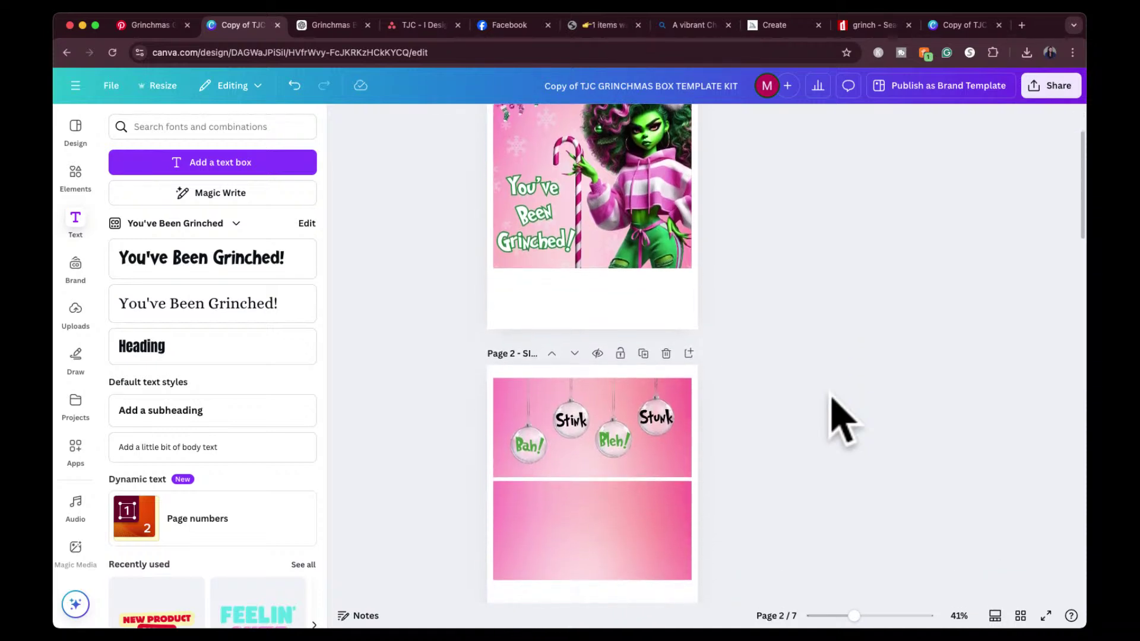
{"action": "scroll", "coordinate": [831, 422], "scroll_direction": "down", "scroll_amount": 1}
{"action": "scroll", "coordinate": [789, 303], "scroll_direction": "up", "scroll_amount": 3}
{"action": "scroll", "coordinate": [790, 303], "scroll_direction": "down", "scroll_amount": 3}
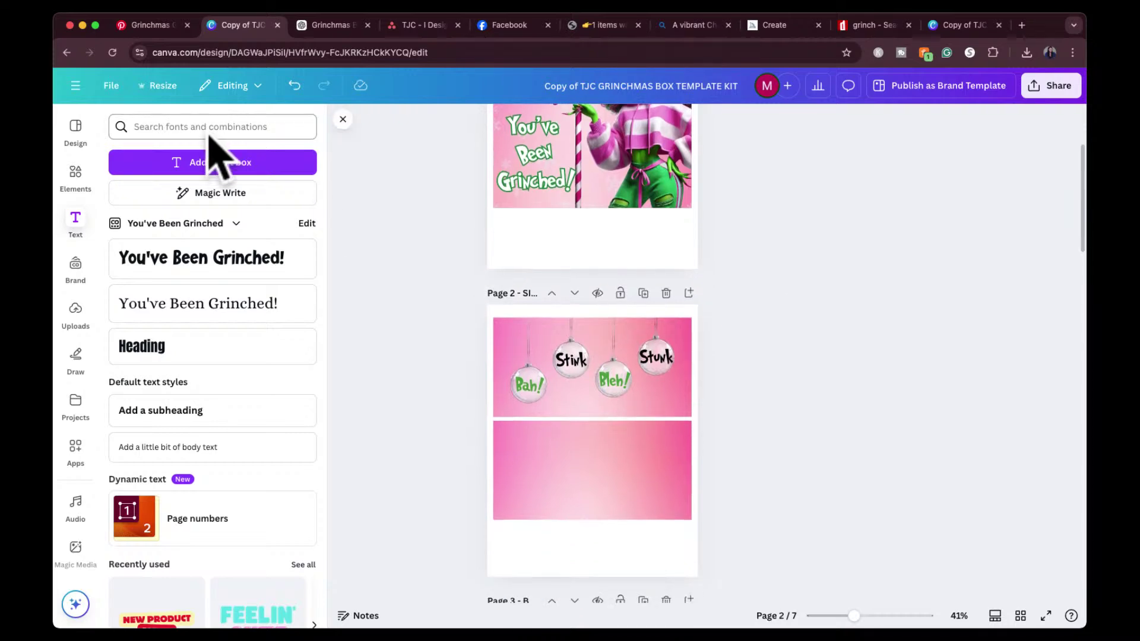
Clear the old element search, add a square shape to page 2, and place it on the empty lower pink panel.
{"action": "left_click", "coordinate": [76, 175]}
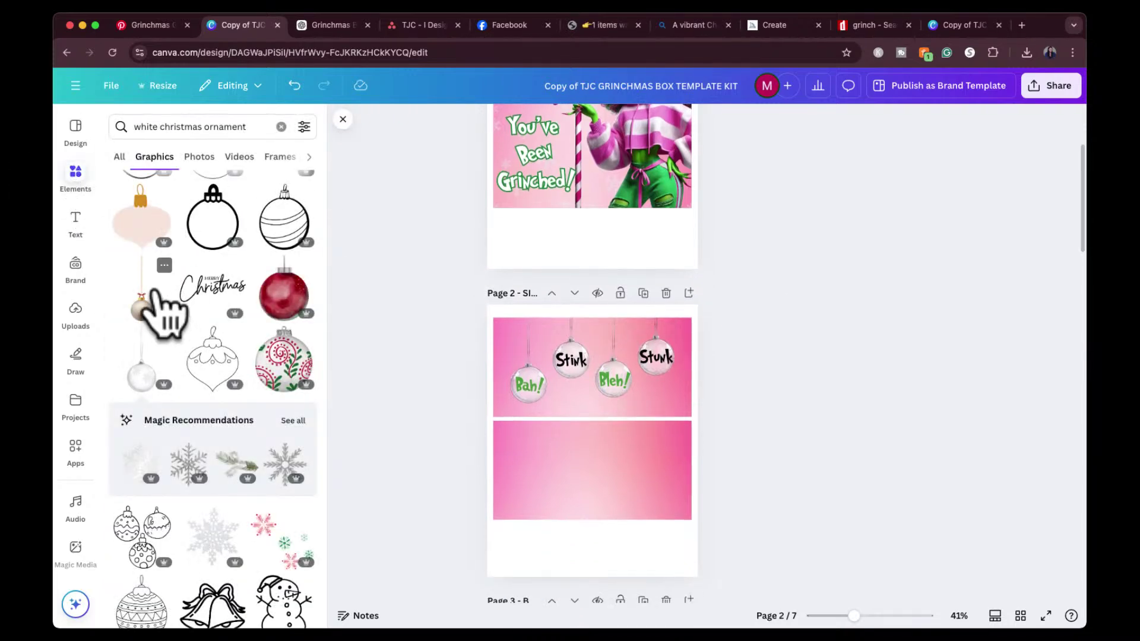
{"action": "left_click", "coordinate": [281, 127]}
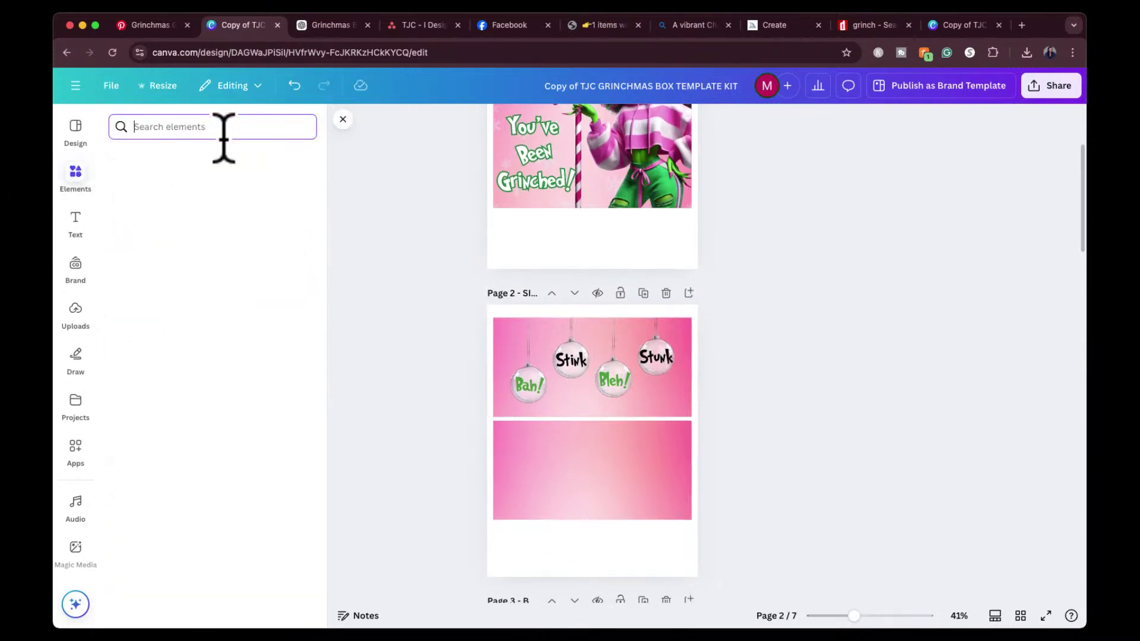
{"action": "left_click", "coordinate": [126, 309]}
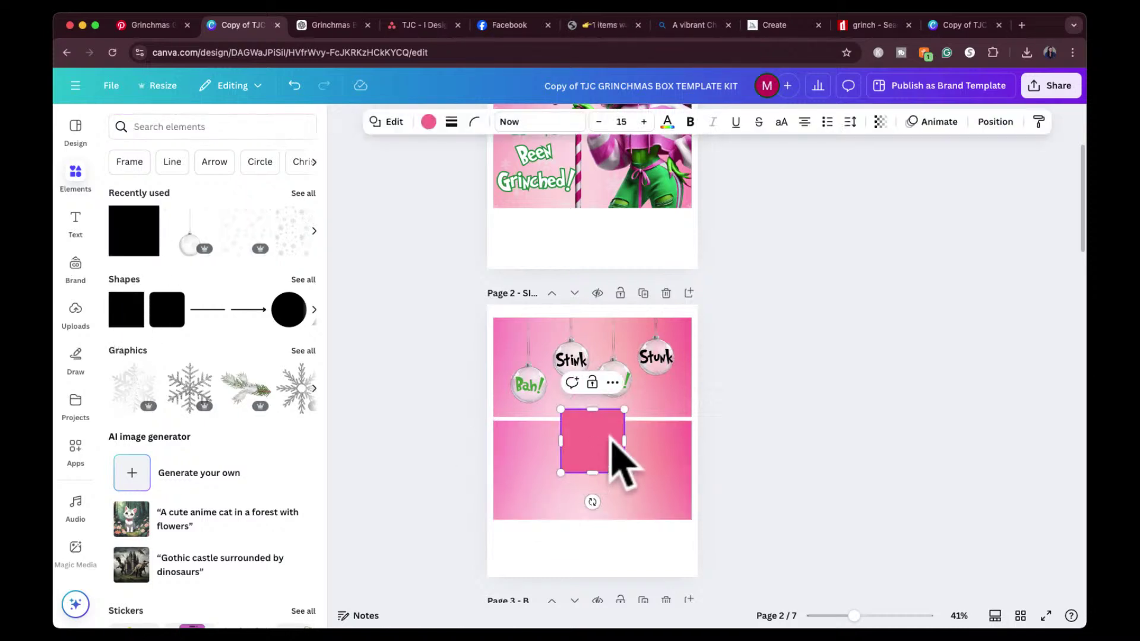
{"action": "left_click", "coordinate": [810, 471]}
{"action": "left_click_drag", "start_coordinate": [601, 461], "coordinate": [543, 474]}
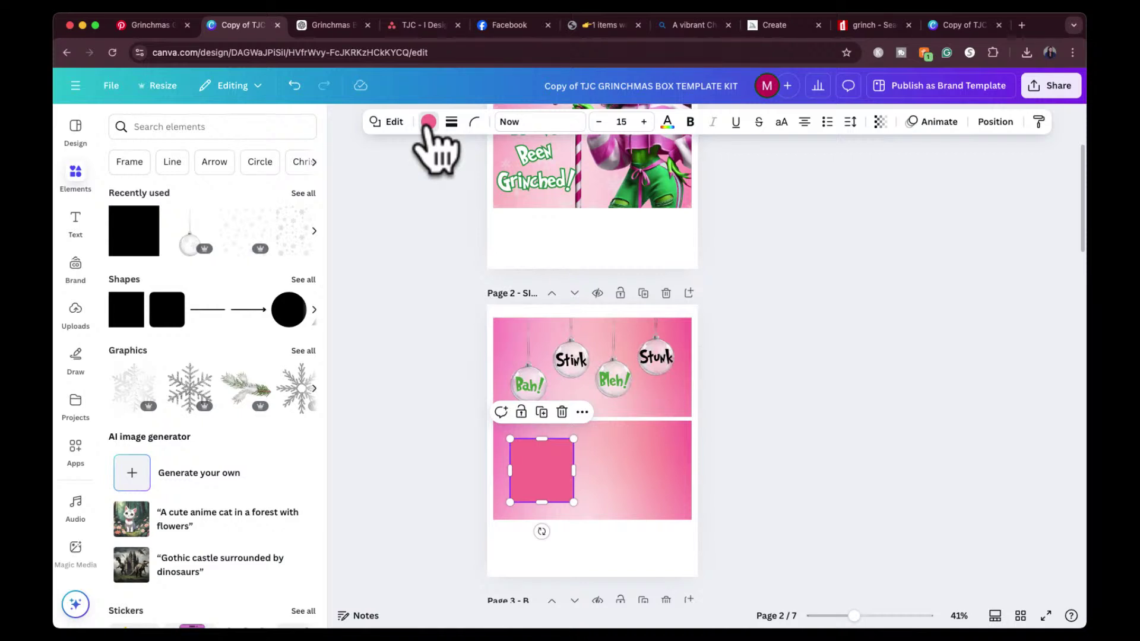
Recolour the square on the lower panel white and stretch it horizontally into a rectangle about 7.1 wide.
{"action": "left_click", "coordinate": [428, 122]}
{"action": "left_click", "coordinate": [301, 269]}
{"action": "left_click_drag", "start_coordinate": [573, 469], "coordinate": [683, 463]}
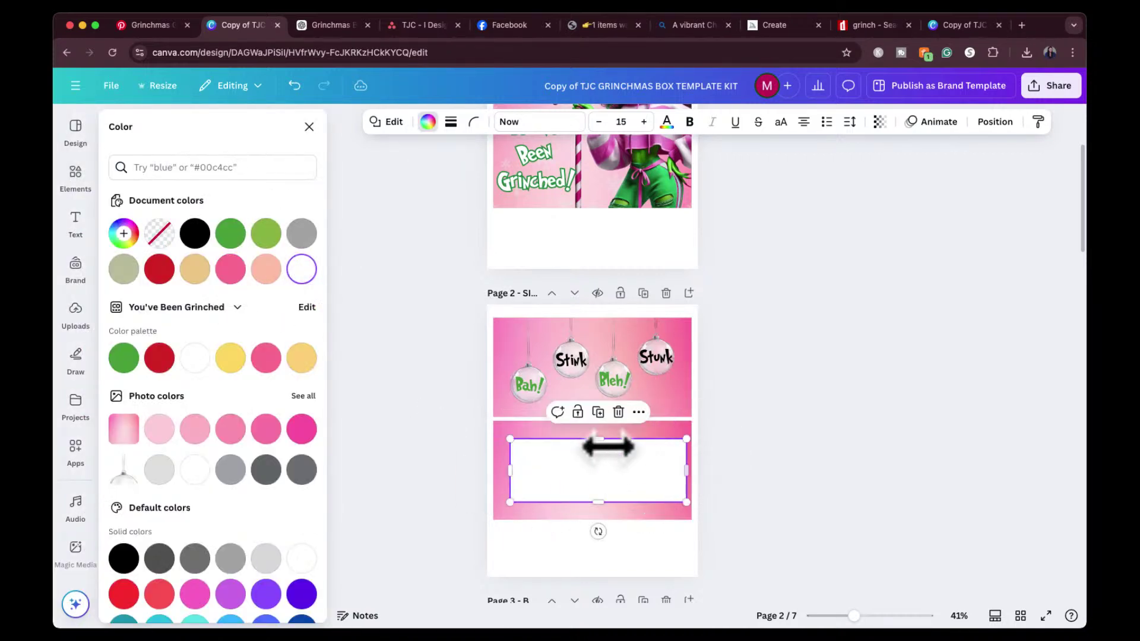
Reduce the white rectangle's height to a thin strip and centre it within the lower pink panel.
{"action": "left_click_drag", "start_coordinate": [598, 439], "coordinate": [594, 458]}
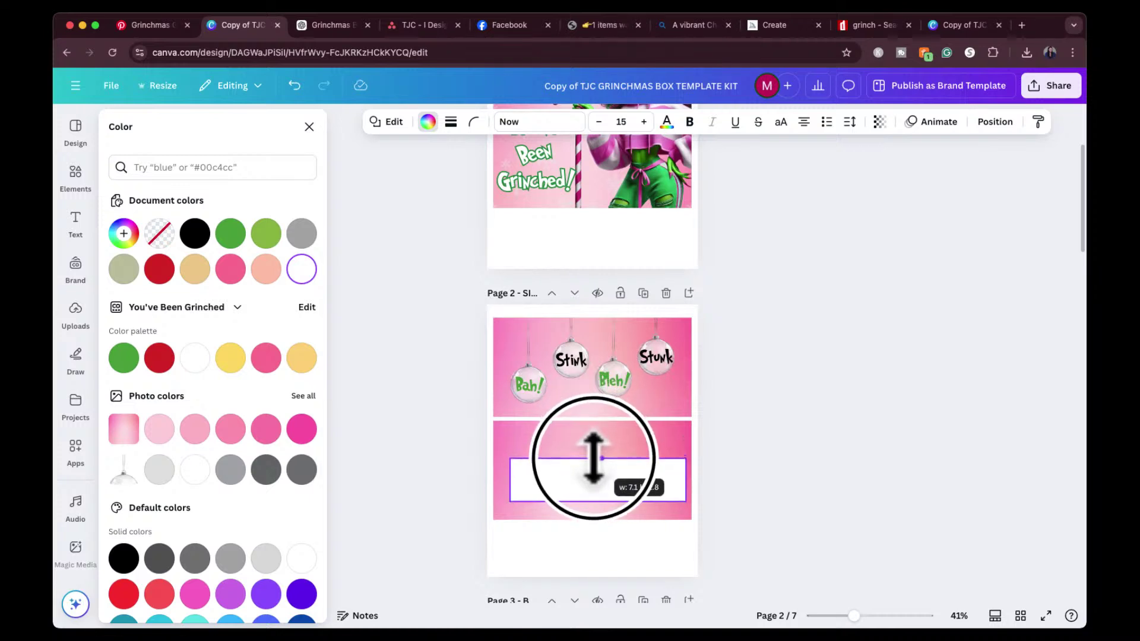
{"action": "left_click_drag", "start_coordinate": [600, 502], "coordinate": [624, 475]}
{"action": "left_click", "coordinate": [760, 452]}
{"action": "left_click", "coordinate": [633, 474]}
{"action": "left_click", "coordinate": [796, 448]}
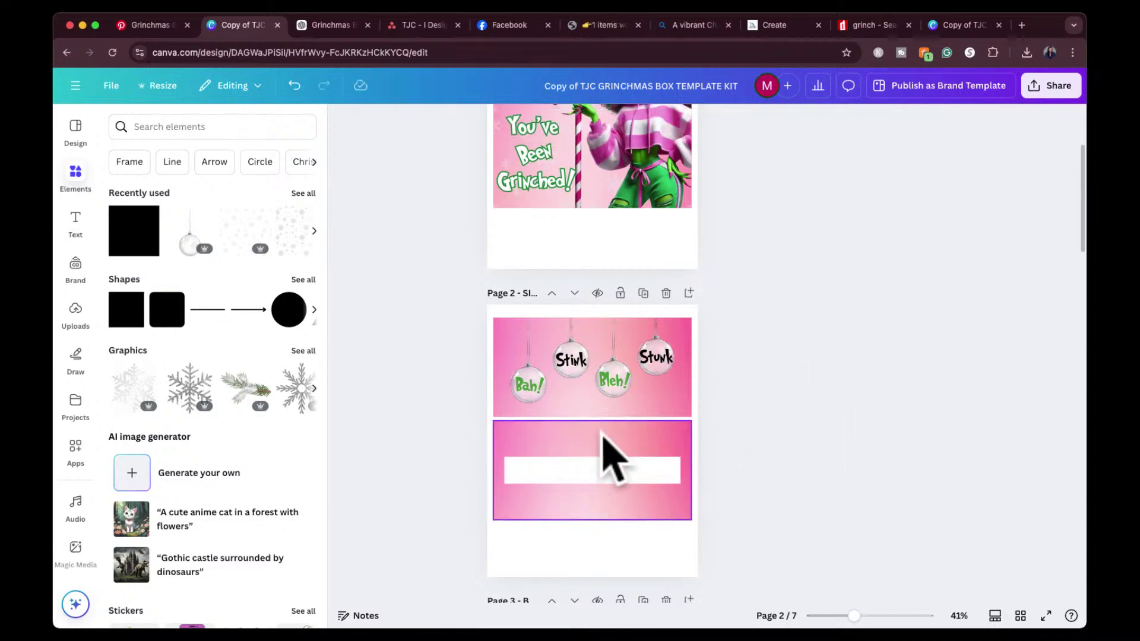
Review the white strip on the side label together with the top label on page 1.
{"action": "scroll", "coordinate": [802, 431], "scroll_direction": "up", "scroll_amount": 2}
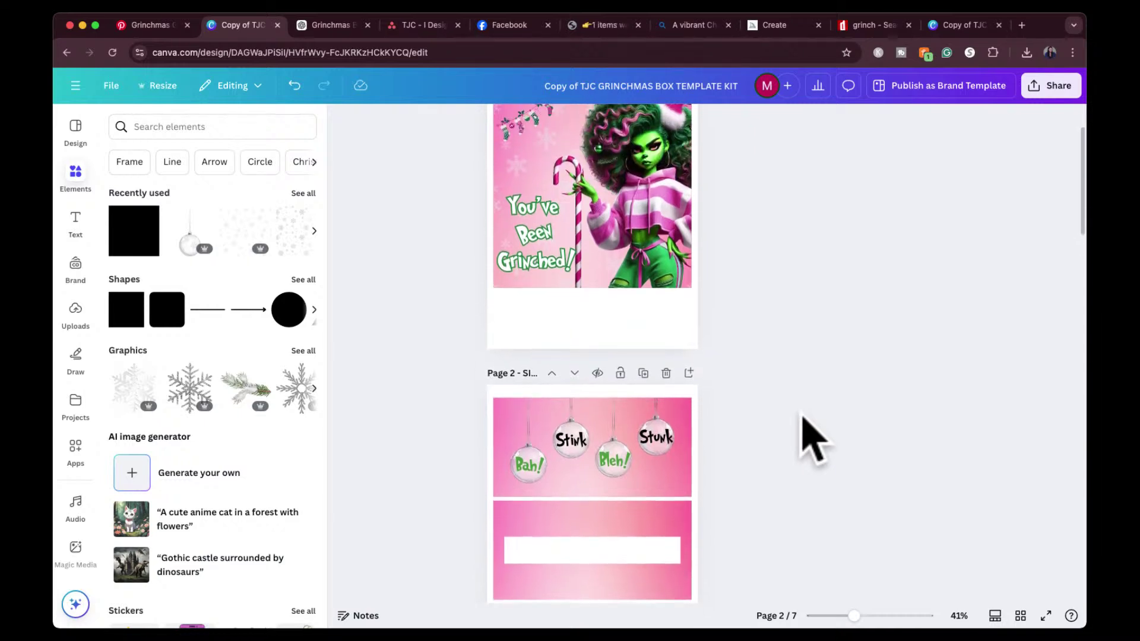
{"action": "scroll", "coordinate": [826, 413], "scroll_direction": "up", "scroll_amount": 1}
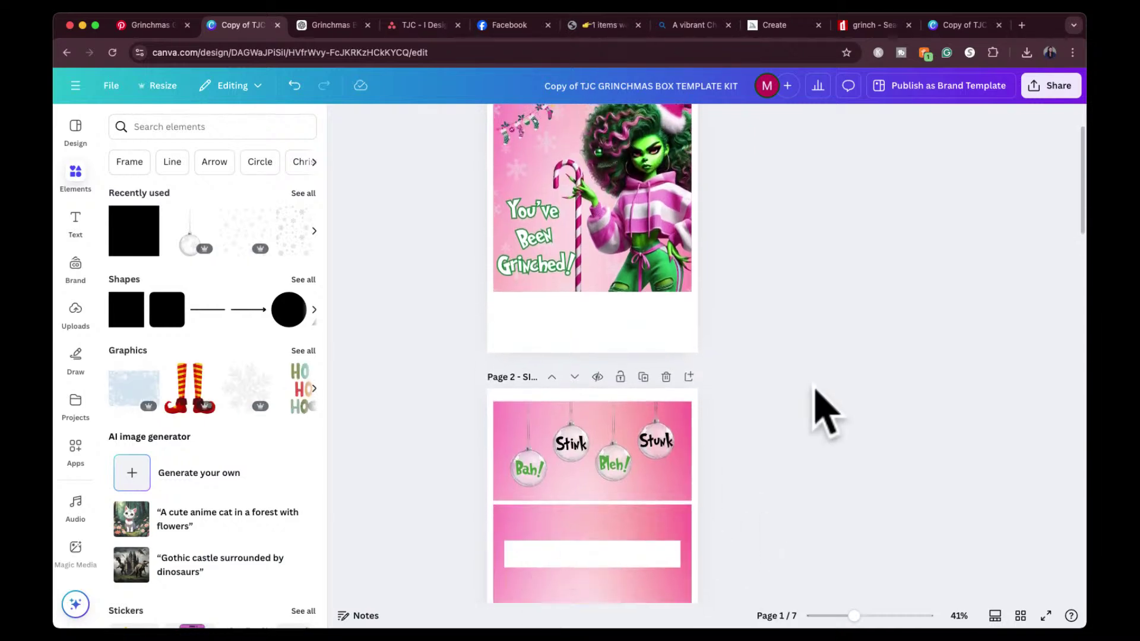
{"action": "scroll", "coordinate": [826, 412], "scroll_direction": "up", "scroll_amount": 1}
{"action": "scroll", "coordinate": [826, 413], "scroll_direction": "down", "scroll_amount": 3}
{"action": "scroll", "coordinate": [815, 404], "scroll_direction": "up", "scroll_amount": 2}
{"action": "scroll", "coordinate": [816, 403], "scroll_direction": "up", "scroll_amount": 1}
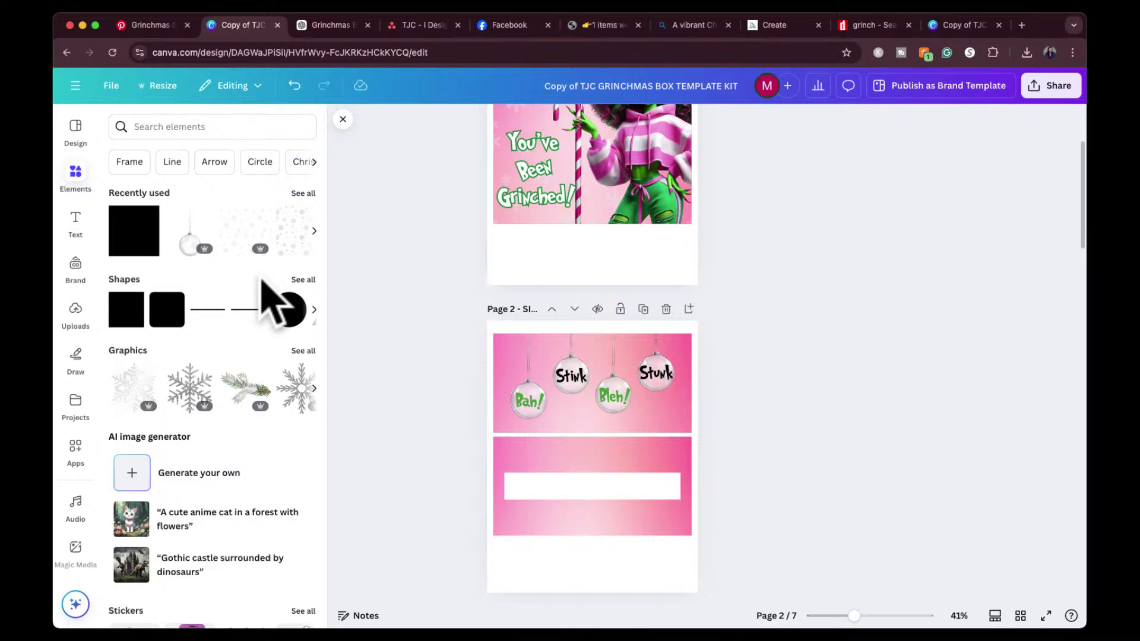
Switch to Amazon and open the previously viewed listing for the set of 25 white 8x8x4 inch shipping boxes.
{"action": "left_click", "coordinate": [39, 109]}
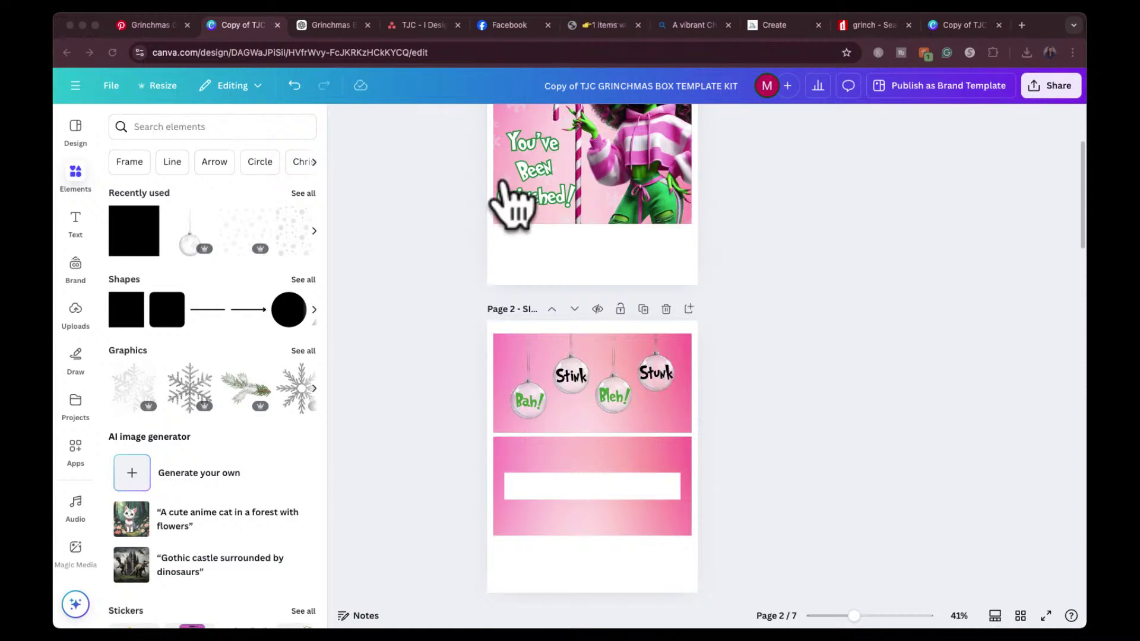
{"action": "left_click", "coordinate": [310, 186]}
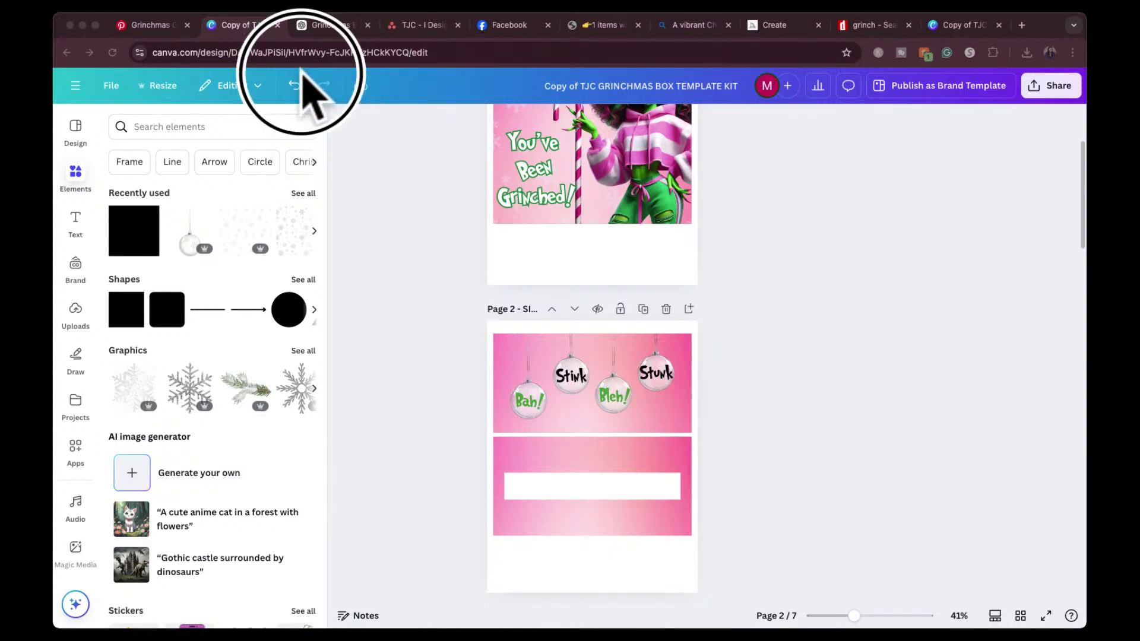
{"action": "left_click", "coordinate": [315, 25]}
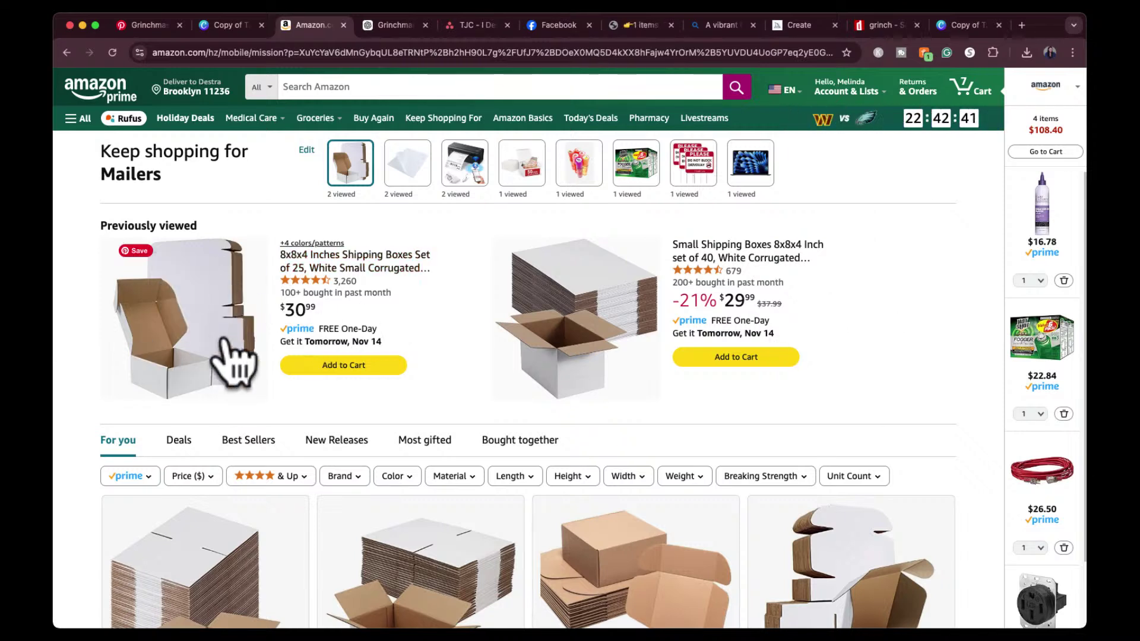
{"action": "left_click", "coordinate": [181, 333]}
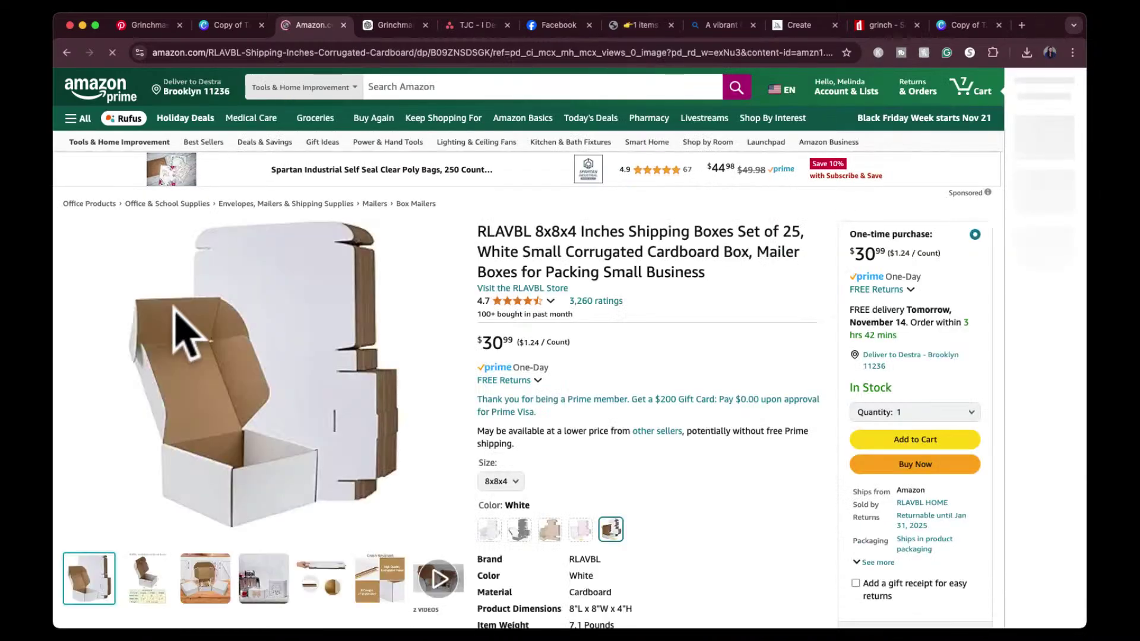
{"action": "scroll", "coordinate": [368, 434], "scroll_direction": "down", "scroll_amount": 5}
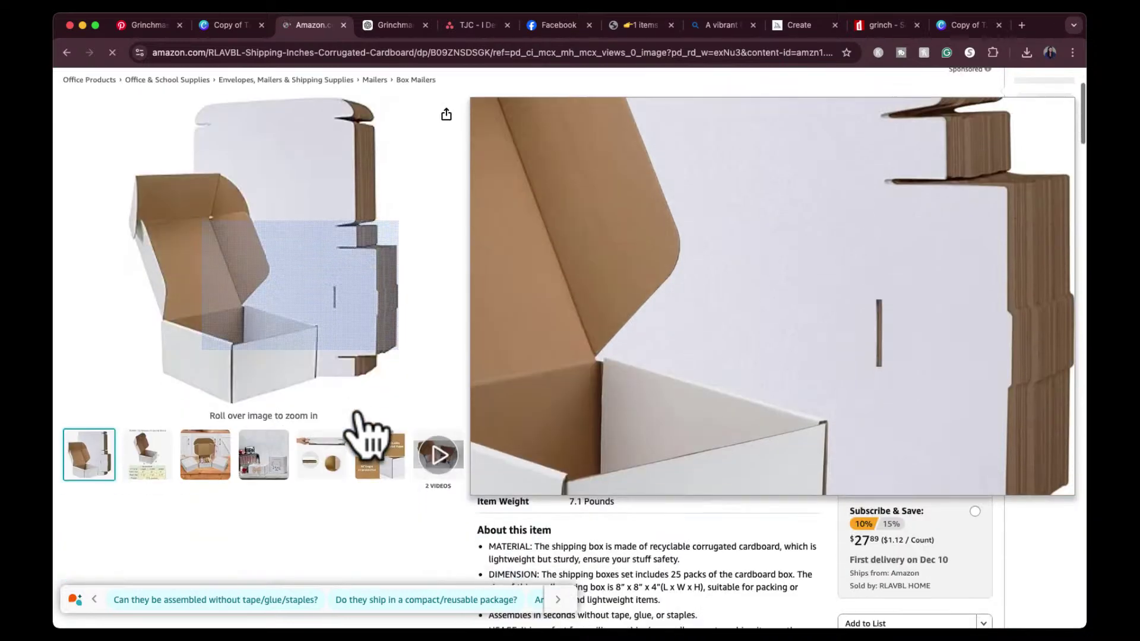
{"action": "scroll", "coordinate": [366, 435], "scroll_direction": "up", "scroll_amount": 3}
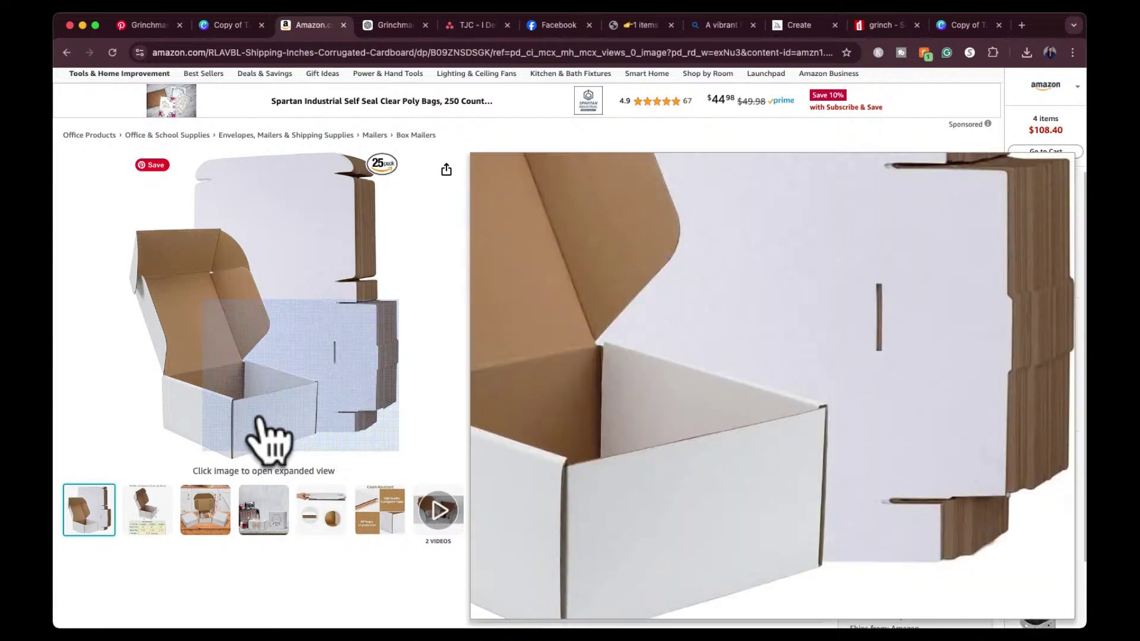
Examine the box listing's dimension chart, main product image, pack quantity and price.
{"action": "left_click", "coordinate": [142, 504]}
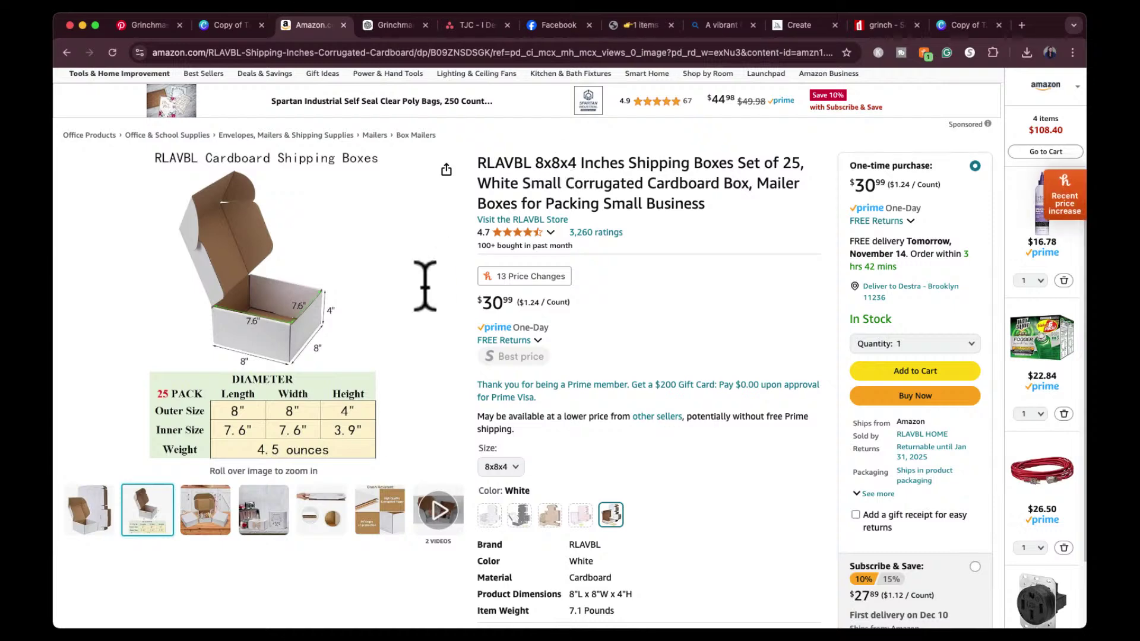
{"action": "left_click", "coordinate": [88, 515]}
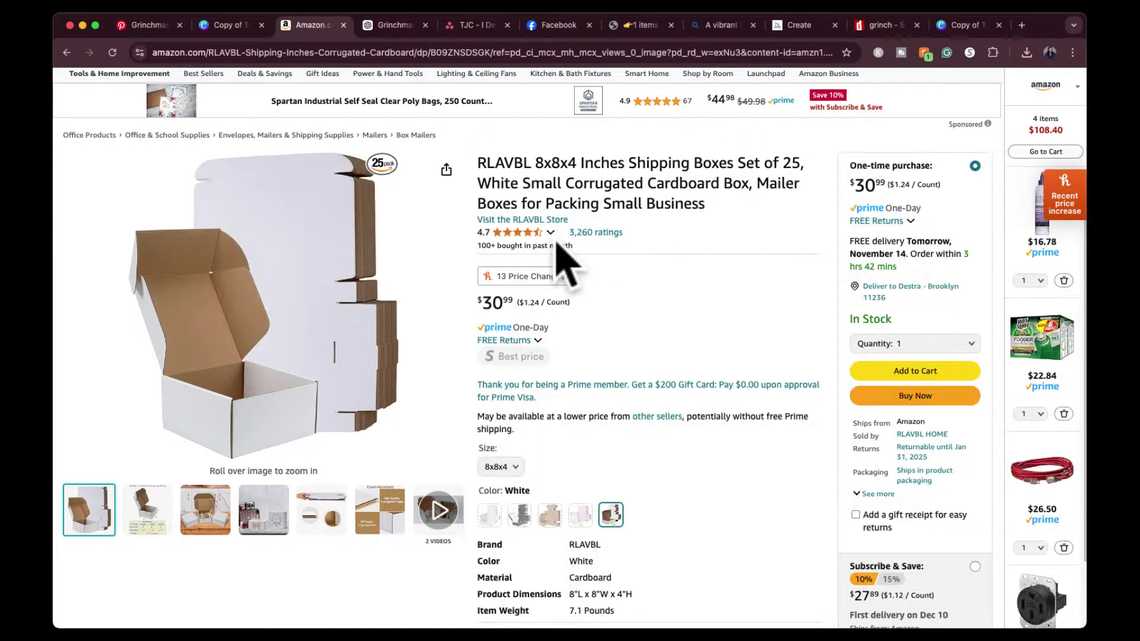
{"action": "left_click", "coordinate": [525, 276]}
{"action": "left_click", "coordinate": [796, 154]}
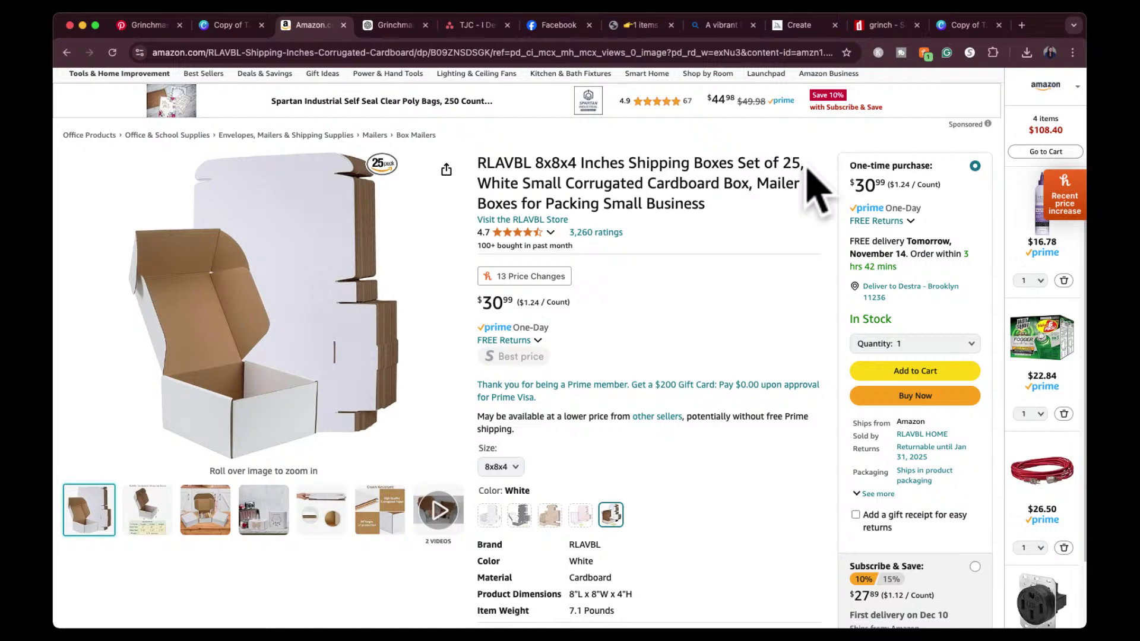
{"action": "left_click", "coordinate": [484, 302]}
{"action": "double_click", "coordinate": [484, 303]}
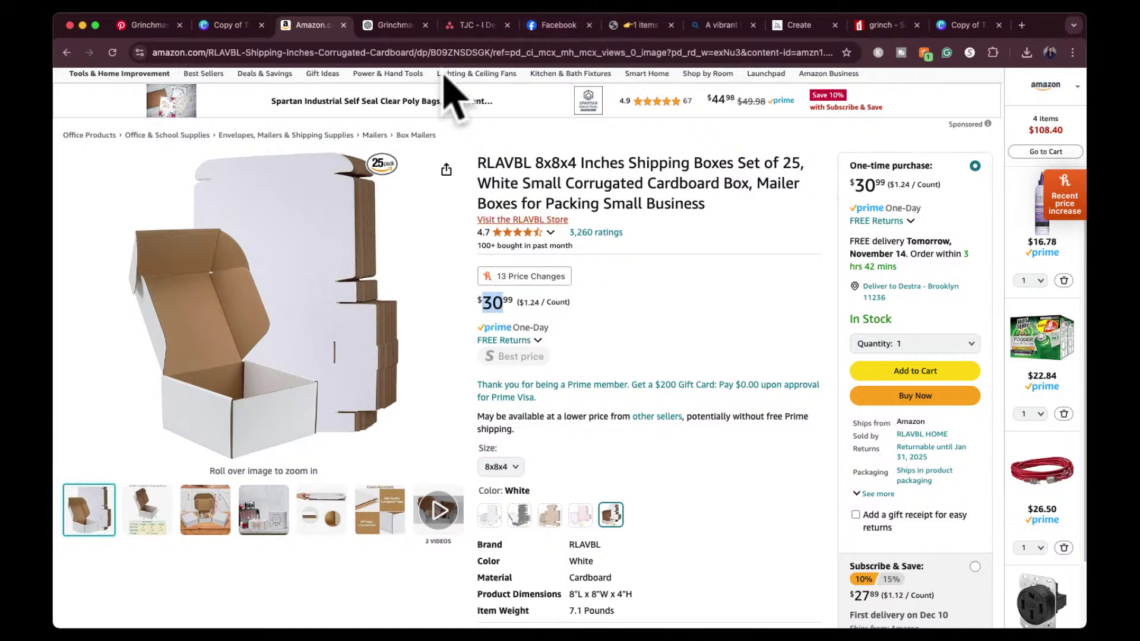
Ask ChatGPT: "if i buy a pack of boxes for $30 and there are 25 boxes that come in it, how much am i paying per box?".
{"action": "left_click", "coordinate": [389, 25]}
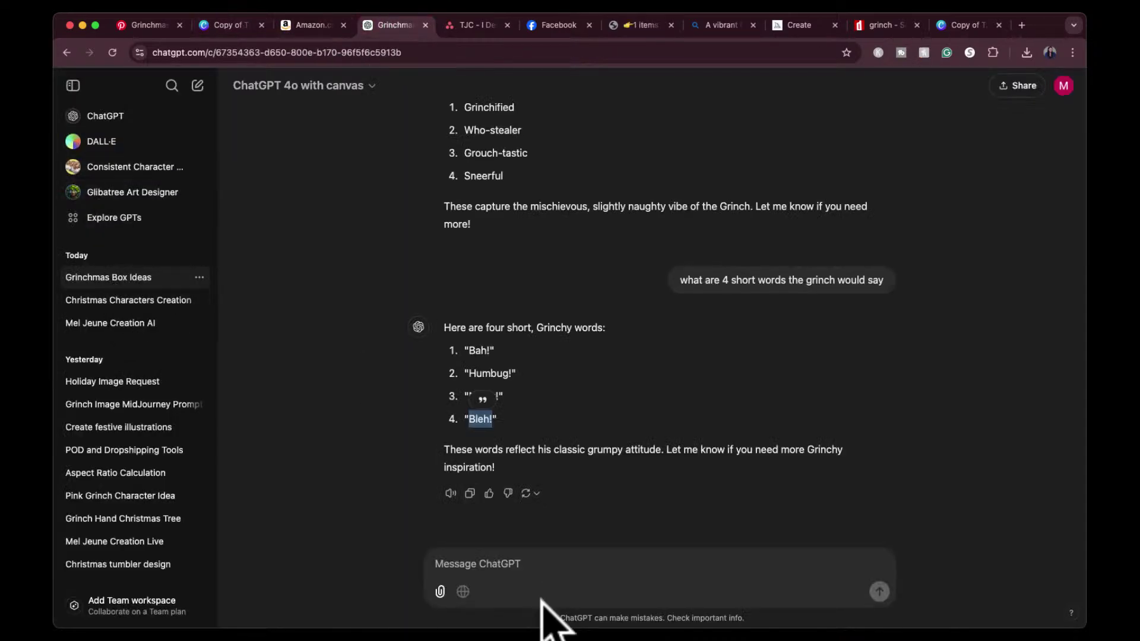
{"action": "left_click", "coordinate": [519, 563]}
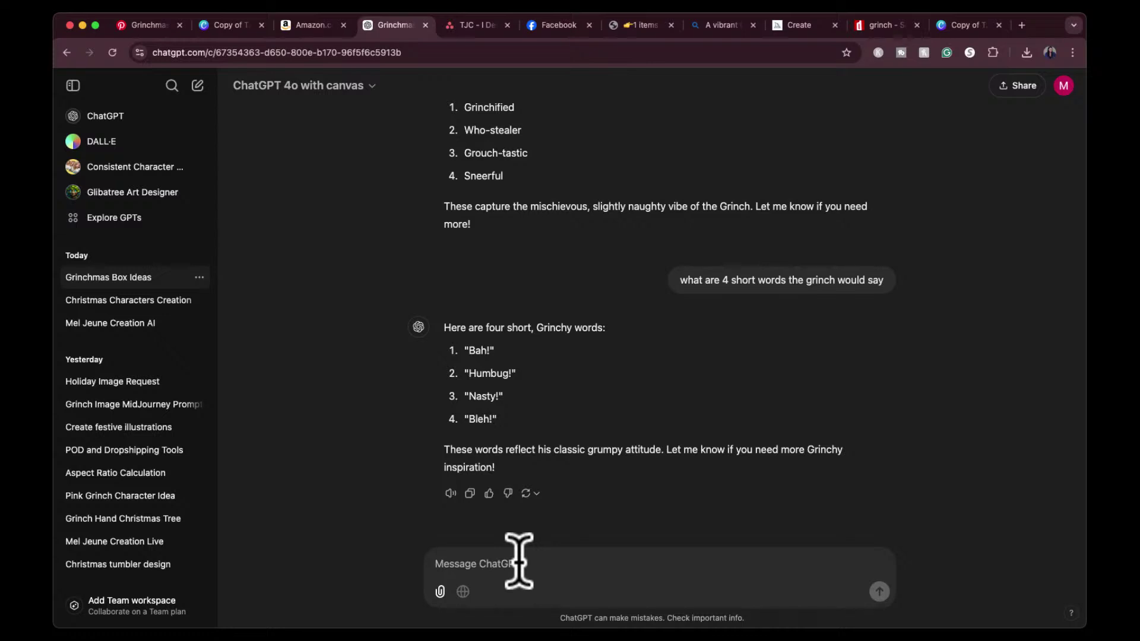
{"action": "type", "text": "if i buy "}
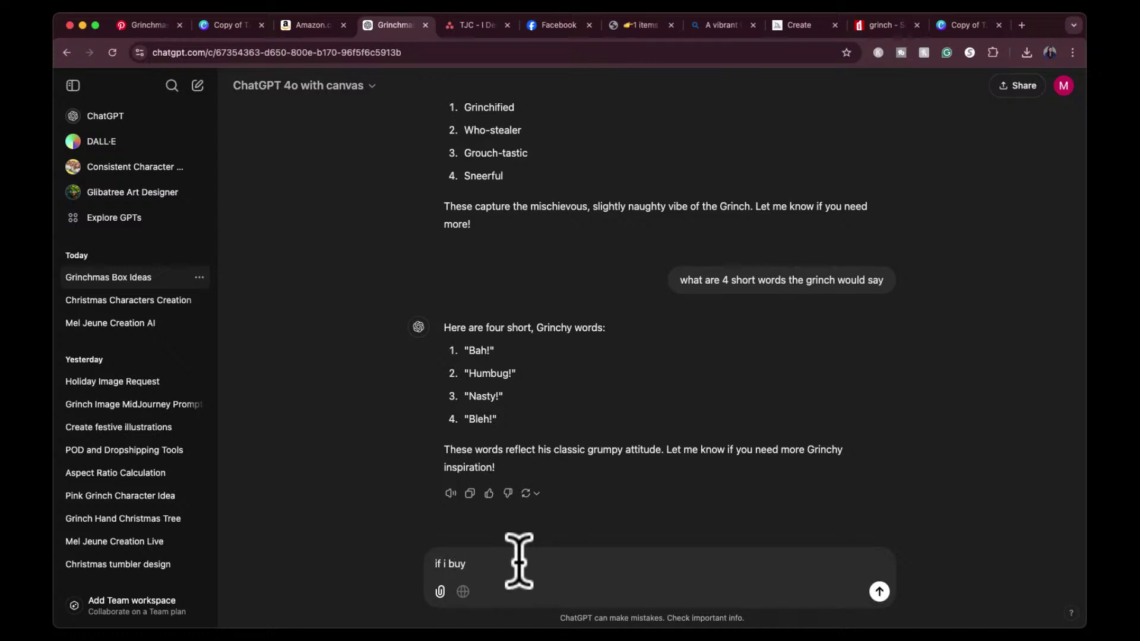
{"action": "type", "text": "a pack of kes for "}
{"action": "type", "text": "$3"}
{"action": "left_click", "coordinate": [315, 25]}
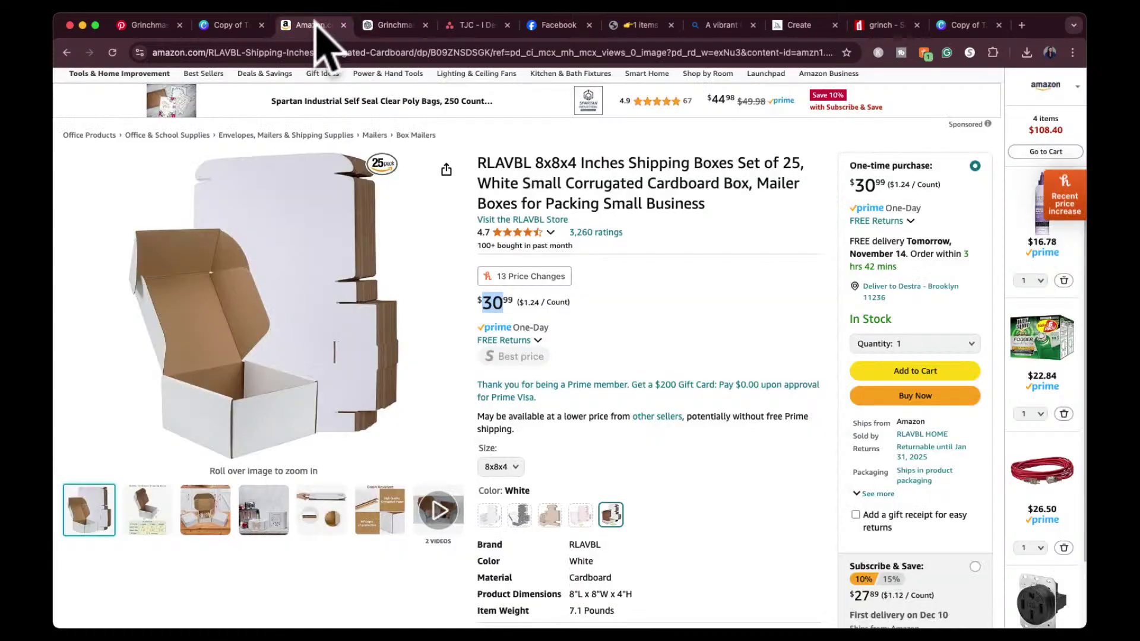
{"action": "left_click", "coordinate": [371, 25]}
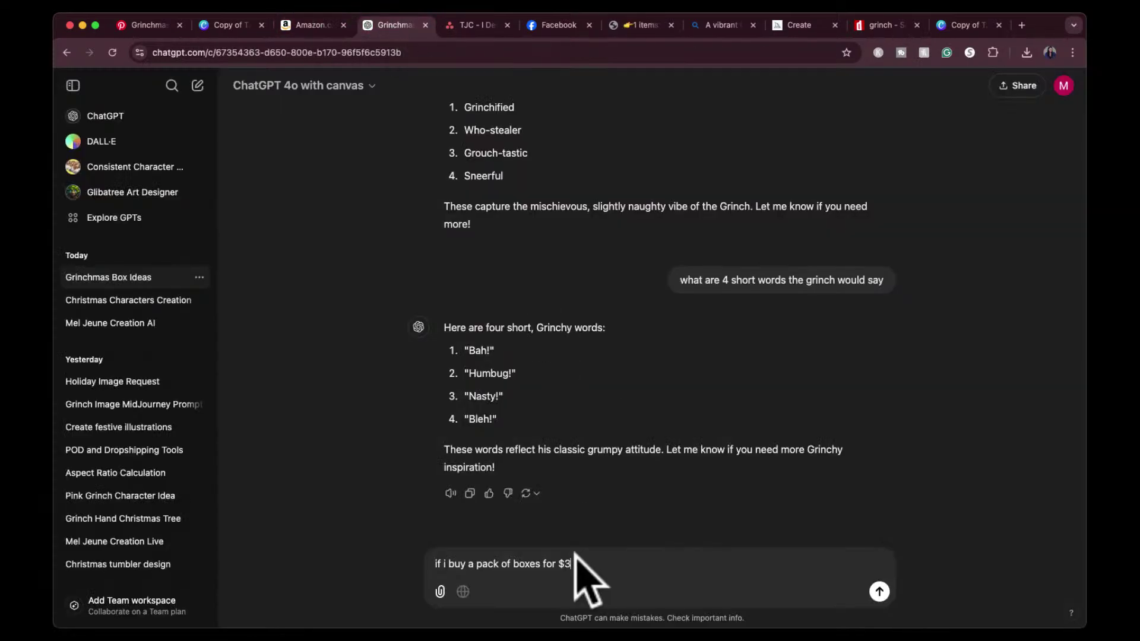
{"action": "type", "text": "0 and there are 25 boxes tha"}
{"action": "key", "text": "BackSpace"}
{"action": "key", "text": "BackSpace"}
{"action": "key", "text": "BackSpace"}
{"action": "type", "text": "t come in it, how much am i paying per box?"}
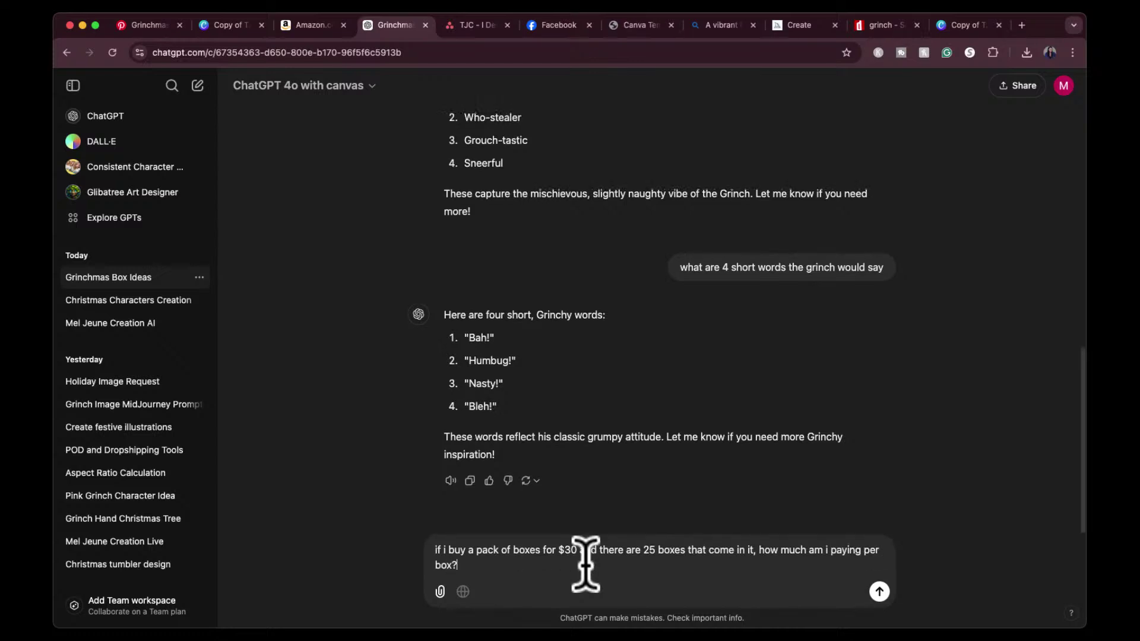
{"action": "key", "text": "Return"}
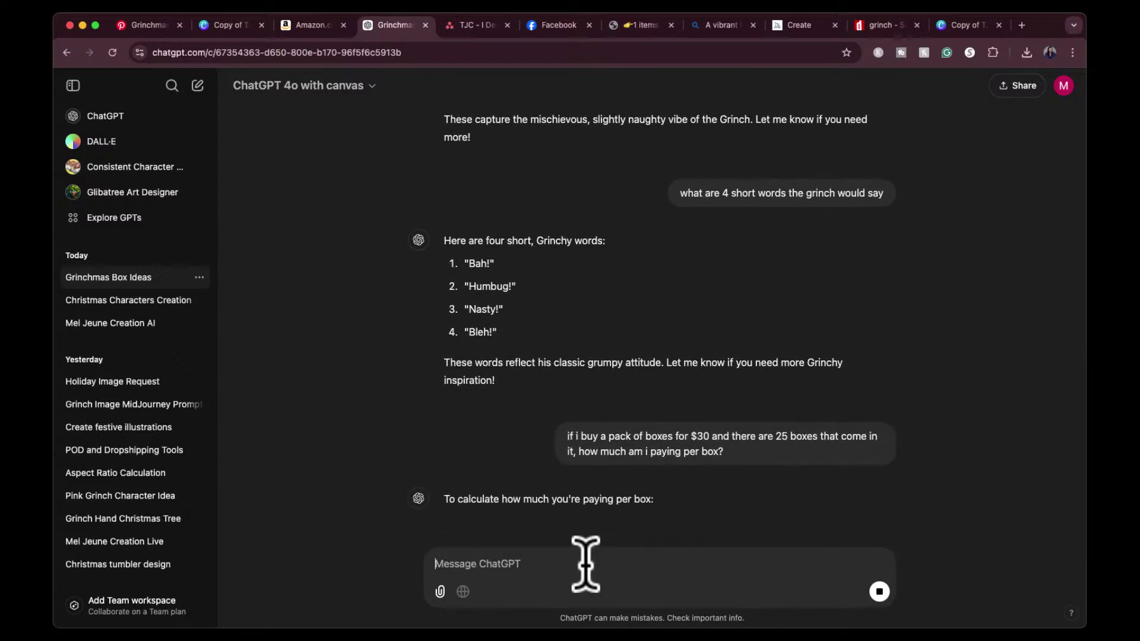
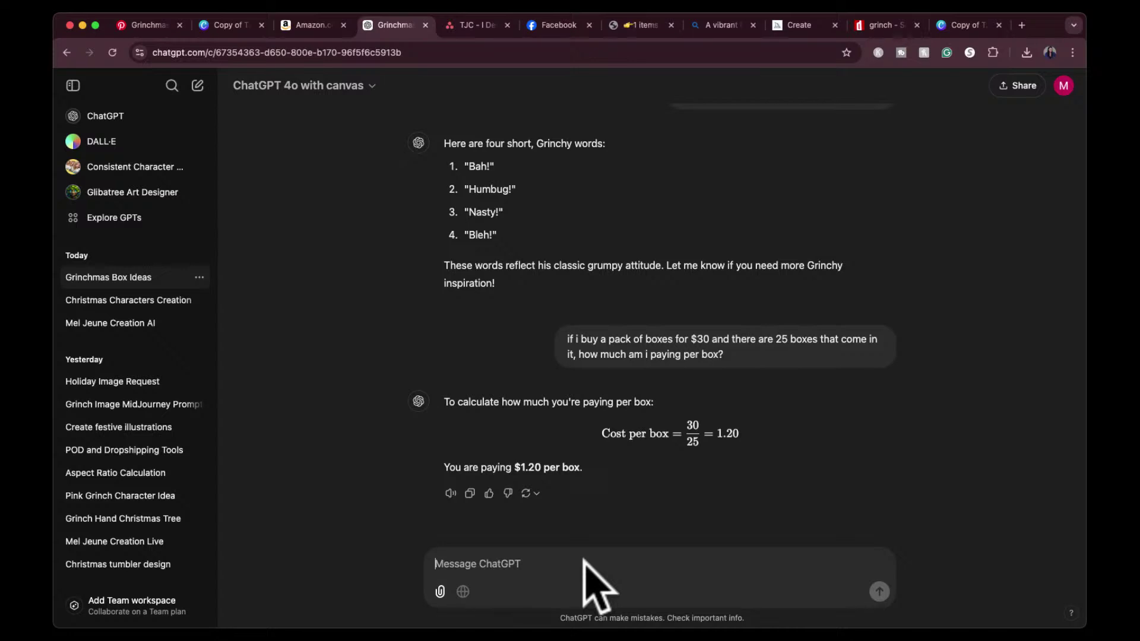
Switch back to the Canva label design and search the elements for "ornament".
{"action": "left_click", "coordinate": [228, 26]}
{"action": "scroll", "coordinate": [483, 229], "scroll_direction": "up", "scroll_amount": 3}
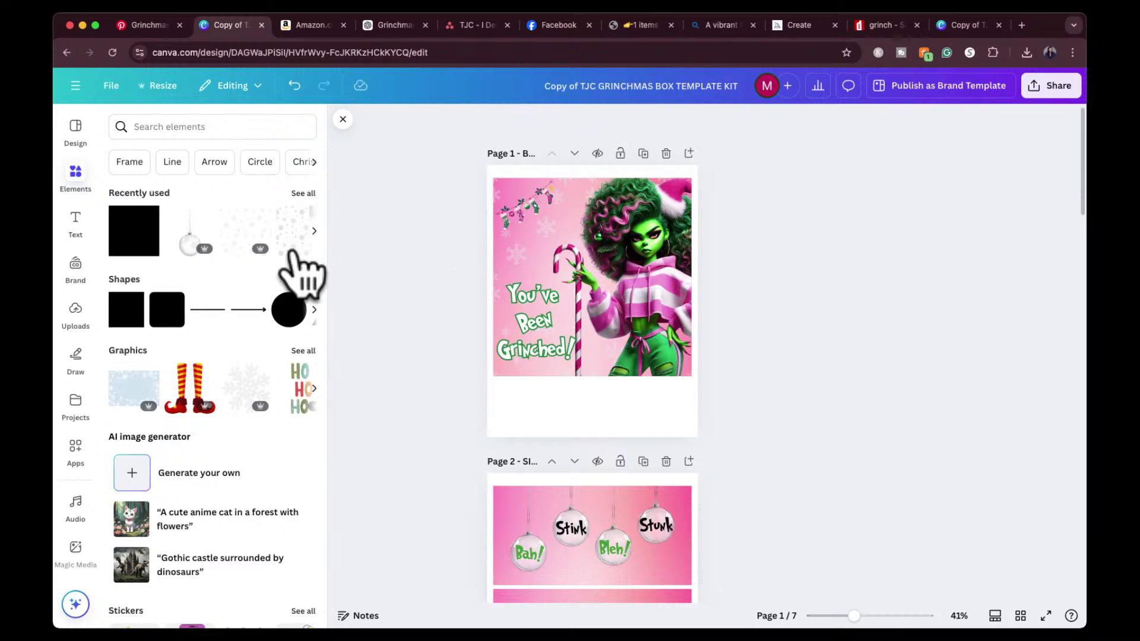
{"action": "left_click", "coordinate": [189, 128]}
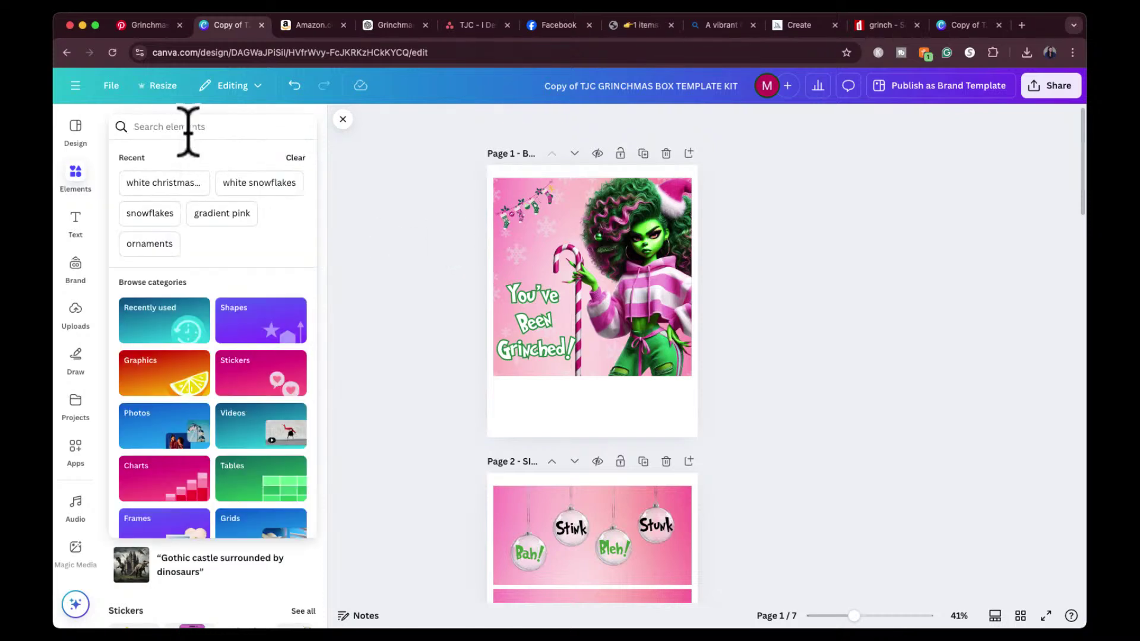
{"action": "type", "text": "ornam"}
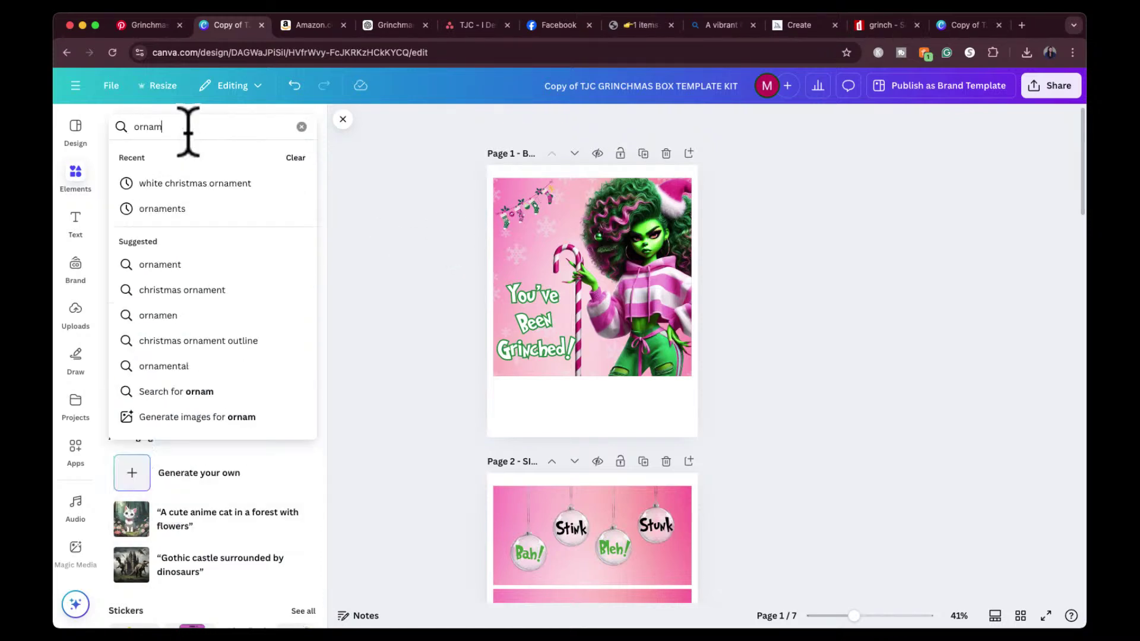
{"action": "type", "text": "ent"}
{"action": "key", "text": "Return"}
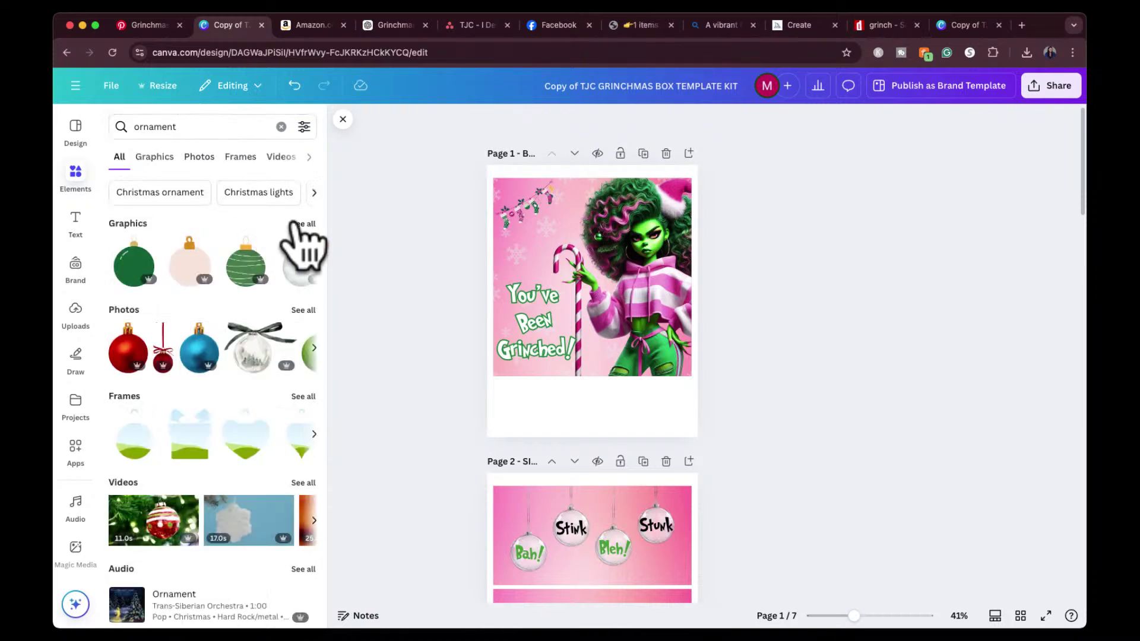
Browse the full set of ornament graphics in the element search results.
{"action": "left_click", "coordinate": [300, 224]}
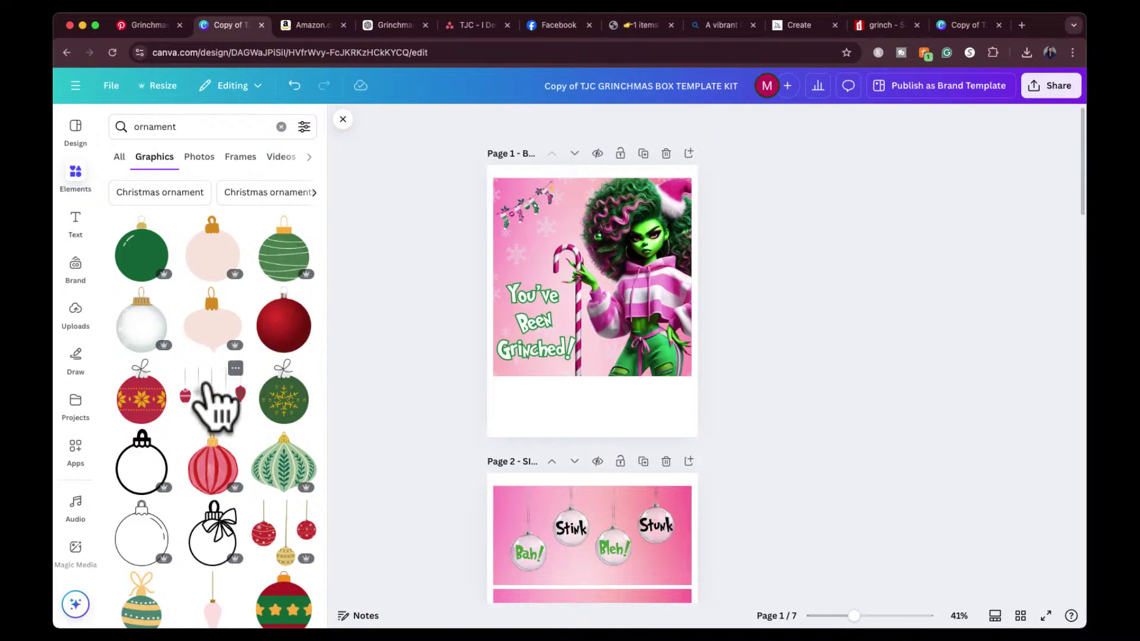
{"action": "scroll", "coordinate": [206, 384], "scroll_direction": "down", "scroll_amount": 1}
{"action": "scroll", "coordinate": [205, 385], "scroll_direction": "down", "scroll_amount": 5}
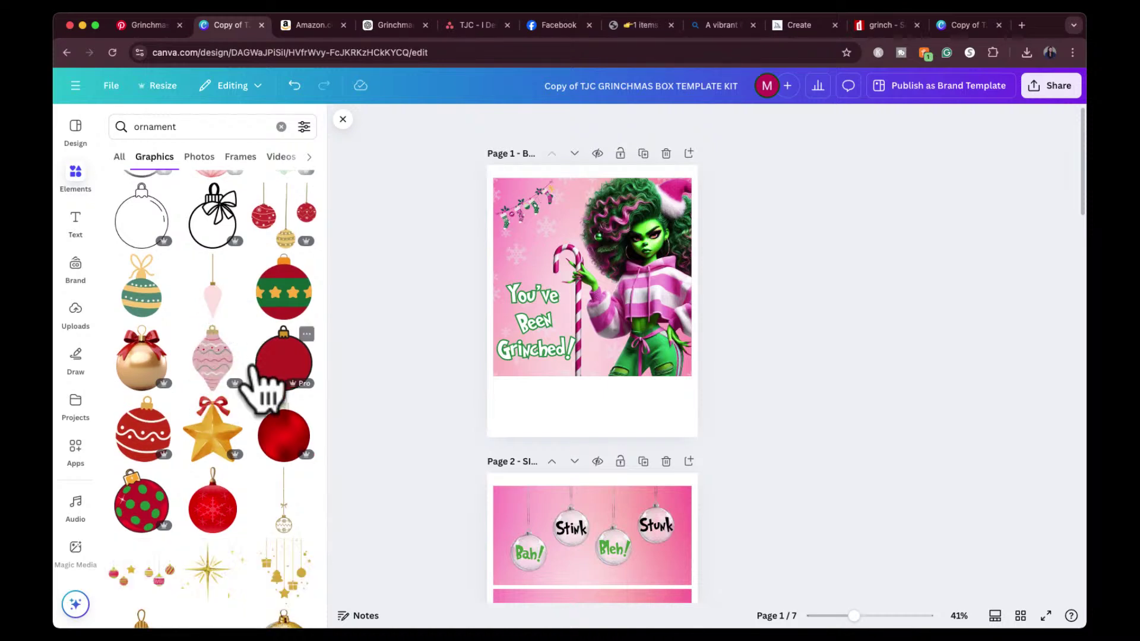
{"action": "scroll", "coordinate": [258, 365], "scroll_direction": "down", "scroll_amount": 2}
{"action": "scroll", "coordinate": [250, 499], "scroll_direction": "down", "scroll_amount": 3}
{"action": "scroll", "coordinate": [246, 488], "scroll_direction": "down", "scroll_amount": 3}
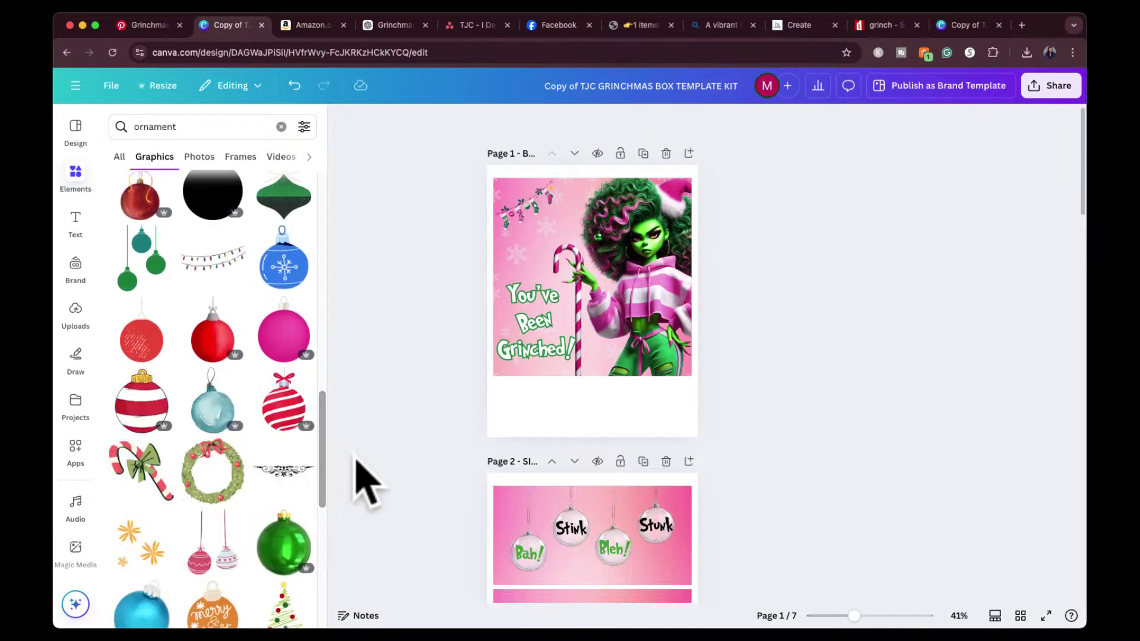
{"action": "scroll", "coordinate": [282, 517], "scroll_direction": "down", "scroll_amount": 4}
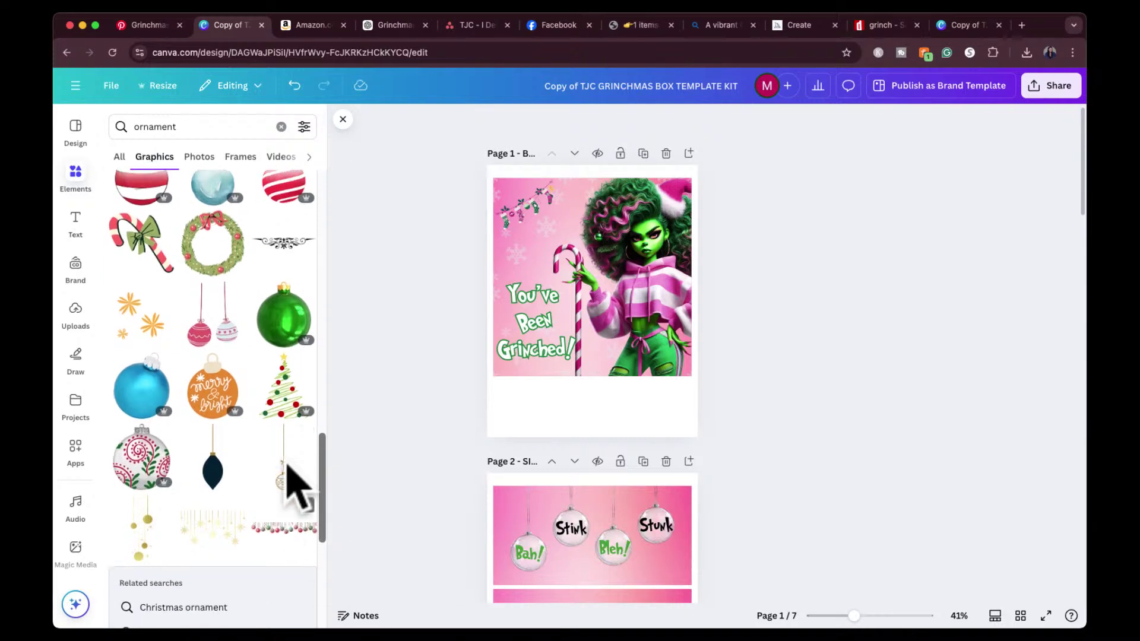
Switch to the Amazon box listing and check the box dimensions in its title.
{"action": "left_click", "coordinate": [294, 29]}
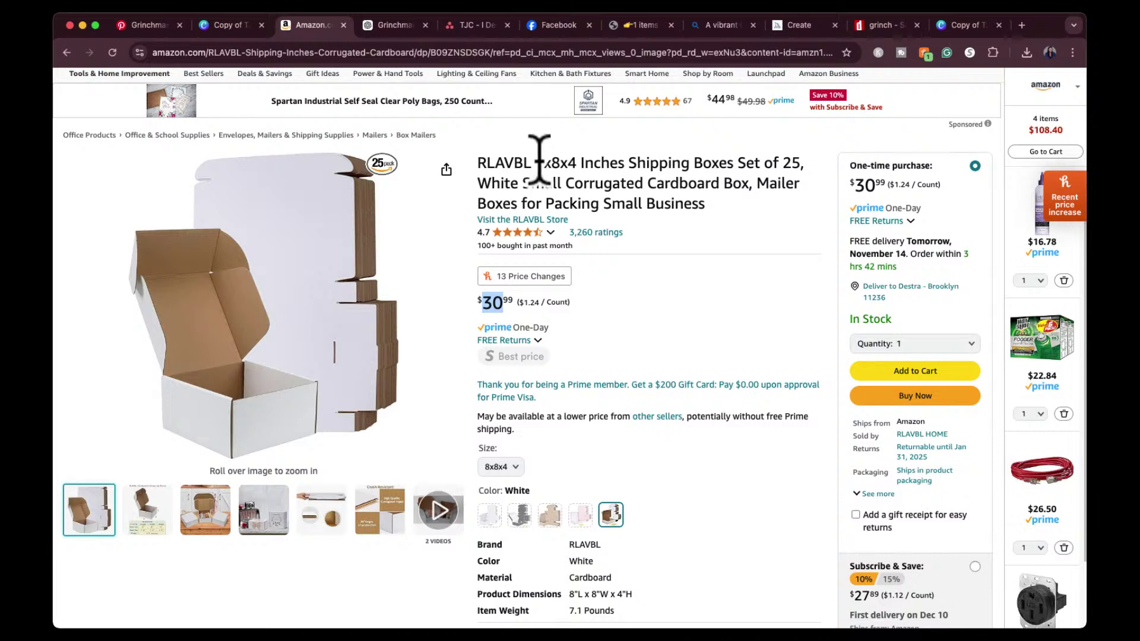
{"action": "left_click_drag", "start_coordinate": [539, 162], "coordinate": [582, 156]}
{"action": "left_click", "coordinate": [590, 149]}
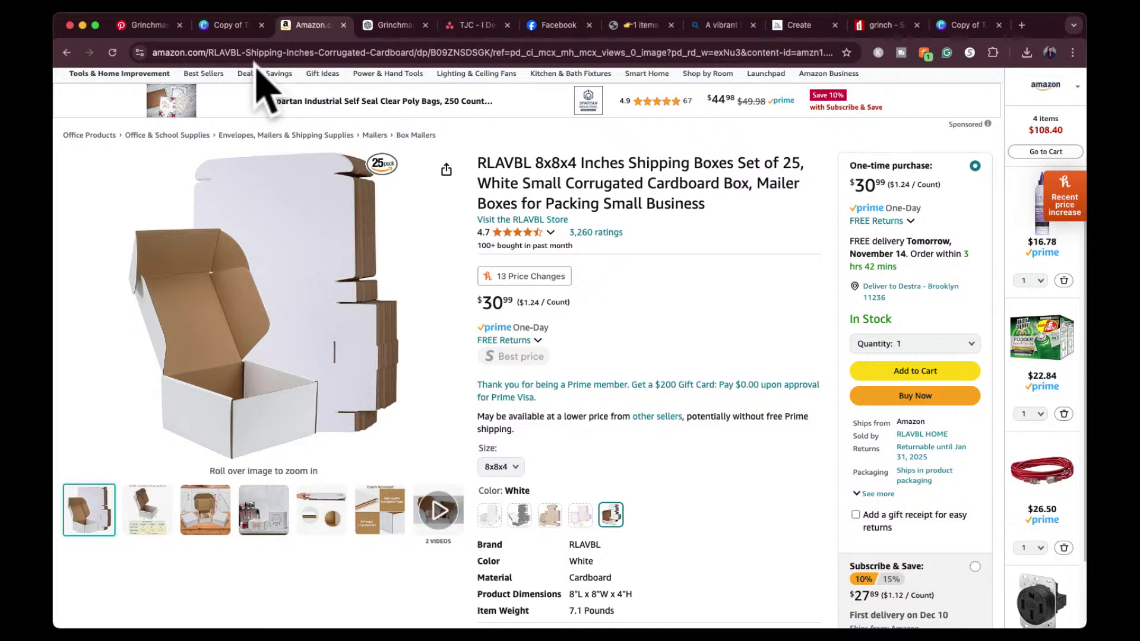
Switch back to the Canva label design and review the pink top label and the ornament side labels.
{"action": "left_click", "coordinate": [230, 25]}
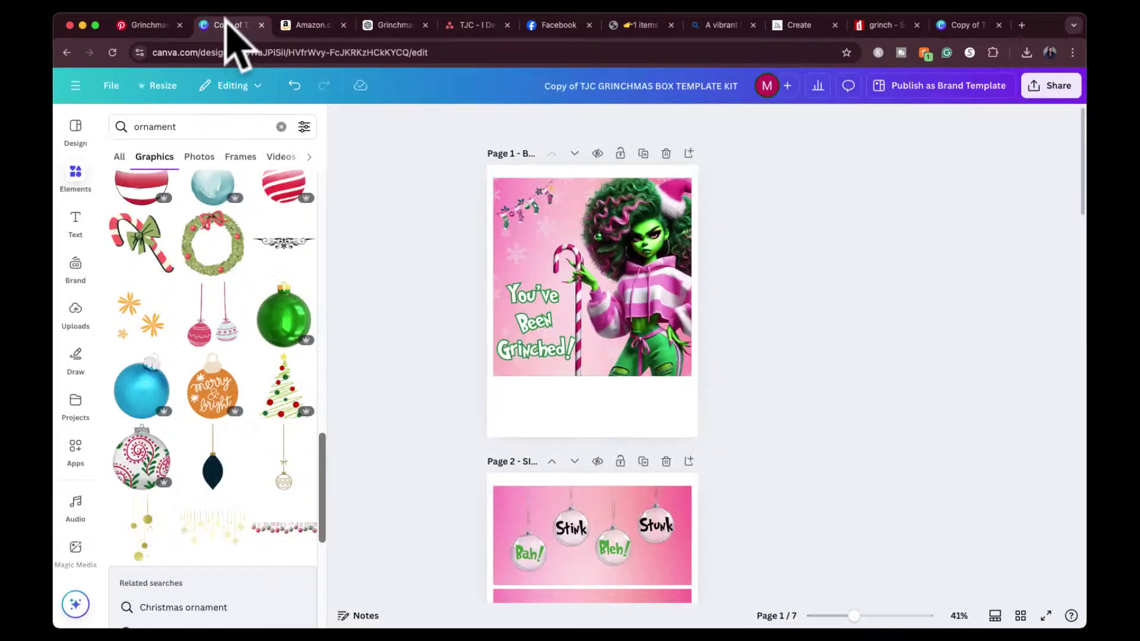
{"action": "scroll", "coordinate": [430, 371], "scroll_direction": "down", "scroll_amount": 2}
{"action": "scroll", "coordinate": [429, 358], "scroll_direction": "down", "scroll_amount": 3}
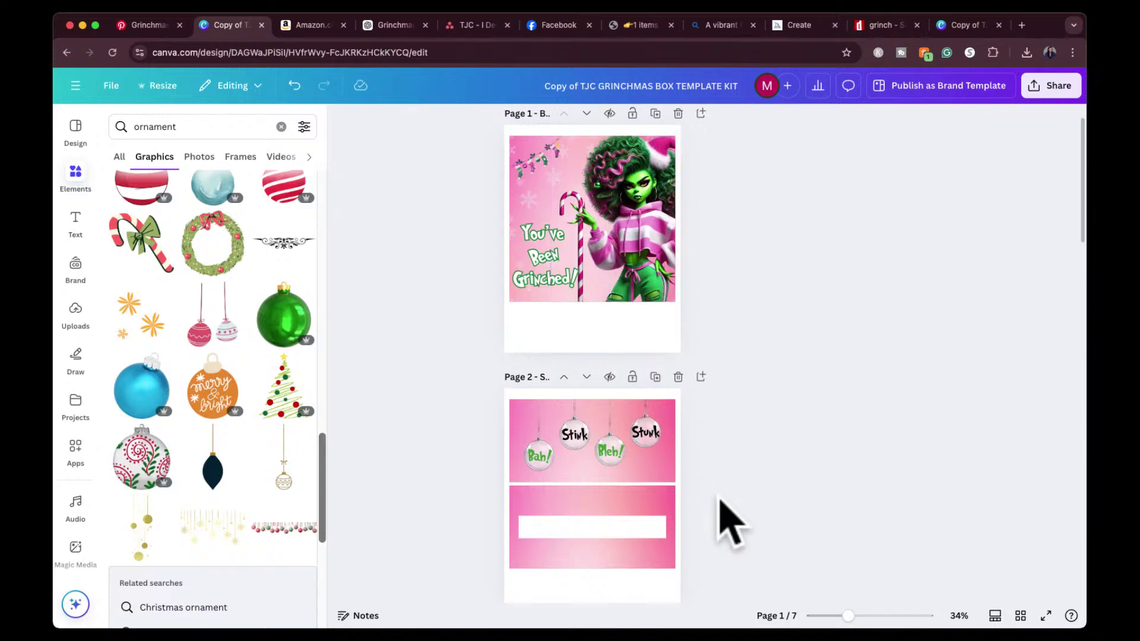
{"action": "scroll", "coordinate": [721, 500], "scroll_direction": "up", "scroll_amount": 1}
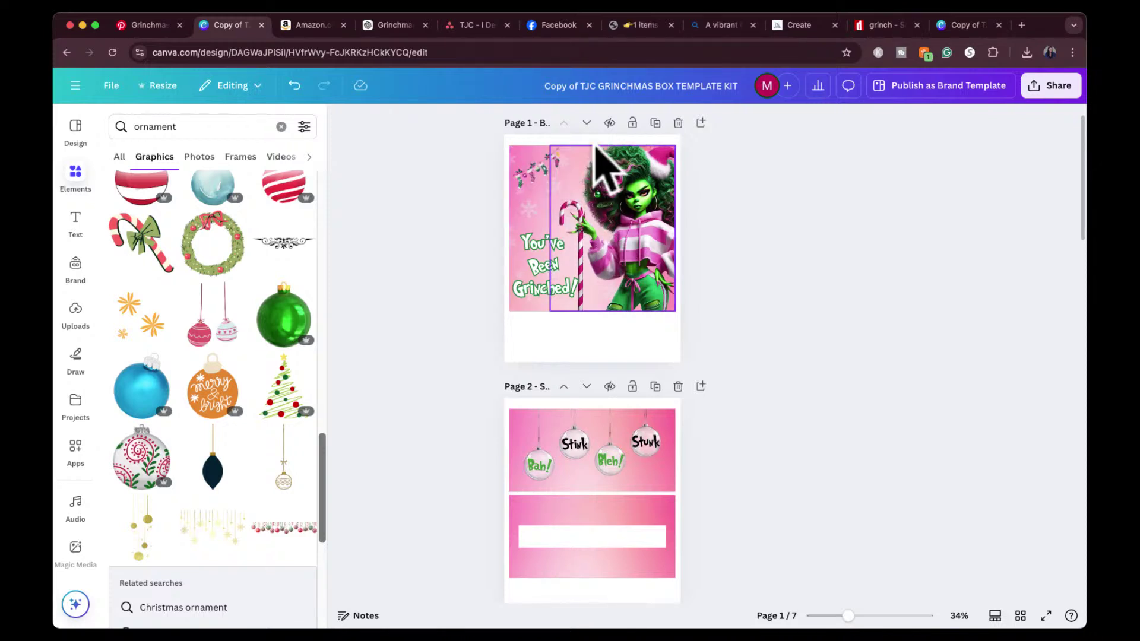
{"action": "scroll", "coordinate": [594, 404], "scroll_direction": "down", "scroll_amount": 3}
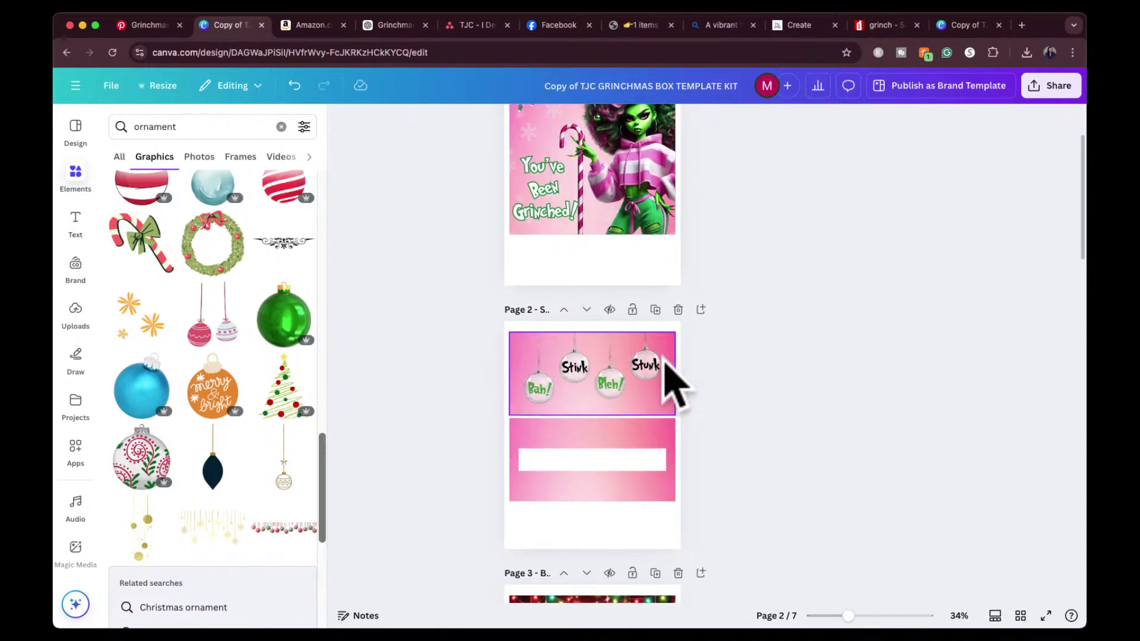
Glance at the Amazon box listing again, return to Canva and review all the template pages through the blank side labels.
{"action": "left_click", "coordinate": [314, 25]}
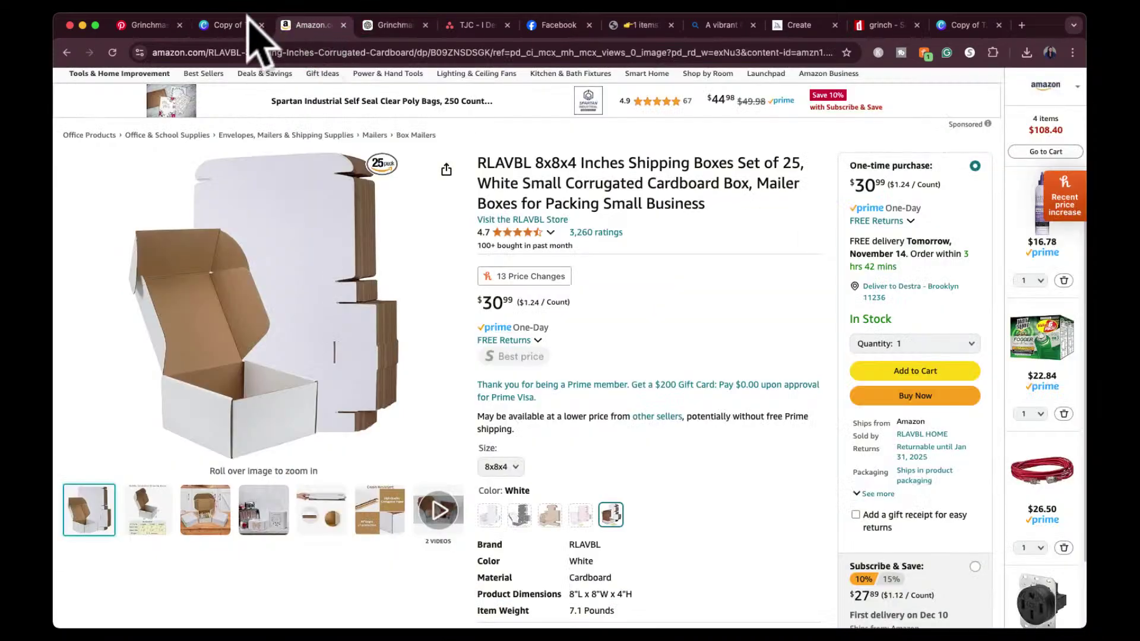
{"action": "left_click", "coordinate": [231, 27]}
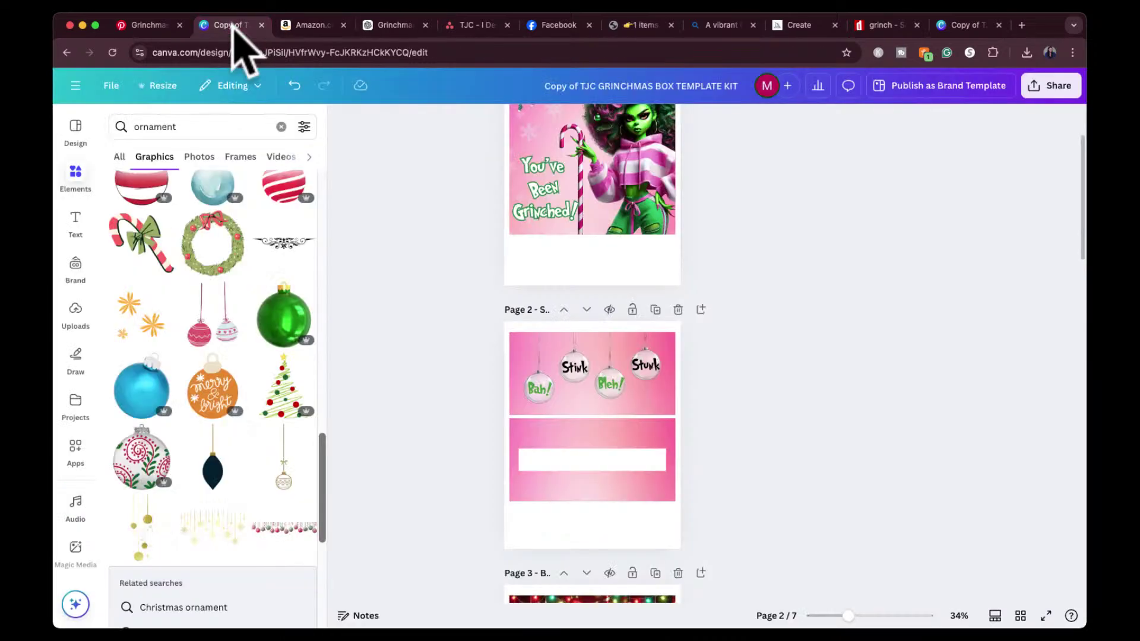
{"action": "scroll", "coordinate": [745, 365], "scroll_direction": "up", "scroll_amount": 3}
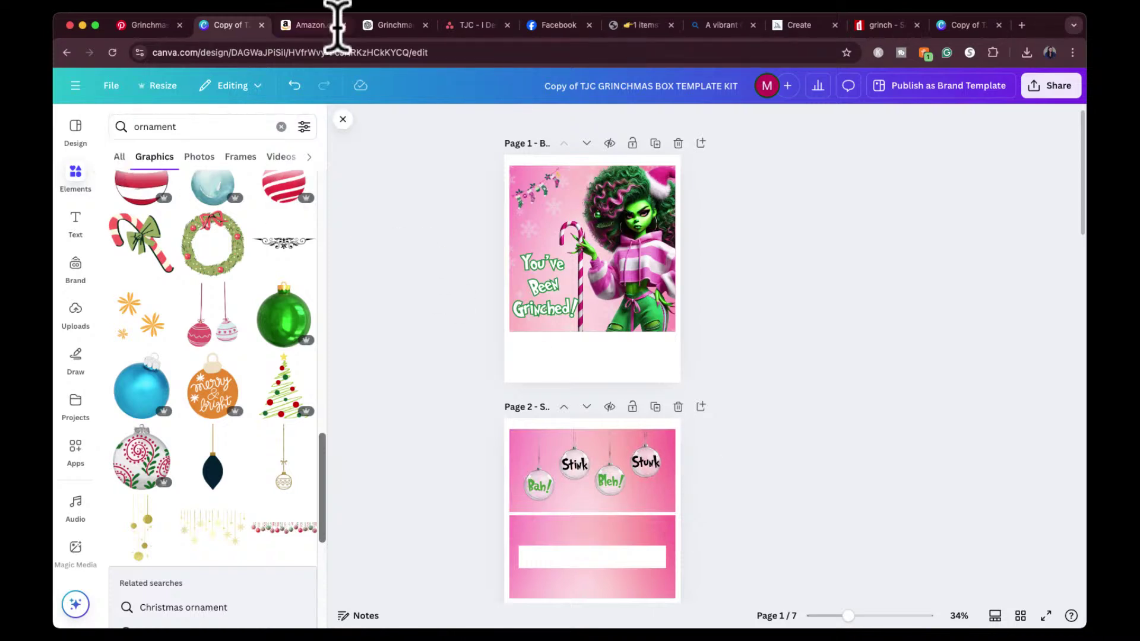
{"action": "scroll", "coordinate": [644, 351], "scroll_direction": "down", "scroll_amount": 3}
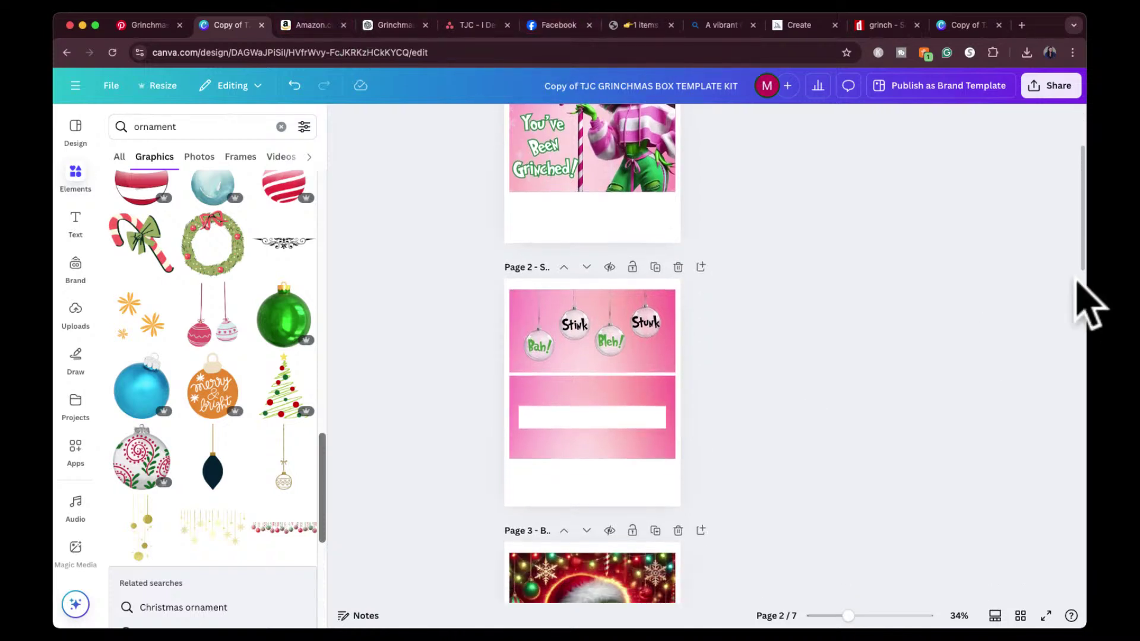
{"action": "scroll", "coordinate": [821, 315], "scroll_direction": "down", "scroll_amount": 6}
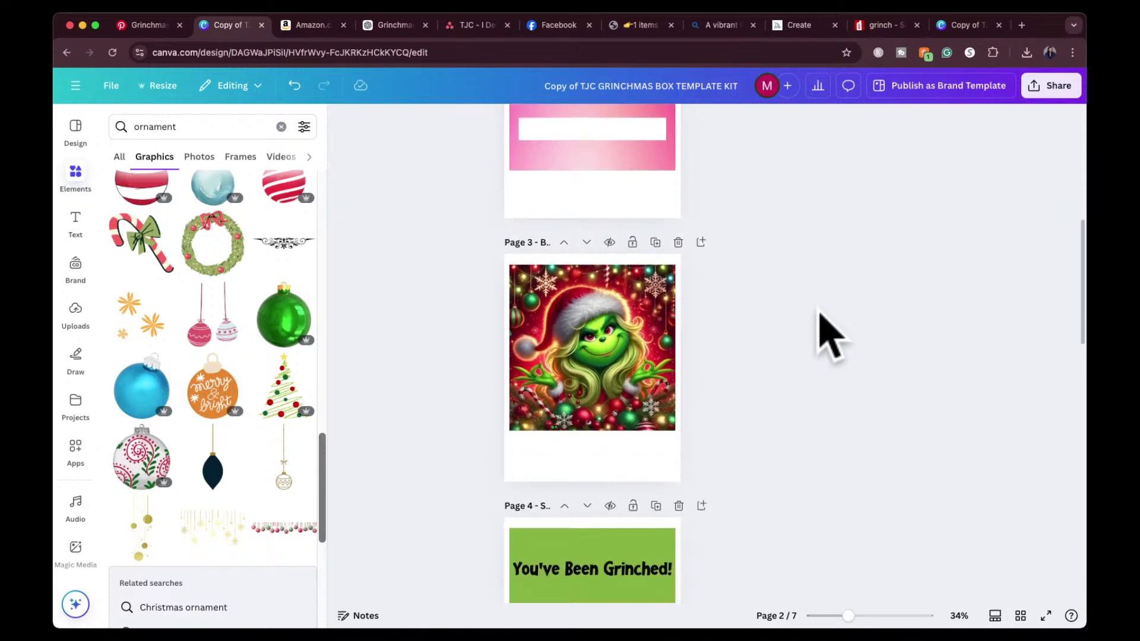
{"action": "scroll", "coordinate": [799, 326], "scroll_direction": "down", "scroll_amount": 2}
{"action": "scroll", "coordinate": [772, 315], "scroll_direction": "down", "scroll_amount": 3}
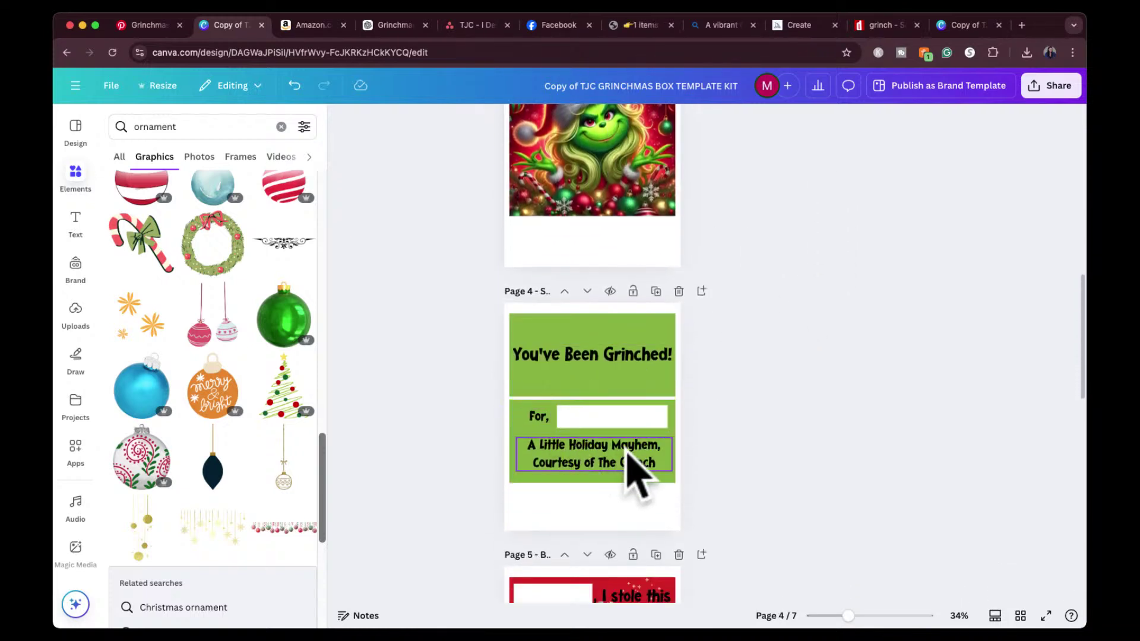
{"action": "scroll", "coordinate": [687, 496], "scroll_direction": "down", "scroll_amount": 5}
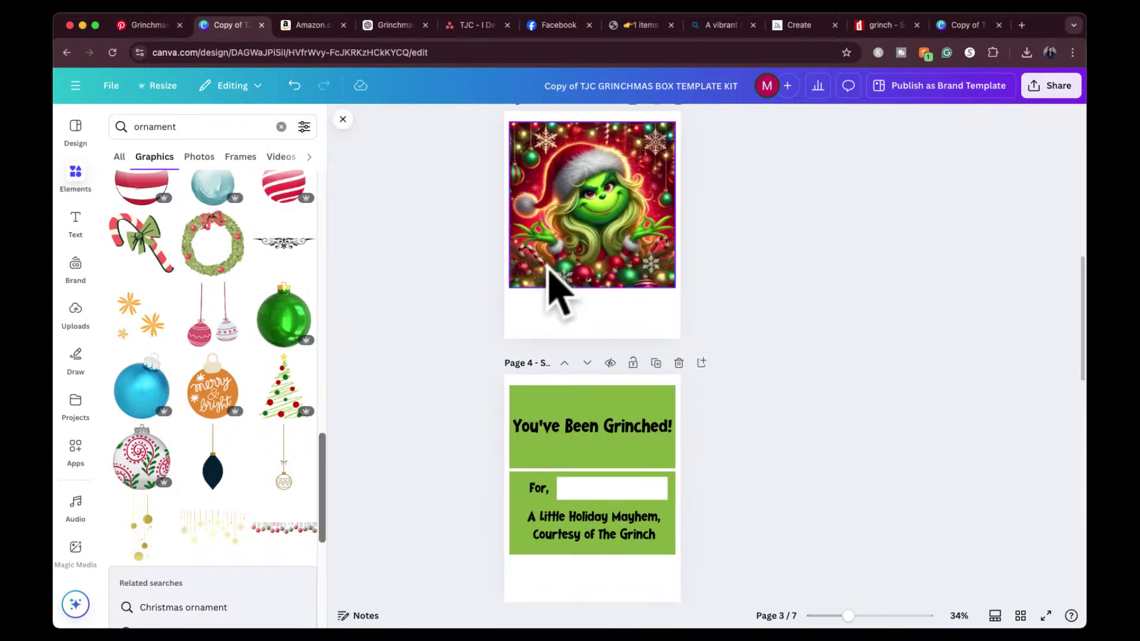
{"action": "scroll", "coordinate": [550, 288], "scroll_direction": "down", "scroll_amount": 4}
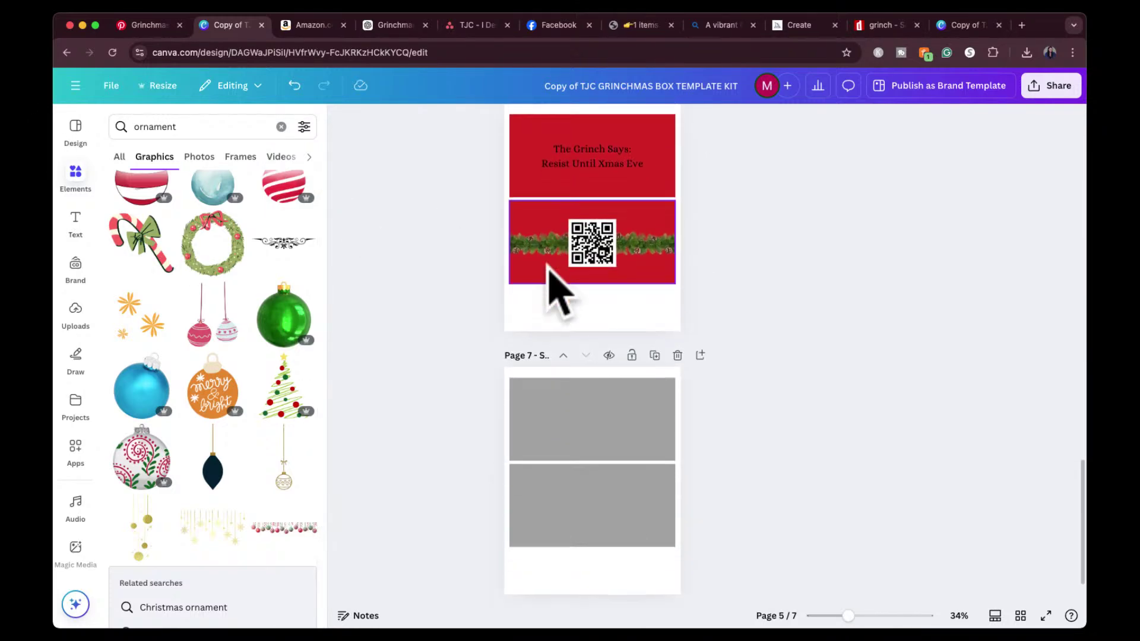
Delete page 5, the red top label reading "I stole this just for you!".
{"action": "scroll", "coordinate": [549, 270], "scroll_direction": "up", "scroll_amount": 15}
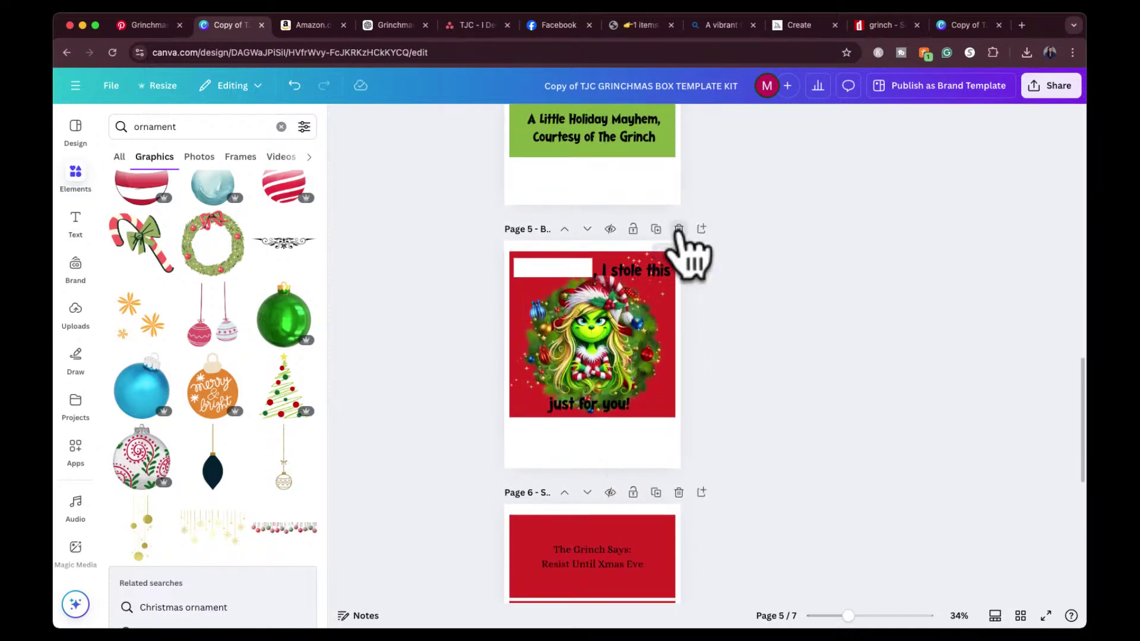
{"action": "left_click", "coordinate": [679, 230]}
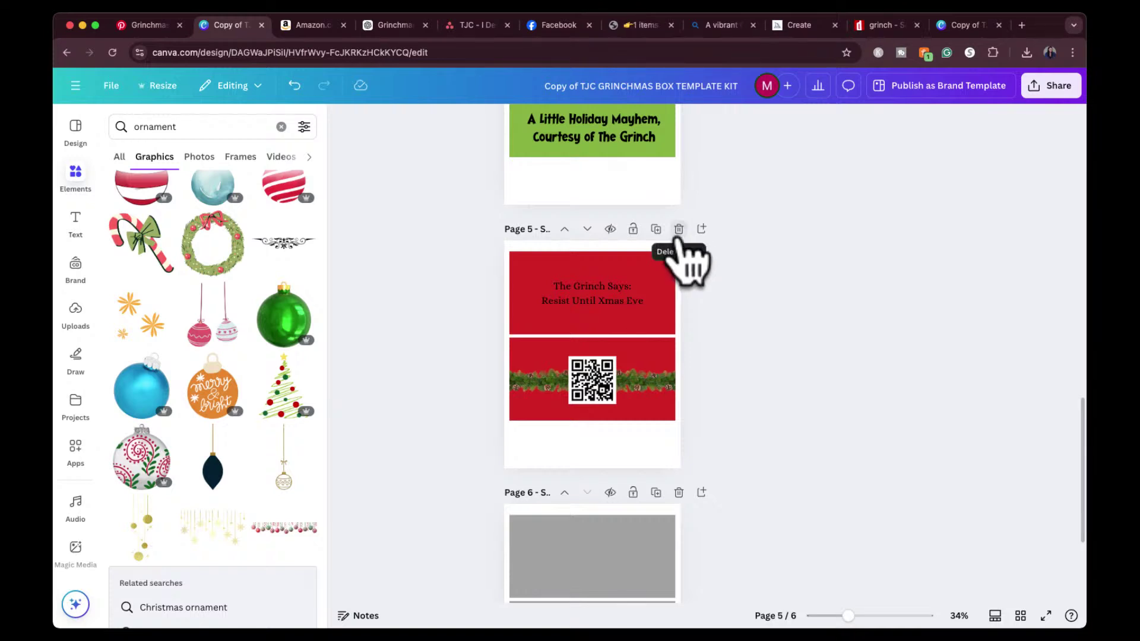
{"action": "scroll", "coordinate": [700, 326], "scroll_direction": "up", "scroll_amount": 3}
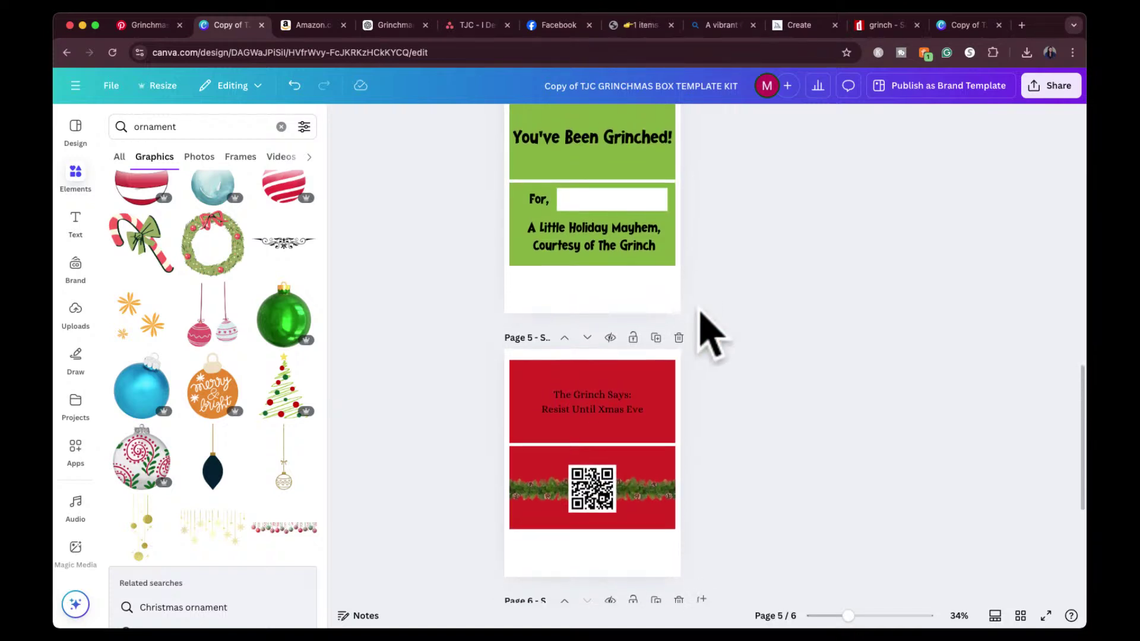
Copy the garland from the red QR code label to the lower pink side label on page 2, behind its white box.
{"action": "left_click", "coordinate": [643, 482]}
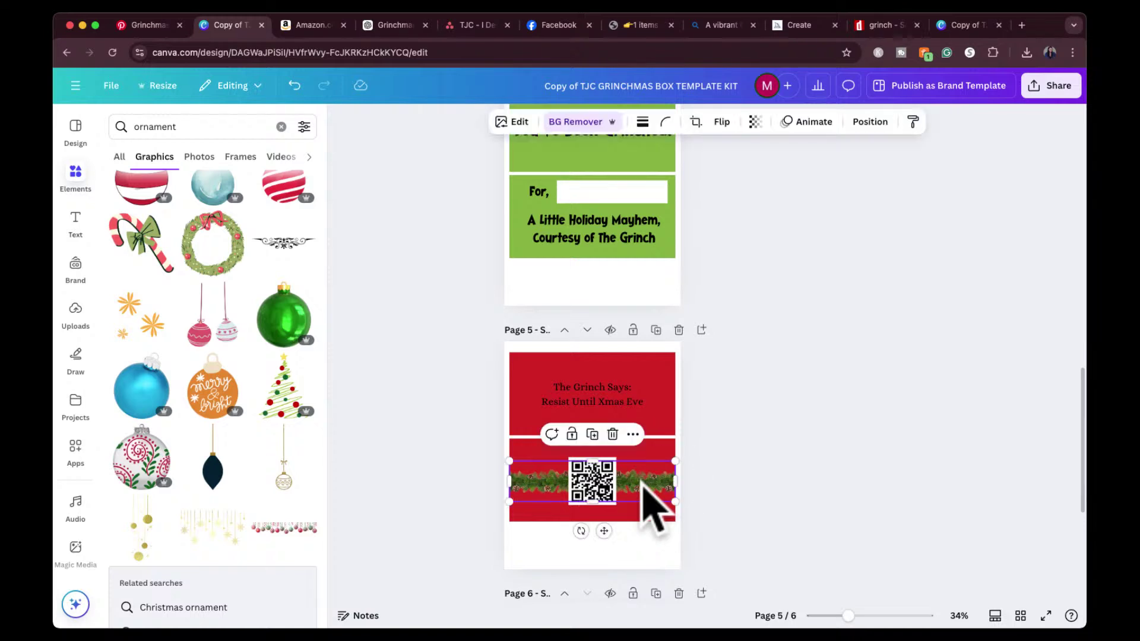
{"action": "scroll", "coordinate": [713, 338], "scroll_direction": "up", "scroll_amount": 10}
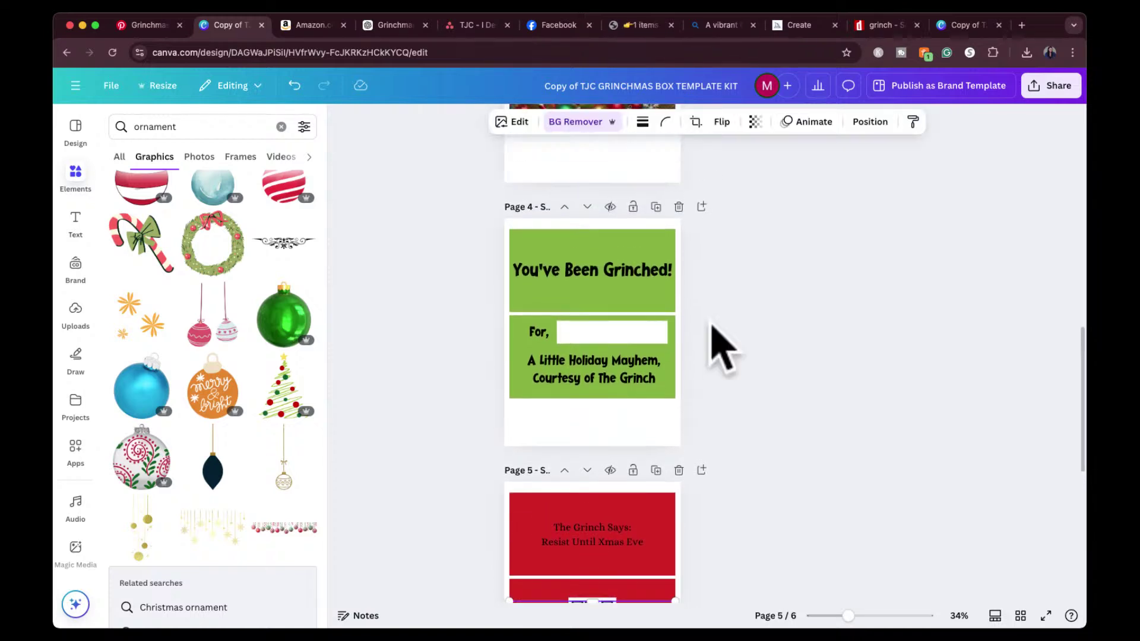
{"action": "scroll", "coordinate": [714, 326], "scroll_direction": "up", "scroll_amount": 4}
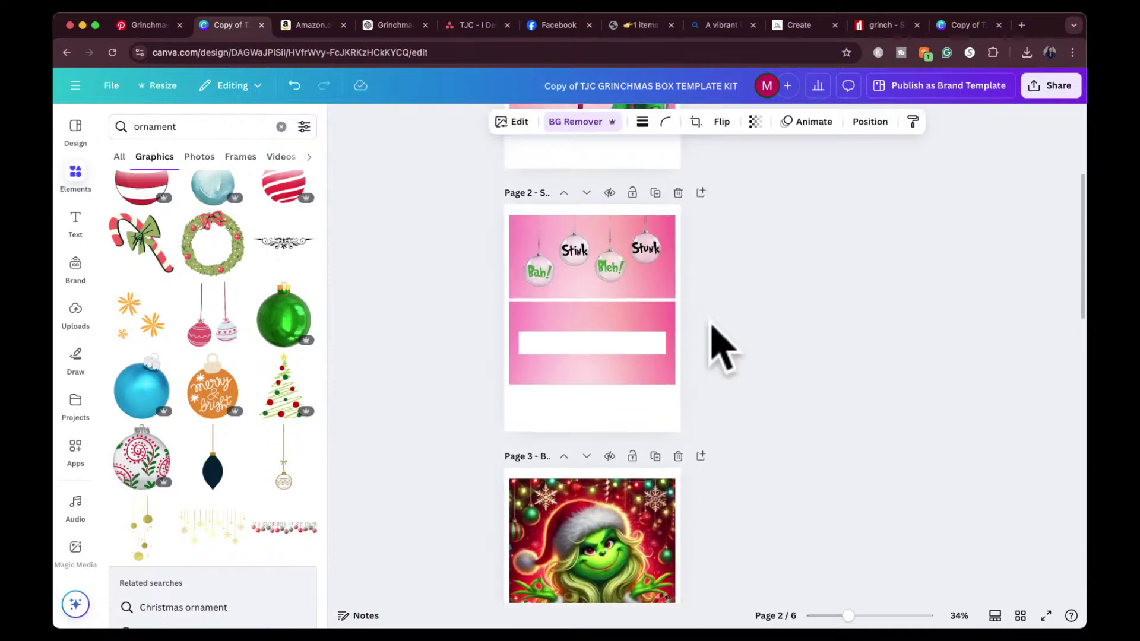
{"action": "left_click", "coordinate": [590, 345]}
{"action": "left_click", "coordinate": [585, 333]}
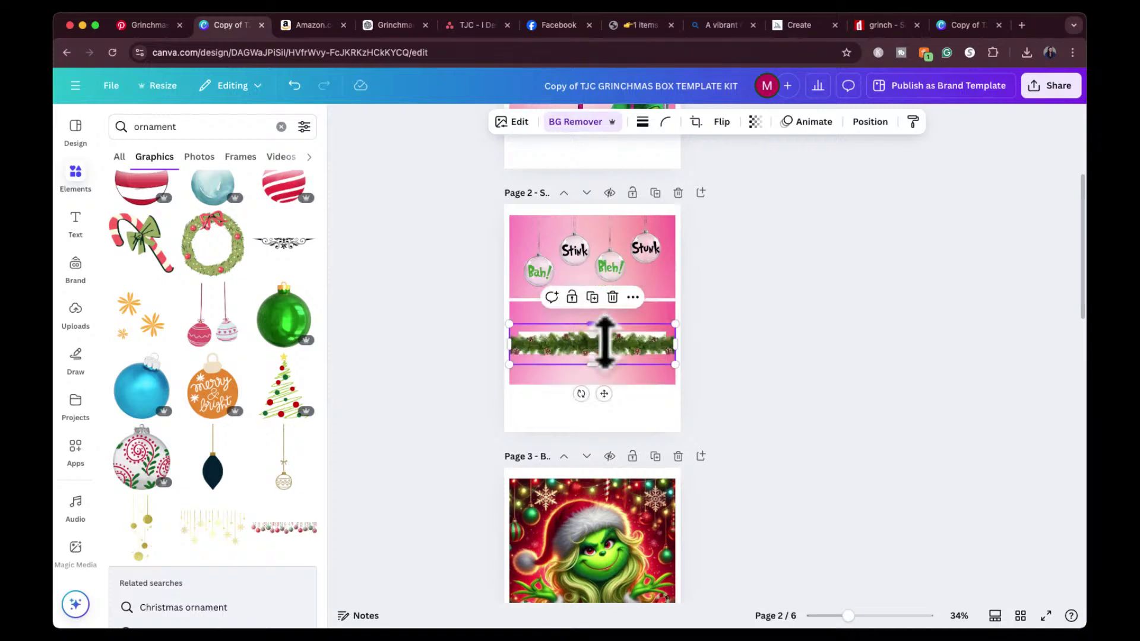
{"action": "left_click", "coordinate": [790, 344]}
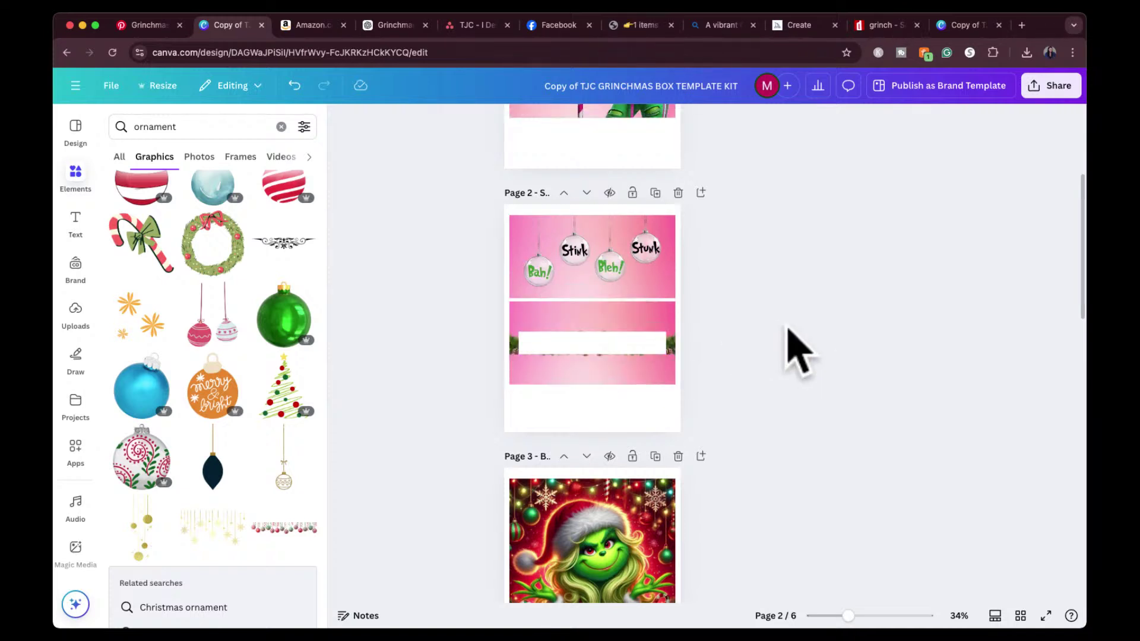
Try the garland along the lower edge of the pink side label, and move it down to page 4 below the green labels.
{"action": "left_click_drag", "start_coordinate": [672, 341], "coordinate": [675, 383]}
{"action": "scroll", "coordinate": [764, 407], "scroll_direction": "down", "scroll_amount": 3}
{"action": "left_click_drag", "start_coordinate": [648, 270], "coordinate": [636, 542]}
{"action": "scroll", "coordinate": [776, 542], "scroll_direction": "down", "scroll_amount": 4}
{"action": "left_click_drag", "start_coordinate": [636, 301], "coordinate": [630, 556]}
{"action": "scroll", "coordinate": [775, 516], "scroll_direction": "down", "scroll_amount": 5}
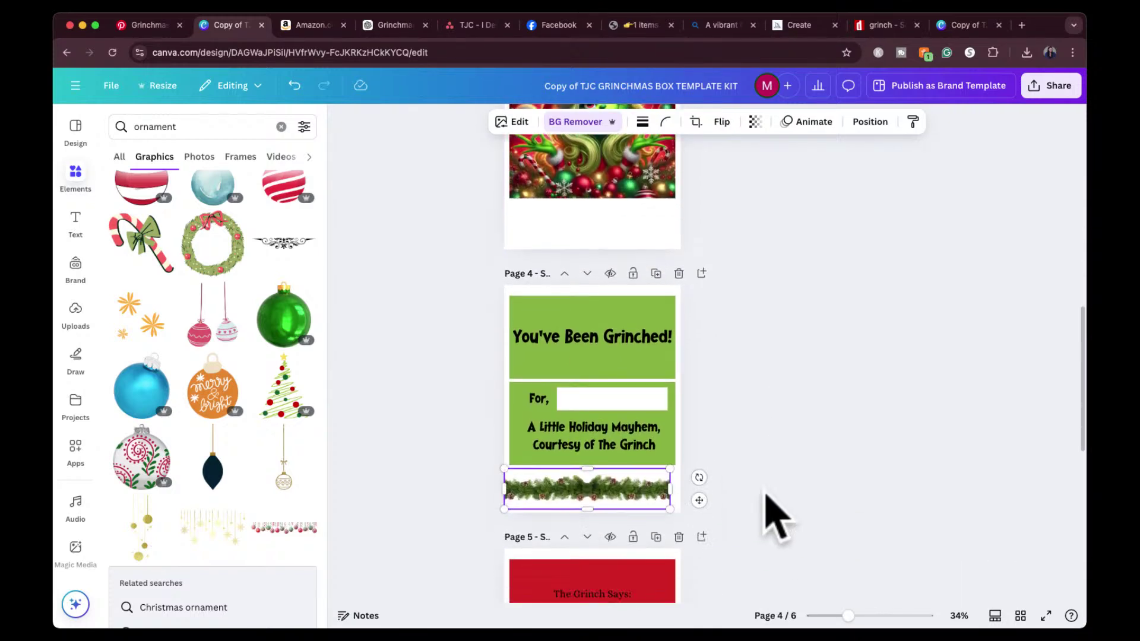
Try the garland along the bottom edge of the lower green side label on page 4, and delete it.
{"action": "left_click_drag", "start_coordinate": [636, 268], "coordinate": [635, 177]}
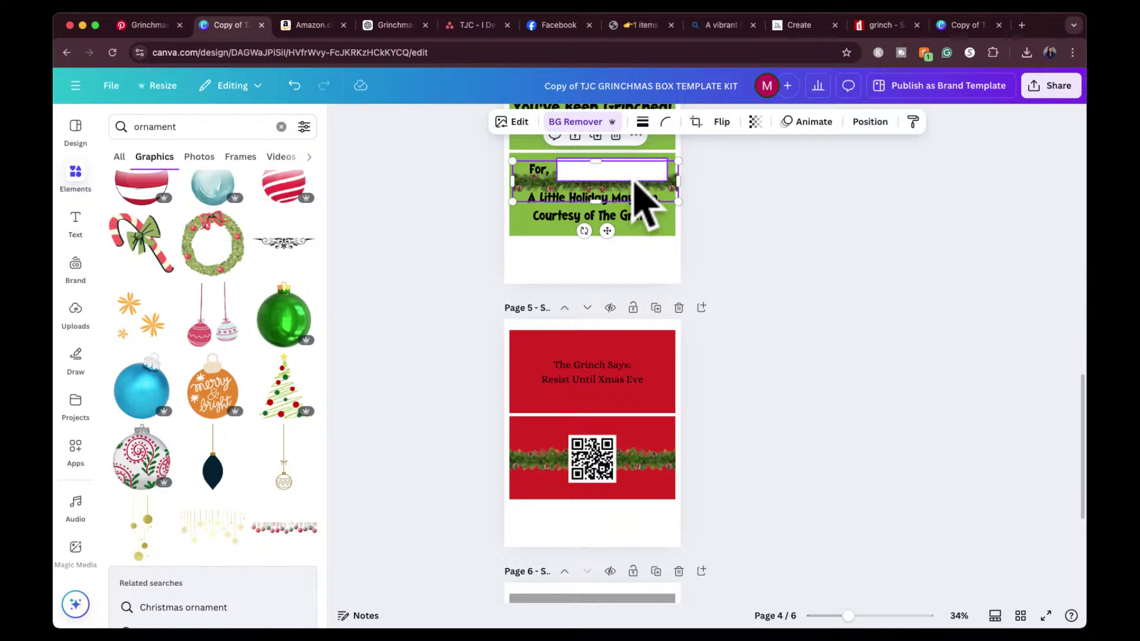
{"action": "left_click_drag", "start_coordinate": [674, 182], "coordinate": [677, 233]}
{"action": "left_click", "coordinate": [756, 247]}
{"action": "scroll", "coordinate": [760, 247], "scroll_direction": "up", "scroll_amount": 2}
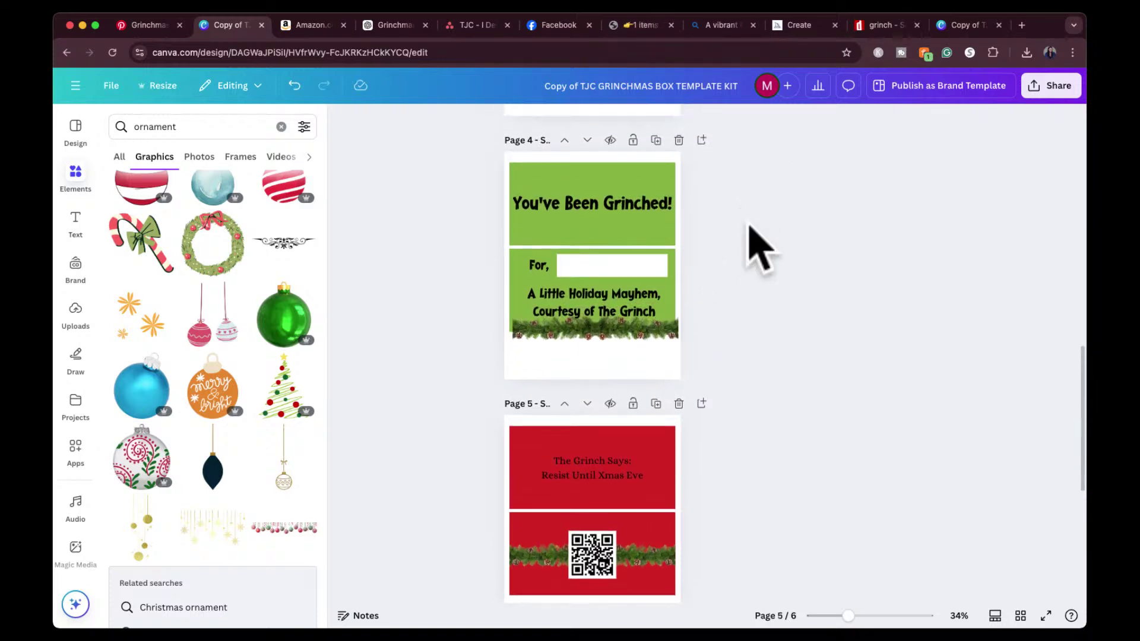
{"action": "left_click", "coordinate": [604, 341]}
{"action": "key", "text": "Delete"}
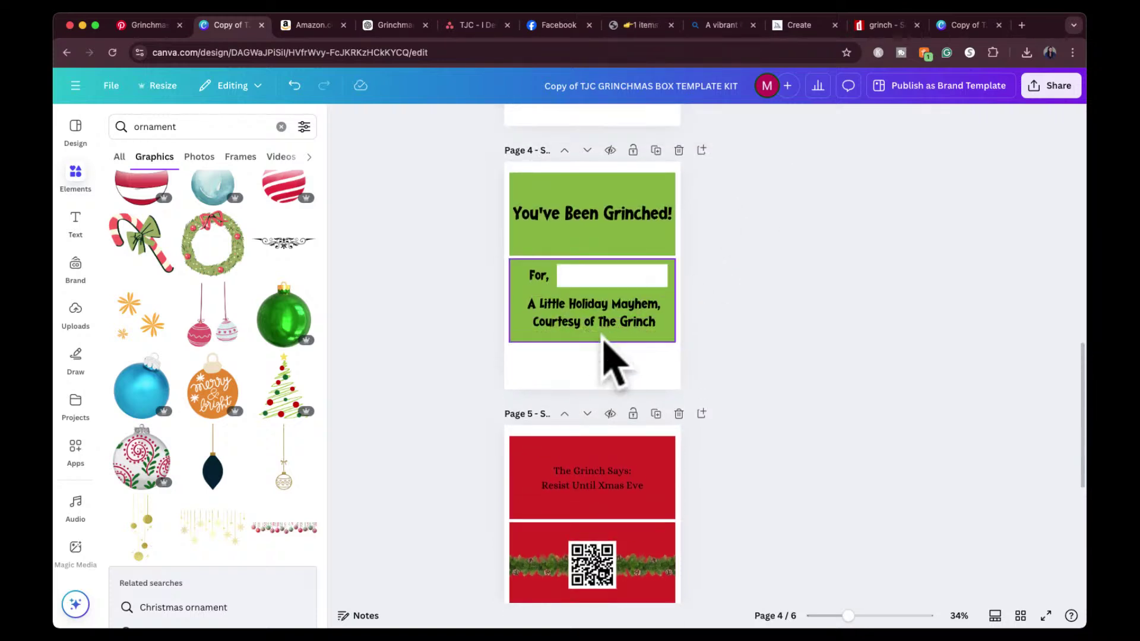
Delete page 5, the red side labels with the QR code.
{"action": "left_click", "coordinate": [679, 414]}
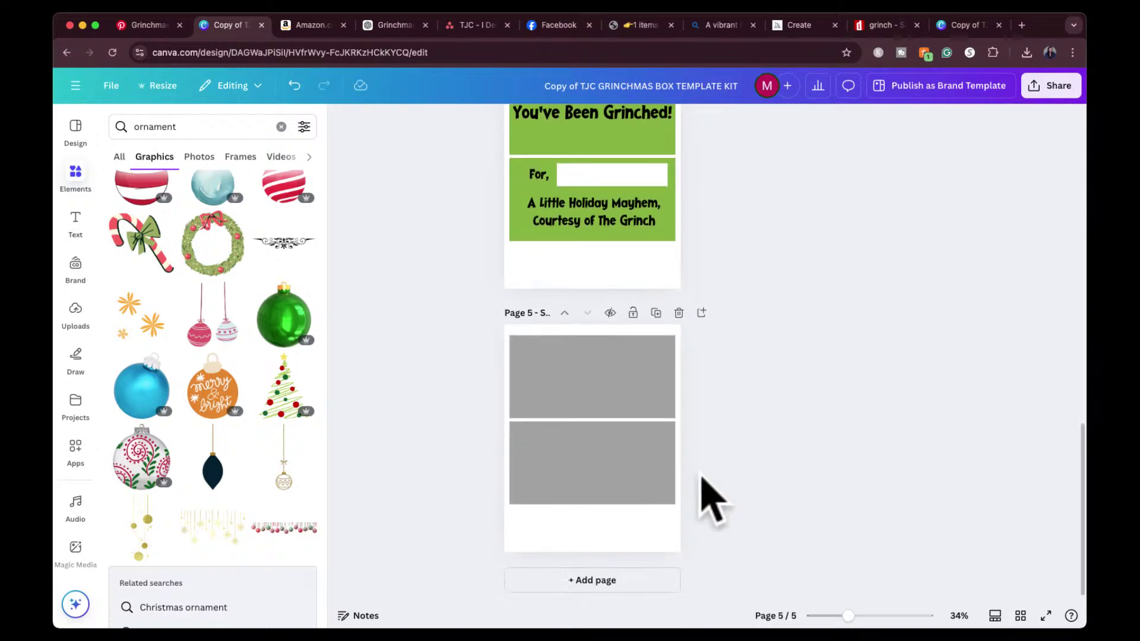
{"action": "scroll", "coordinate": [713, 502], "scroll_direction": "up", "scroll_amount": 10}
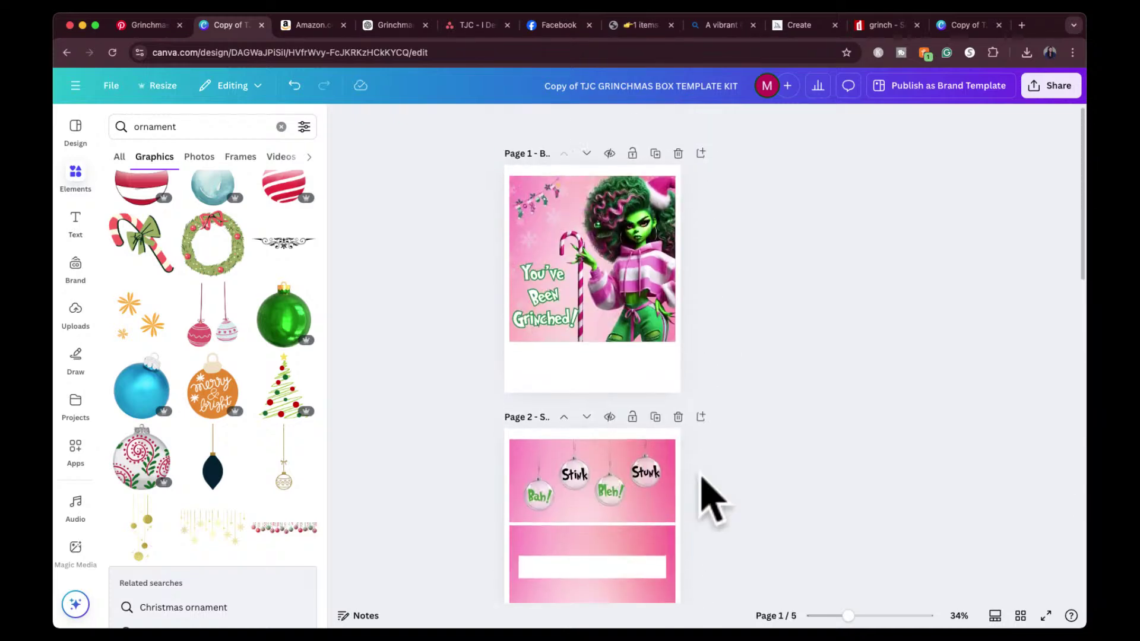
{"action": "scroll", "coordinate": [713, 502], "scroll_direction": "down", "scroll_amount": 15}
Duplicate page 3, the red Grinch top label, and move the copy below the green side labels page.
{"action": "scroll", "coordinate": [713, 502], "scroll_direction": "up", "scroll_amount": 7}
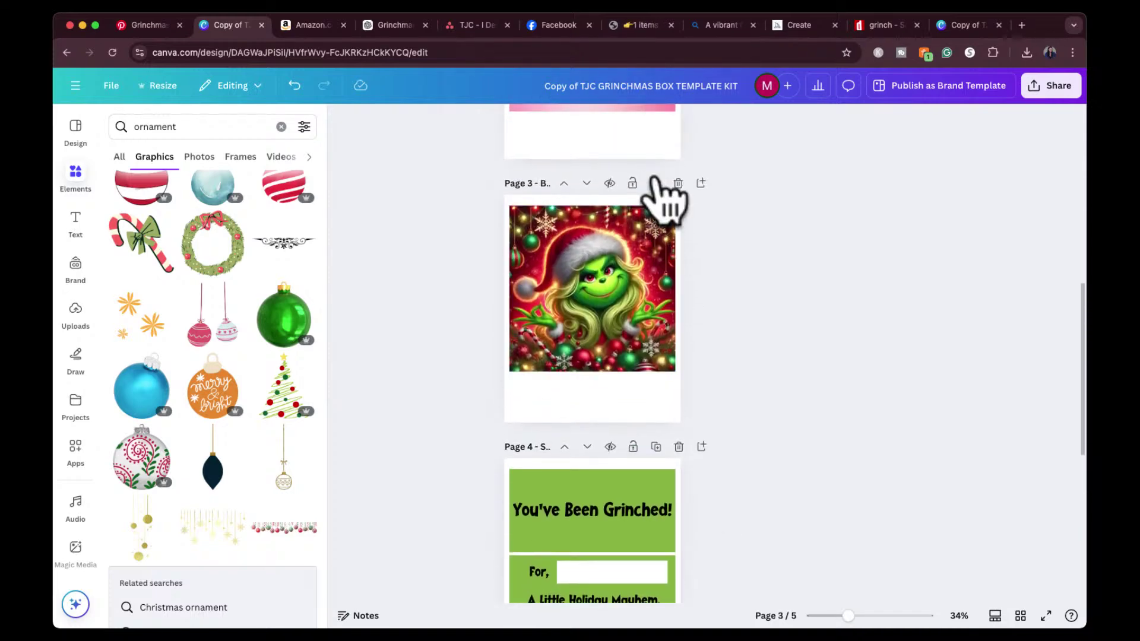
{"action": "left_click", "coordinate": [654, 183]}
{"action": "scroll", "coordinate": [742, 297], "scroll_direction": "down", "scroll_amount": 1}
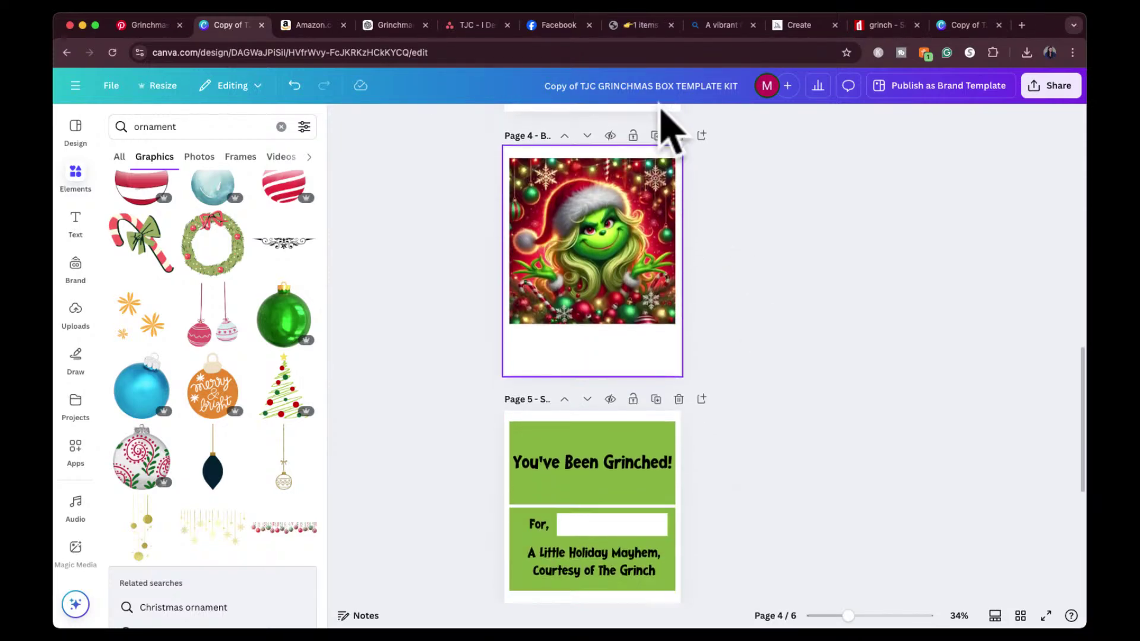
{"action": "left_click", "coordinate": [587, 136]}
Delete the Grinch picture from the duplicated top label on page 5.
{"action": "scroll", "coordinate": [819, 306], "scroll_direction": "down", "scroll_amount": 4}
{"action": "left_click", "coordinate": [612, 196]}
{"action": "key", "text": "Delete"}
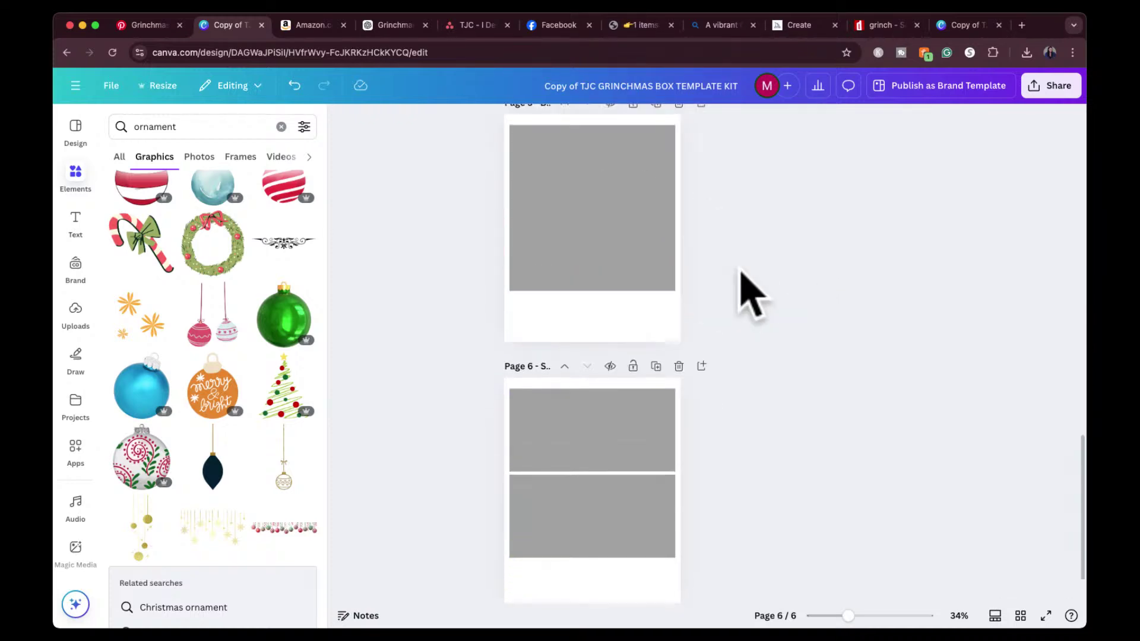
Review all six pages of the kit, from the pink top and side labels to the blank grey template pages.
{"action": "scroll", "coordinate": [743, 294], "scroll_direction": "up", "scroll_amount": 20}
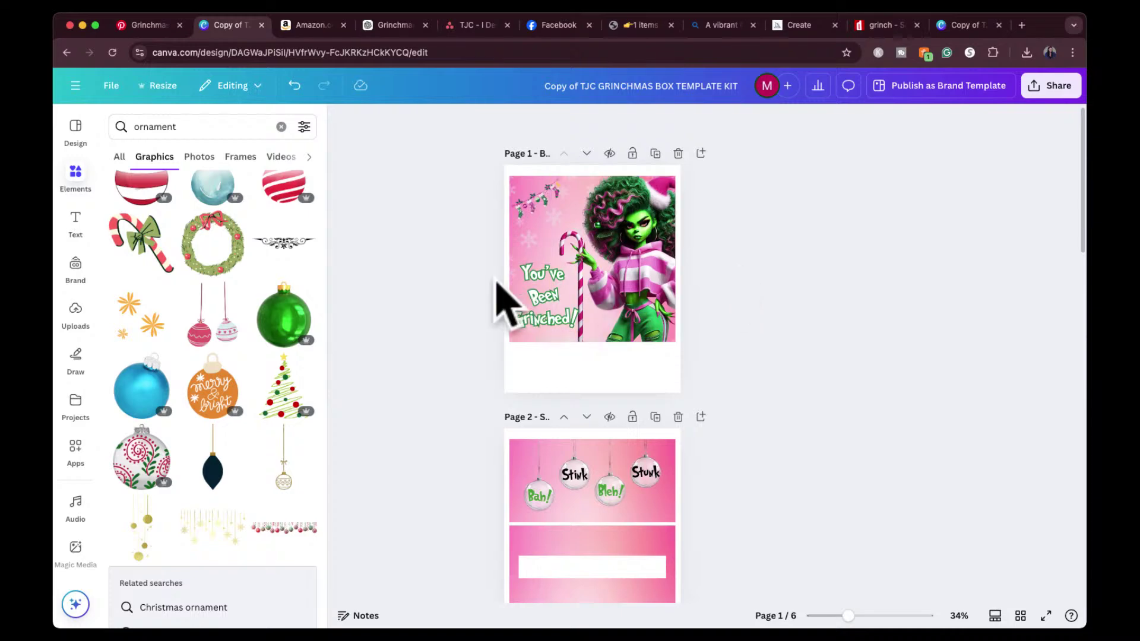
{"action": "scroll", "coordinate": [627, 512], "scroll_direction": "down", "scroll_amount": 8}
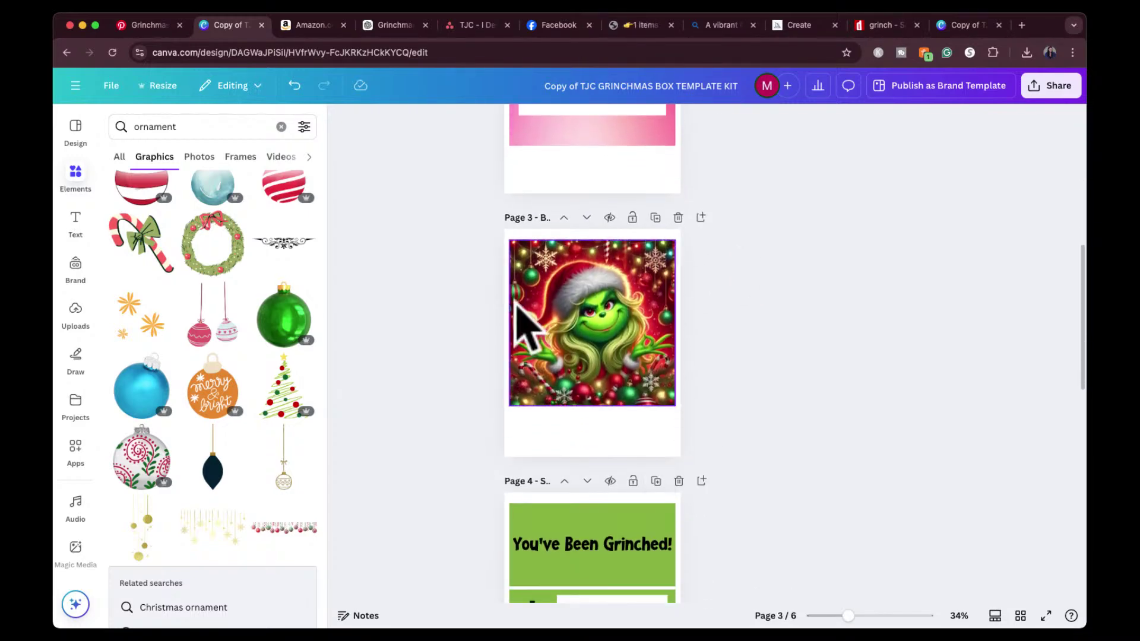
{"action": "scroll", "coordinate": [764, 412], "scroll_direction": "down", "scroll_amount": 4}
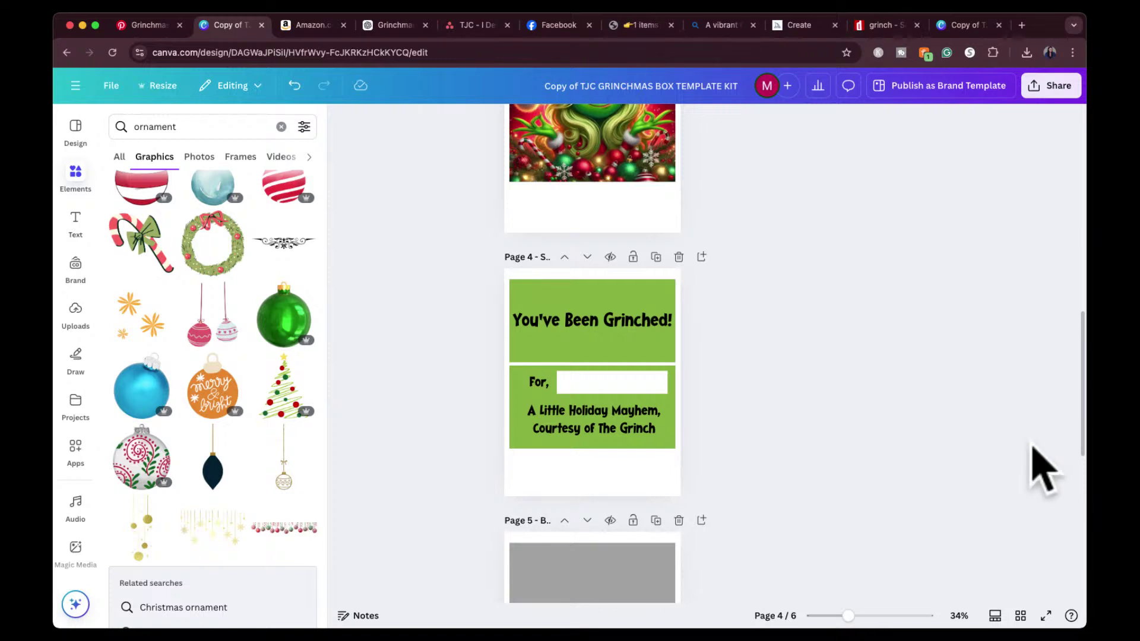
{"action": "scroll", "coordinate": [857, 377], "scroll_direction": "up", "scroll_amount": 4}
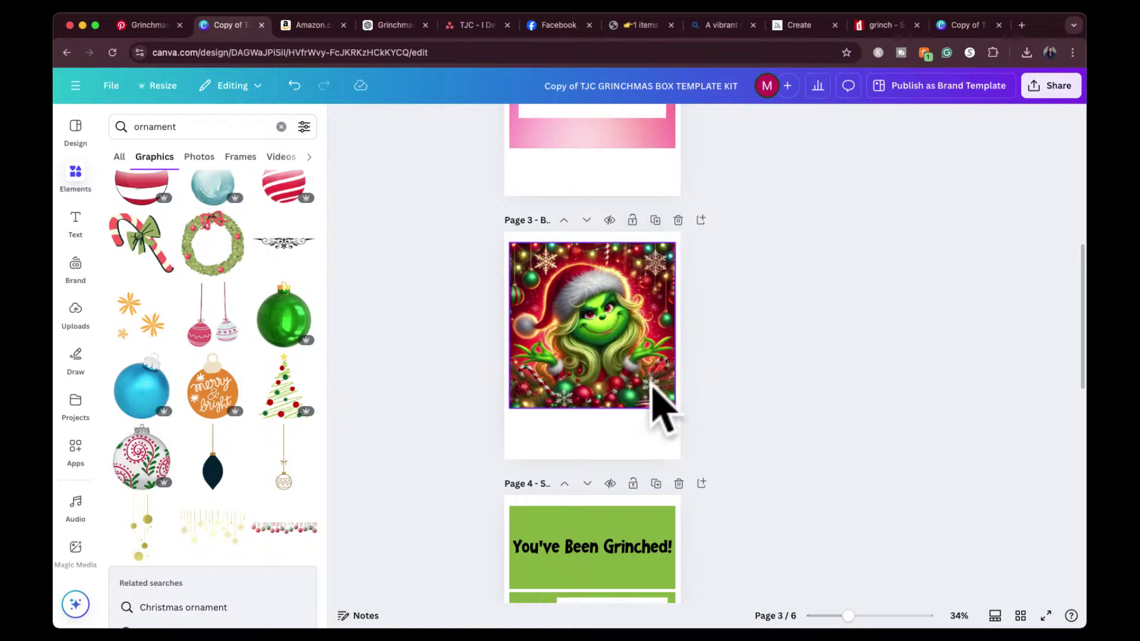
{"action": "scroll", "coordinate": [730, 428], "scroll_direction": "down", "scroll_amount": 2}
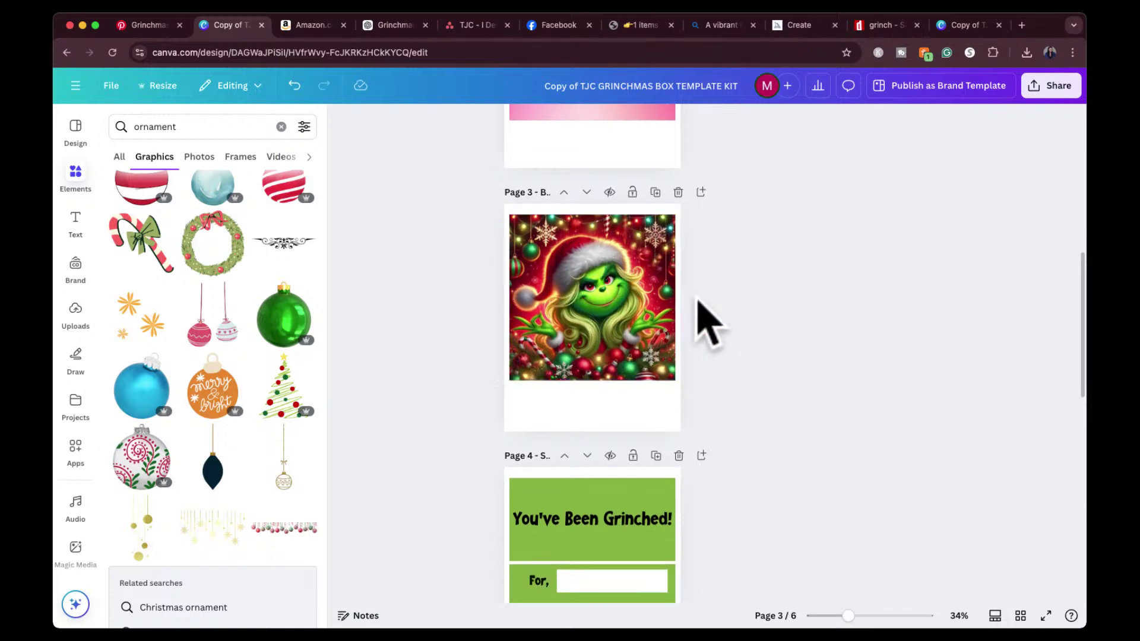
{"action": "scroll", "coordinate": [713, 336], "scroll_direction": "down", "scroll_amount": 10}
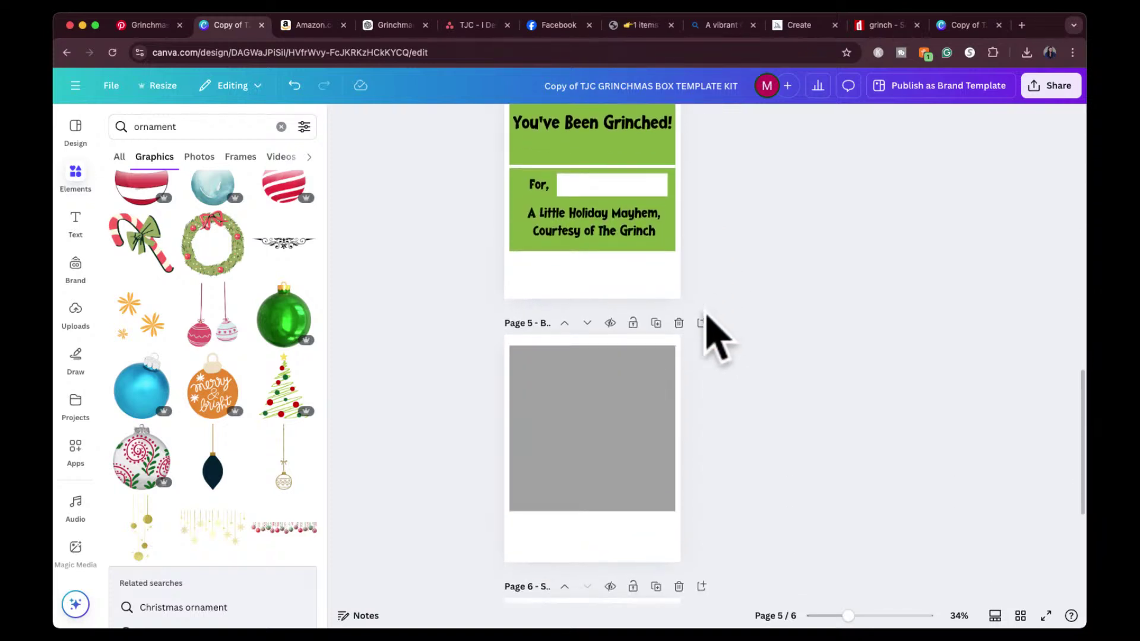
{"action": "scroll", "coordinate": [707, 320], "scroll_direction": "down", "scroll_amount": 7}
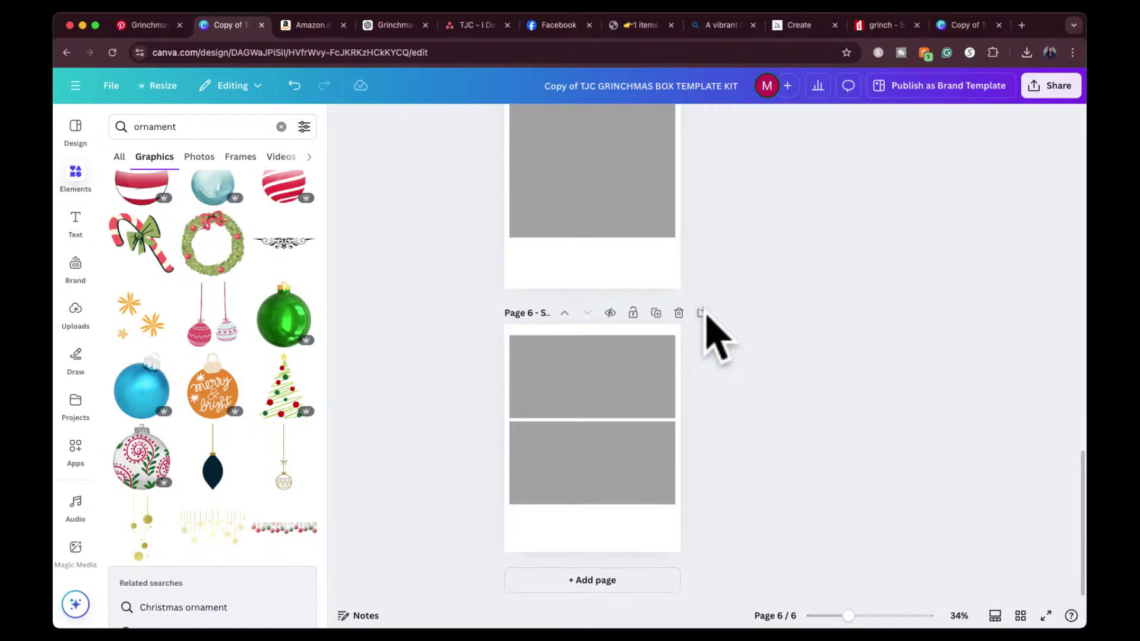
{"action": "scroll", "coordinate": [703, 324], "scroll_direction": "up", "scroll_amount": 20}
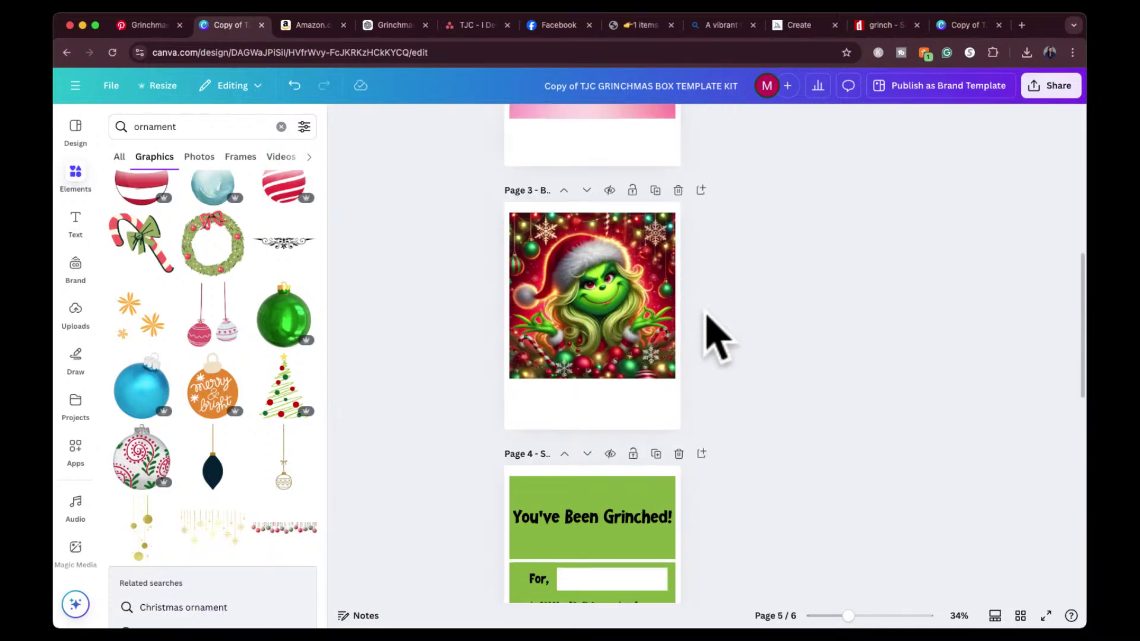
{"action": "scroll", "coordinate": [716, 339], "scroll_direction": "up", "scroll_amount": 8}
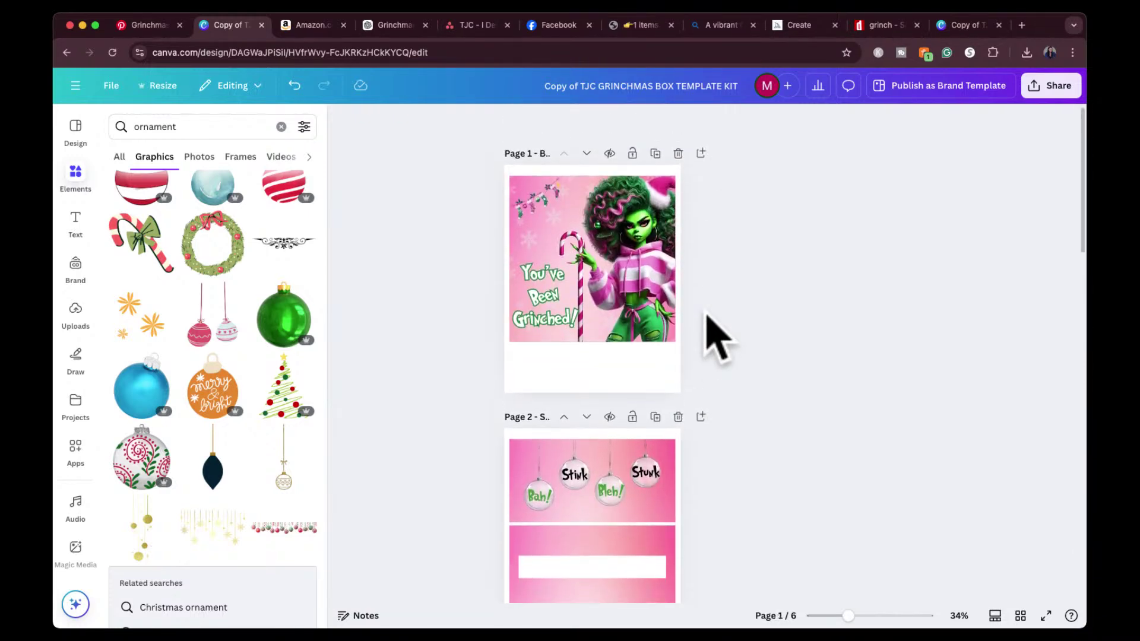
{"action": "scroll", "coordinate": [716, 338], "scroll_direction": "down", "scroll_amount": 1}
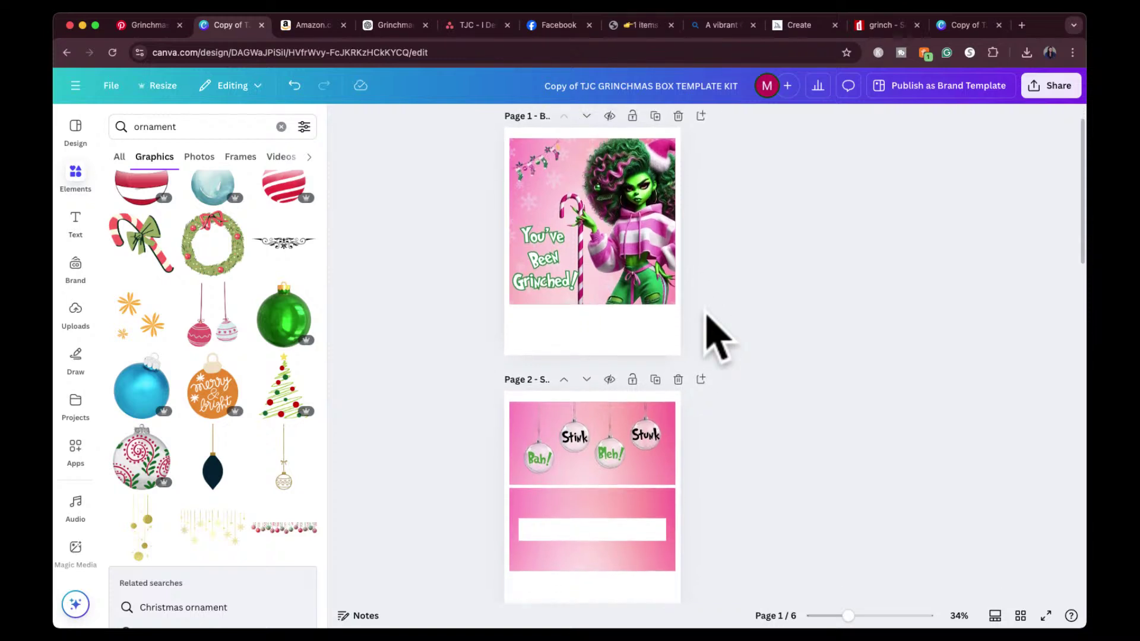
{"action": "scroll", "coordinate": [713, 333], "scroll_direction": "up", "scroll_amount": 1}
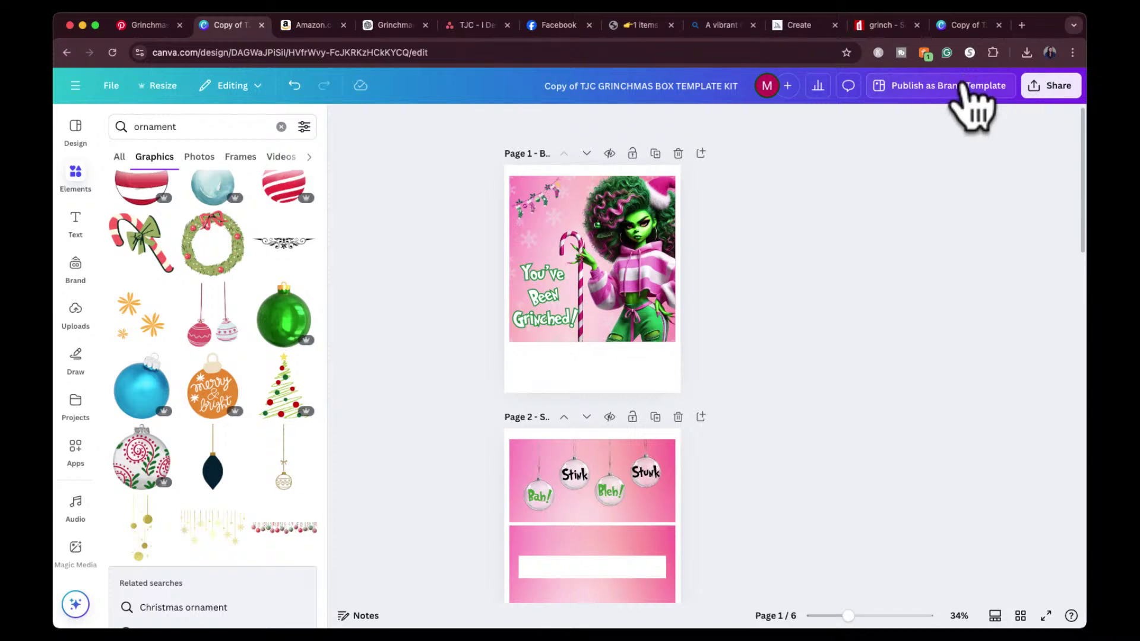
Create a public template link for the Grinchmas box kit design and copy it.
{"action": "left_click", "coordinate": [1036, 88]}
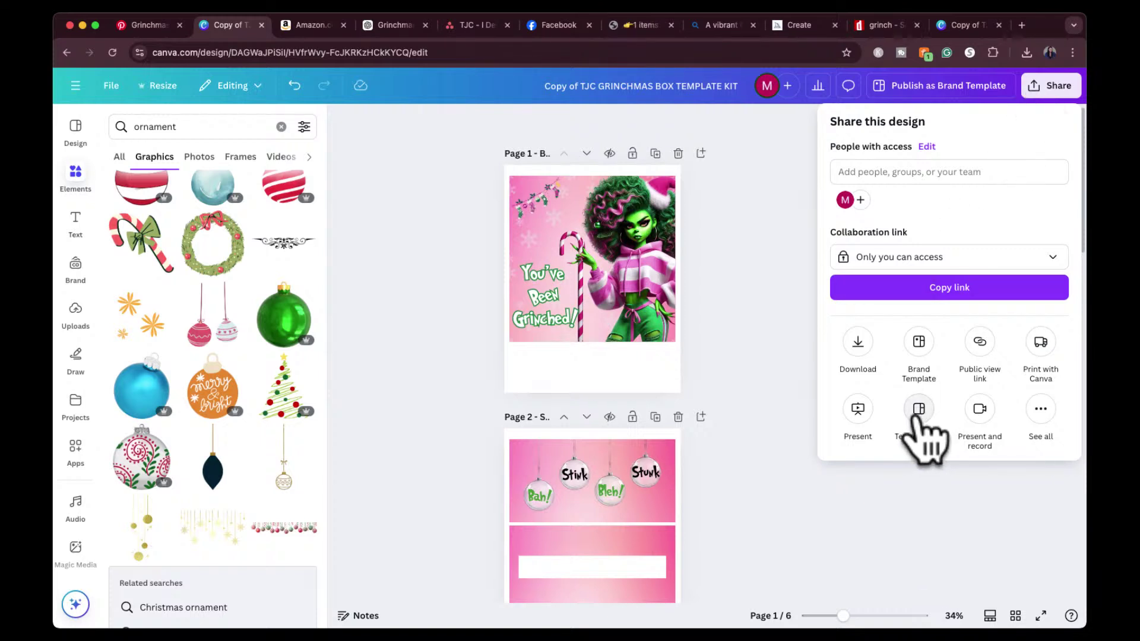
{"action": "left_click", "coordinate": [917, 411]}
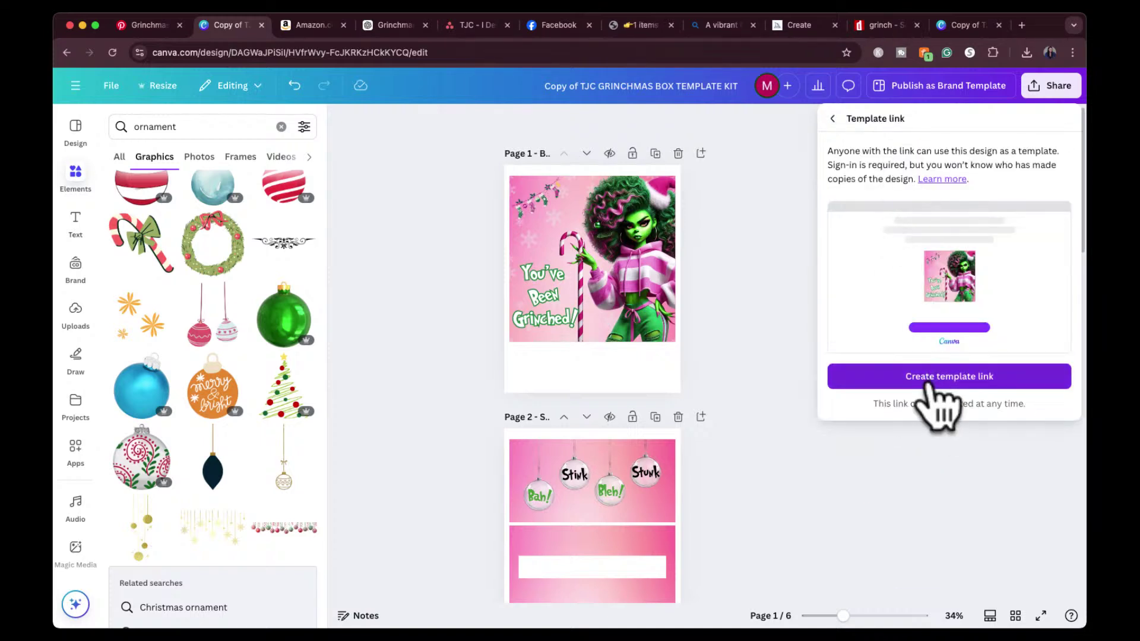
{"action": "left_click", "coordinate": [930, 383]}
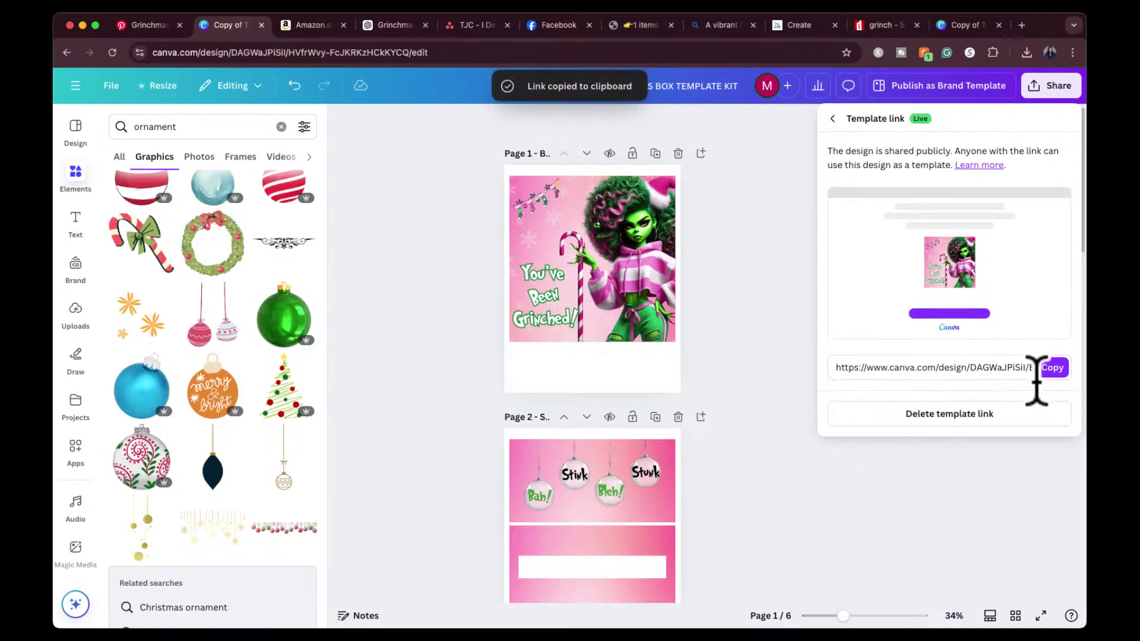
{"action": "left_click", "coordinate": [1051, 371]}
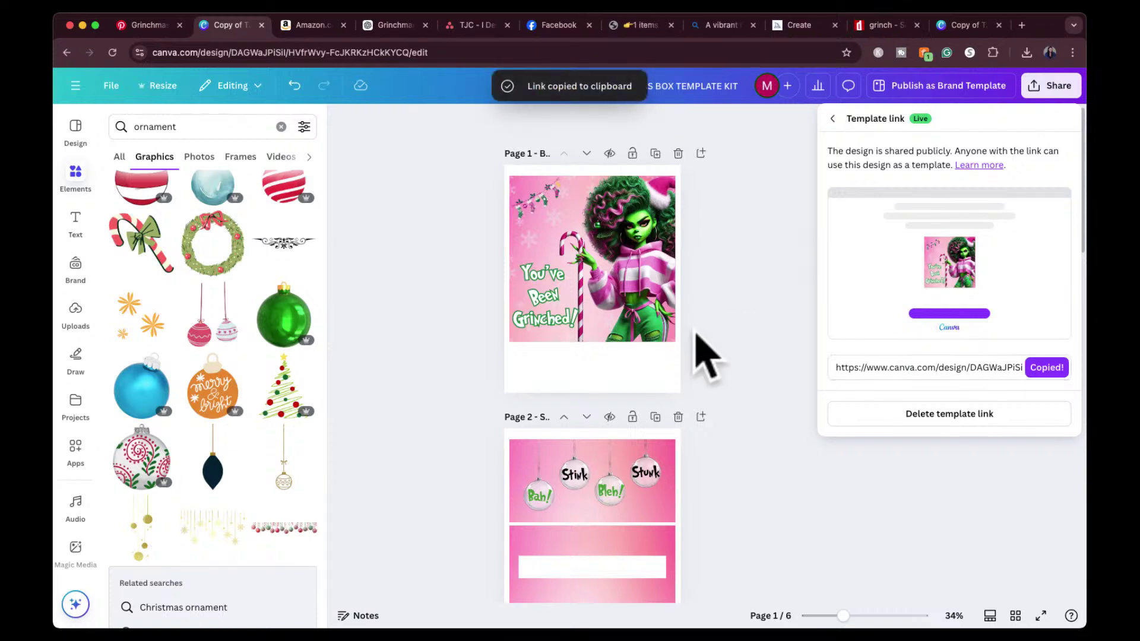
{"action": "left_click", "coordinate": [774, 336]}
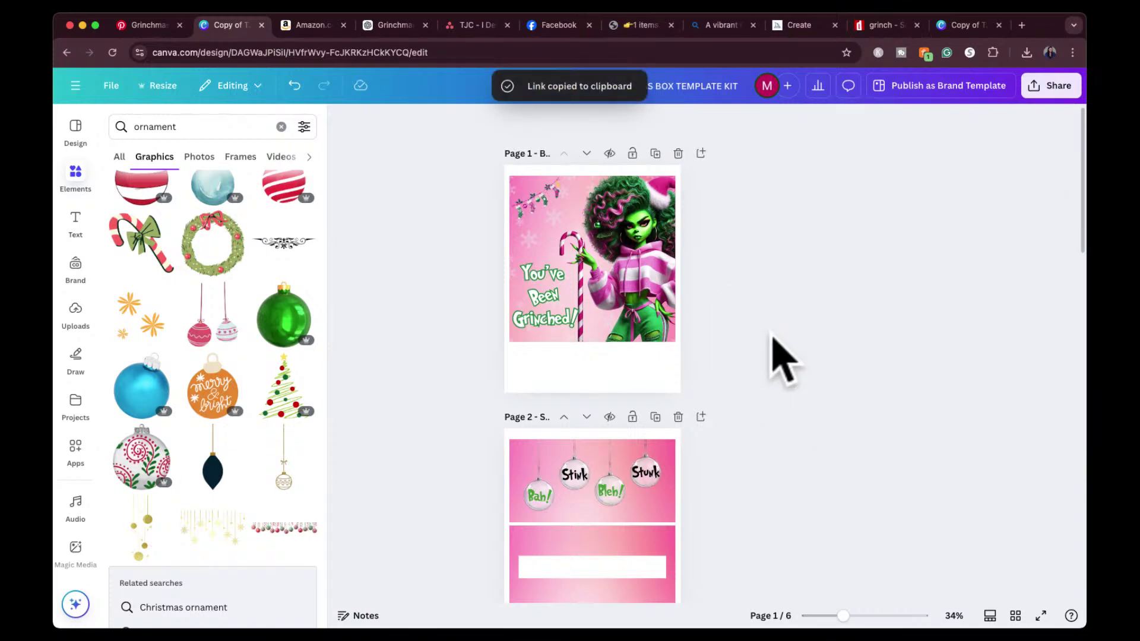
Delete the design's live template link, and collapse the ornament search results.
{"action": "left_click", "coordinate": [1043, 85]}
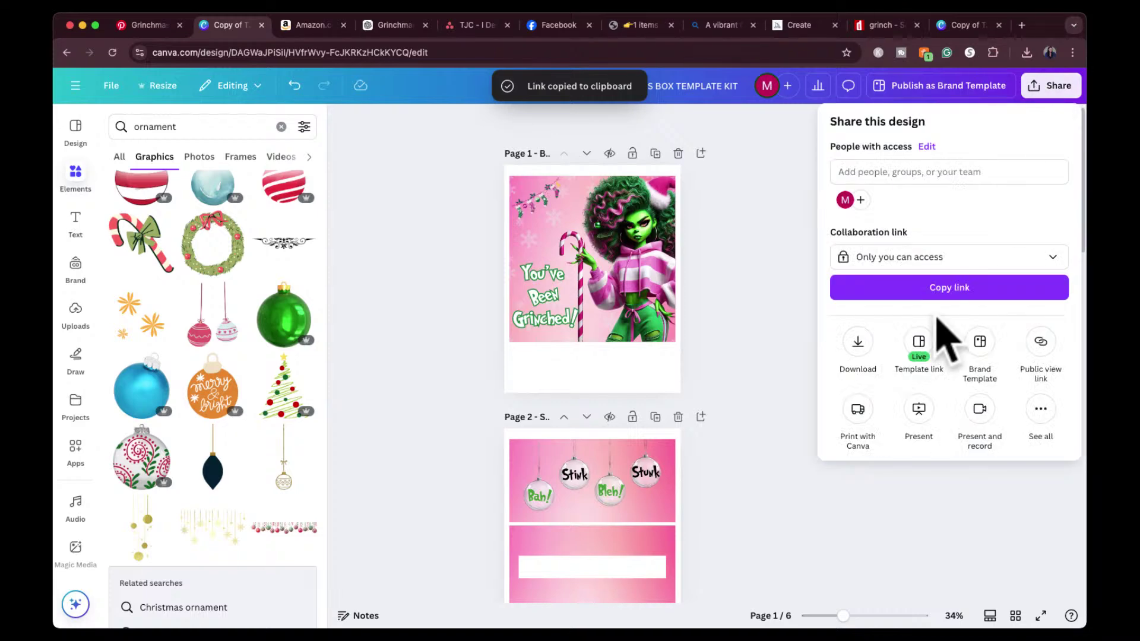
{"action": "left_click", "coordinate": [920, 350]}
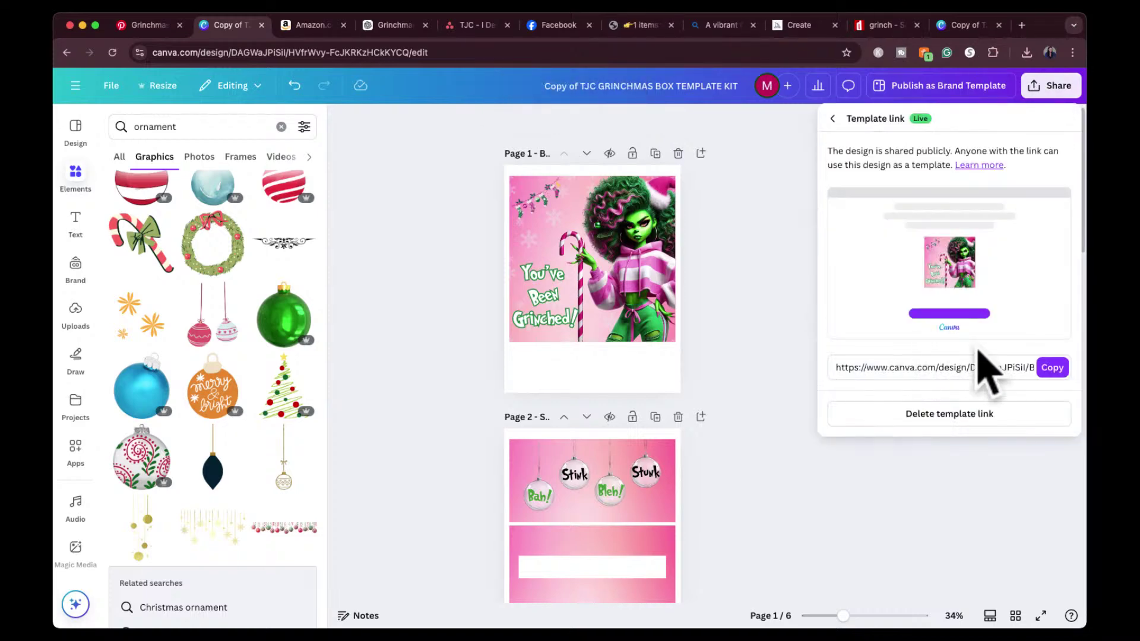
{"action": "left_click", "coordinate": [949, 414]}
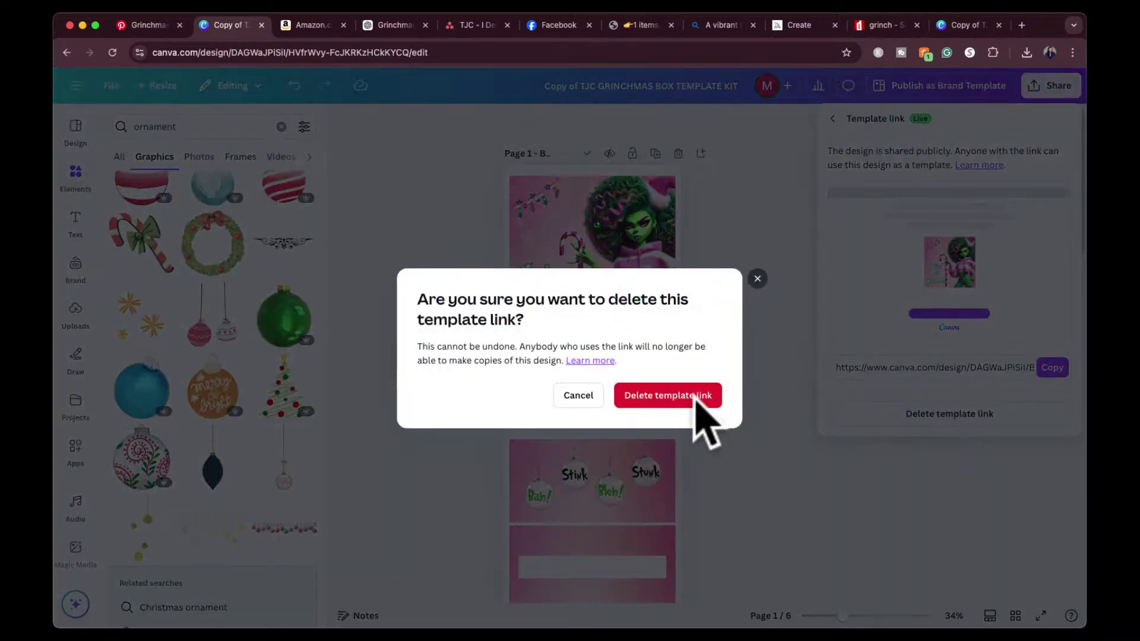
{"action": "left_click", "coordinate": [703, 404]}
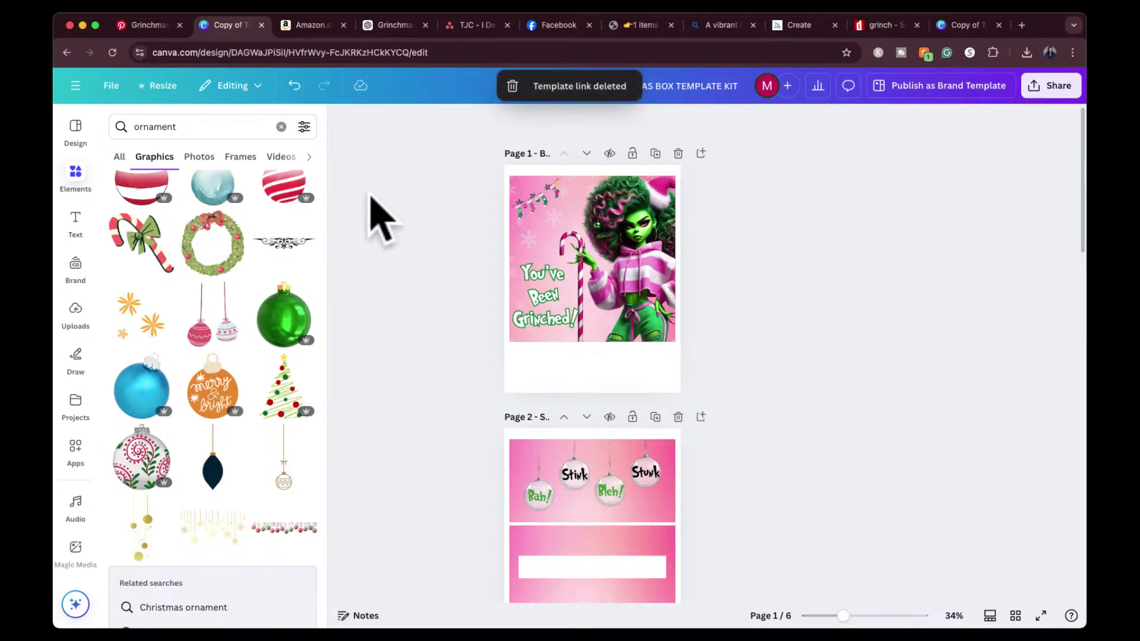
{"action": "left_click", "coordinate": [342, 125]}
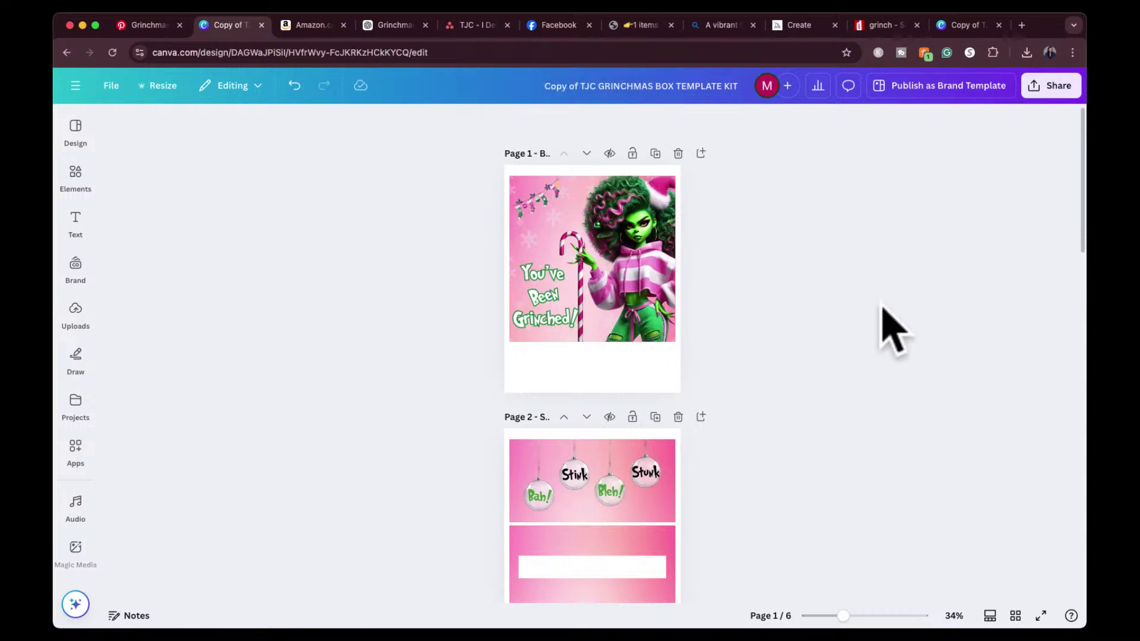
View the template link sharing option for the design, and close it without creating a link.
{"action": "left_click", "coordinate": [1060, 88]}
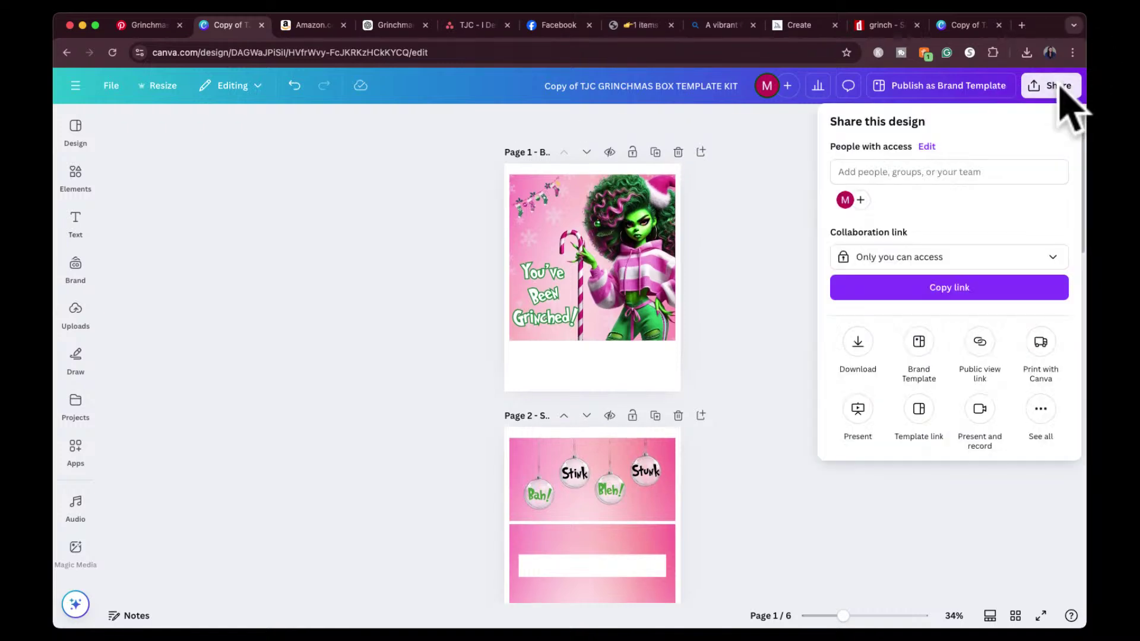
{"action": "left_click", "coordinate": [919, 410]}
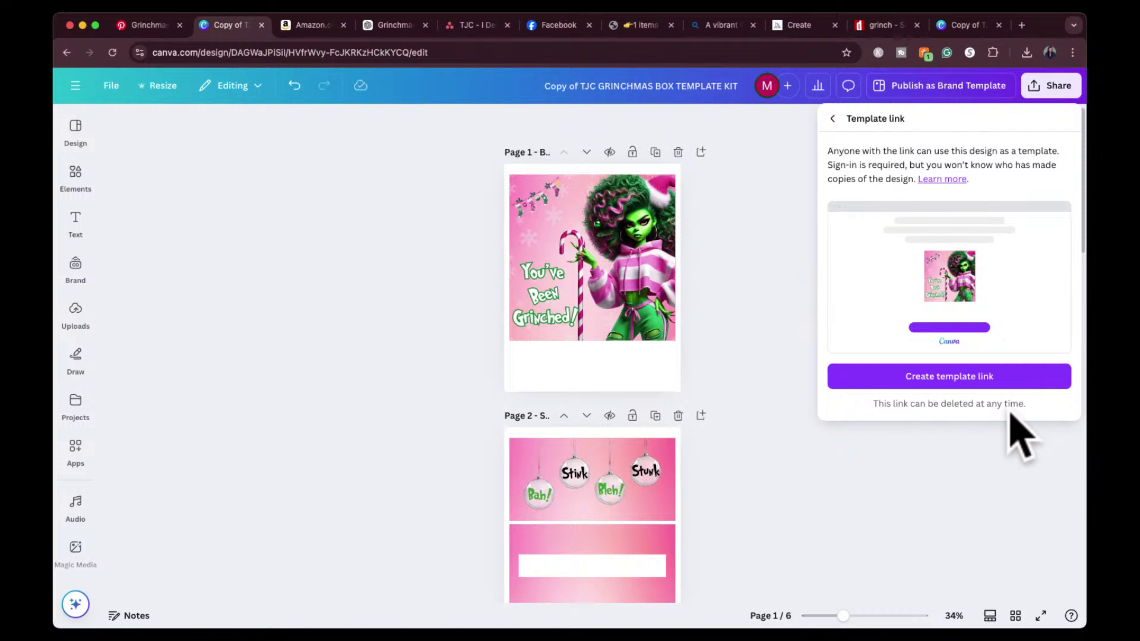
{"action": "left_click", "coordinate": [949, 504]}
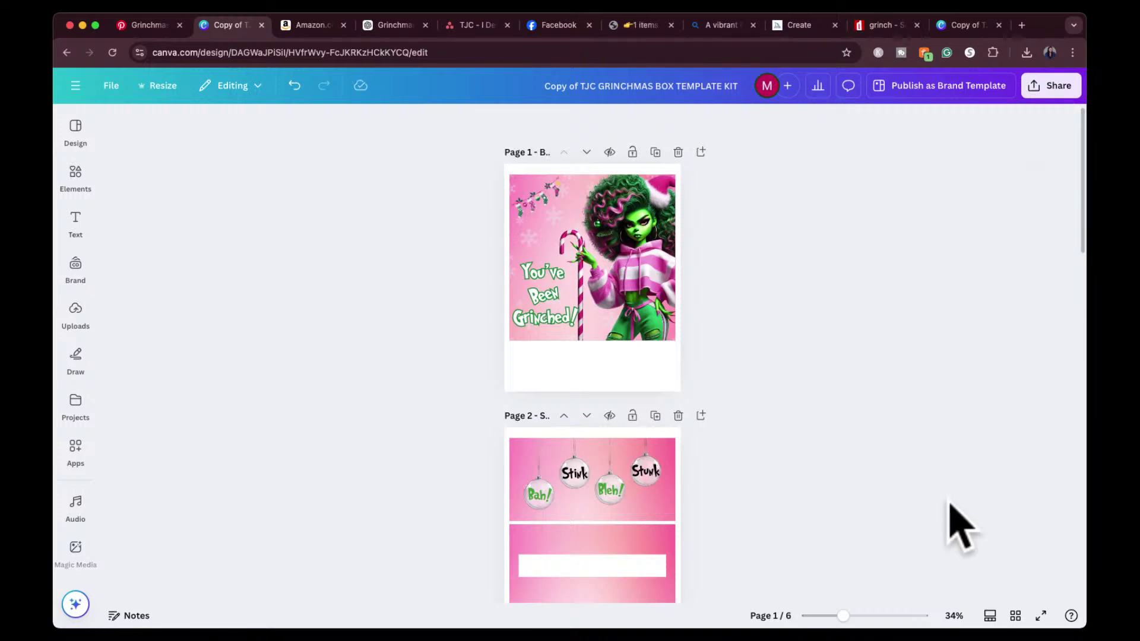
Look through the kit's pages down to the blank templates and return to the pink top label on page 1.
{"action": "scroll", "coordinate": [849, 350], "scroll_direction": "down", "scroll_amount": 5}
{"action": "scroll", "coordinate": [848, 350], "scroll_direction": "down", "scroll_amount": 10}
{"action": "scroll", "coordinate": [848, 350], "scroll_direction": "down", "scroll_amount": 4}
{"action": "scroll", "coordinate": [848, 350], "scroll_direction": "up", "scroll_amount": 6}
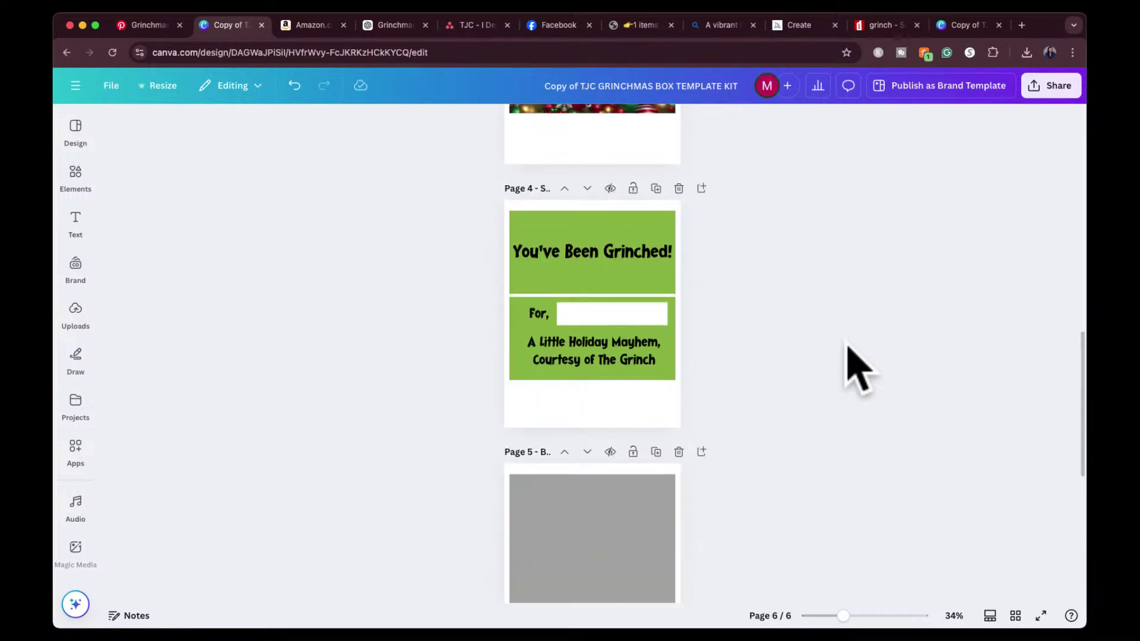
{"action": "scroll", "coordinate": [848, 349], "scroll_direction": "up", "scroll_amount": 6}
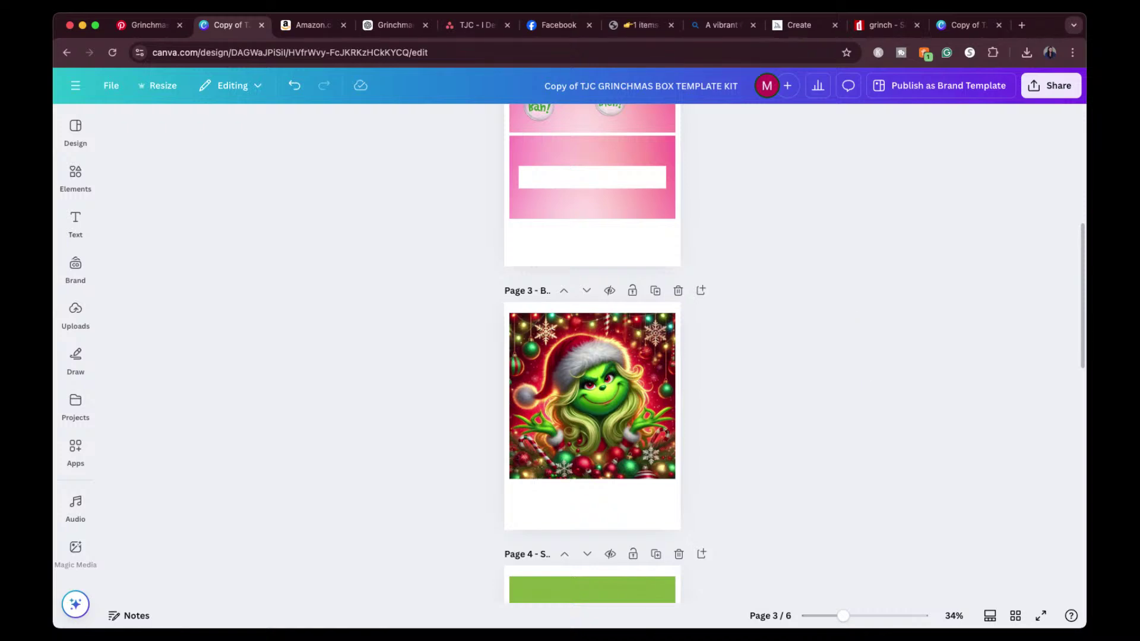
{"action": "scroll", "coordinate": [928, 275], "scroll_direction": "up", "scroll_amount": 5}
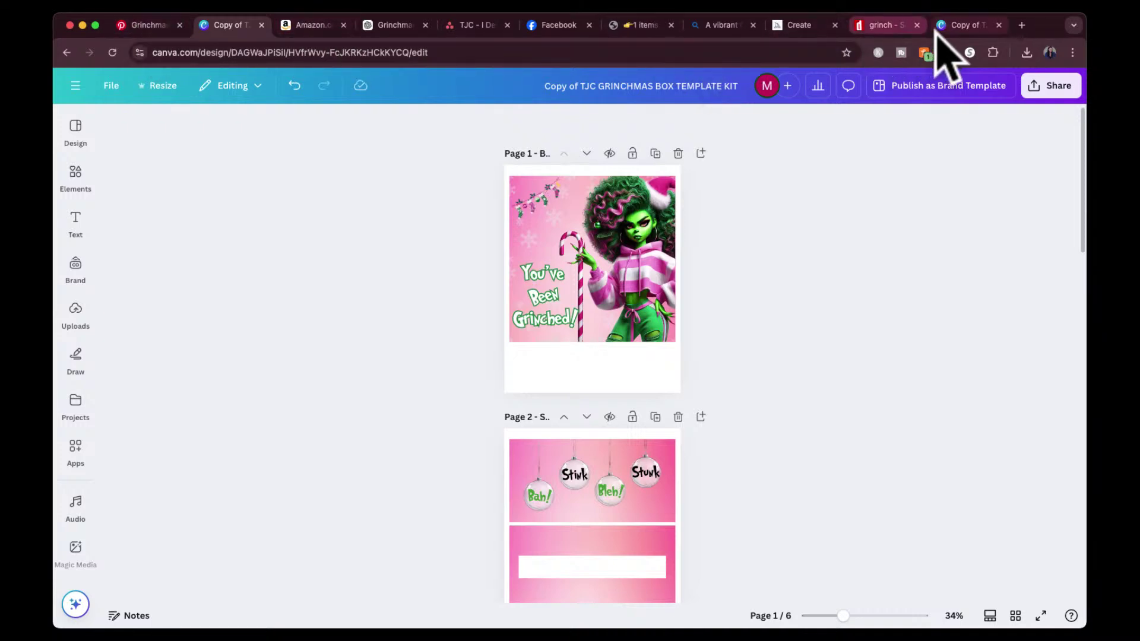
Check the Canva templates collection on The Jeune Creation store, and examine the label pages in the second open Canva copy of the kit.
{"action": "left_click", "coordinate": [634, 27]}
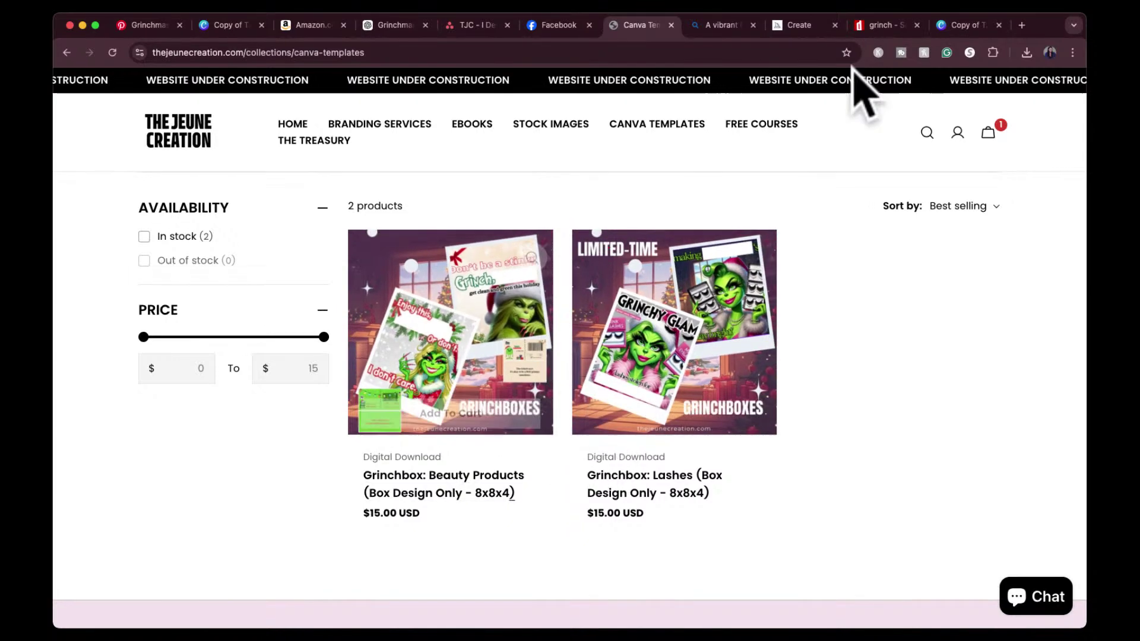
{"action": "left_click", "coordinate": [967, 26]}
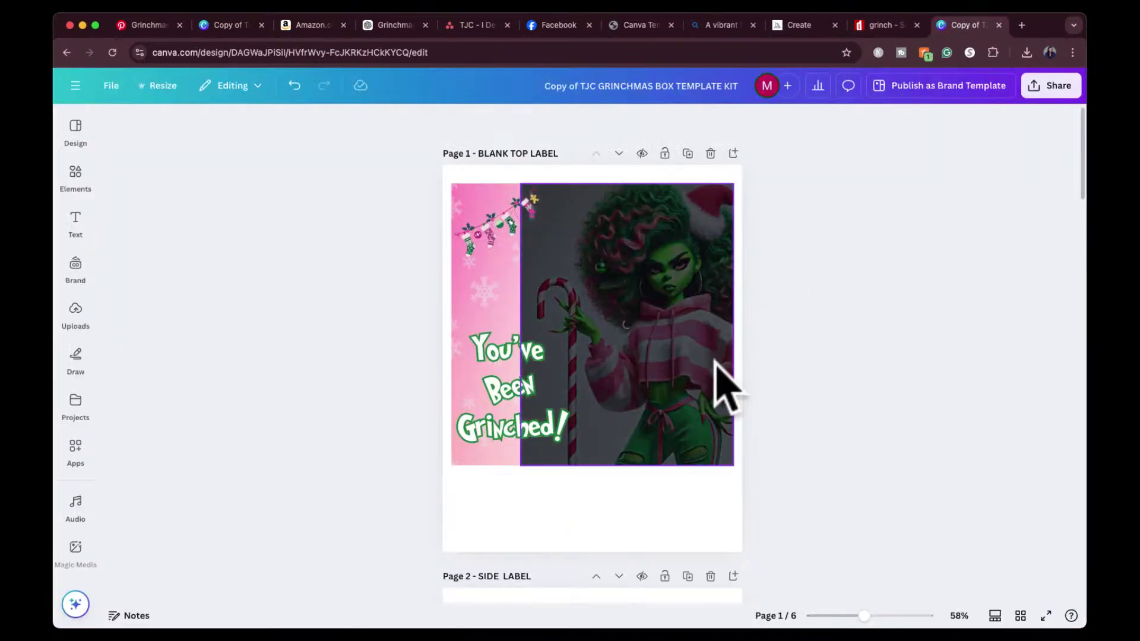
{"action": "scroll", "coordinate": [851, 369], "scroll_direction": "down", "scroll_amount": 8}
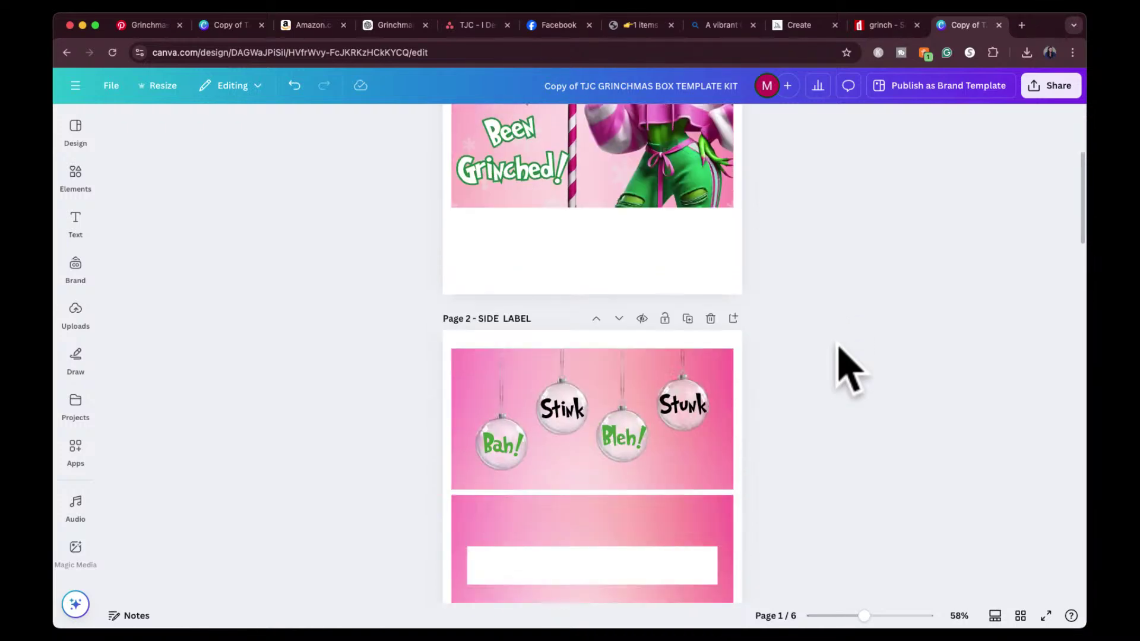
{"action": "scroll", "coordinate": [851, 369], "scroll_direction": "down", "scroll_amount": 15}
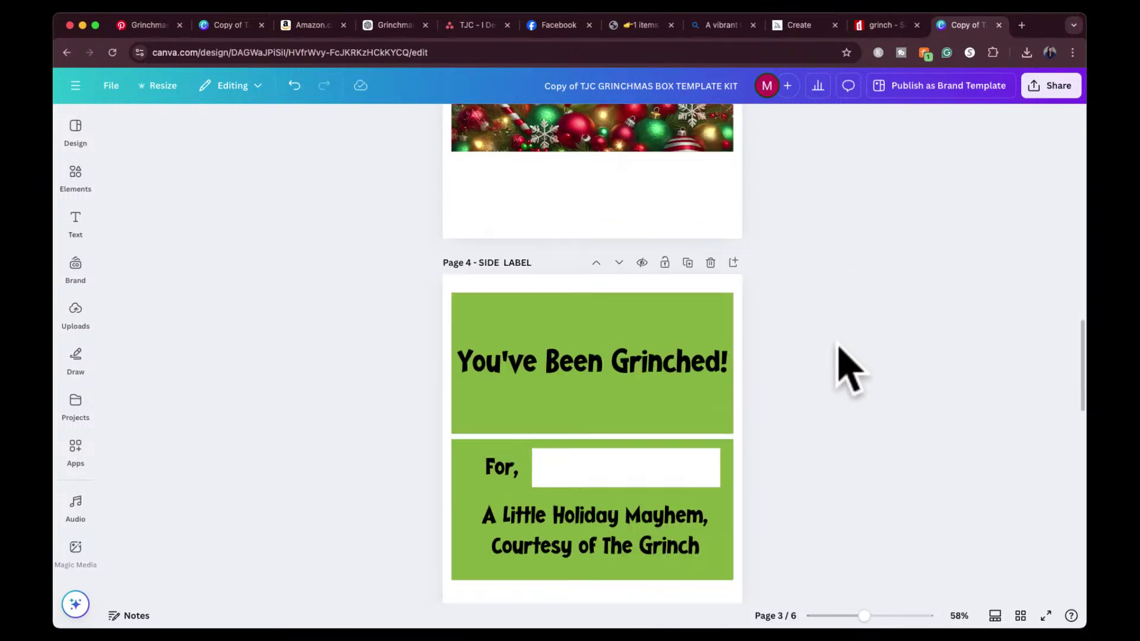
{"action": "scroll", "coordinate": [851, 369], "scroll_direction": "down", "scroll_amount": 10}
{"action": "scroll", "coordinate": [851, 369], "scroll_direction": "up", "scroll_amount": 5}
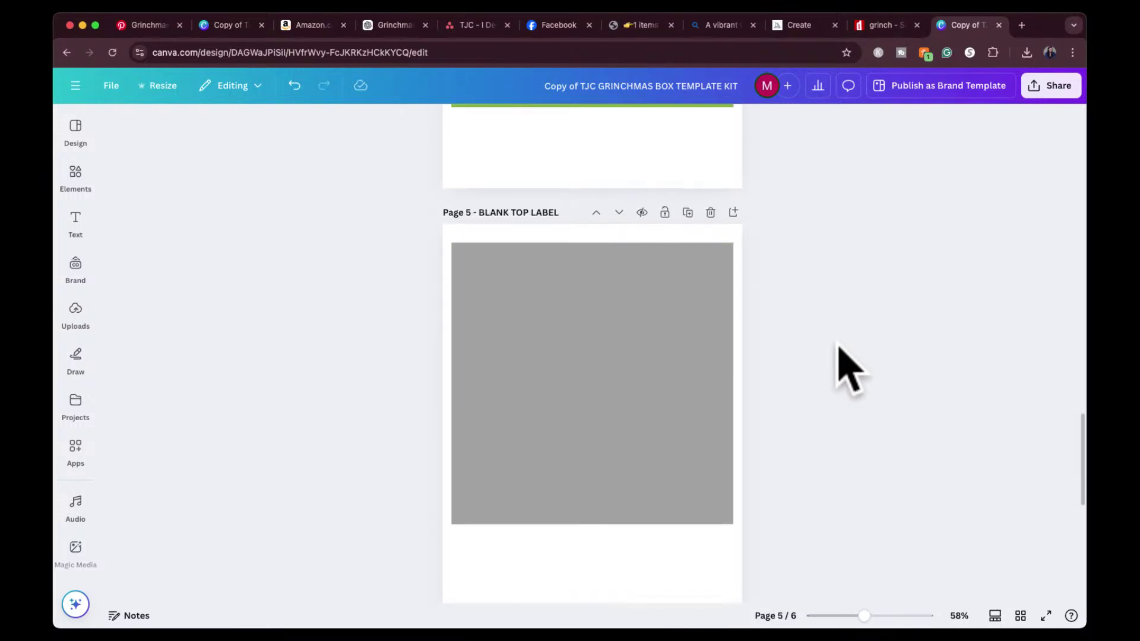
{"action": "scroll", "coordinate": [851, 369], "scroll_direction": "down", "scroll_amount": 5}
{"action": "scroll", "coordinate": [746, 438], "scroll_direction": "down", "scroll_amount": 5}
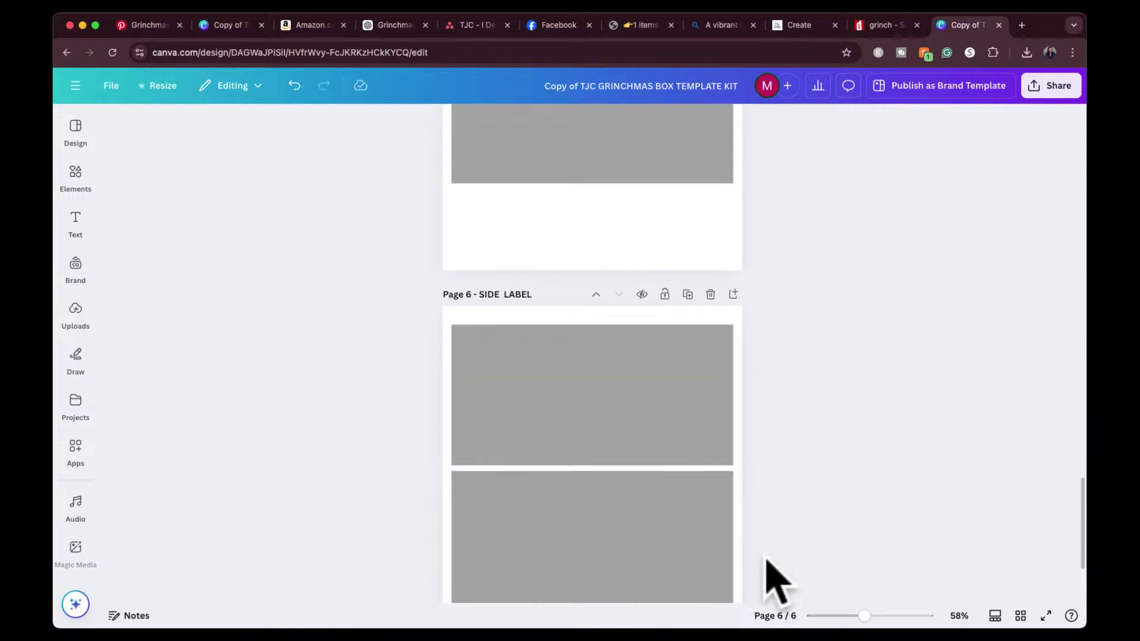
{"action": "scroll", "coordinate": [796, 516], "scroll_direction": "down", "scroll_amount": 3}
{"action": "scroll", "coordinate": [796, 516], "scroll_direction": "up", "scroll_amount": 10}
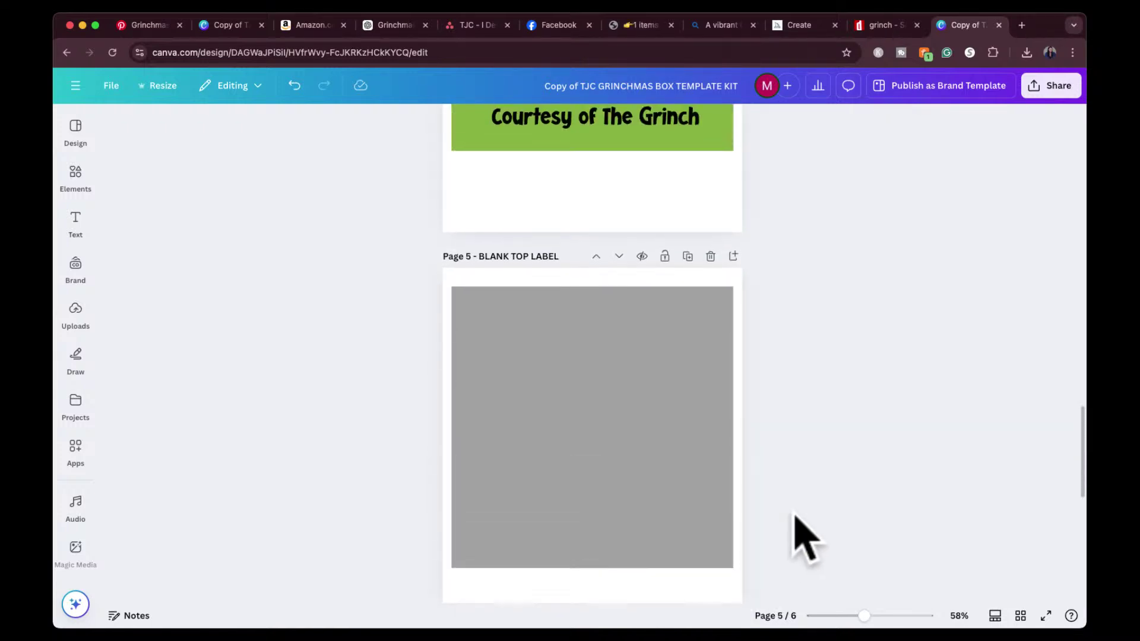
{"action": "scroll", "coordinate": [796, 517], "scroll_direction": "up", "scroll_amount": 5}
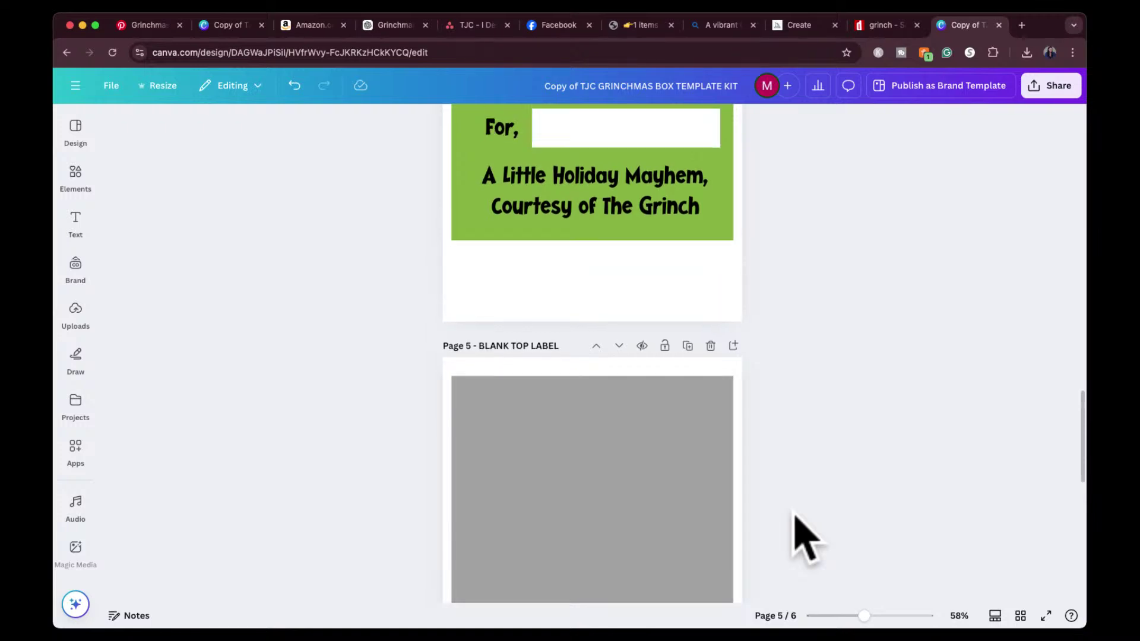
Switch to the Grinchmas Box Ideas chat in ChatGPT and draft "I'm doing a youtube live and i want to pick a lucky winner".
{"action": "scroll", "coordinate": [796, 517], "scroll_direction": "up", "scroll_amount": 10}
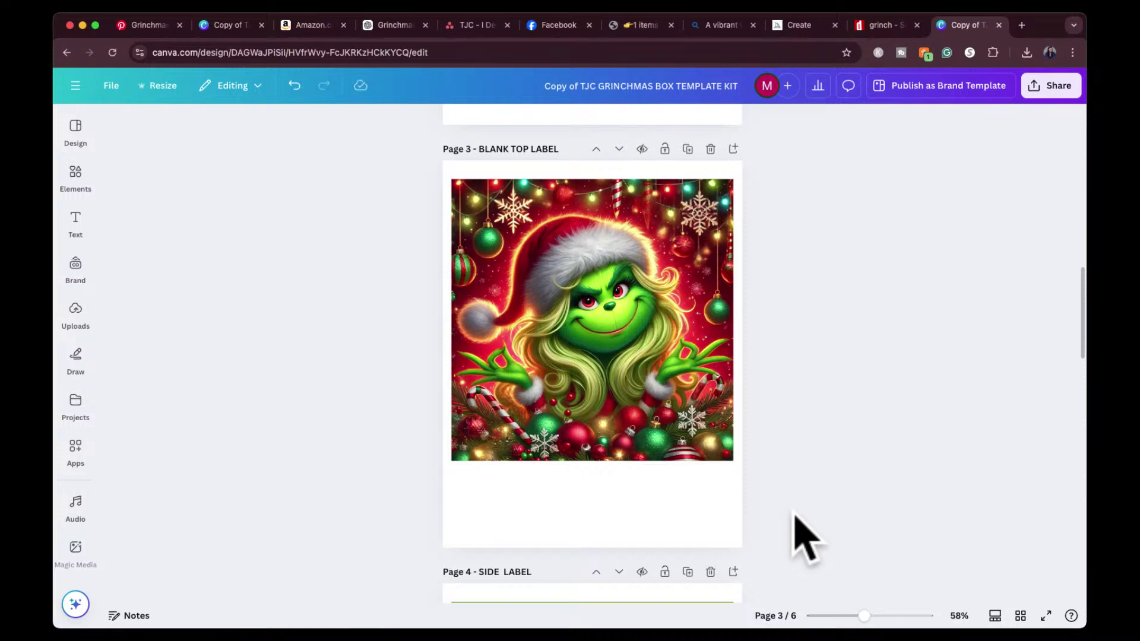
{"action": "left_click", "coordinate": [383, 25]}
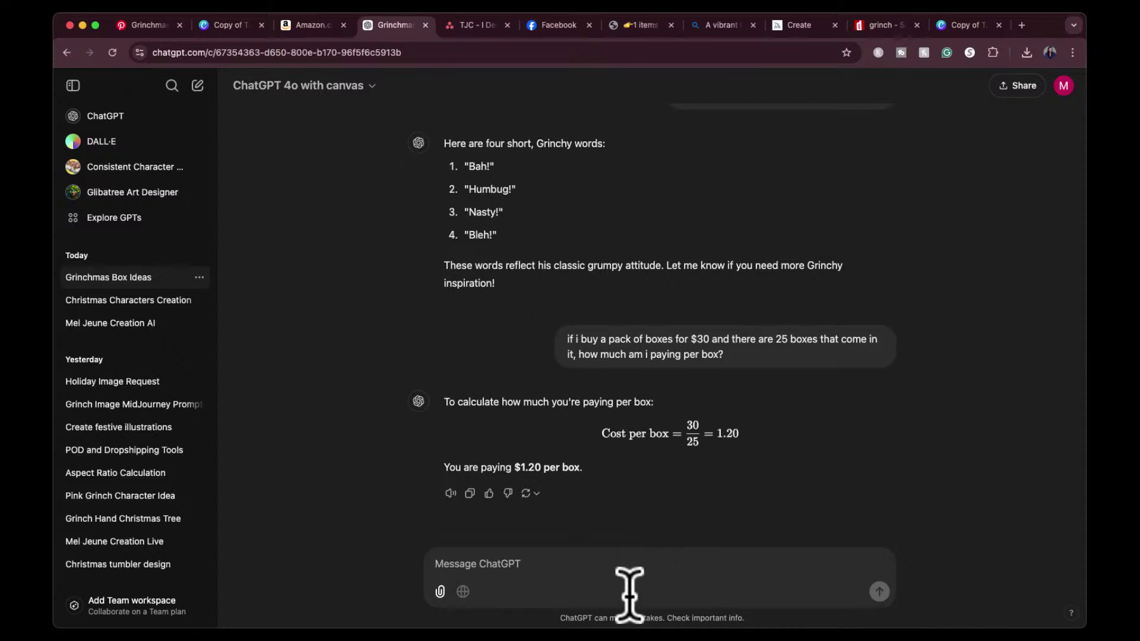
{"action": "type", "text": "I'm doing a yout live and i want to "}
{"action": "type", "text": "pick a lucky winner"}
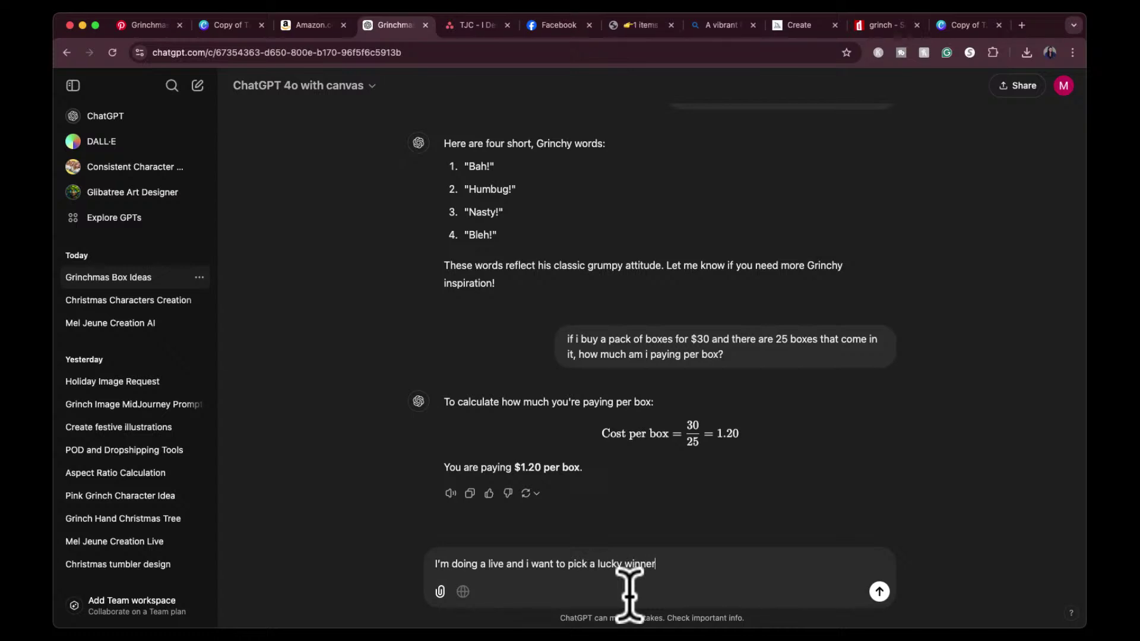
{"action": "left_click", "coordinate": [487, 565]}
{"action": "type", "text": "youtube"}
{"action": "left_click", "coordinate": [725, 568]}
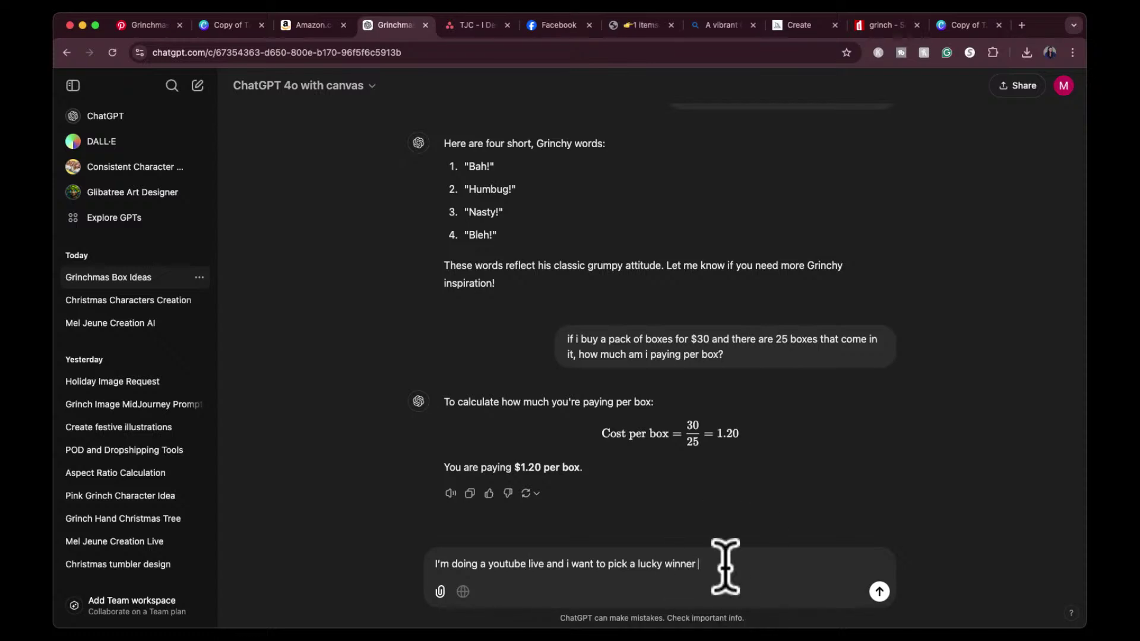
Complete the prompt with "what can they write in the comments so i can pick a winner", send it, and select the suggested comment phrases.
{"action": "type", "text": "how do i get them to"}
{"action": "key", "text": "BackSpace"}
{"action": "key", "text": "BackSpace"}
{"action": "key", "text": "BackSpace"}
{"action": "key", "text": "BackSpace"}
{"action": "key", "text": "BackSpace"}
{"action": "key", "text": "BackSpace"}
{"action": "key", "text": "BackSpace"}
{"action": "key", "text": "BackSpace"}
{"action": "key", "text": "BackSpace"}
{"action": "key", "text": "BackSpace"}
{"action": "type", "text": "what can they write in the comments so i can pic"}
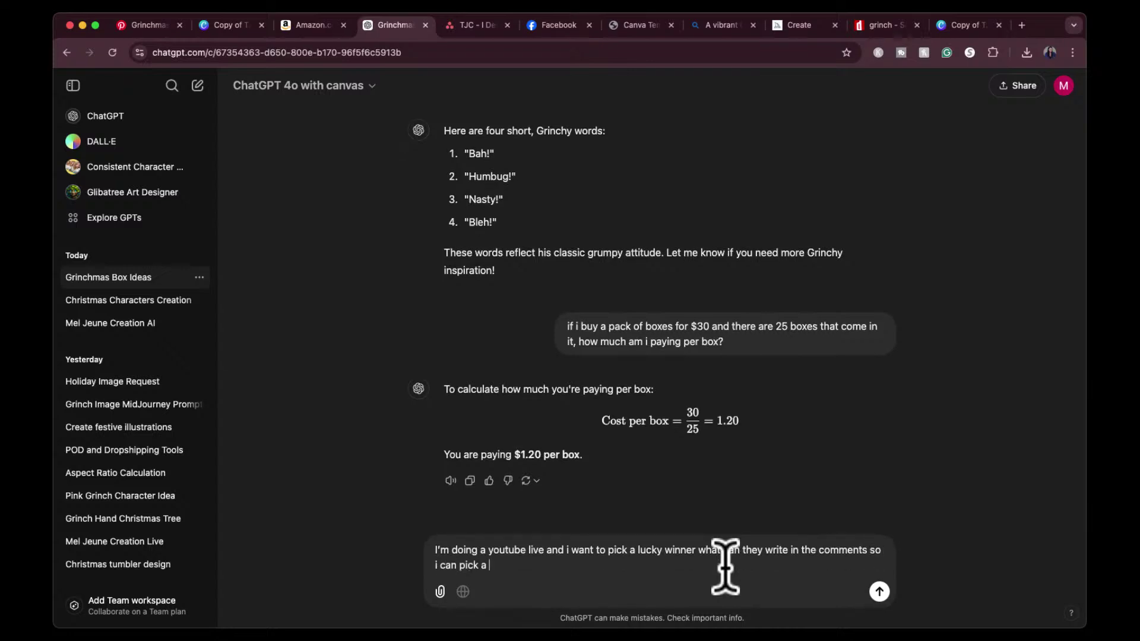
{"action": "type", "text": "k a winner"}
{"action": "key", "text": "Return"}
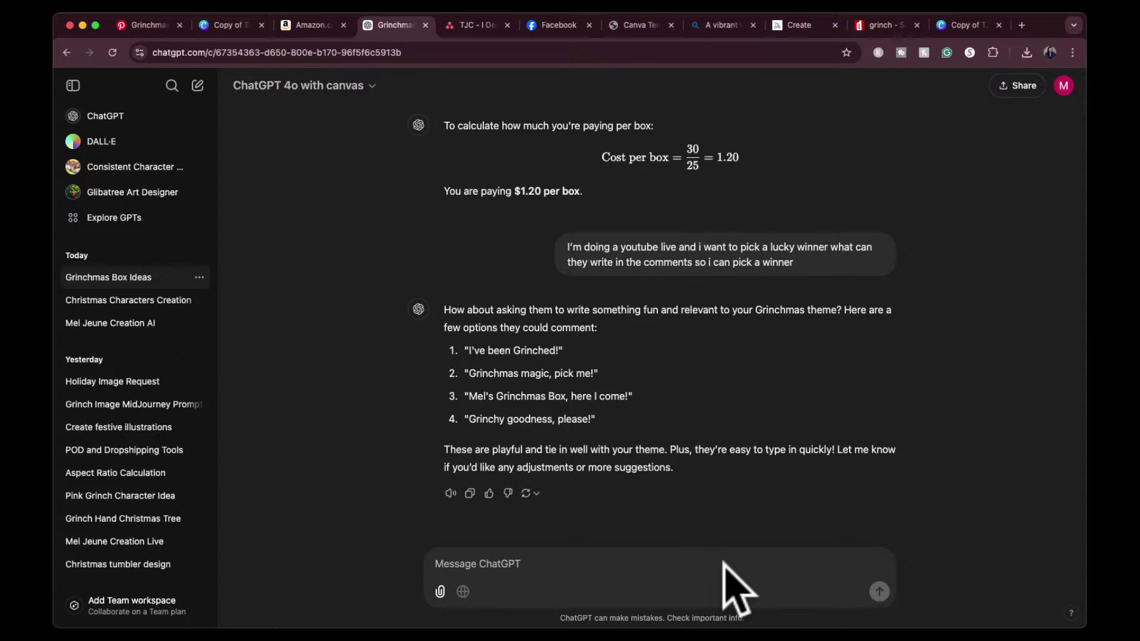
{"action": "left_click_drag", "start_coordinate": [607, 417], "coordinate": [462, 353]}
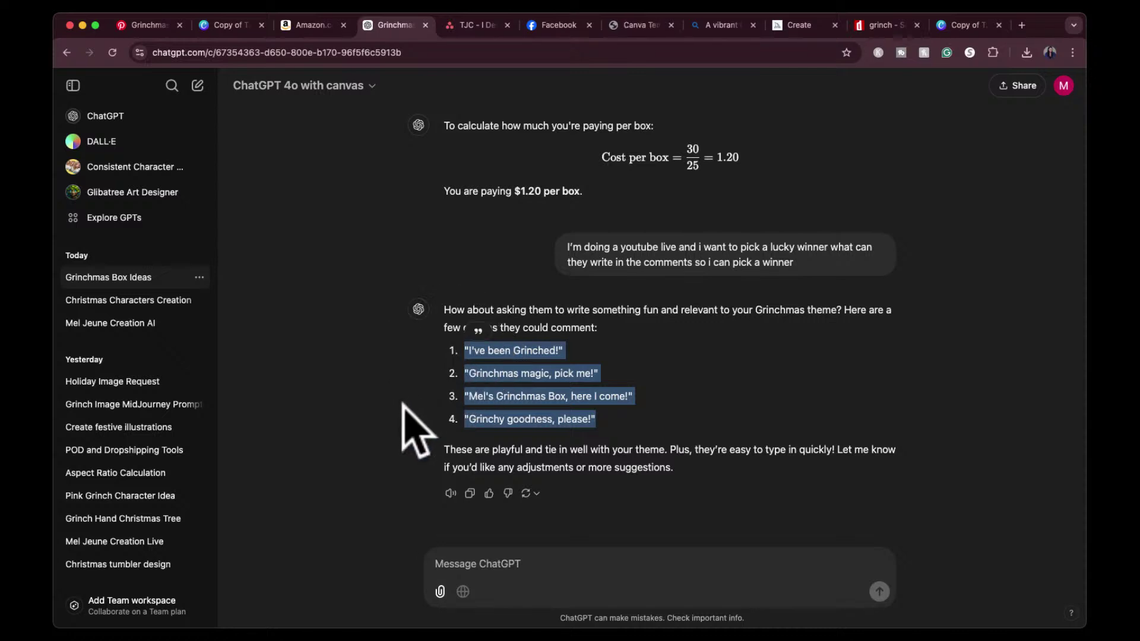